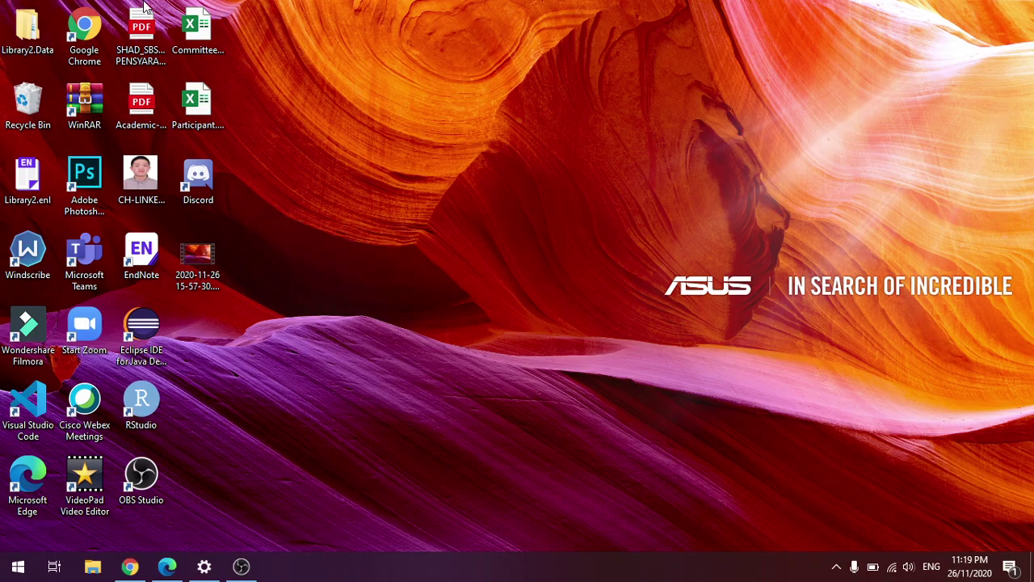
- Open Committee.xlsx from the desktop, examine the full list of committee members and their details, and close the workbook
click(200, 31)
double_click(201, 30)
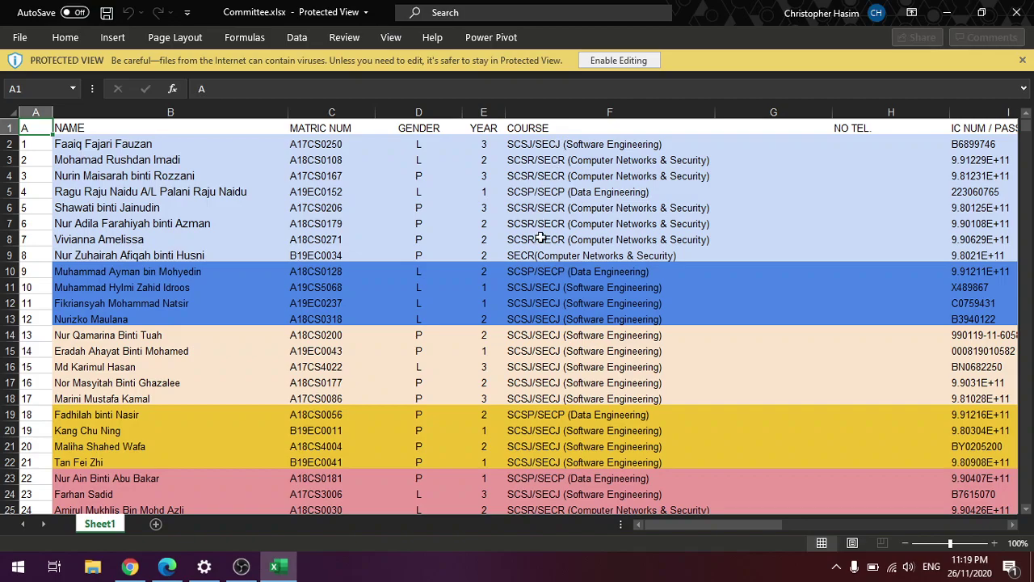
scroll(541, 353, down, 4)
scroll(542, 340, up, 4)
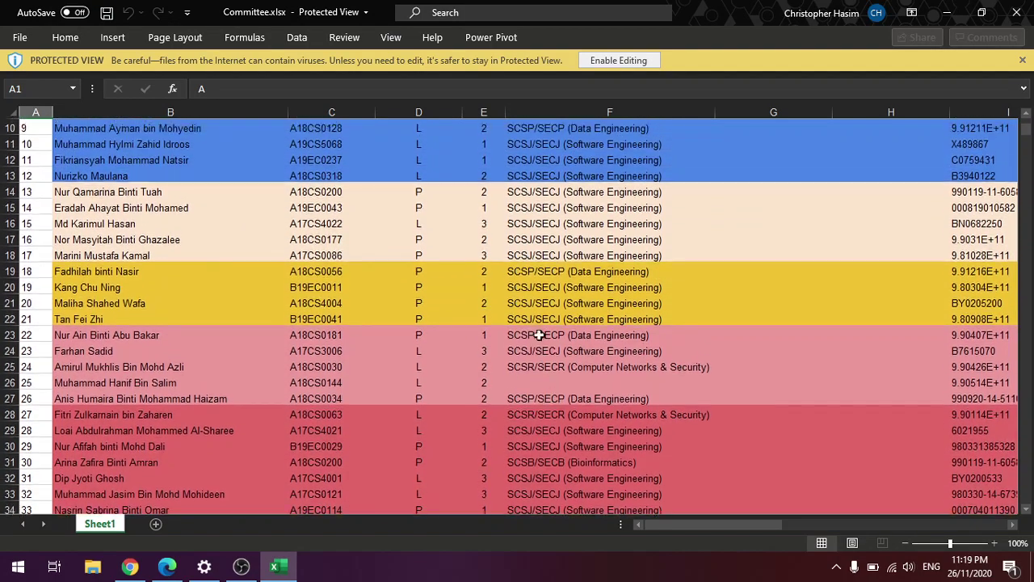
scroll(595, 371, down, 8)
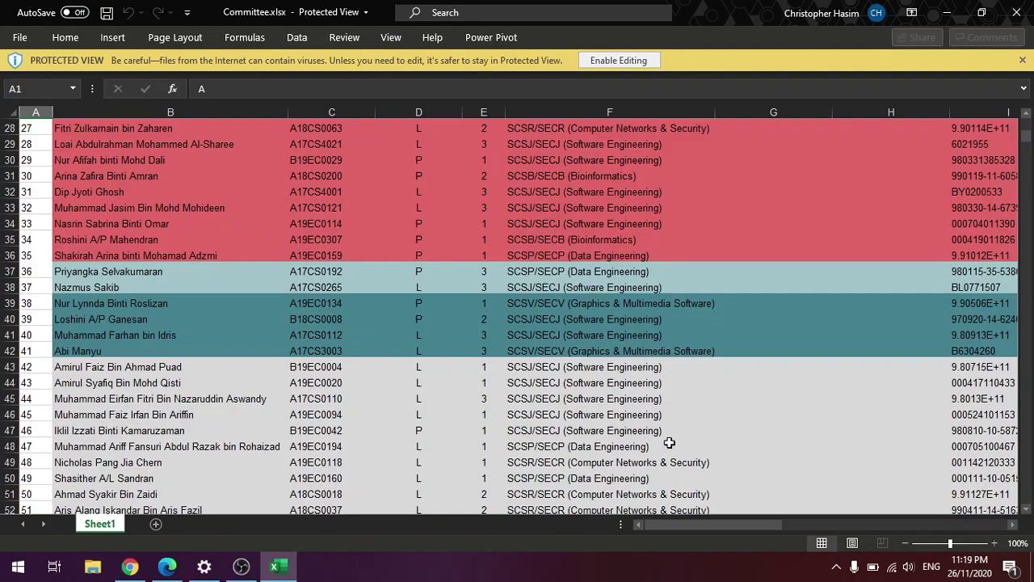
scroll(736, 451, up, 8)
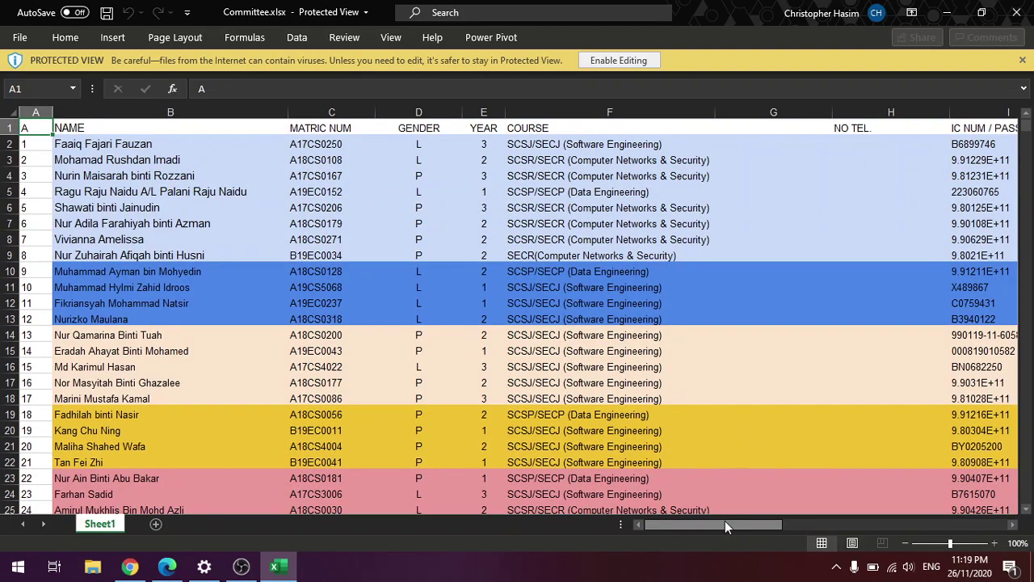
scroll(722, 489, down, 6)
scroll(735, 469, up, 6)
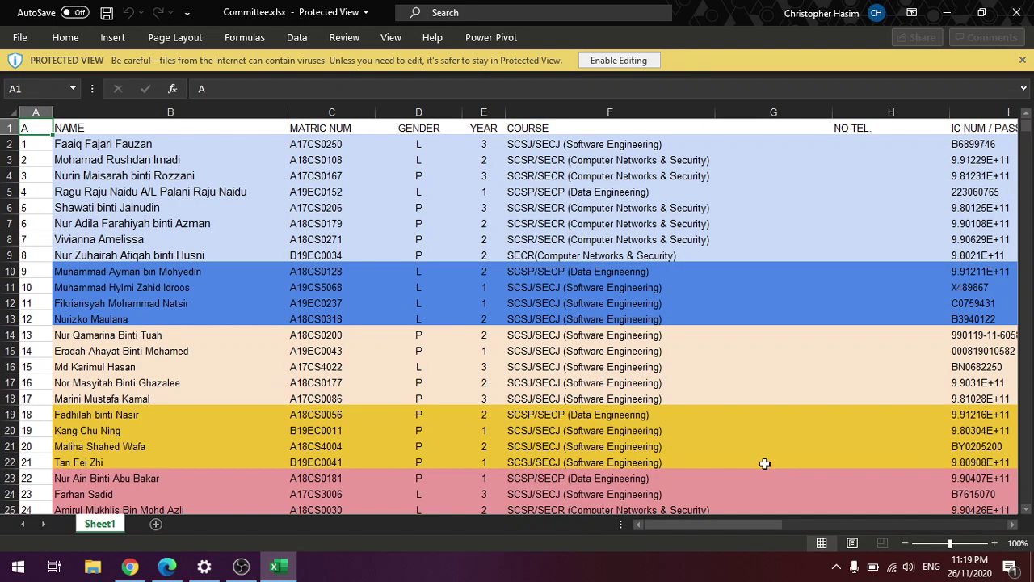
drag(764, 526, 557, 529)
scroll(448, 396, down, 16)
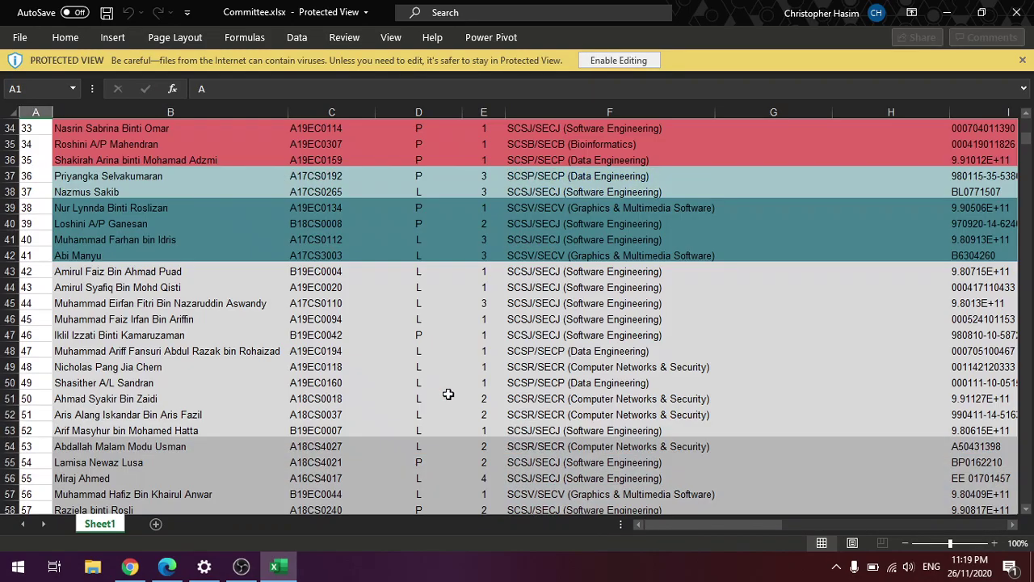
scroll(449, 394, up, 2)
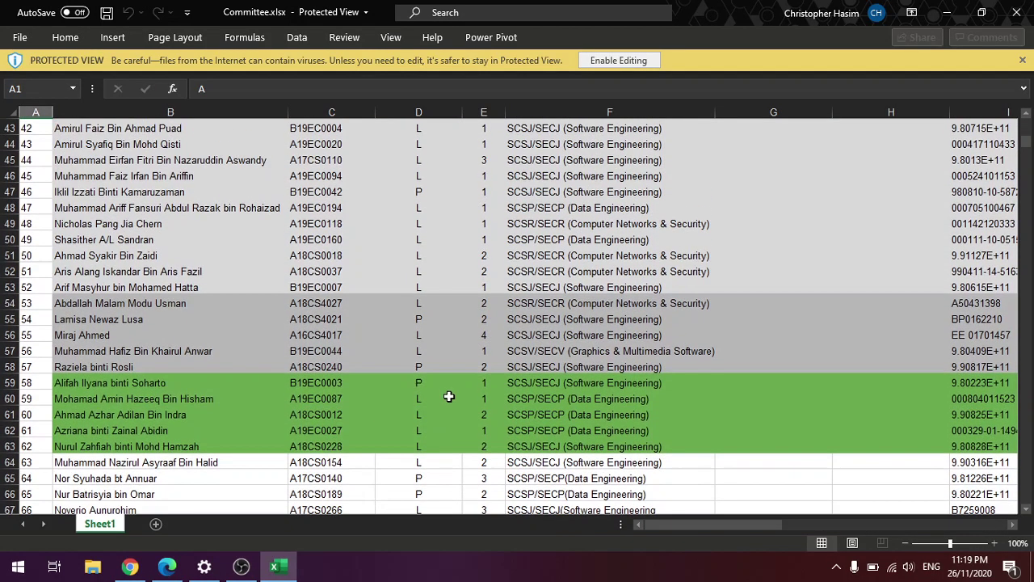
scroll(449, 396, down, 3)
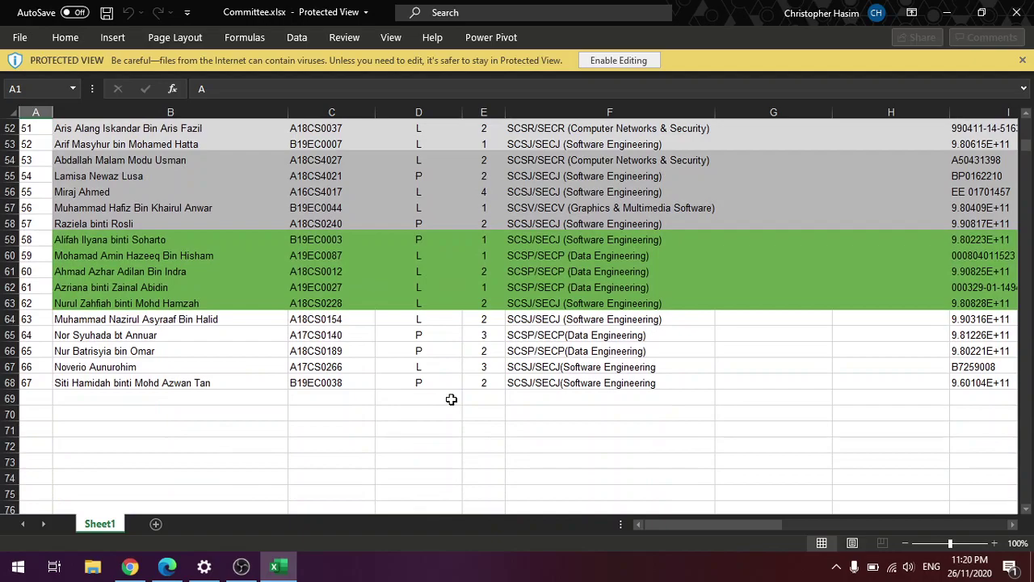
scroll(451, 399, up, 17)
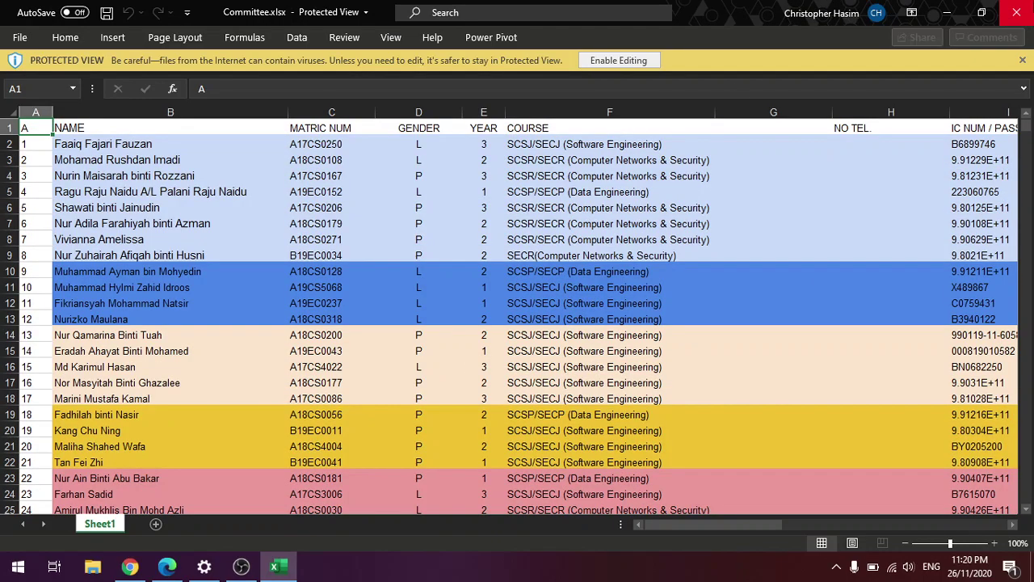
click(1017, 12)
- Open Participant.xlsx from the desktop, review the attendance list on sheet A-1, and close the workbook
double_click(194, 99)
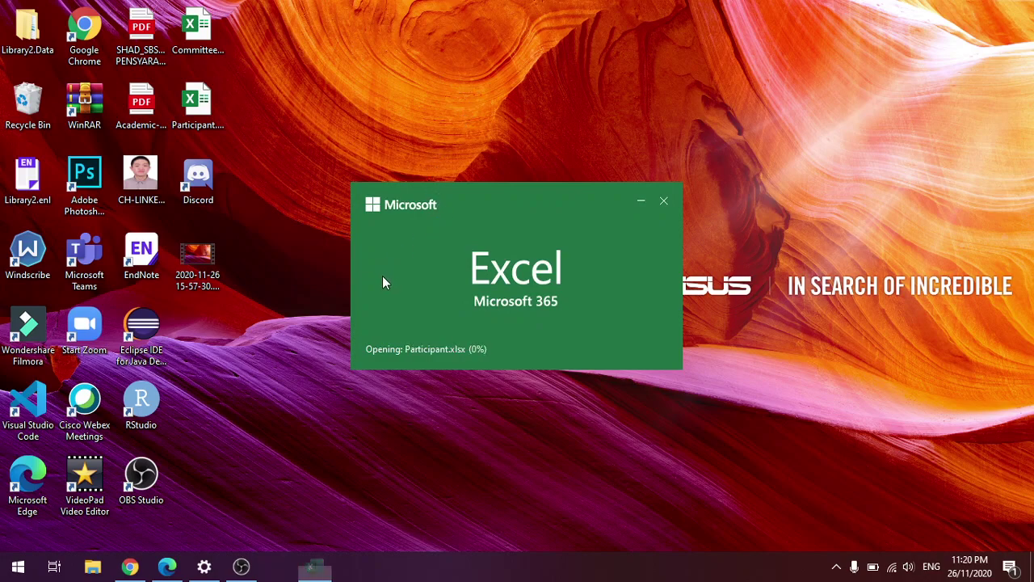
scroll(382, 276, down, 1)
scroll(383, 272, up, 1)
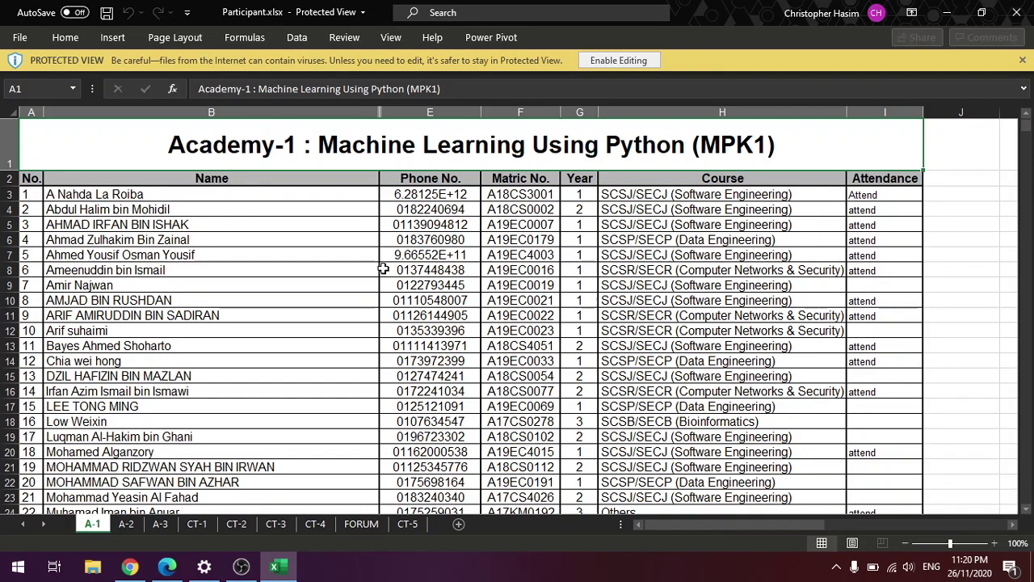
scroll(384, 268, down, 3)
scroll(385, 267, down, 8)
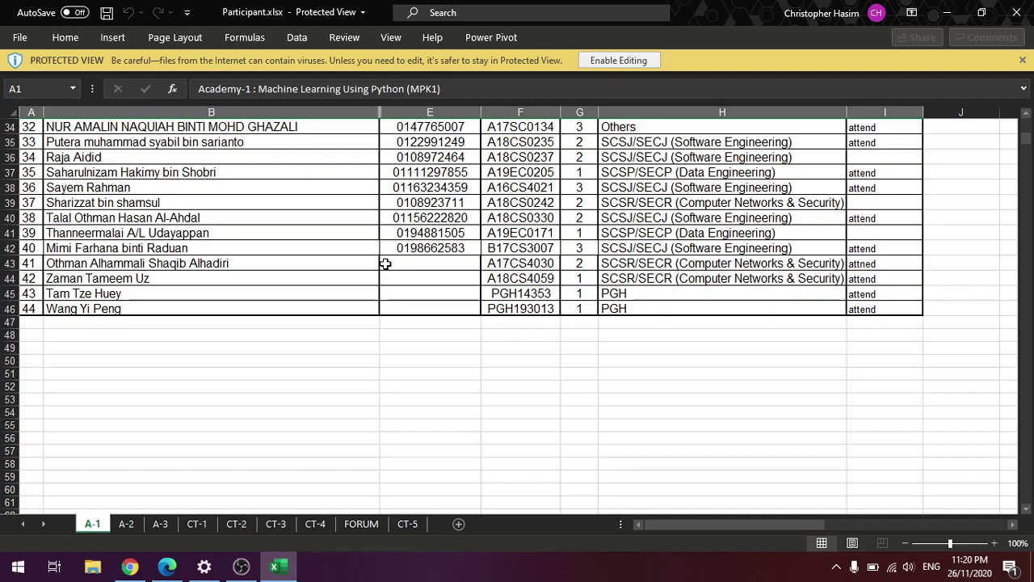
scroll(386, 264, up, 4)
scroll(386, 263, up, 7)
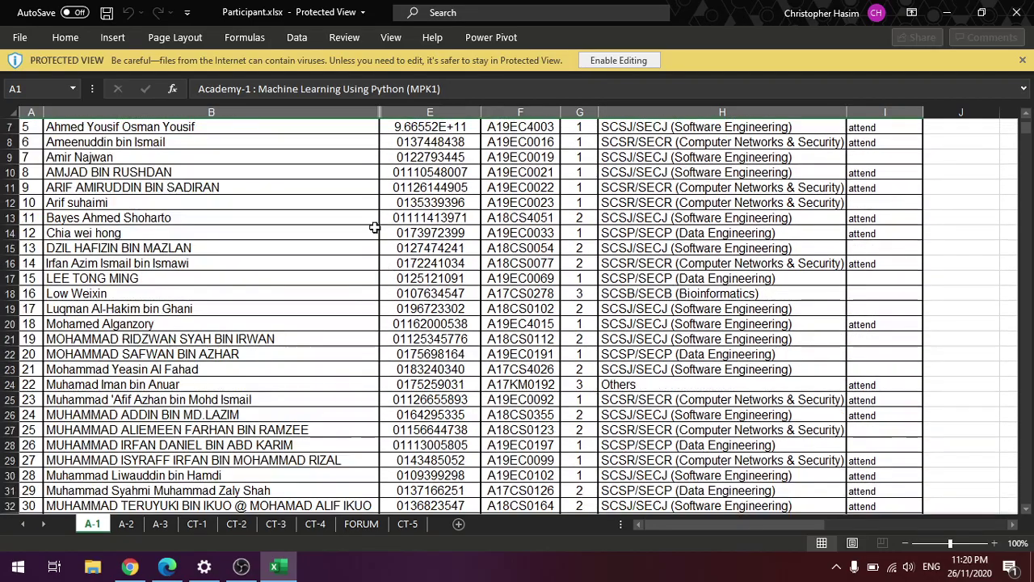
click(1016, 12)
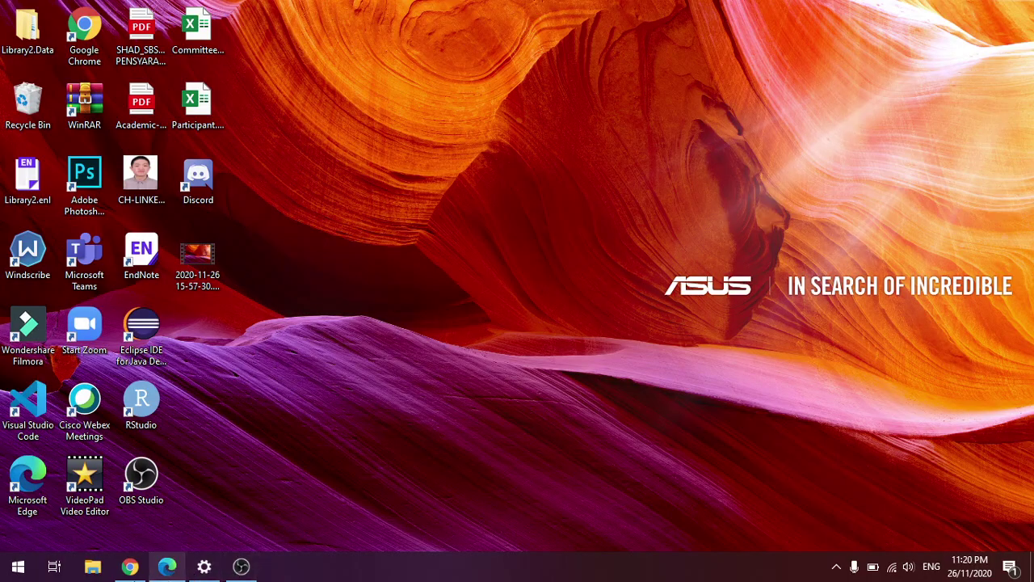
- Switch to Microsoft Edge, go from Gmail to Google Sheets, and create a blank spreadsheet
click(142, 572)
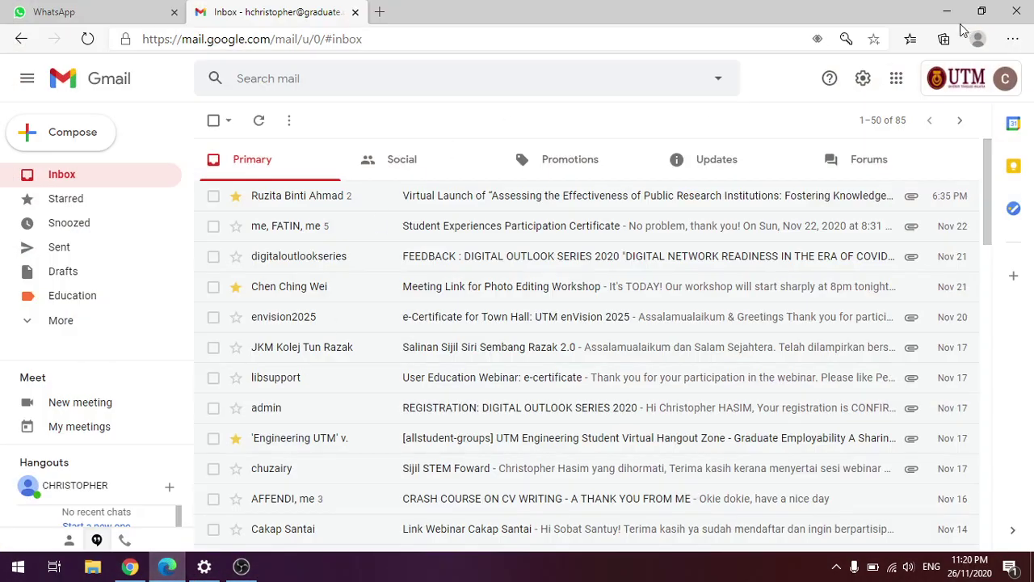
click(896, 81)
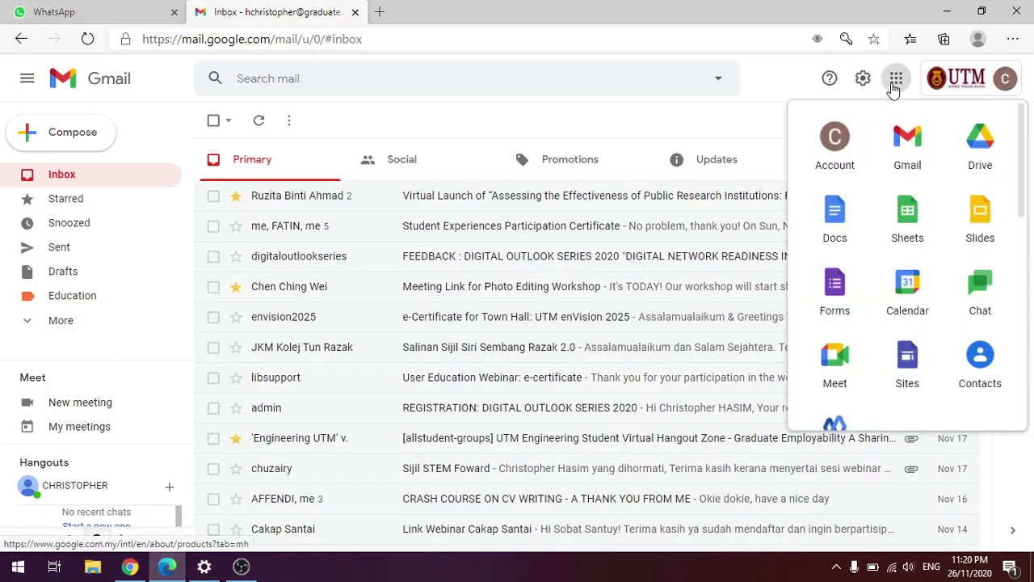
click(899, 212)
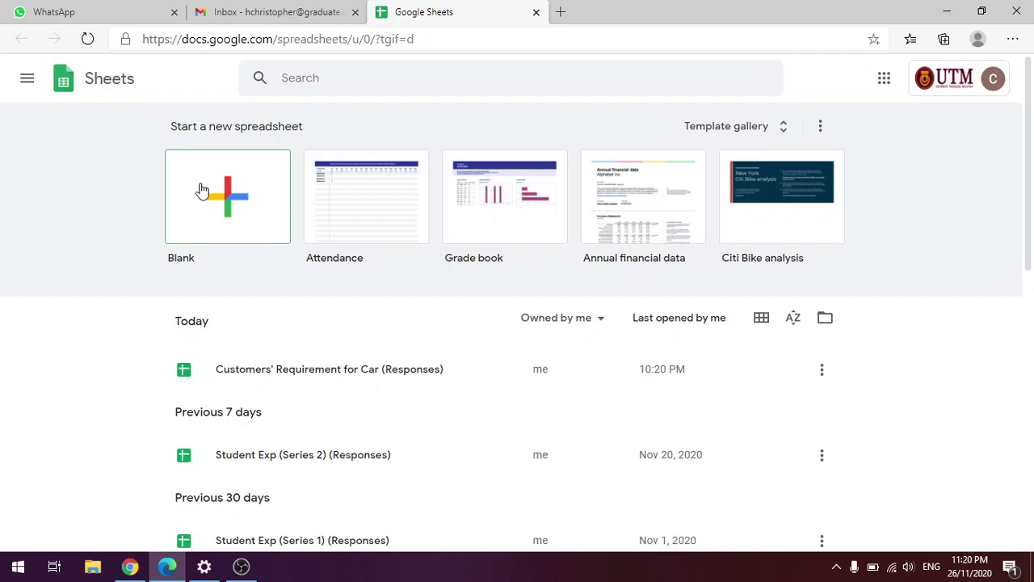
click(227, 202)
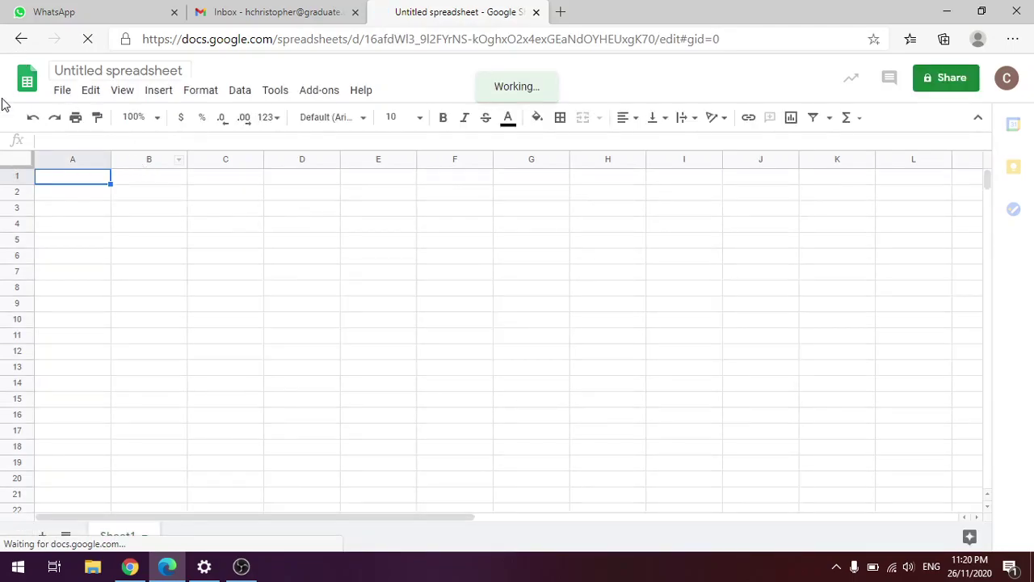
- Upload Participant.xlsx from the Desktop folder as the file to import into the blank spreadsheet
click(63, 93)
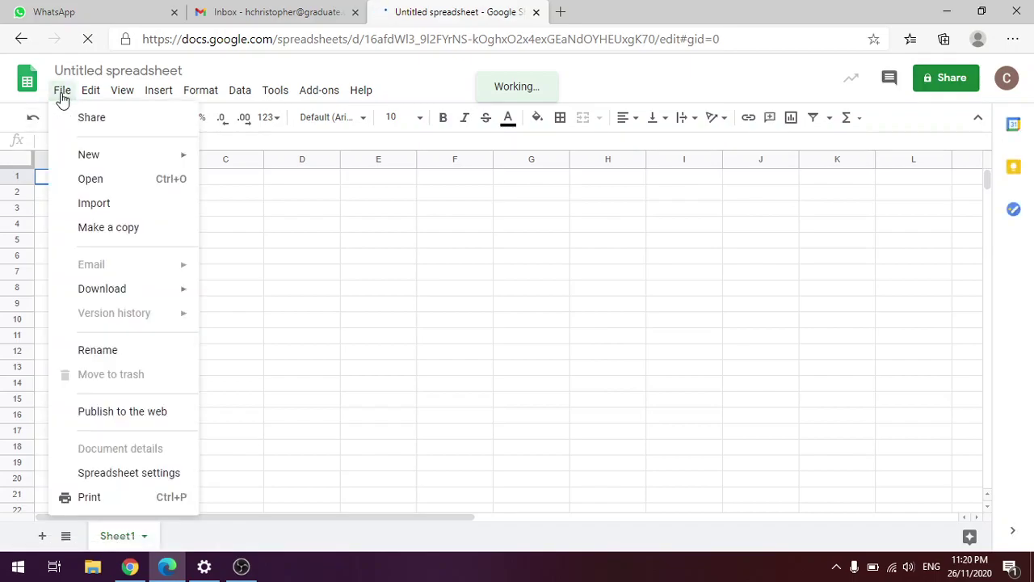
click(103, 204)
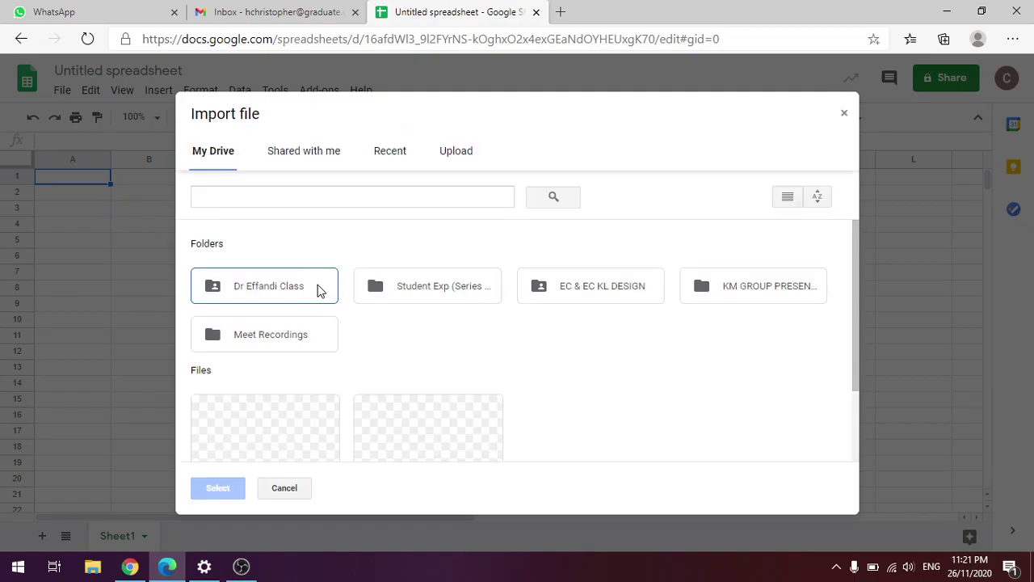
click(293, 157)
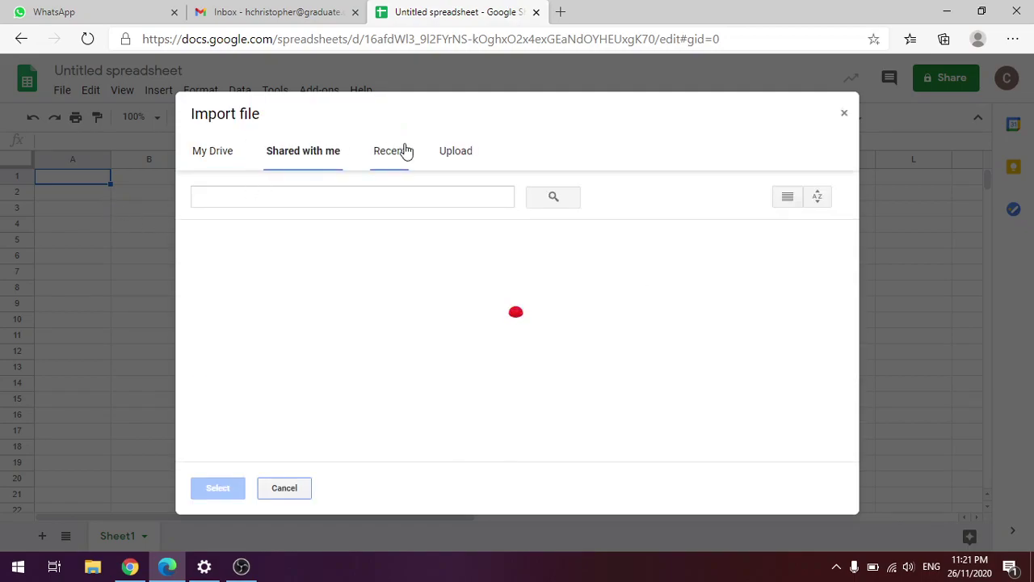
click(473, 150)
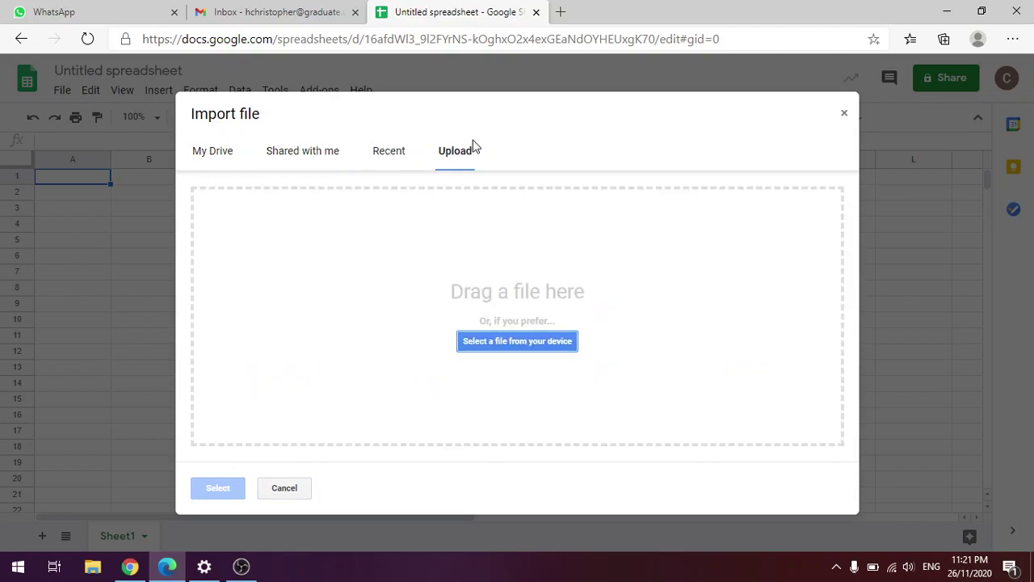
click(501, 343)
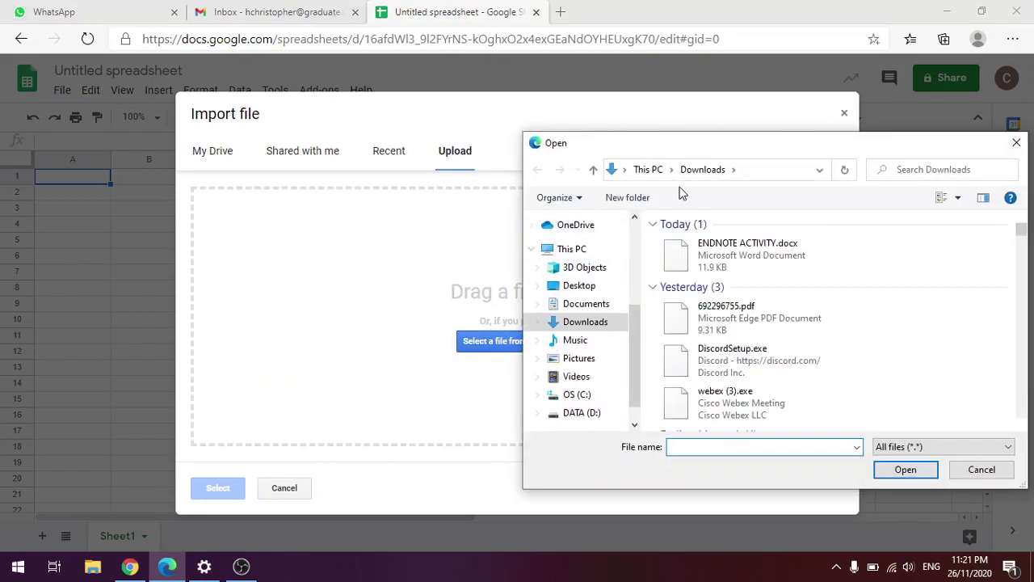
drag(635, 148, 552, 112)
click(493, 249)
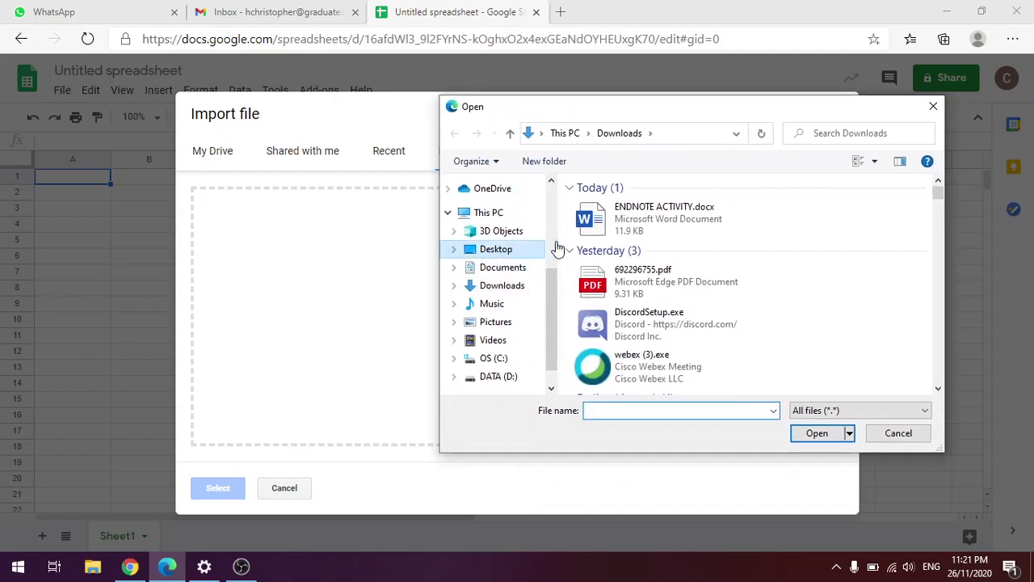
scroll(691, 243, down, 3)
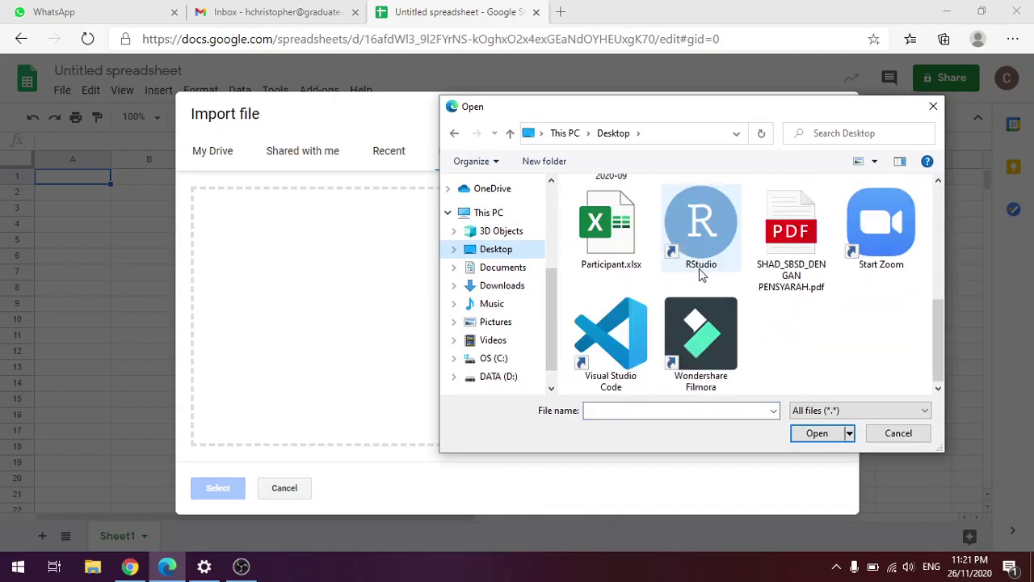
scroll(701, 275, up, 1)
click(619, 318)
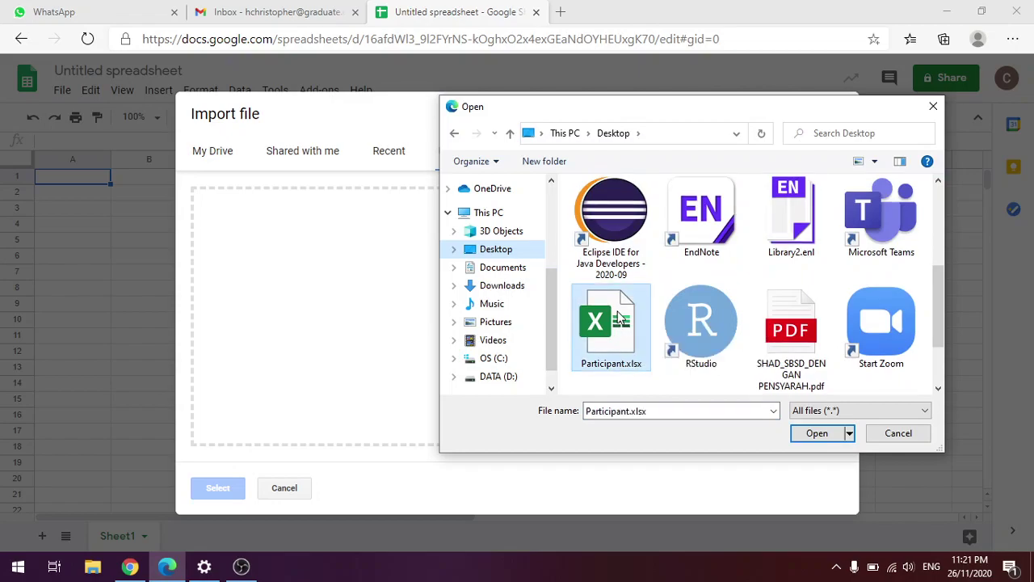
click(817, 433)
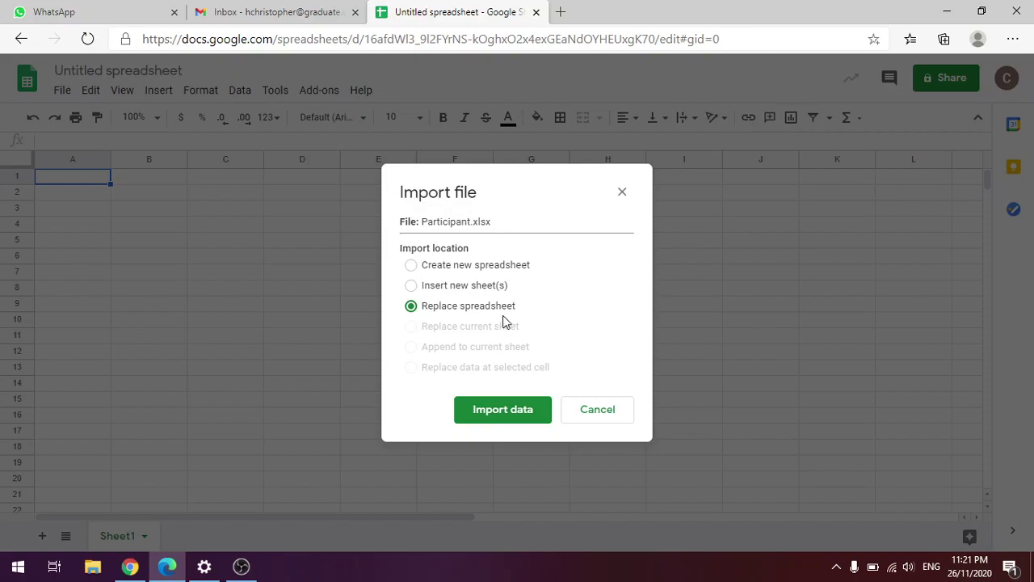
- Import the participant data with the Create new spreadsheet option, open the result, and close the untitled spreadsheet
click(507, 265)
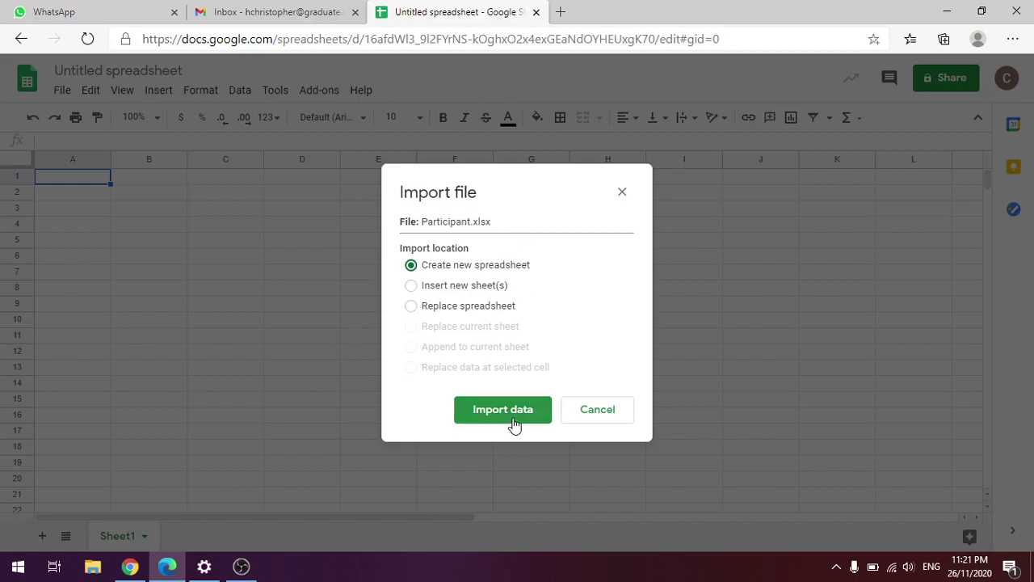
click(526, 410)
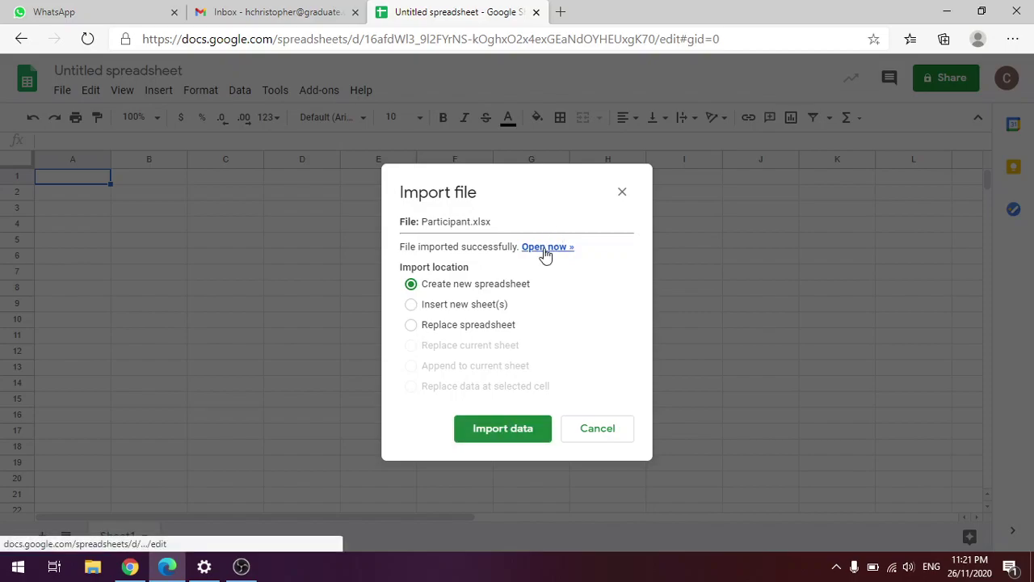
click(546, 248)
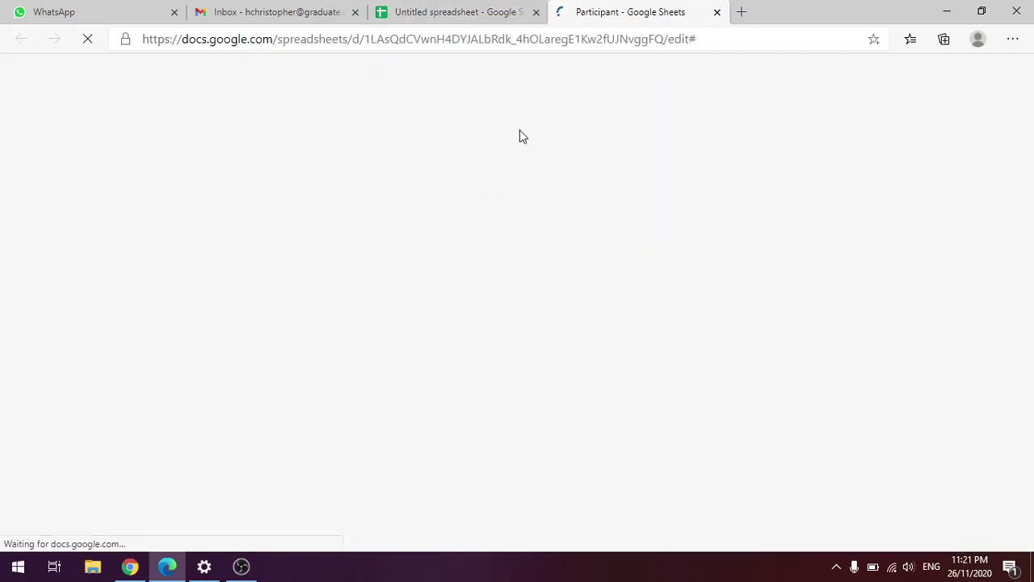
click(494, 10)
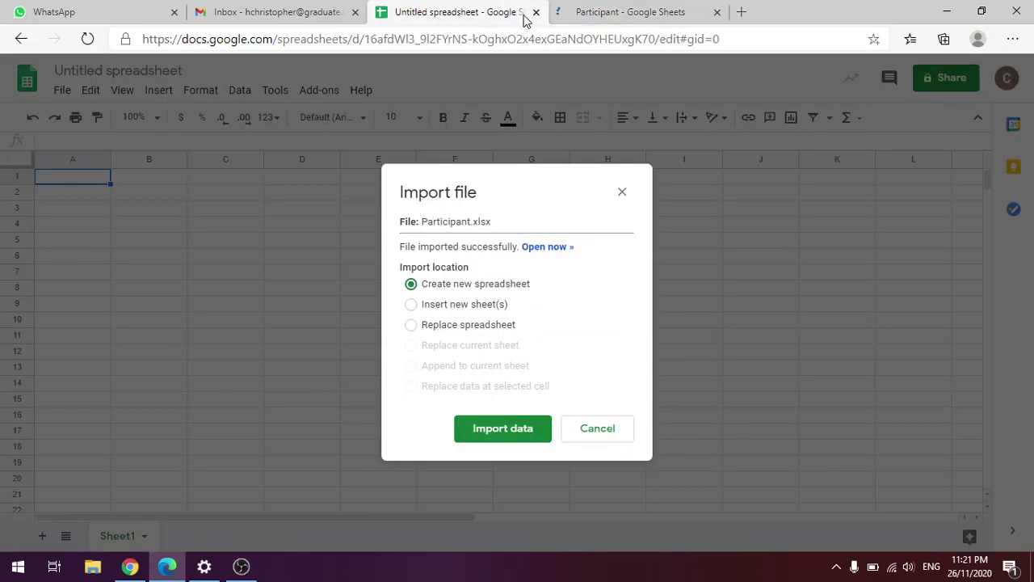
click(536, 12)
- Review the imported A-1 attendance list and look through the sheets A-2, A-3, CT-1 to CT-4, FORUM and CT-5
scroll(414, 236, down, 1)
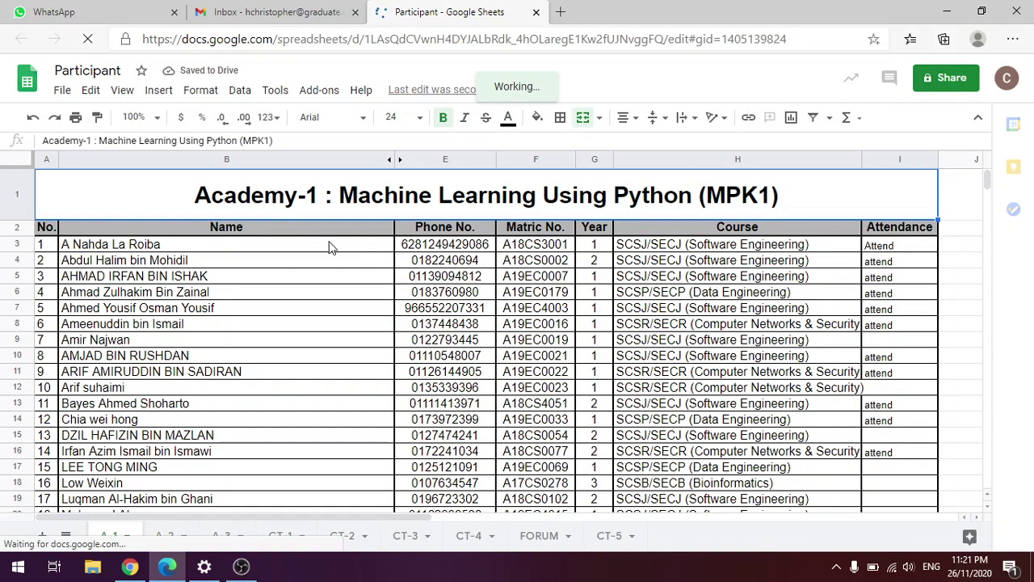
scroll(331, 245, down, 6)
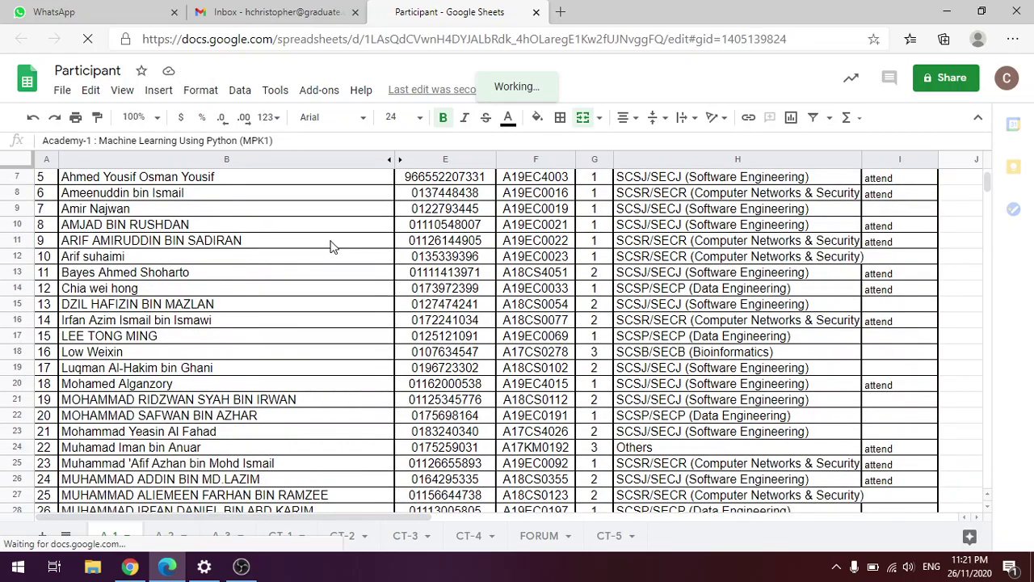
scroll(340, 248, up, 6)
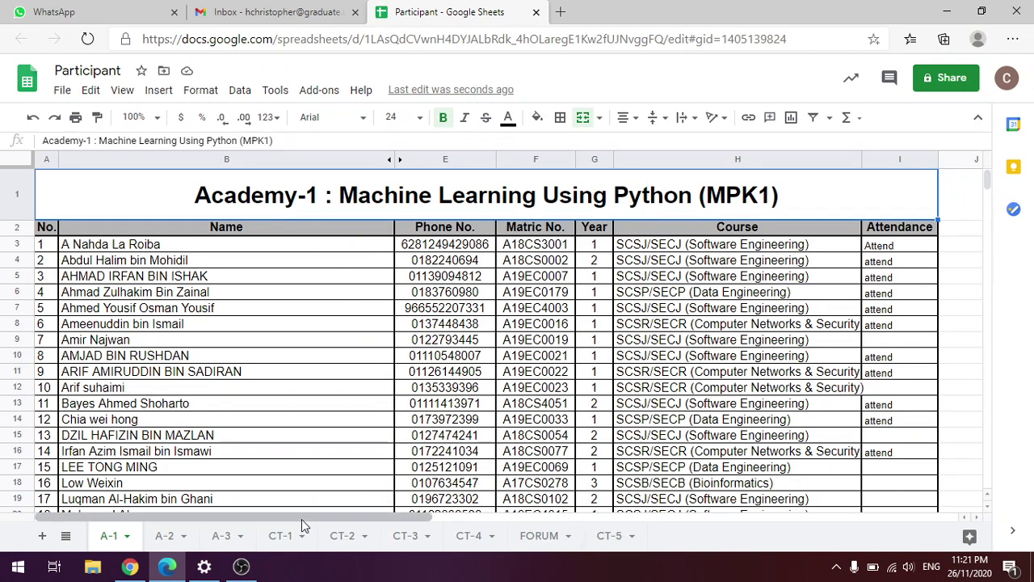
click(163, 536)
click(222, 539)
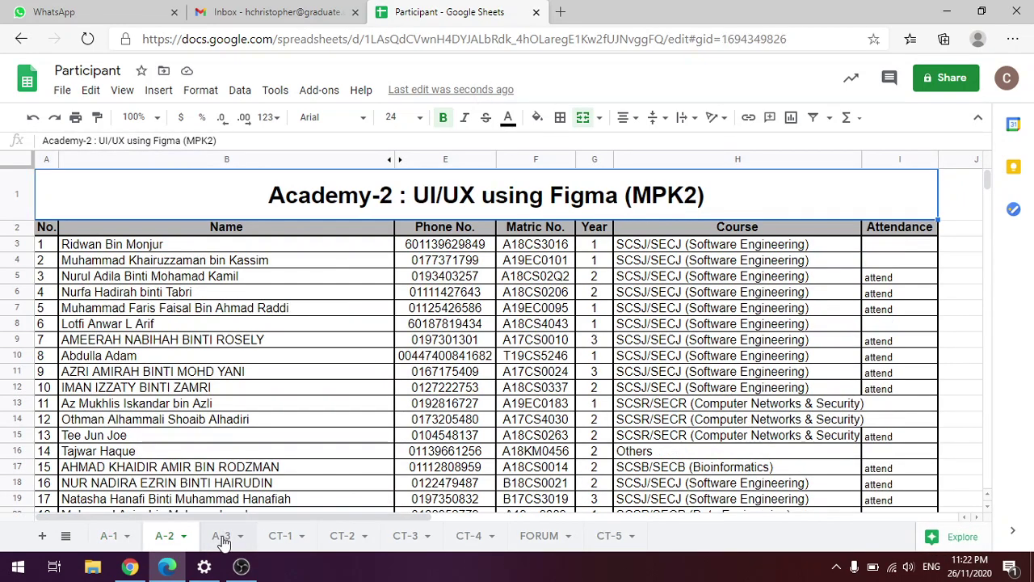
click(274, 542)
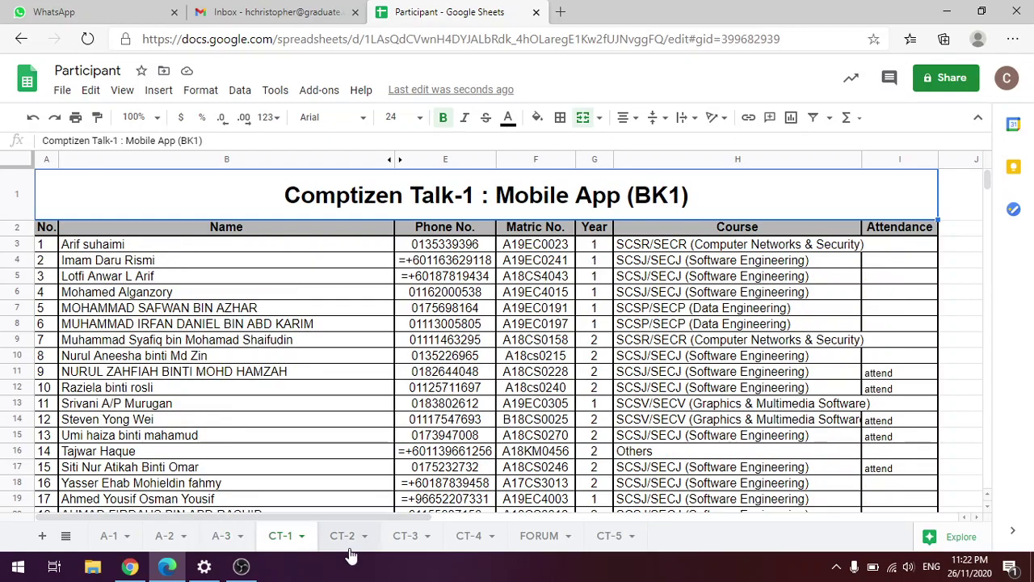
click(346, 539)
click(402, 538)
click(458, 540)
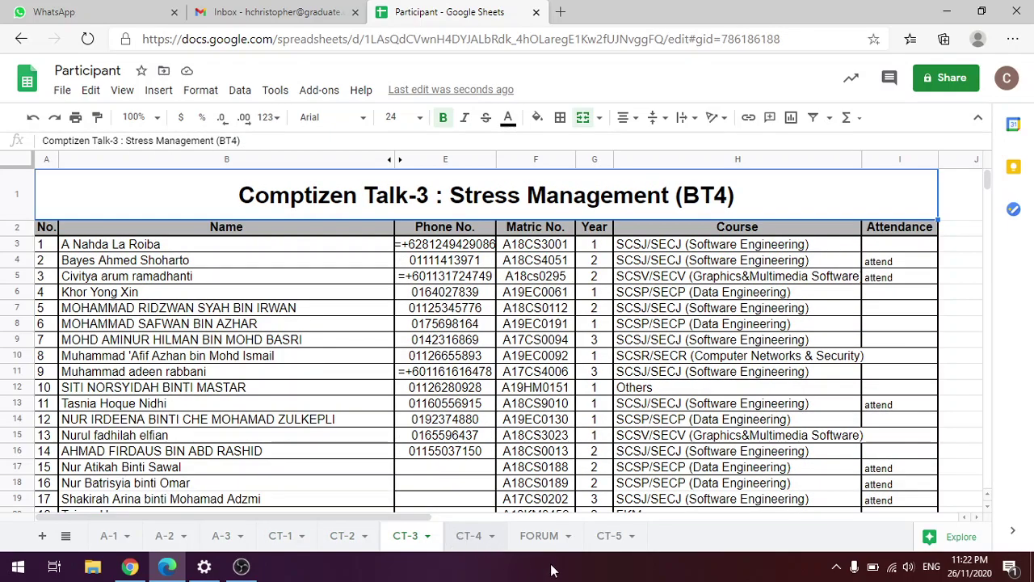
click(538, 540)
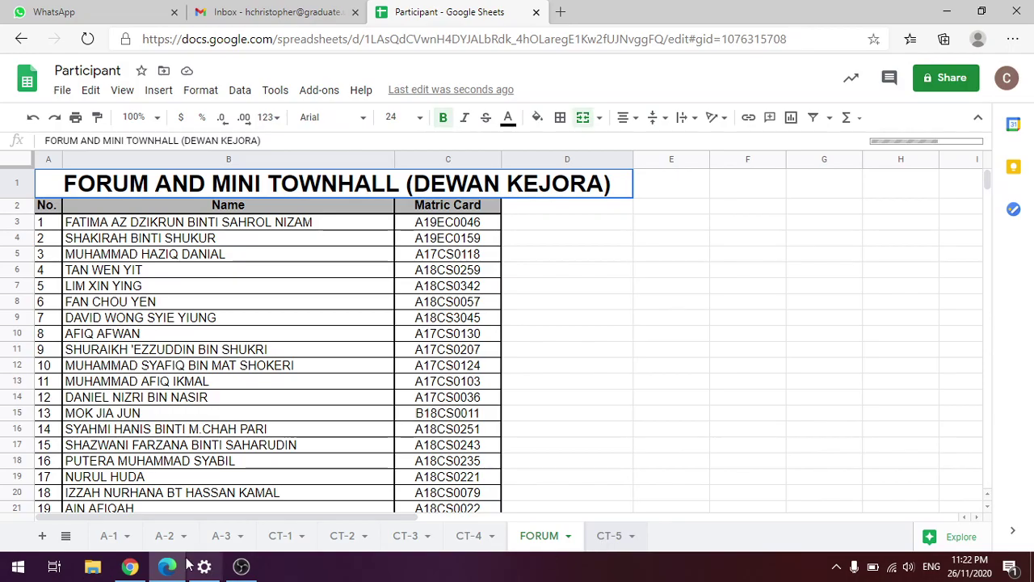
click(608, 540)
- Return to sheet A-1 and examine its participant rows, including the matric number, course and attendance columns
click(113, 540)
scroll(501, 440, down, 6)
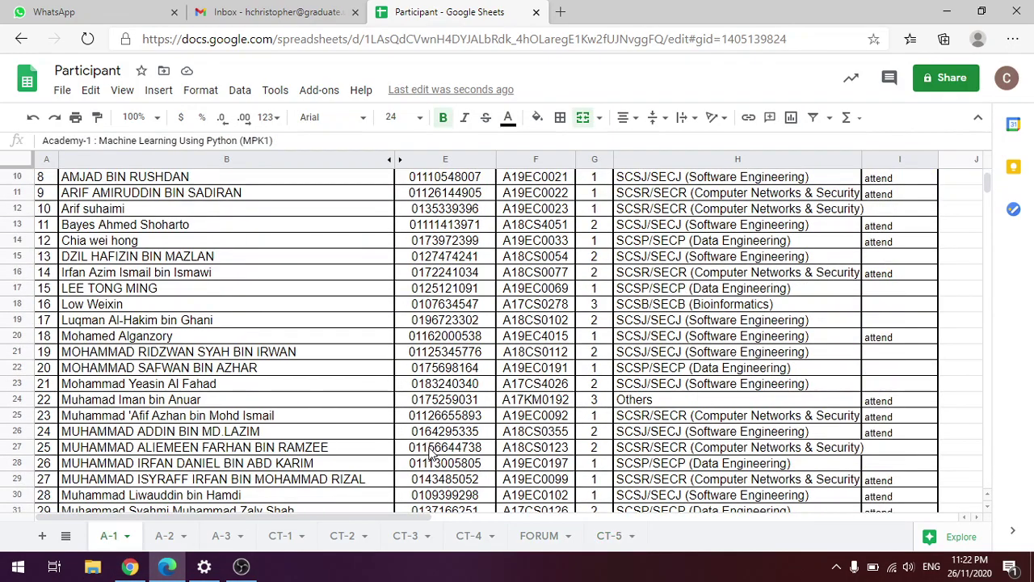
scroll(456, 440, up, 6)
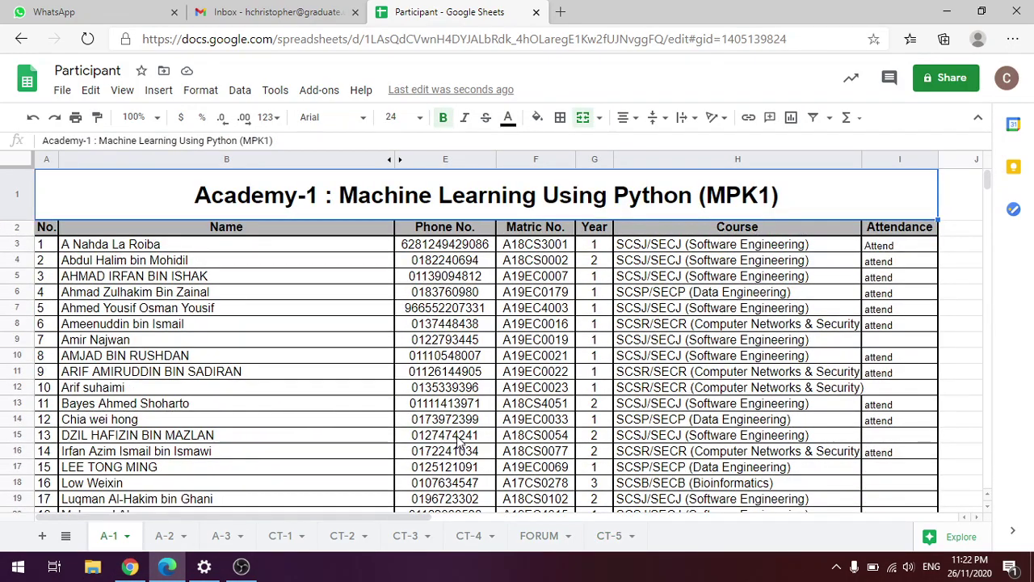
scroll(456, 444, down, 10)
scroll(469, 428, up, 10)
scroll(627, 285, down, 10)
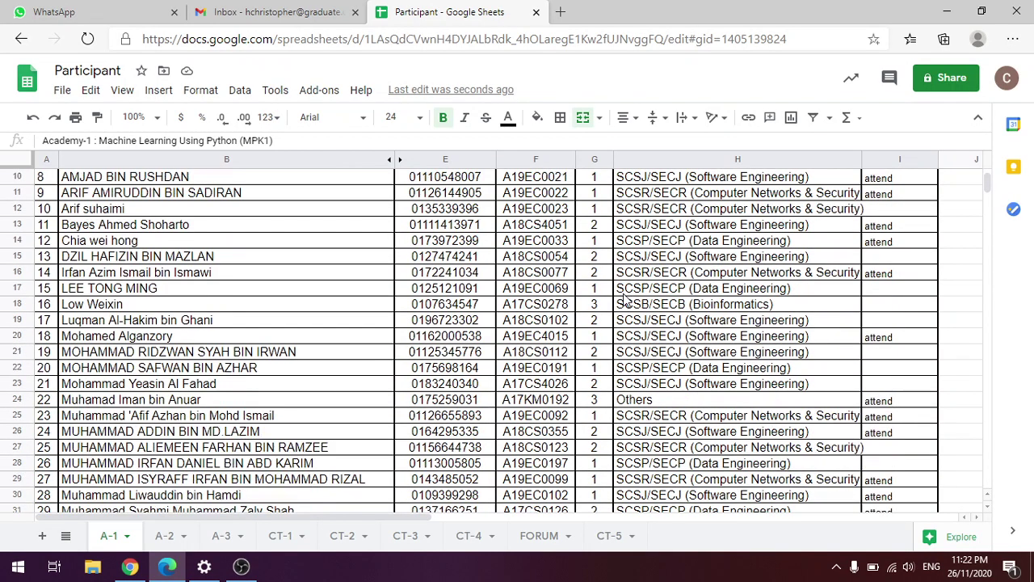
scroll(627, 285, up, 10)
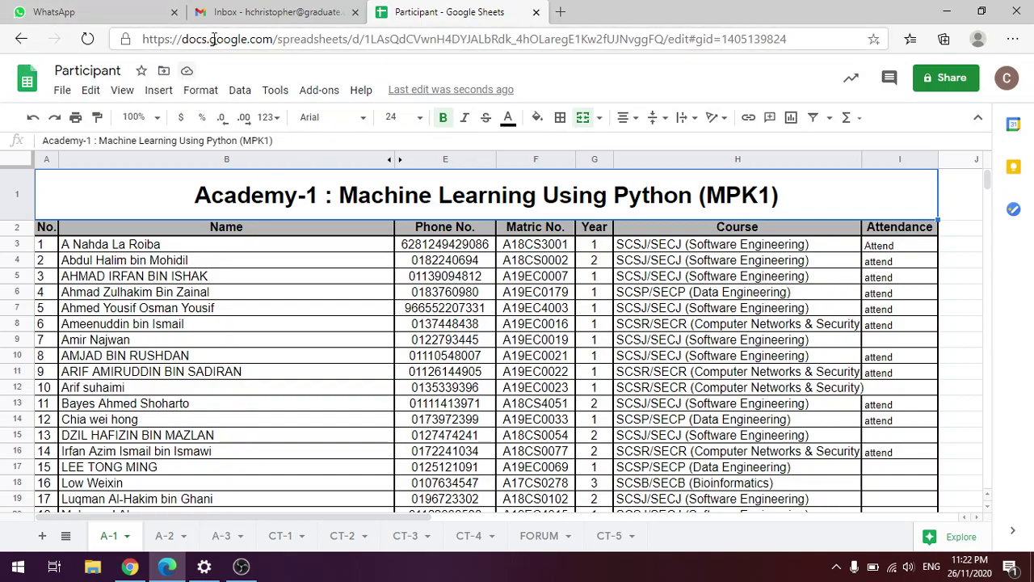
- Go from the Gmail inbox to Google Slides and start a blank presentation
click(288, 16)
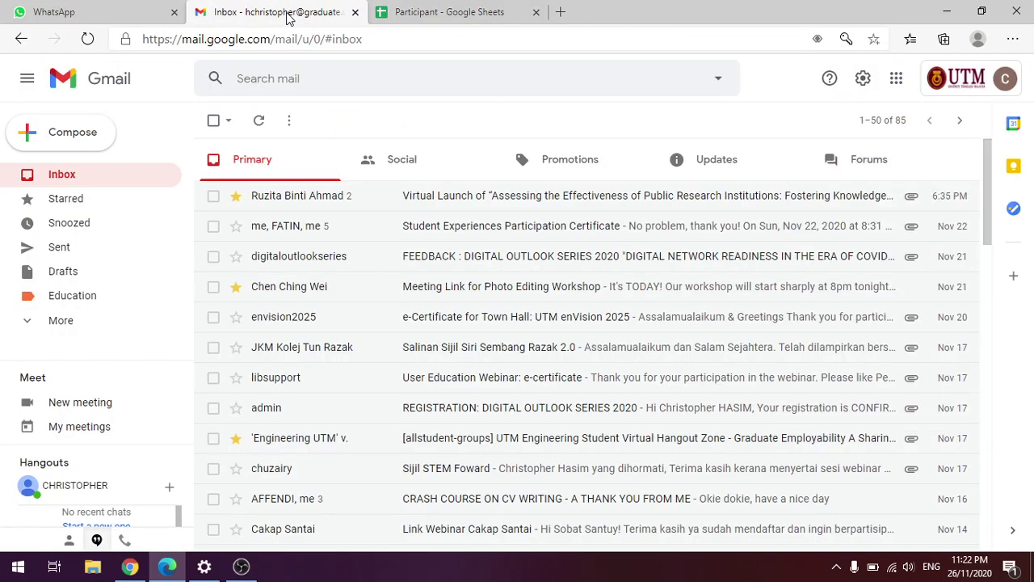
click(894, 79)
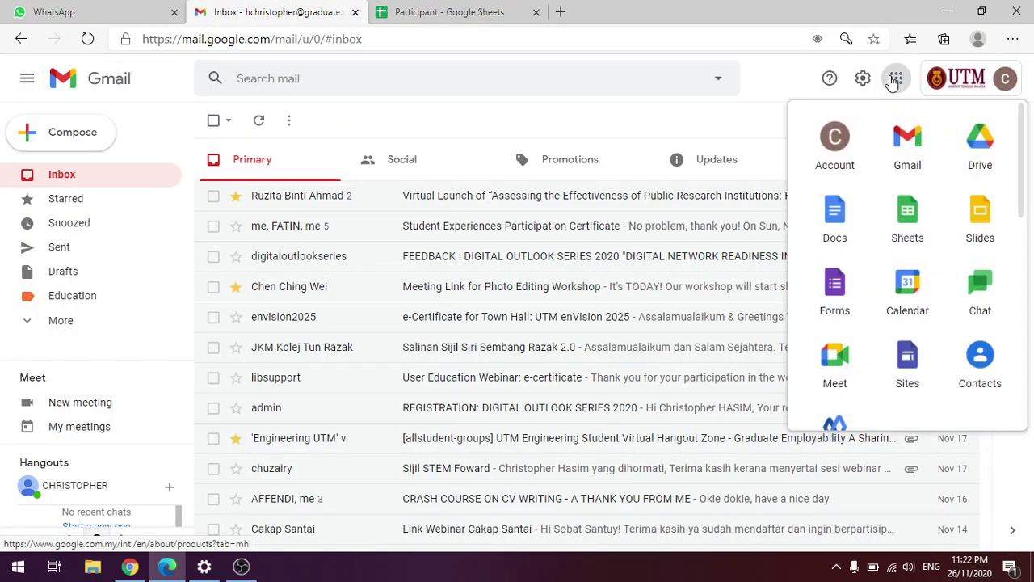
click(997, 218)
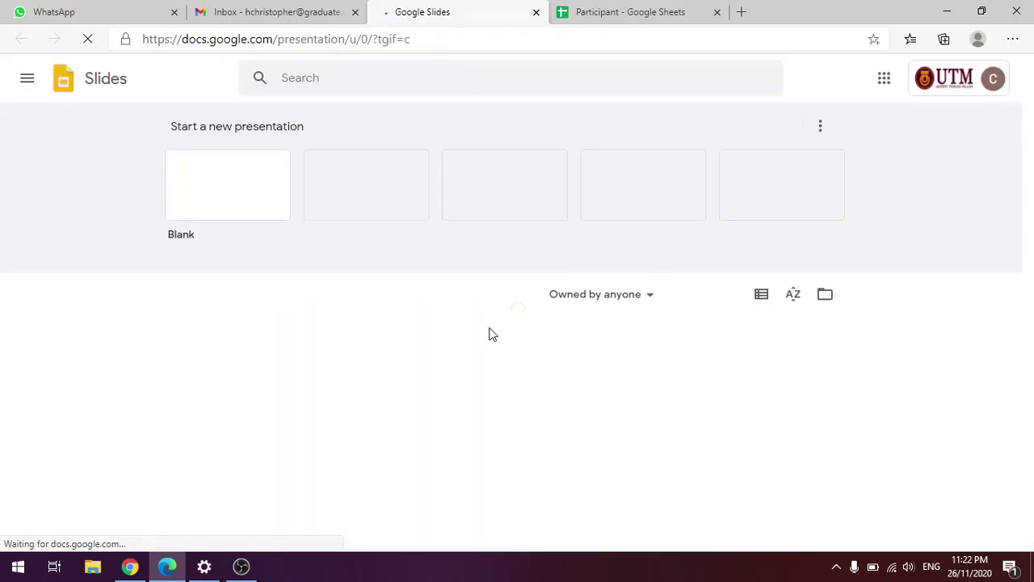
click(215, 218)
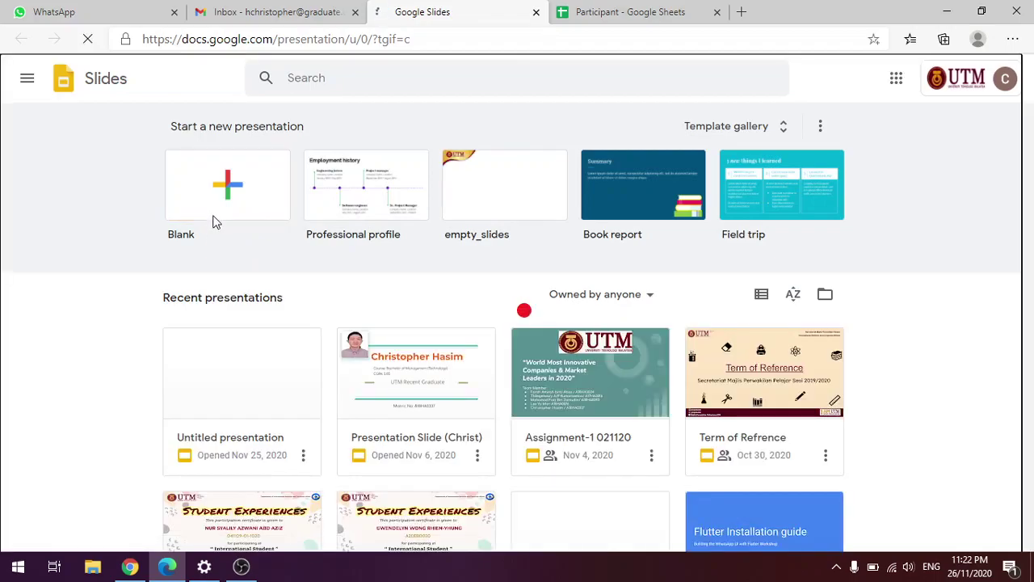
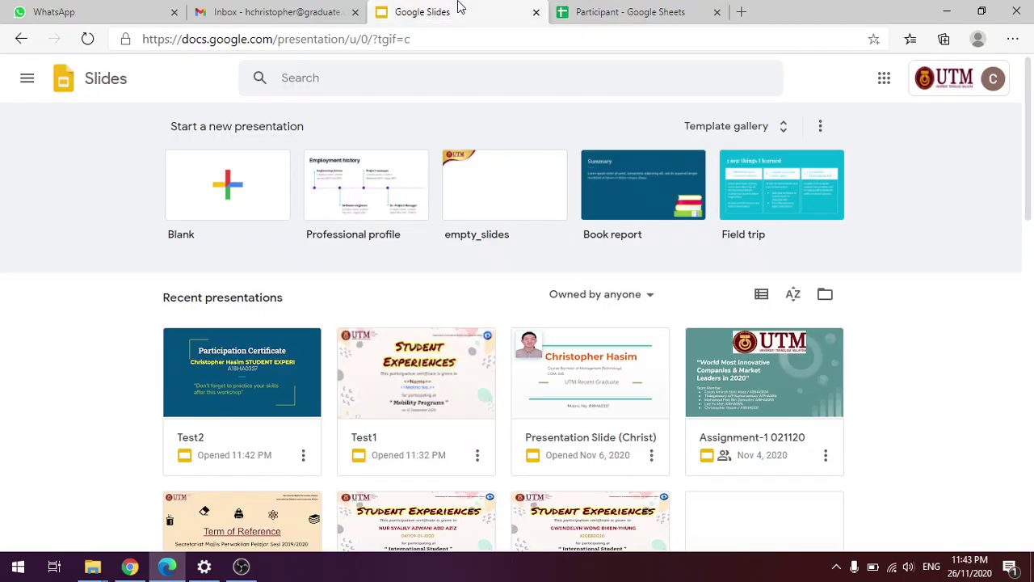
- Switch to the Participant spreadsheet and check the list of names on sheet A-1
click(677, 10)
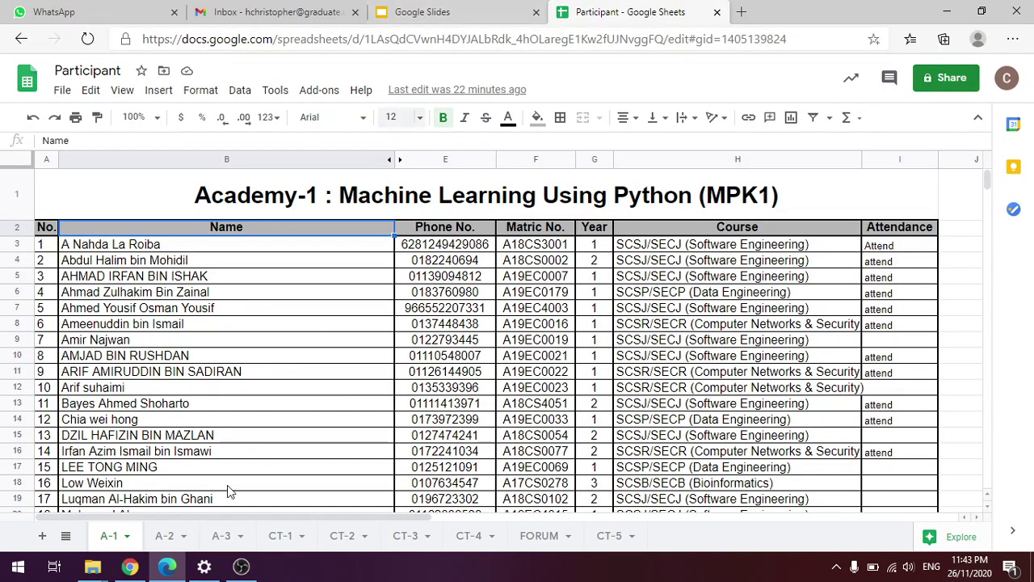
scroll(173, 388, down, 3)
scroll(179, 366, up, 3)
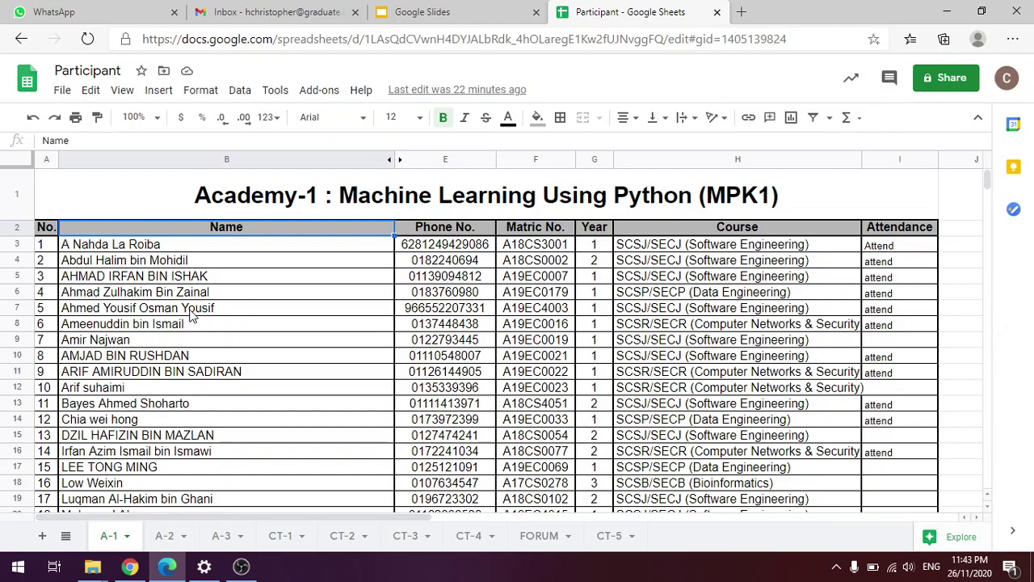
- Go back to the Google Slides home page and open Google Drive from there, showing the My Drive folders
click(422, 14)
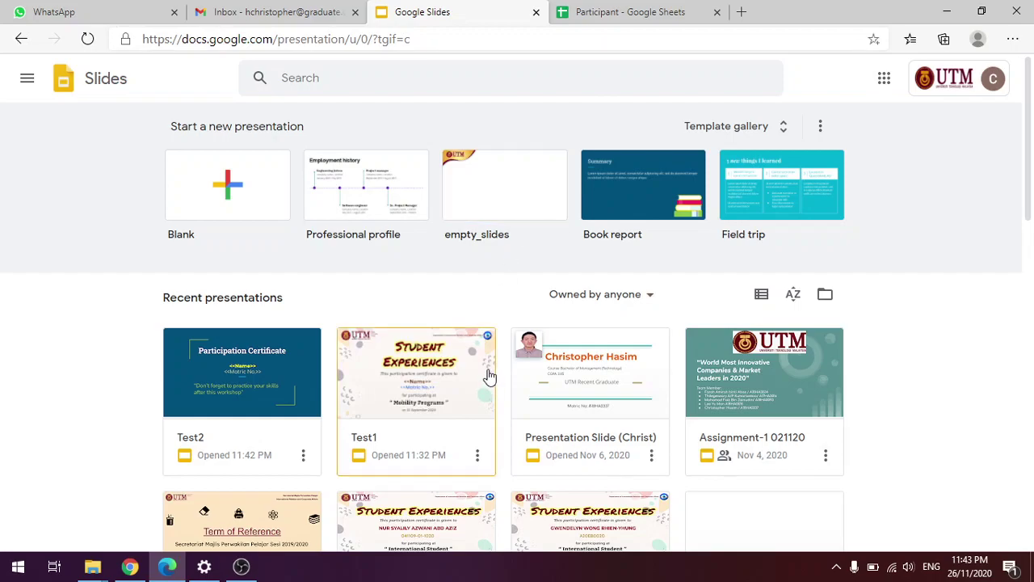
click(885, 79)
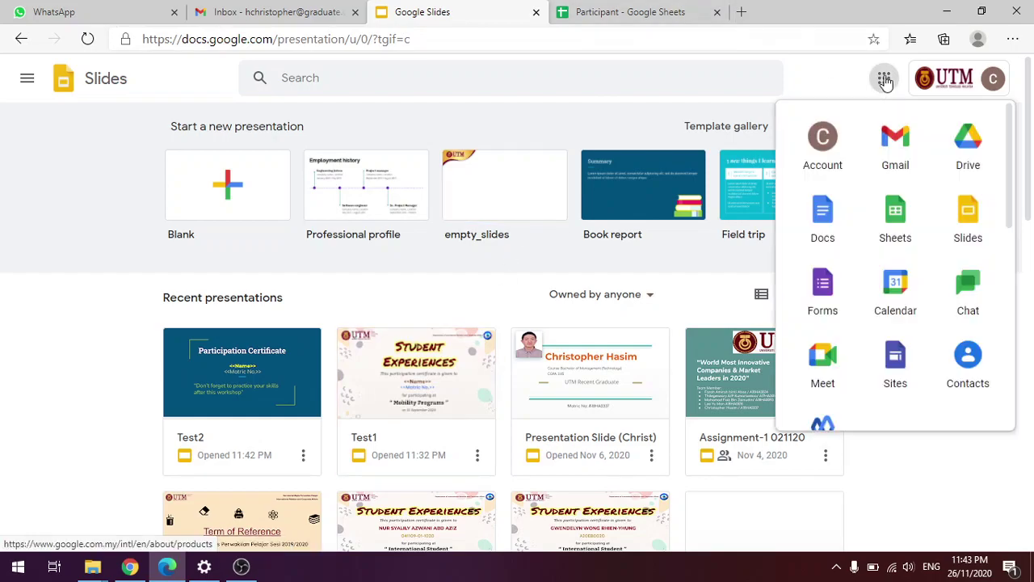
click(987, 142)
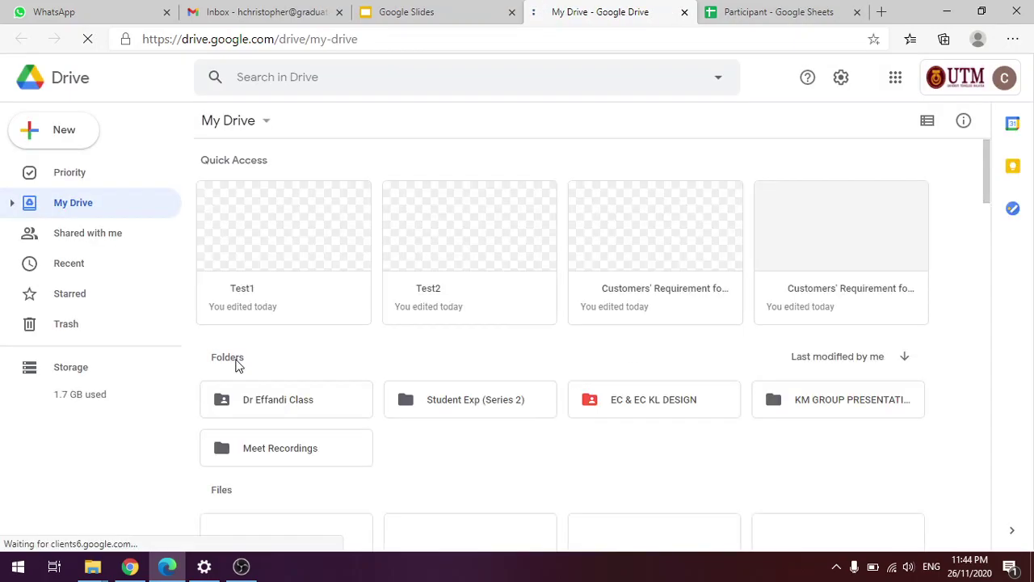
scroll(441, 432, down, 1)
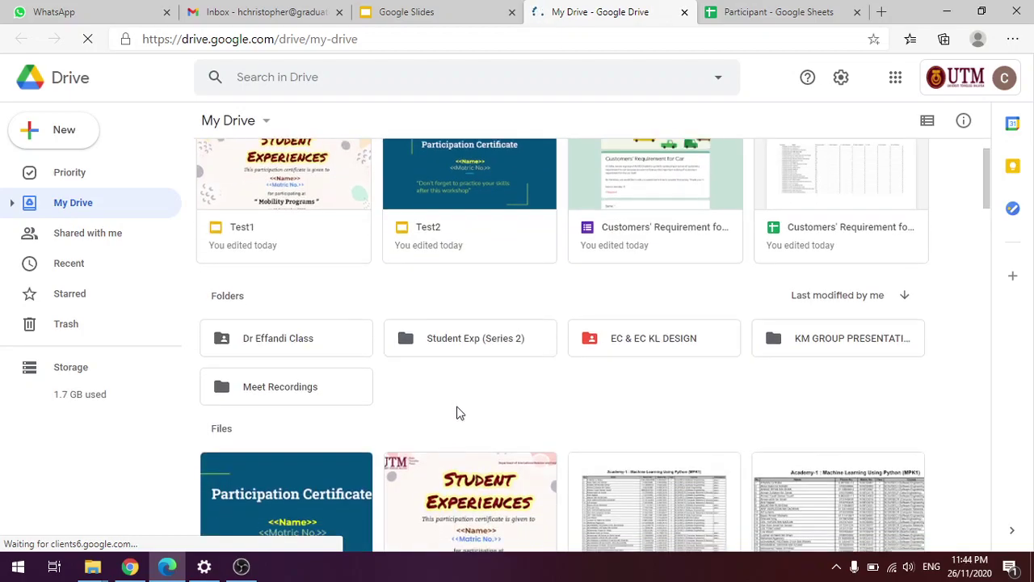
right_click(456, 402)
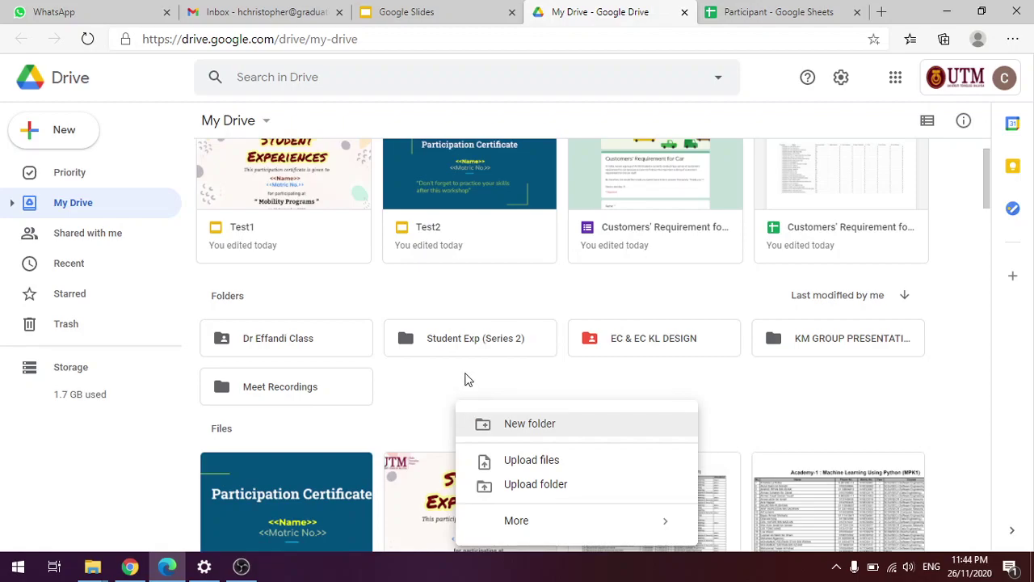
click(465, 380)
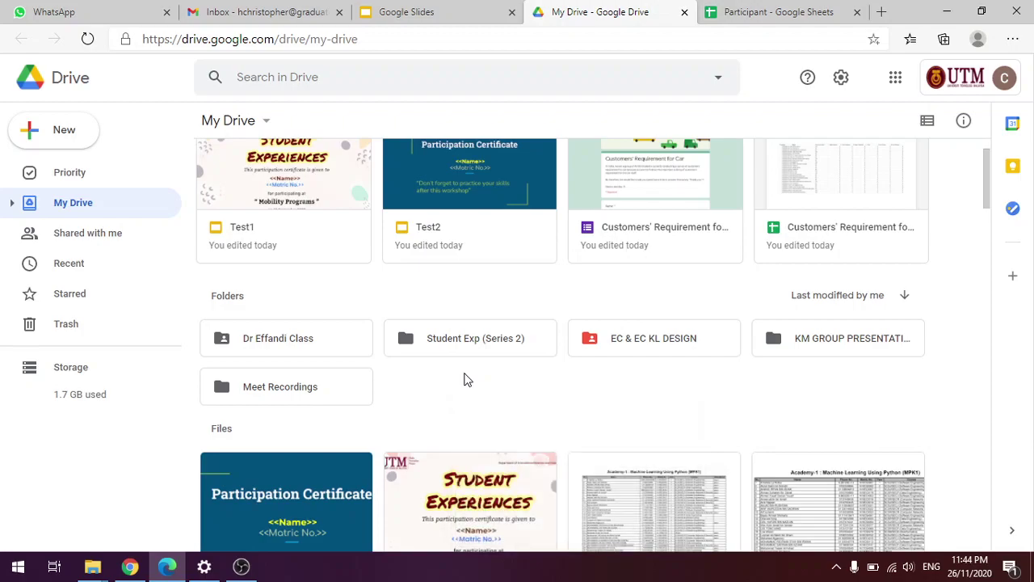
click(801, 12)
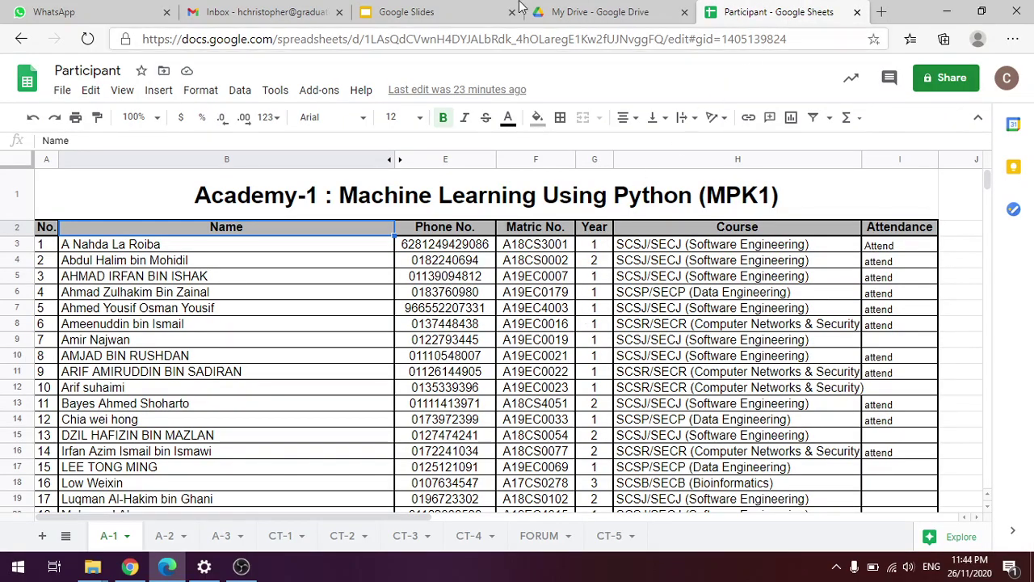
click(566, 11)
- Create a new folder named Certificate1 in My Drive
right_click(445, 390)
click(507, 410)
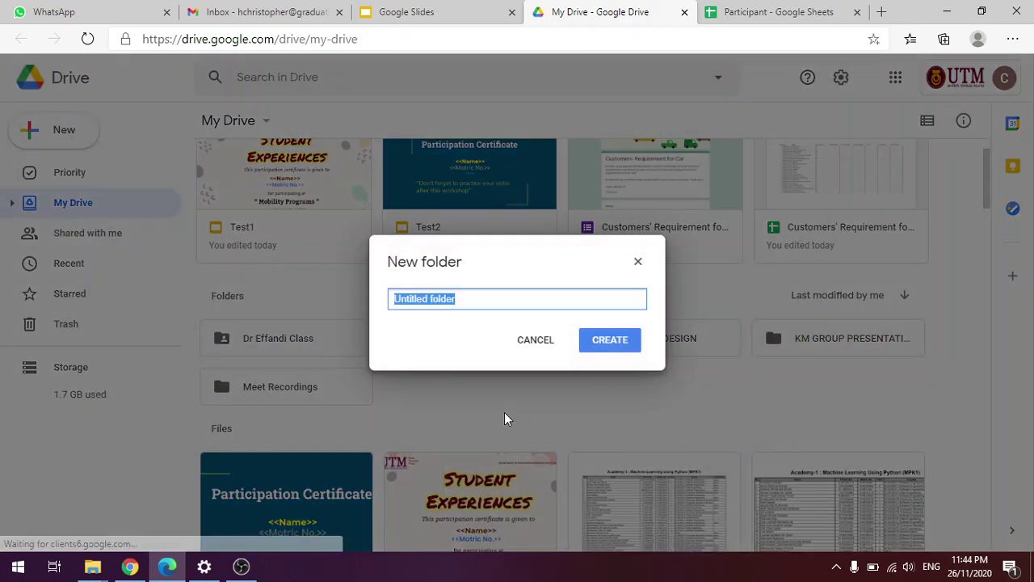
key(BackSpace)
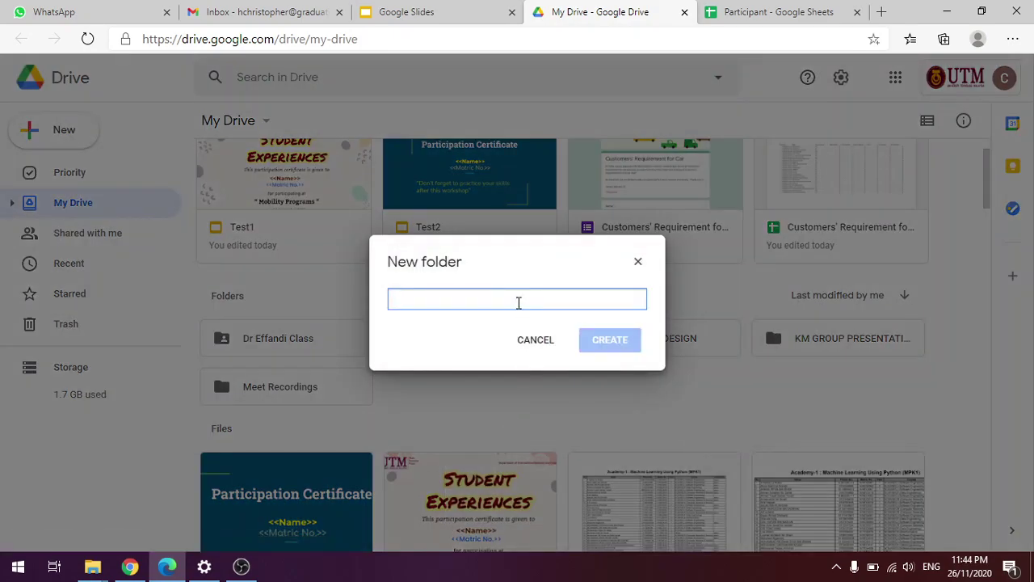
text(Certificate1)
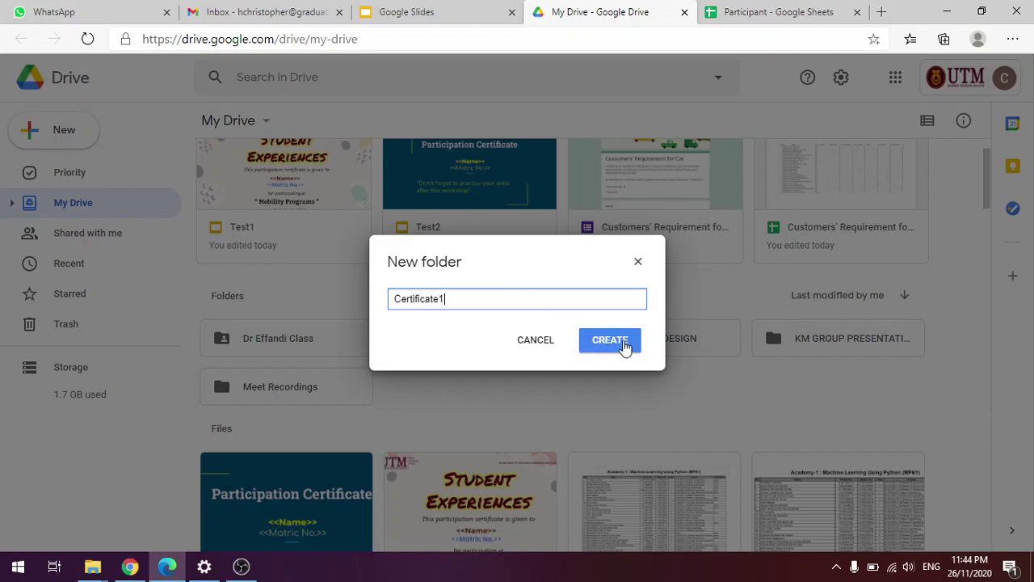
click(622, 346)
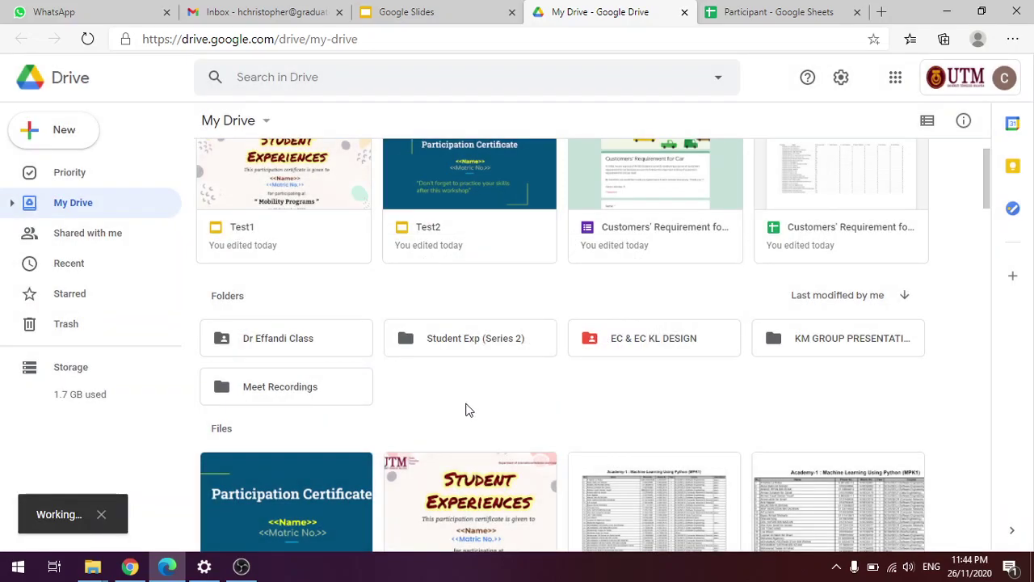
- Return to the Participant spreadsheet and look through the full A-1 attendance list
click(772, 12)
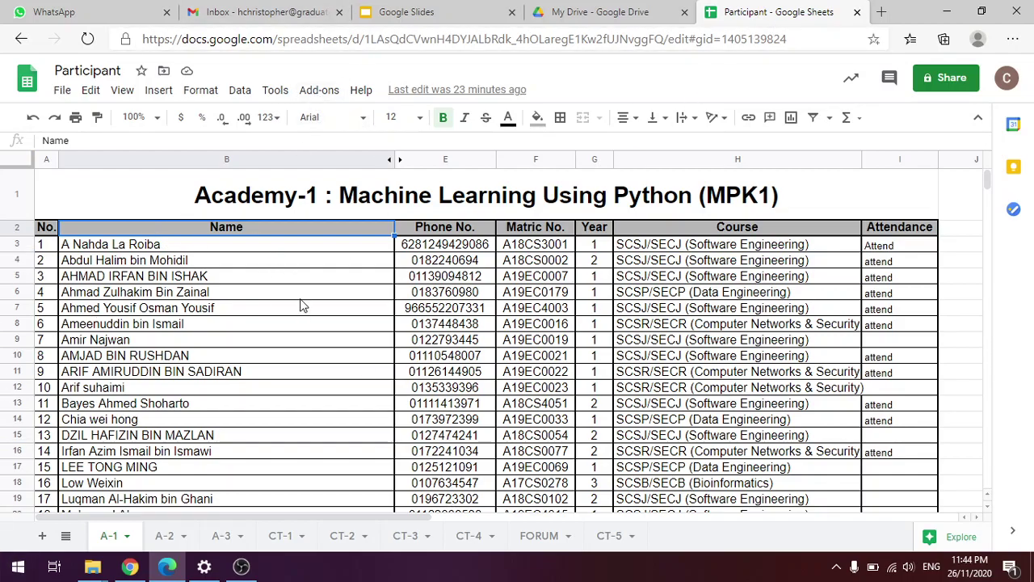
scroll(379, 223, down, 12)
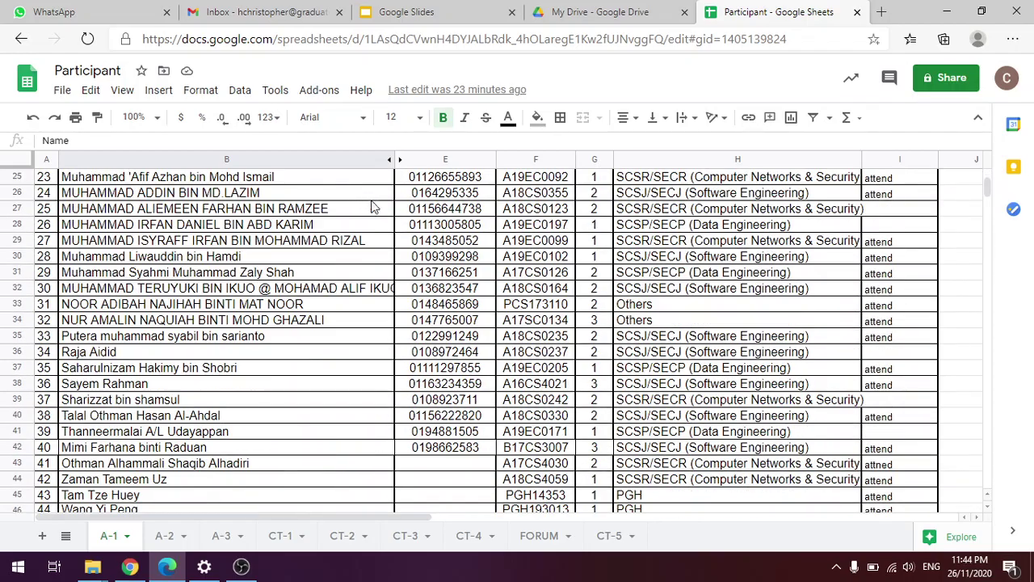
scroll(362, 234, up, 2)
scroll(362, 234, up, 10)
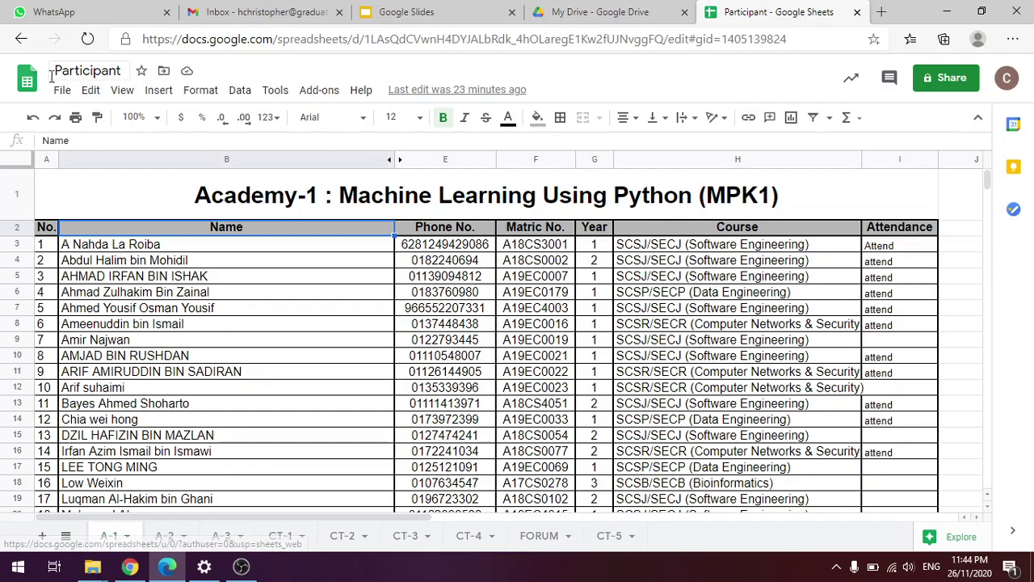
- Open the add-on marketplace for Sheets and browse the listed apps
click(319, 91)
mouse_move(354, 166)
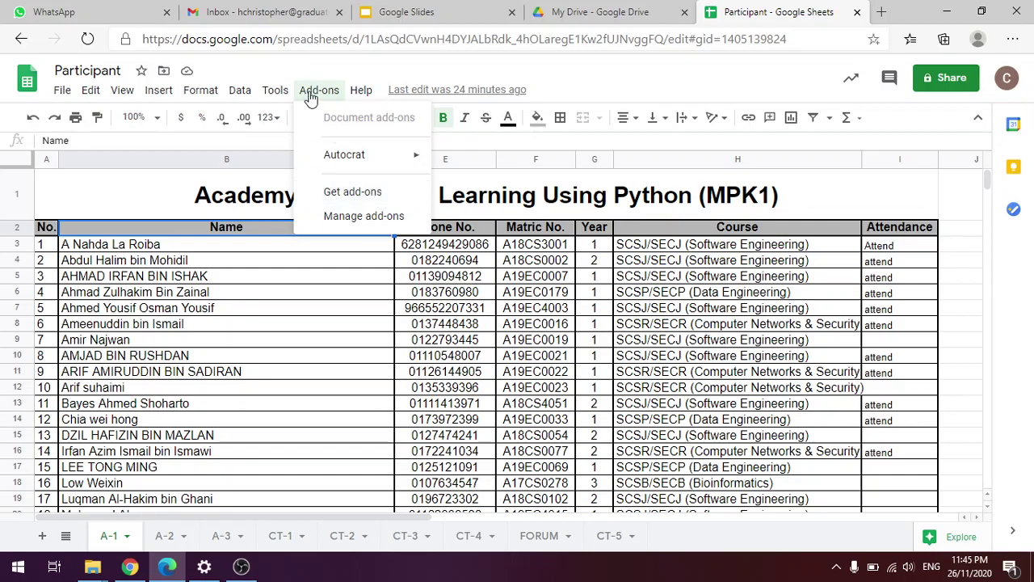
click(371, 193)
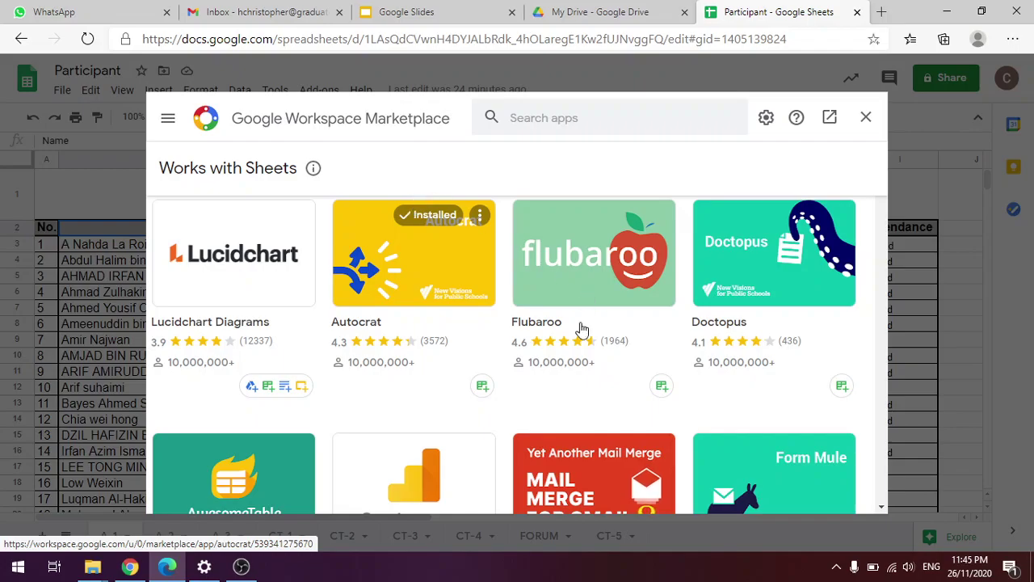
scroll(630, 295, down, 2)
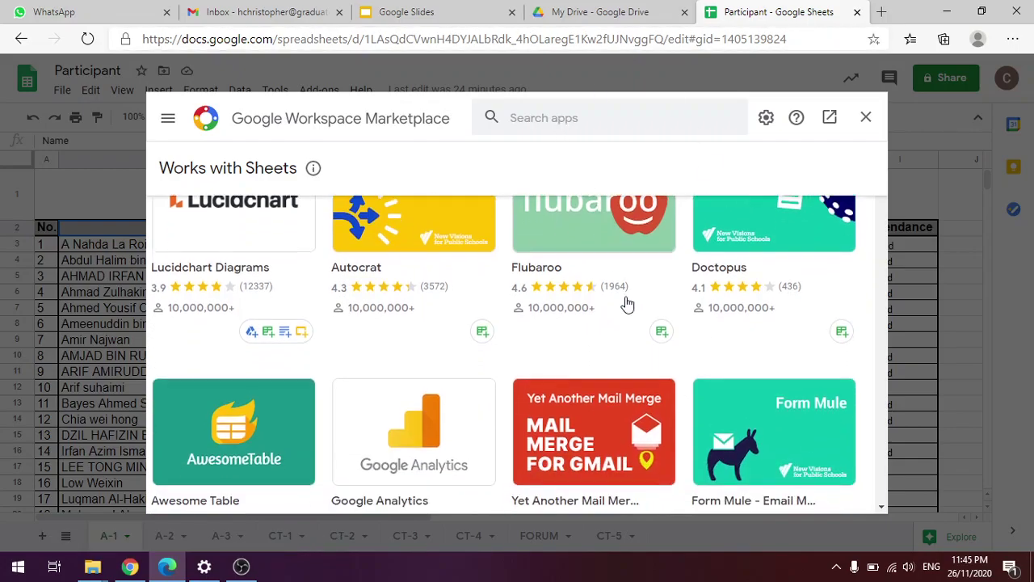
scroll(679, 254, up, 2)
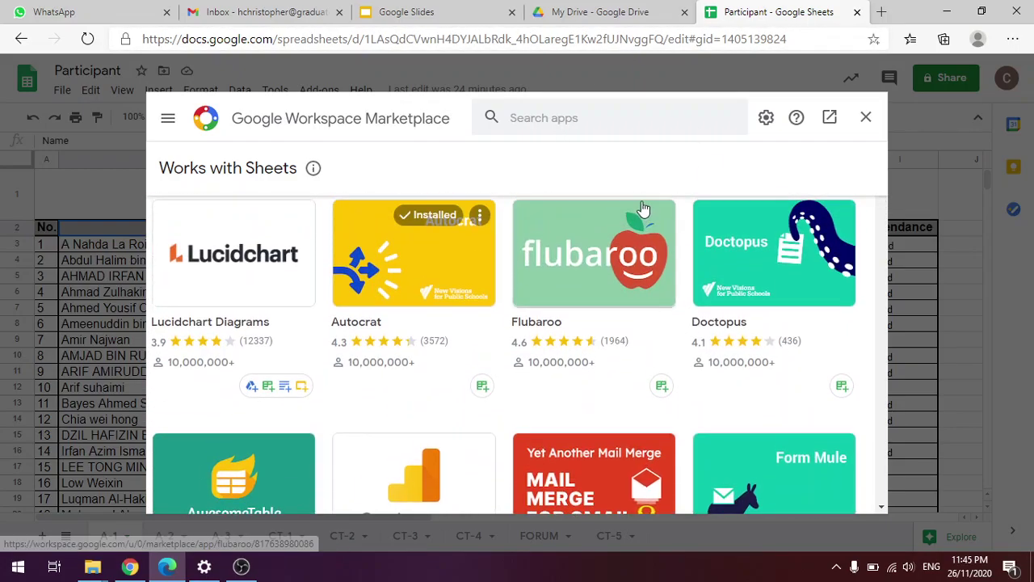
click(584, 122)
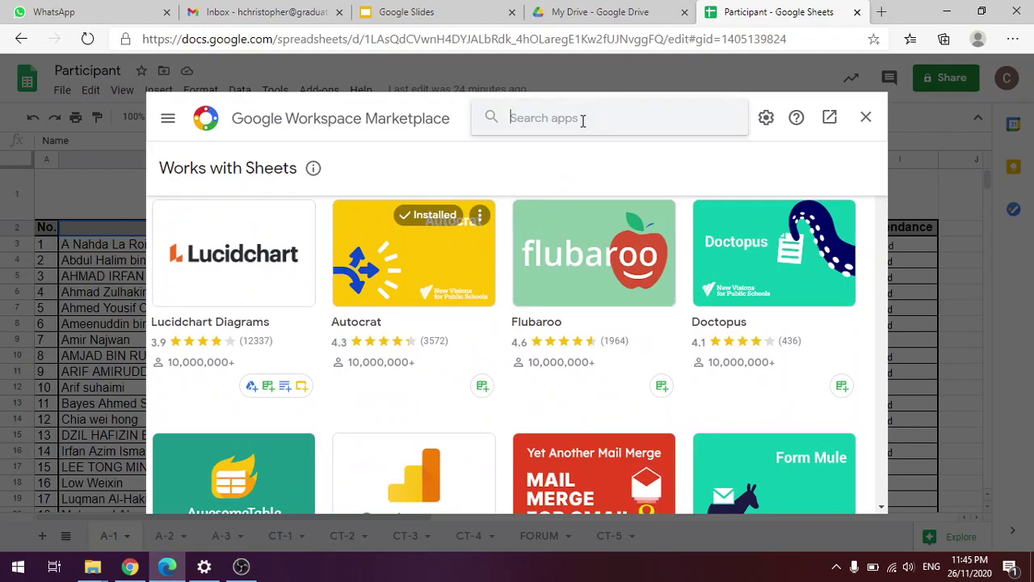
text(Auto)
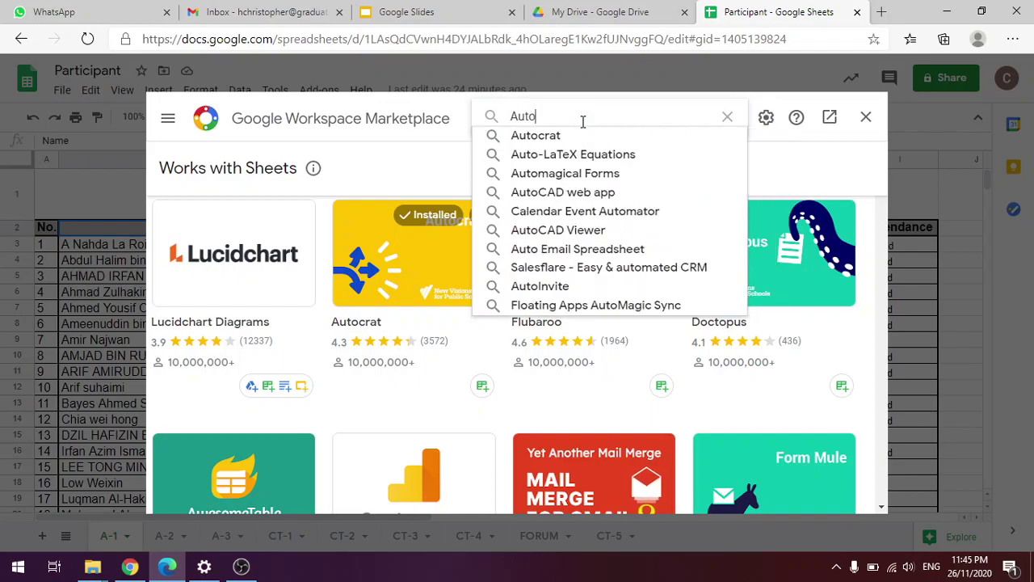
click(602, 153)
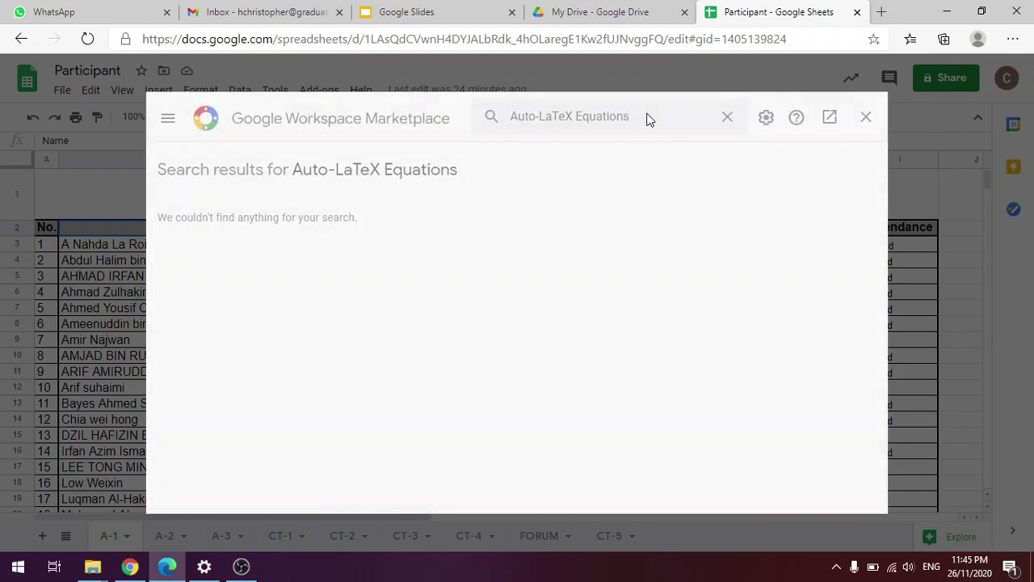
click(728, 117)
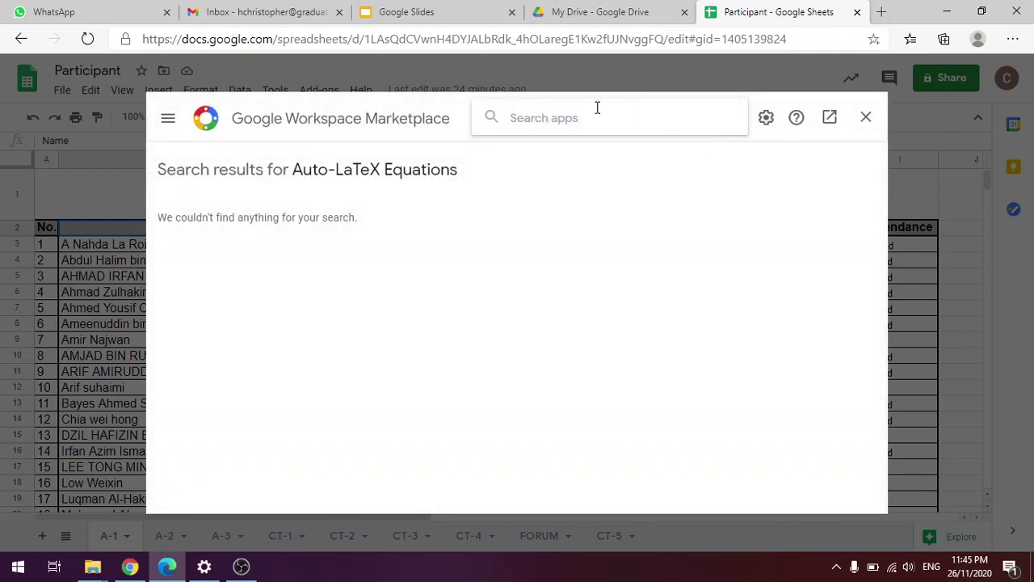
- Search the marketplace for Autocrat using the suggested name, look at the matching apps, and close the marketplace
text(Auto)
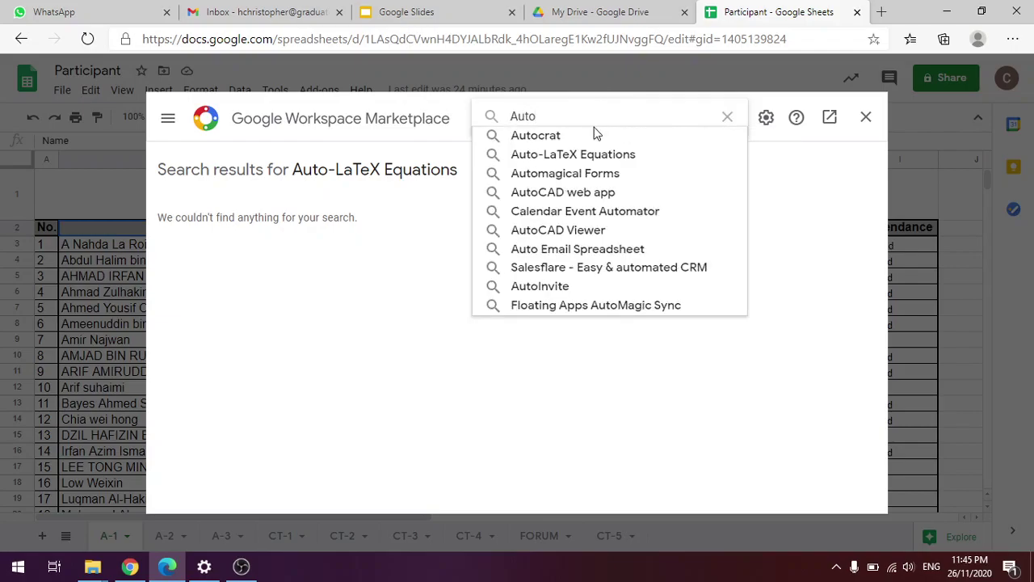
click(586, 137)
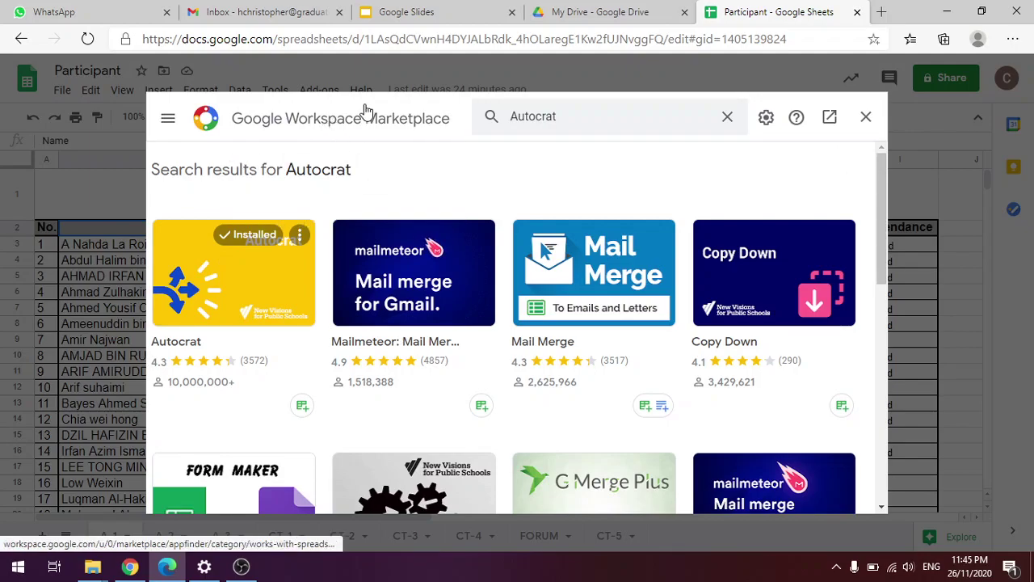
click(867, 118)
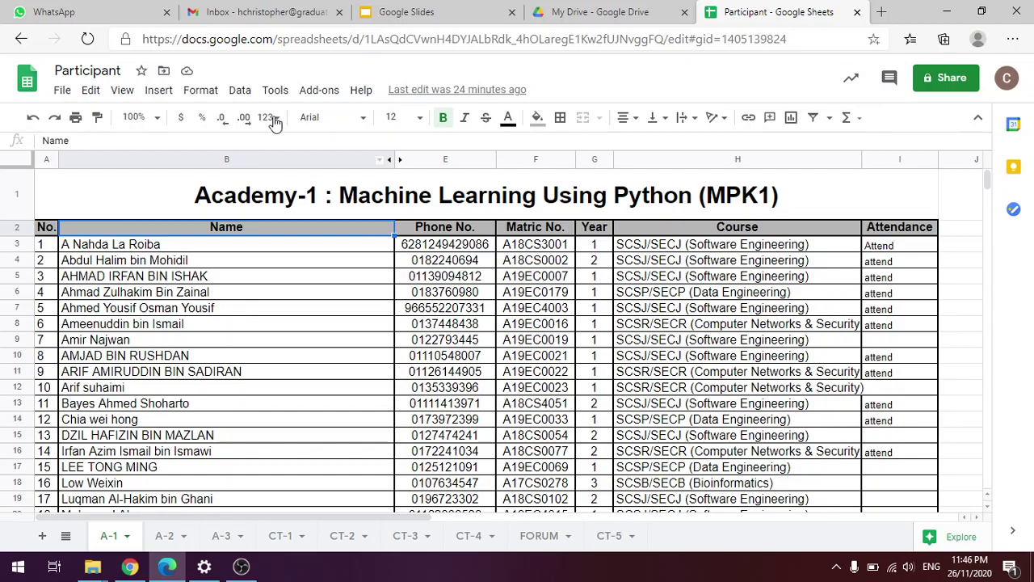
- Reopen the add-on marketplace, search for Autocrat, and open its app details page
click(316, 92)
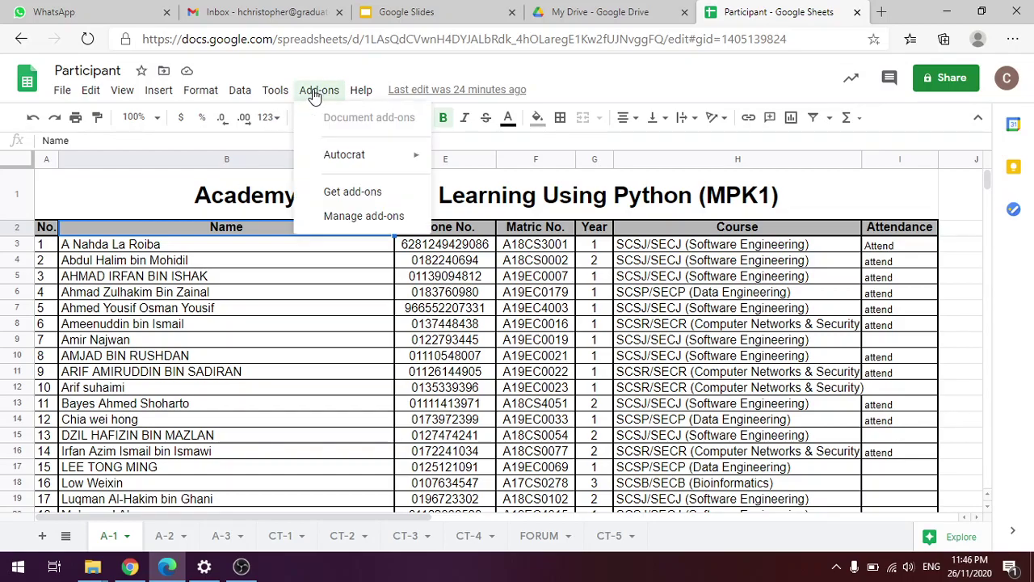
click(352, 192)
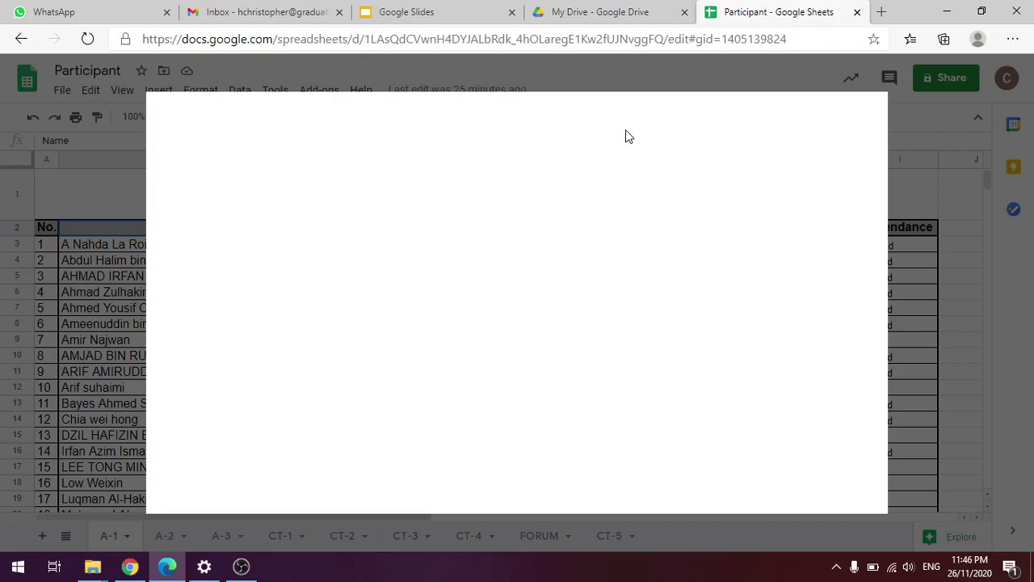
click(598, 121)
text(Auto)
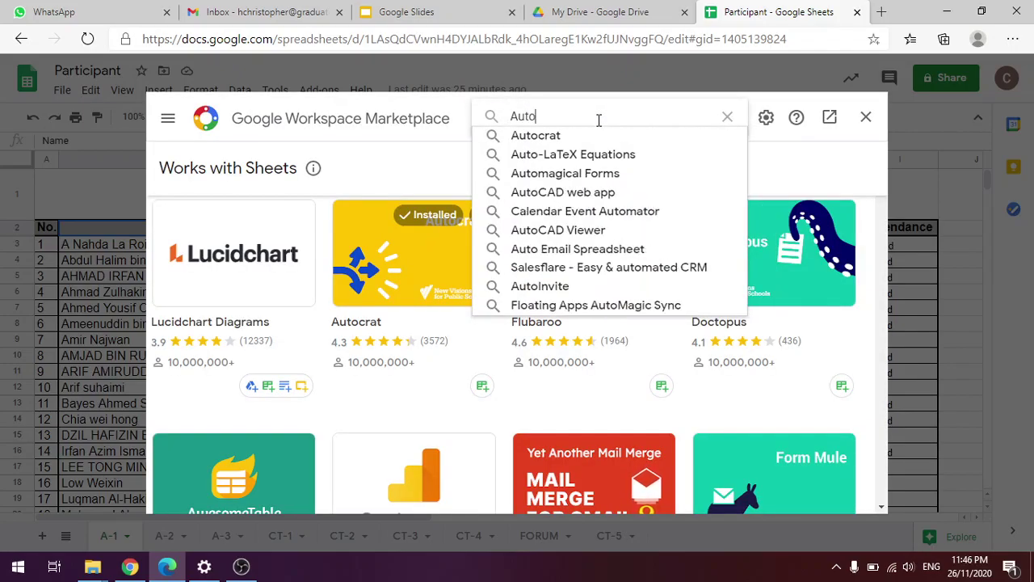
click(535, 136)
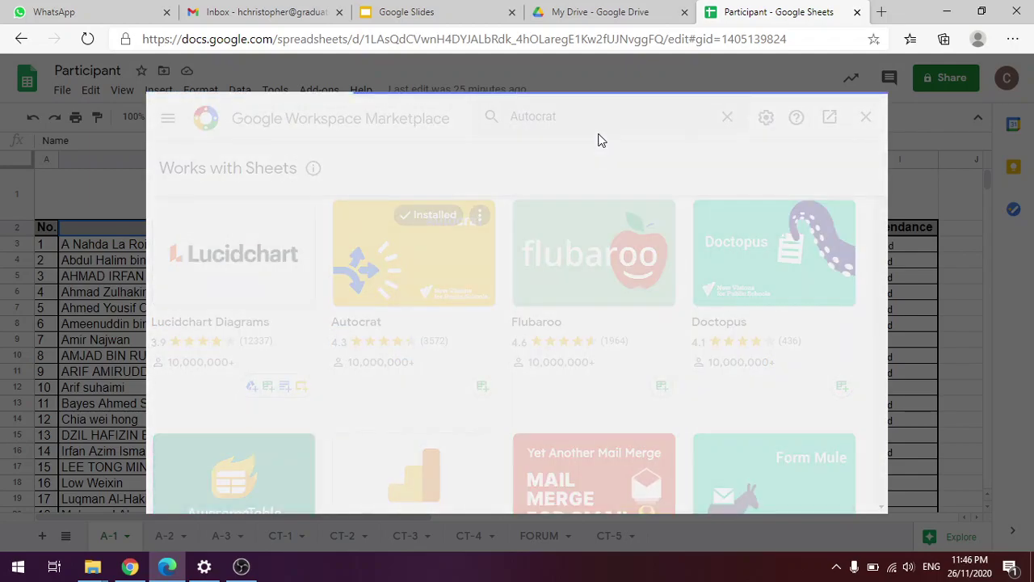
scroll(238, 302, down, 2)
scroll(234, 316, up, 2)
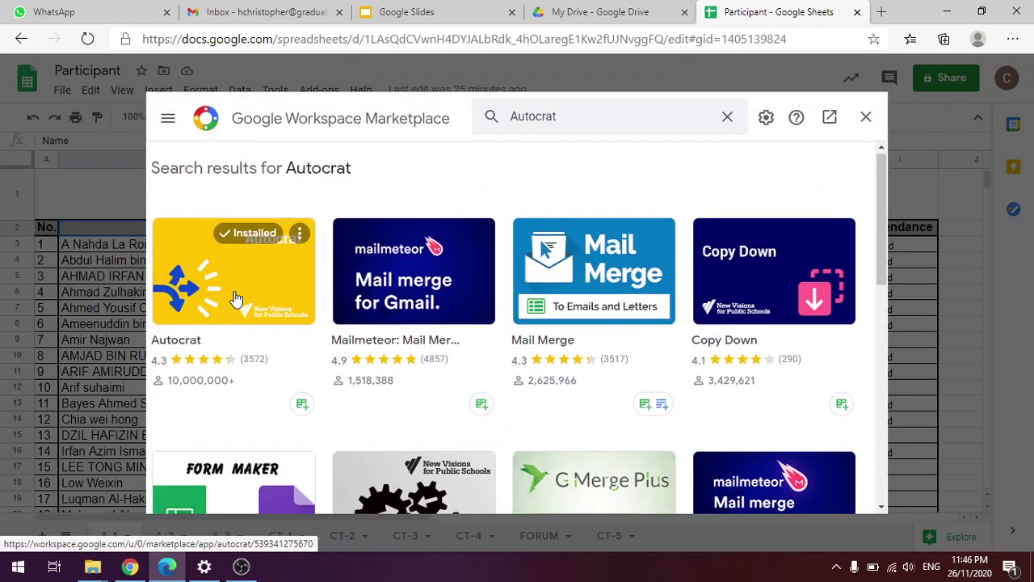
click(226, 326)
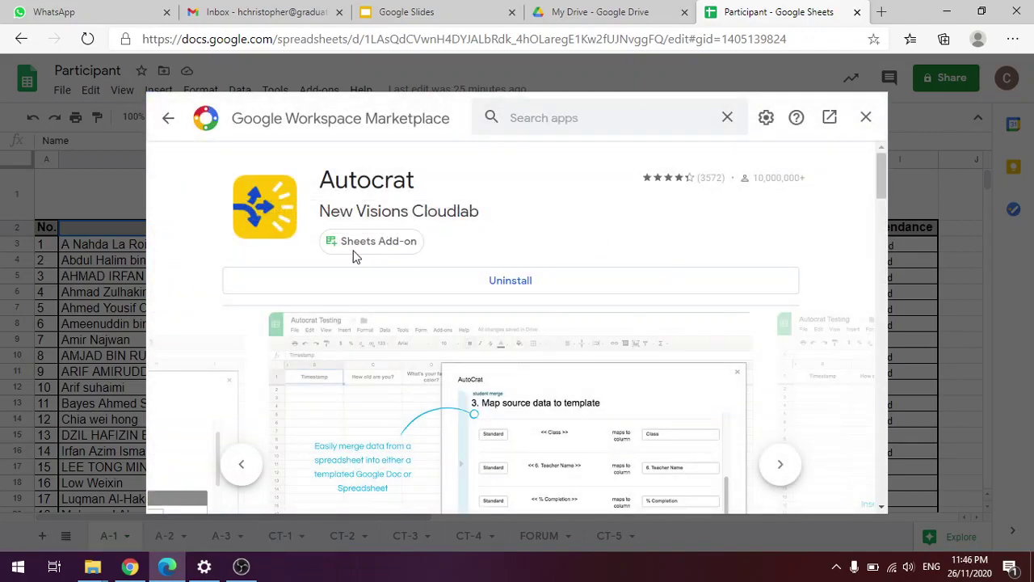
- Examine the Autocrat page's install status, description and user reviews, and return to the Participant spreadsheet
scroll(453, 214, down, 1)
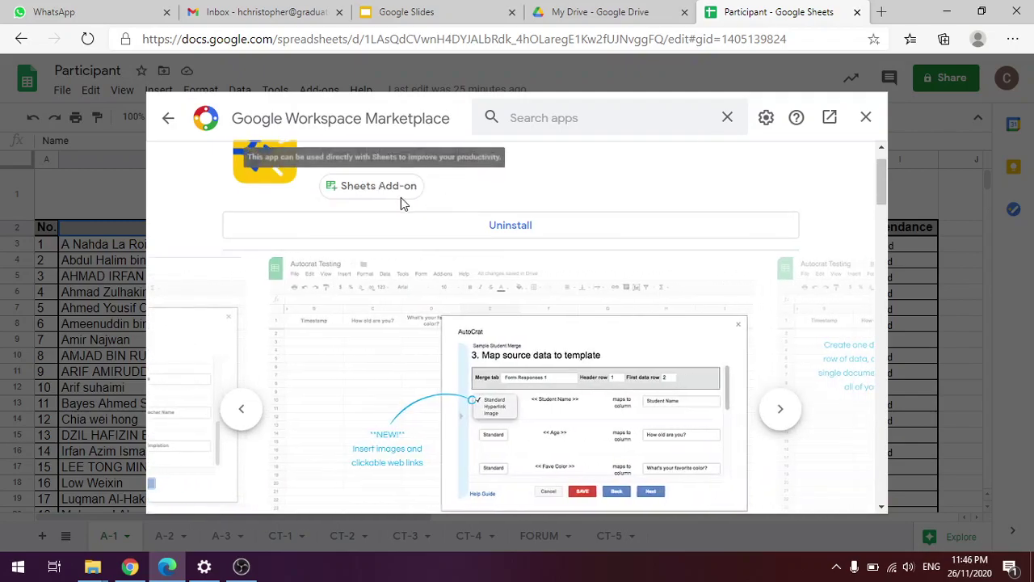
scroll(401, 197, up, 1)
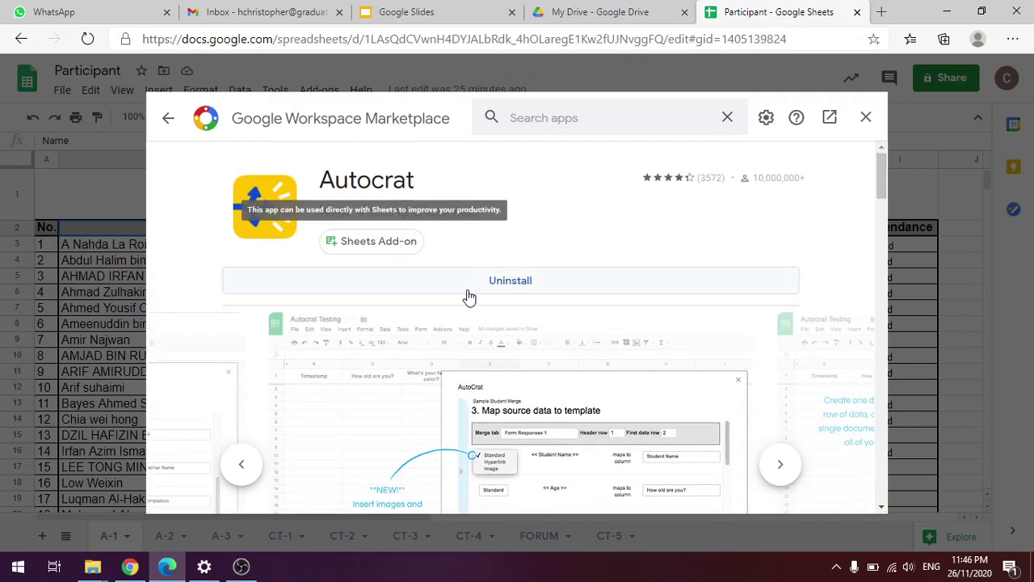
scroll(493, 316, down, 5)
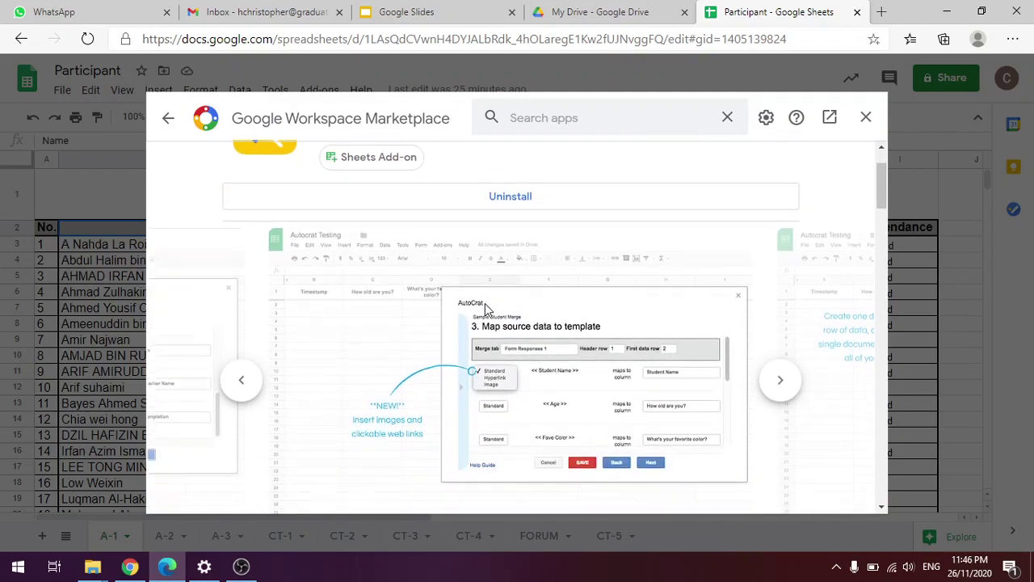
scroll(493, 315, down, 3)
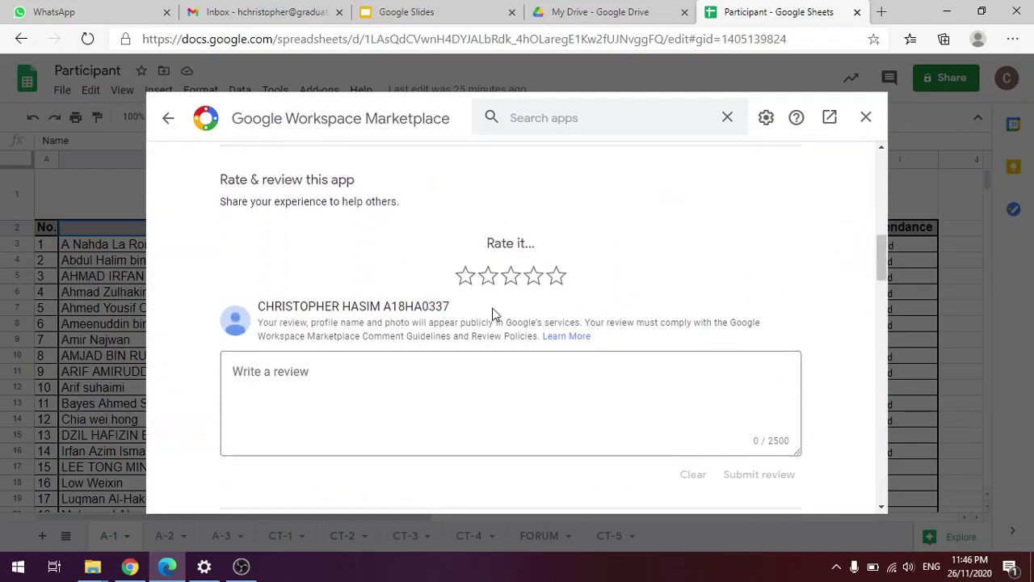
scroll(495, 314, down, 8)
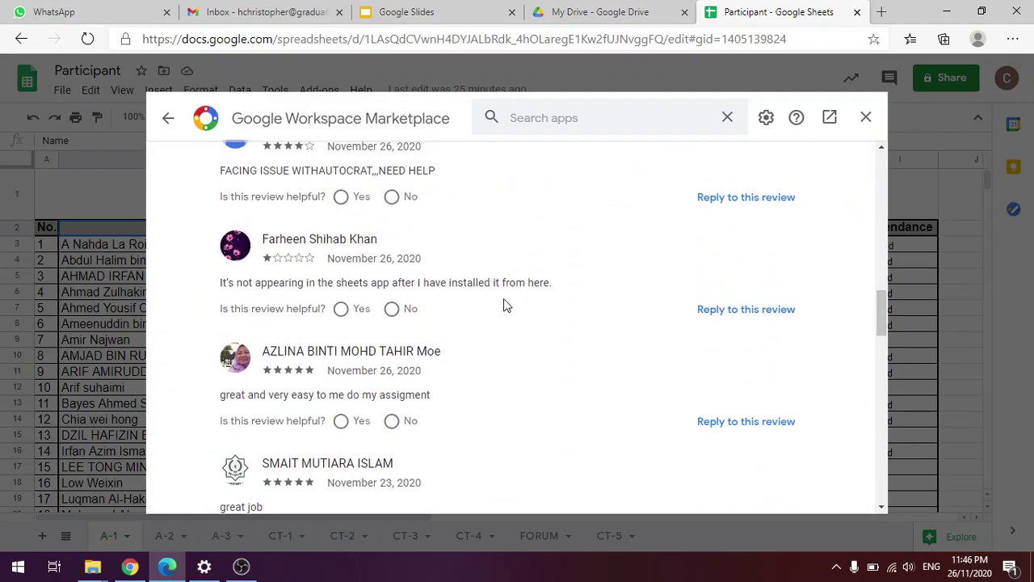
scroll(508, 303, down, 2)
scroll(529, 283, up, 4)
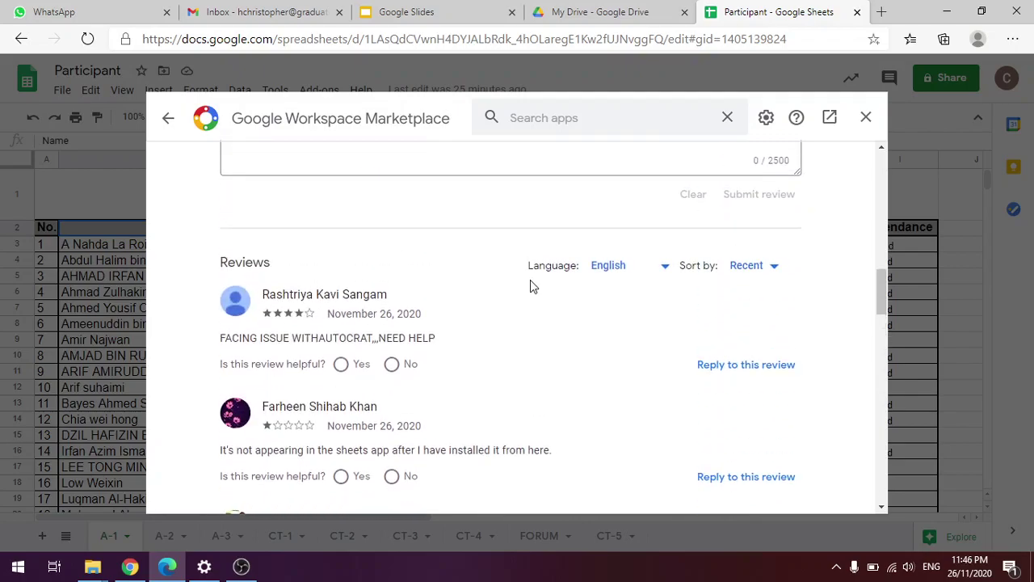
scroll(530, 280, down, 5)
scroll(536, 291, up, 15)
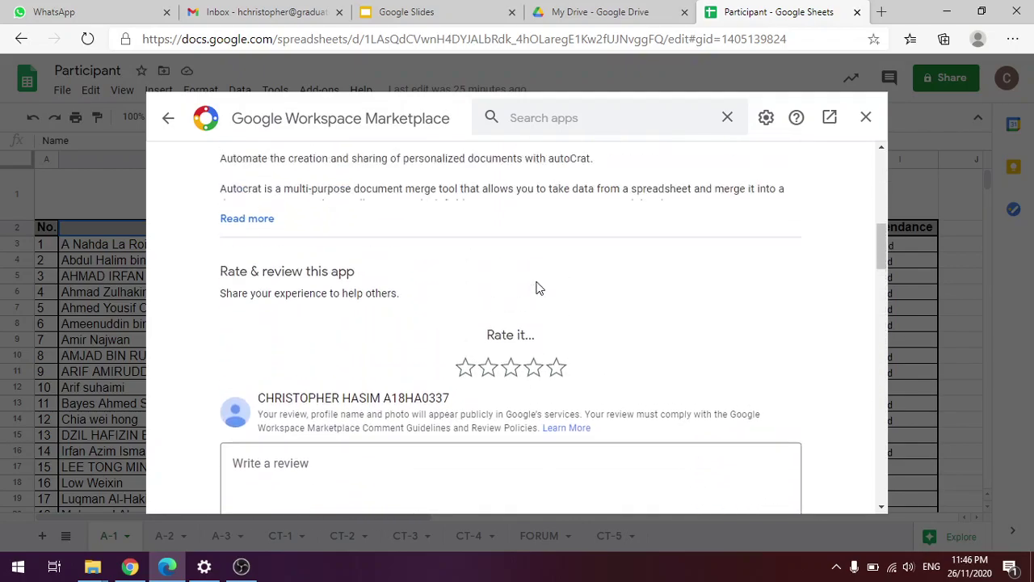
scroll(587, 270, down, 15)
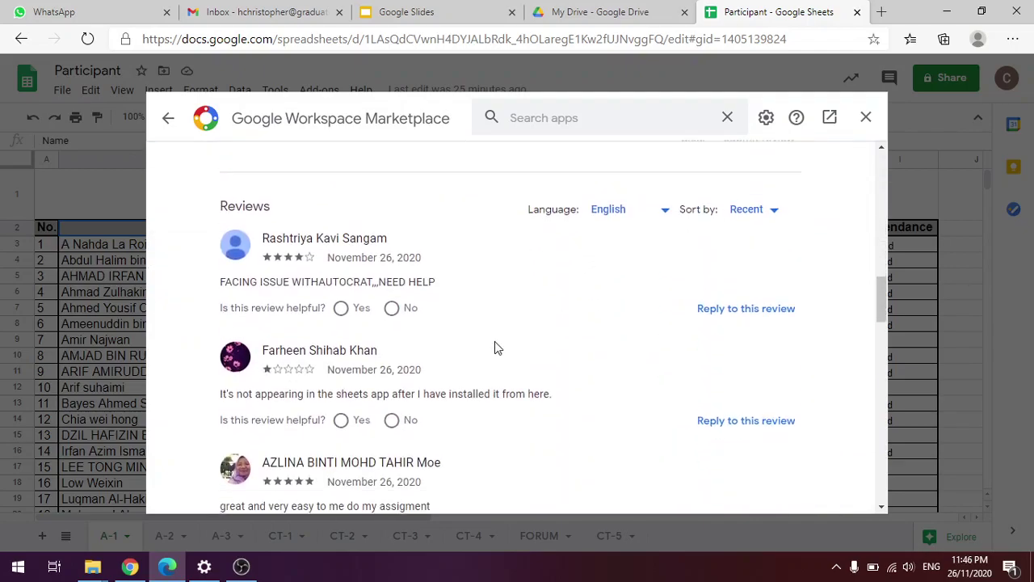
scroll(495, 341, down, 4)
scroll(505, 340, up, 4)
scroll(509, 335, up, 6)
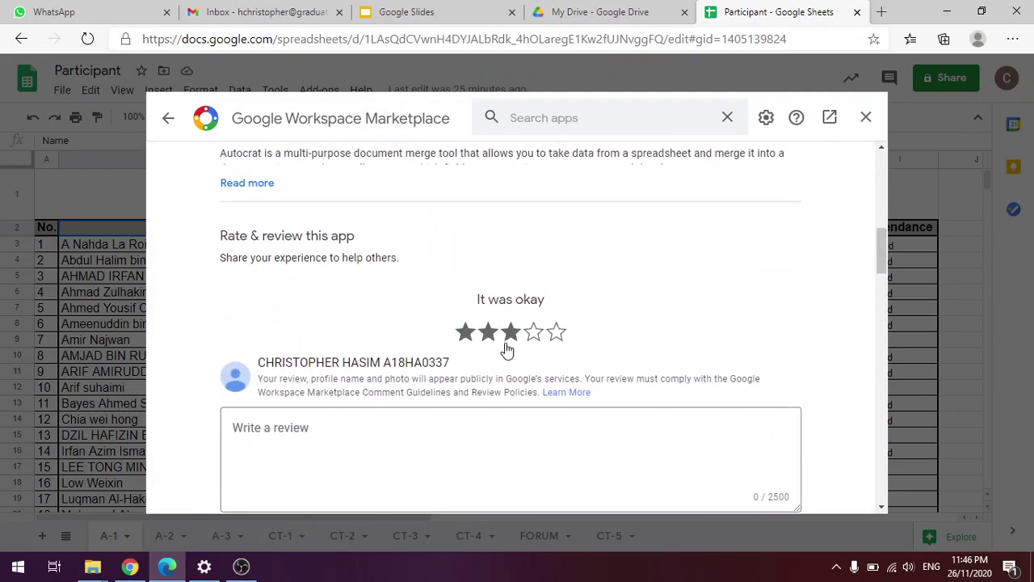
scroll(494, 327, up, 4)
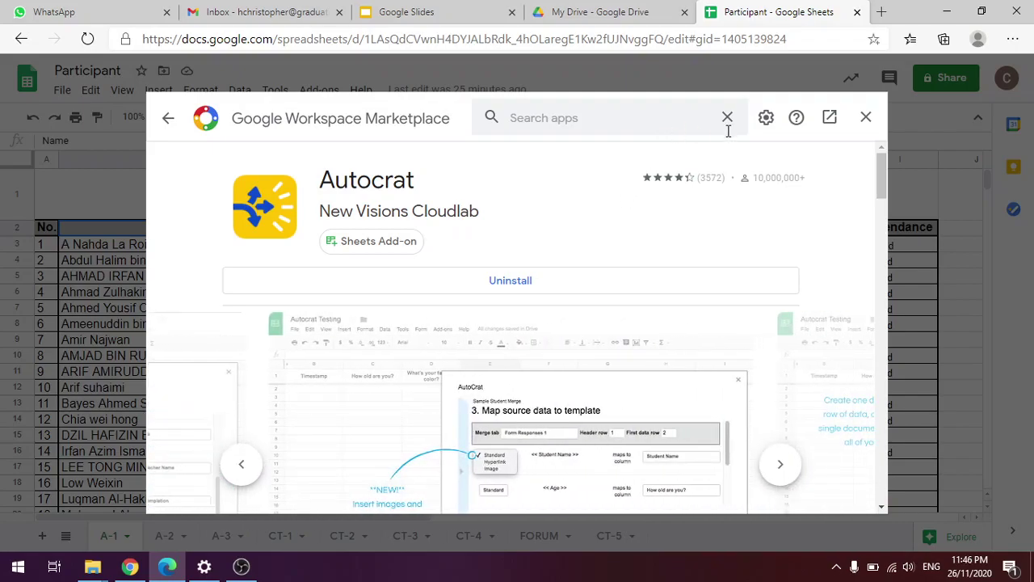
scroll(499, 205, down, 7)
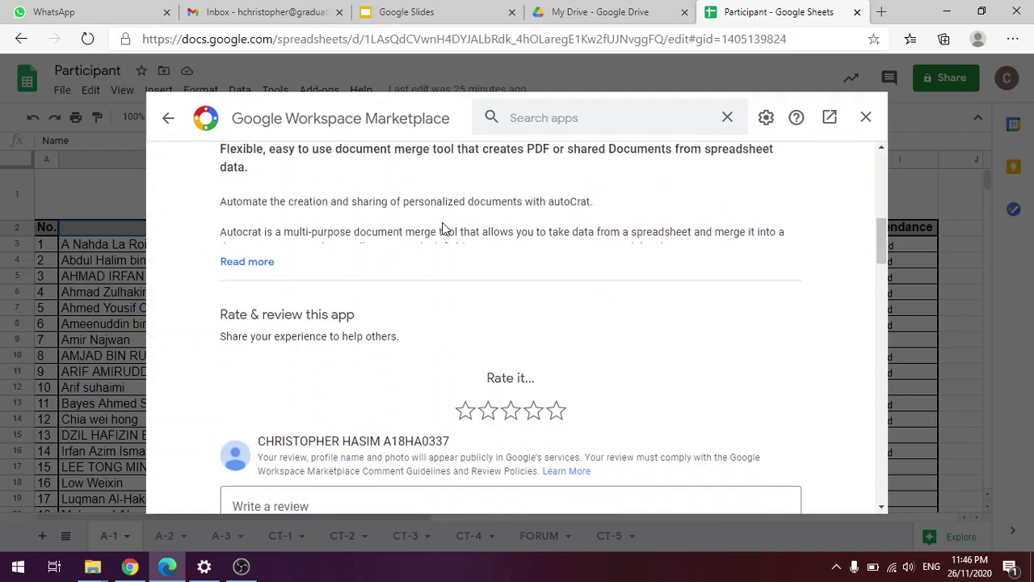
scroll(409, 223, down, 1)
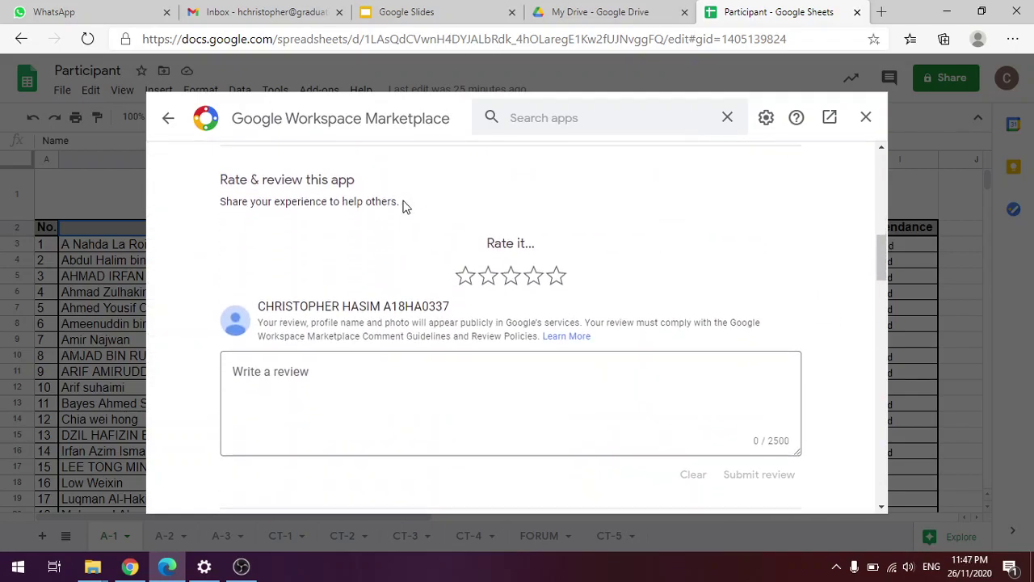
scroll(405, 207, down, 2)
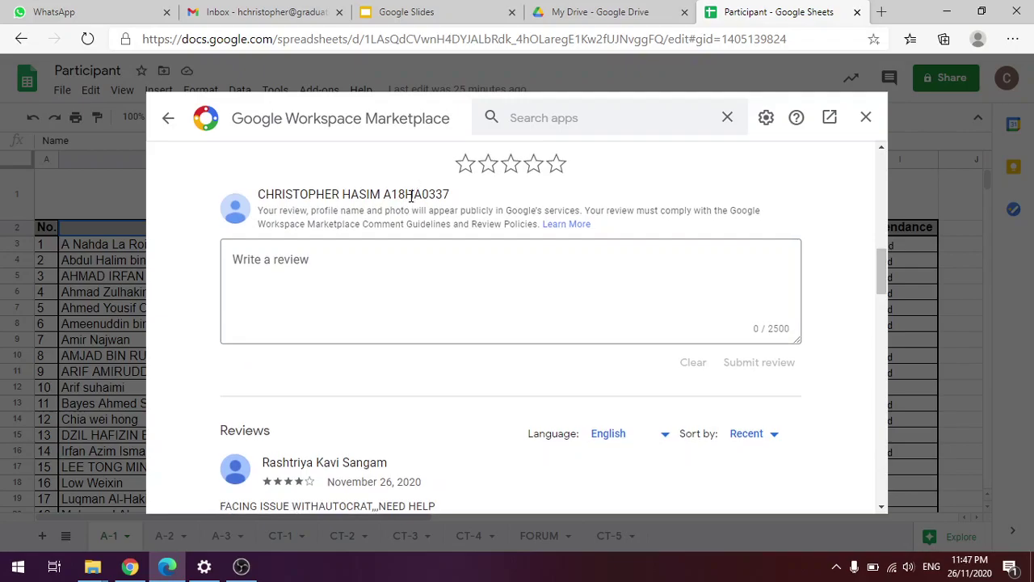
scroll(388, 189, down, 5)
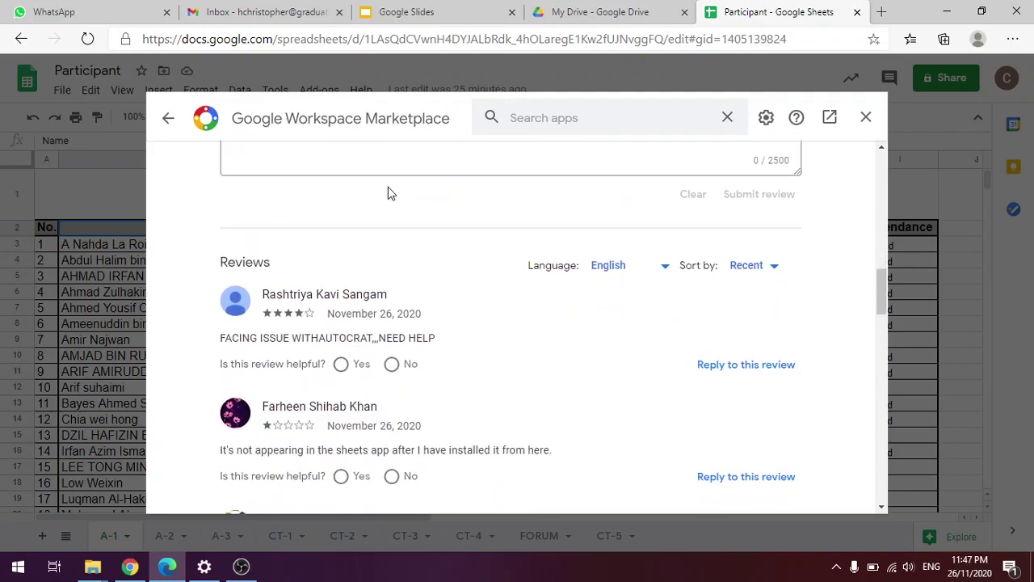
scroll(465, 194, down, 3)
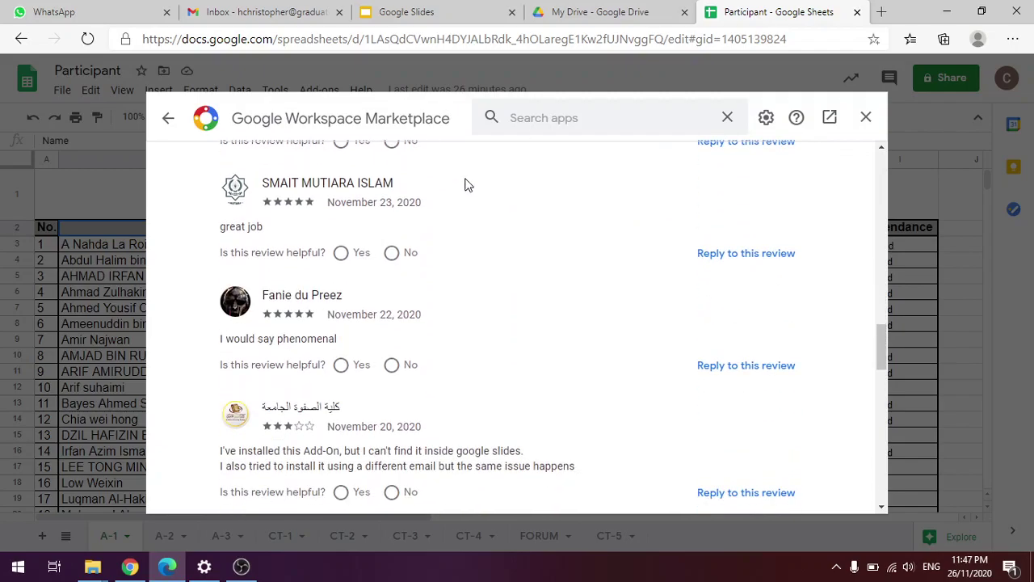
scroll(466, 184, up, 10)
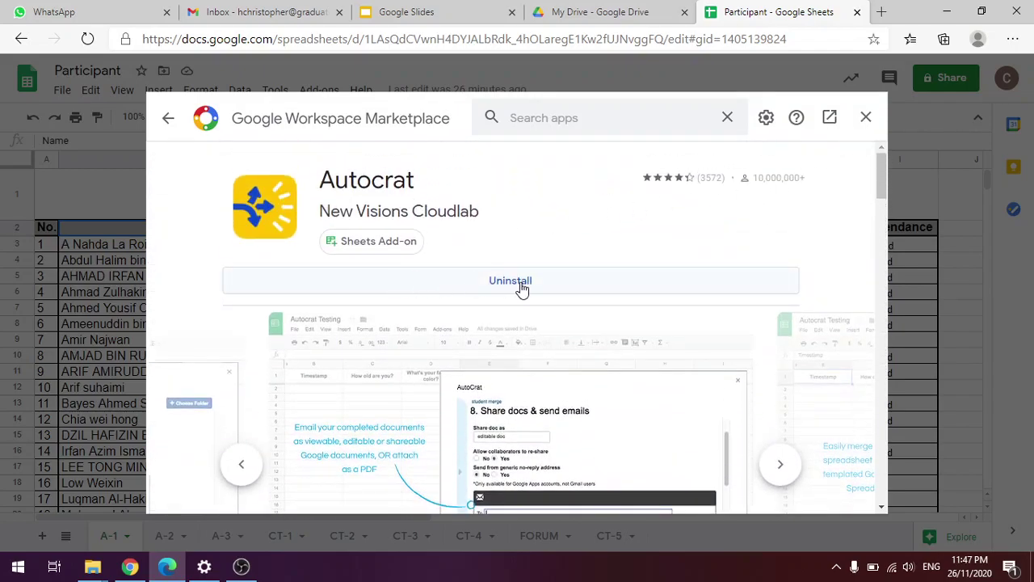
click(863, 119)
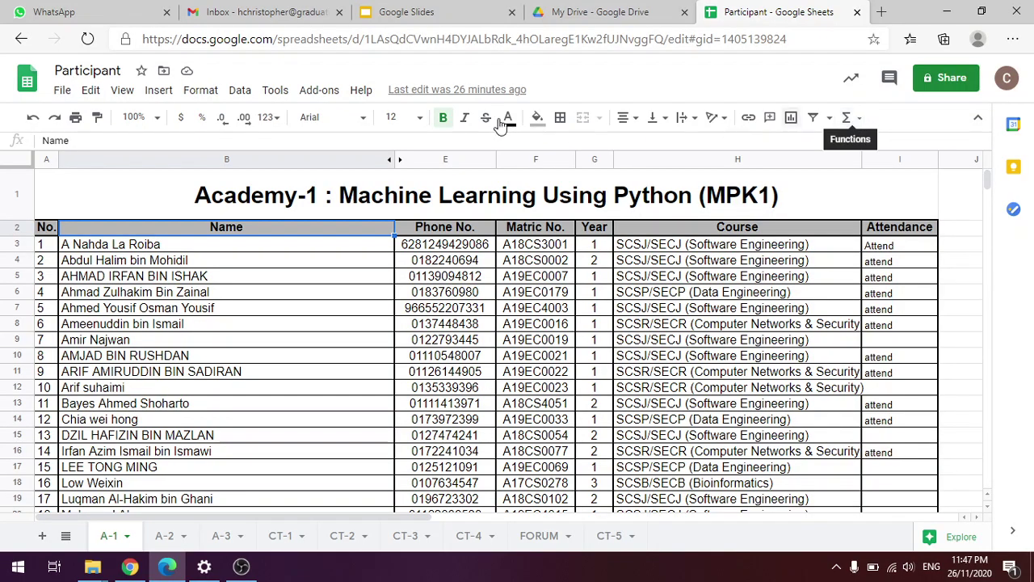
- Launch the Autocrat add-on from the Participant spreadsheet
click(311, 93)
mouse_move(348, 160)
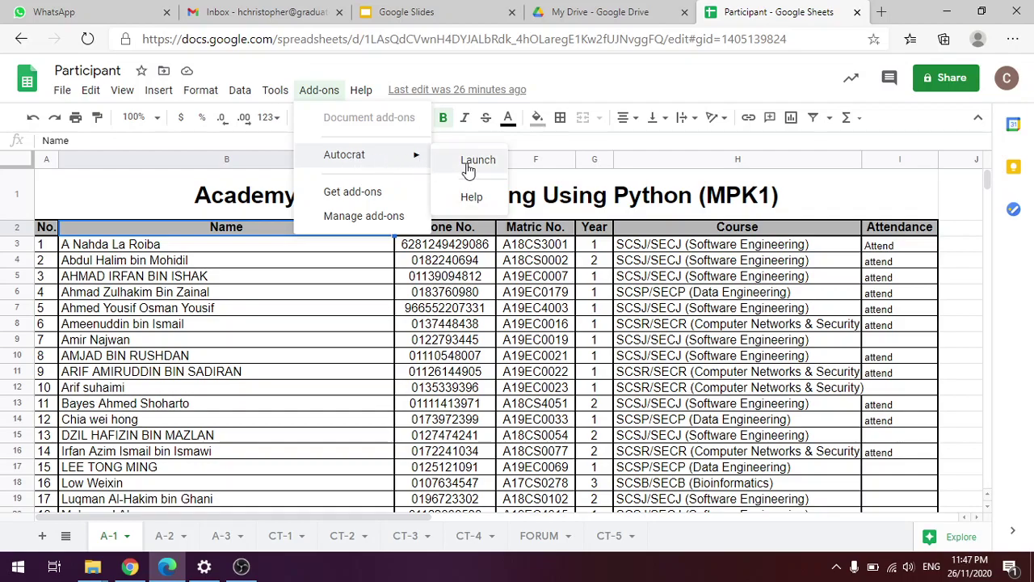
click(312, 94)
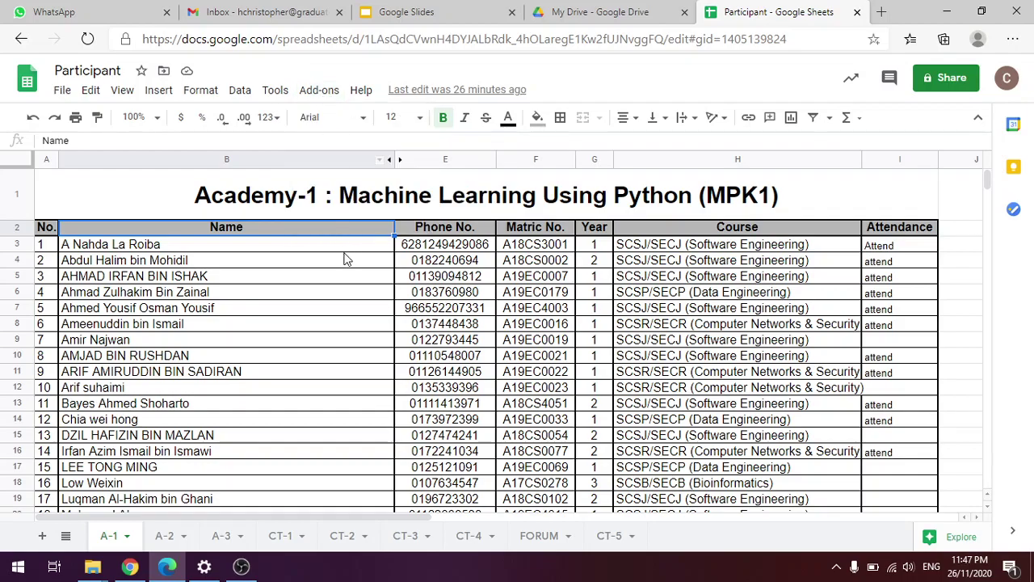
scroll(369, 341, down, 3)
scroll(400, 346, up, 3)
click(329, 95)
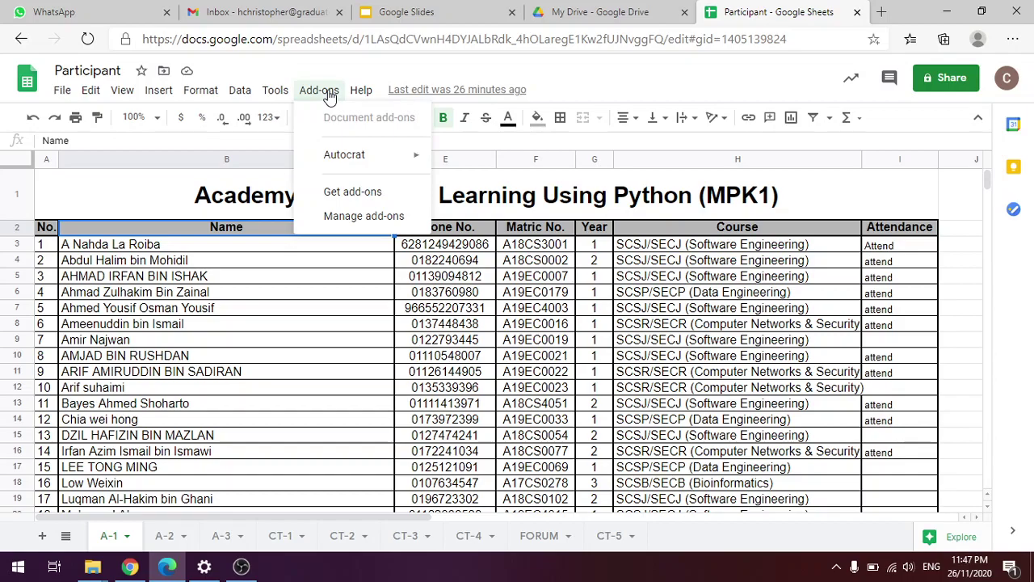
mouse_move(342, 167)
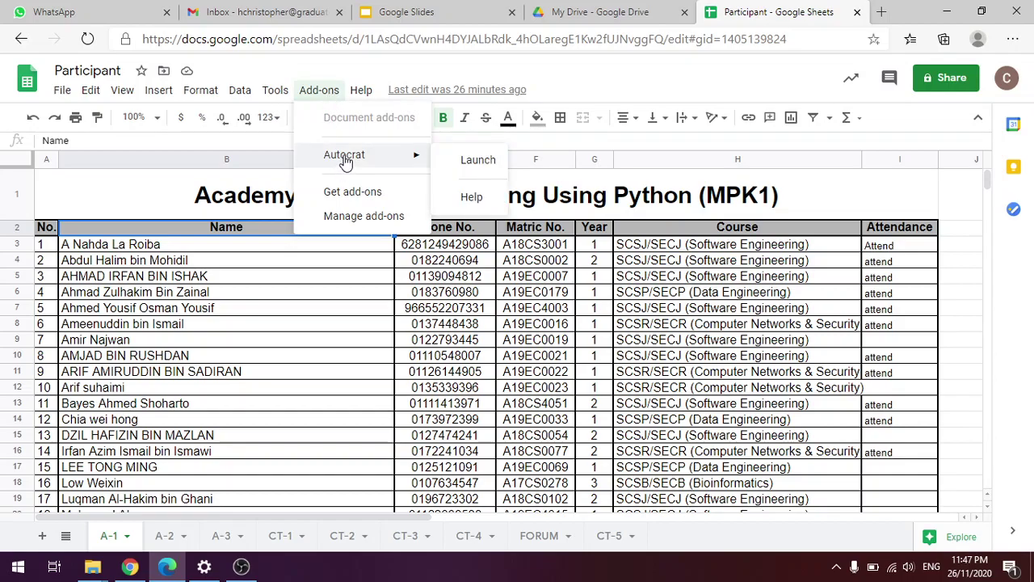
click(459, 160)
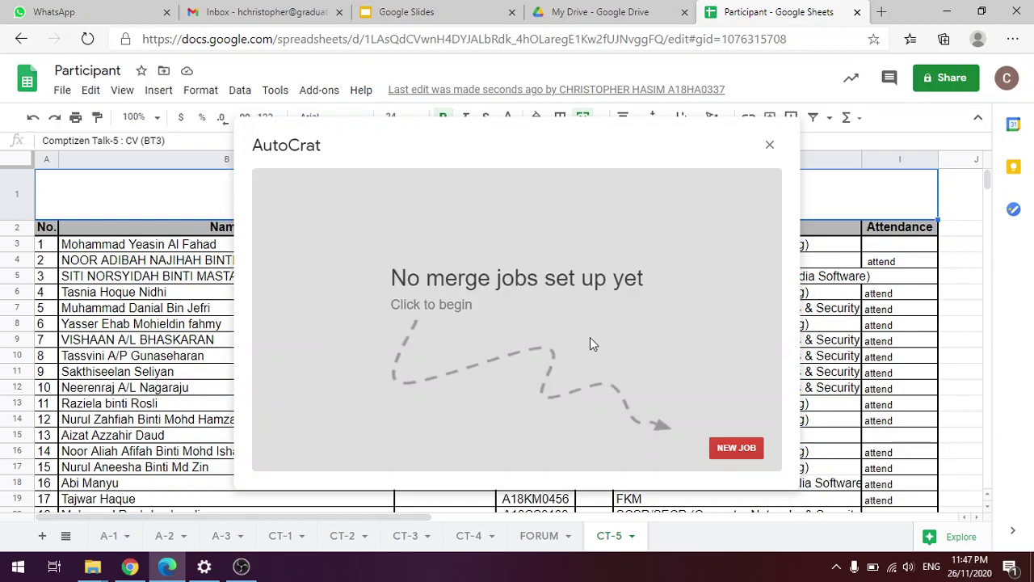
- Create a new merge job named "Participant Certificate" and continue to the template choice
click(735, 450)
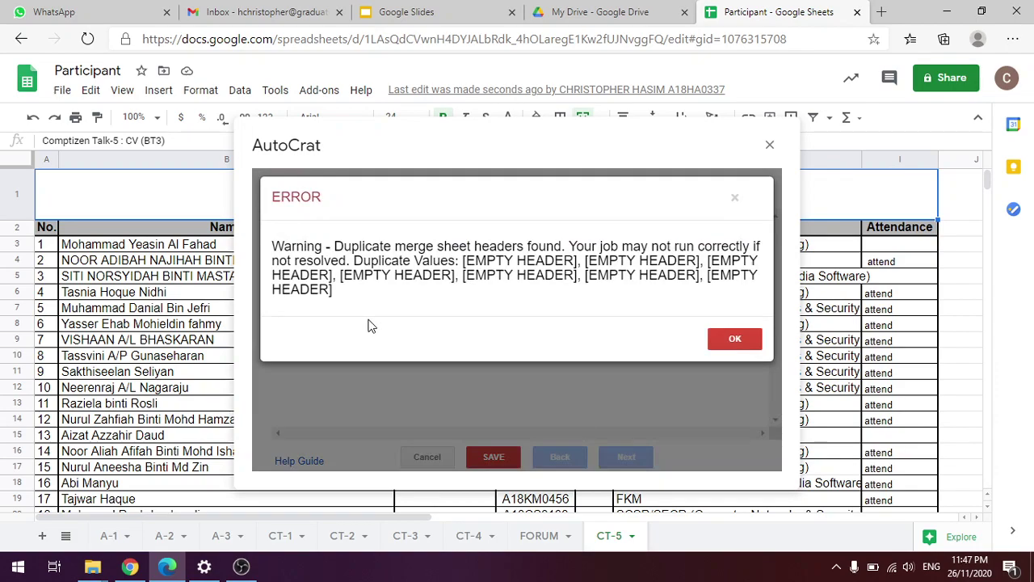
click(735, 338)
click(400, 253)
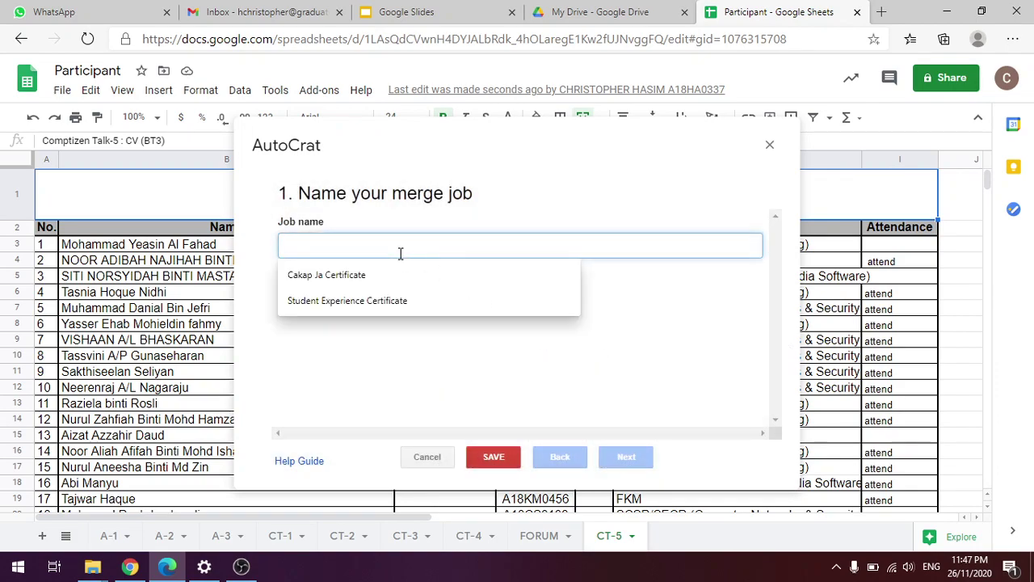
text(T)
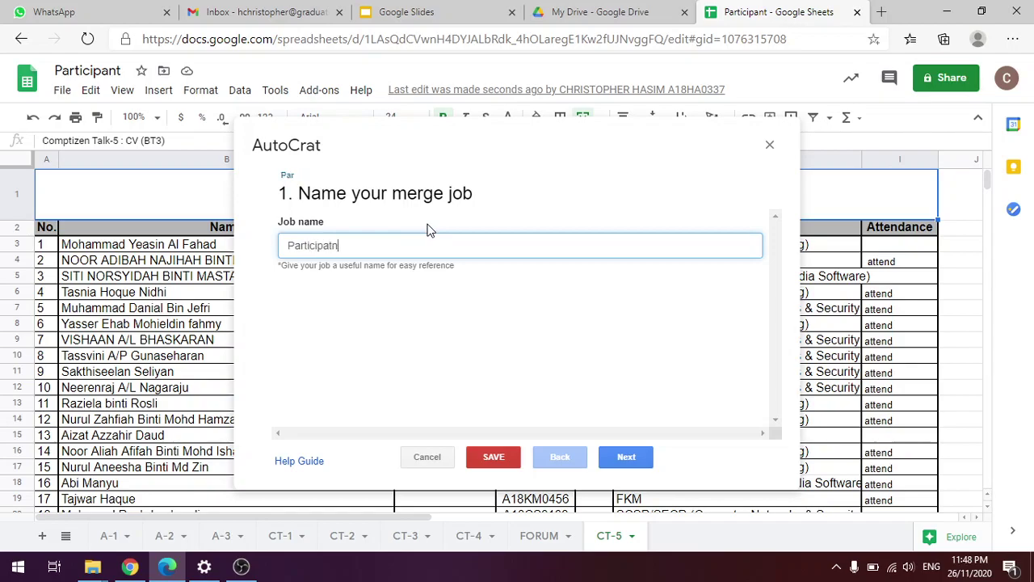
text(Certificate)
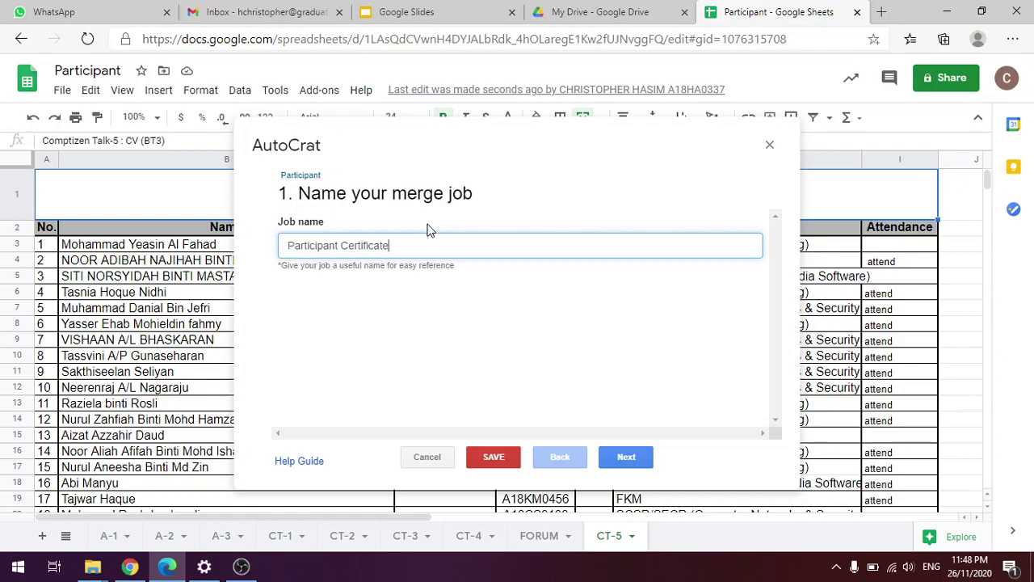
click(623, 456)
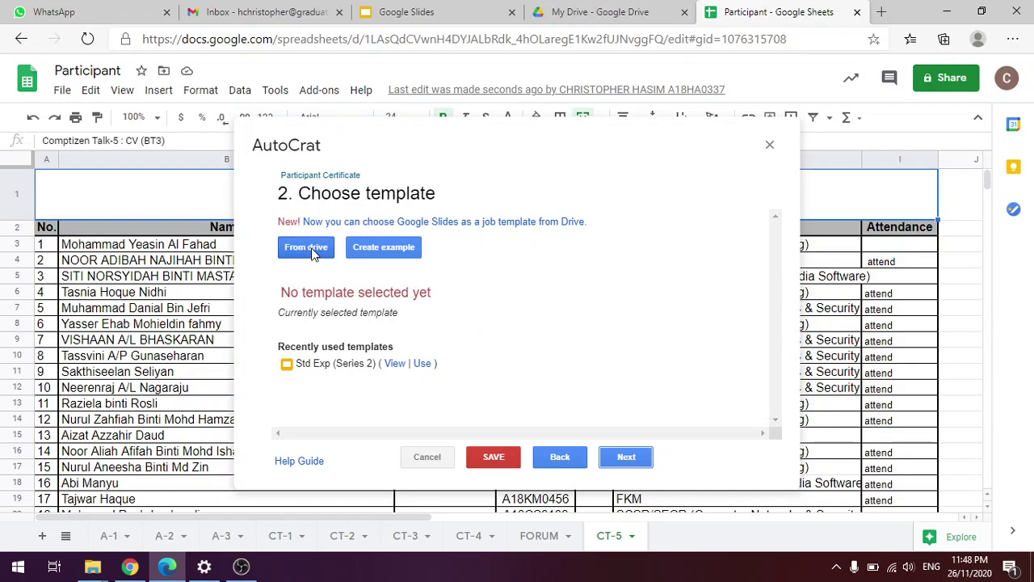
- Create Autocrat's example template, replace it with the Test2 presentation from Drive, and continue to the source data mapping
click(383, 249)
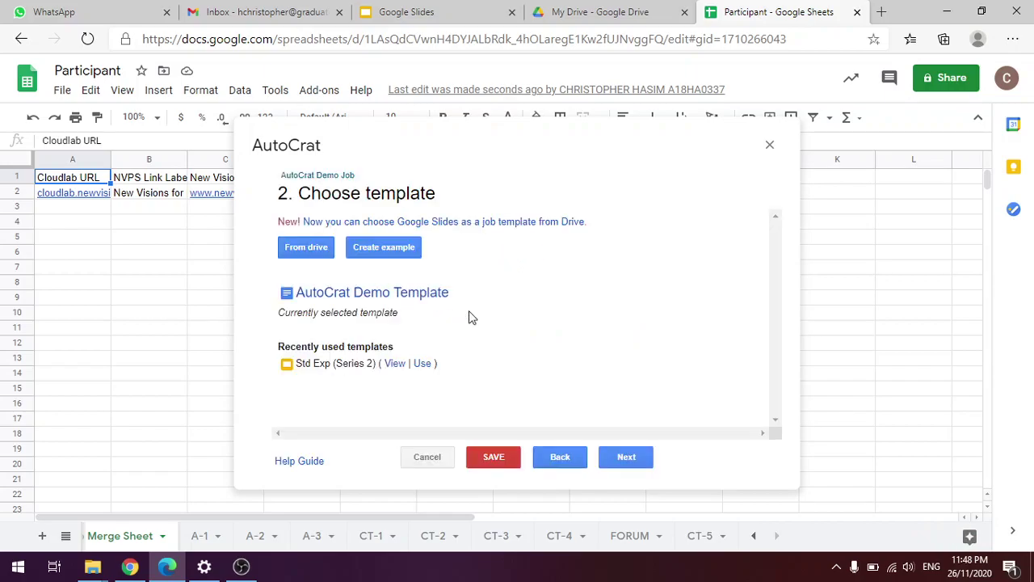
click(291, 248)
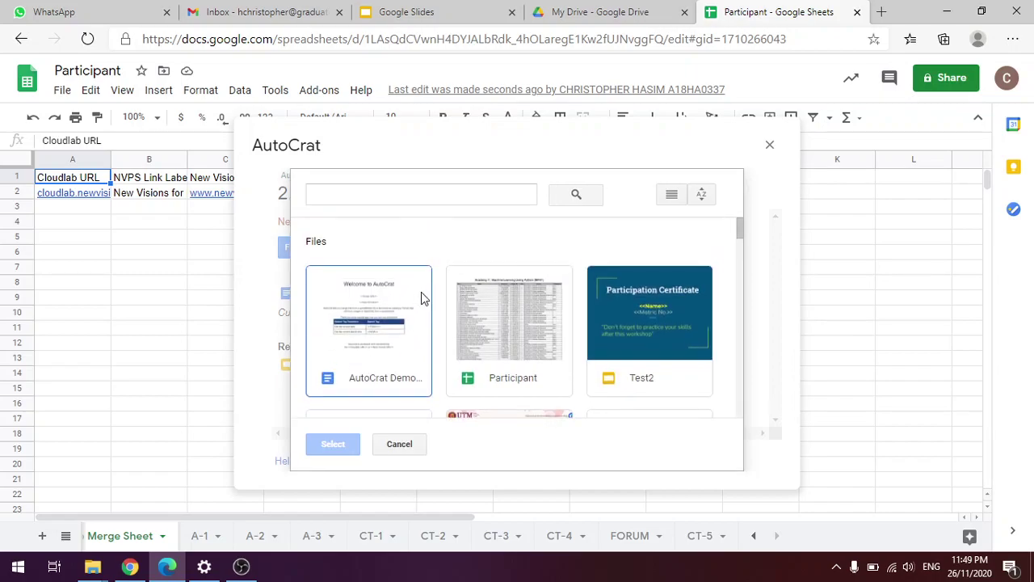
click(634, 342)
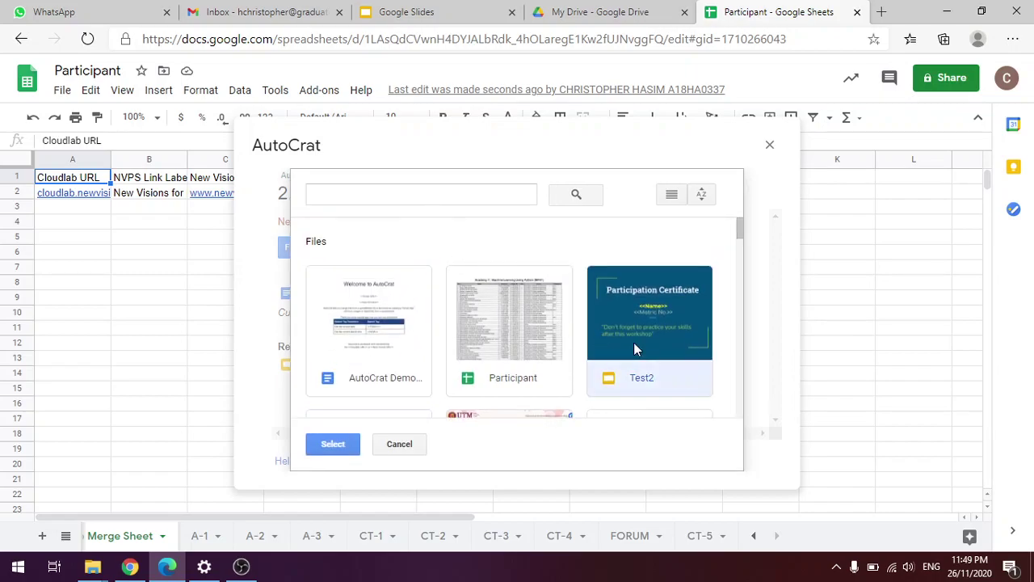
click(333, 443)
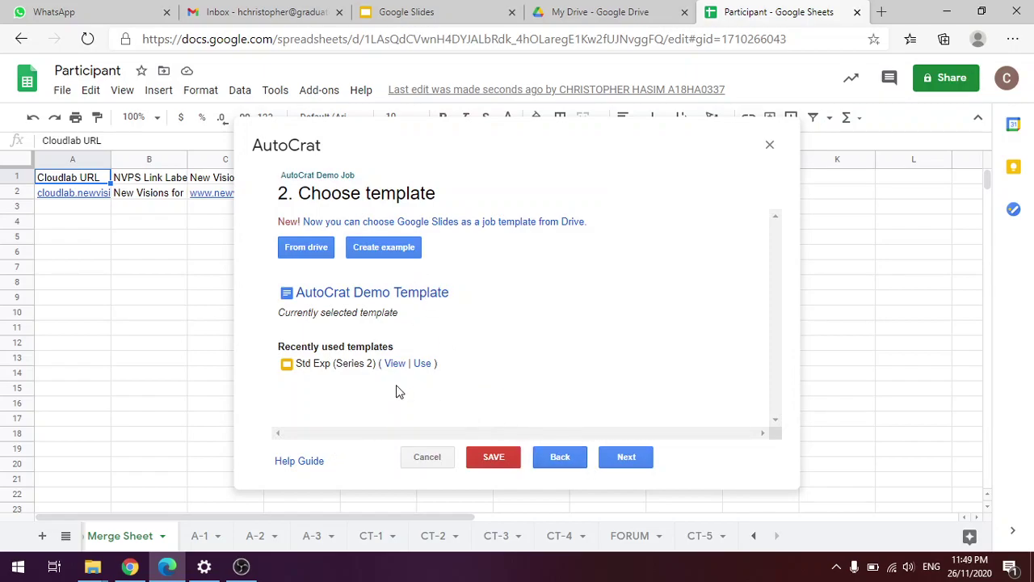
click(628, 458)
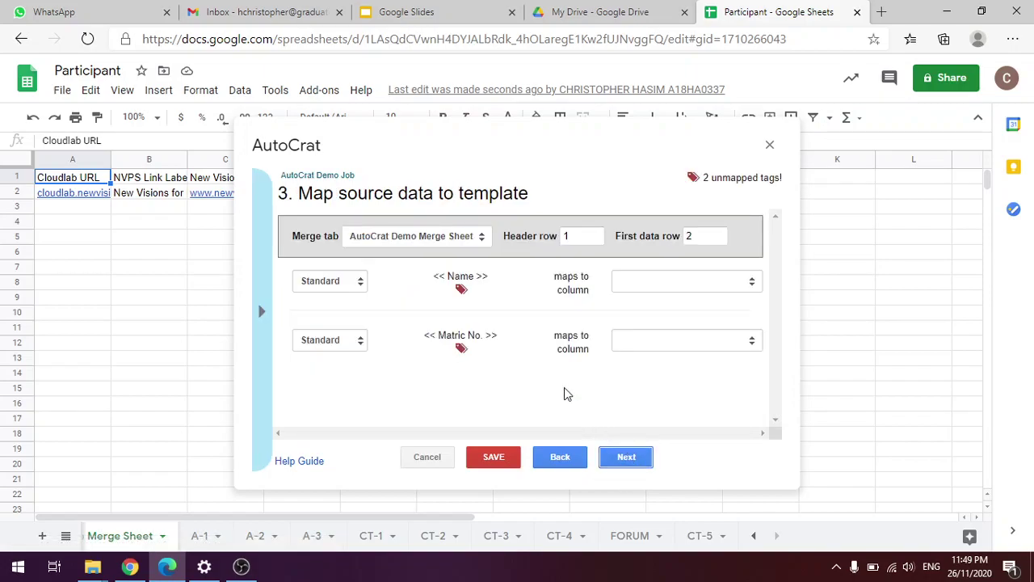
- Set the merge tab to A-1 and show the A-1 sheet with its Name header uncovered behind the Autocrat dialog
click(460, 236)
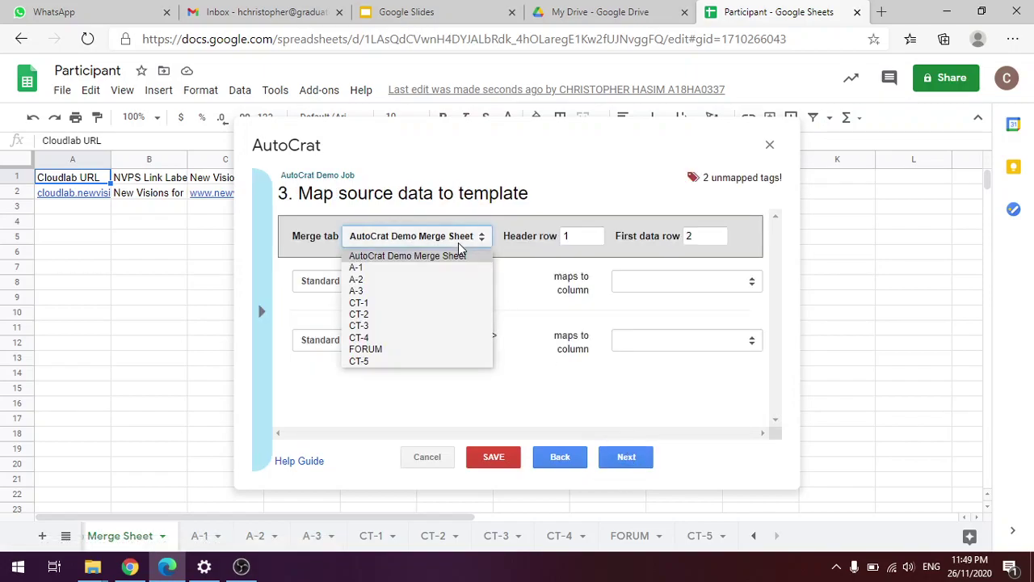
click(410, 268)
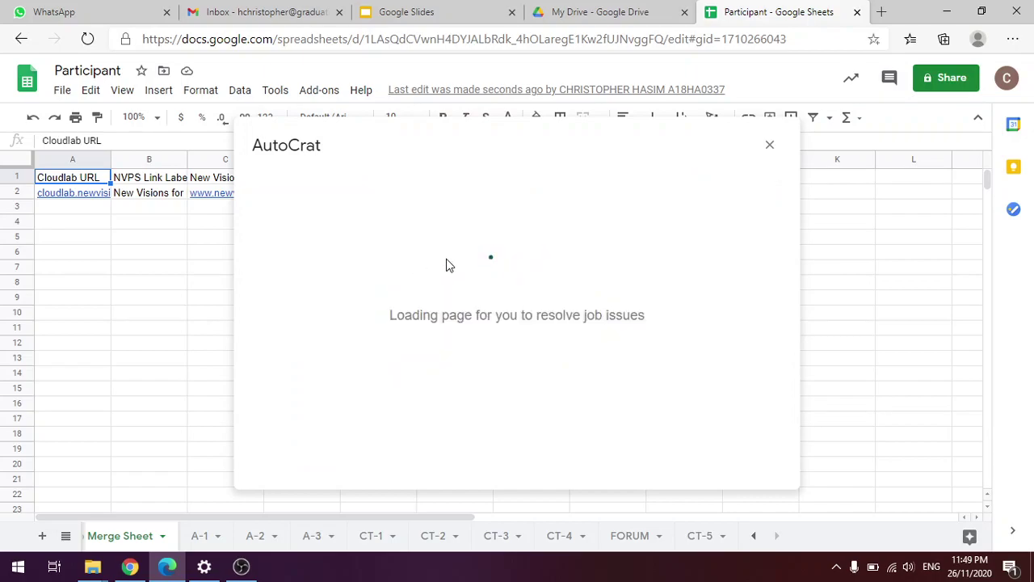
click(195, 540)
click(732, 339)
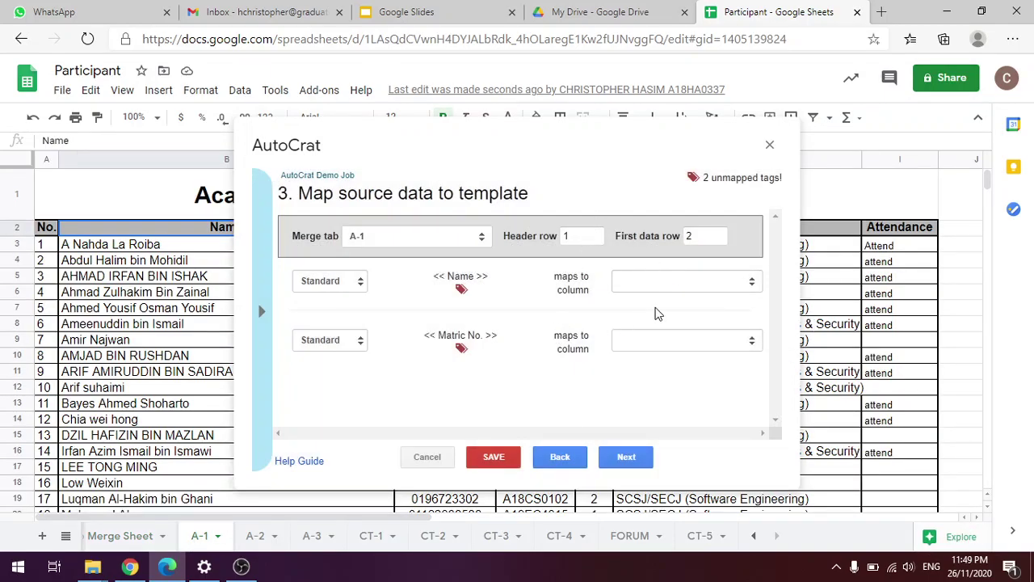
drag(466, 138, 595, 199)
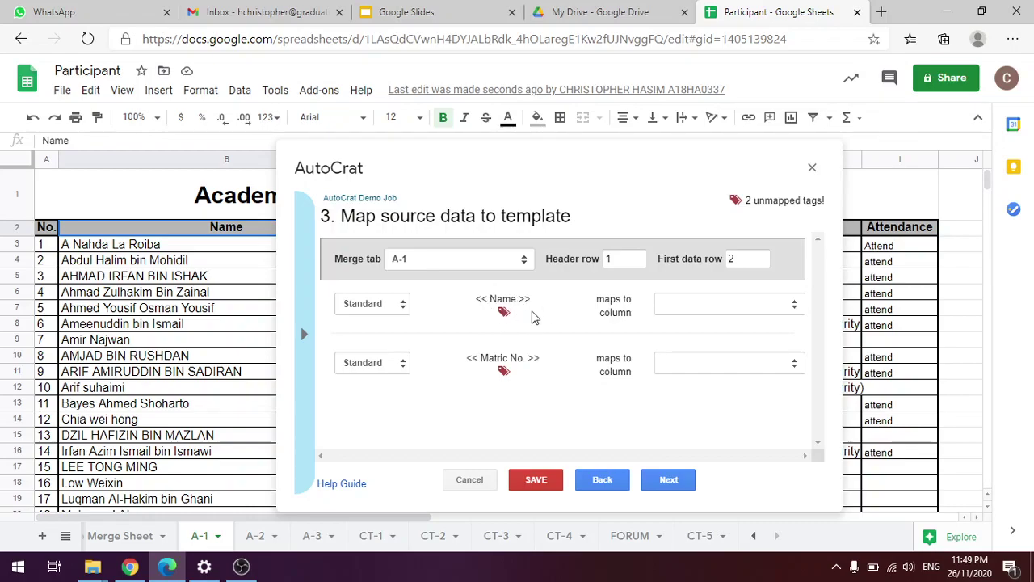
- Open the Test2 presentation in Google Slides and compare its Name and Matric No. tags with those in the Autocrat mapping
click(429, 12)
click(280, 413)
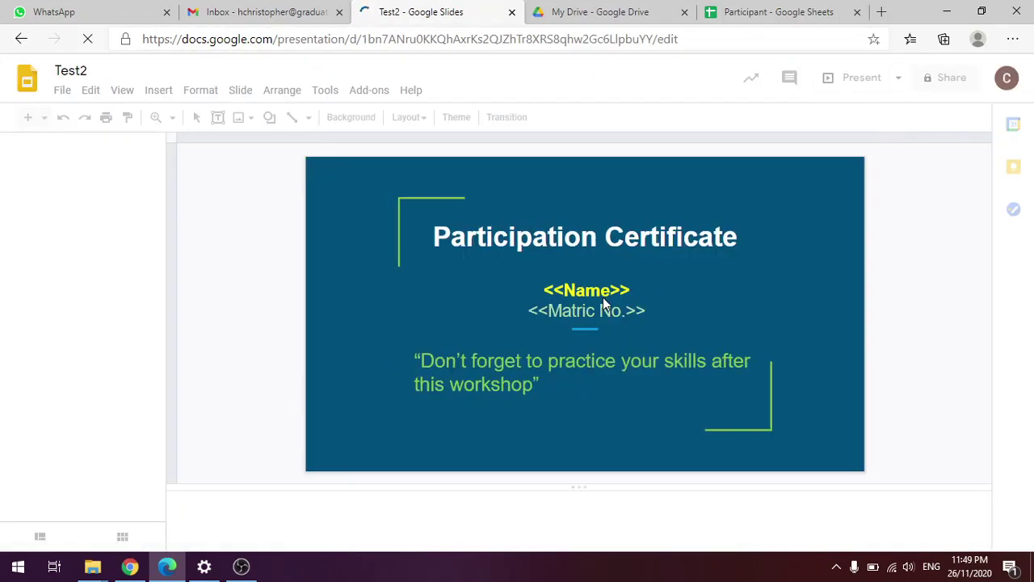
click(760, 12)
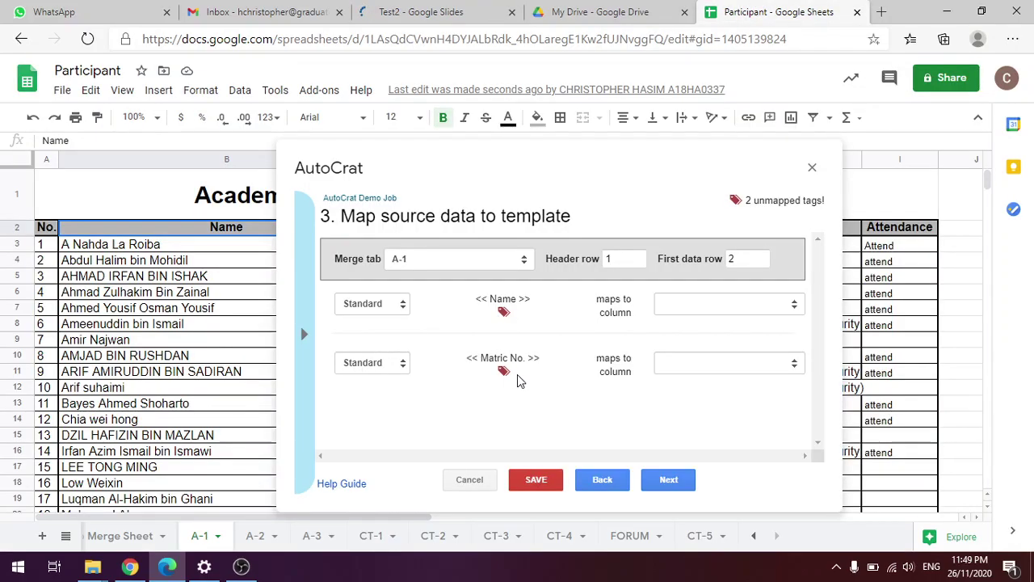
click(414, 8)
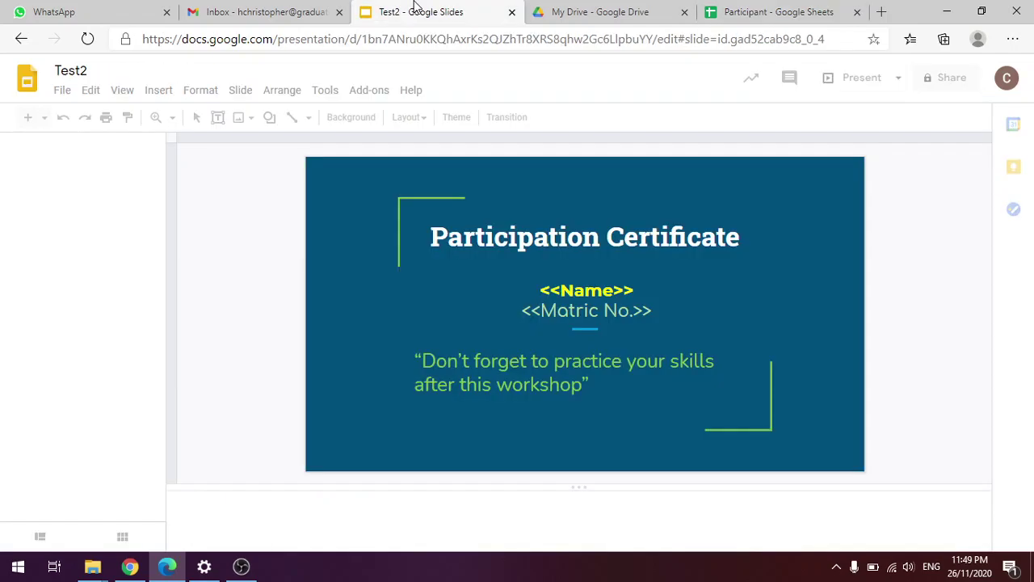
click(624, 295)
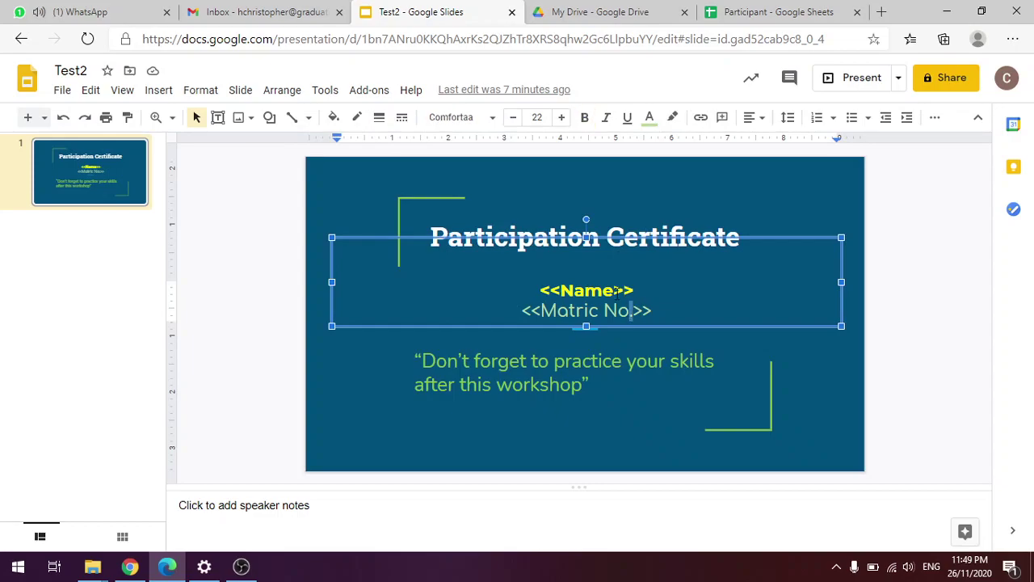
click(773, 8)
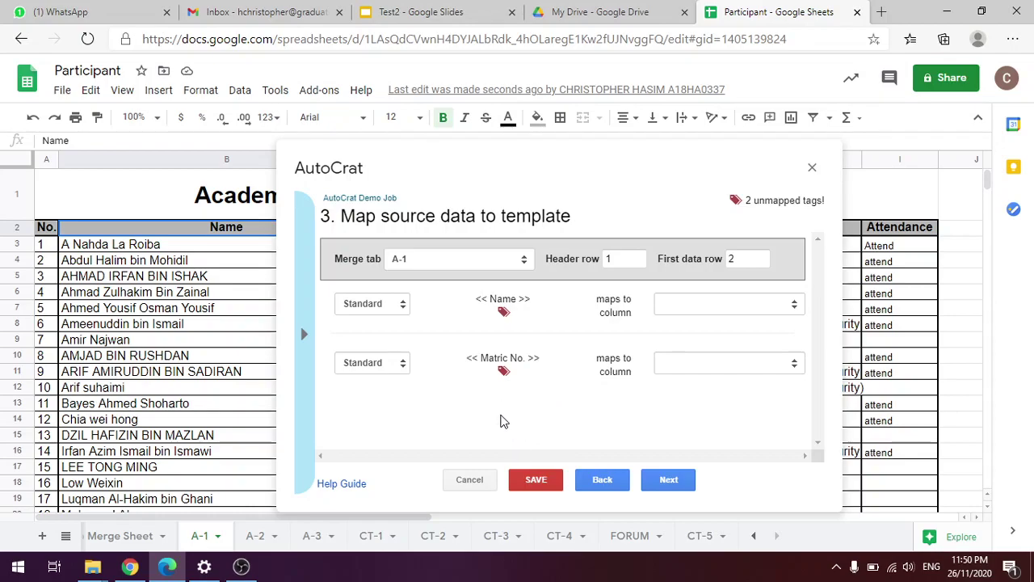
- Add a "<<Phone No.>>" tag on a new line below the Matric No. tag in the Test2 certificate slide
click(438, 9)
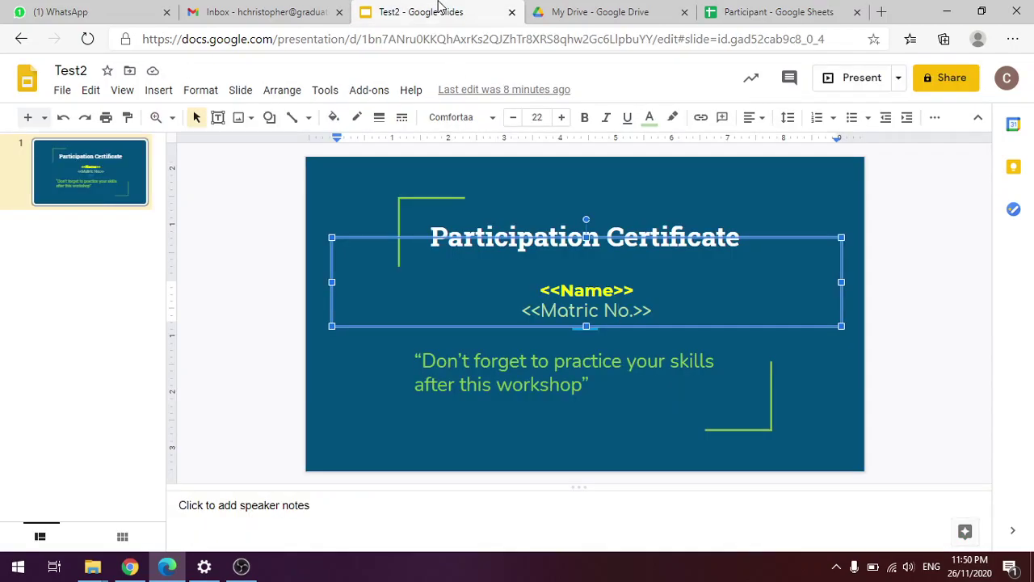
click(698, 315)
double_click(700, 315)
double_click(688, 295)
click(687, 308)
key(Return)
text(<<)
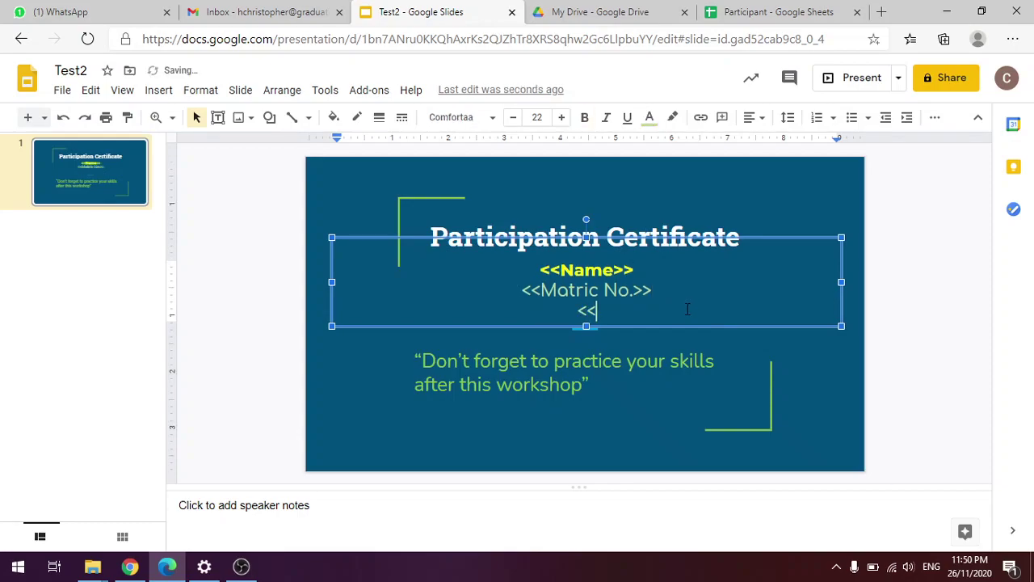
text(Phone)
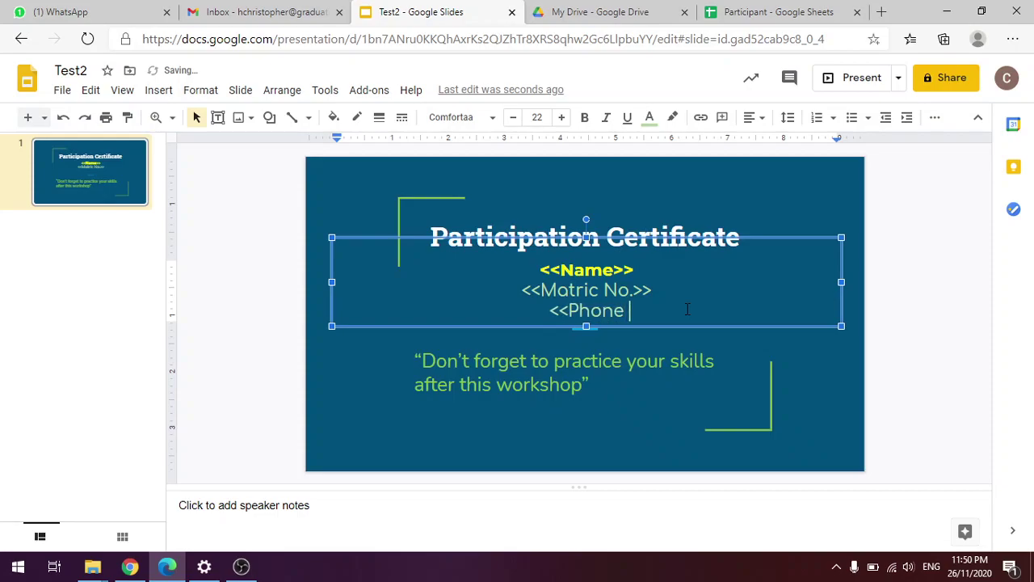
text( O)
key(BackSpace)
text(N)
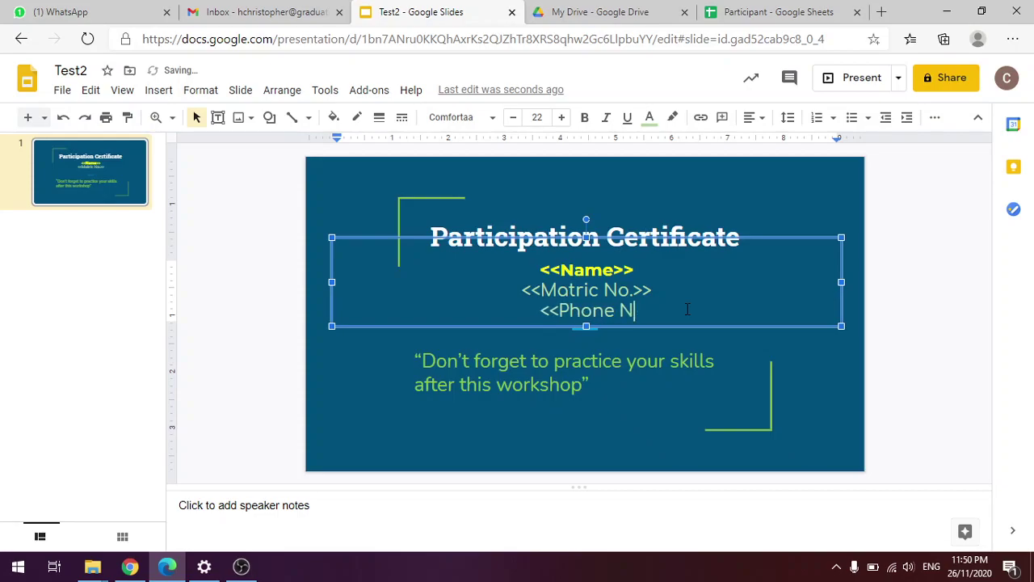
text(o.)
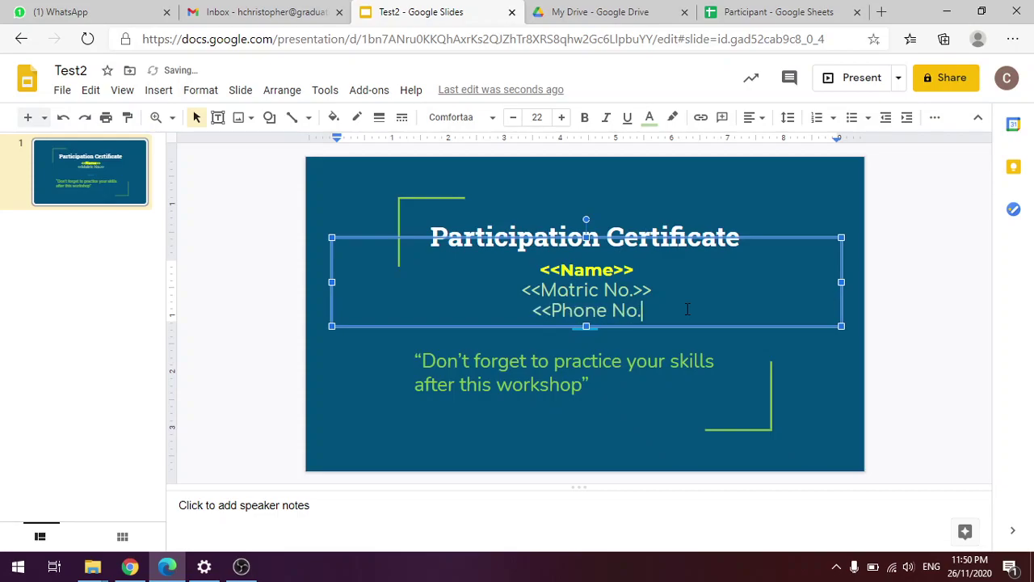
text(>>)
click(881, 223)
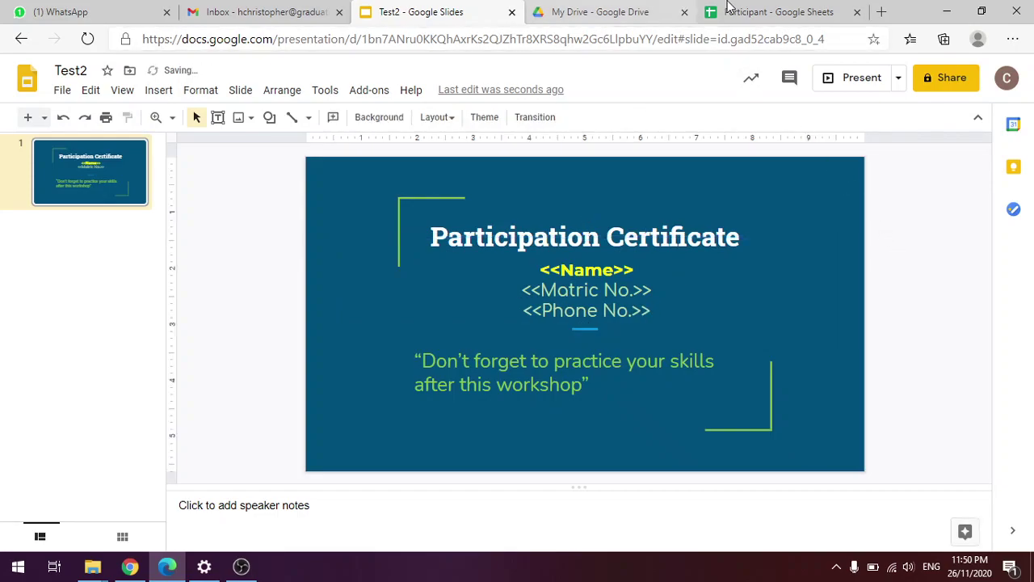
- Compare the Phone No. and Name column headers in sheet A-1 with the tags on the Test2 certificate slide
click(758, 12)
drag(425, 175, 548, 220)
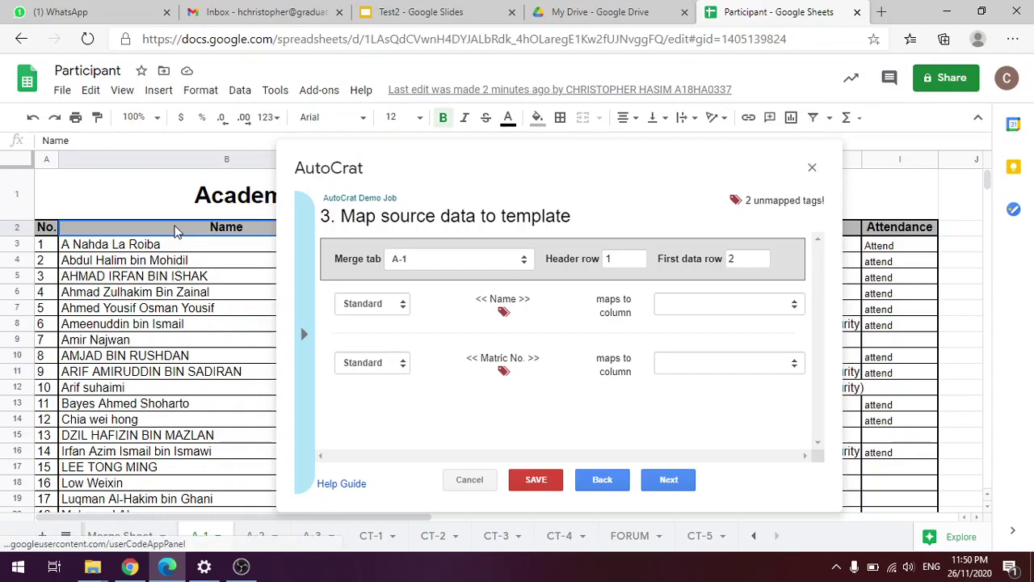
drag(404, 518, 554, 510)
click(87, 232)
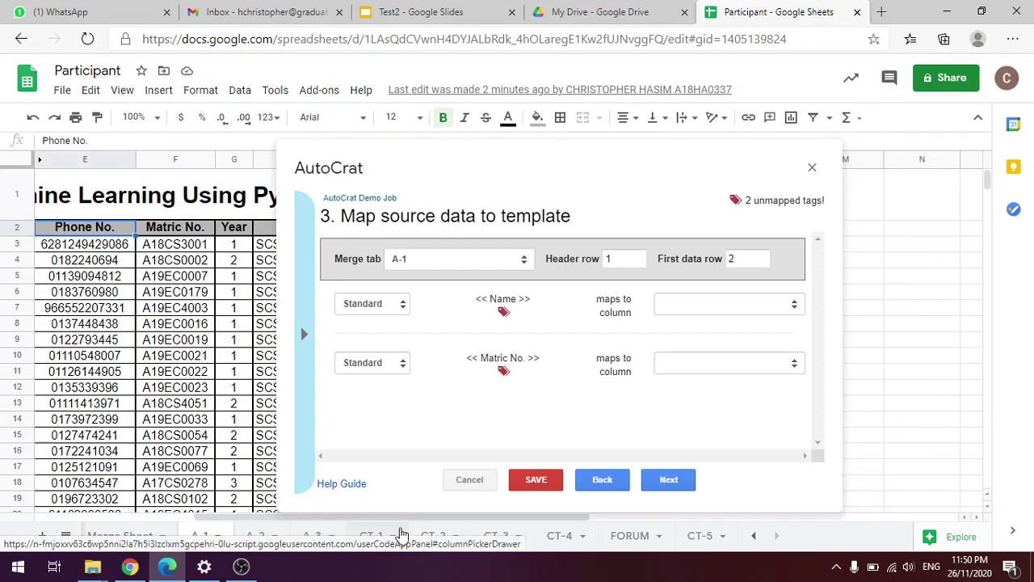
drag(257, 518, 97, 517)
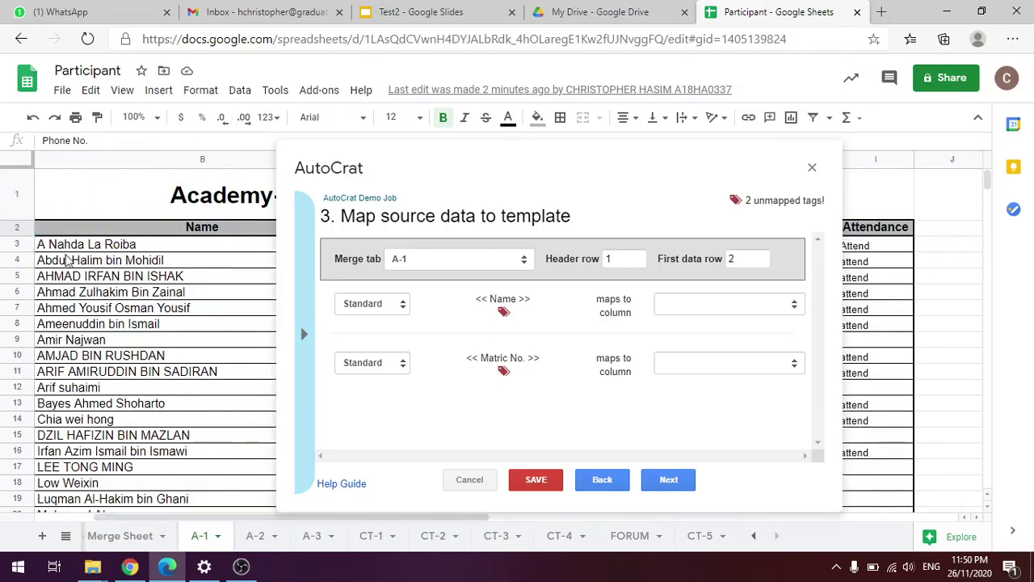
click(186, 232)
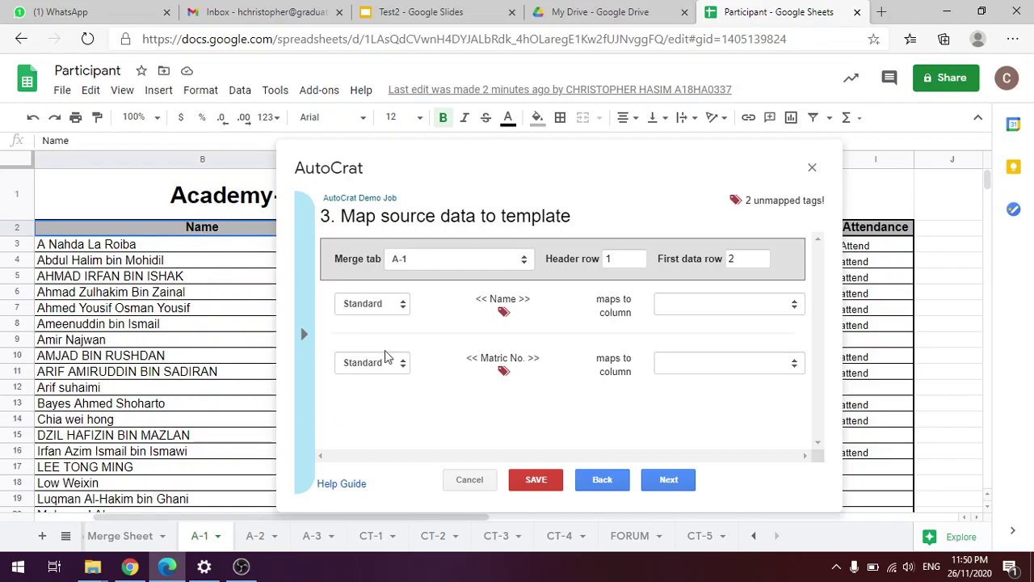
click(434, 12)
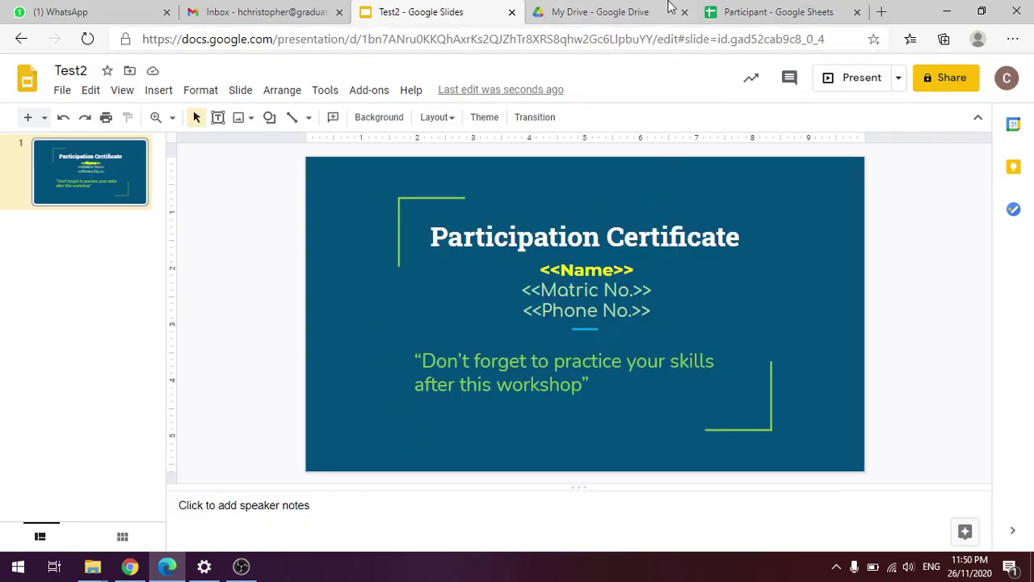
- Move the AutoCrat Demo Job back to its template step in the Participant spreadsheet and reload the Test2 presentation
click(750, 12)
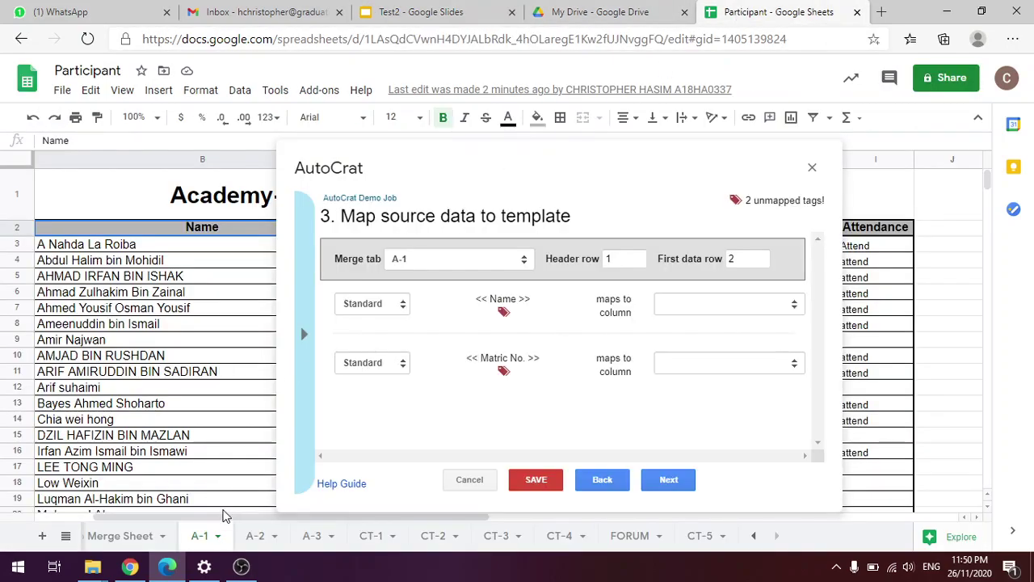
drag(227, 515, 167, 522)
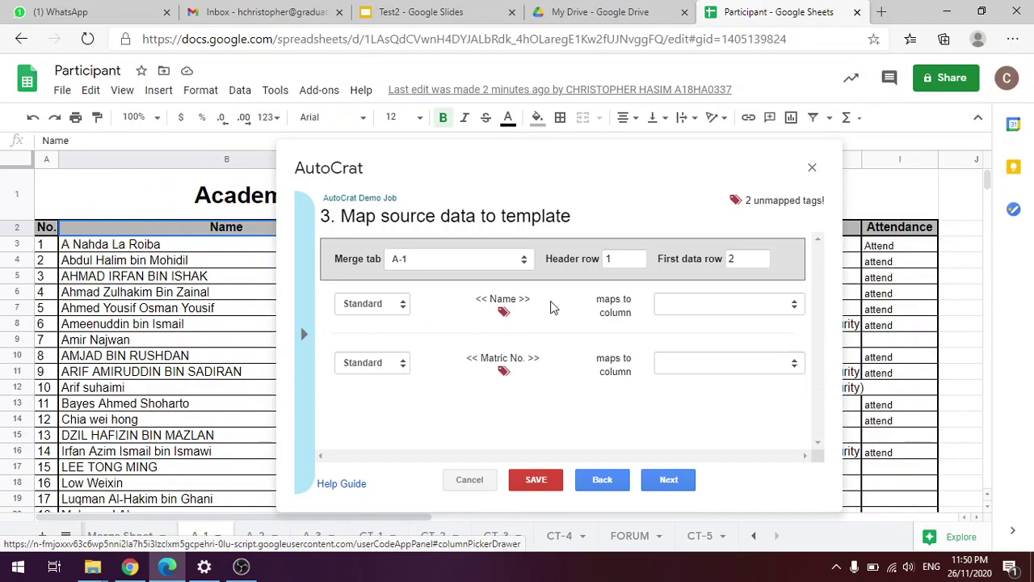
click(602, 481)
click(669, 480)
click(603, 480)
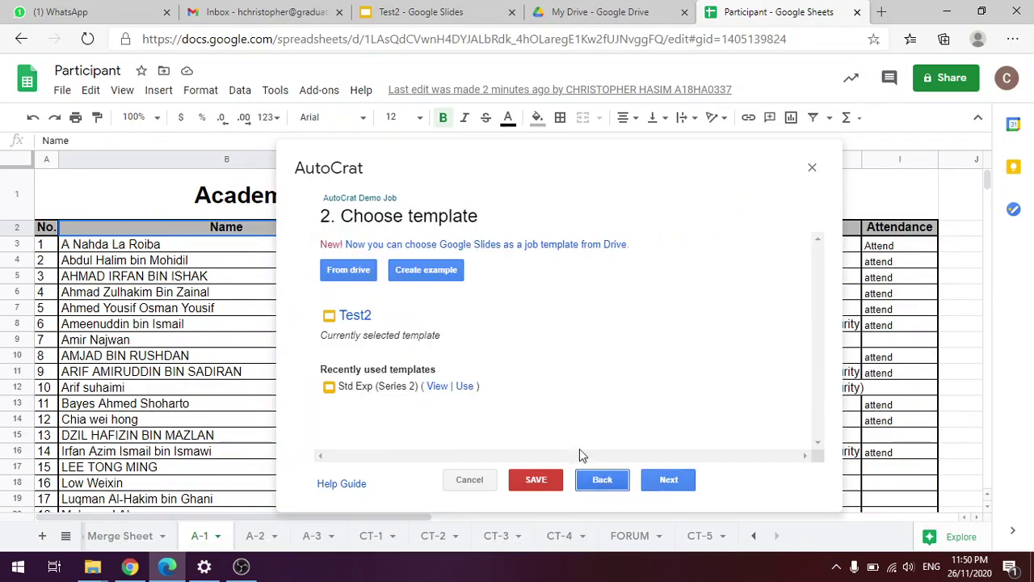
click(420, 13)
click(87, 39)
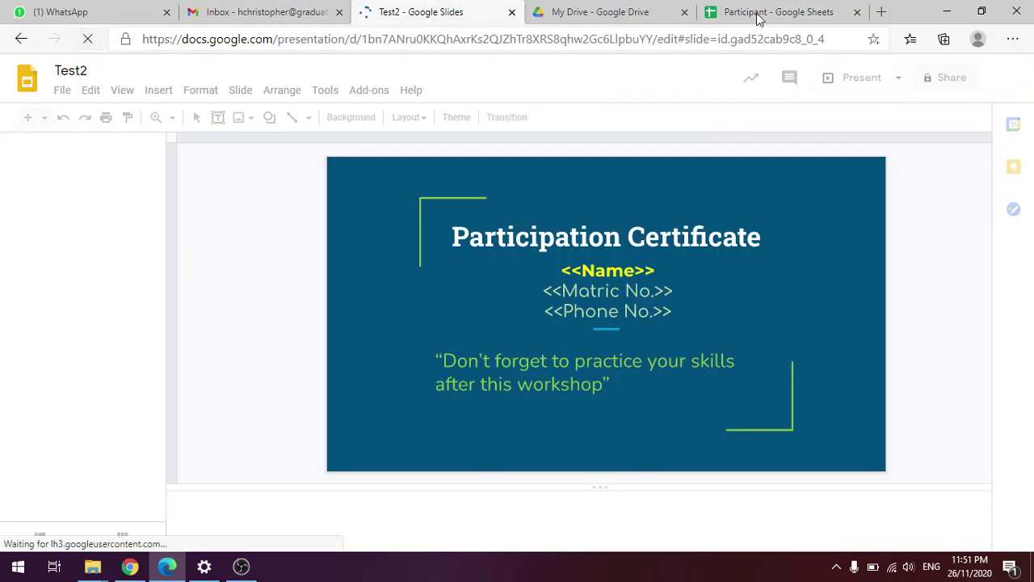
click(772, 11)
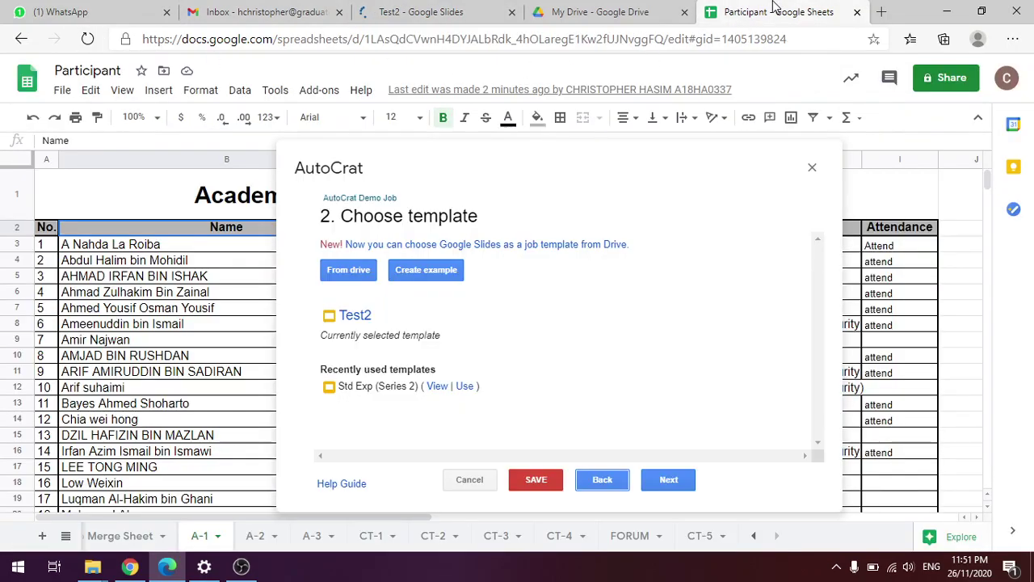
- Rename the merge job as Participant Name and advance with the Test2 template to the source data mapping
click(598, 480)
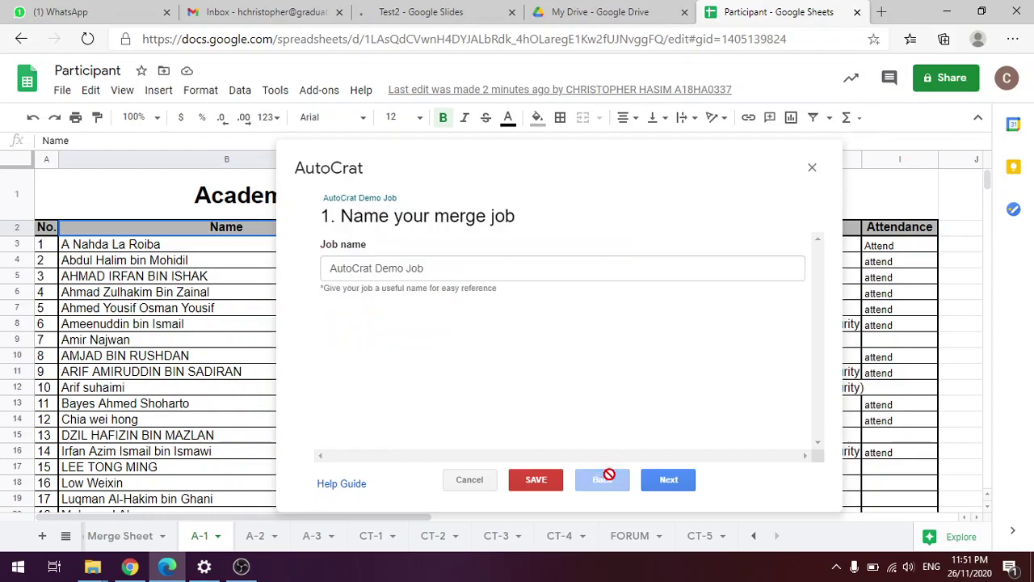
click(346, 268)
key(ctrl+a)
key(BackSpace)
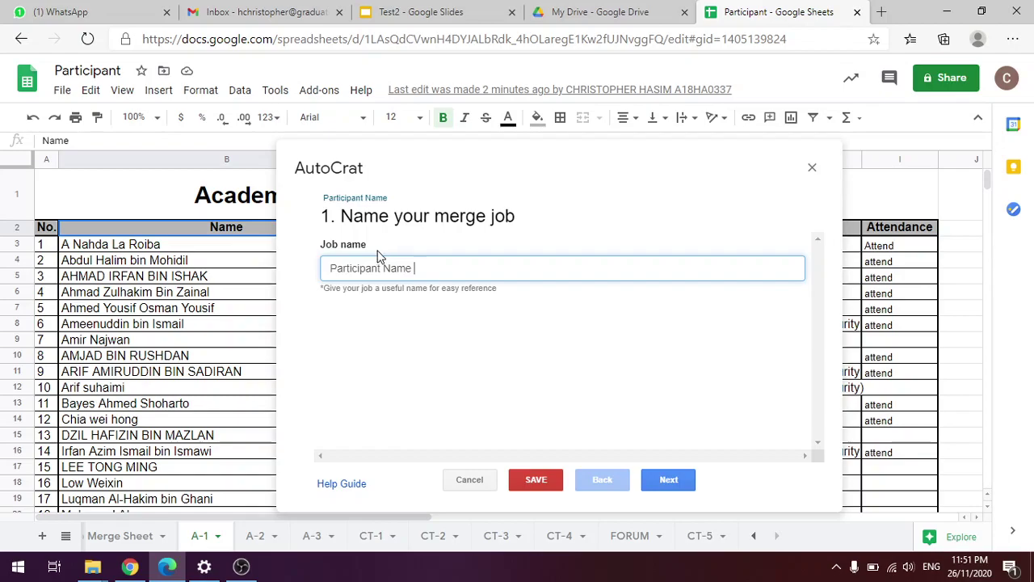
click(659, 478)
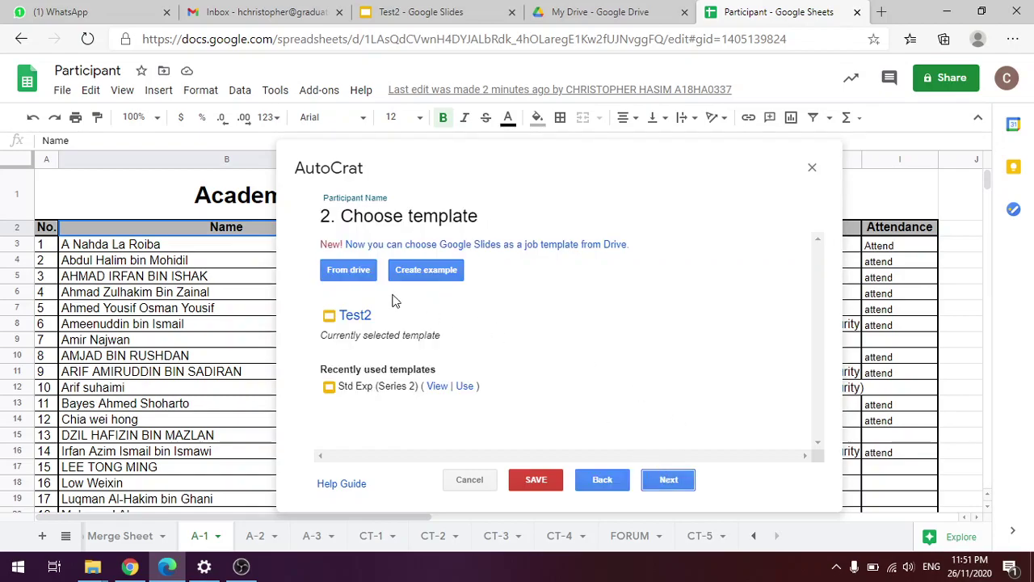
click(669, 480)
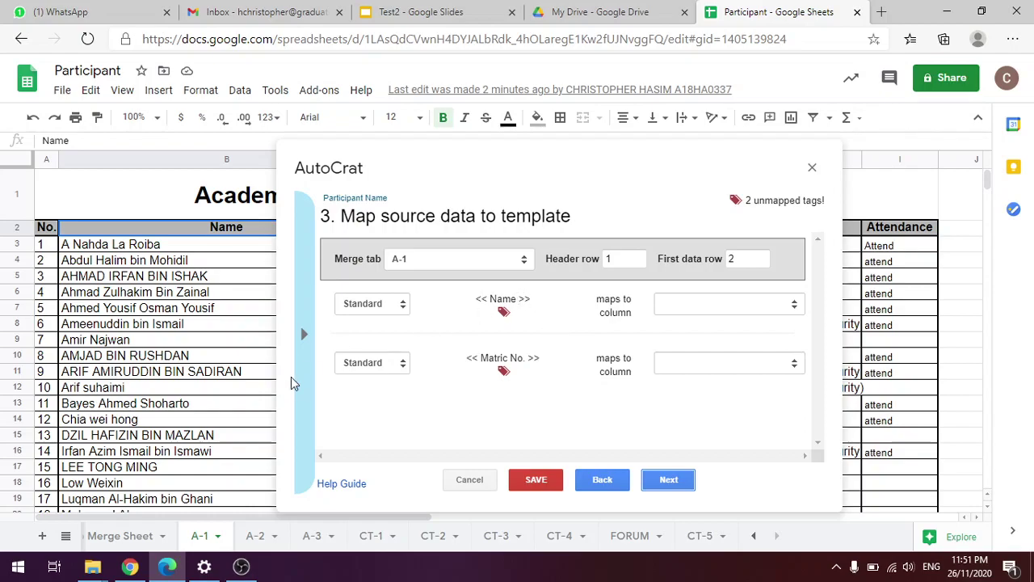
- Reopen the Test2 presentation from the Google Slides home page and return to the Participant spreadsheet
click(303, 337)
click(571, 302)
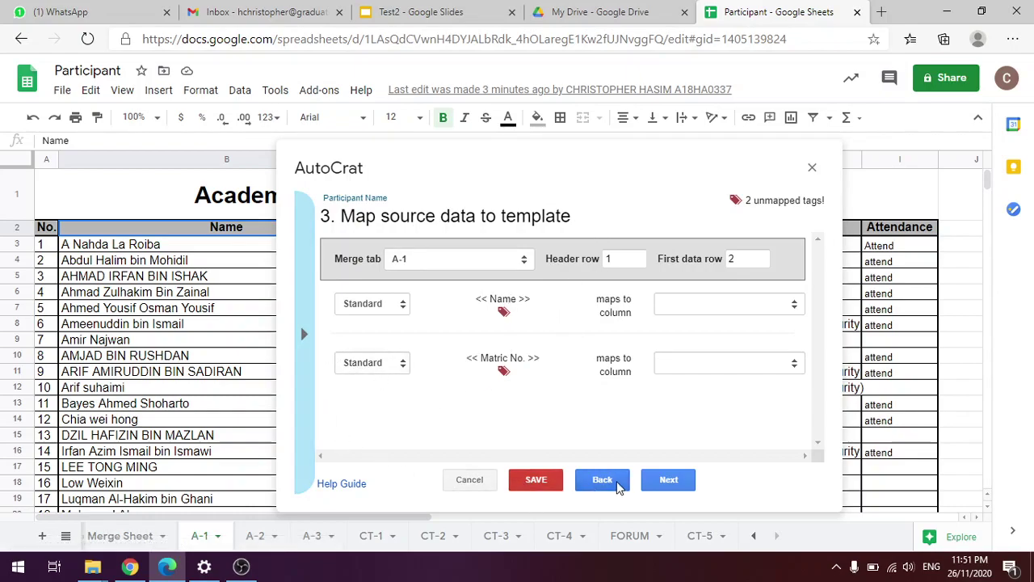
click(433, 12)
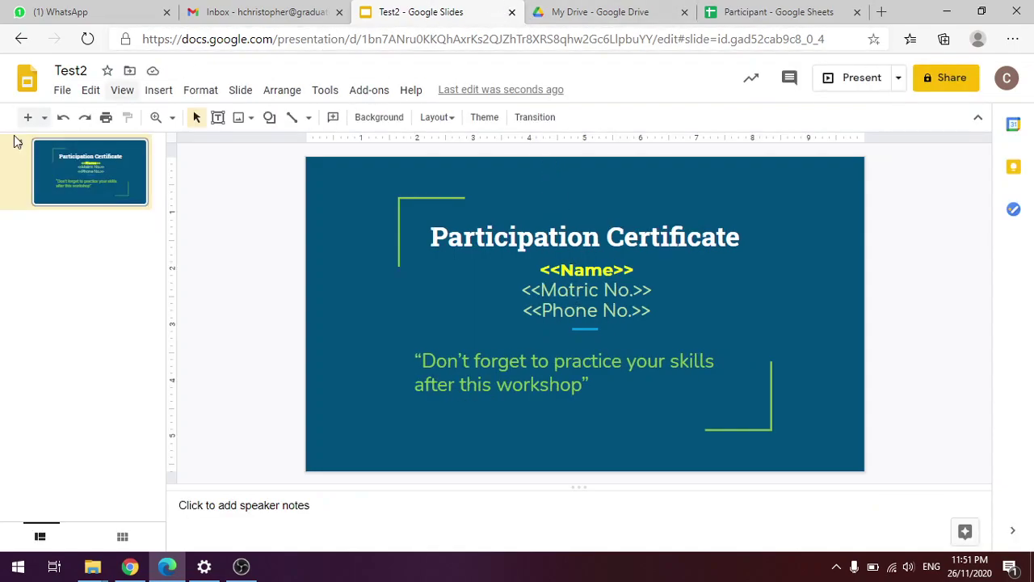
click(25, 84)
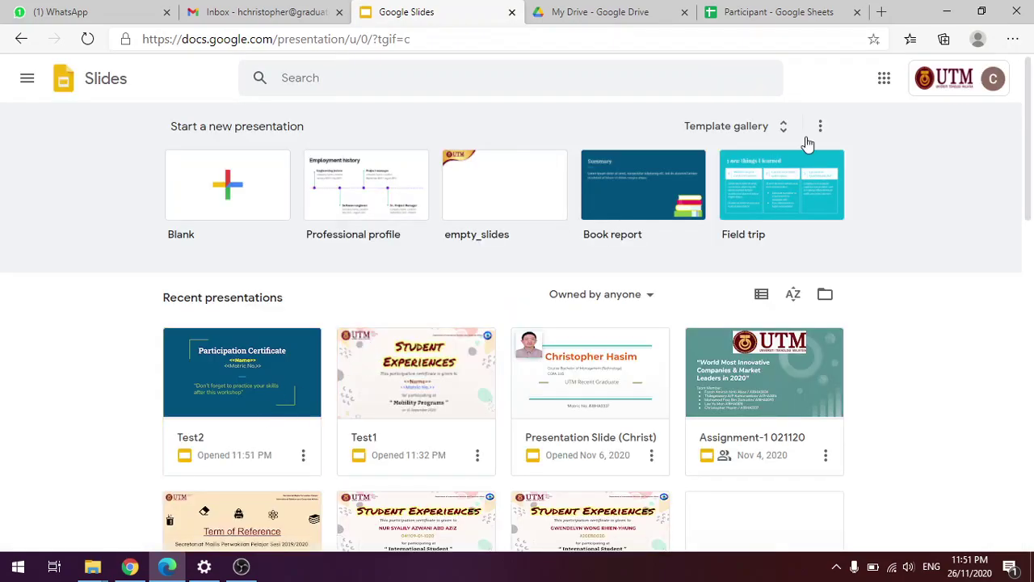
click(263, 414)
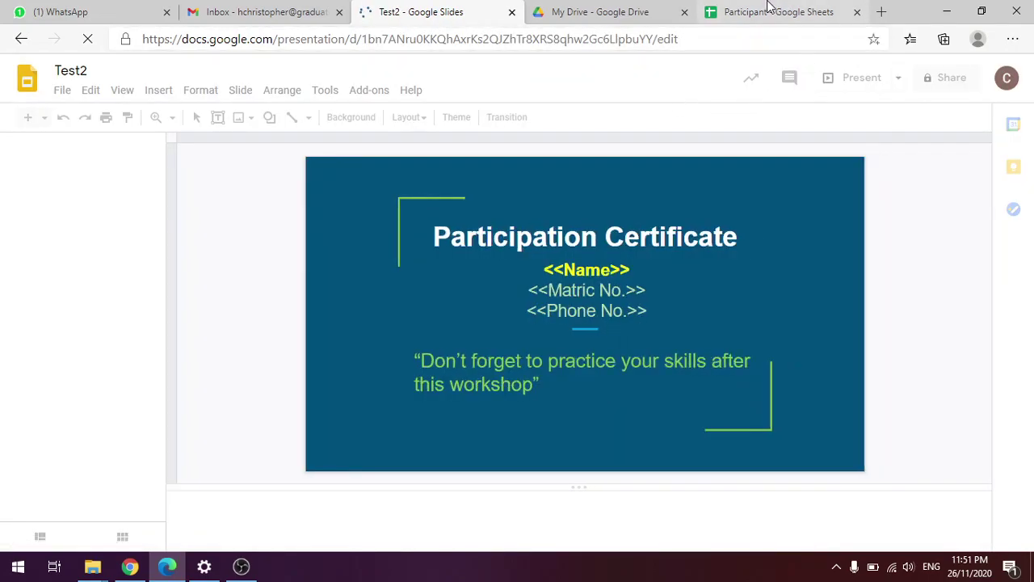
click(768, 12)
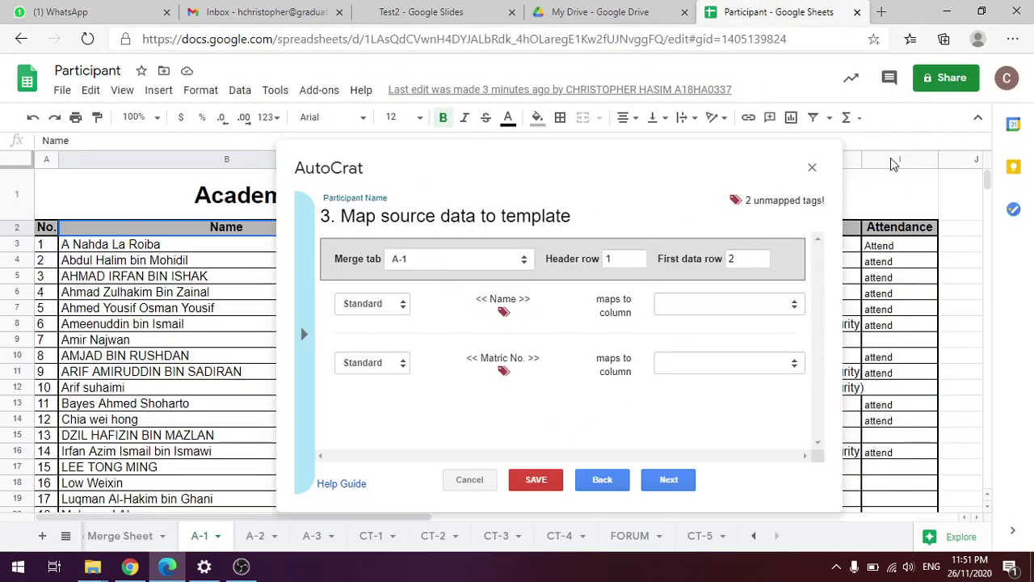
- Close the Autocrat dialog without saving the job and reload the Participant spreadsheet
click(812, 171)
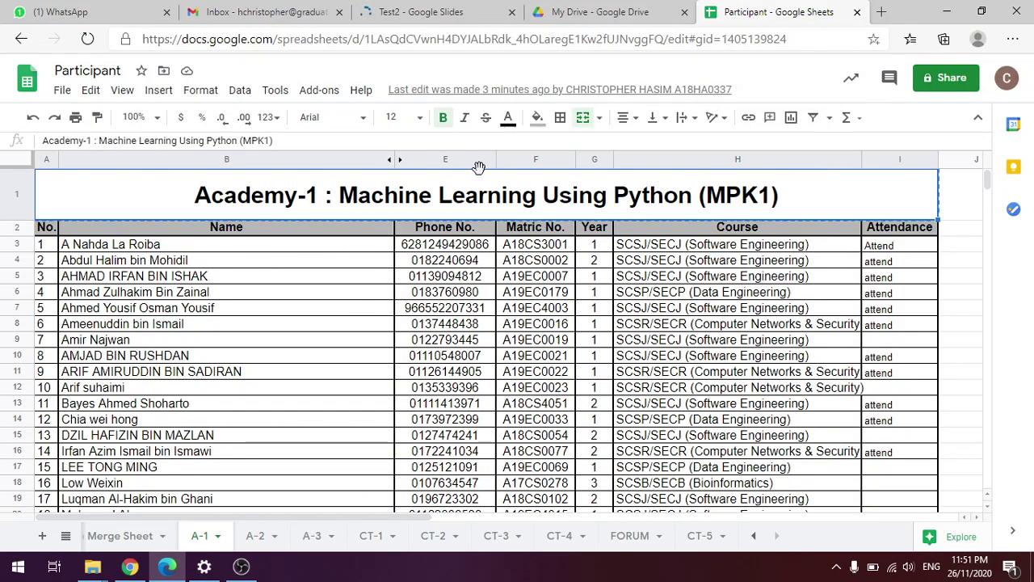
click(315, 91)
click(314, 93)
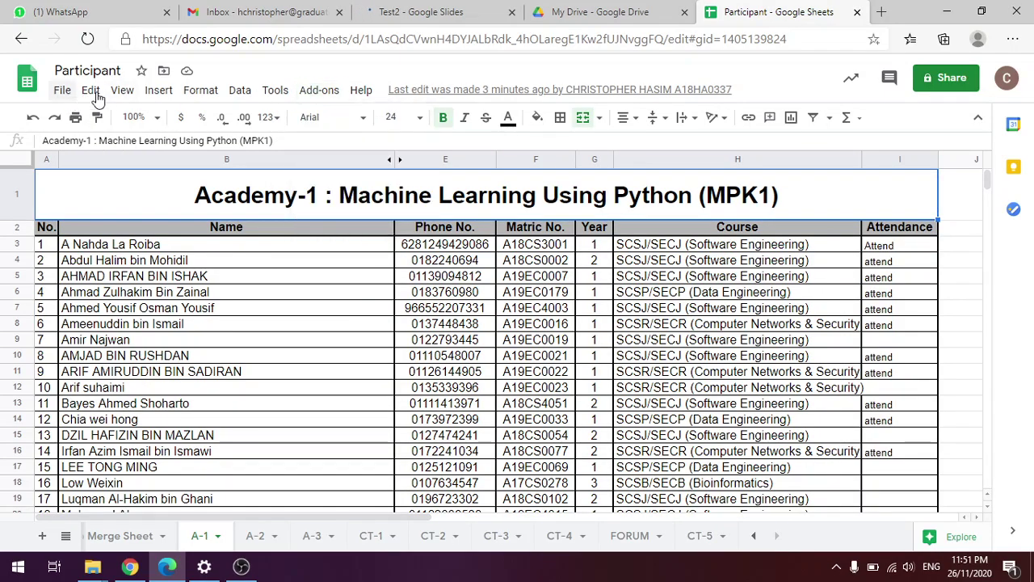
click(89, 39)
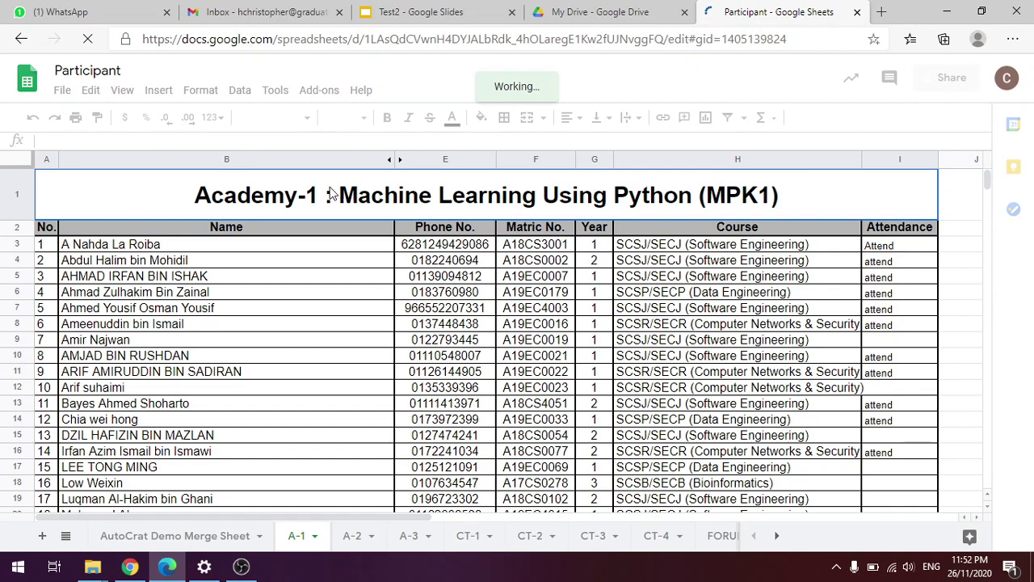
- Delete the AutoCrat Demo Merge Sheet from the Participant spreadsheet
click(224, 537)
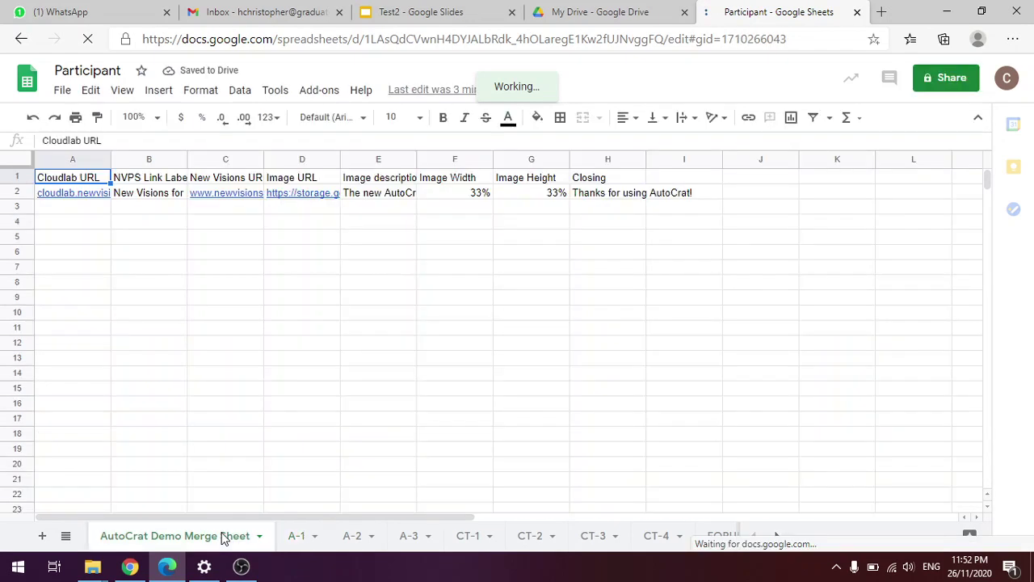
key(Delete)
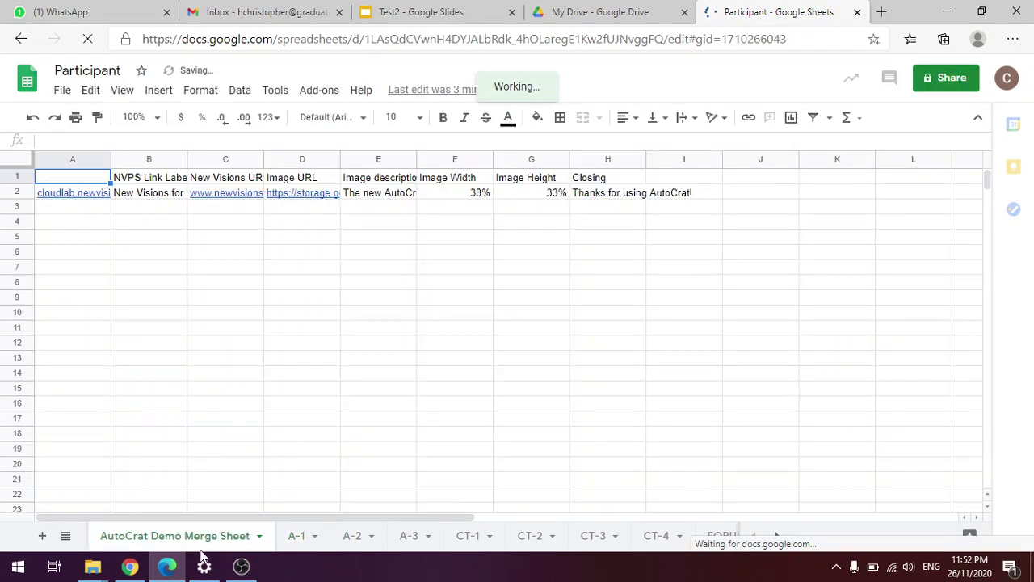
right_click(193, 536)
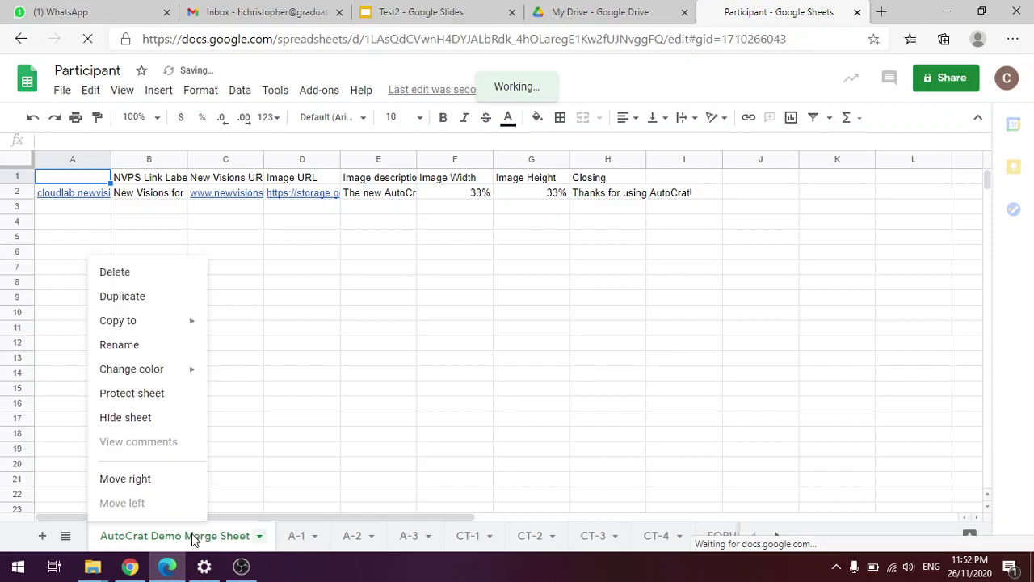
click(191, 535)
right_click(192, 535)
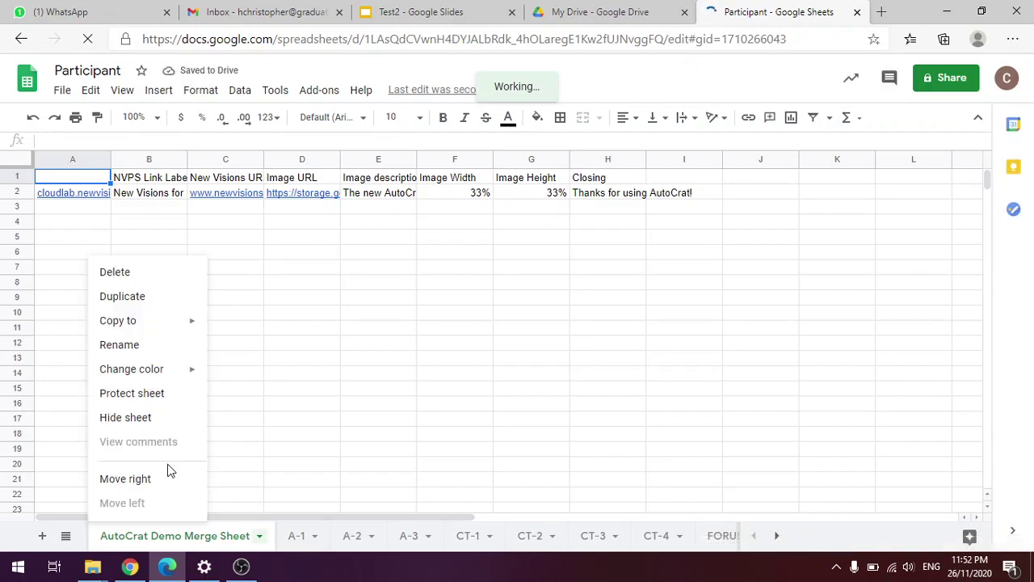
click(134, 274)
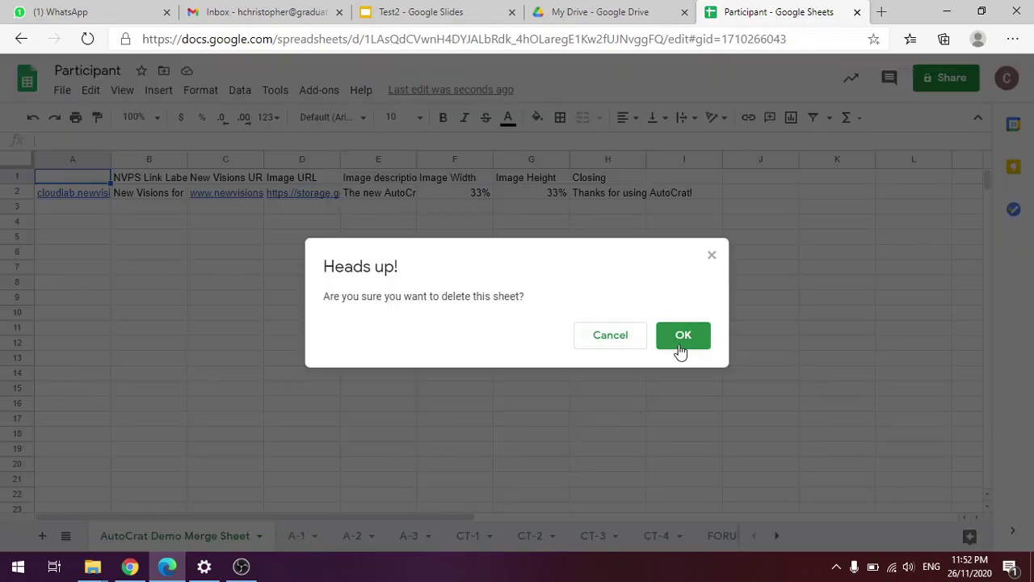
click(682, 335)
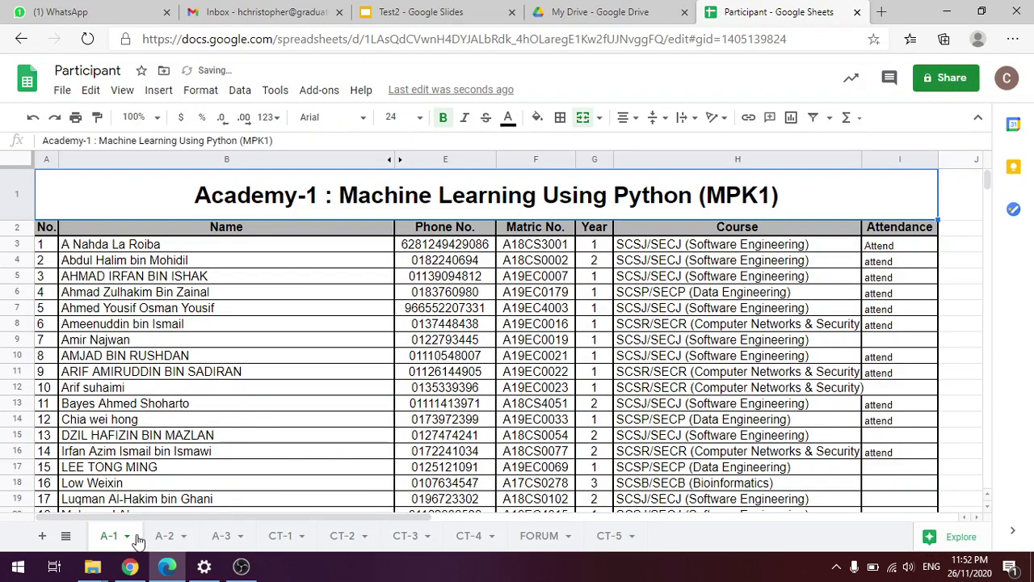
- Open Autocrat from the A-1 sheet and delete the existing AutoCrat Demo Job
click(347, 293)
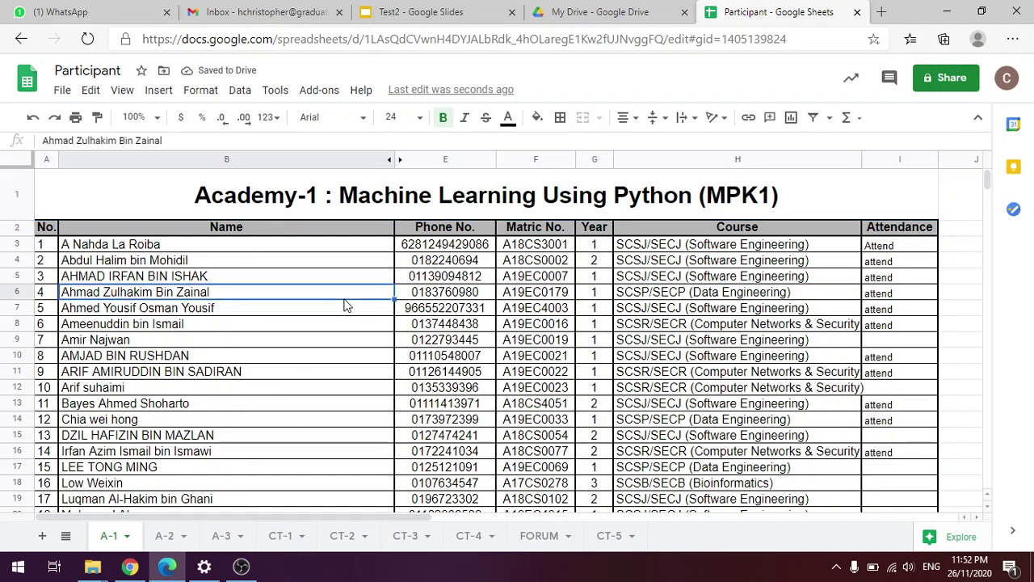
click(340, 246)
click(316, 90)
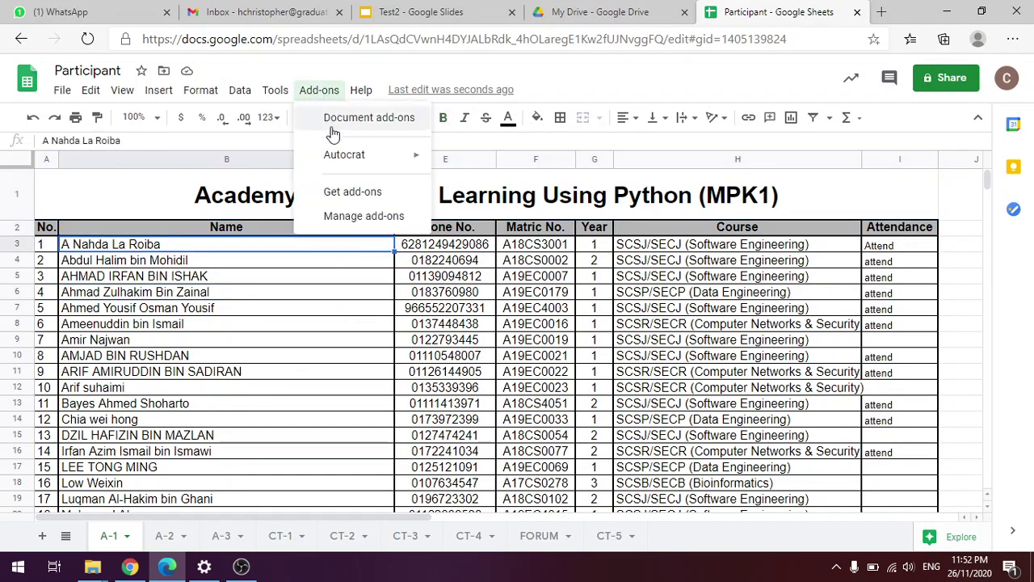
mouse_move(383, 165)
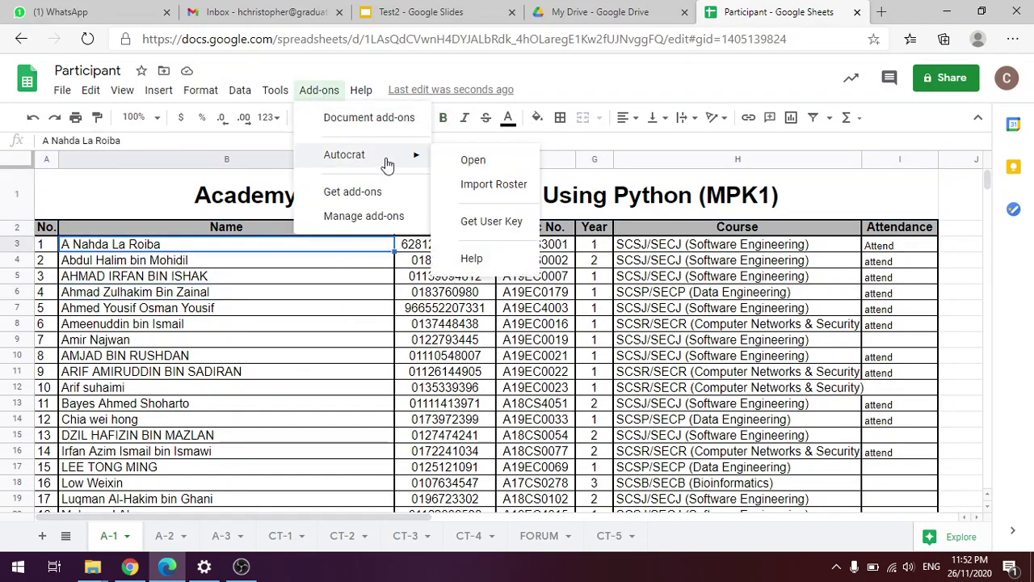
click(471, 167)
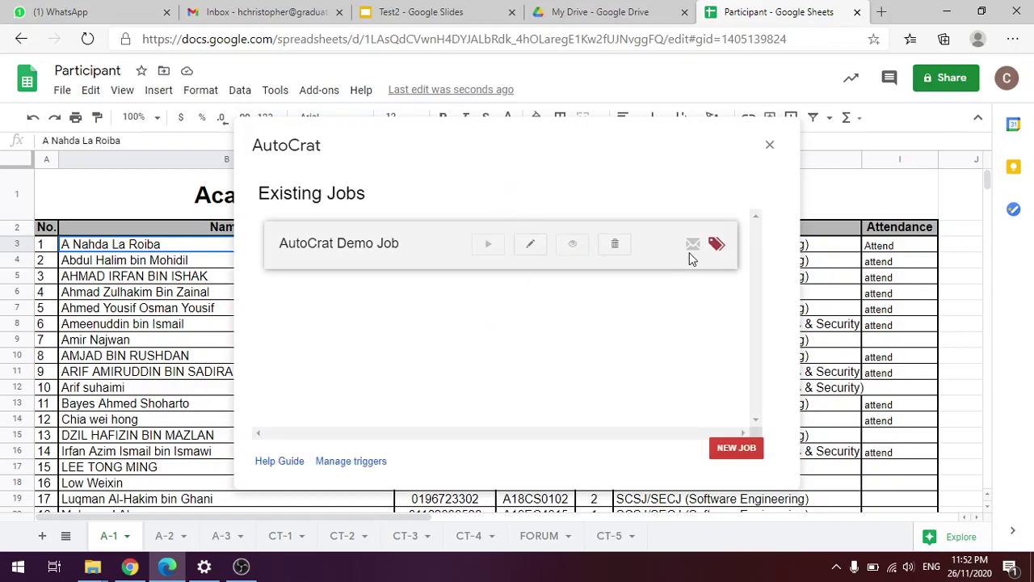
click(614, 257)
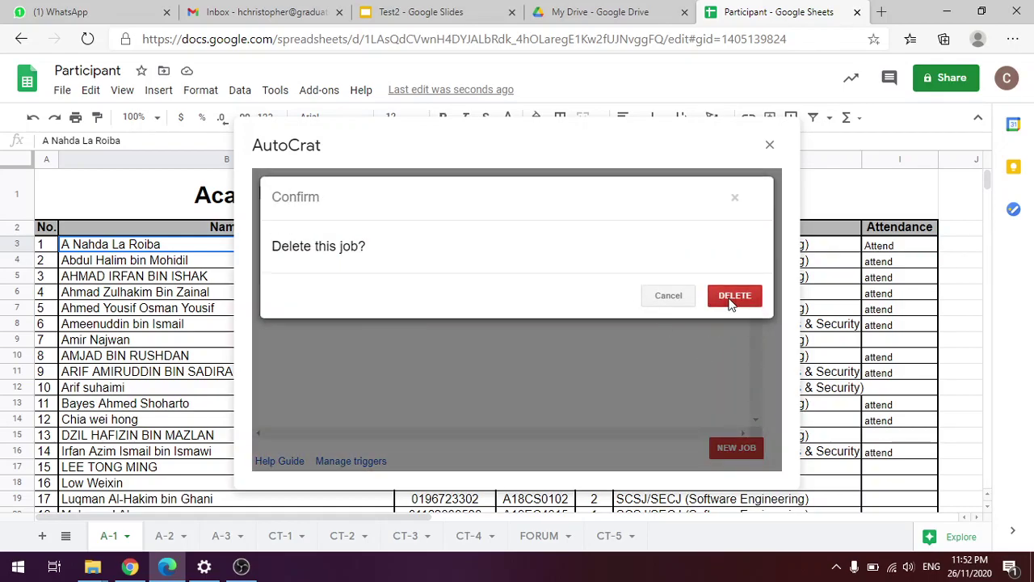
click(732, 302)
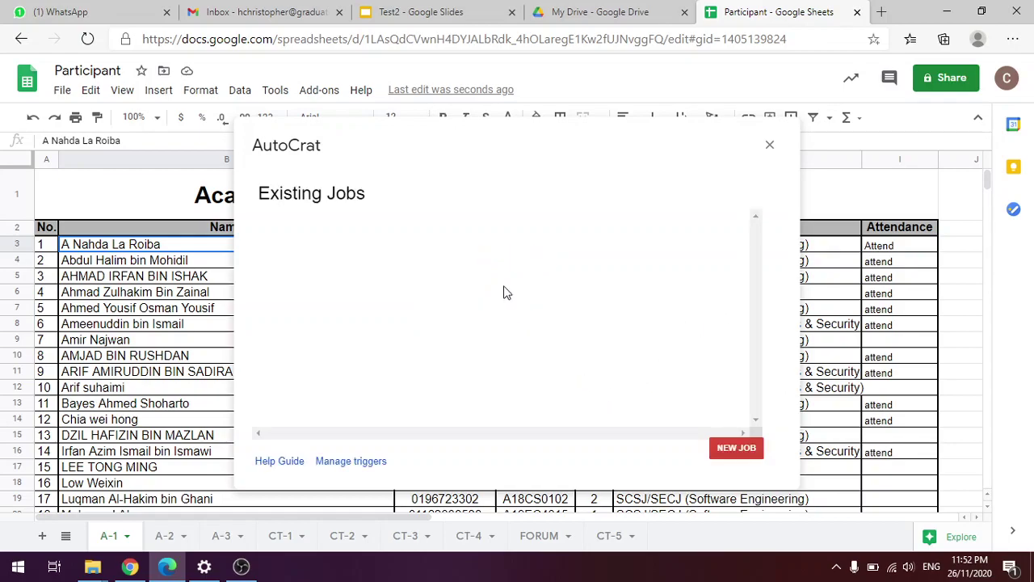
- Create a new merge job named "Participant Certificate" and advance to choosing its template
click(736, 447)
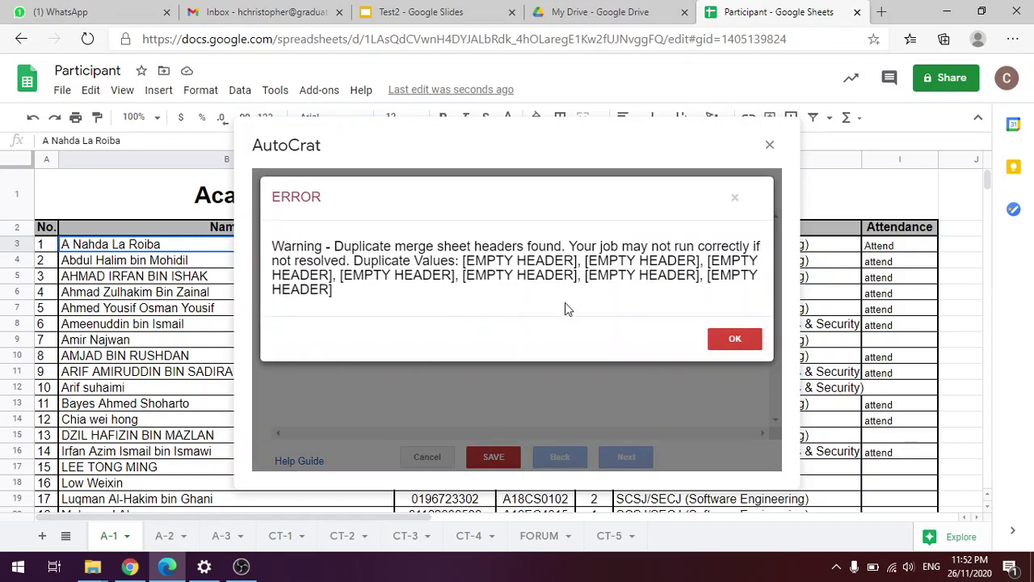
click(752, 342)
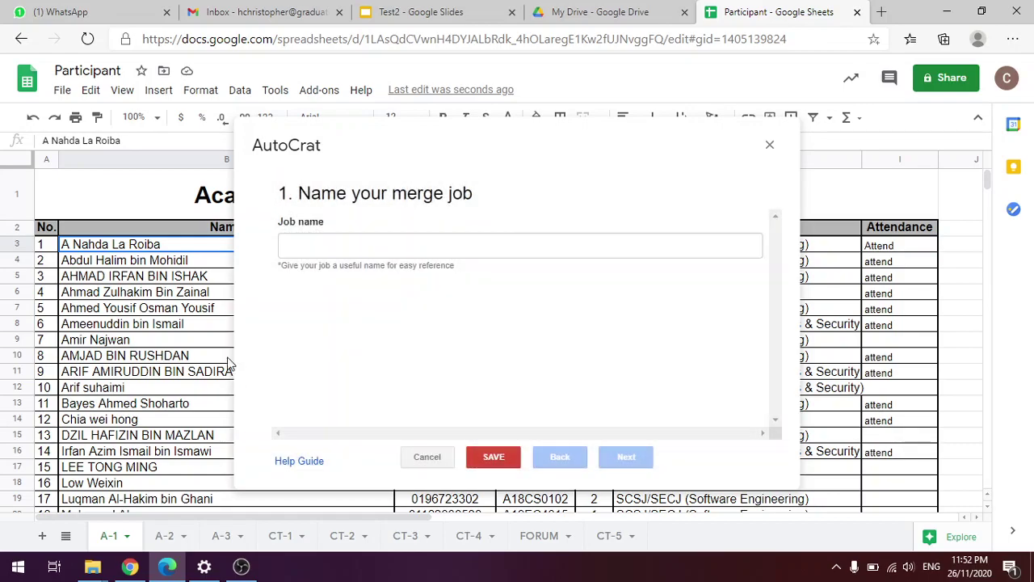
click(345, 251)
text(P)
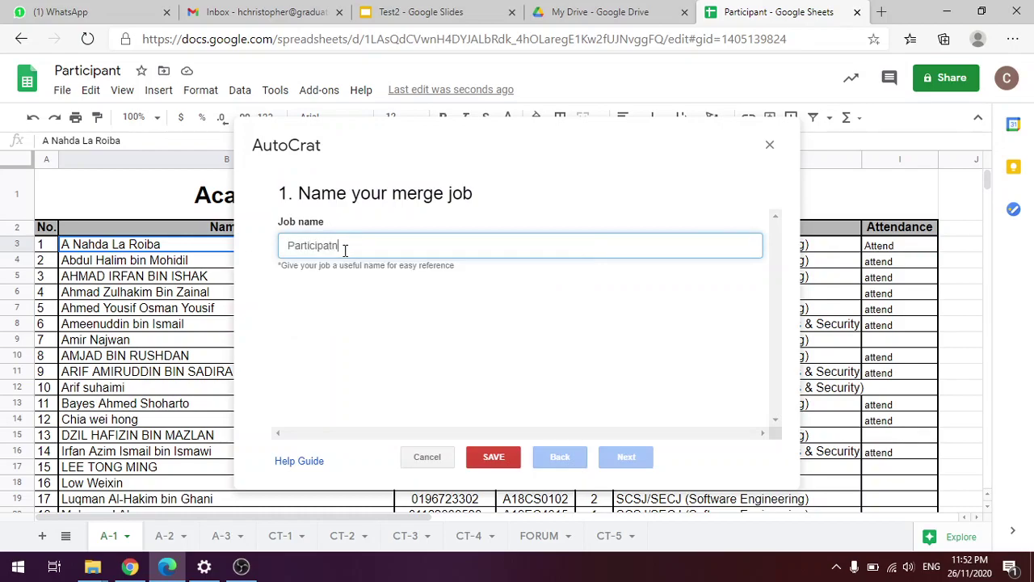
text(articipant )
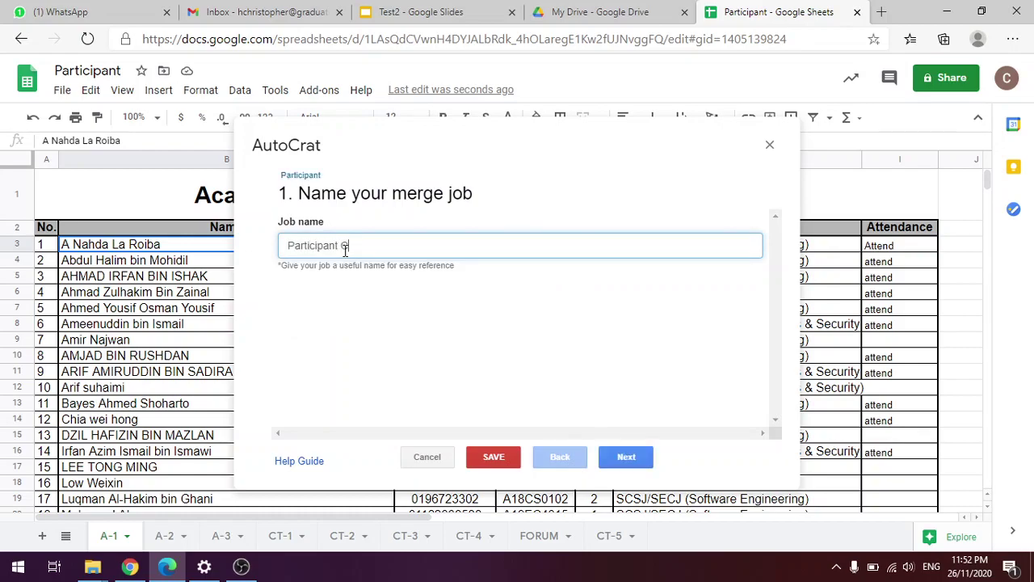
text(Certificate)
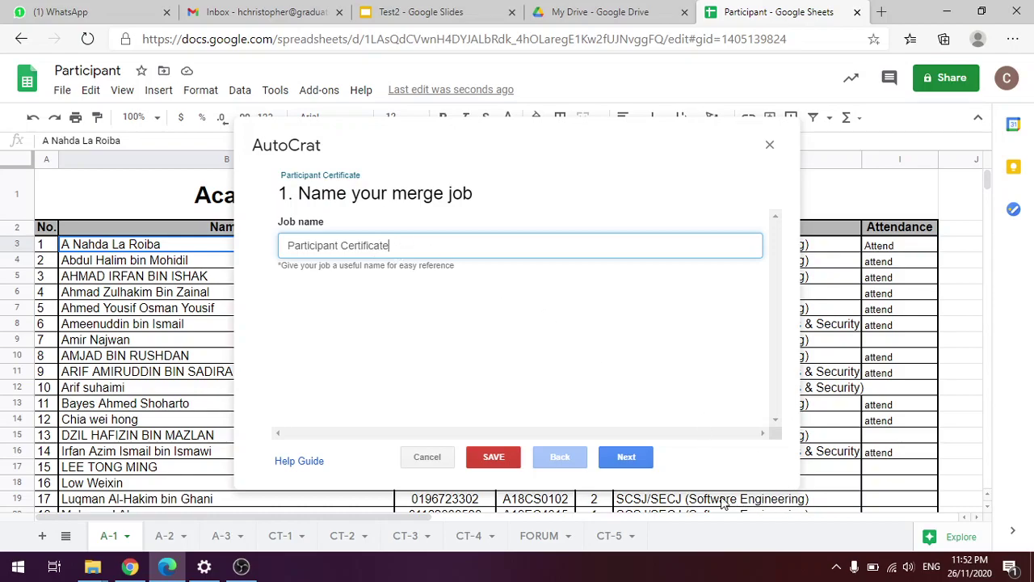
click(626, 457)
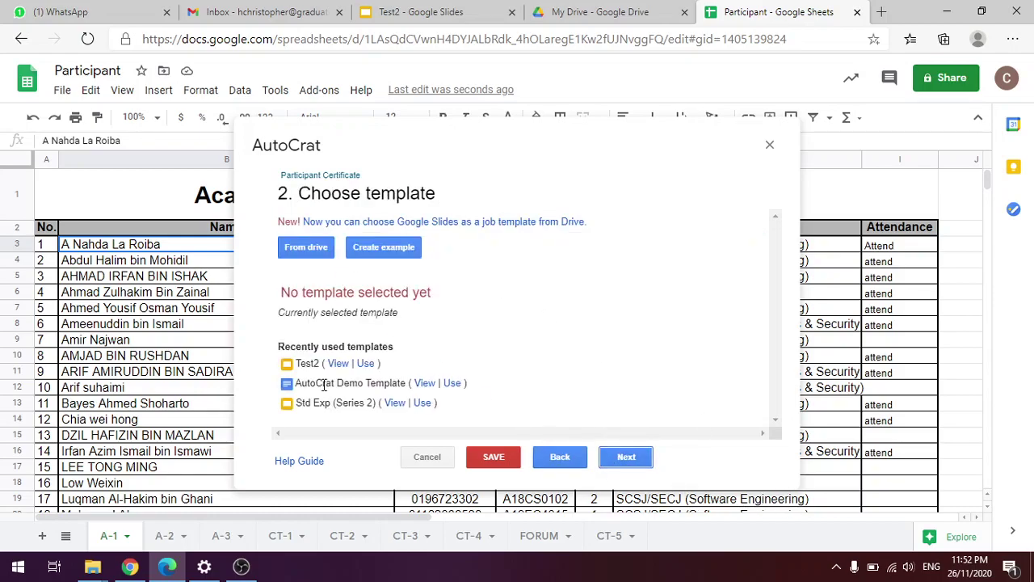
- Choose Test2 as the template, compare its tags with the slide, and try to map the Name tag to a column
click(365, 365)
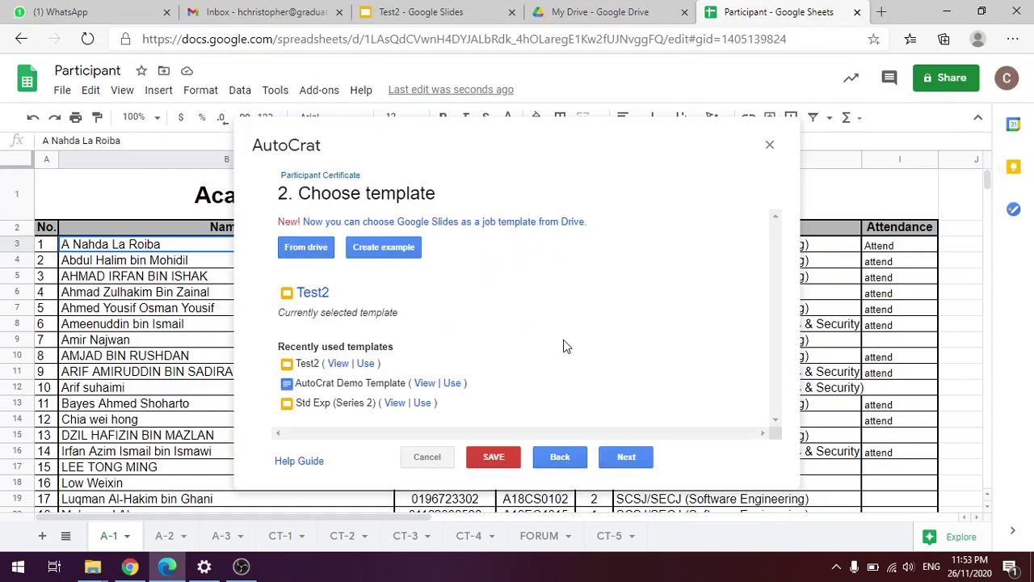
click(626, 458)
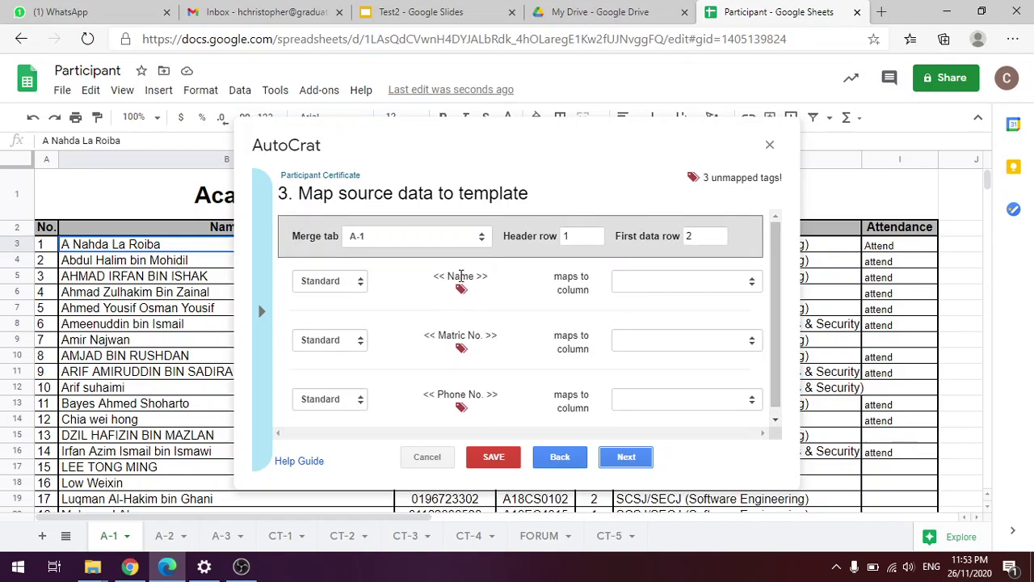
key(ctrl+3)
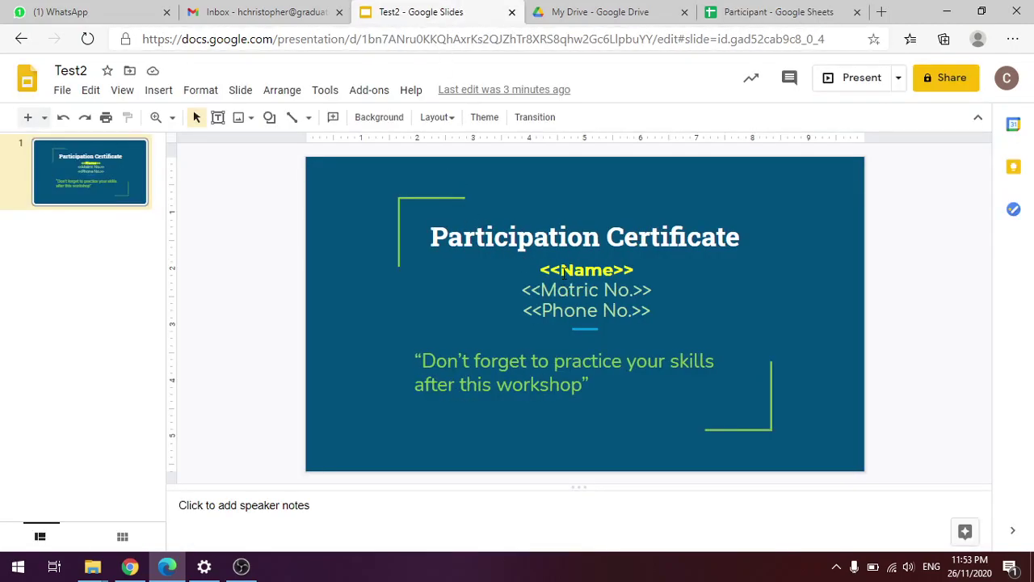
key(ctrl+5)
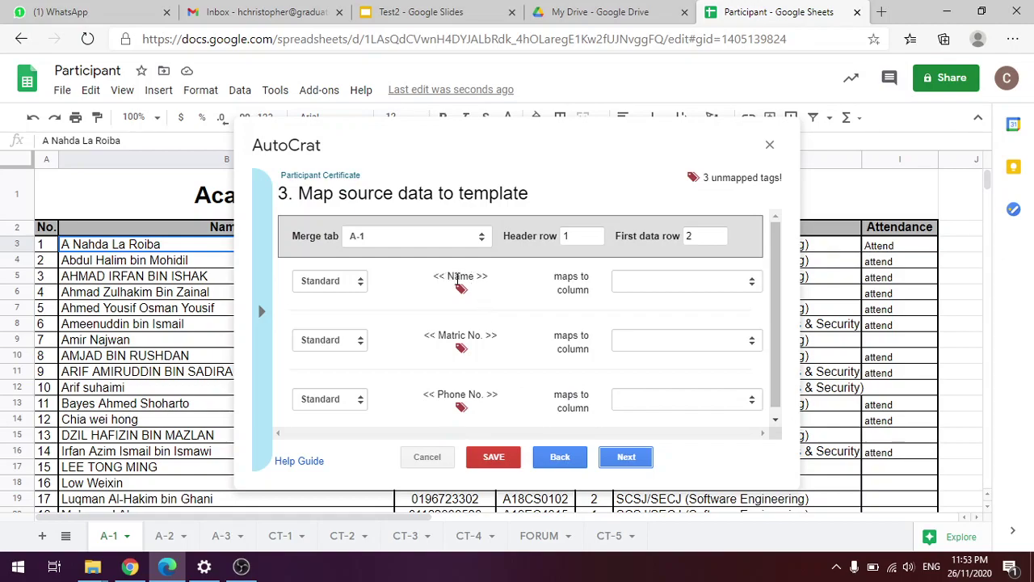
click(640, 286)
click(660, 283)
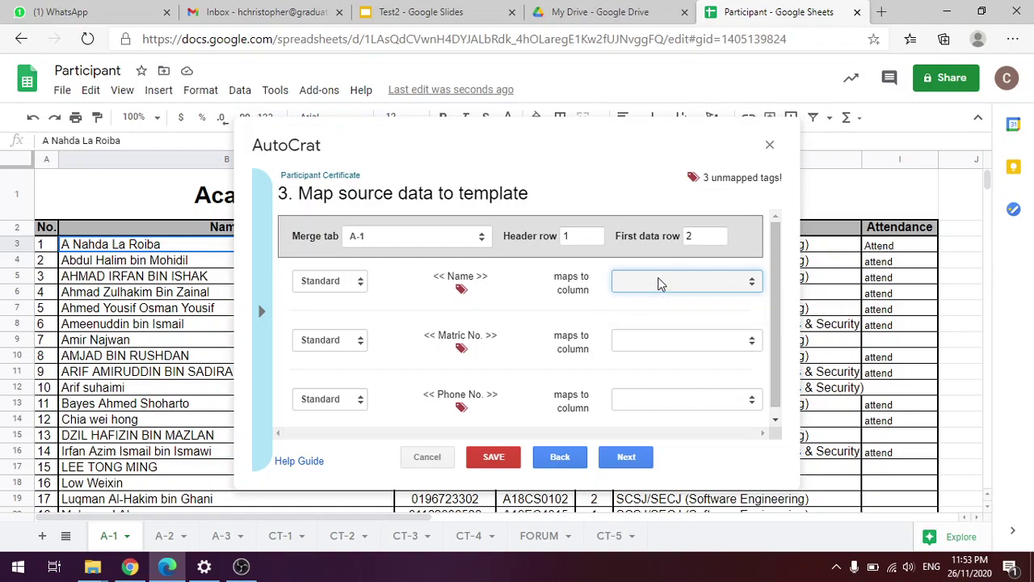
- Cancel the Participant Certificate merge job and close the Autocrat dialog
drag(664, 145, 327, 209)
drag(327, 280, 524, 189)
click(158, 315)
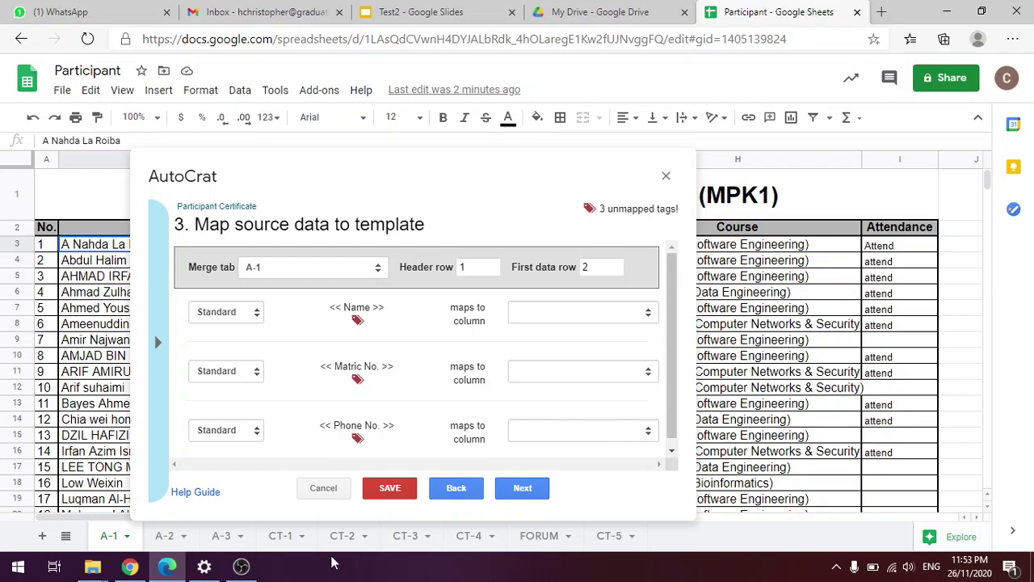
click(324, 489)
click(666, 175)
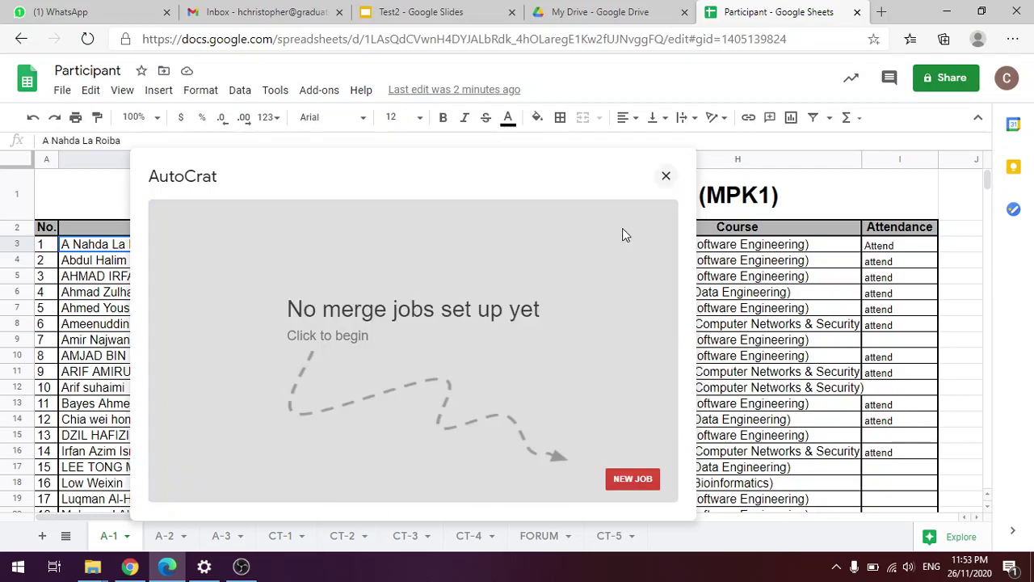
- Unmerge the "Academy-1 : Machine Learning Using Python (MPK1)" title cells in row 1 of sheet A-1
click(536, 204)
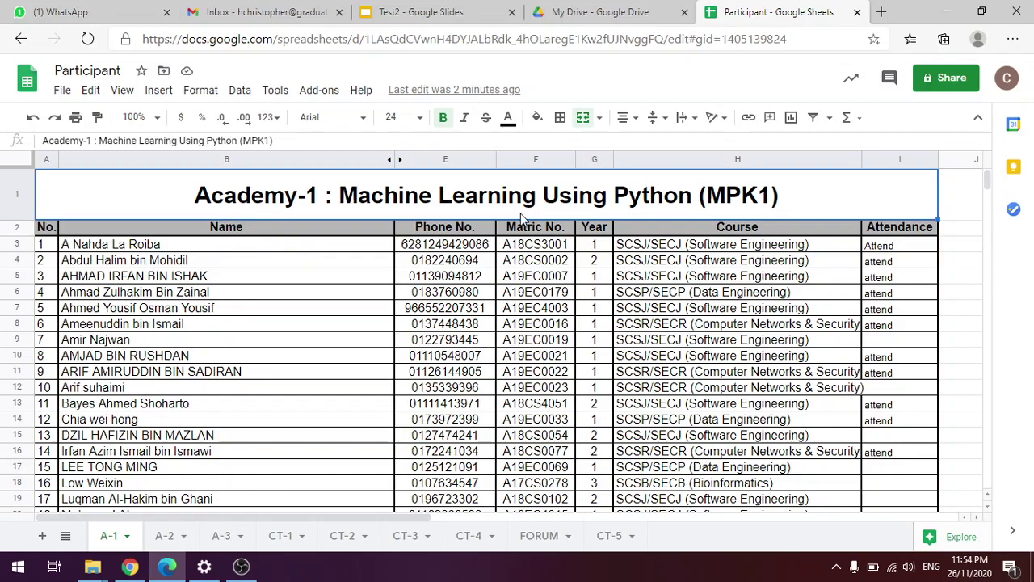
right_click(868, 192)
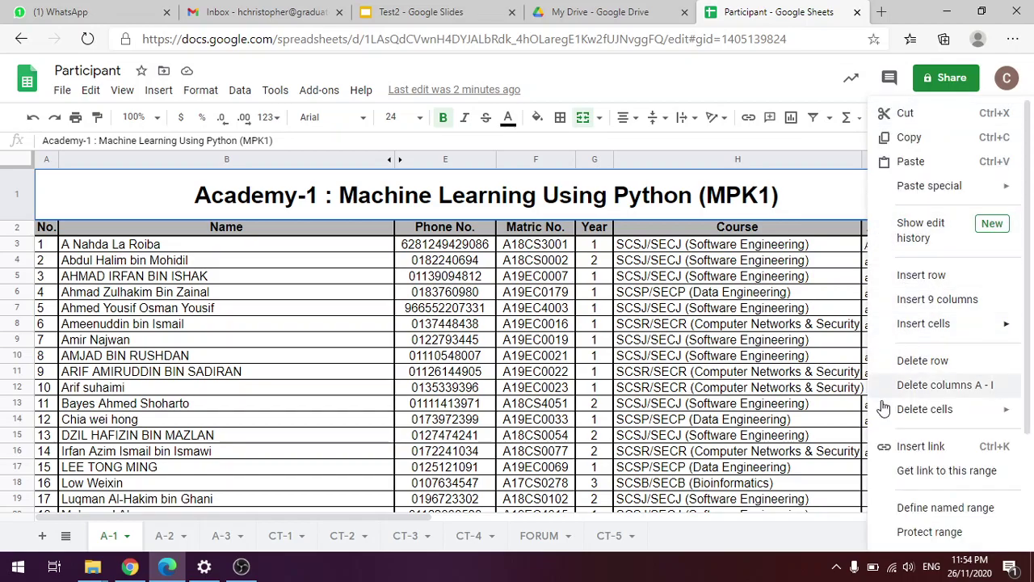
click(583, 118)
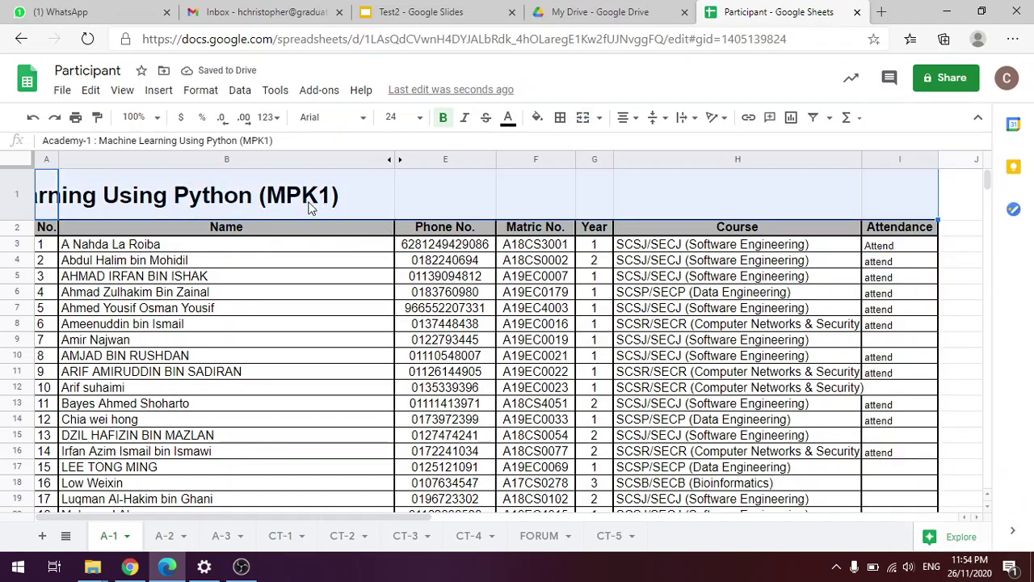
- Delete the title row so that the column headers move up to row 1 of sheet A-1
click(346, 197)
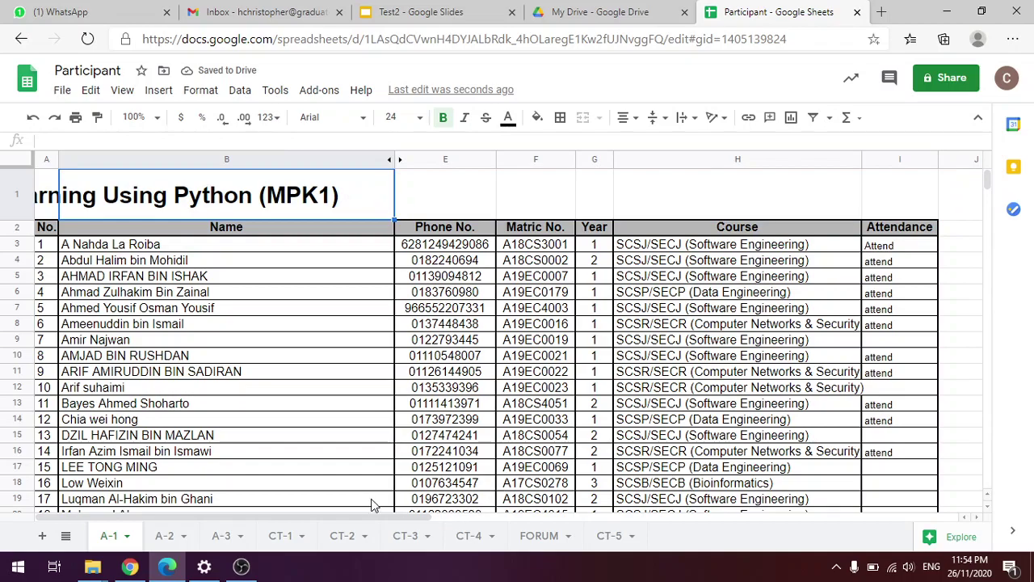
click(16, 194)
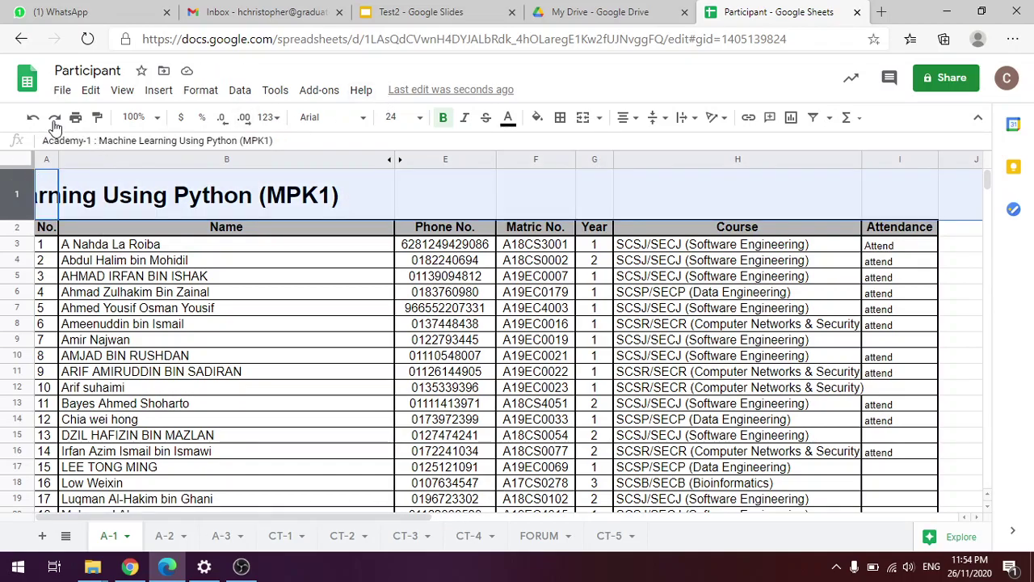
right_click(25, 197)
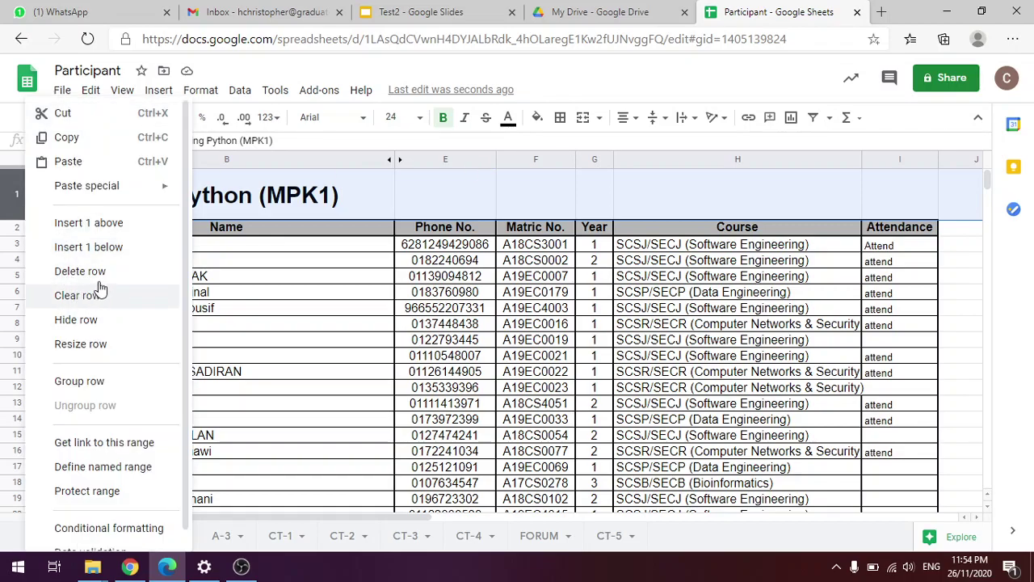
click(305, 199)
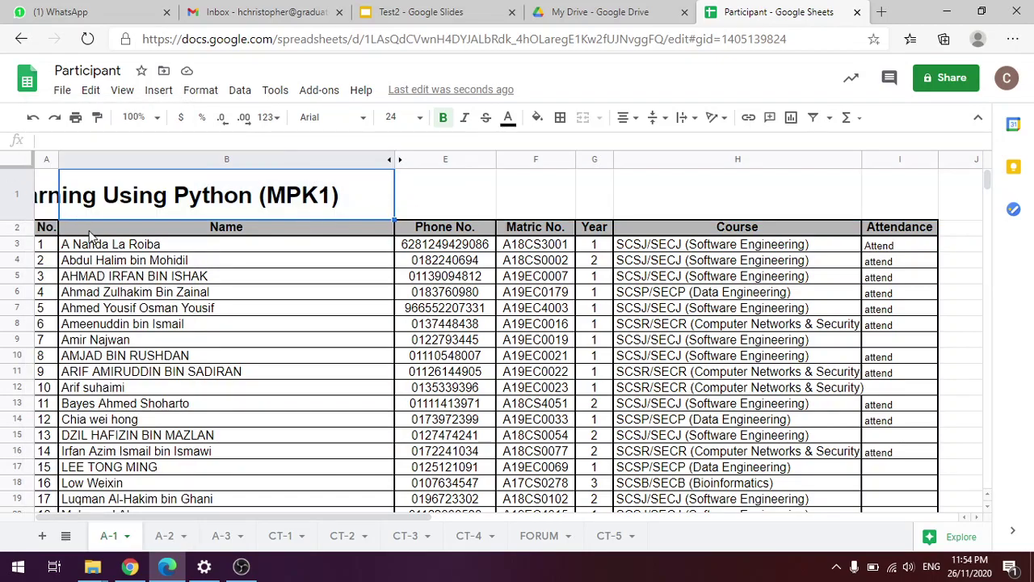
right_click(9, 205)
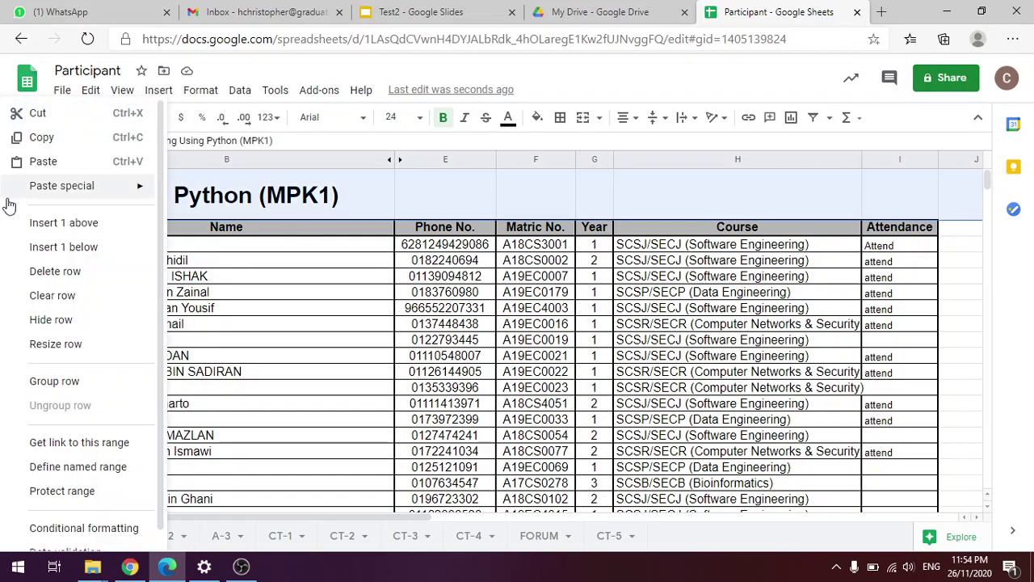
click(41, 271)
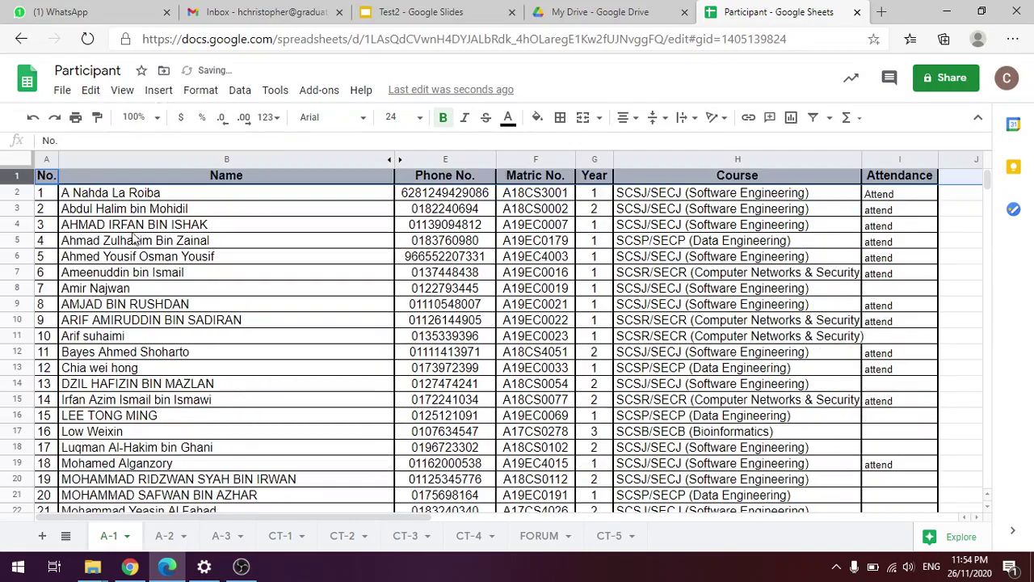
click(232, 258)
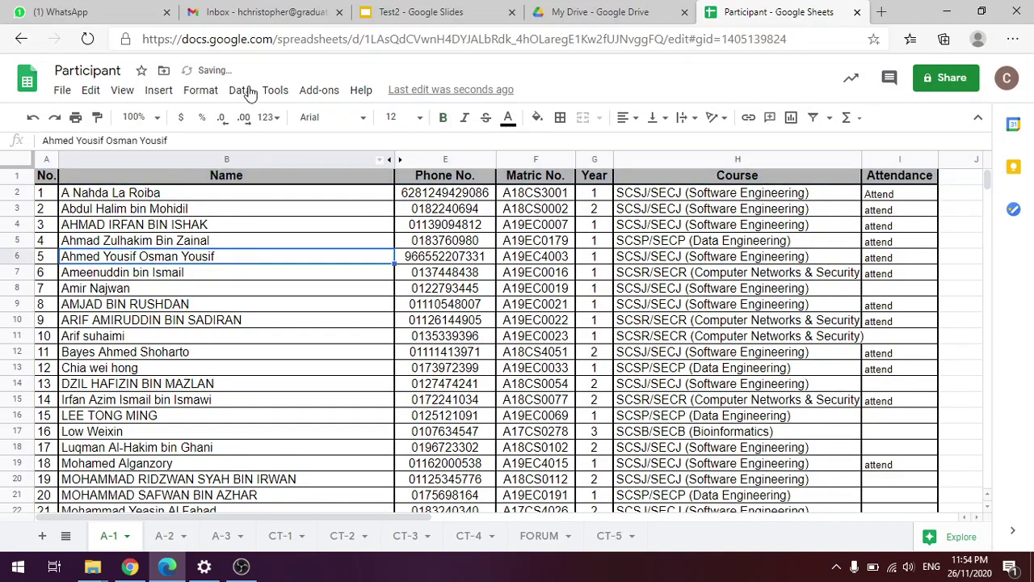
- Reopen Autocrat on the A-1 sheet and delete the AutoCrat Demo Job
click(337, 94)
mouse_move(404, 154)
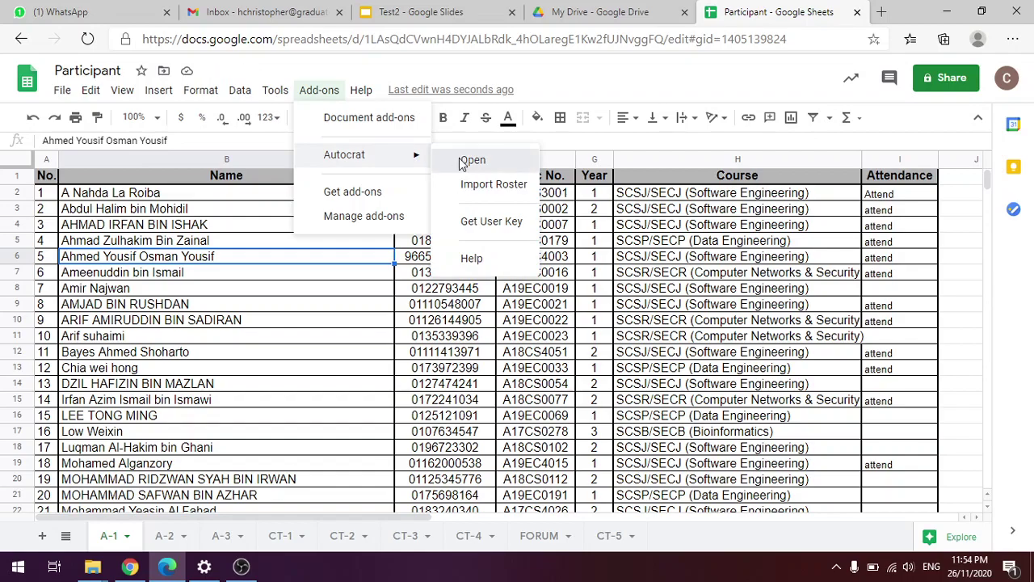
click(471, 160)
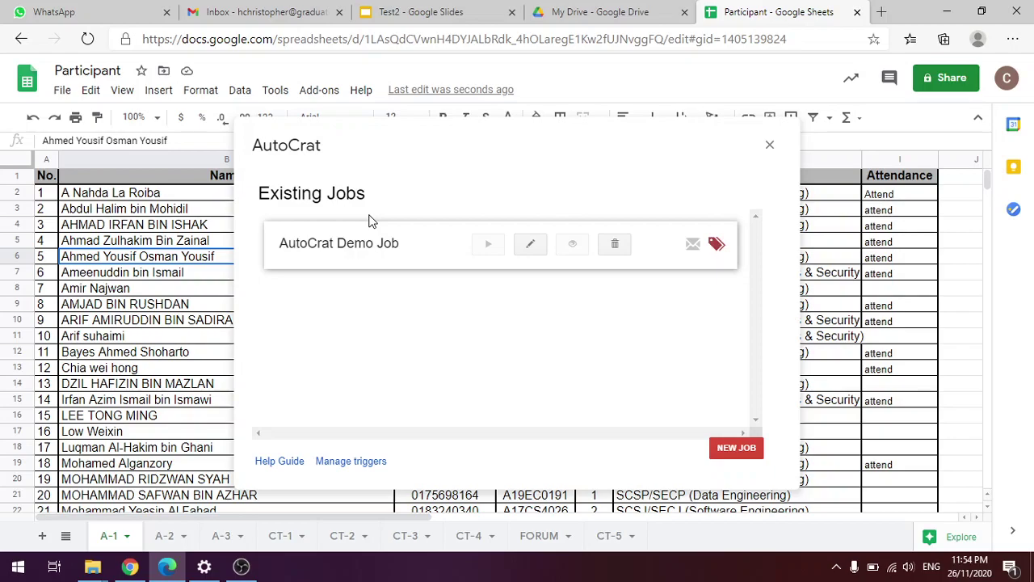
click(613, 248)
click(735, 295)
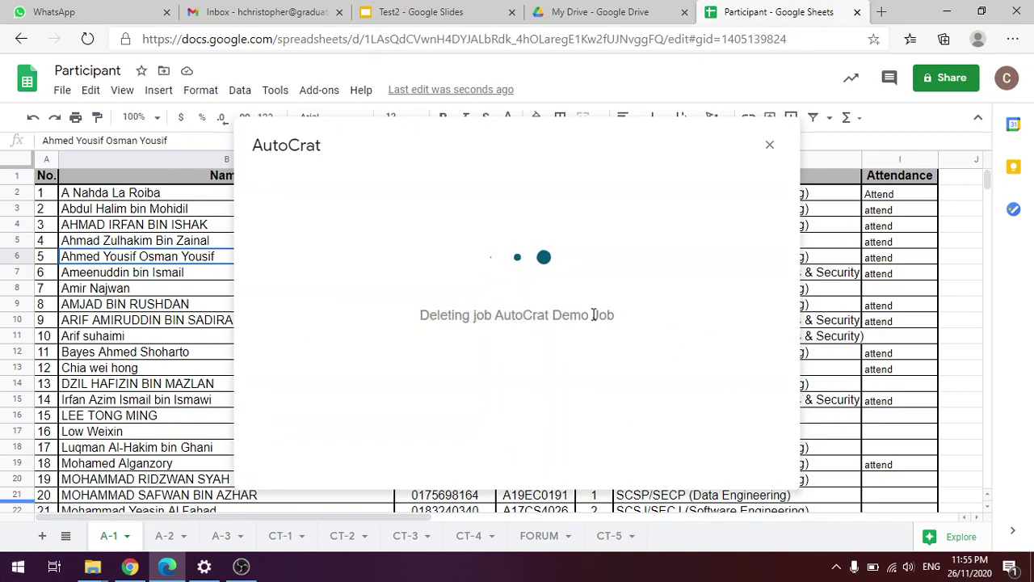
- Create a merge job named "Participant Certificate" and continue to the template selection
click(739, 449)
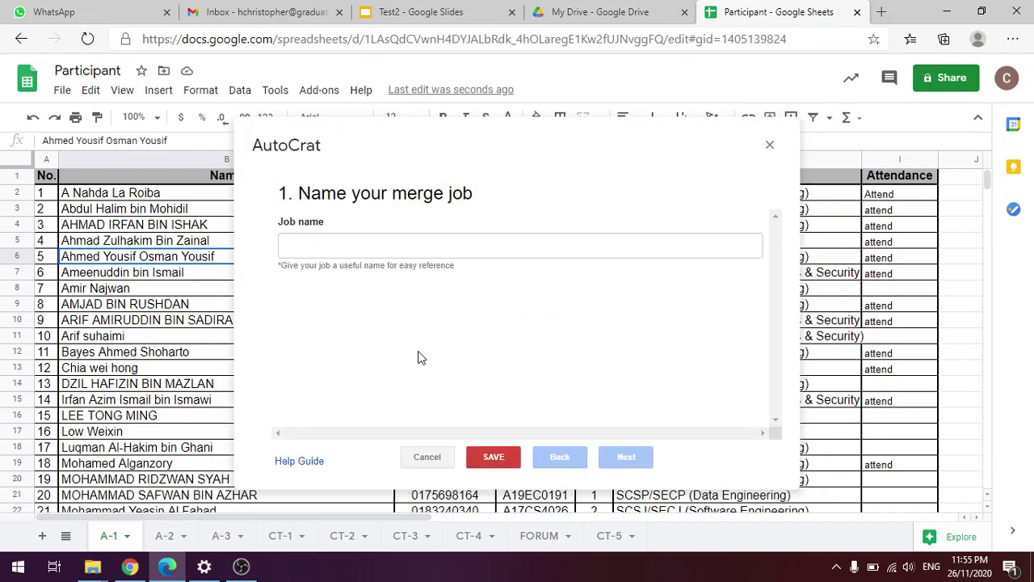
click(359, 249)
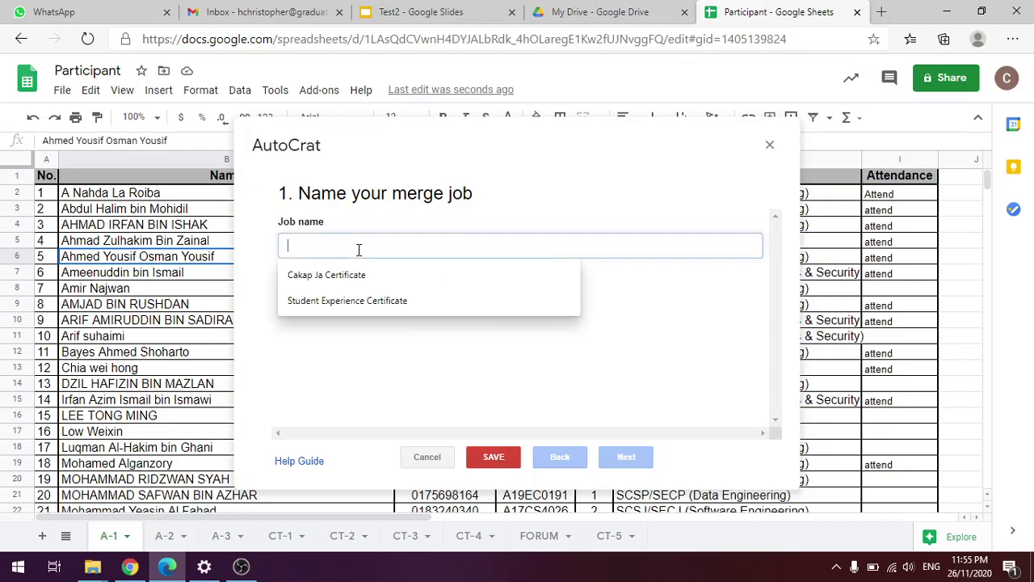
text(Part)
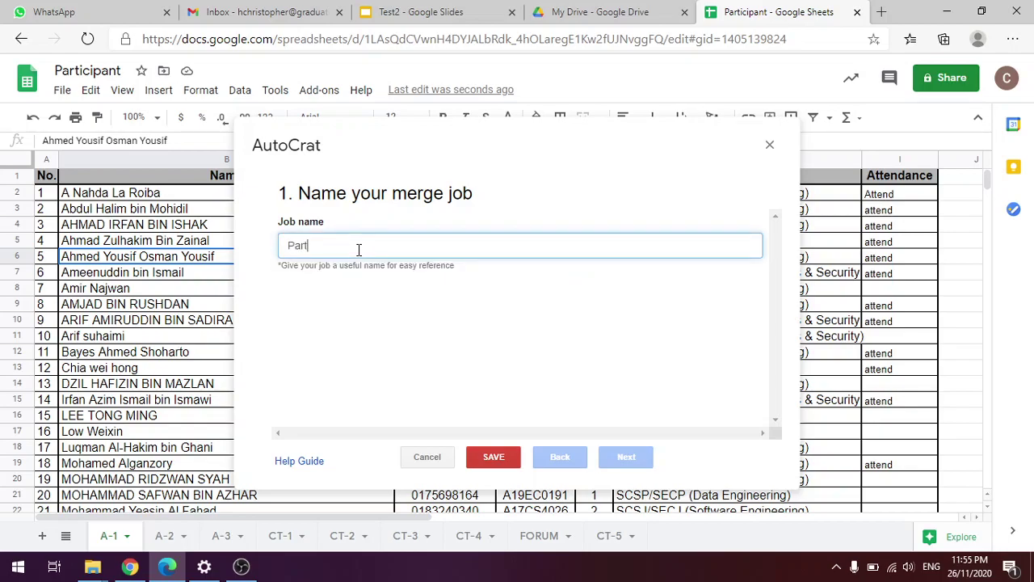
key(BackSpace)
key(BackSpace)
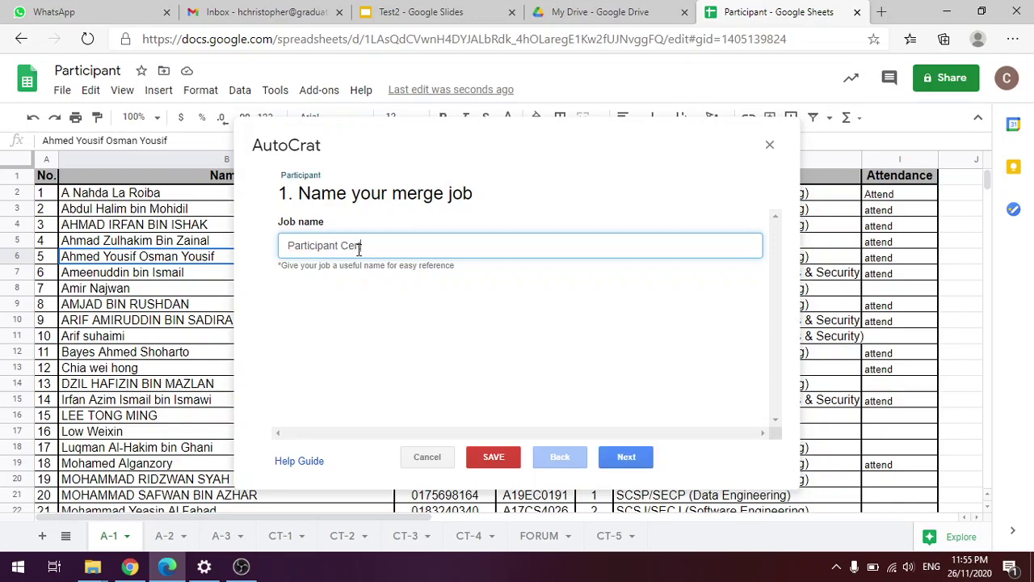
text(nt Certificate)
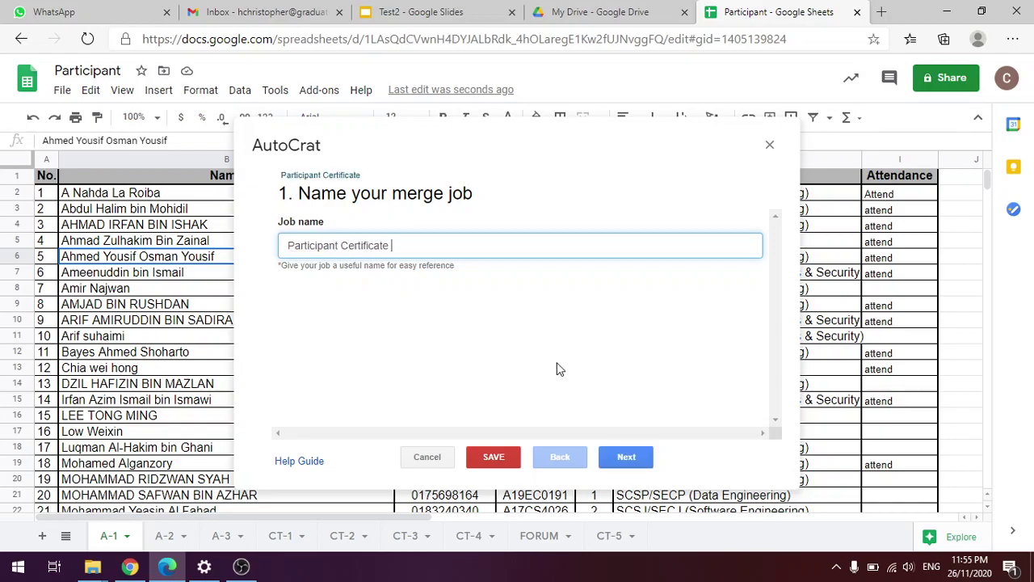
click(640, 458)
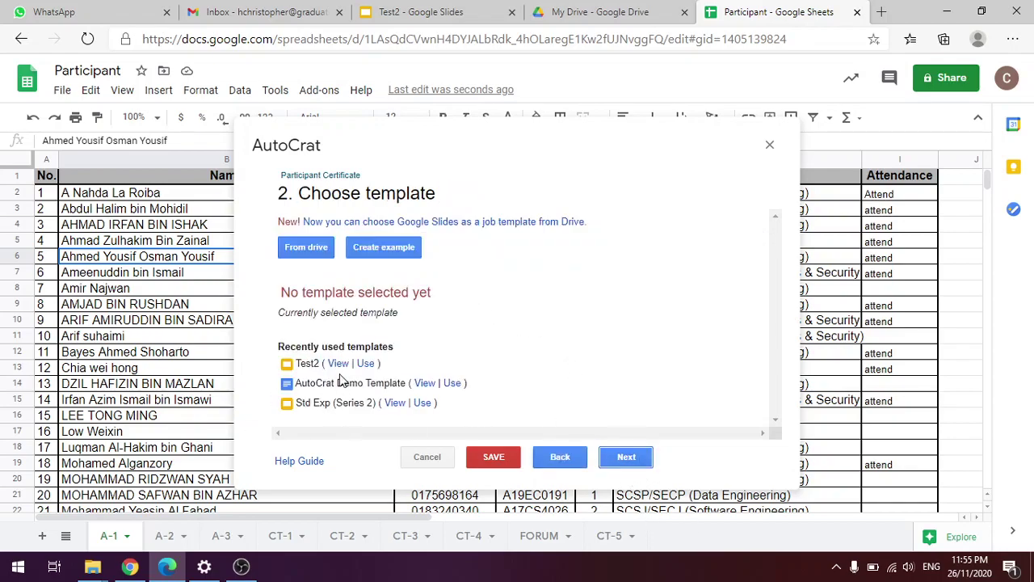
- Use Test2 as the job's template, continue to data mapping, and map the Name tag to the Name column
click(365, 364)
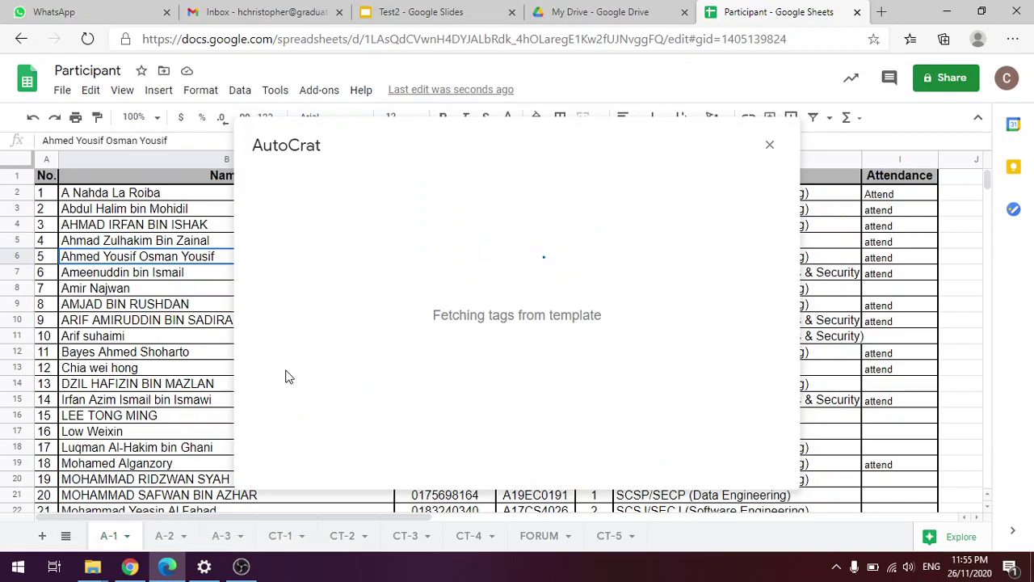
click(629, 457)
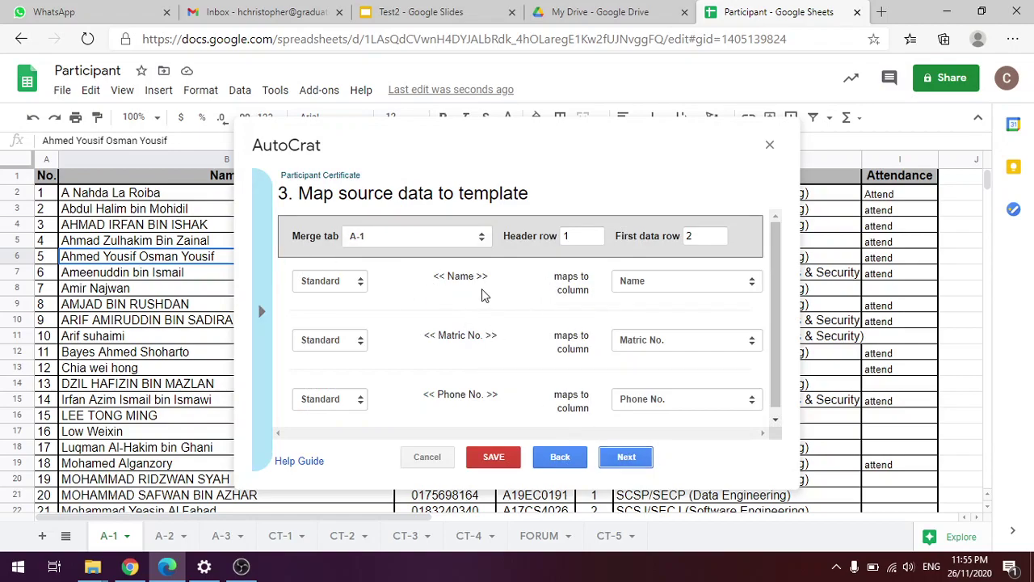
scroll(485, 270, down, 1)
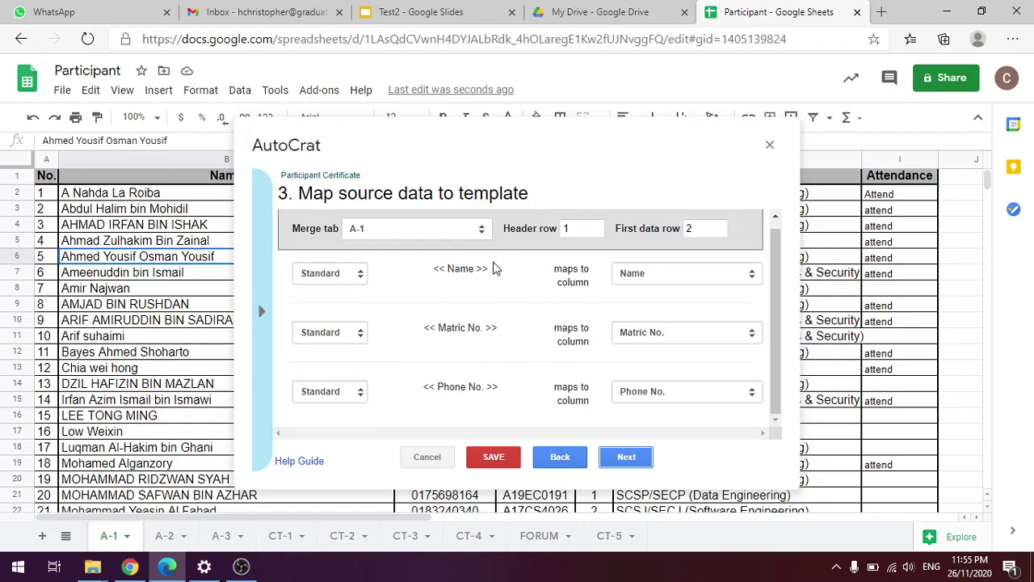
click(683, 276)
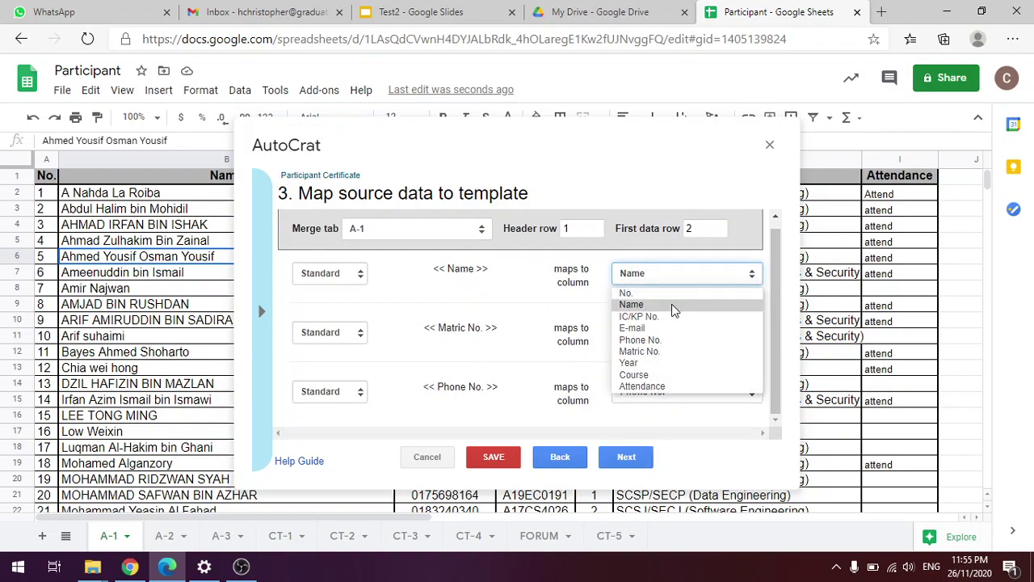
click(672, 304)
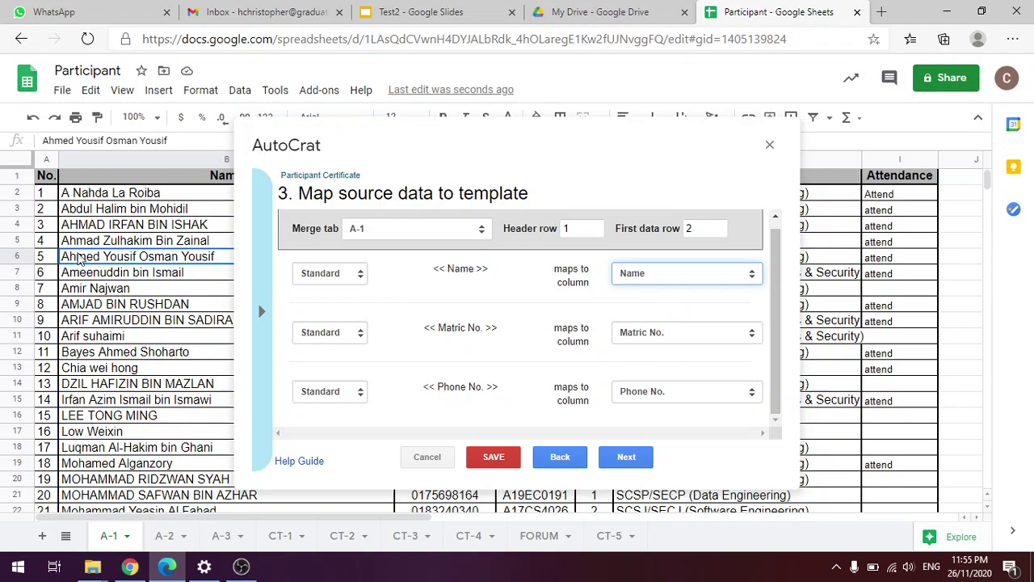
- Compare the No. and Name headers in row 1 with the columns available for mapping the Name tag
click(49, 179)
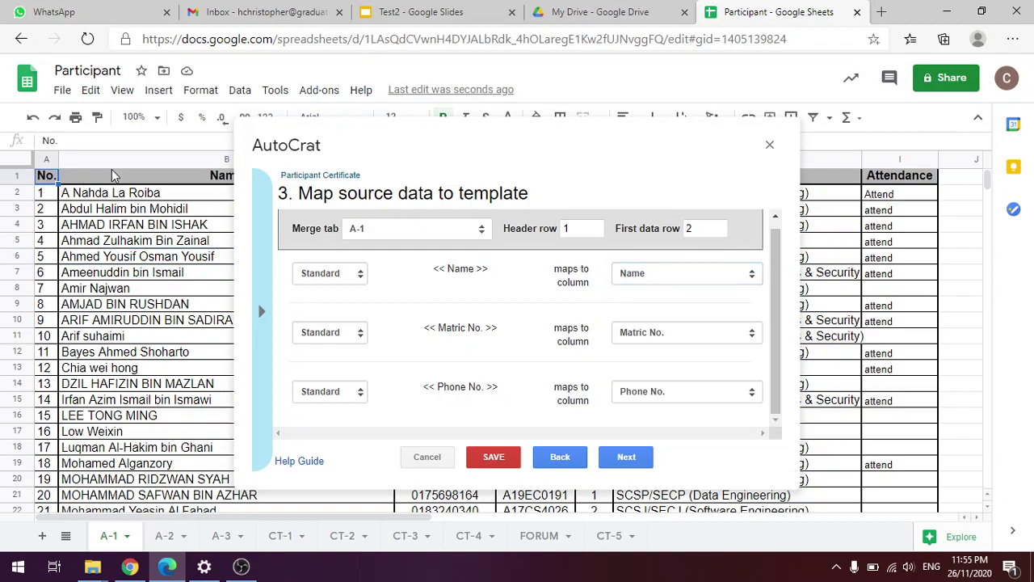
click(114, 180)
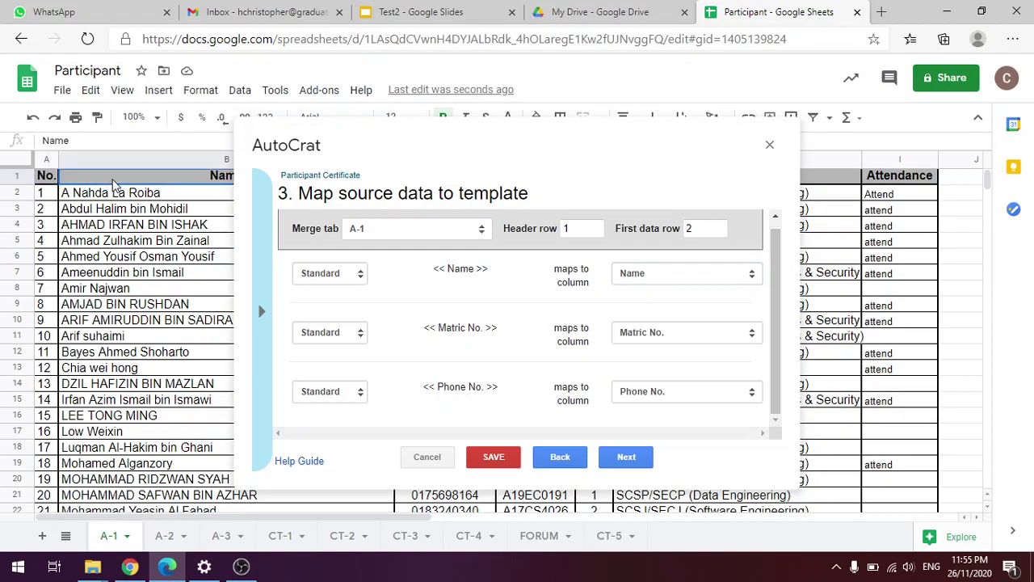
click(707, 279)
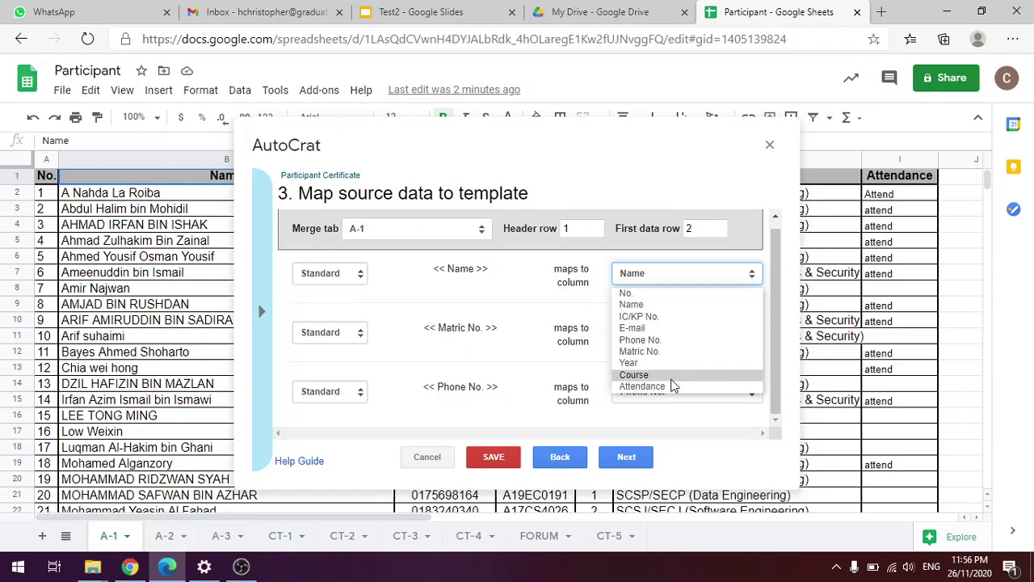
click(566, 293)
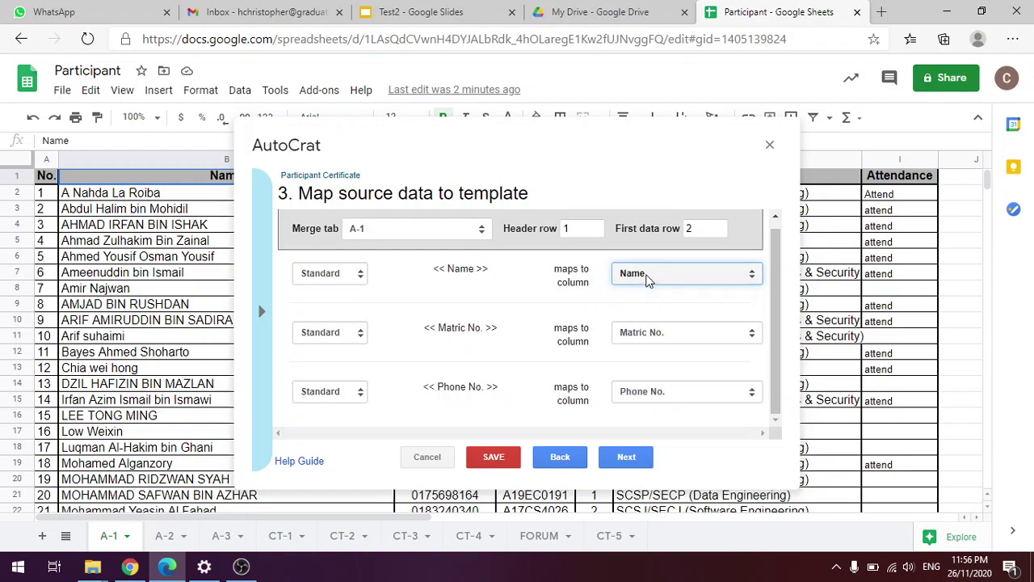
- Review how the Name, Matric No. and Phone No. tags are matched to the sheet columns, including the column choices for Name
click(461, 287)
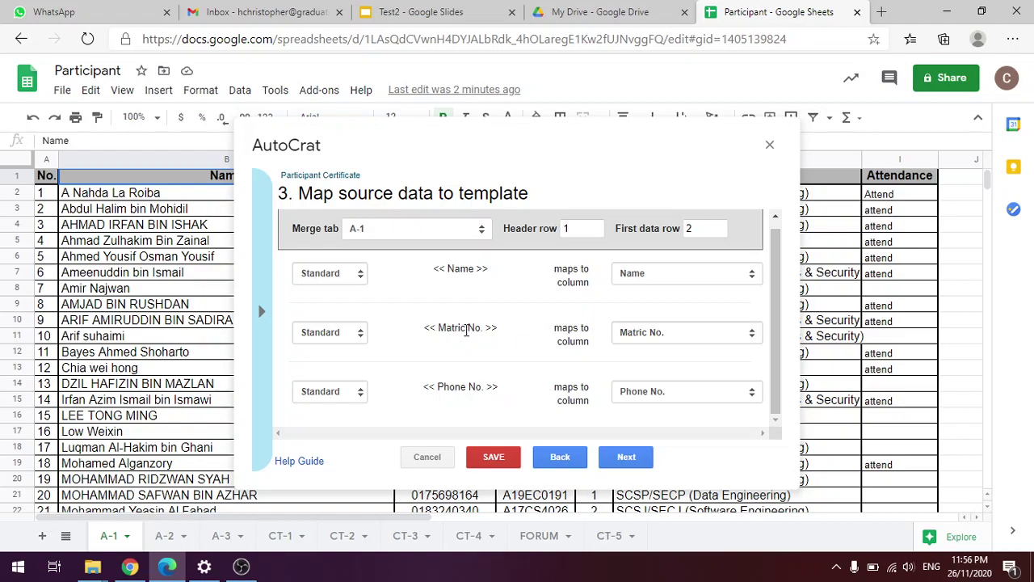
triple_click(465, 269)
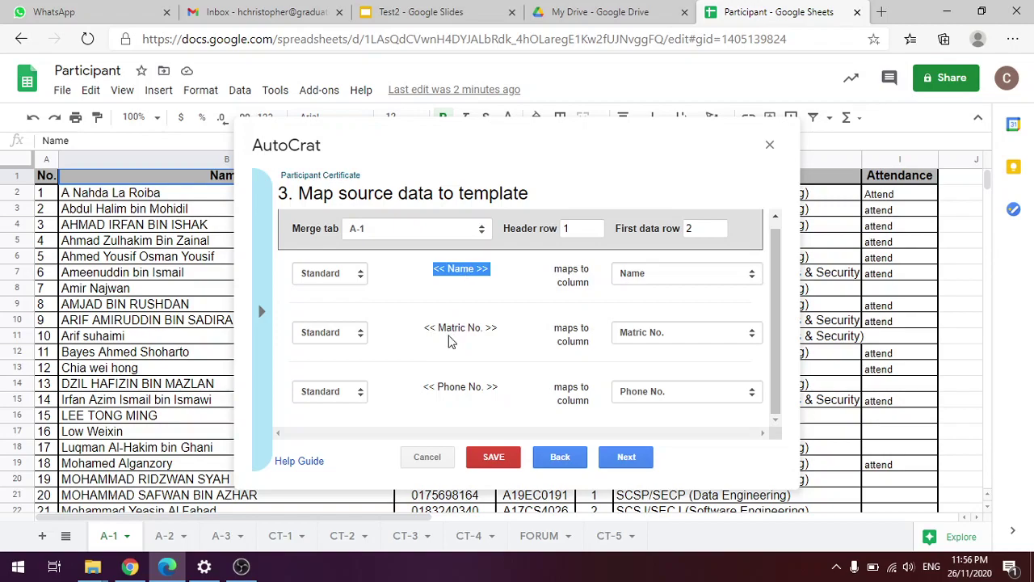
drag(447, 328, 462, 333)
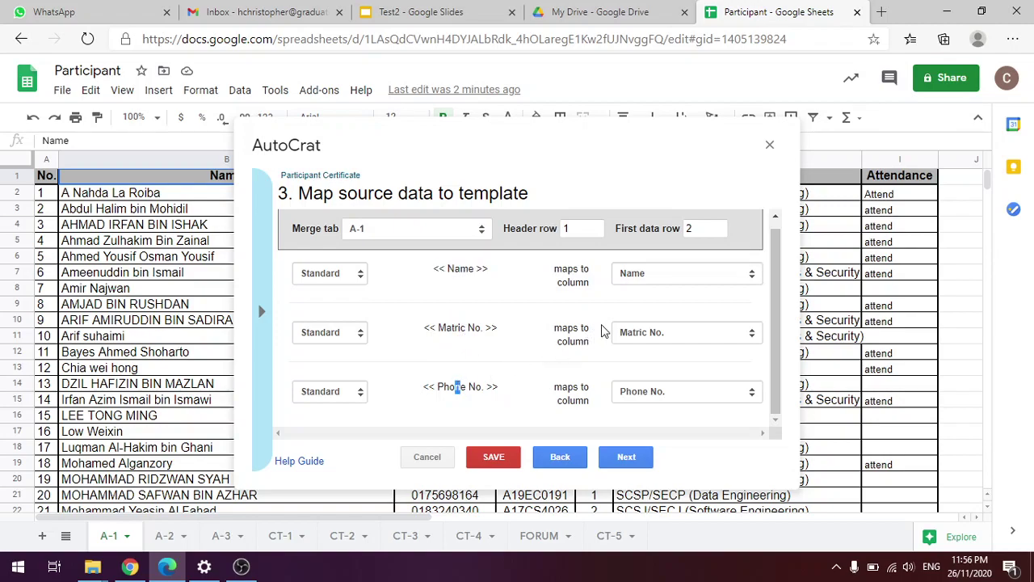
click(674, 277)
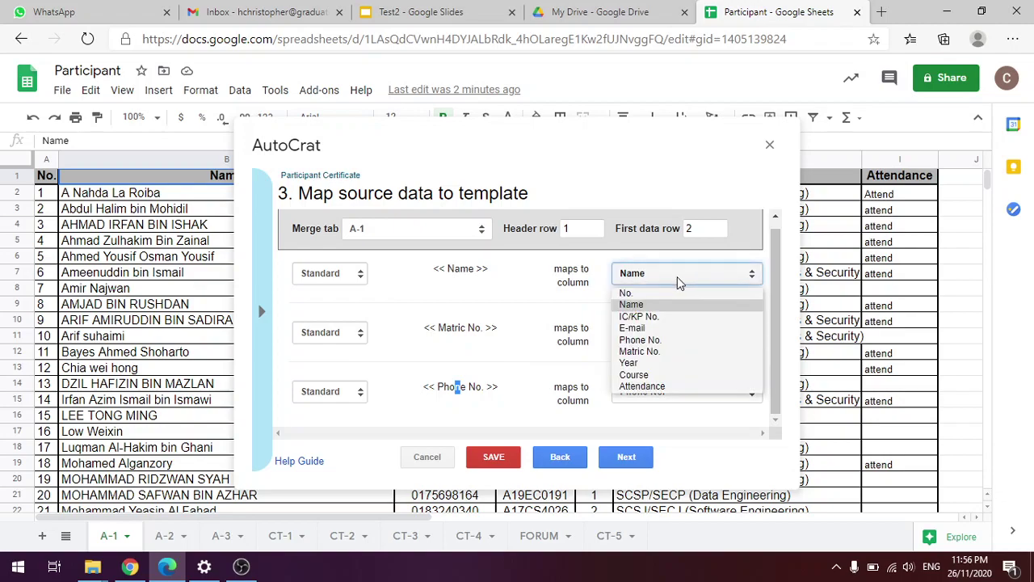
click(454, 283)
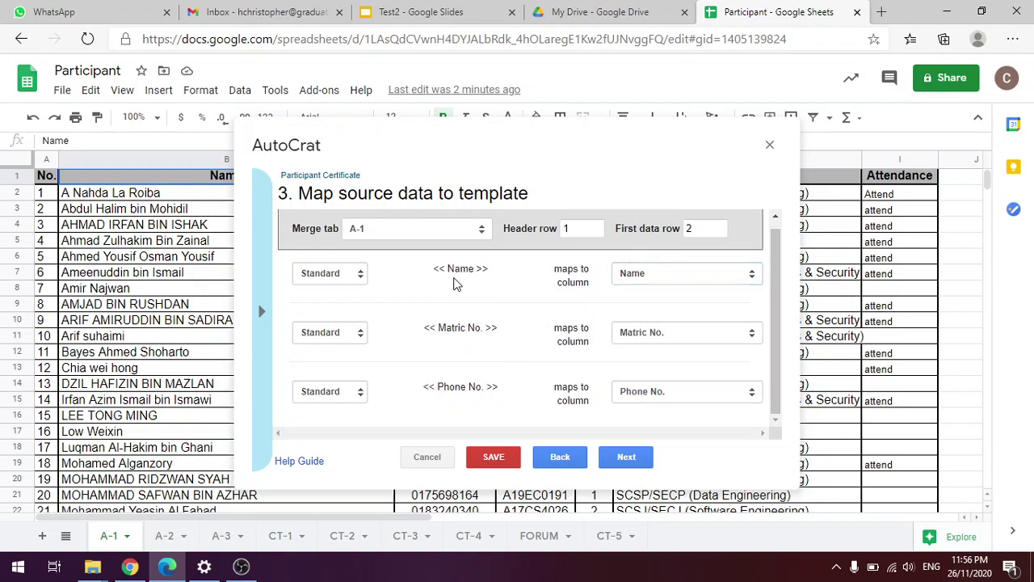
- Try mapping the Matric No. tag to the IC/KP No. column and return it to the Matric No. column
click(650, 336)
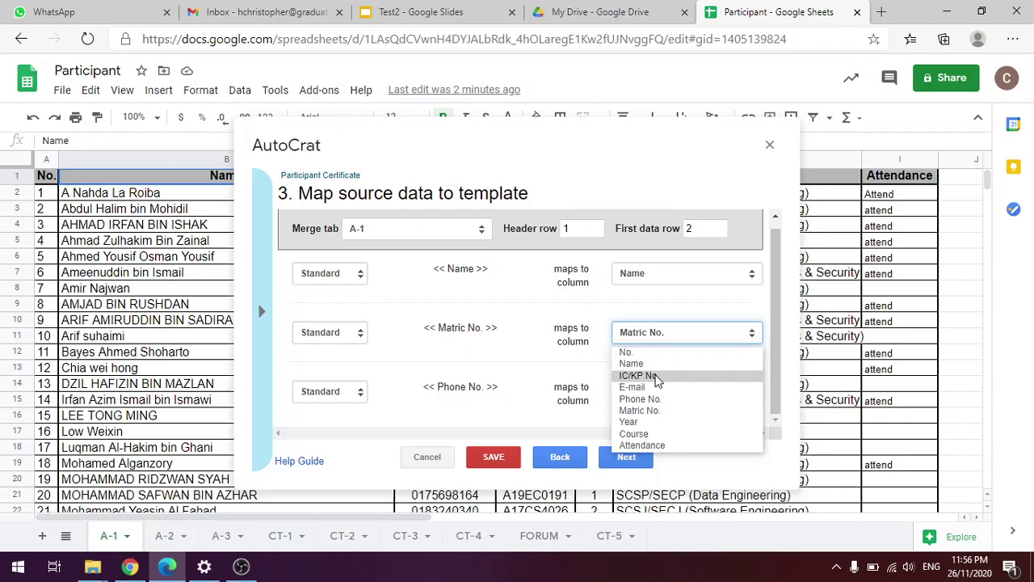
click(656, 376)
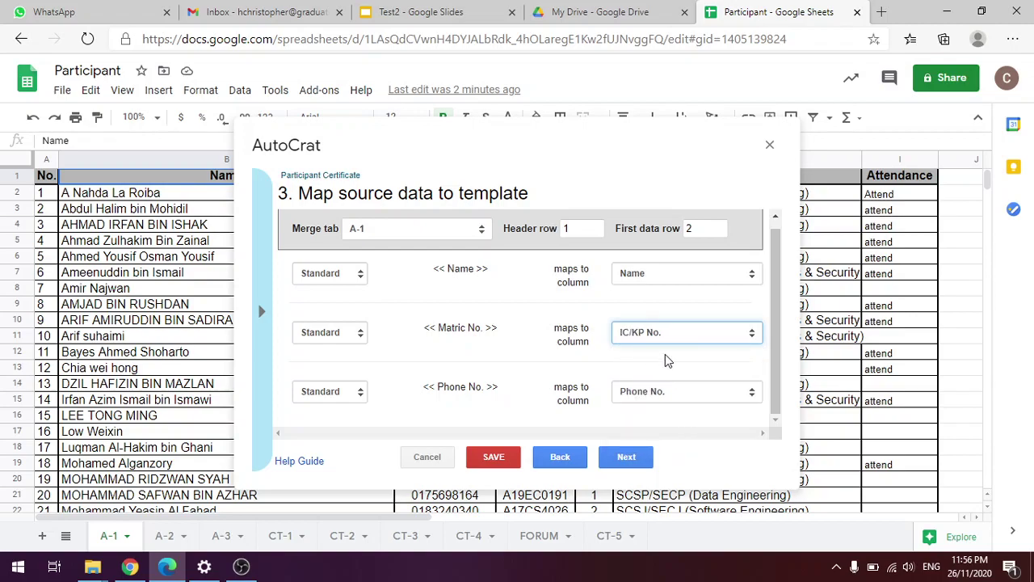
click(675, 336)
click(675, 336)
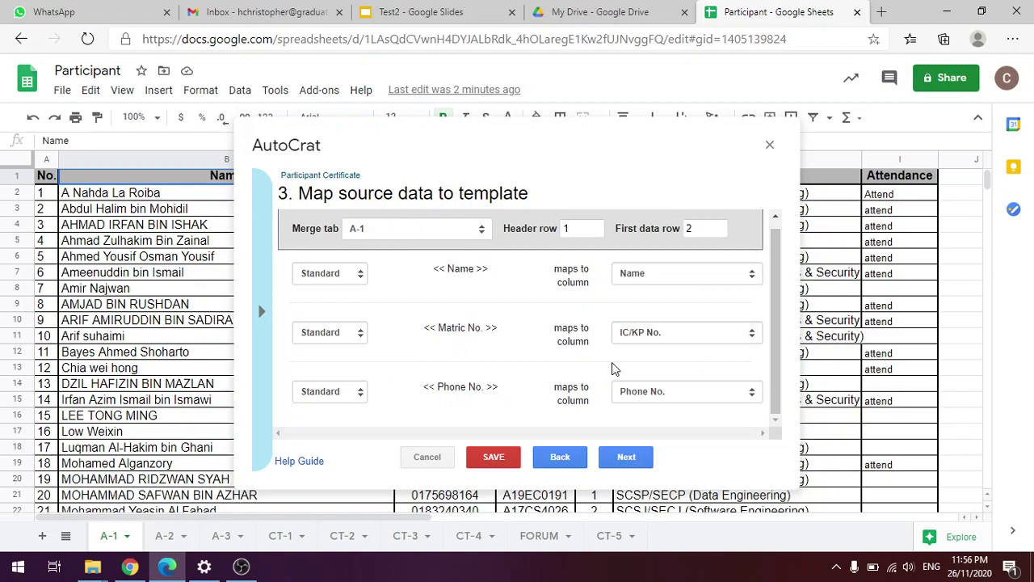
click(665, 341)
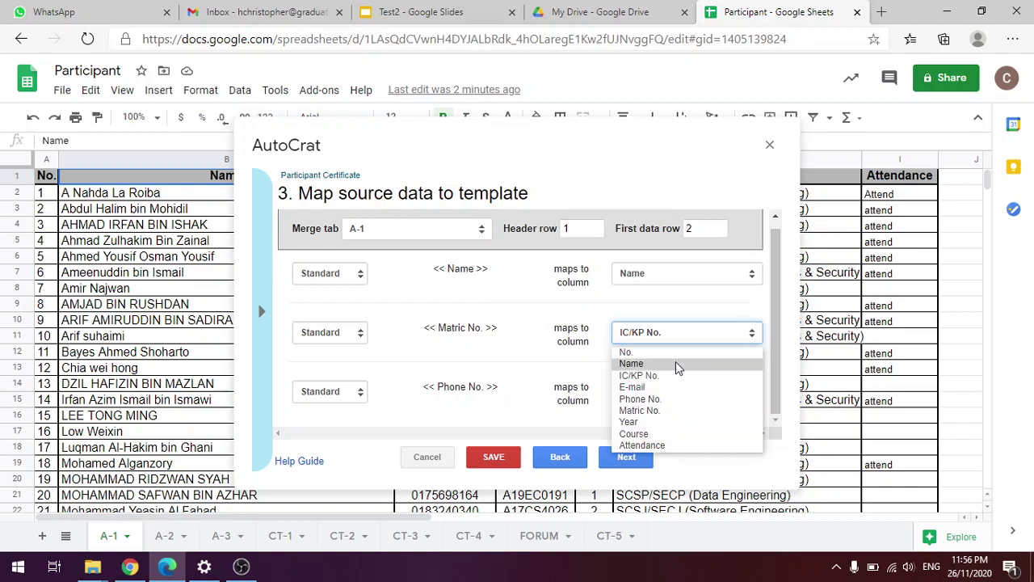
click(661, 413)
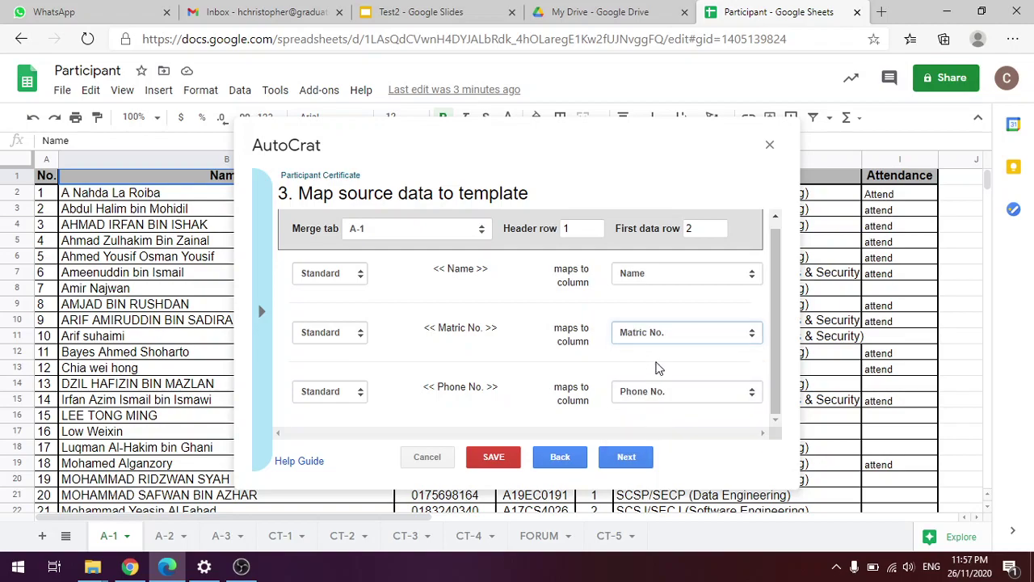
- Move the mapping dialog aside and try A-2 as the merge tab, dismissing the duplicate header error
click(398, 232)
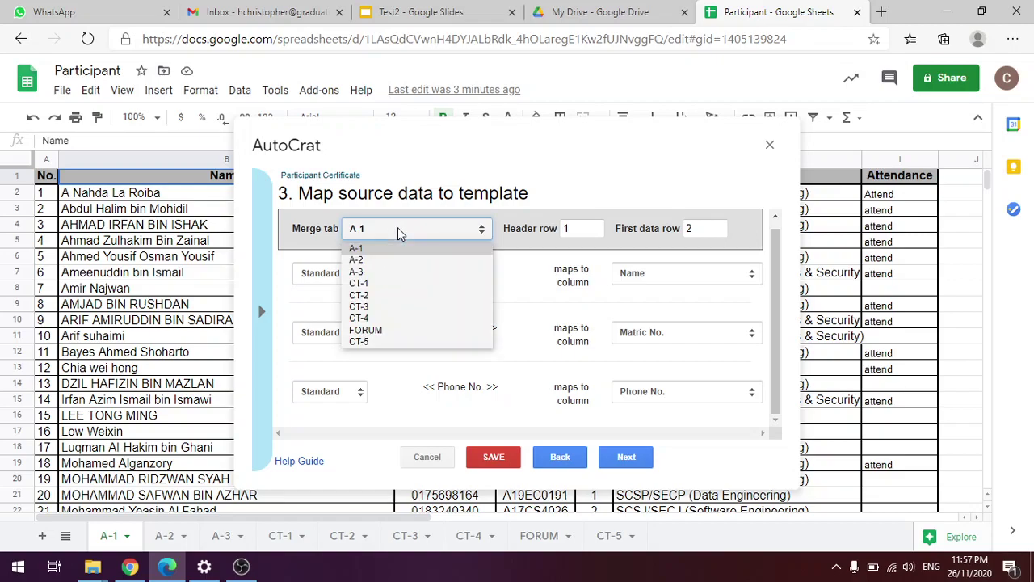
click(398, 232)
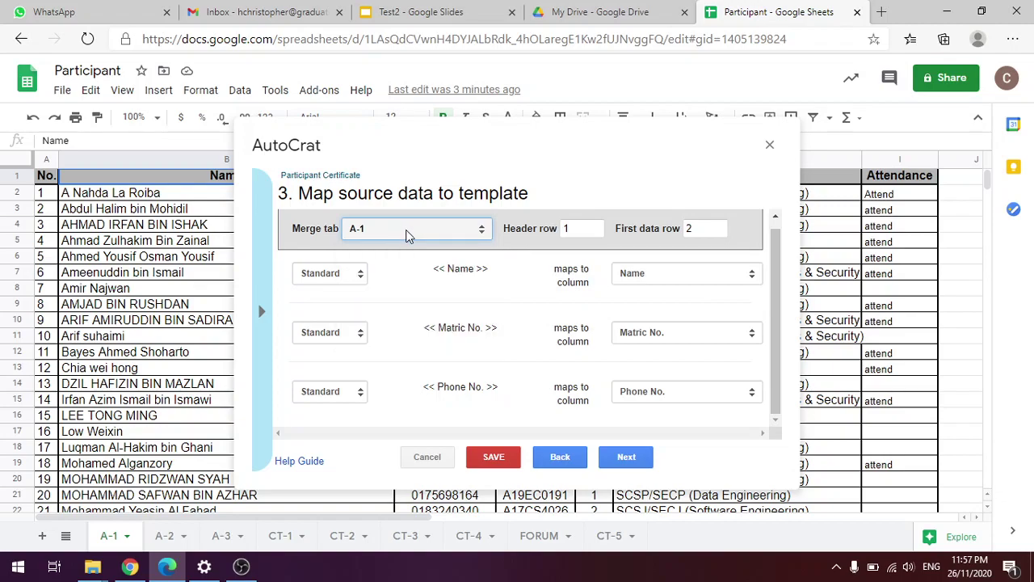
drag(425, 144, 650, 99)
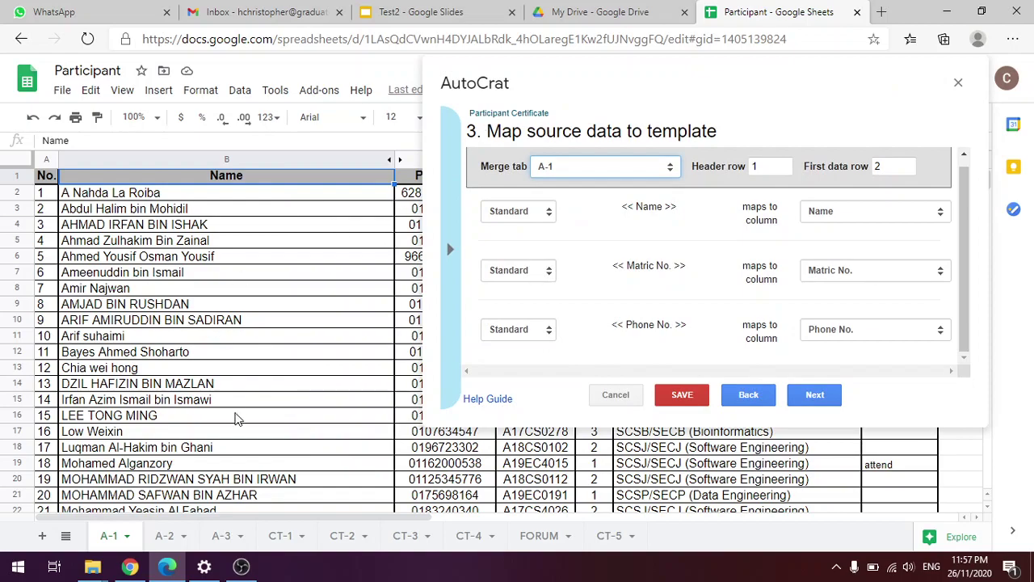
click(588, 168)
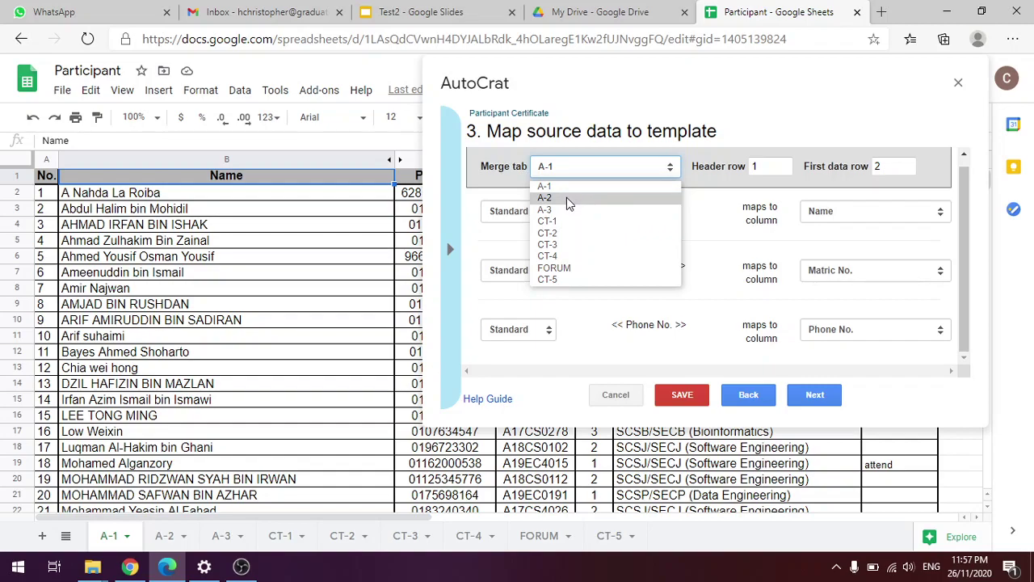
click(642, 103)
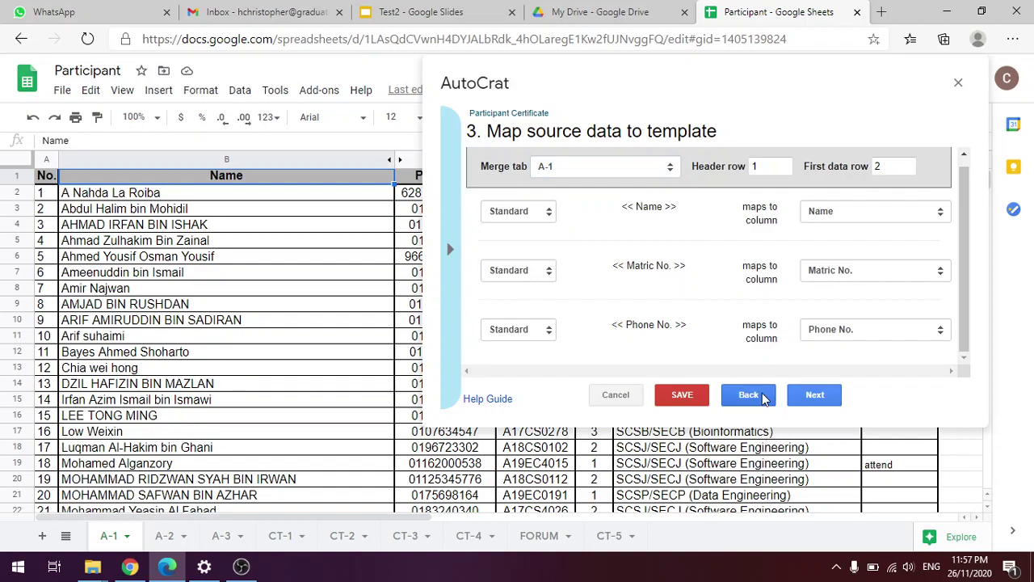
drag(629, 91, 349, 137)
click(329, 213)
click(293, 245)
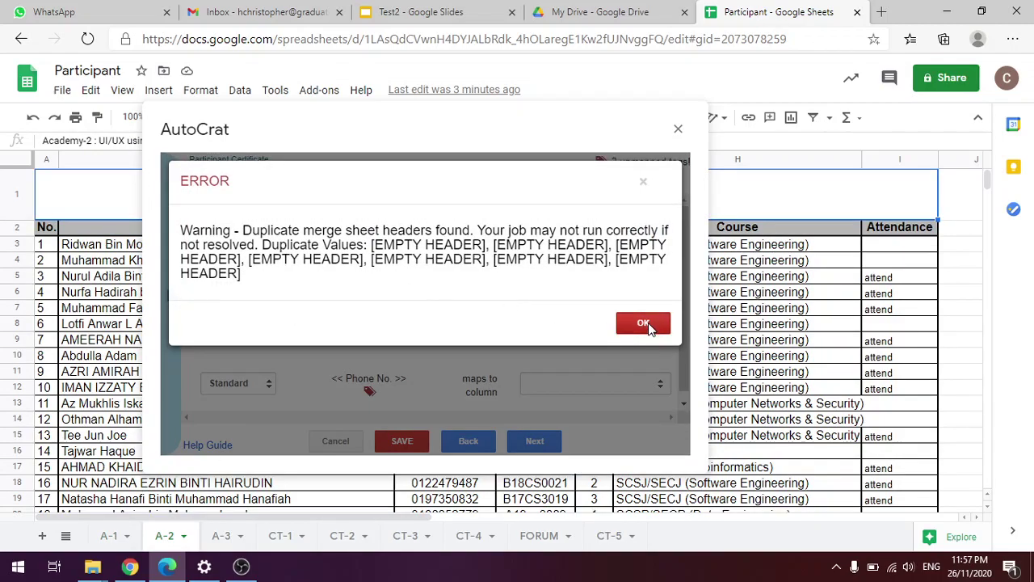
click(652, 324)
drag(518, 131, 714, 209)
click(221, 535)
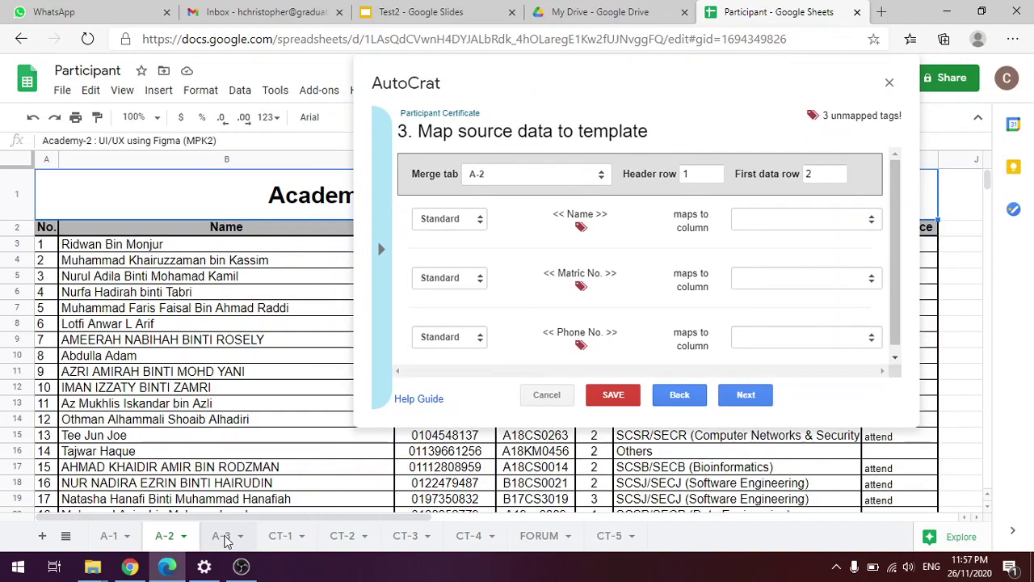
click(164, 538)
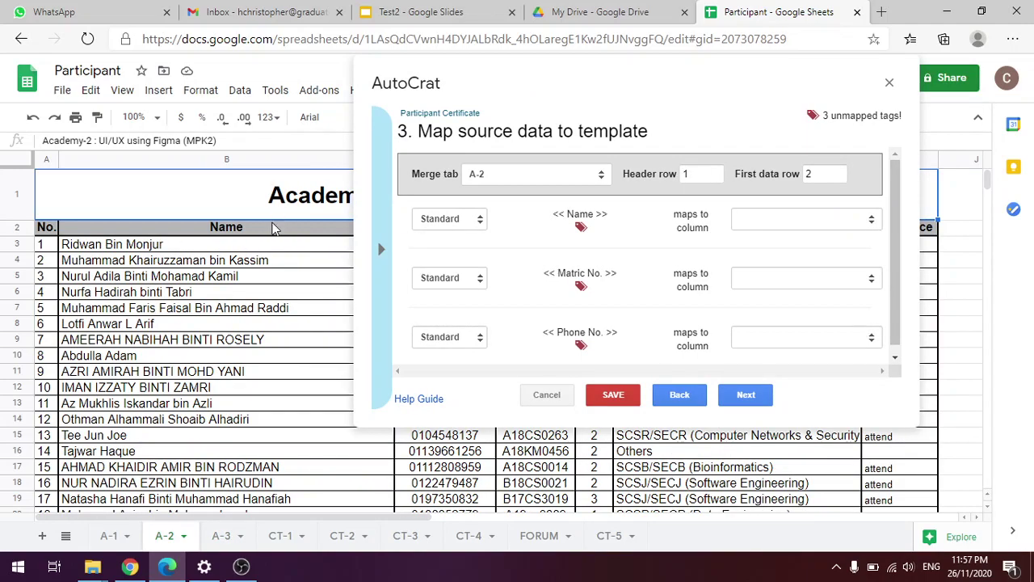
- Set the merge tab back to A-1 and display the A-1 sheet behind the dialog
click(467, 183)
click(485, 194)
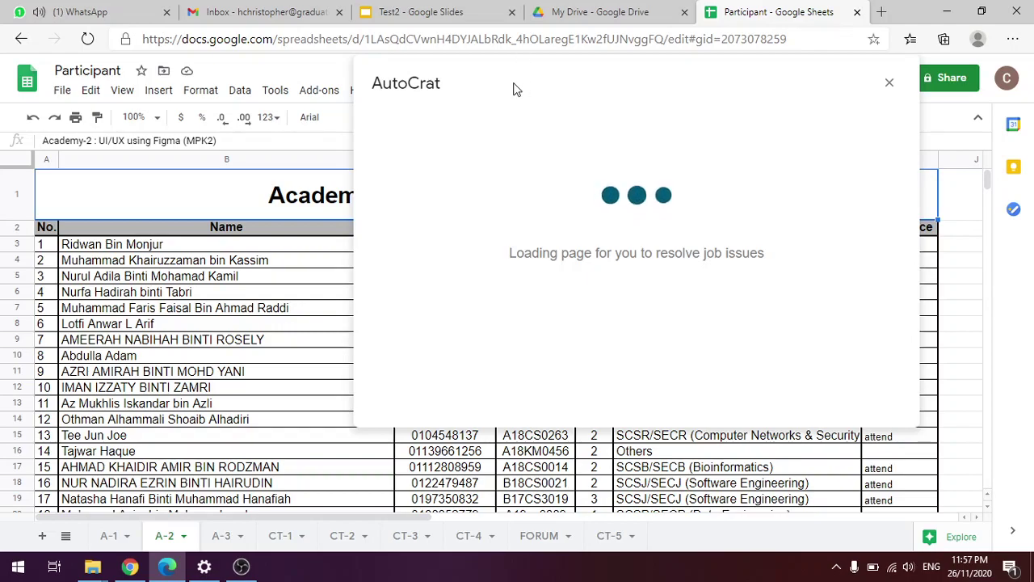
drag(521, 84, 357, 138)
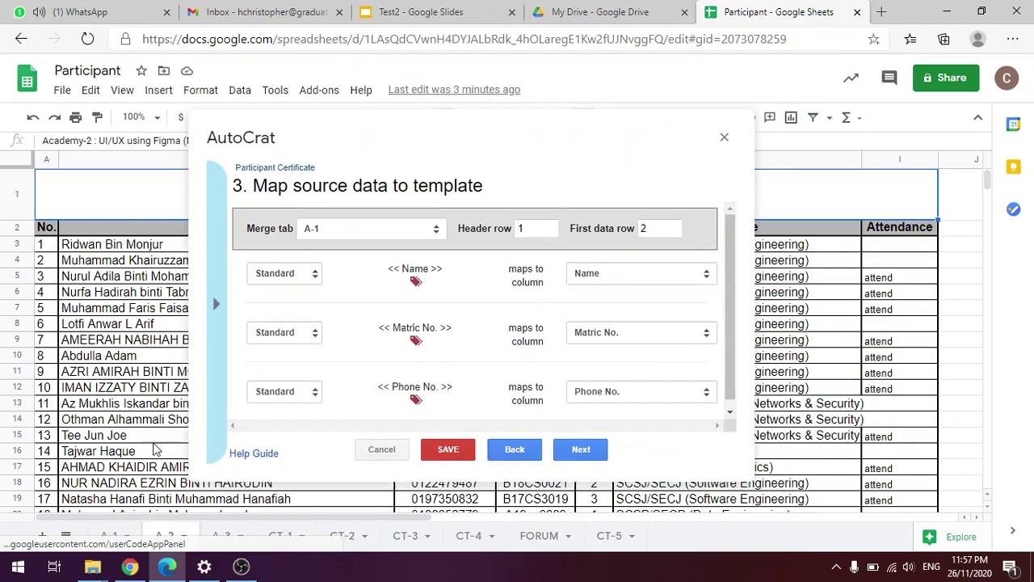
click(107, 542)
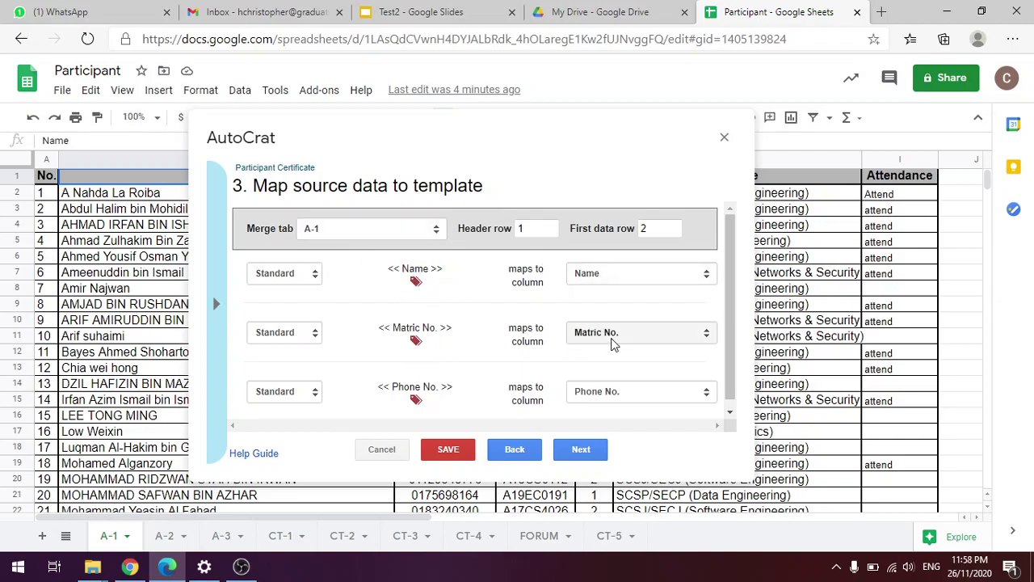
- Compare the Name, Matric No. and Phone No. placeholders on the Test2 slide with the tags in the job's mapping
click(485, 11)
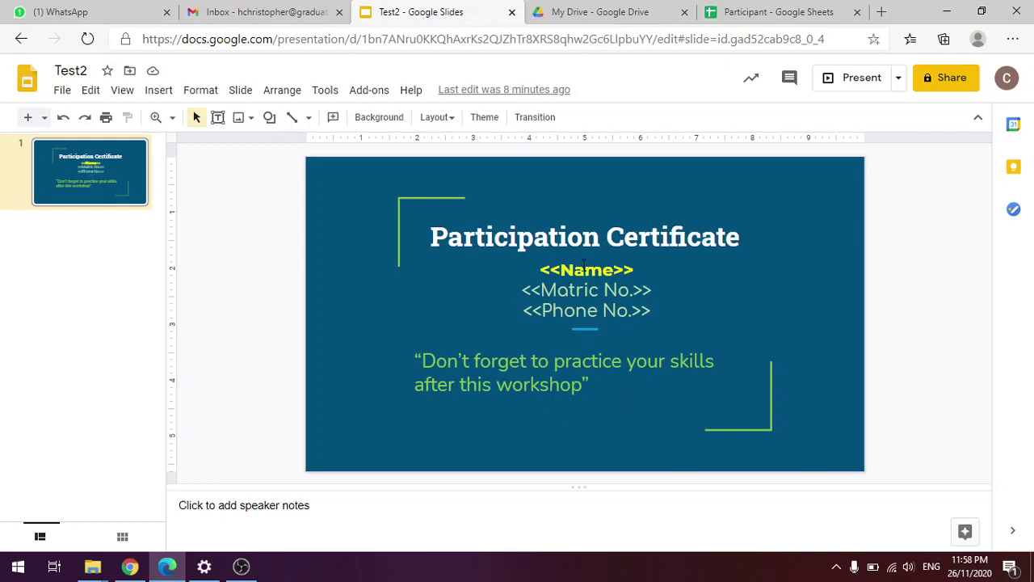
double_click(623, 267)
click(759, 12)
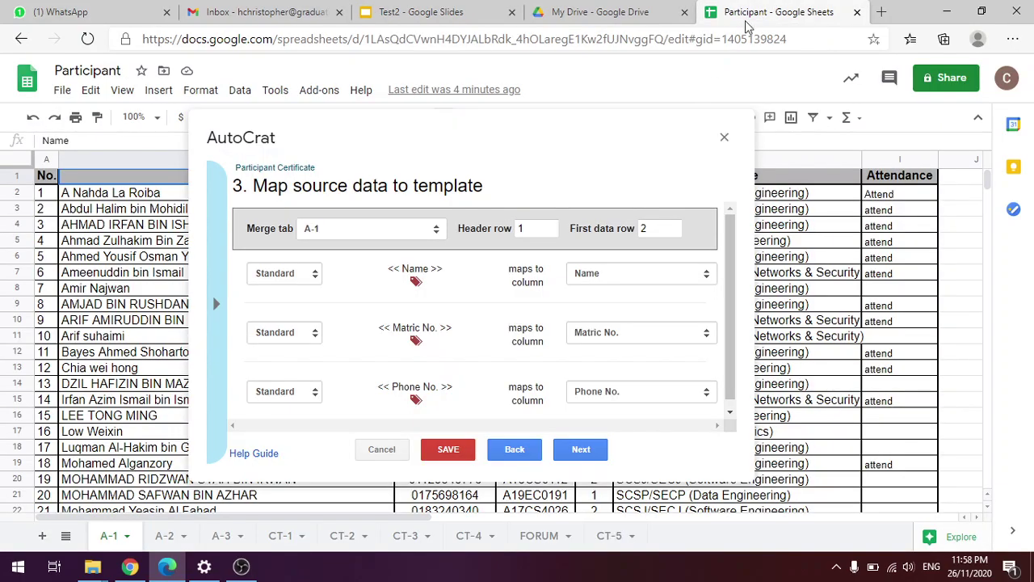
triple_click(423, 269)
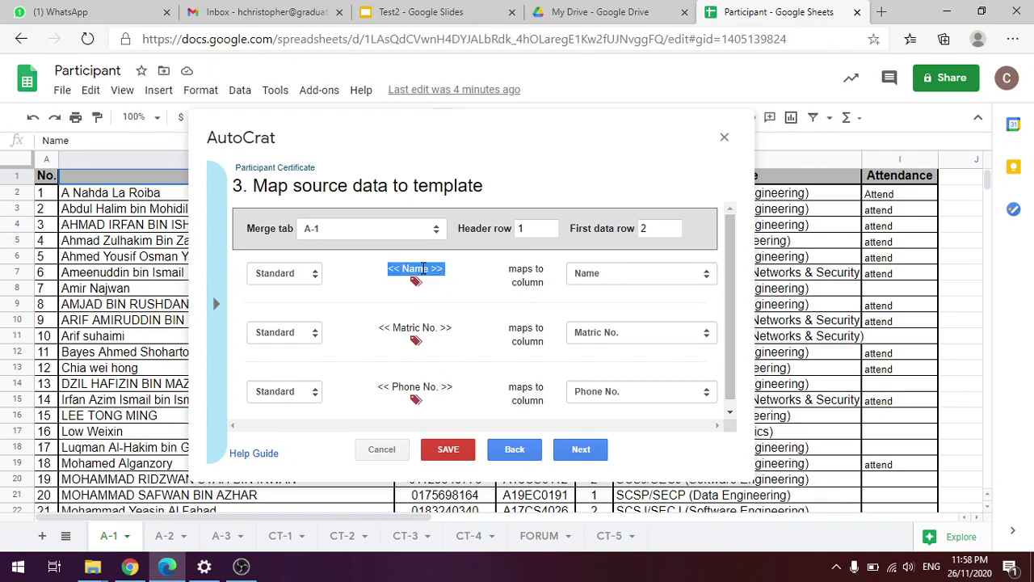
click(428, 341)
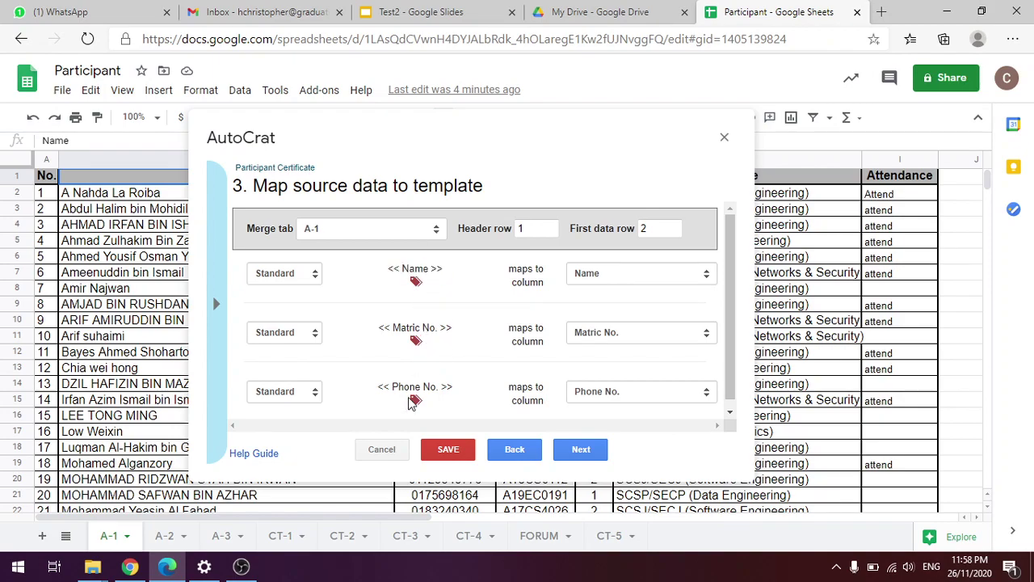
click(474, 14)
click(653, 290)
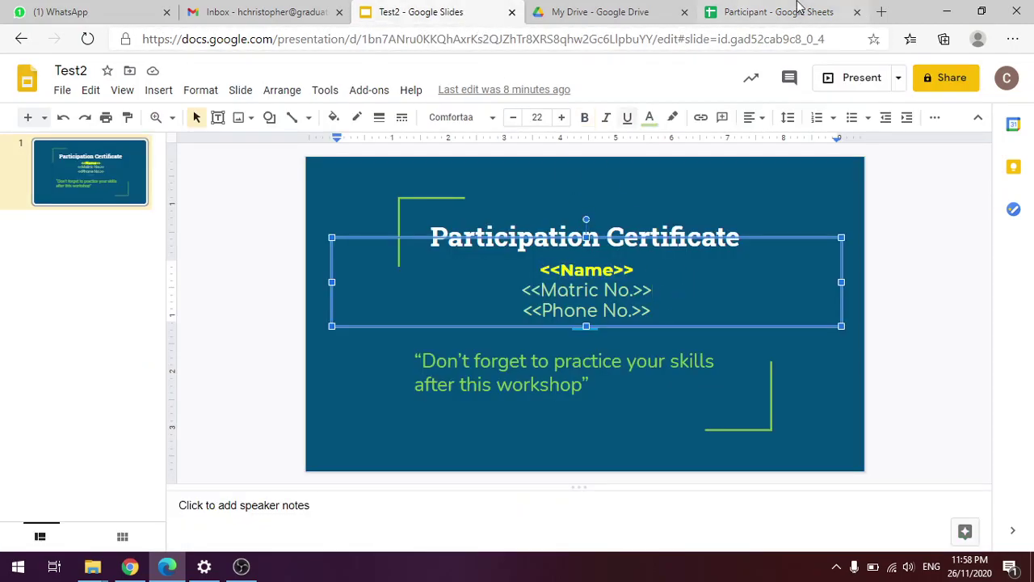
click(771, 13)
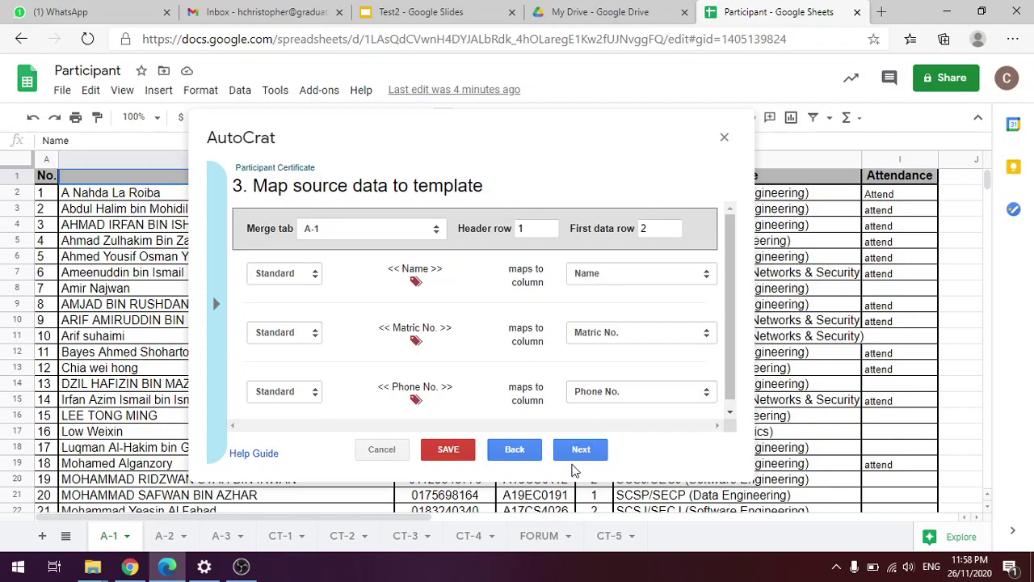
- Continue to the file settings and set the file name to "Participation Certificate <<Name>>", copying the Name tag from the list of available tags
click(608, 454)
click(352, 236)
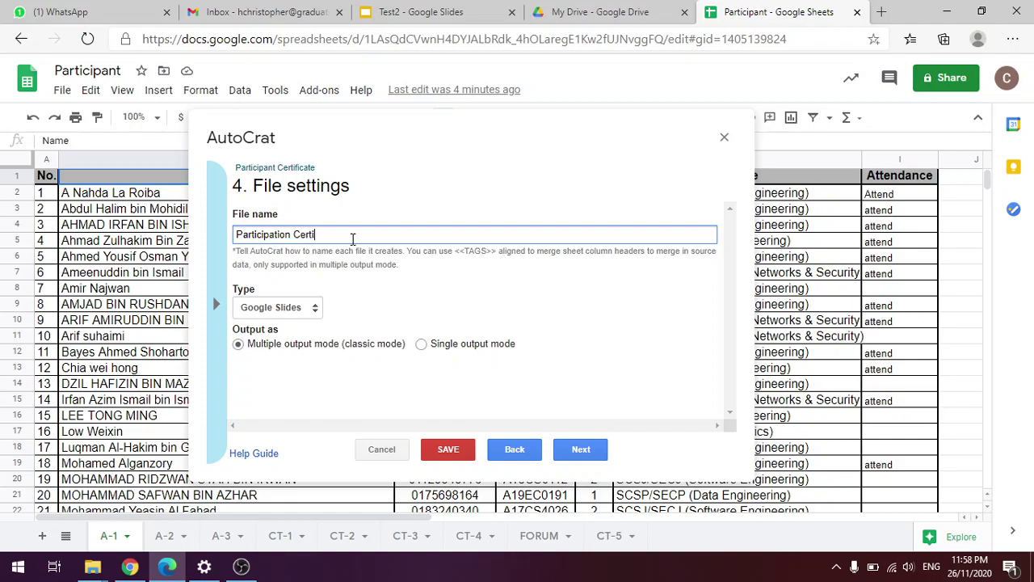
text(te)
click(218, 274)
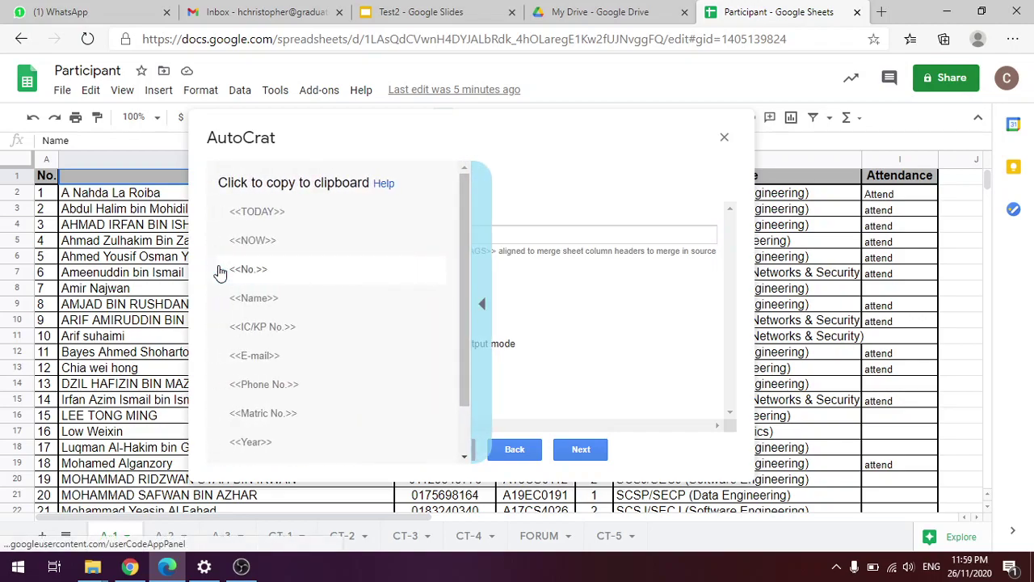
click(273, 299)
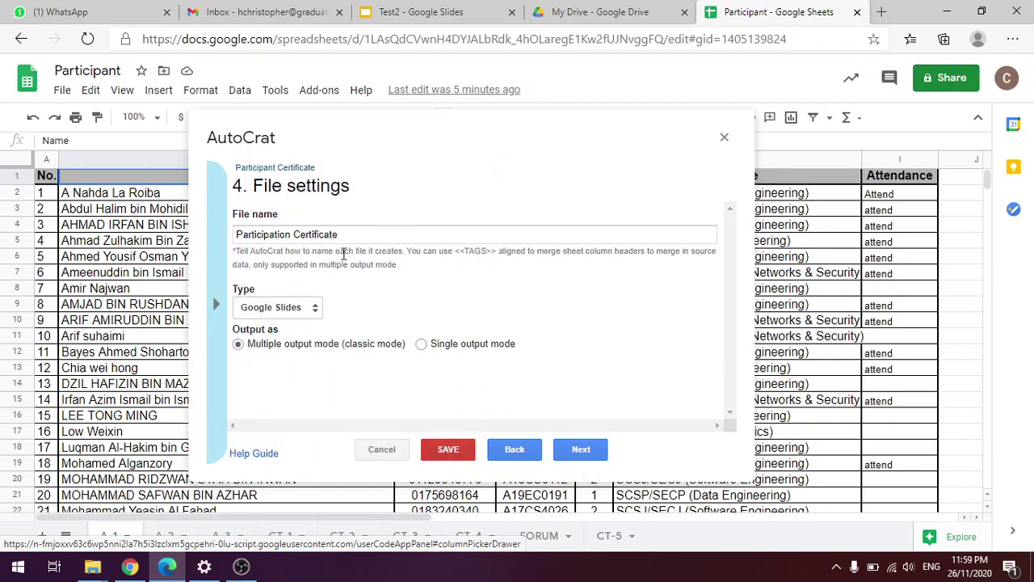
click(348, 235)
text(<<Name>>)
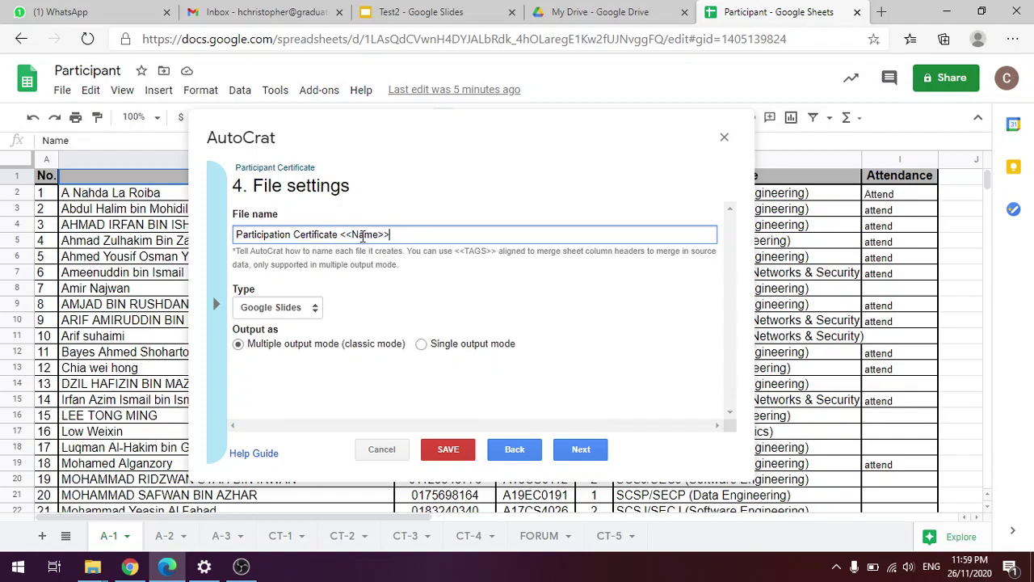
drag(388, 235, 345, 236)
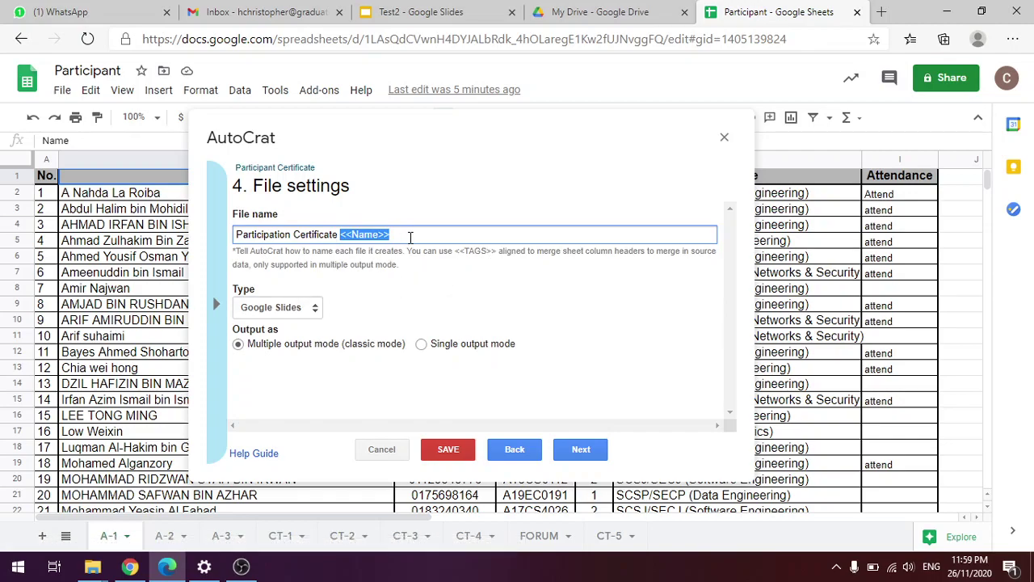
click(453, 227)
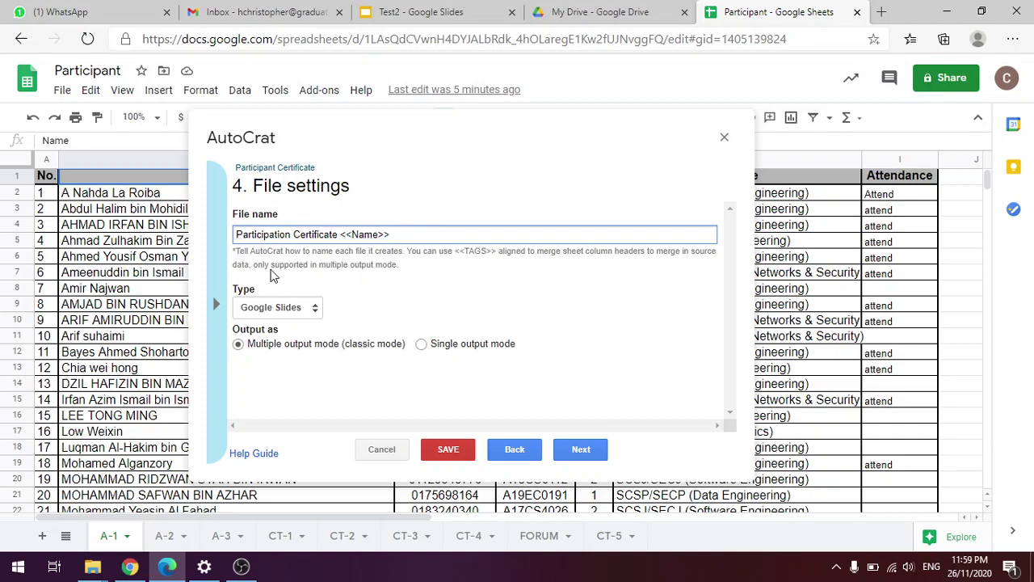
click(227, 277)
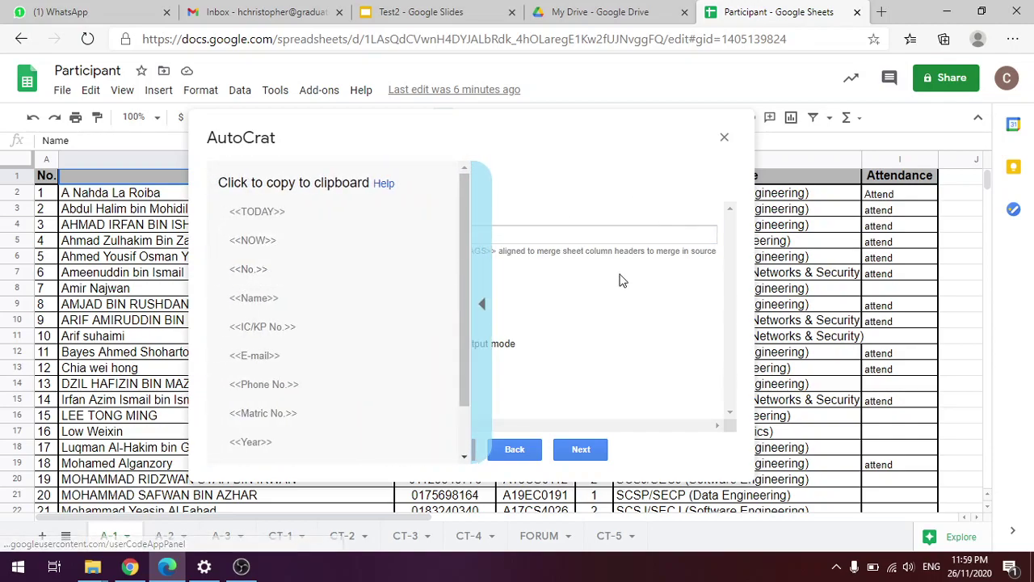
click(486, 300)
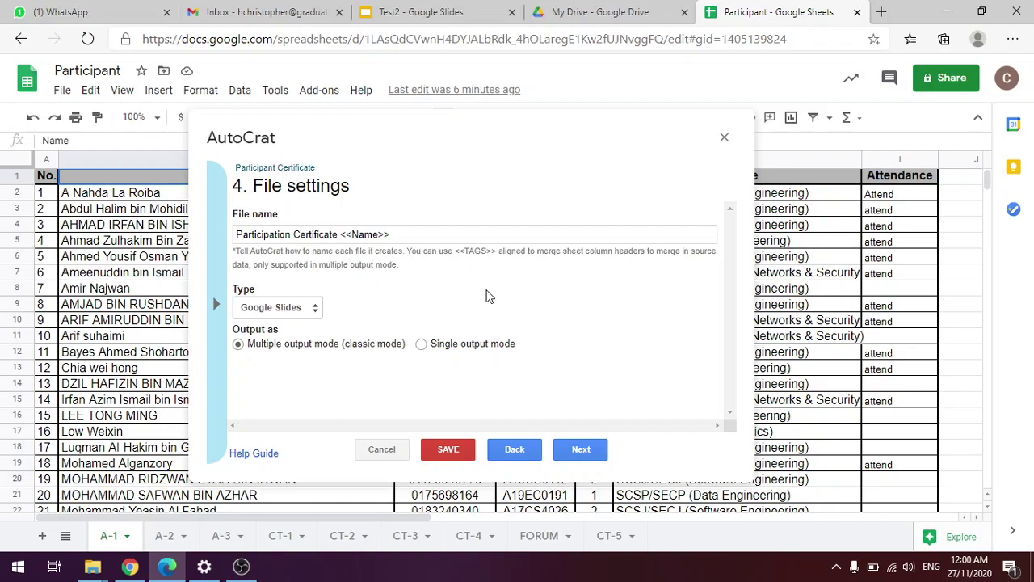
- Move the file settings dialog off the Name column and append the <<Matric No.>> tag to the file name after <<Name>>
drag(372, 134, 704, 154)
drag(595, 146, 478, 139)
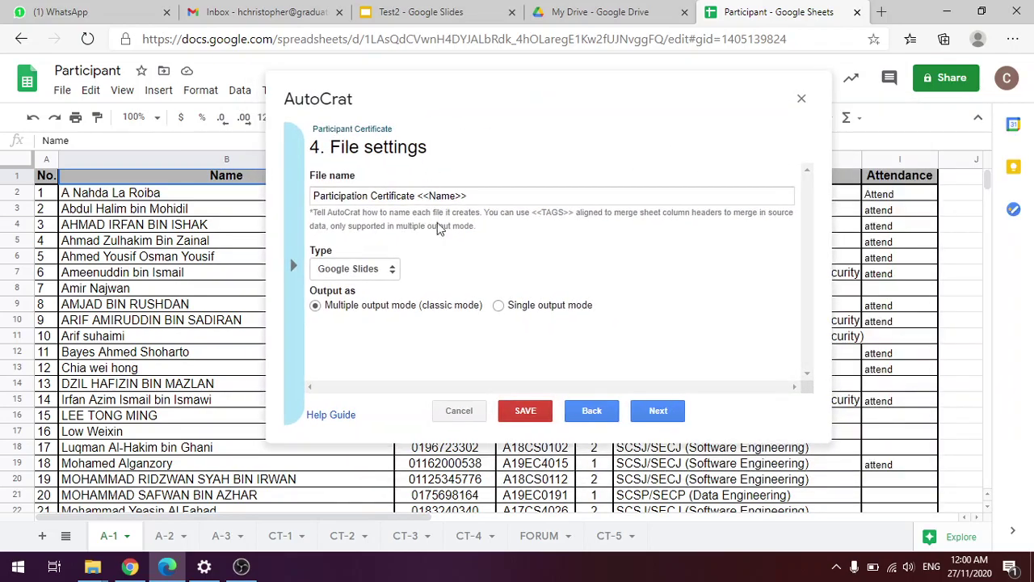
click(479, 202)
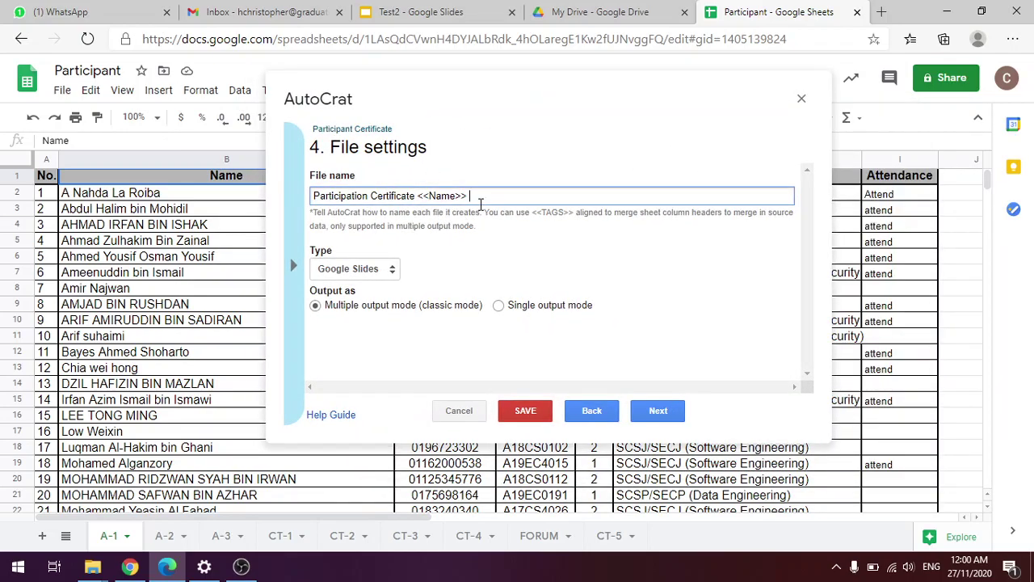
drag(470, 196, 418, 190)
key(ctrl+c)
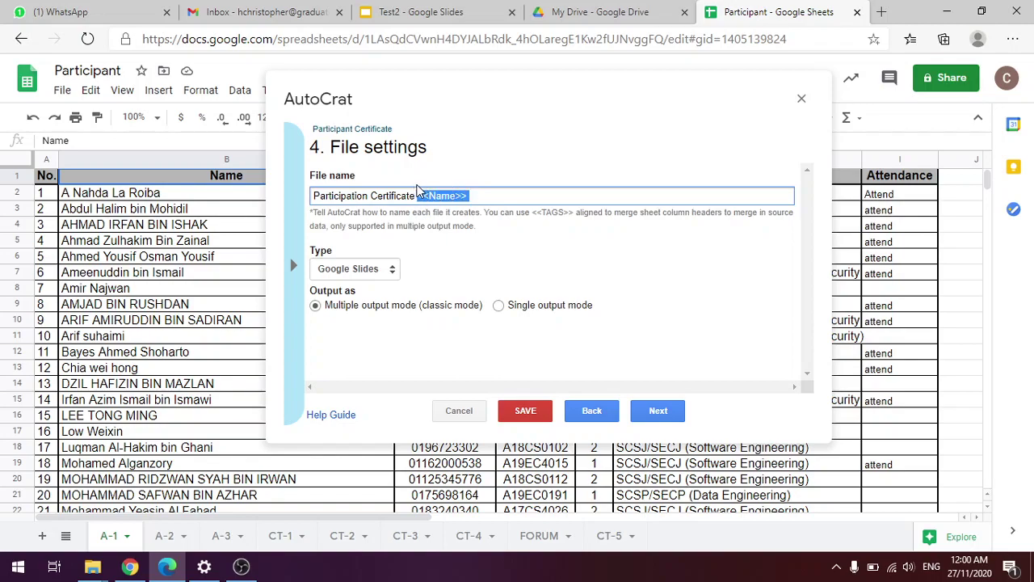
click(478, 199)
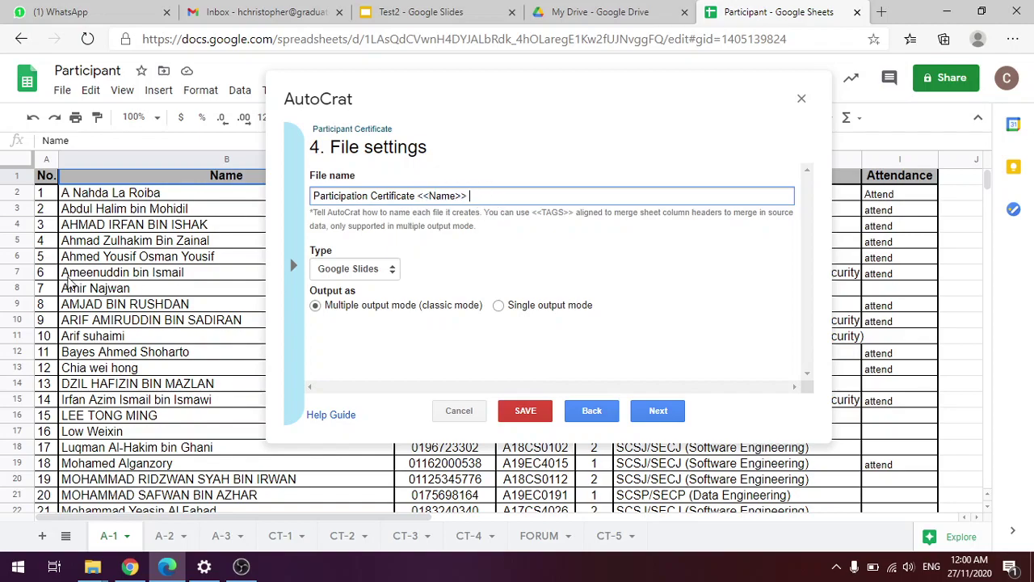
click(295, 265)
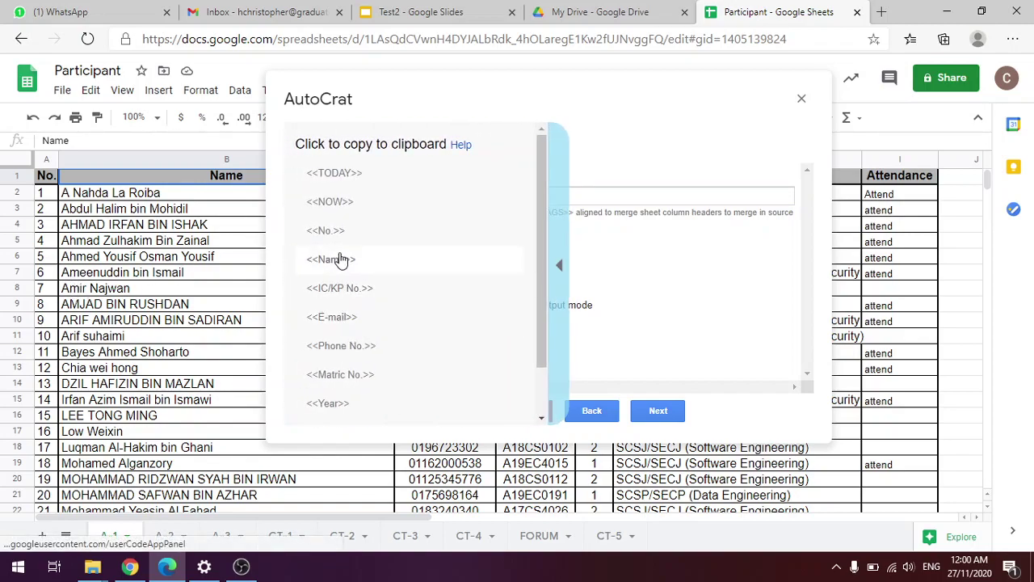
scroll(356, 335, down, 1)
click(353, 330)
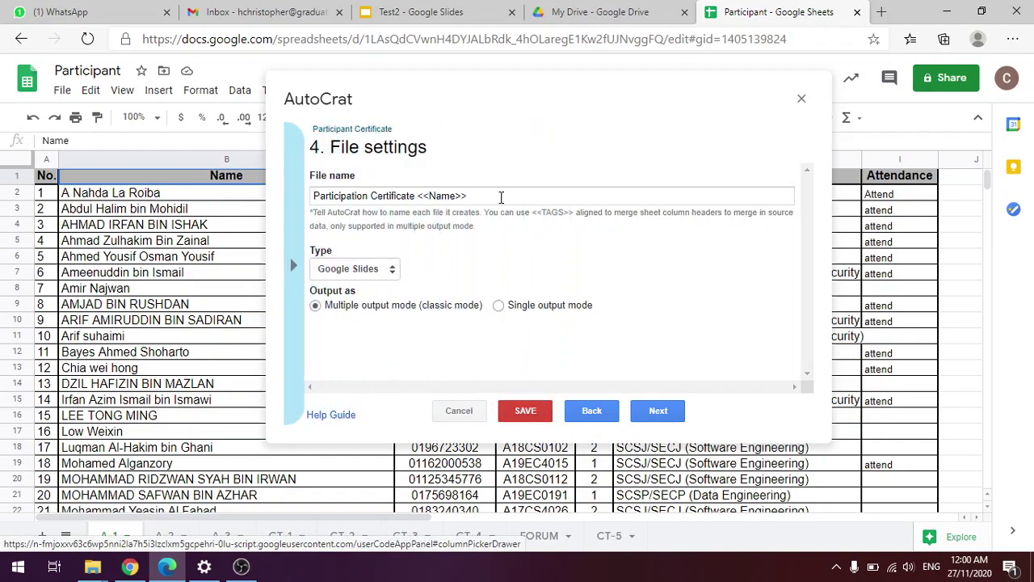
click(483, 196)
text(<<Matric No.>>)
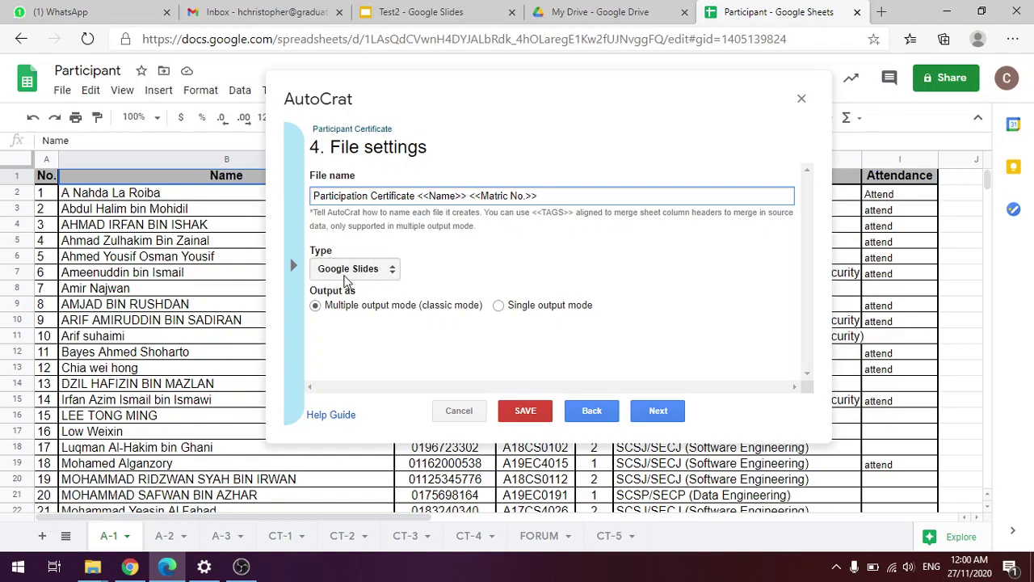
- Check the Test2 certificate template slide, then set the job's output file type to PDF
click(449, 12)
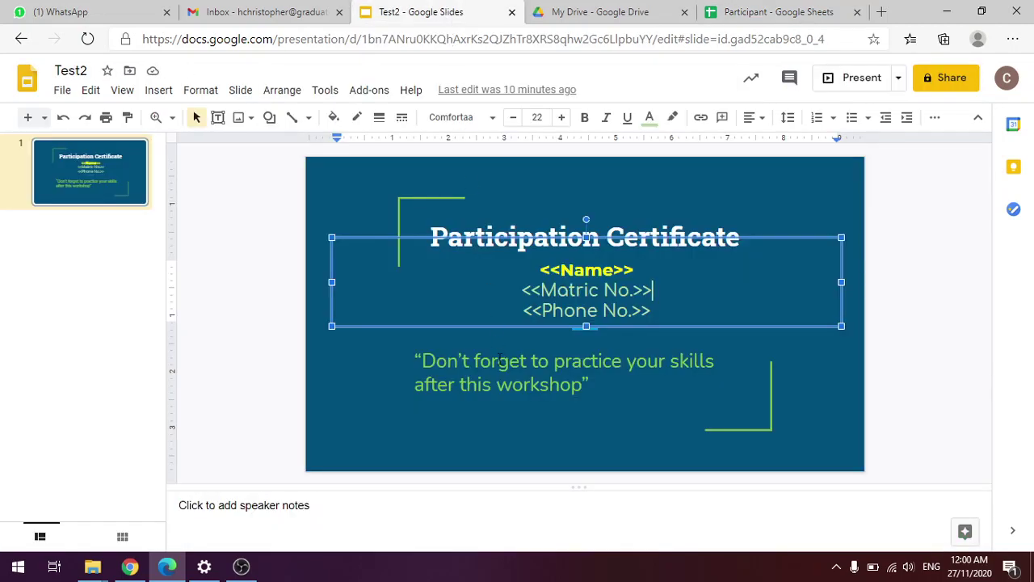
click(736, 376)
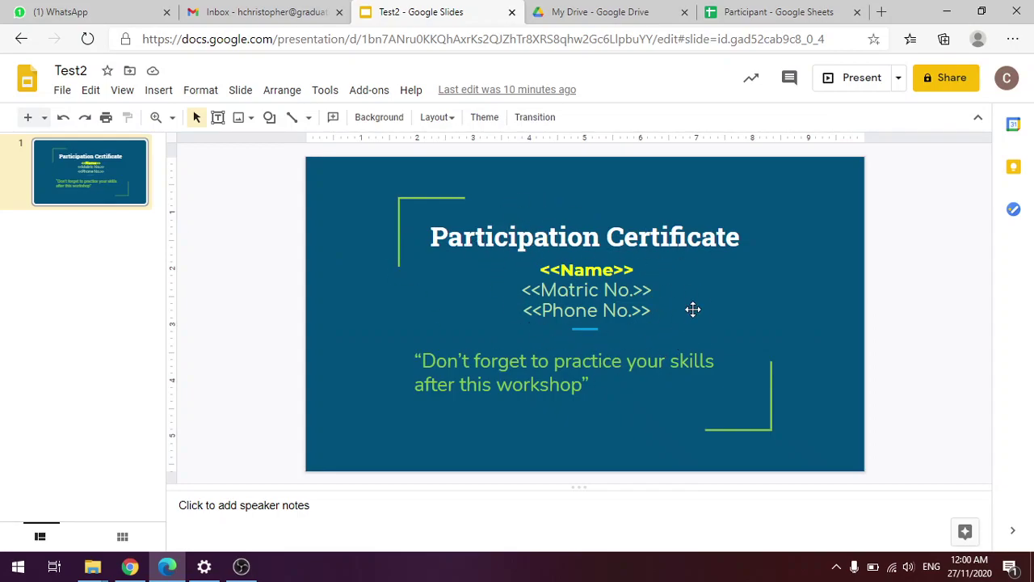
click(756, 11)
click(382, 269)
click(359, 301)
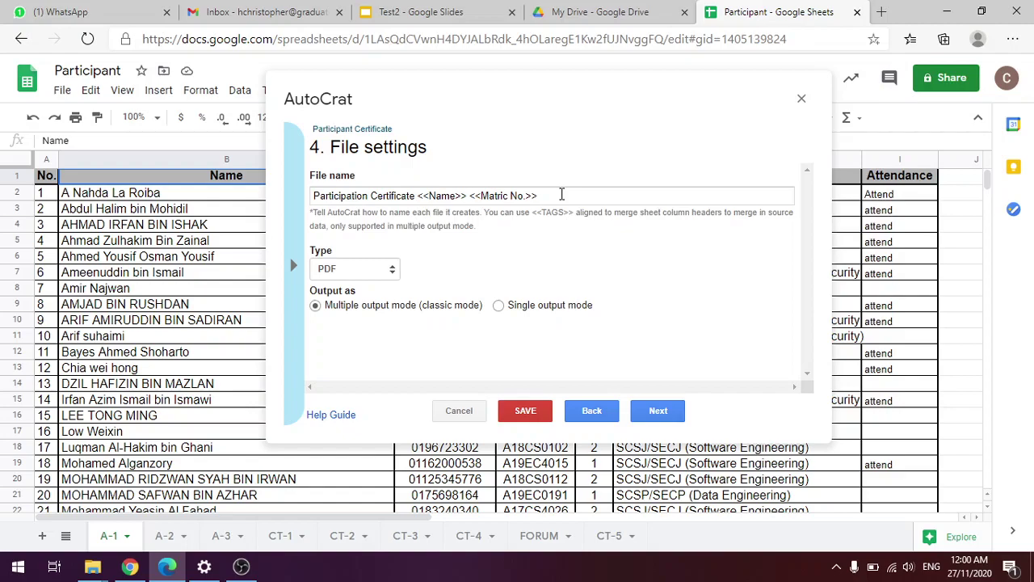
- Delete the <<Name>> and <<Matric No.>> tags from the file name, keeping only "Participation Certificate"
drag(314, 196, 417, 196)
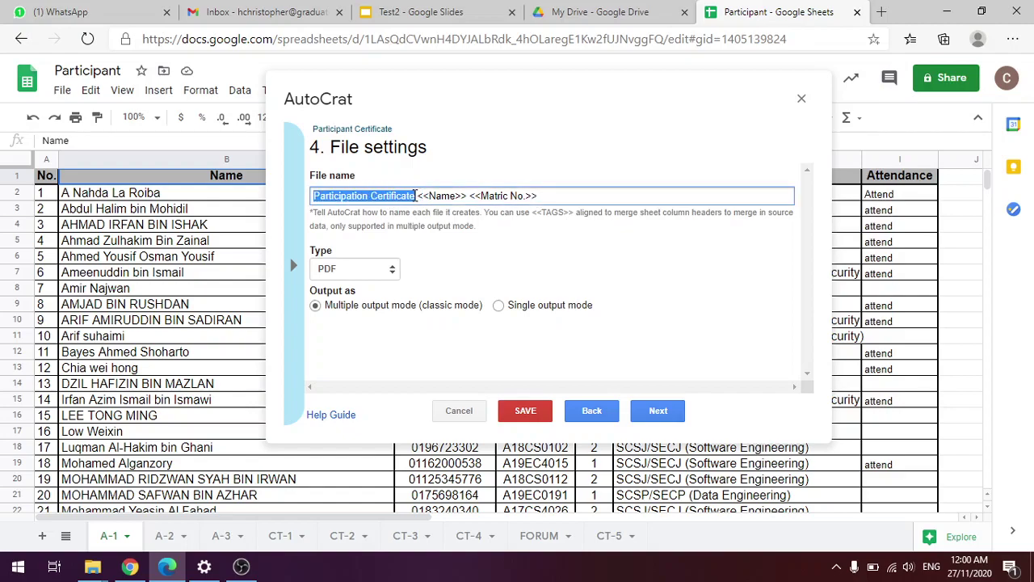
drag(415, 196, 458, 195)
click(428, 195)
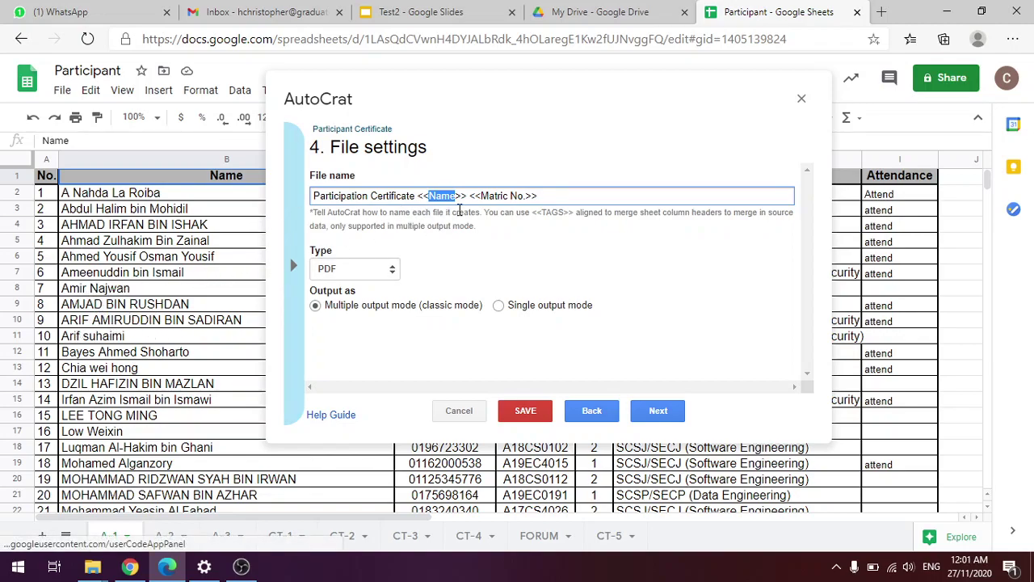
click(535, 194)
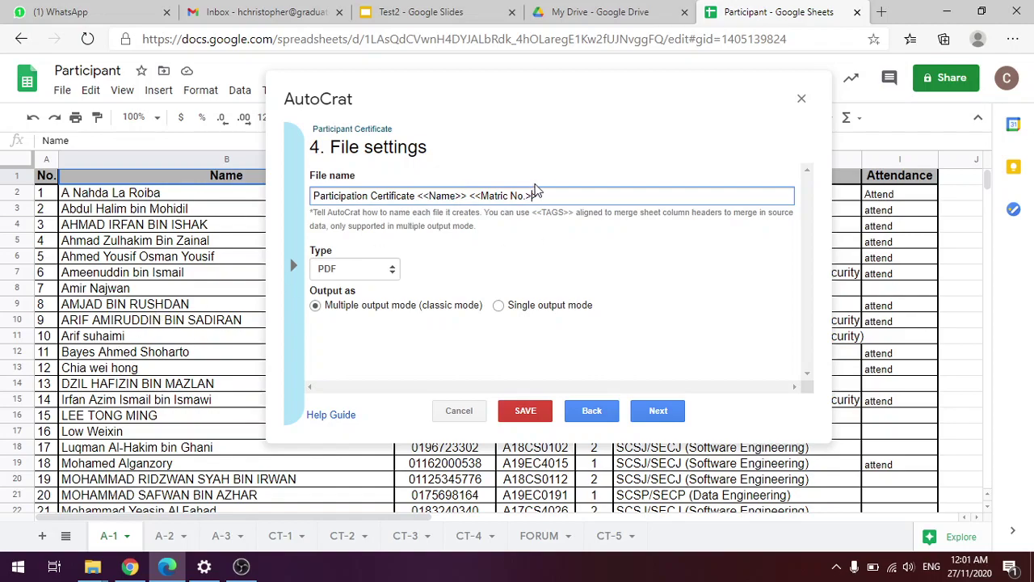
drag(554, 196, 419, 198)
key(BackSpace)
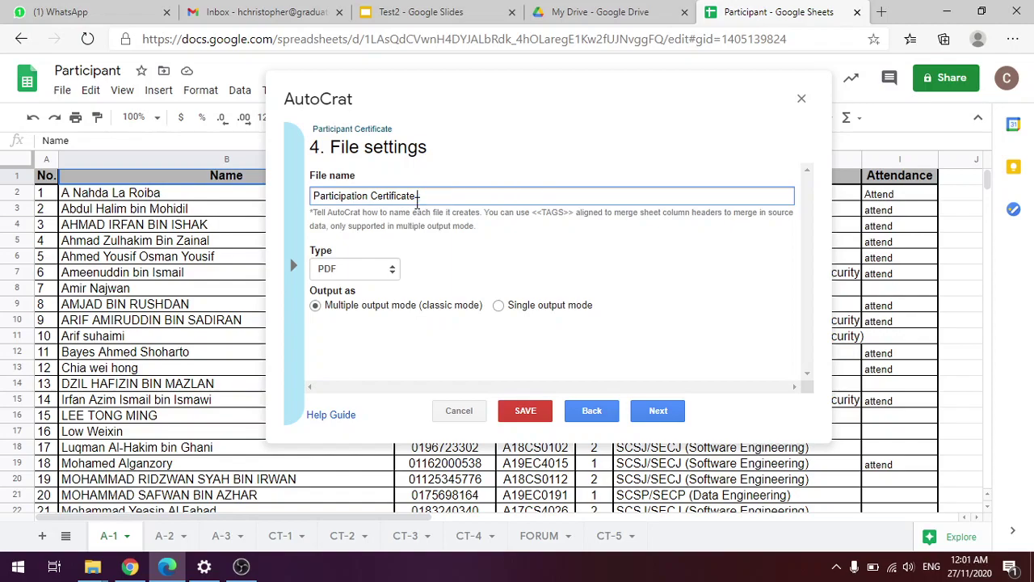
- Copy the Name tag from the available tags and add <<Name>> after "Participation Certificate" in the file name
click(465, 227)
click(429, 195)
click(296, 236)
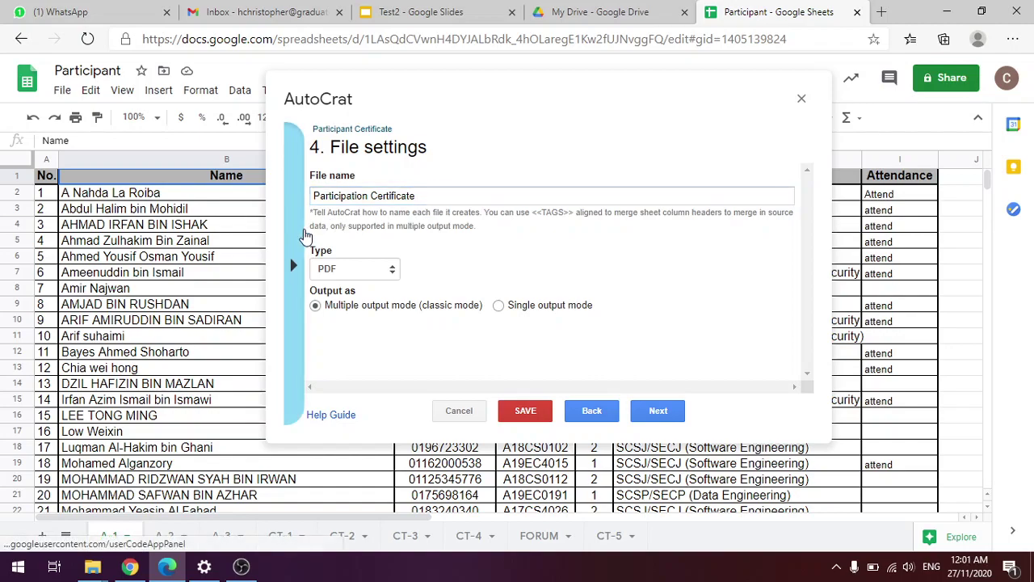
click(365, 213)
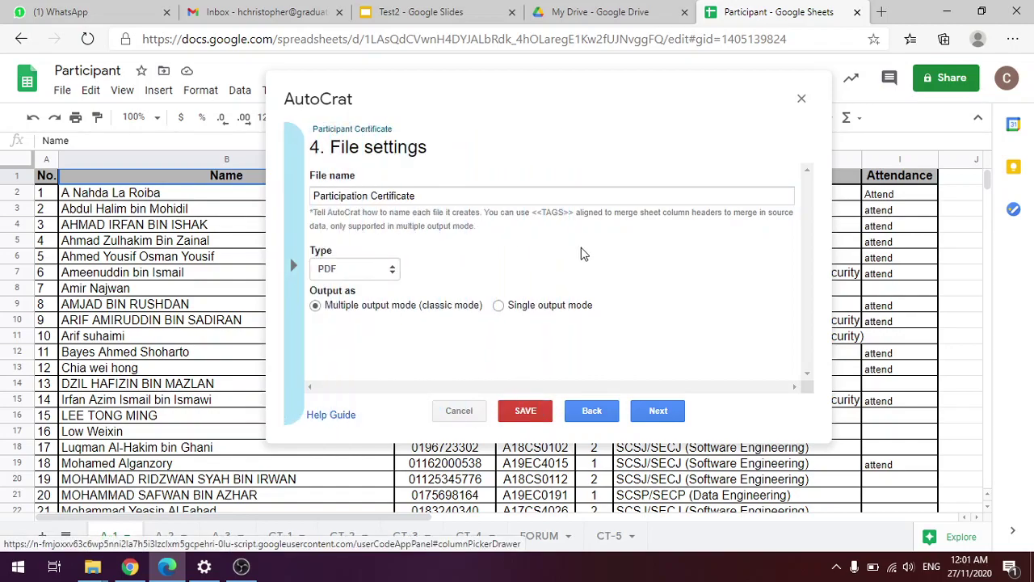
click(445, 198)
key(ctrl+v)
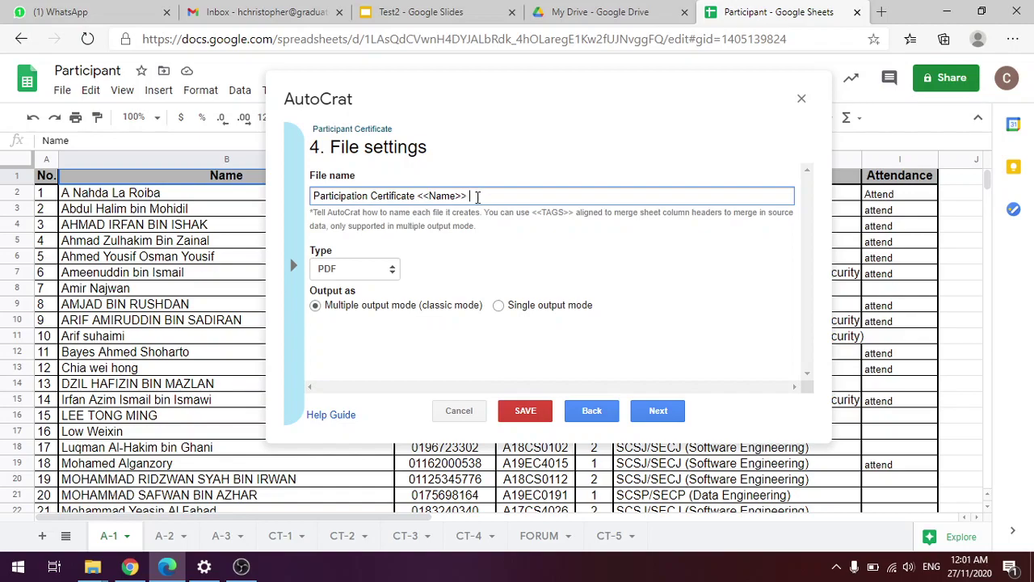
- Complete the file name as "Participation Certificate <<Name>> <<Matric No.>>" using the Matric No. tag, and recheck the list of available tags
click(294, 265)
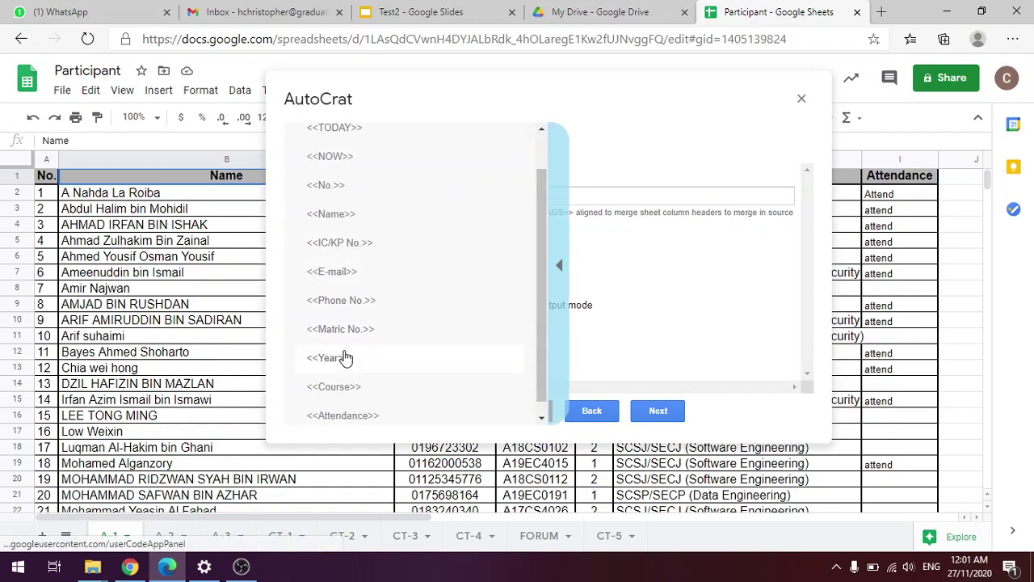
click(363, 329)
click(518, 201)
text(<<Matric No.>>)
drag(553, 199, 418, 199)
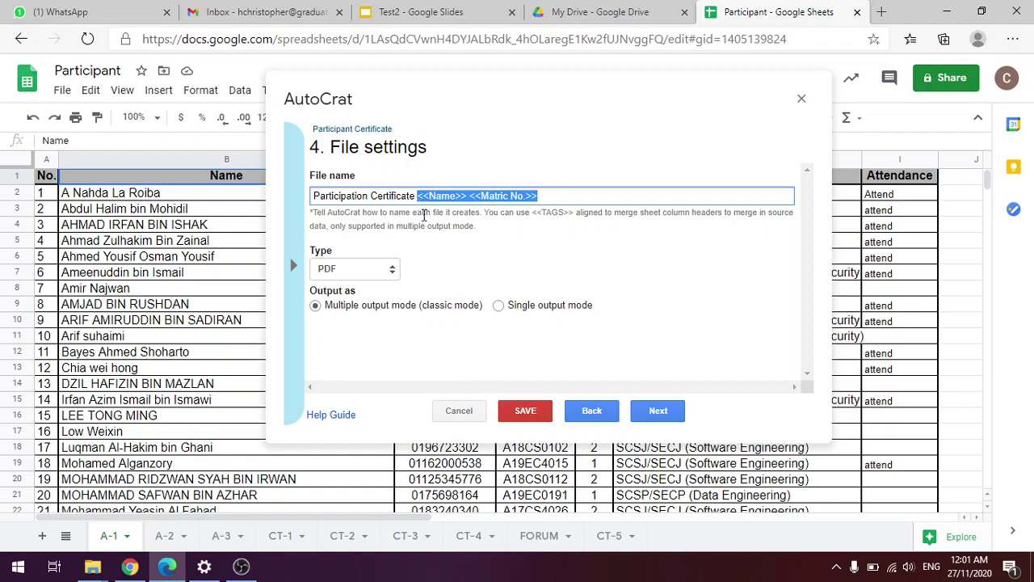
click(536, 229)
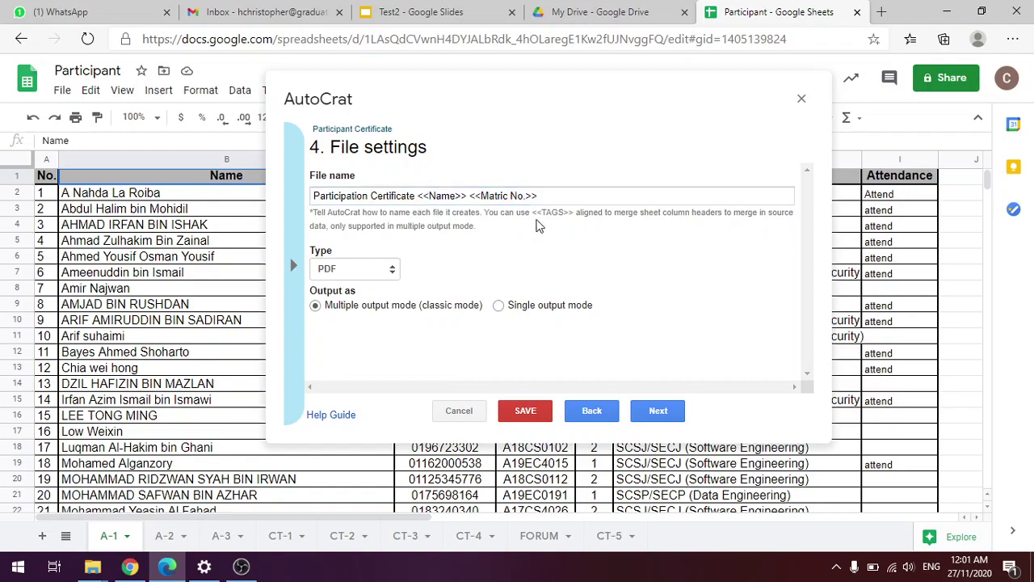
click(563, 193)
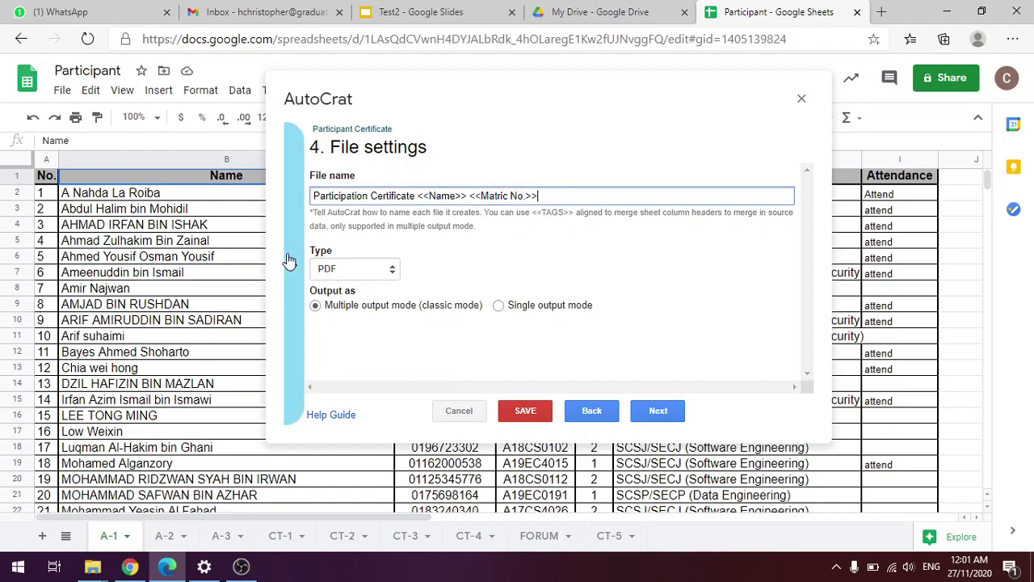
click(292, 264)
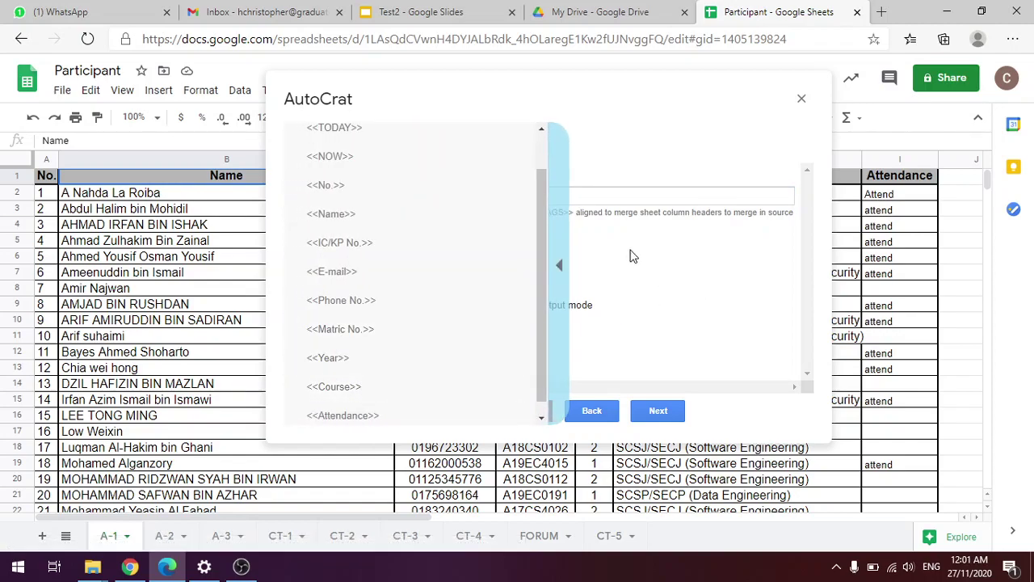
click(562, 260)
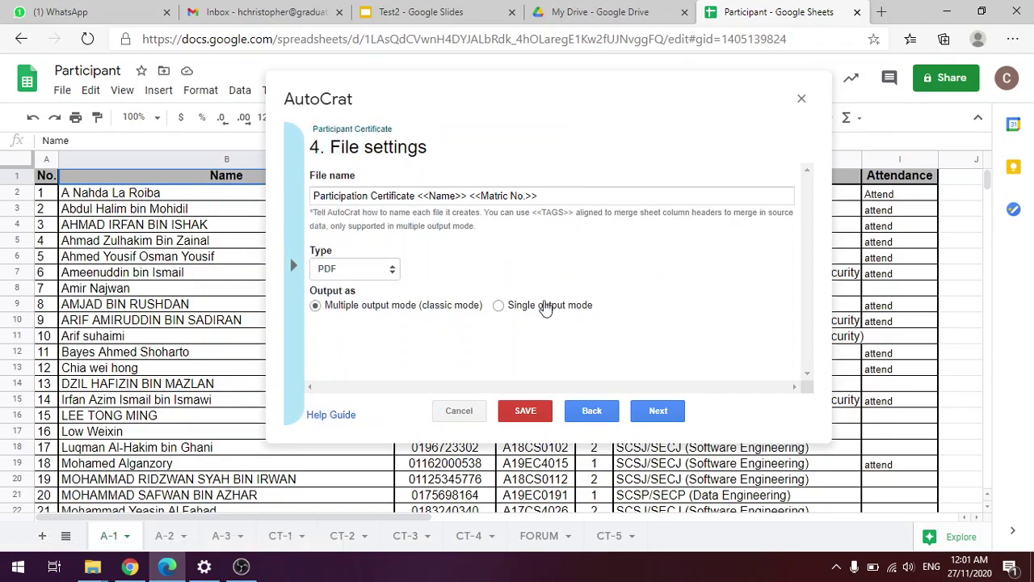
- Switch the output file type to Google Slides and back to PDF
click(341, 271)
click(368, 271)
click(365, 271)
click(362, 286)
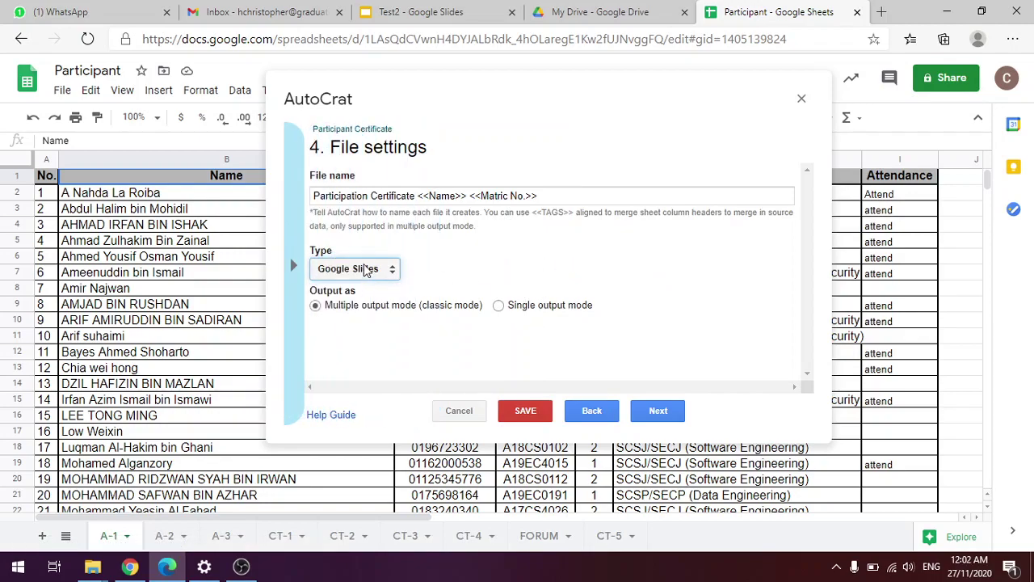
click(366, 269)
click(358, 298)
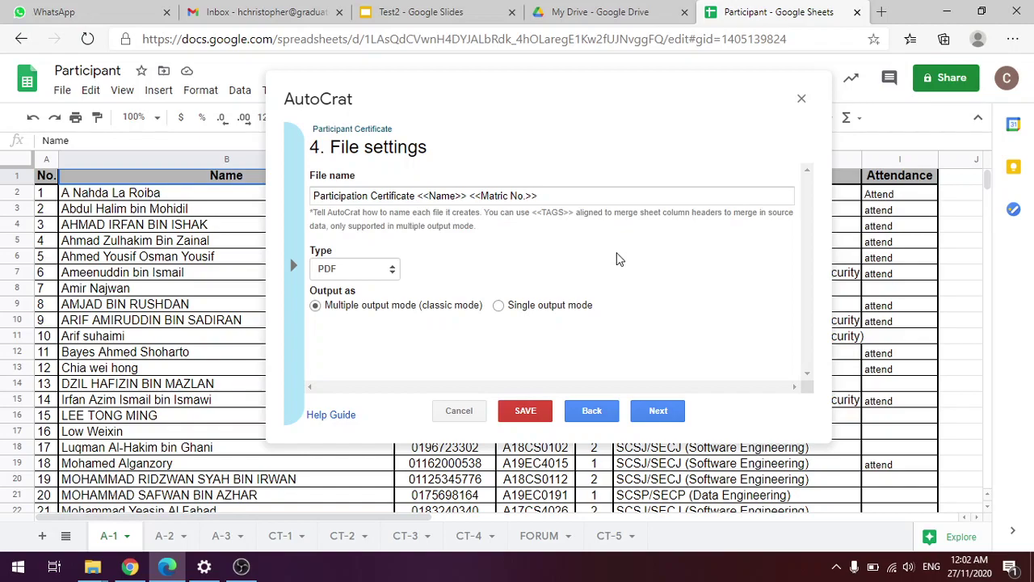
- Continue to the destination folder settings and choose the Certificate1 folder for the merged certificates
click(661, 411)
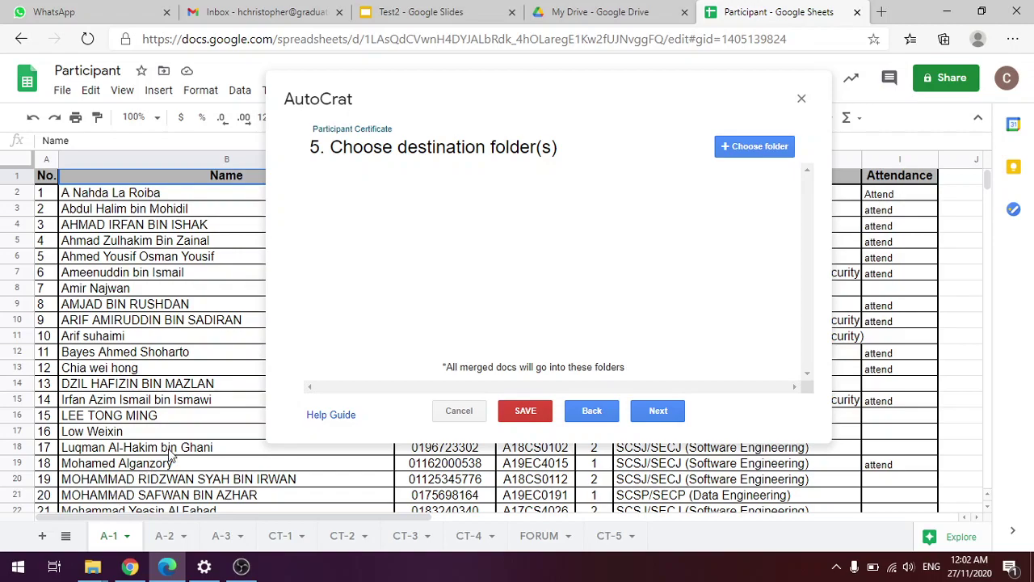
click(752, 148)
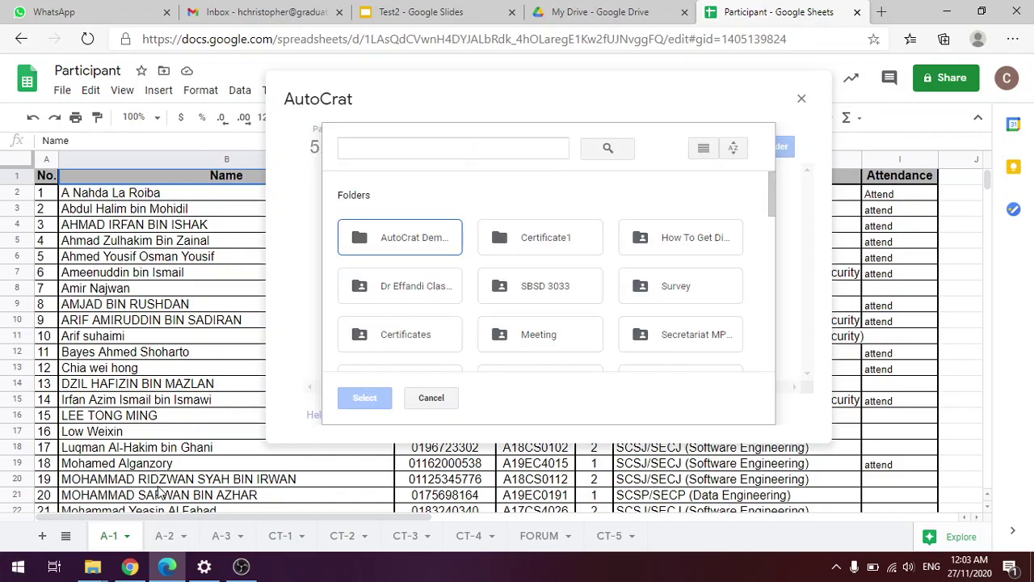
click(543, 246)
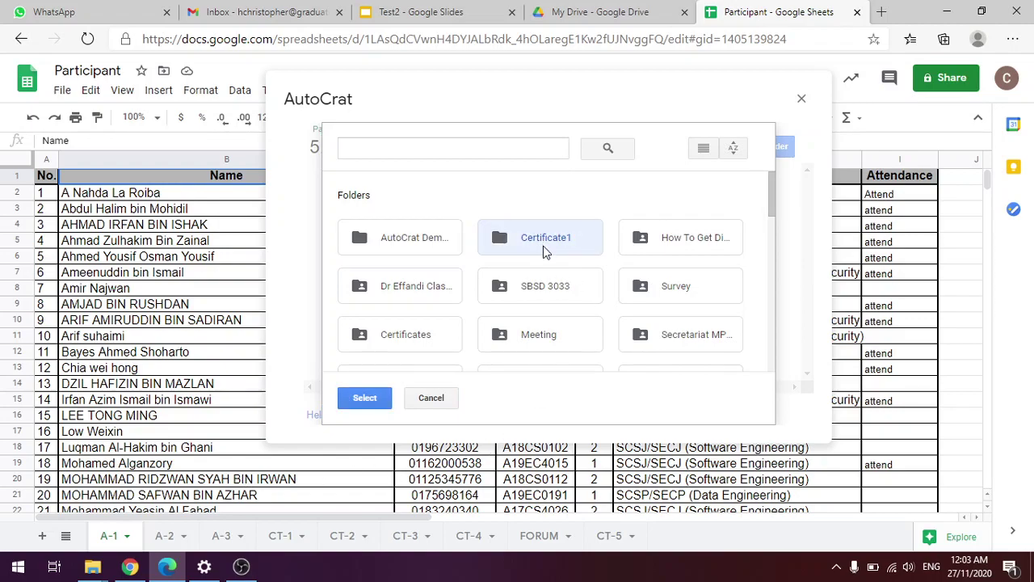
click(364, 398)
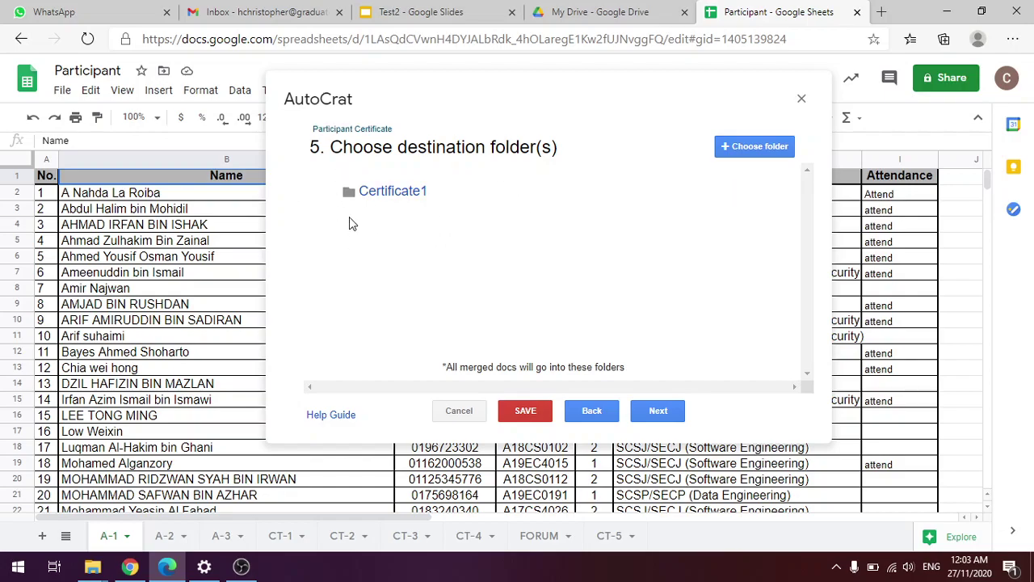
- Look through the participant list, then skip the optional dynamic folder reference and continue to the merge condition settings
scroll(129, 437, down, 3)
scroll(130, 438, down, 3)
scroll(139, 374, up, 6)
scroll(105, 341, down, 5)
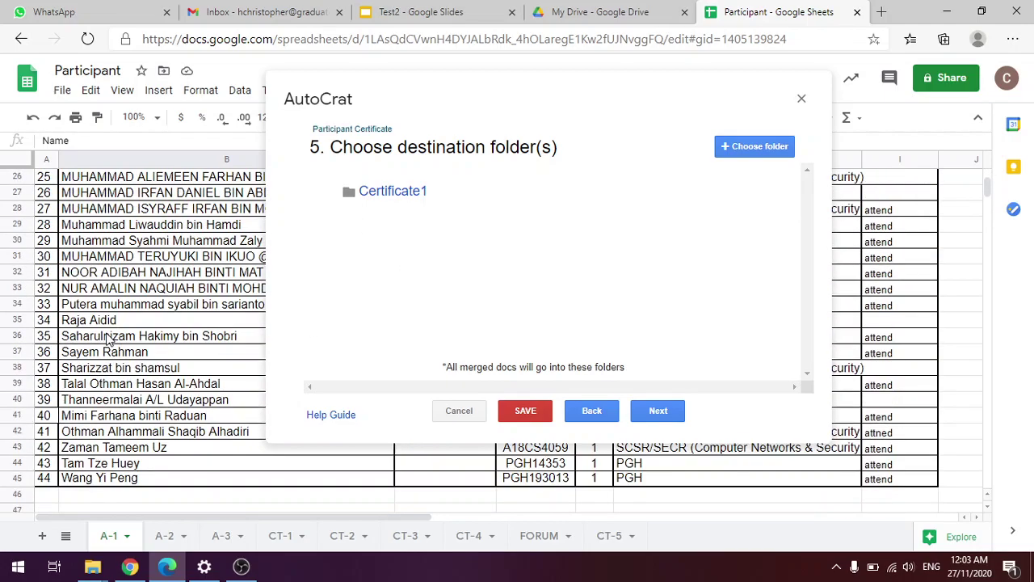
scroll(105, 341, up, 5)
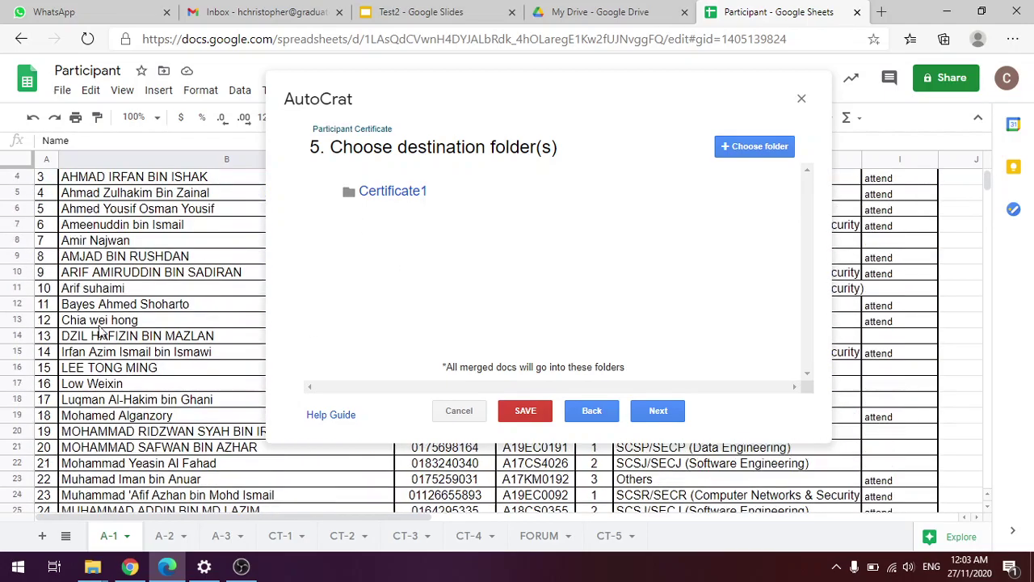
click(661, 411)
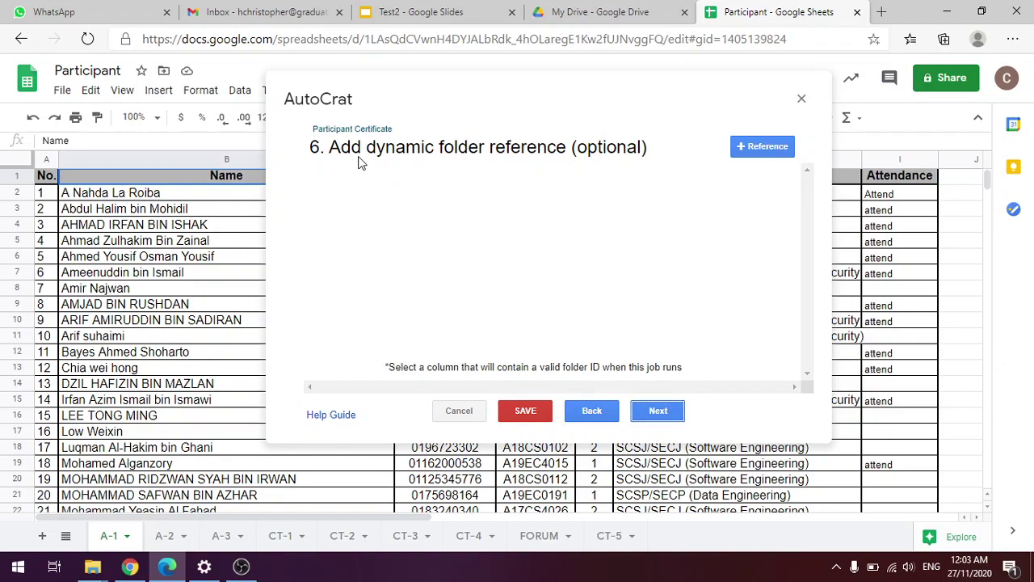
click(659, 410)
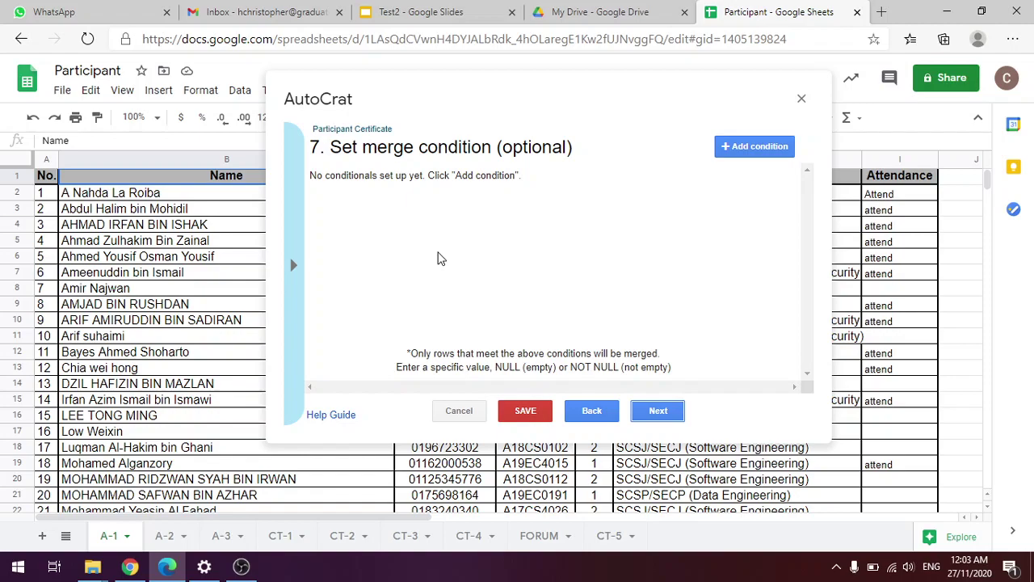
- Move the merge condition dialog aside and examine the filled and empty cells in the A-1 sheet's Attendance column
drag(521, 96, 403, 132)
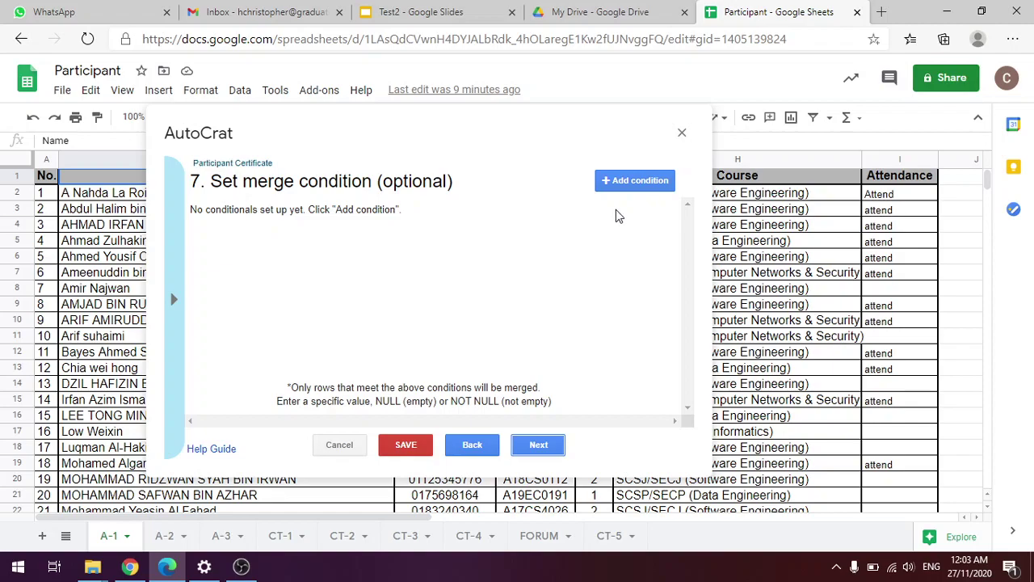
drag(404, 70, 944, 219)
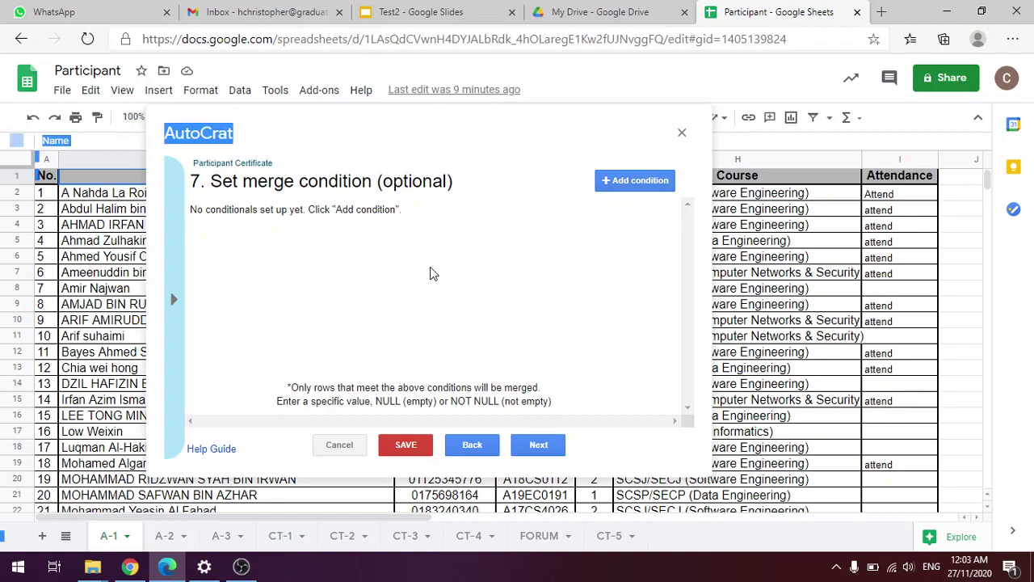
click(913, 196)
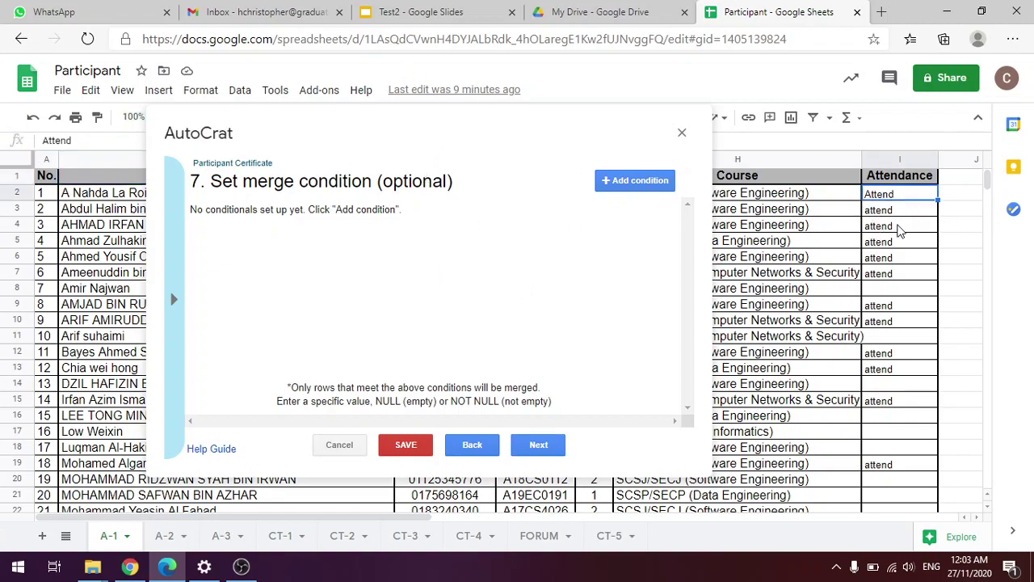
click(896, 212)
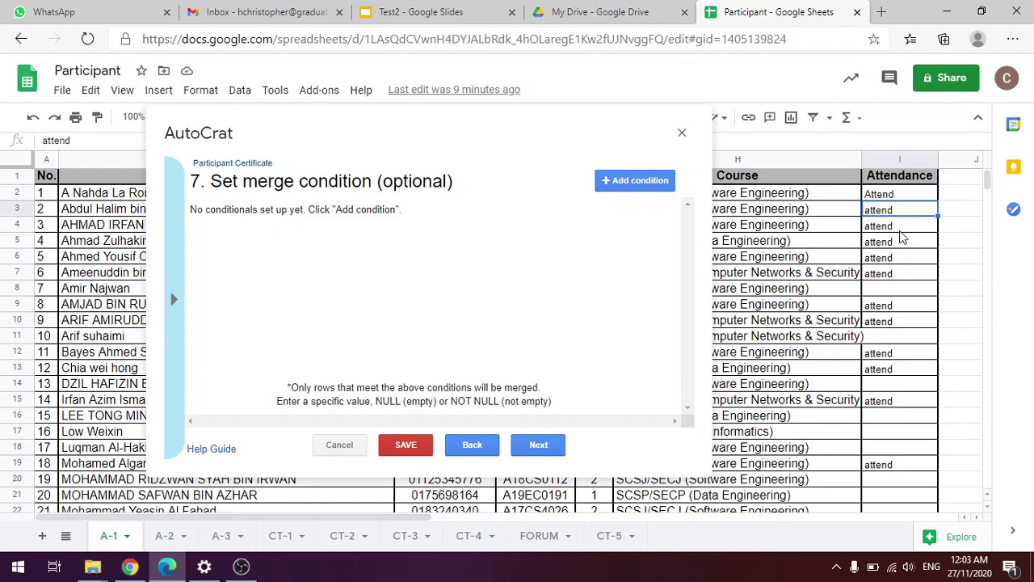
click(899, 292)
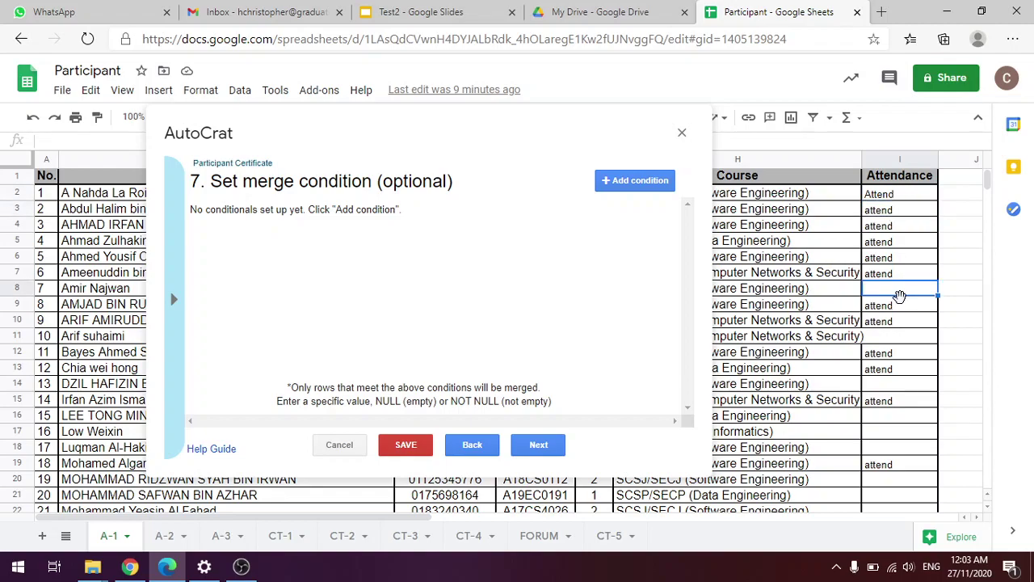
scroll(899, 299, down, 2)
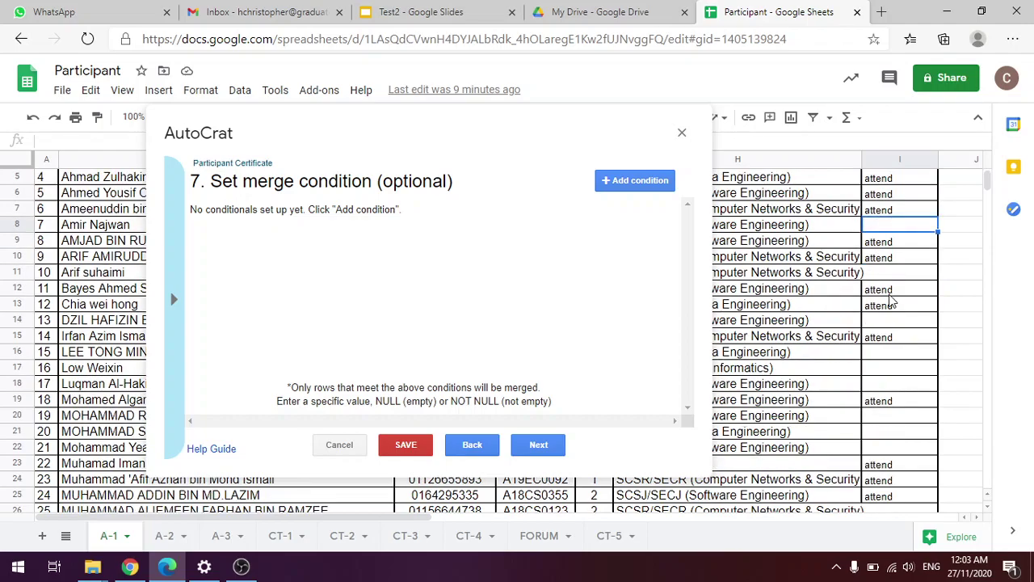
click(881, 323)
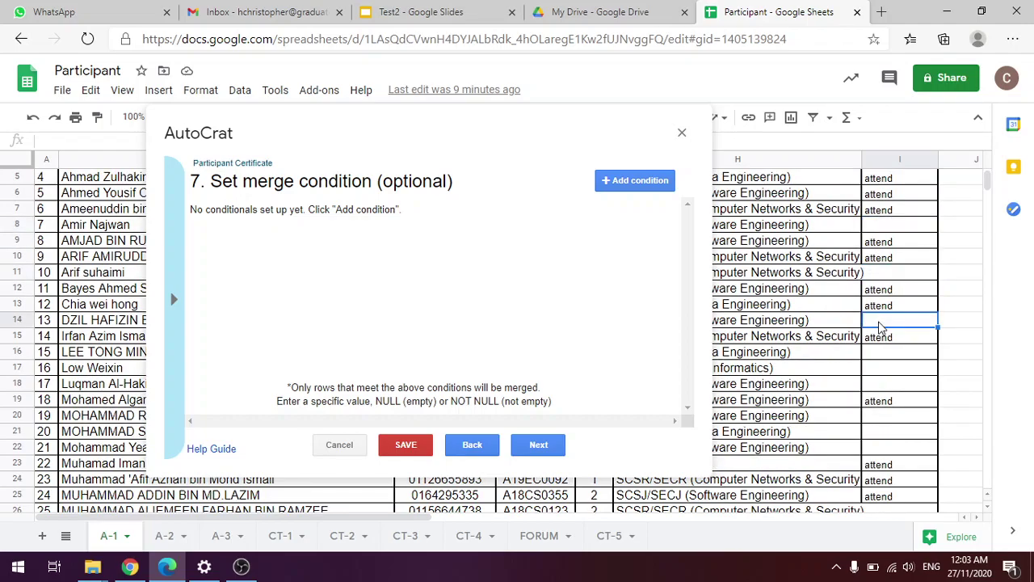
- Check the Attendance entries in sheet A-1 and add a merge condition on the Attendance column with the value NOT NULL
click(887, 369)
scroll(893, 388, down, 6)
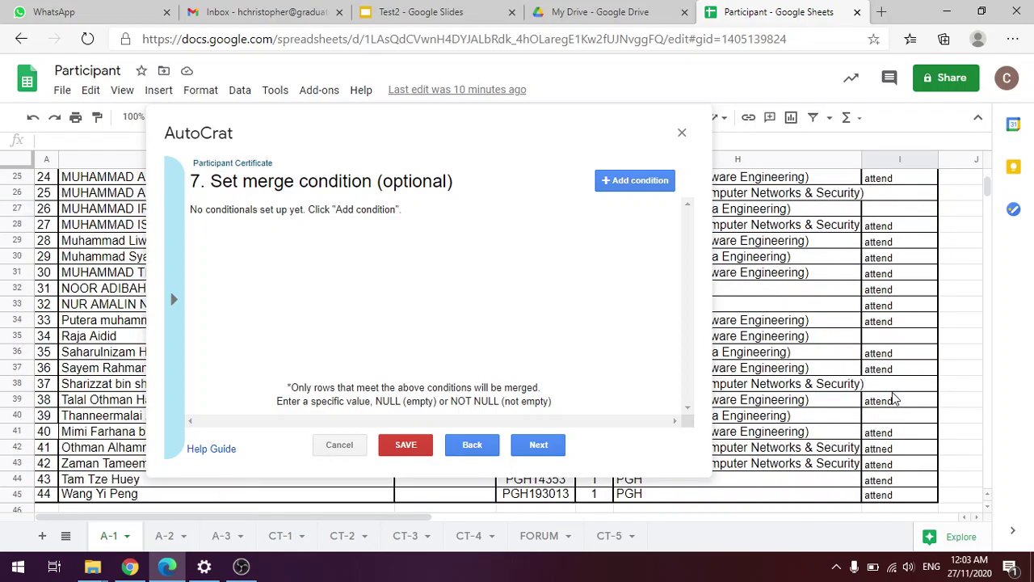
scroll(893, 398, down, 4)
scroll(875, 365, up, 10)
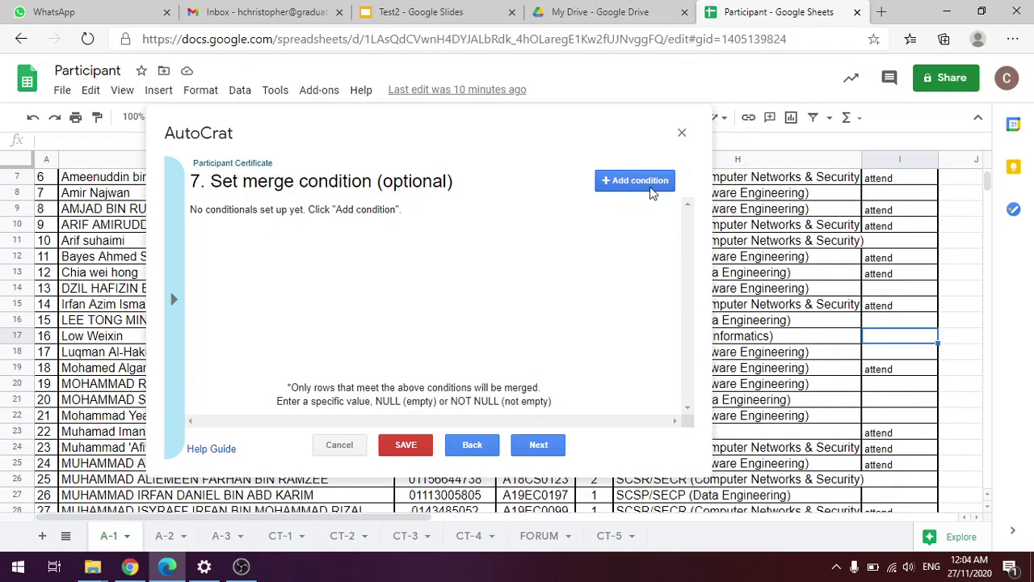
scroll(933, 305, up, 2)
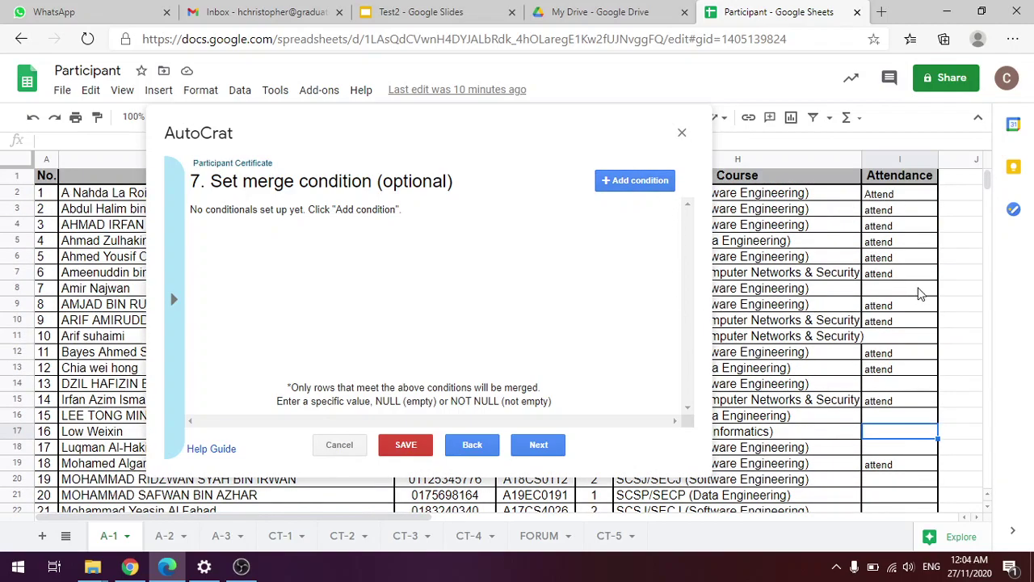
click(629, 187)
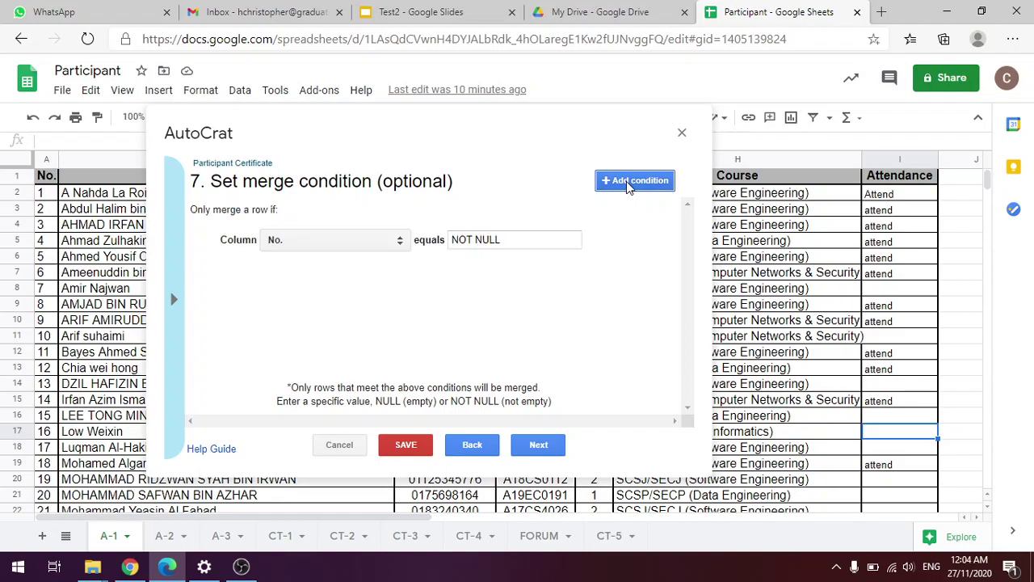
click(392, 240)
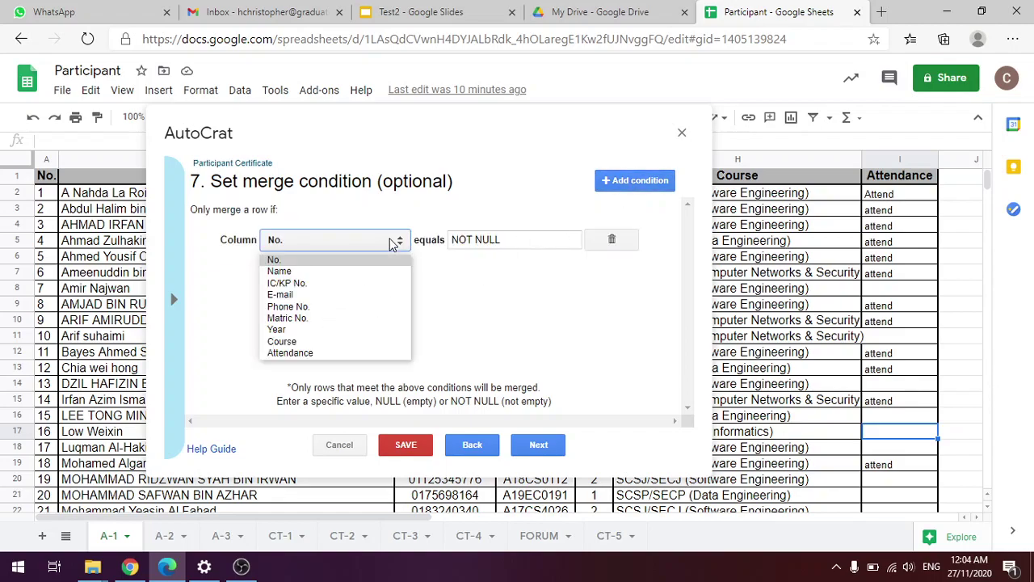
click(349, 360)
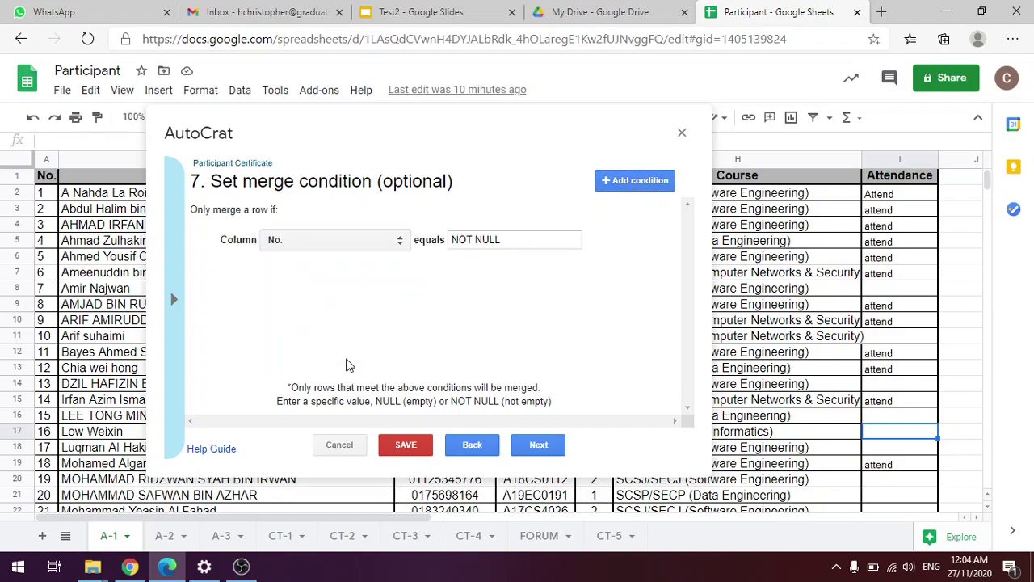
click(347, 240)
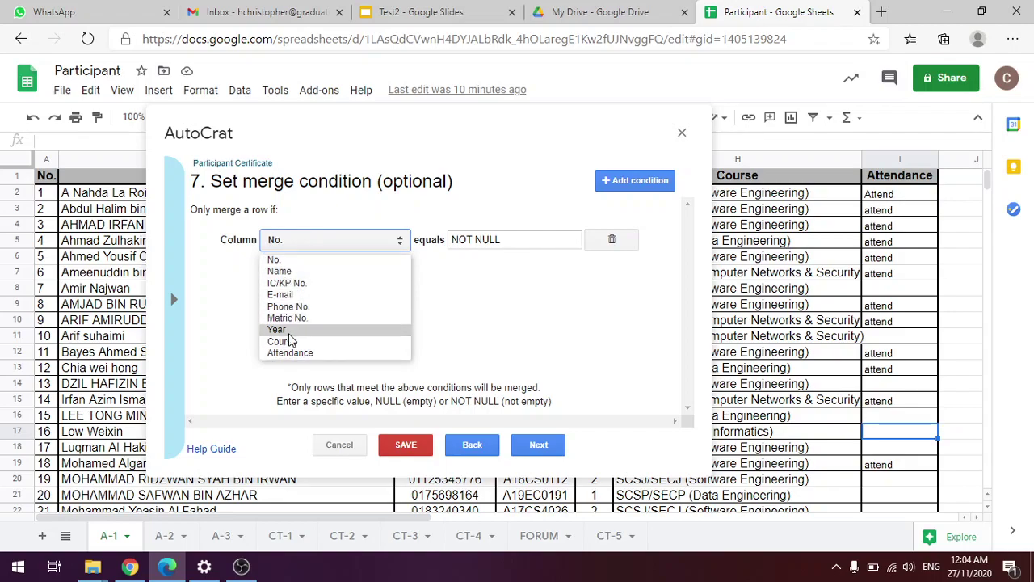
click(295, 353)
click(556, 239)
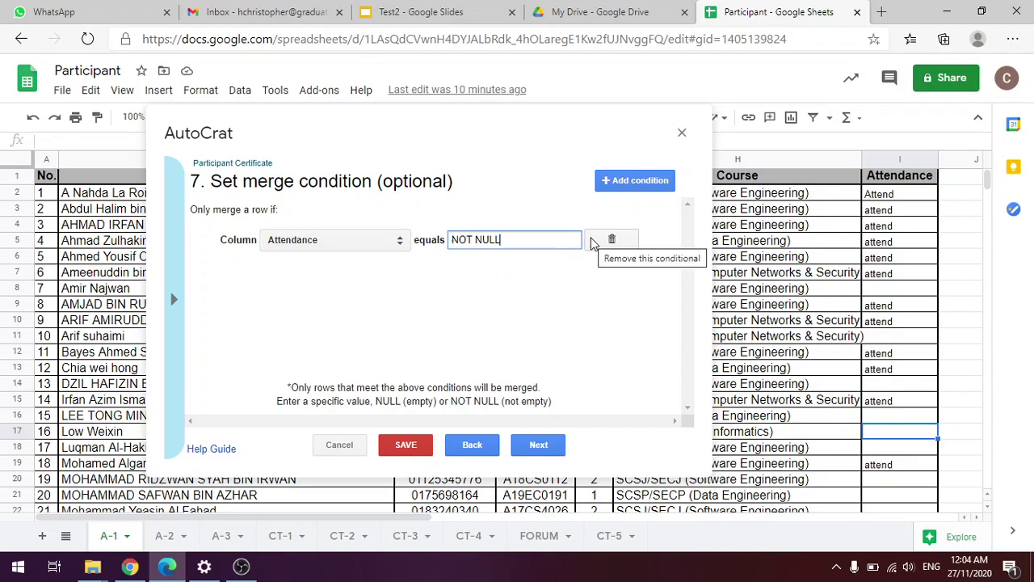
drag(538, 243, 444, 240)
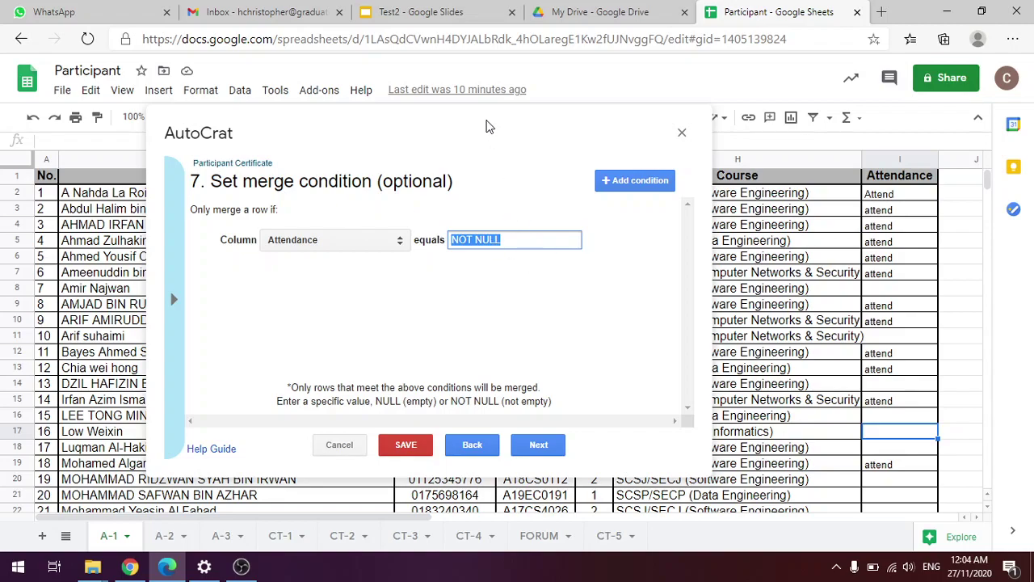
- Move the merge condition dialog aside and examine which participants have filled or blank cells in the Attendance column
click(596, 92)
mouse_move(561, 132)
mouse_down()
mouse_move(425, 147)
mouse_move(566, 143)
mouse_up()
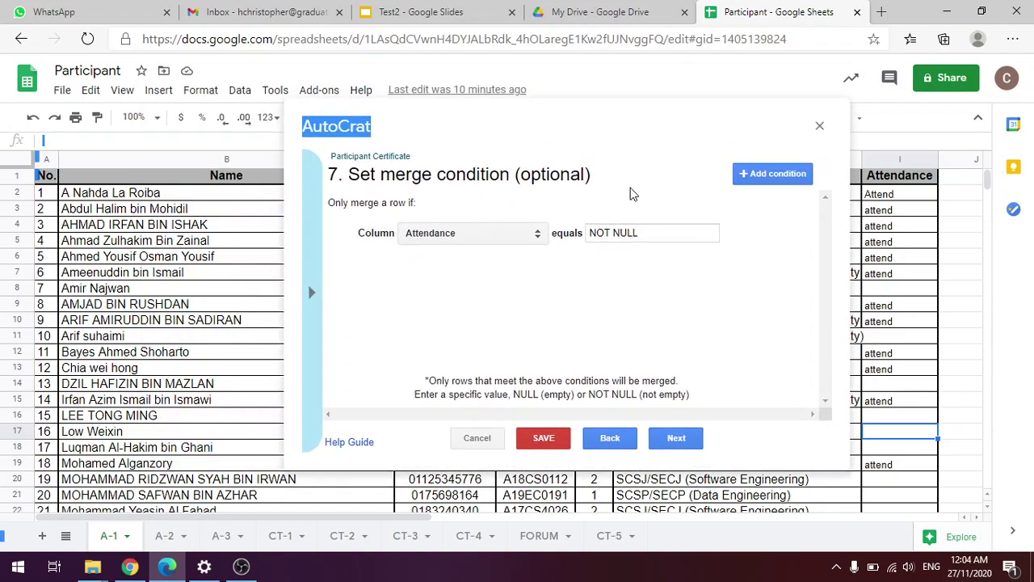
click(875, 295)
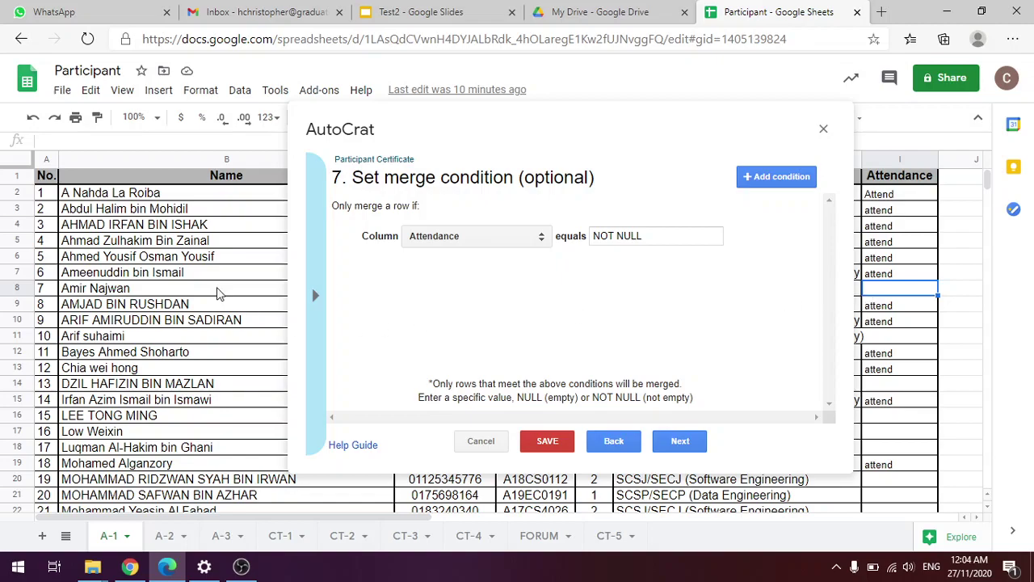
click(225, 289)
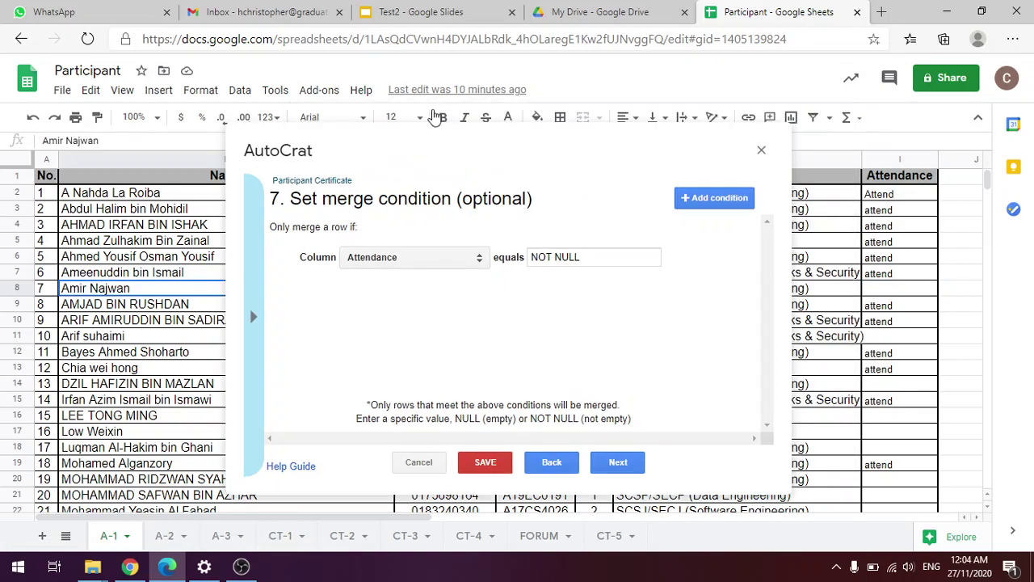
click(905, 293)
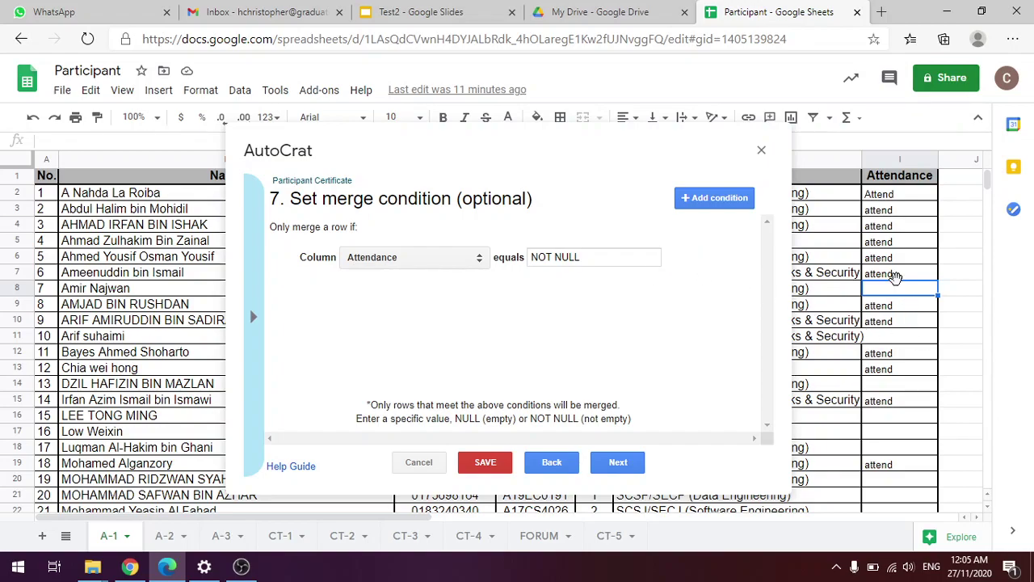
scroll(893, 279, down, 3)
scroll(898, 228, up, 2)
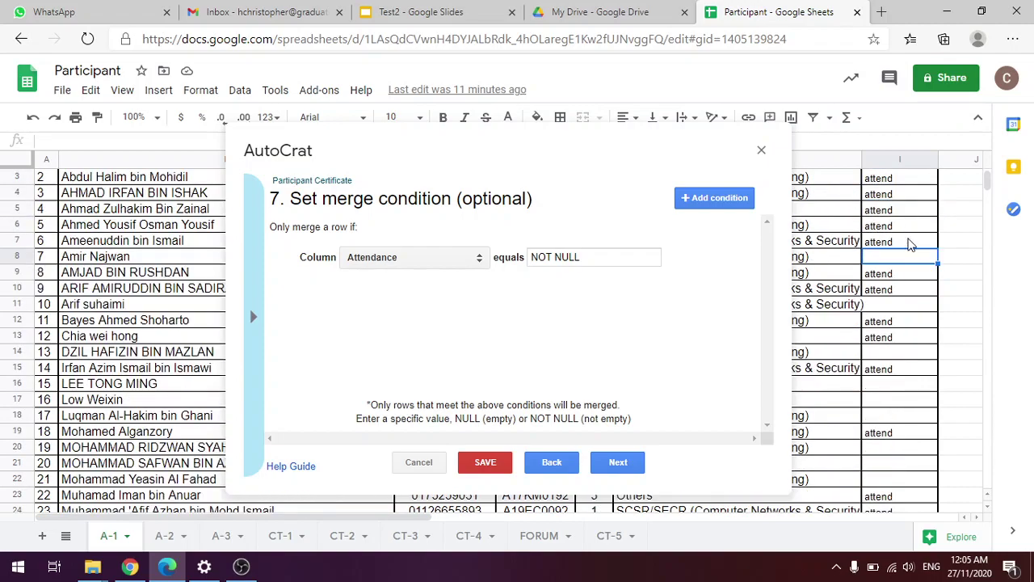
click(910, 308)
click(907, 353)
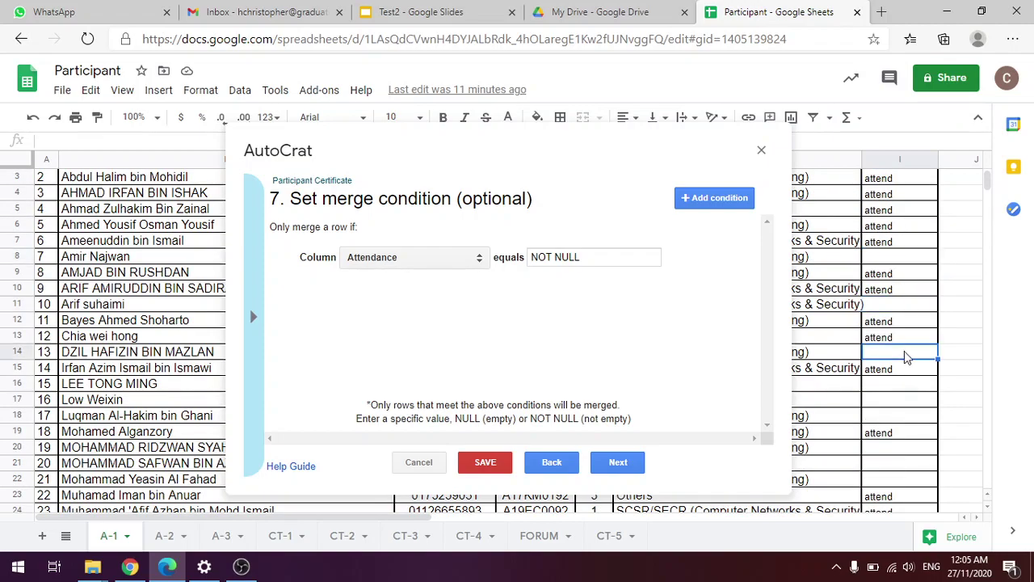
scroll(904, 348, down, 3)
click(894, 277)
click(894, 292)
drag(897, 317, 895, 303)
click(889, 257)
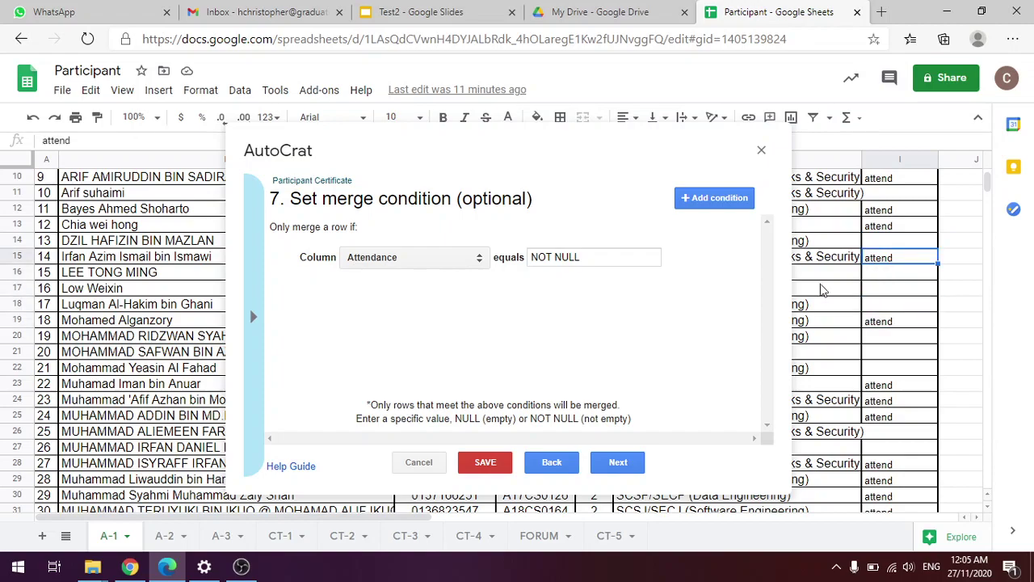
scroll(833, 285, up, 4)
- Set the Attendance condition's value to "Attend"
drag(586, 257, 518, 259)
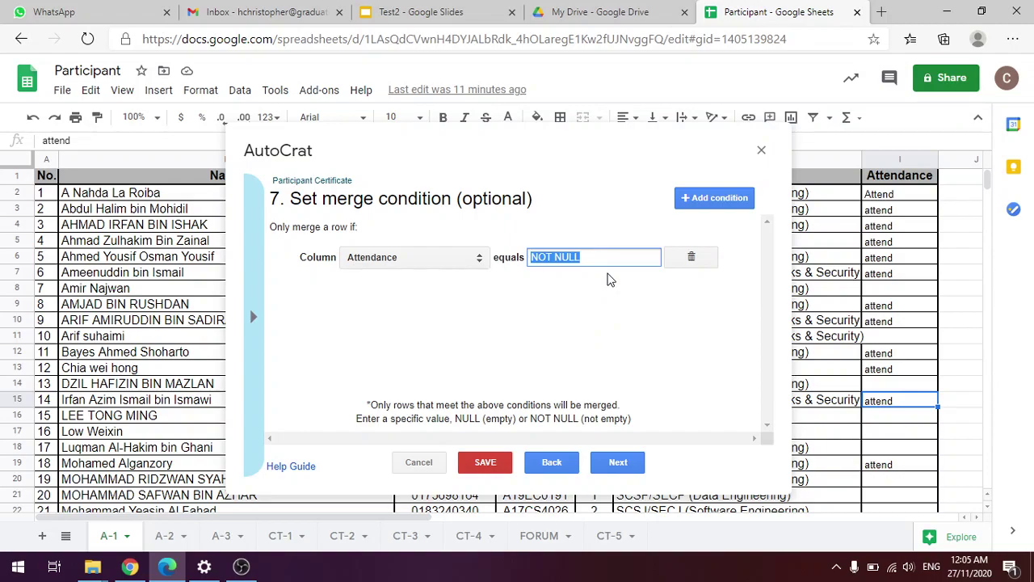
key(BackSpace)
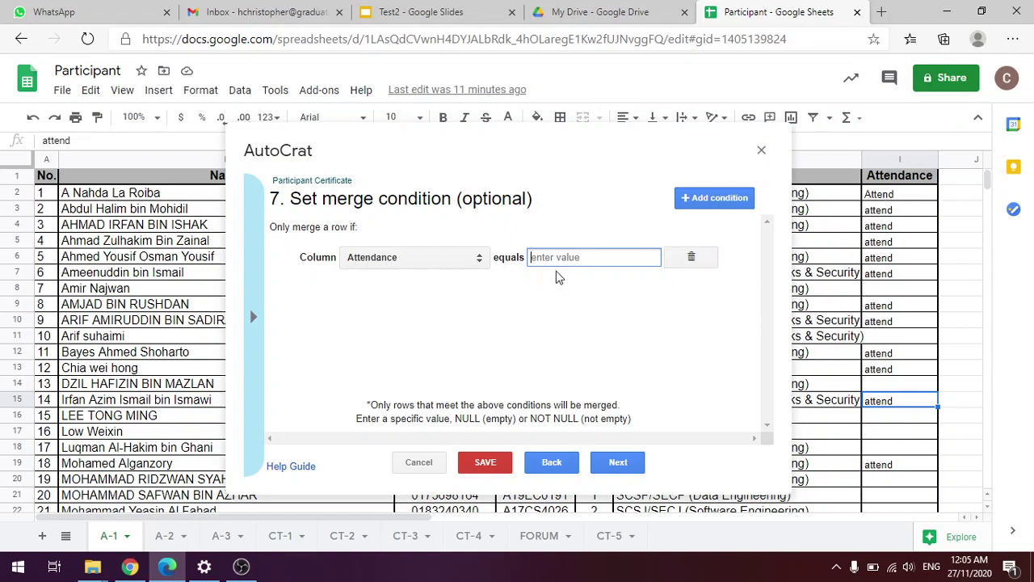
text(Attend)
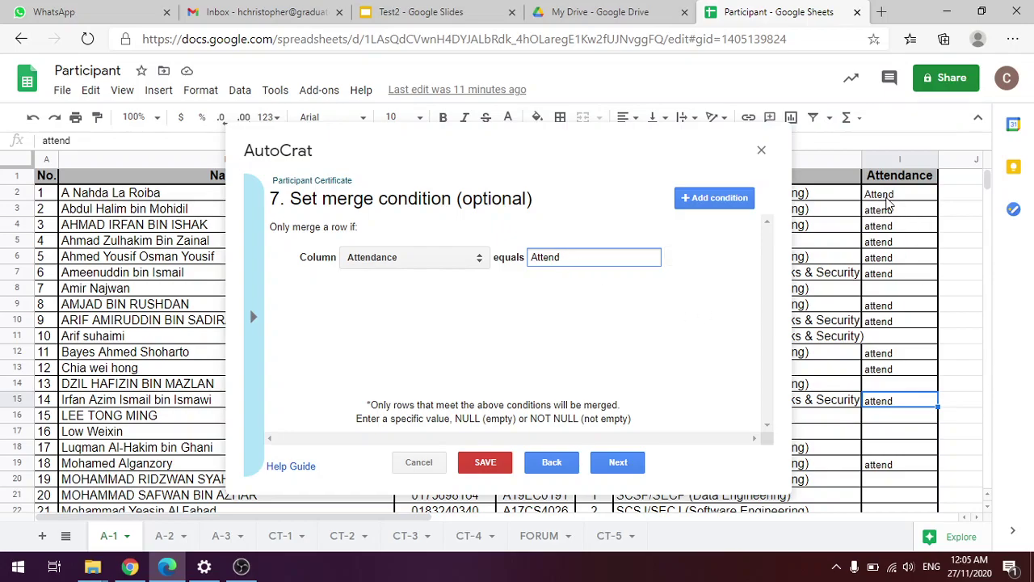
- Check the spelling of the Attendance entries and set the condition's value to lowercase "attend"
scroll(884, 227, down, 2)
text(ttend)
scroll(885, 226, down, 9)
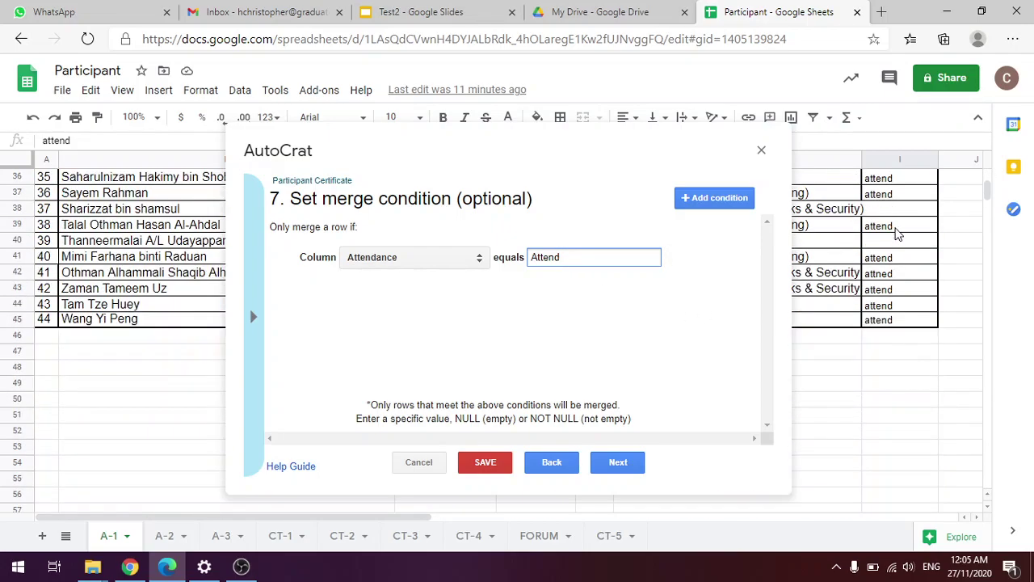
scroll(894, 227, up, 10)
scroll(897, 225, up, 2)
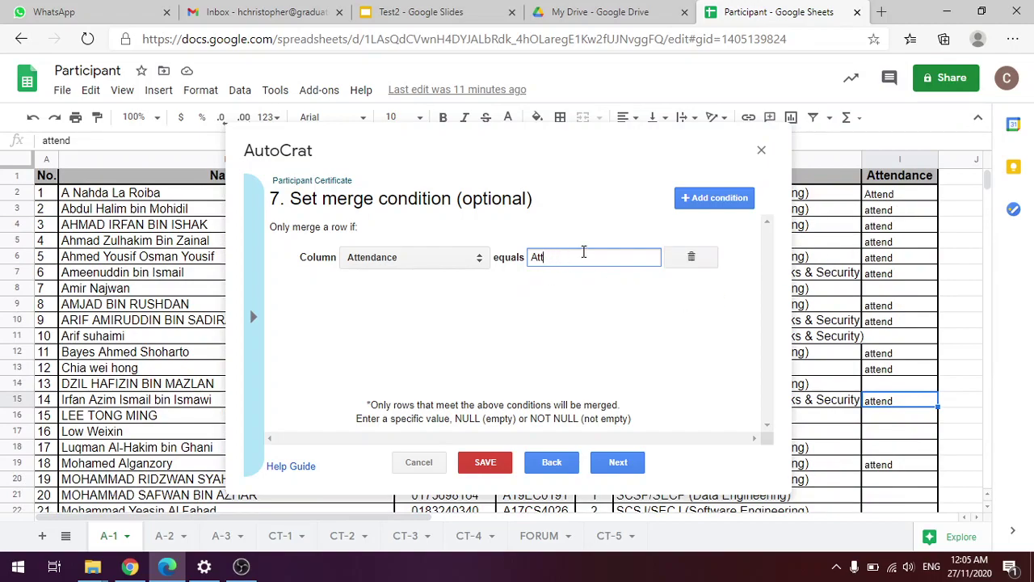
key(BackSpace)
text(attend)
click(536, 321)
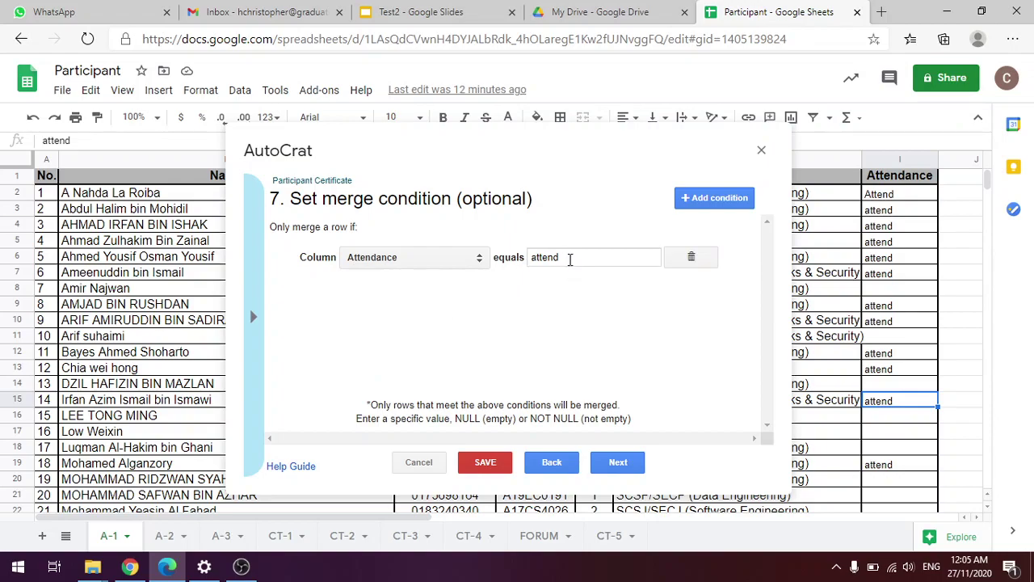
- Inspect the Attendance cells in rows 3 to 8 against the condition value "attend"
click(895, 213)
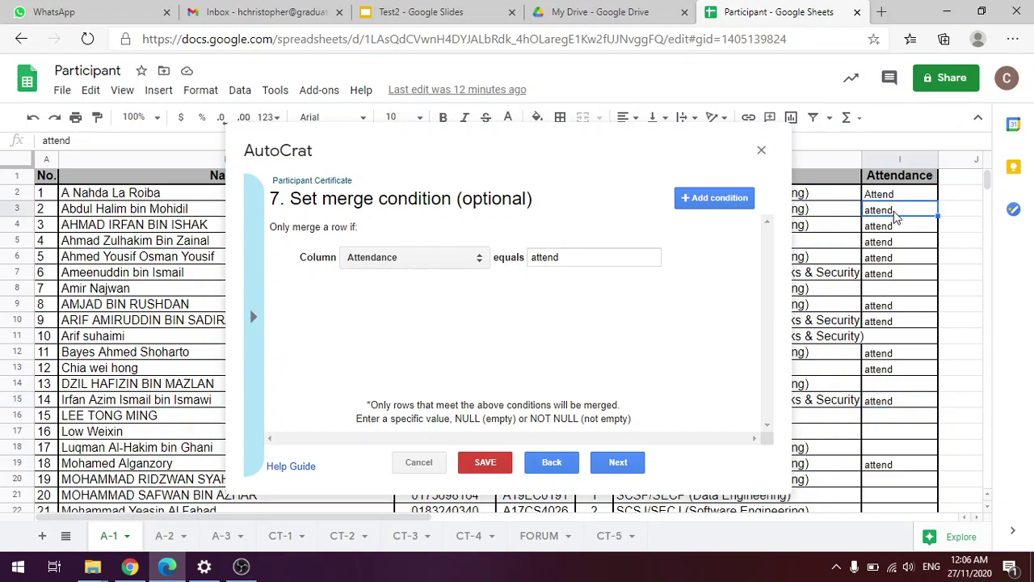
click(893, 228)
click(893, 245)
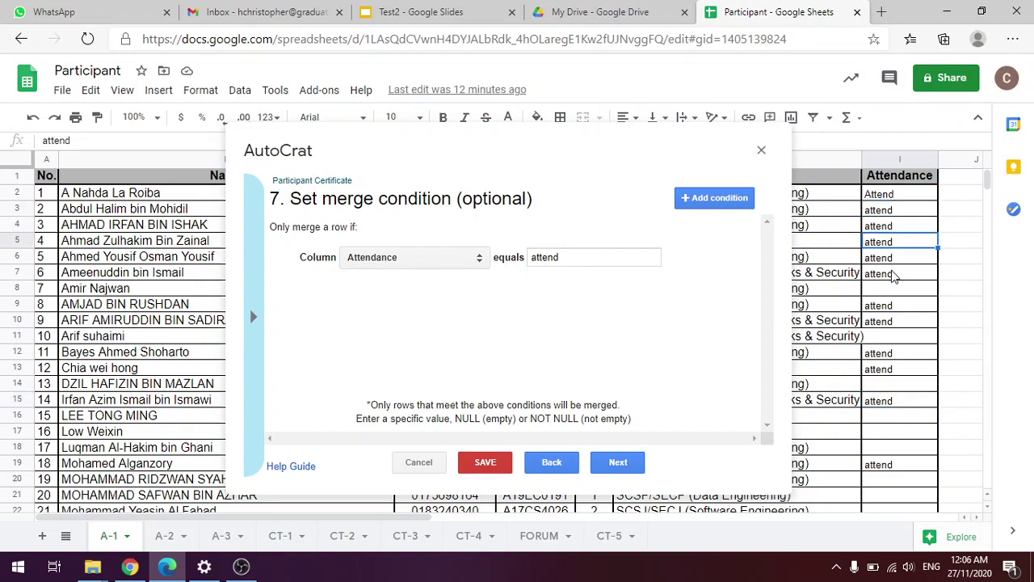
click(891, 258)
click(884, 275)
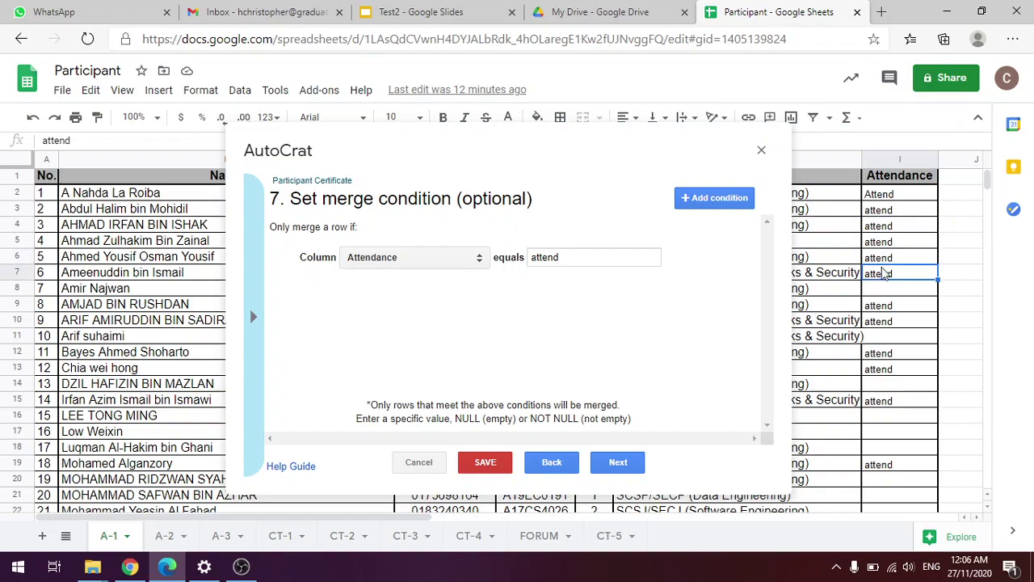
click(897, 216)
click(886, 234)
click(881, 244)
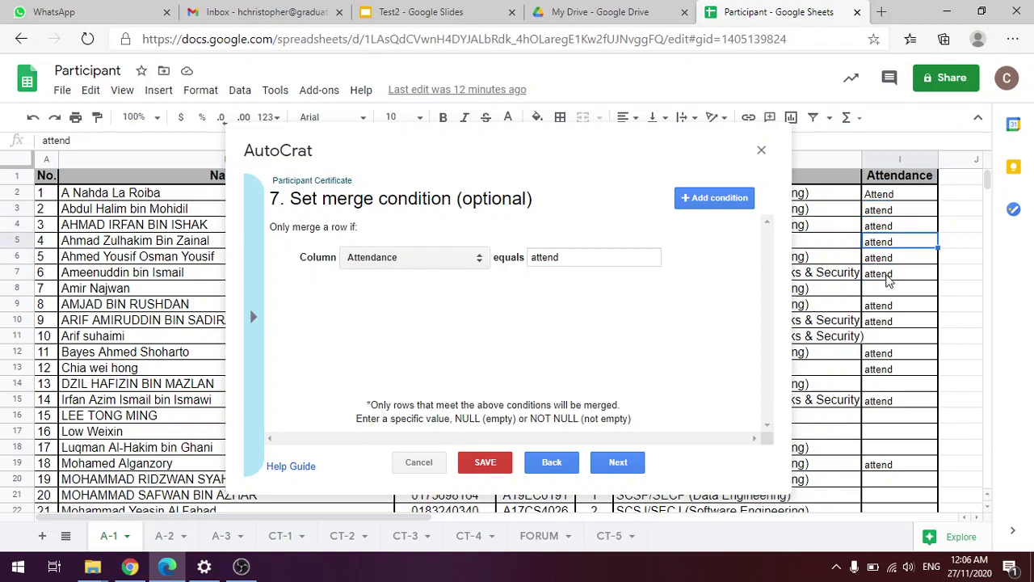
click(889, 291)
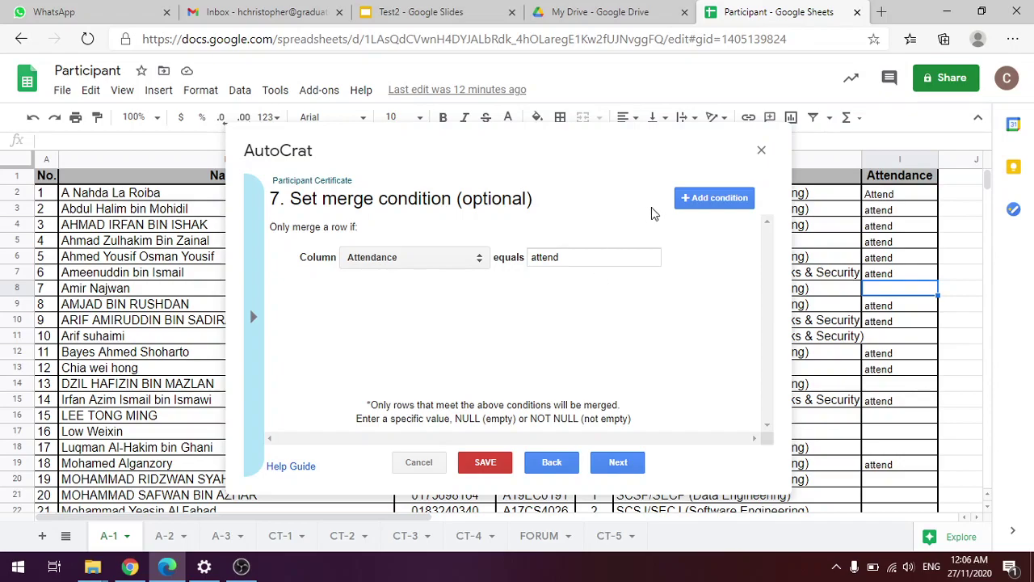
- Add a second merge condition on the Attendance column with the capitalized value "Attend"
click(708, 202)
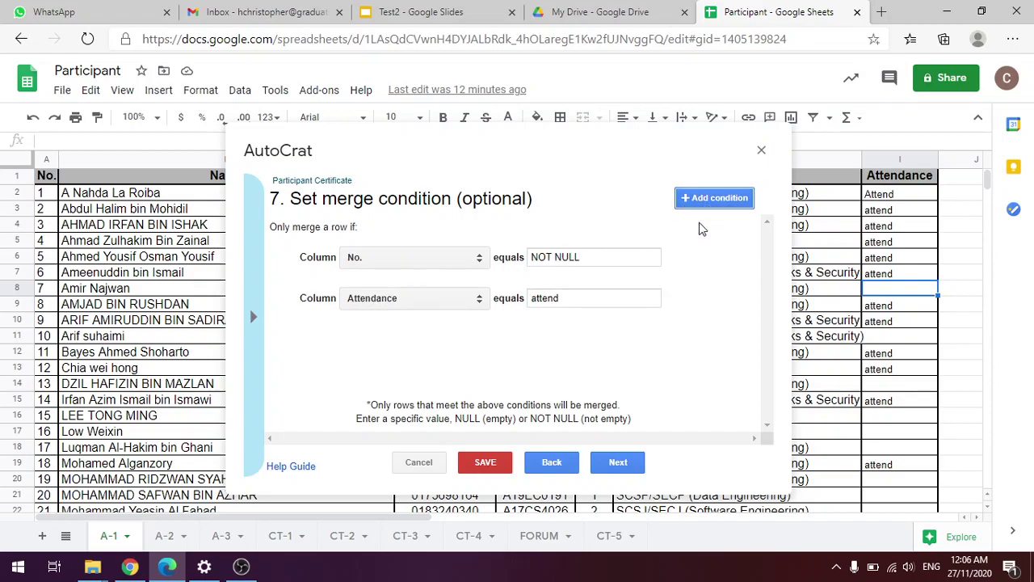
click(452, 260)
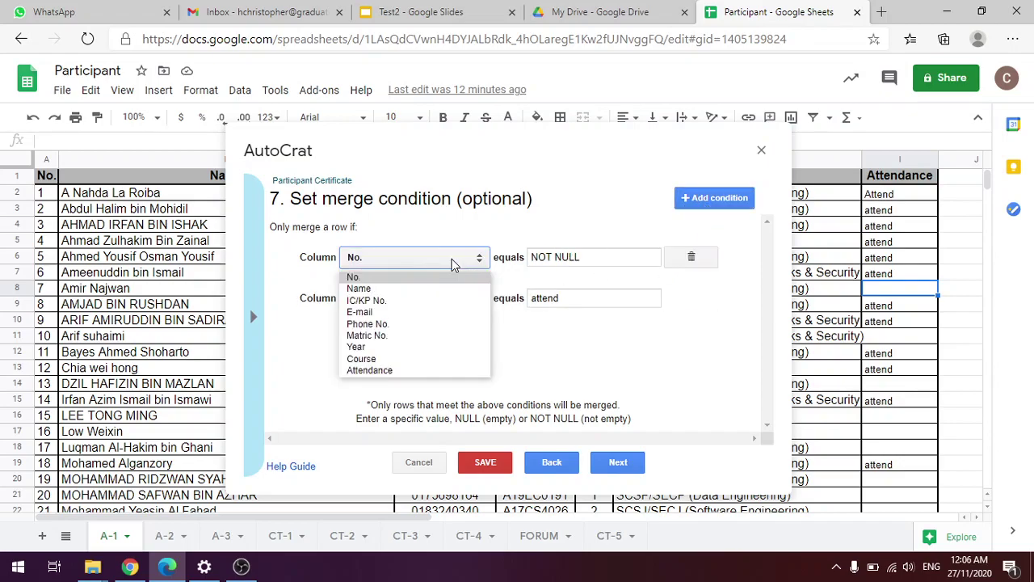
click(398, 370)
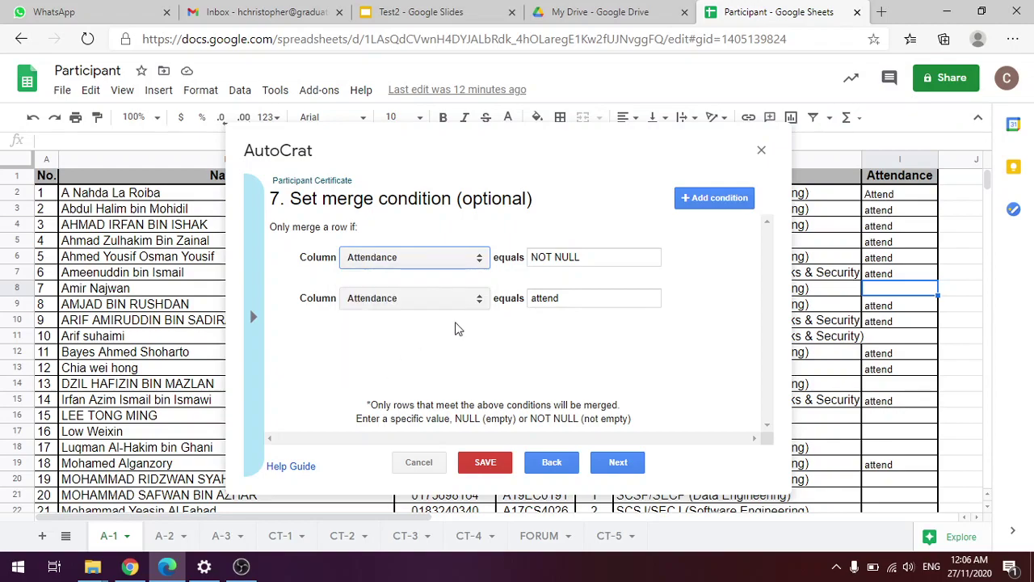
triple_click(593, 253)
key(BackSpace)
text(A)
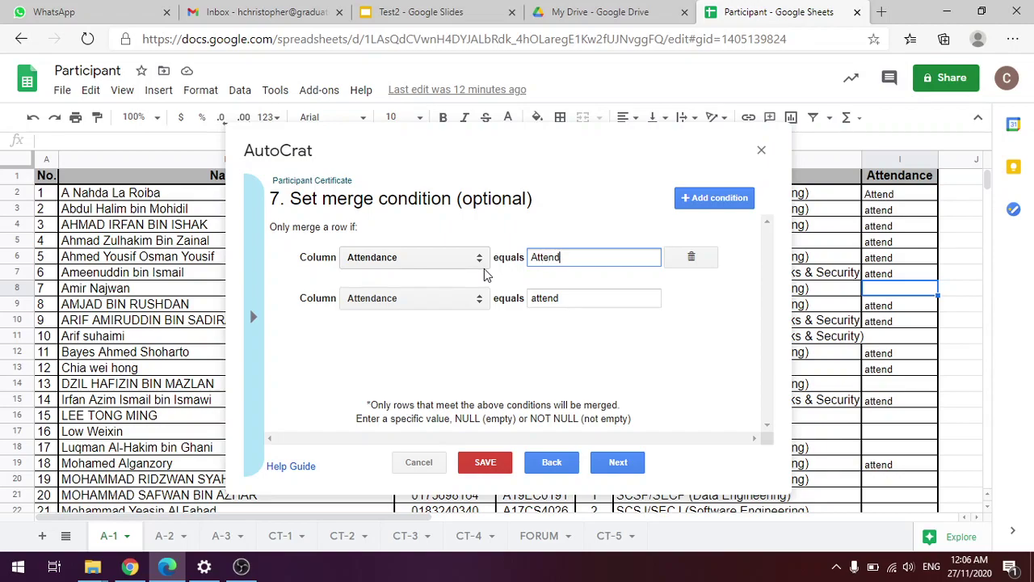
text(ttend)
- Compare the Attendance column entries with the values "Attend" and "attend" in the two merge conditions
click(871, 202)
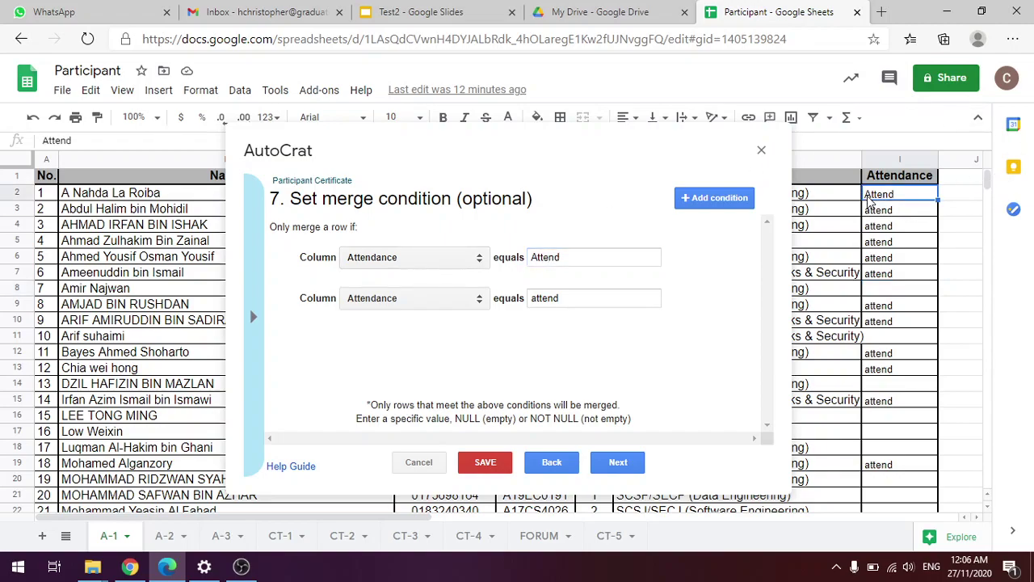
scroll(921, 335, down, 5)
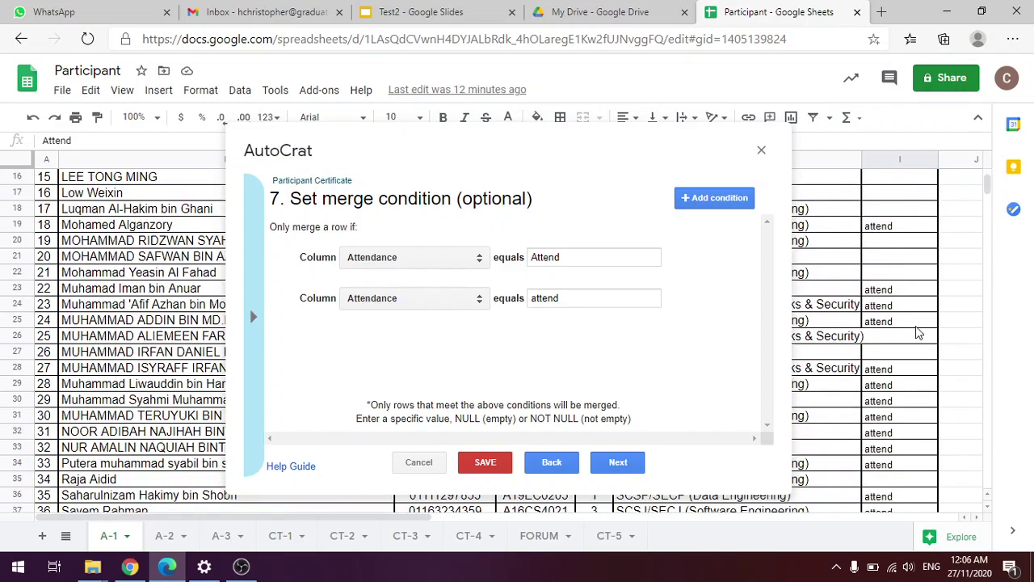
scroll(909, 324, up, 5)
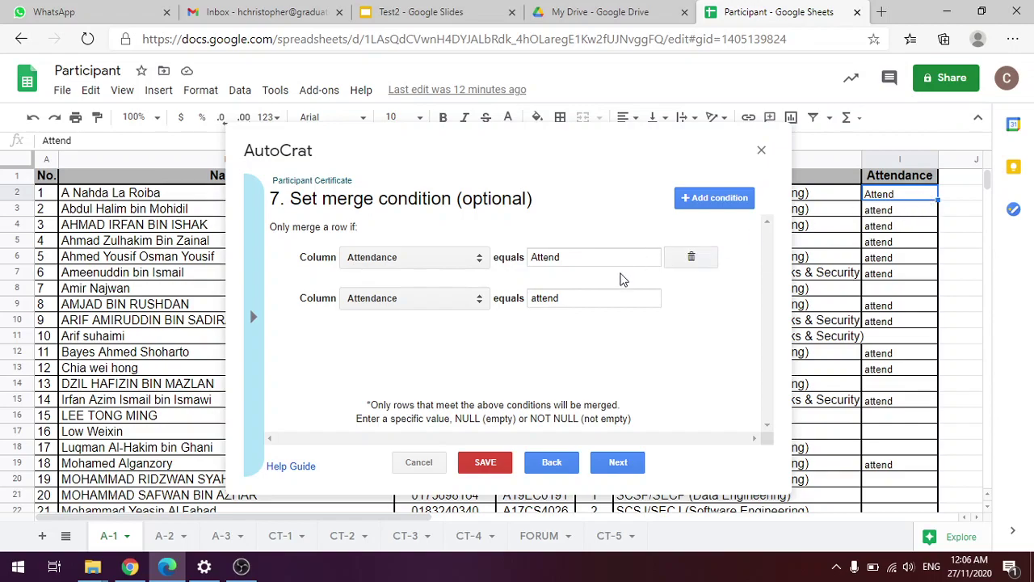
drag(577, 259, 530, 258)
click(591, 318)
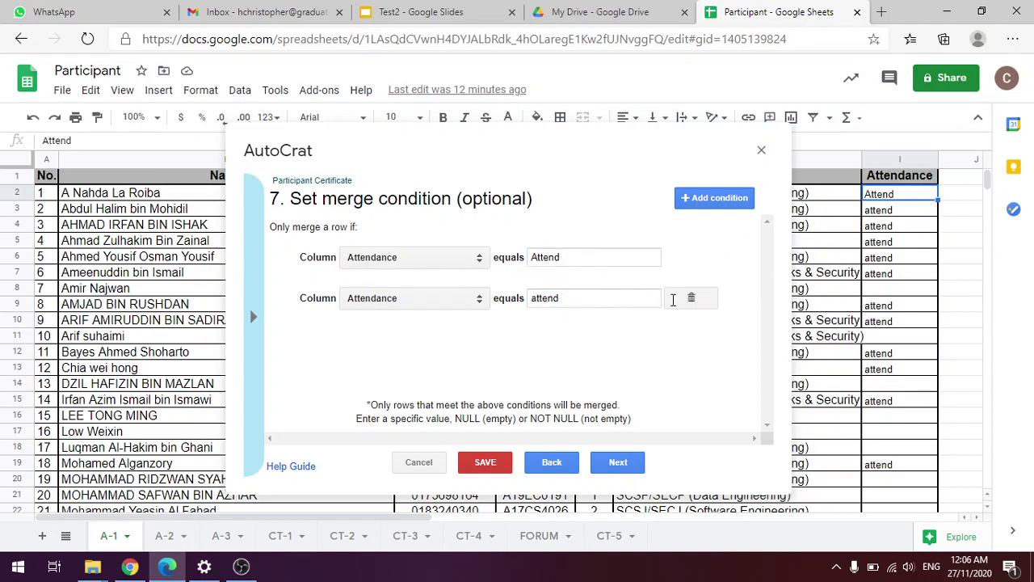
- Accept both Attendance merge conditions and continue to the Share docs & send emails step
scroll(907, 253, down, 1)
click(901, 258)
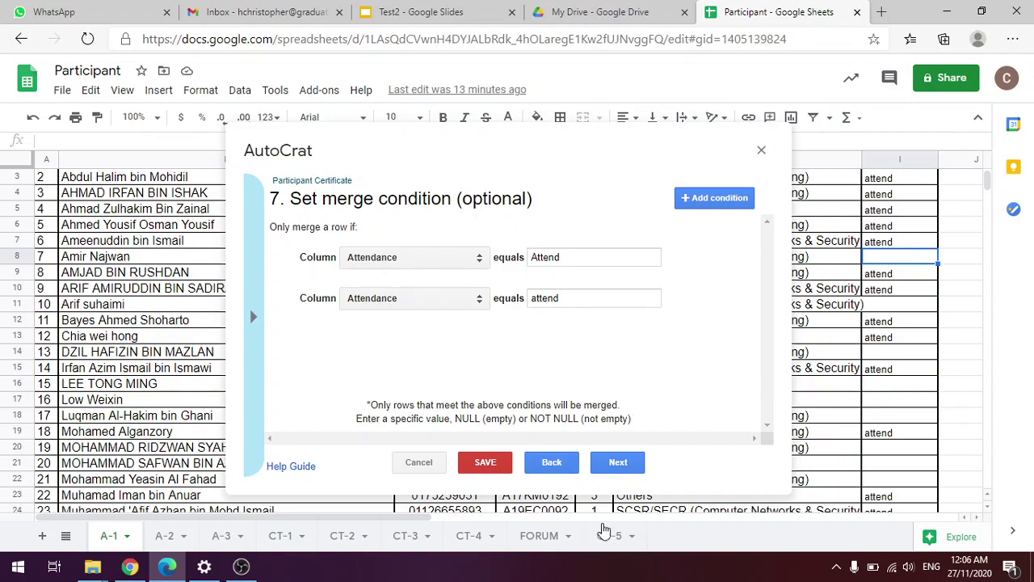
click(621, 462)
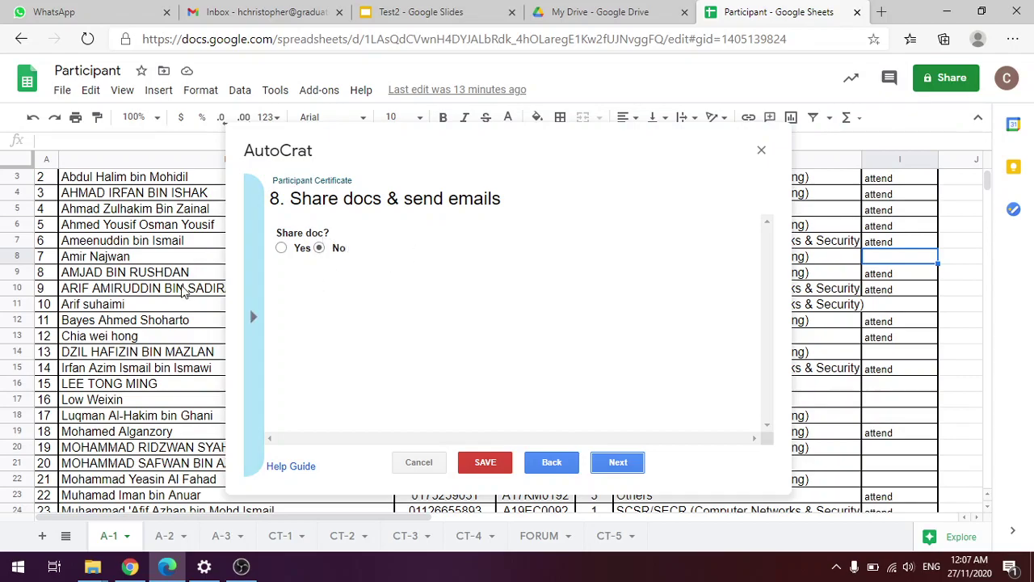
scroll(185, 295, up, 1)
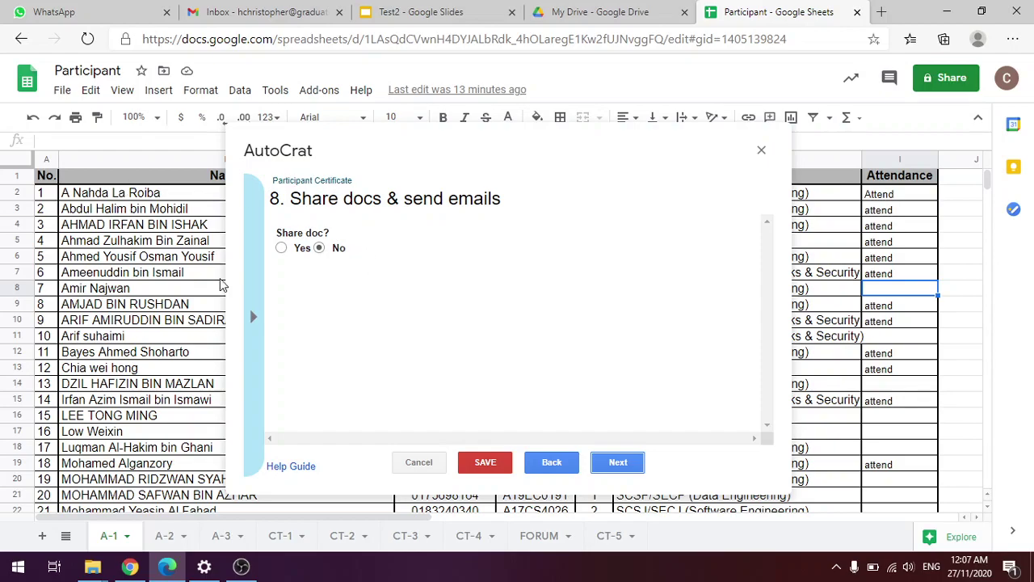
drag(380, 519, 48, 517)
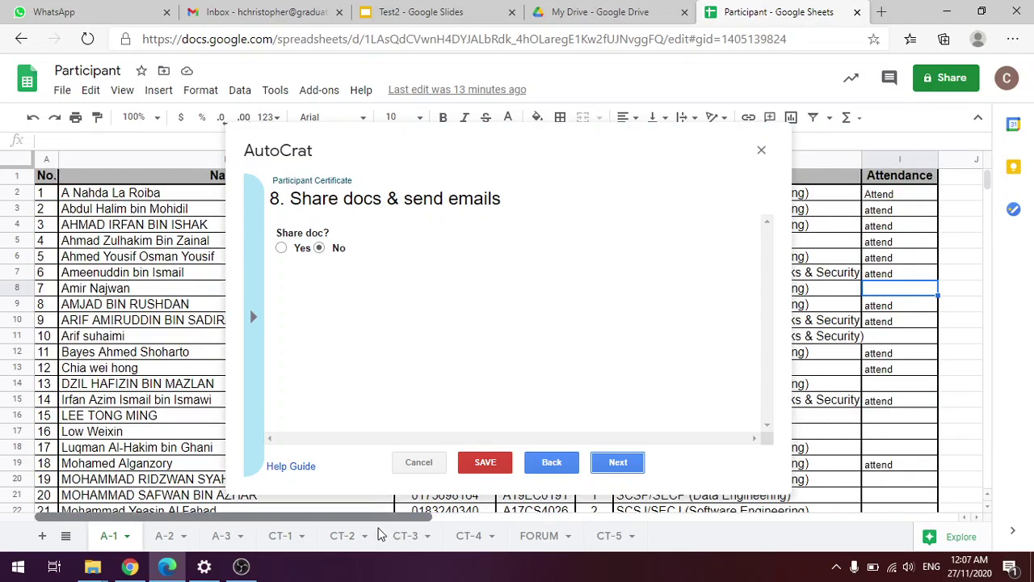
scroll(120, 389, down, 2)
scroll(120, 389, down, 6)
scroll(121, 385, up, 8)
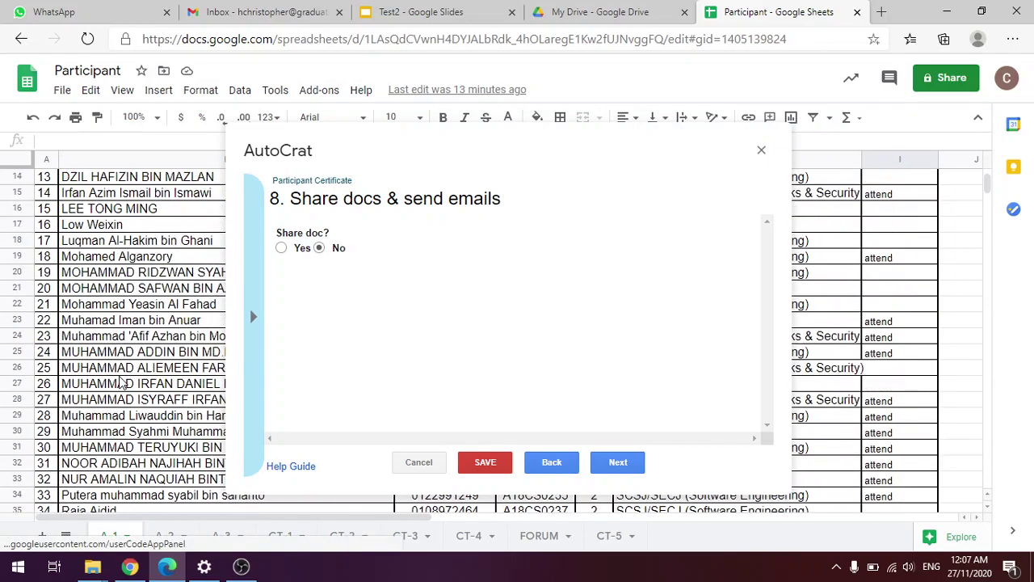
- Turn on document sharing for the job and review the share format, re-share and no-reply options
click(281, 247)
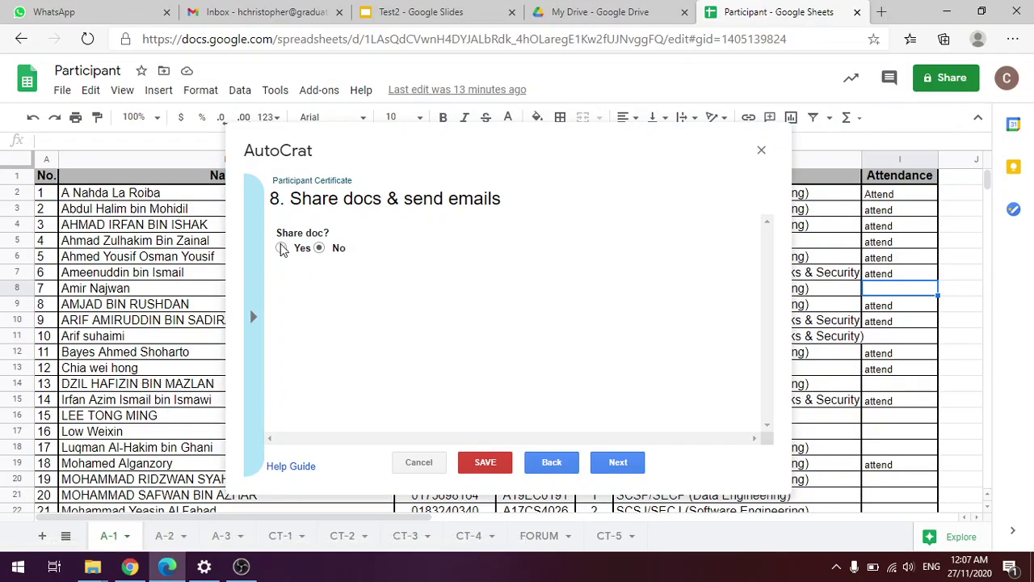
scroll(420, 300, down, 1)
scroll(469, 288, down, 1)
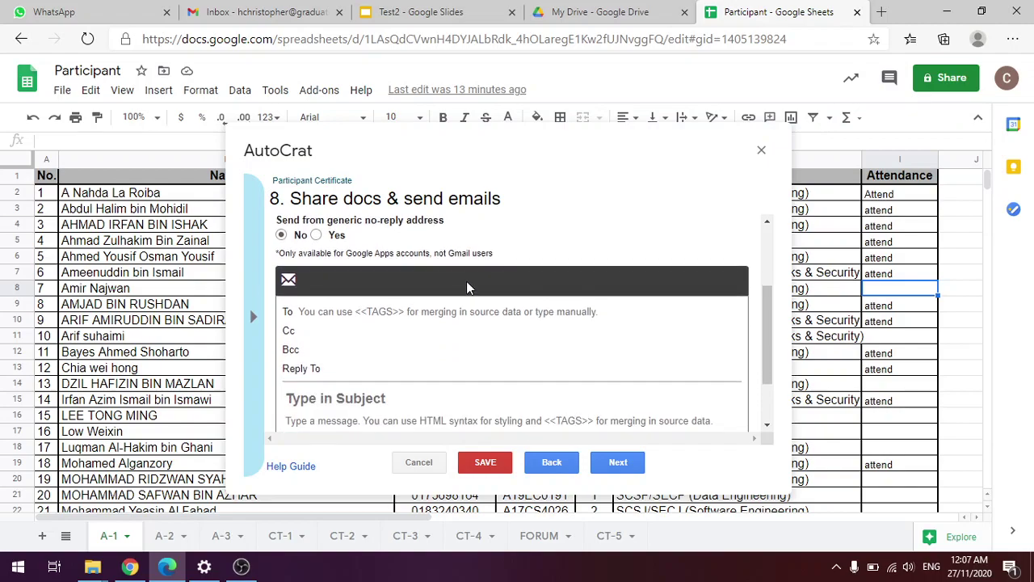
scroll(467, 287, up, 2)
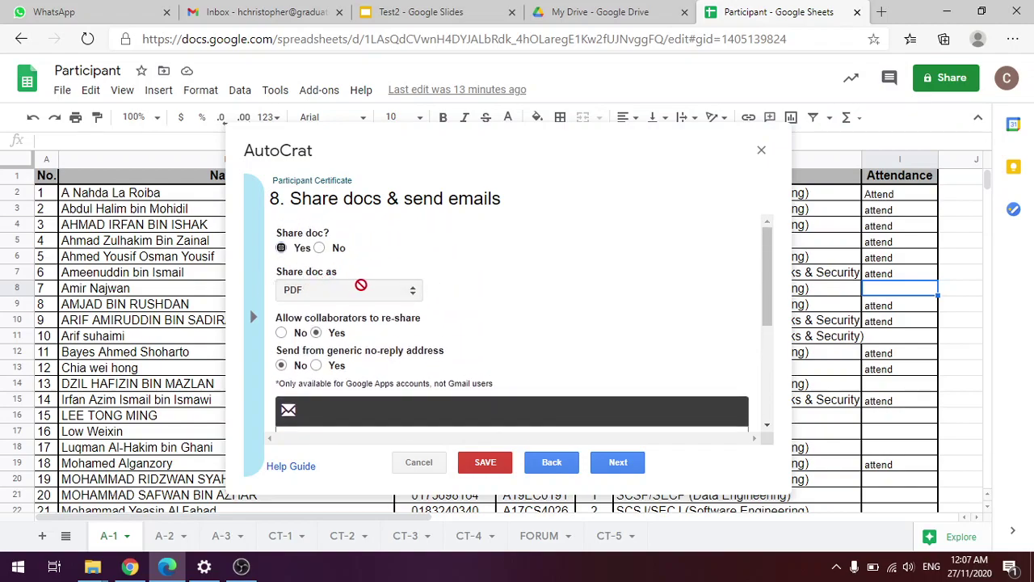
scroll(392, 283, down, 1)
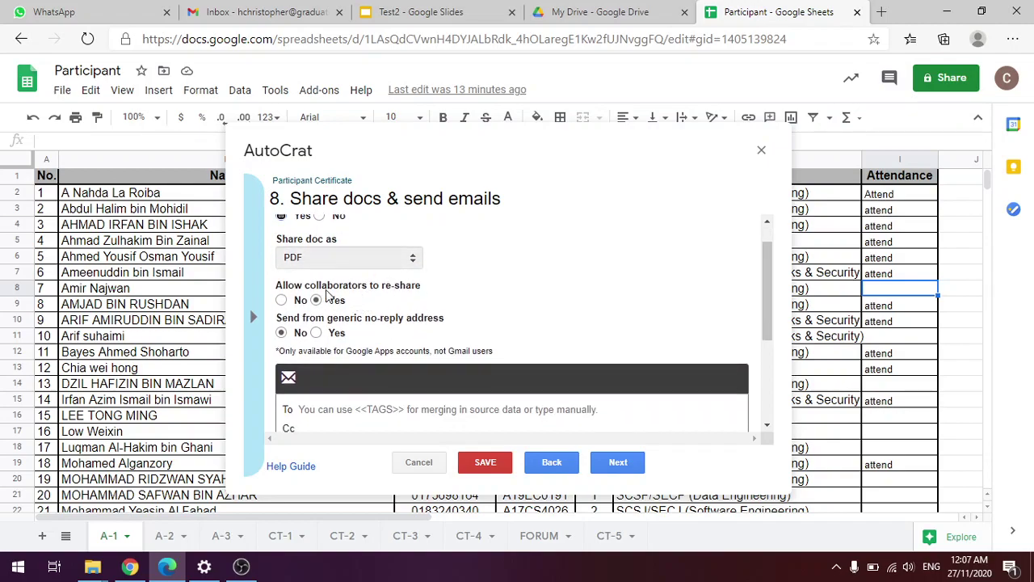
scroll(385, 300, down, 1)
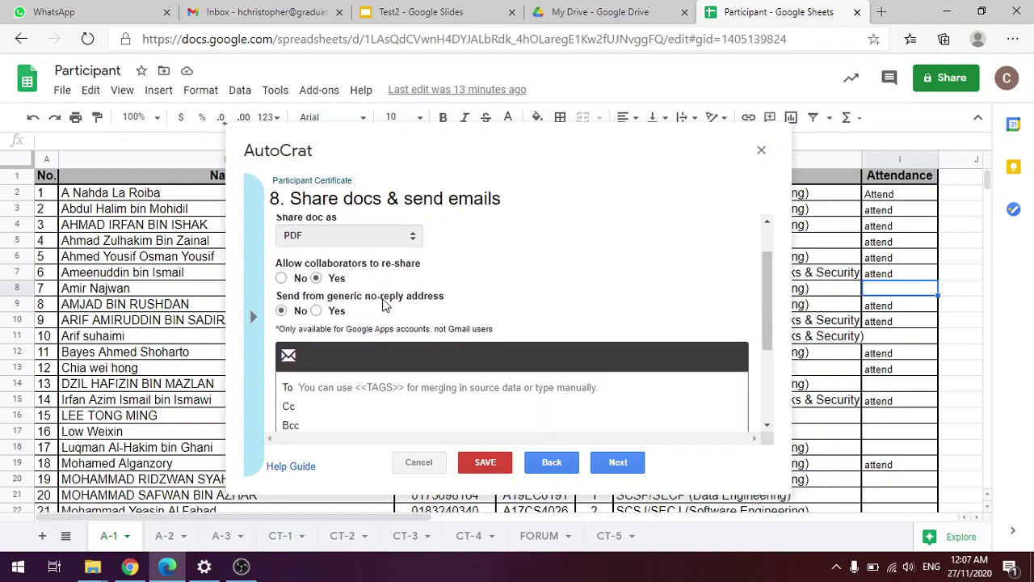
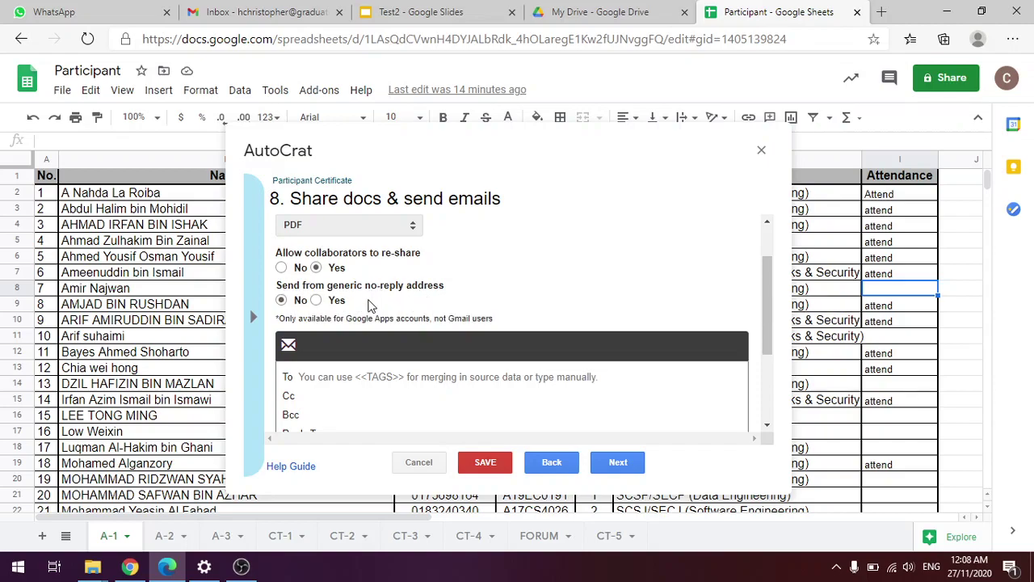
- Switch sending from the generic no-reply address to Yes and back to No
click(317, 300)
click(282, 302)
scroll(367, 289, down, 1)
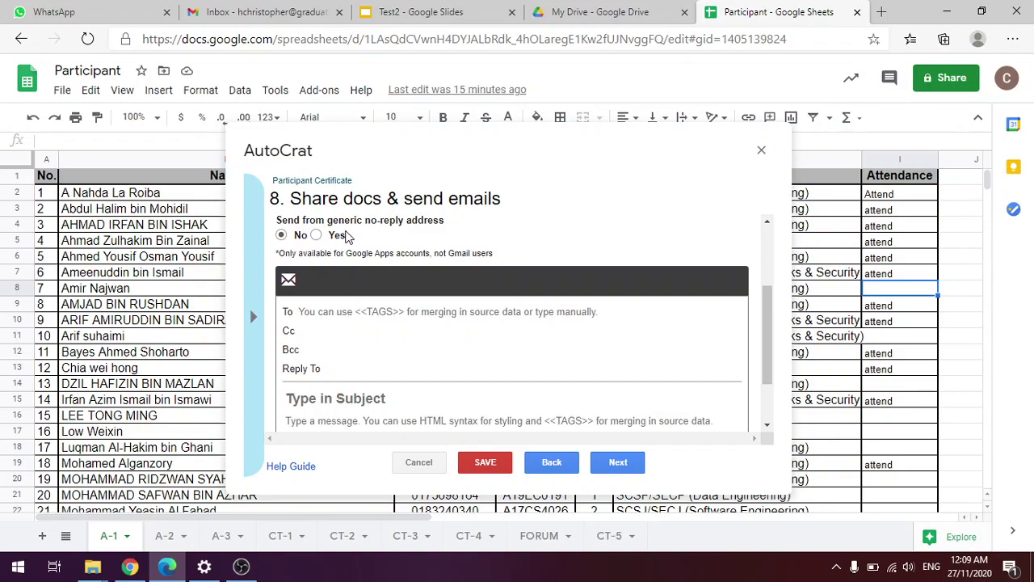
scroll(336, 242, up, 1)
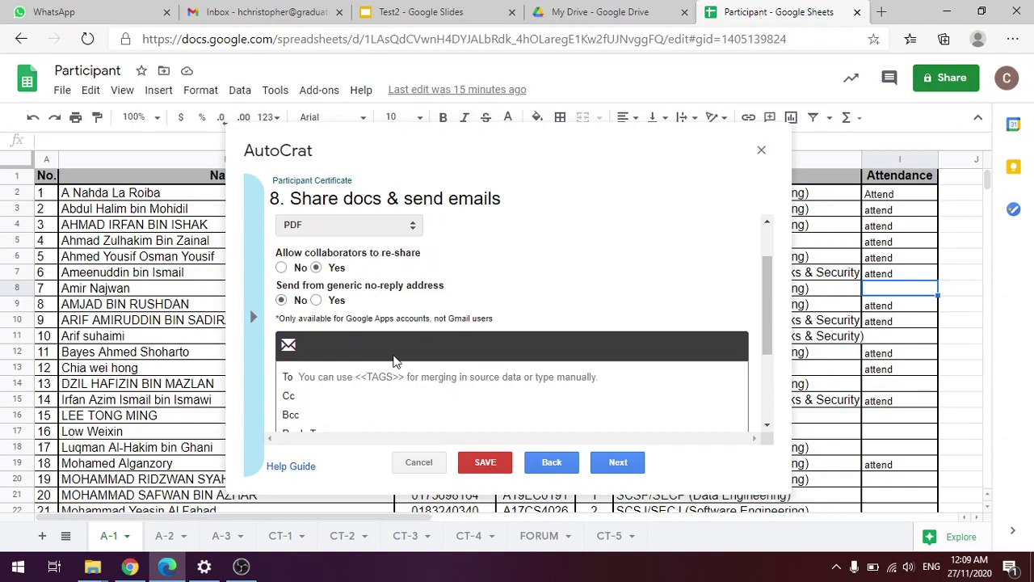
- Set the email's To recipient to the <<E-mail>> merge tag
scroll(381, 355, down, 2)
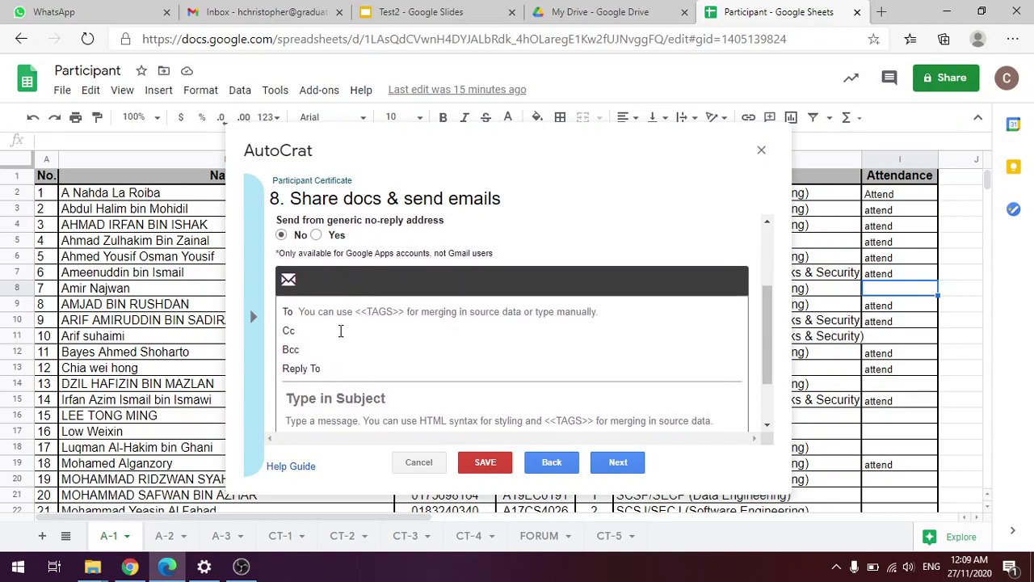
scroll(312, 314, down, 1)
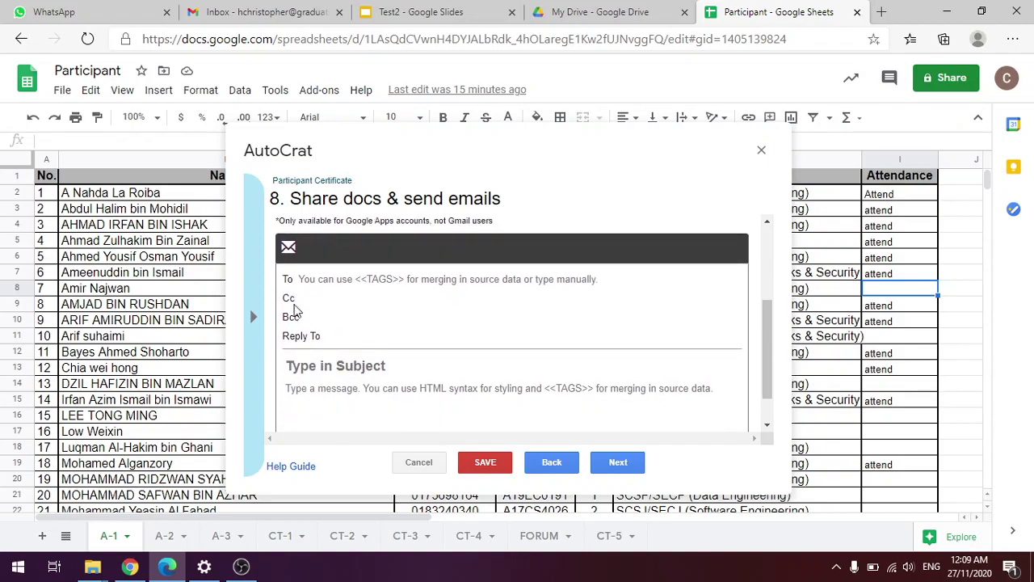
click(313, 280)
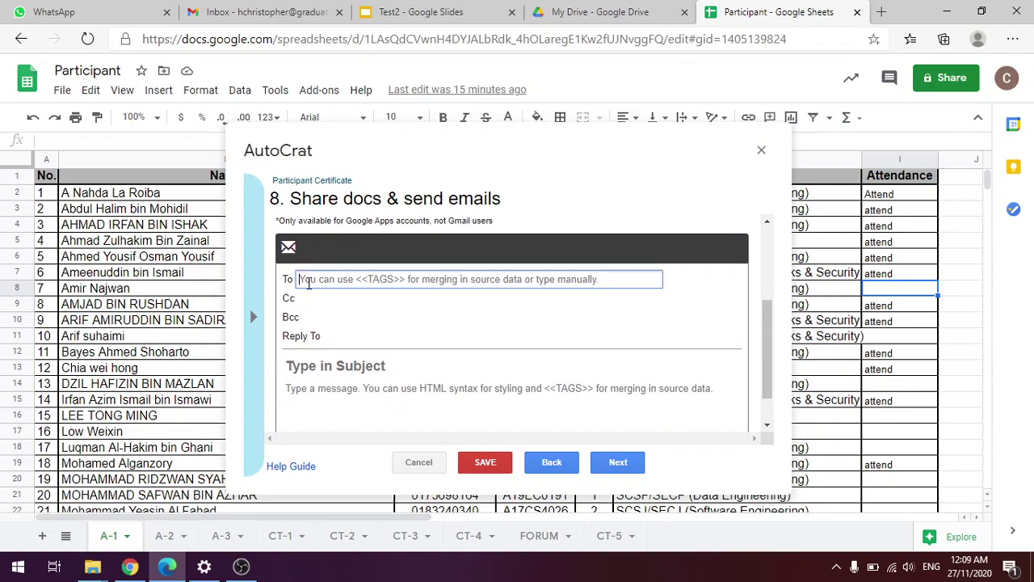
click(248, 273)
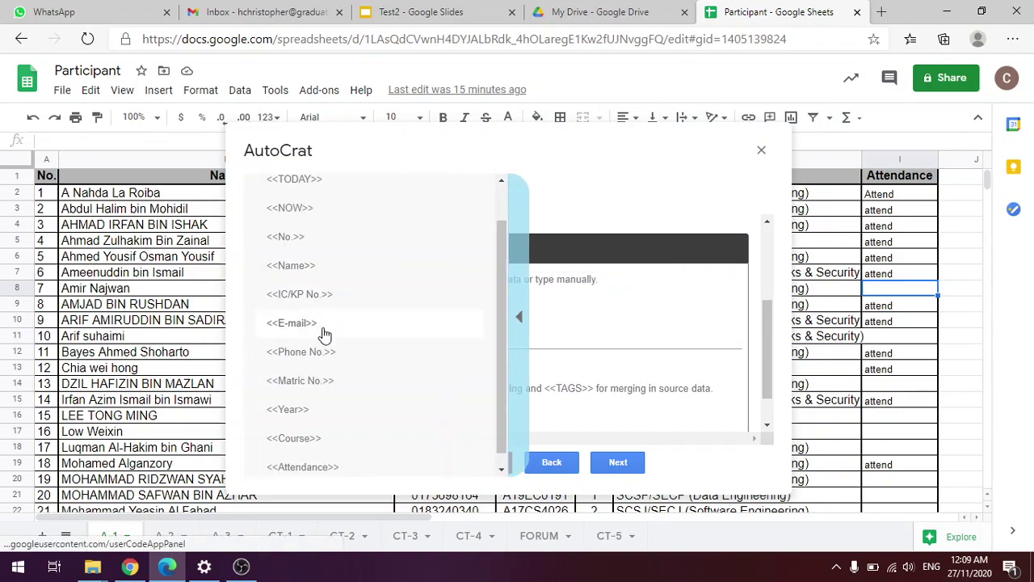
click(316, 326)
click(343, 282)
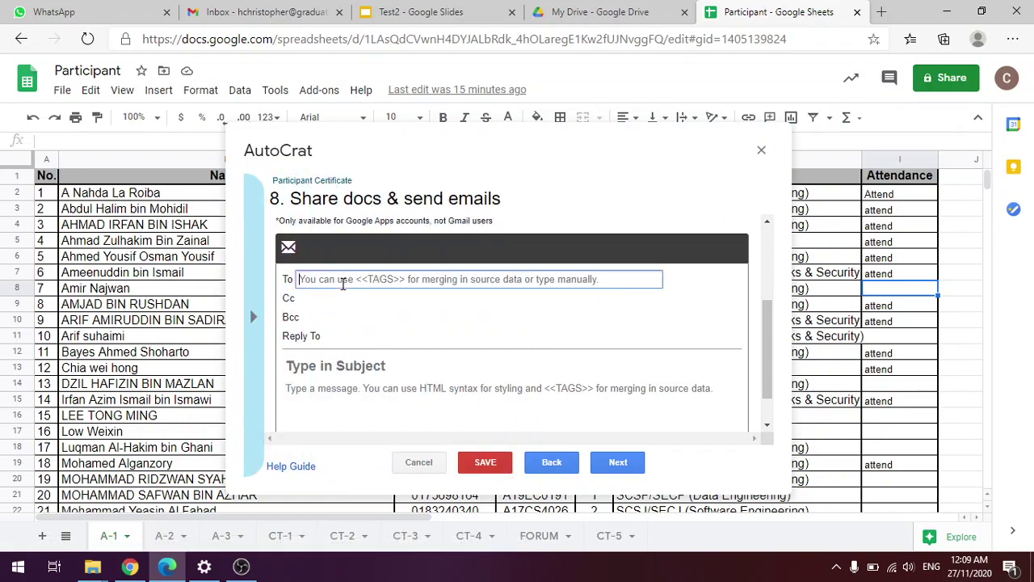
text(<<E-mail>>)
click(330, 299)
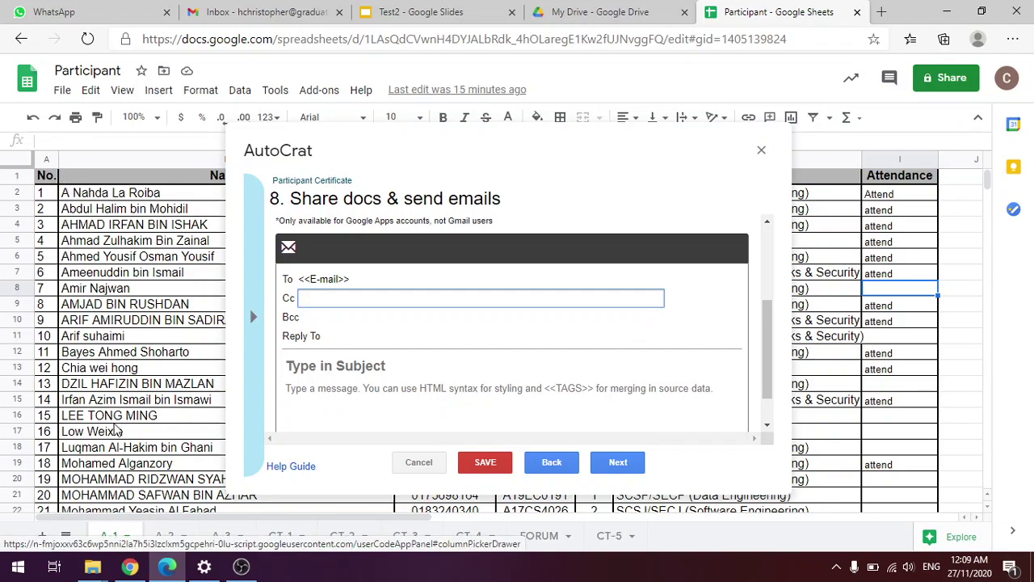
click(352, 279)
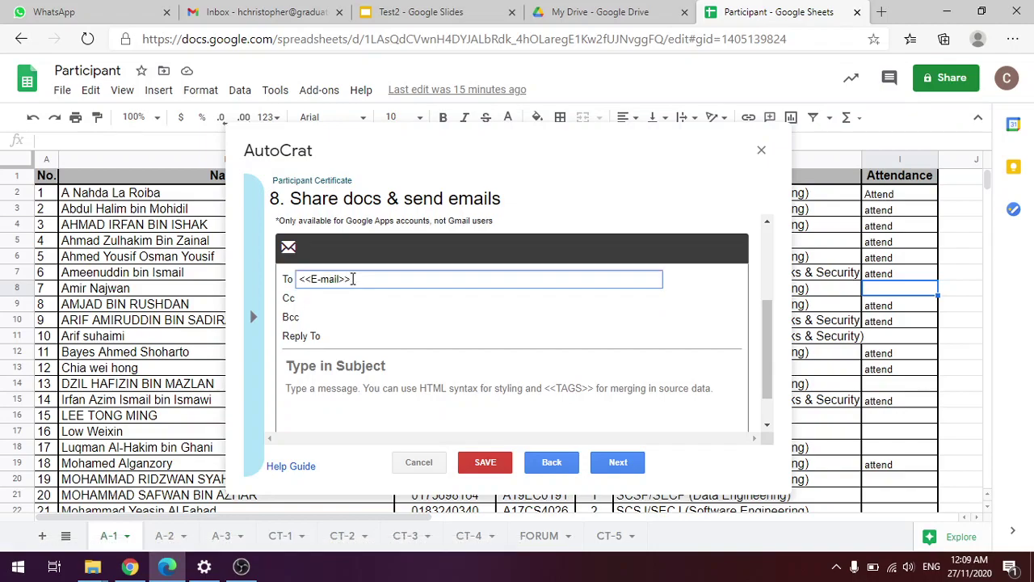
click(319, 297)
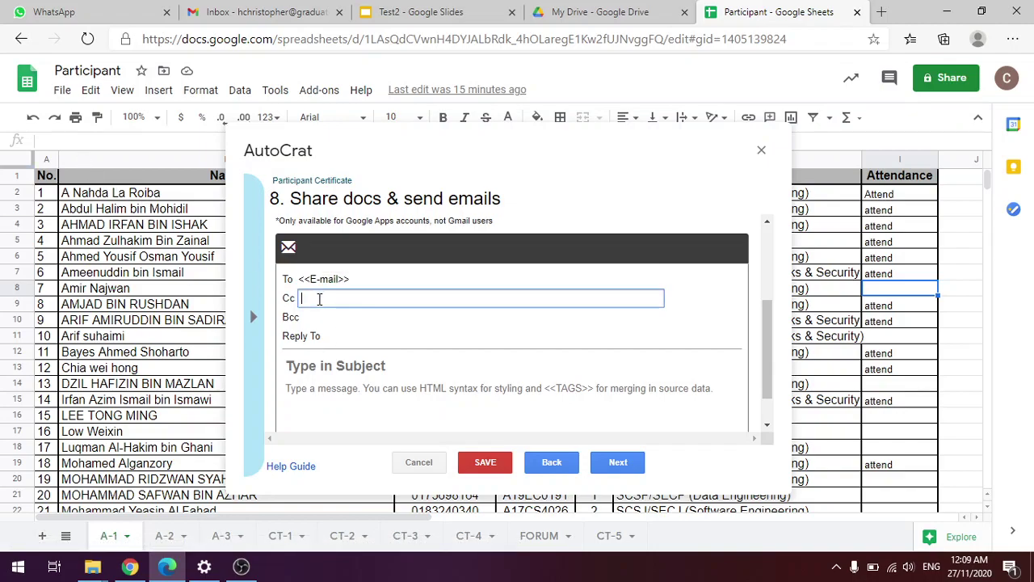
click(324, 320)
click(314, 298)
click(315, 318)
- Enter the email subject "Participation Certificate <<Name>>" using the Name merge tag
click(368, 363)
text(P)
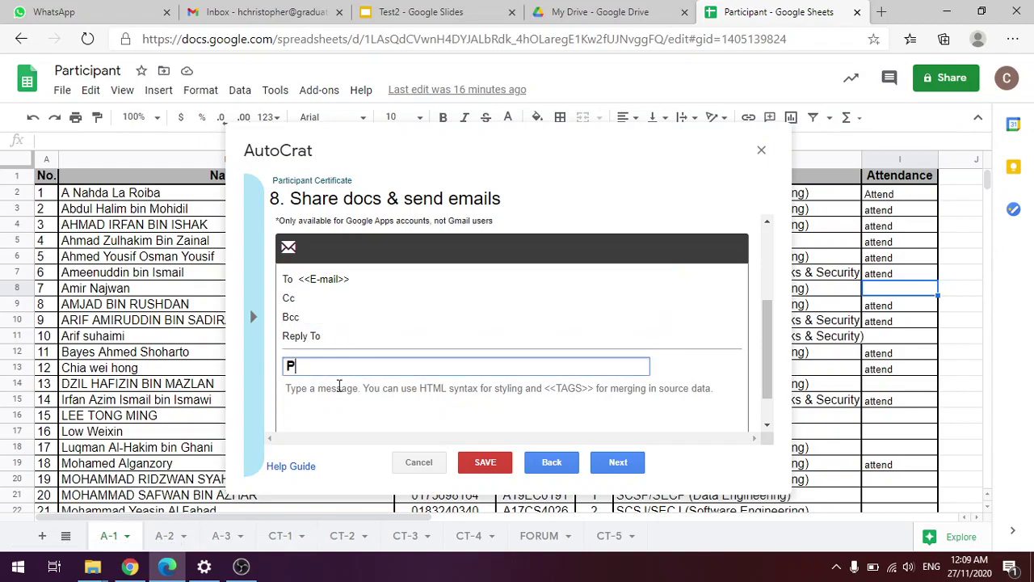
text(articipation Certif)
key(BackSpace)
text(ti)
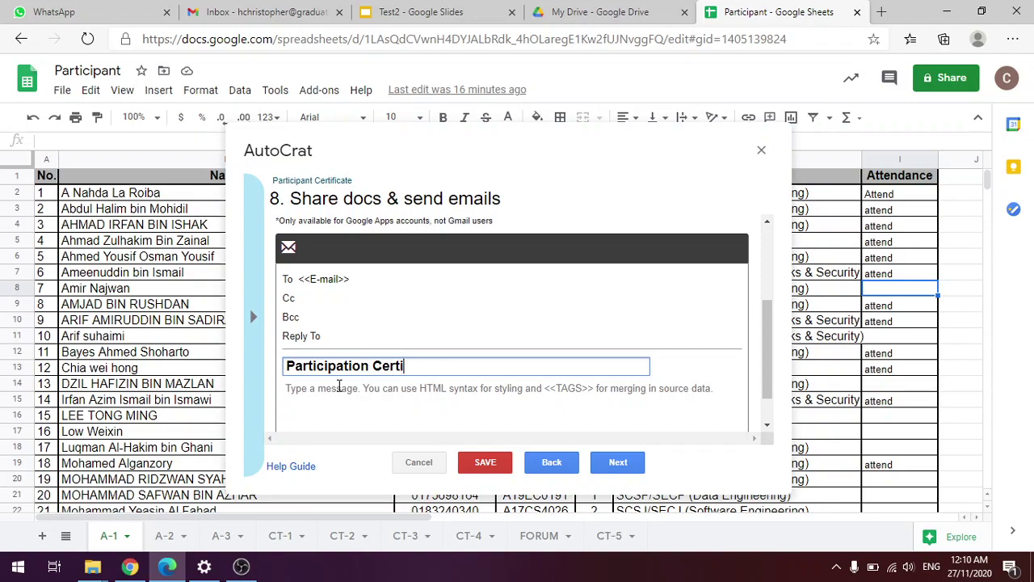
text(ficate)
click(253, 321)
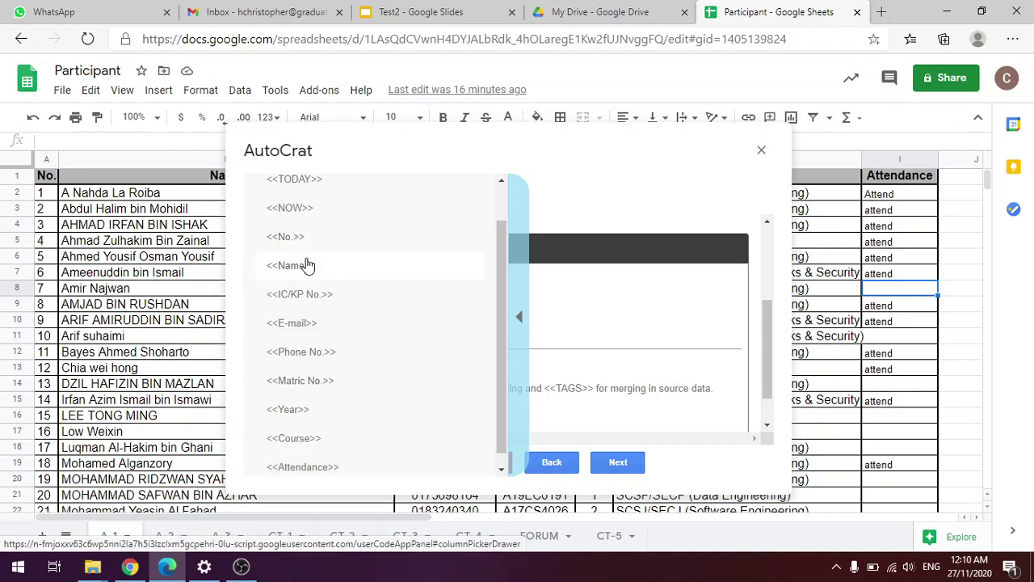
click(445, 366)
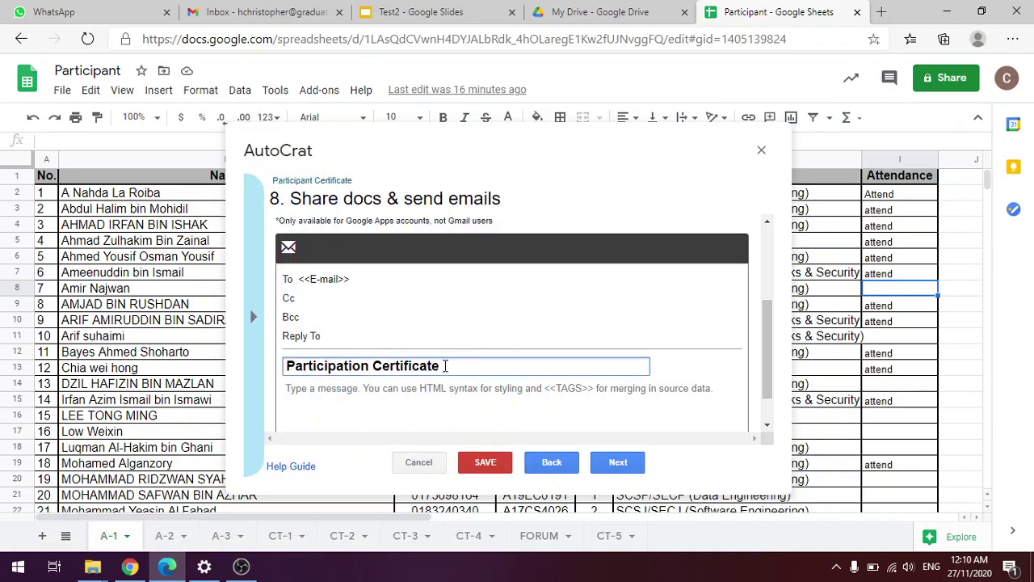
text(<<Name>>)
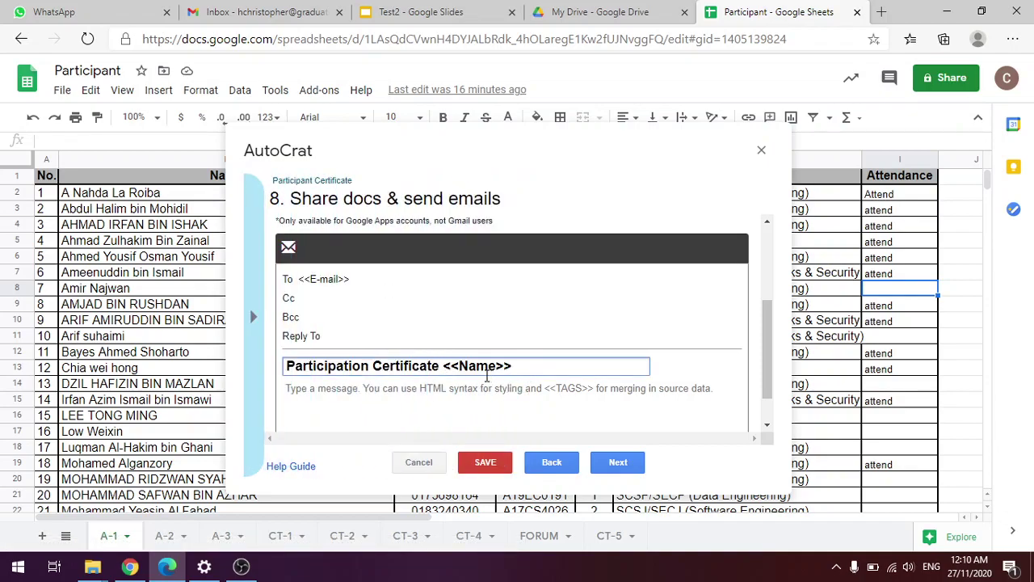
- Review the email's recipient and subject tags against the list of available merge tags
mouse_move(249, 301)
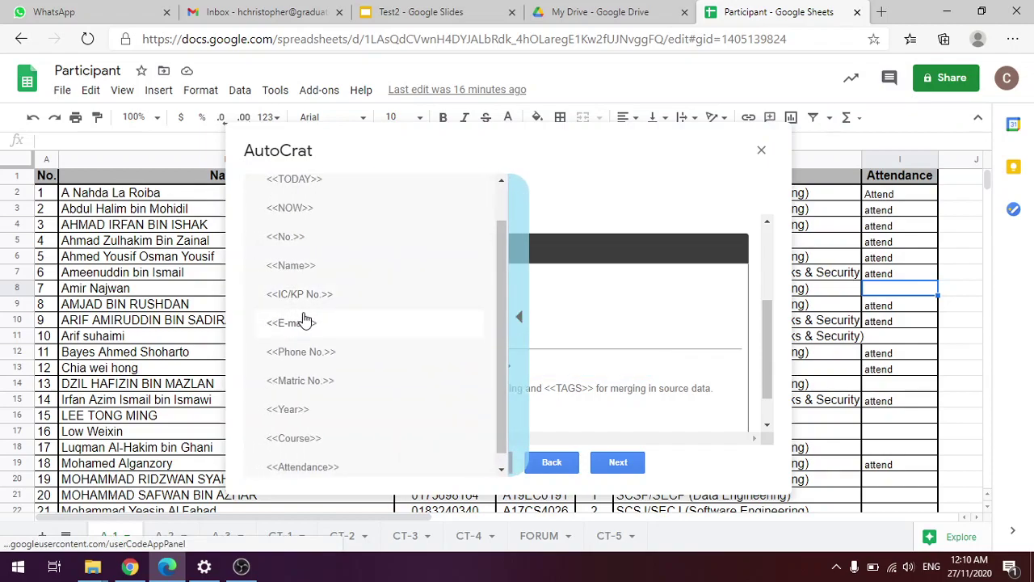
click(522, 370)
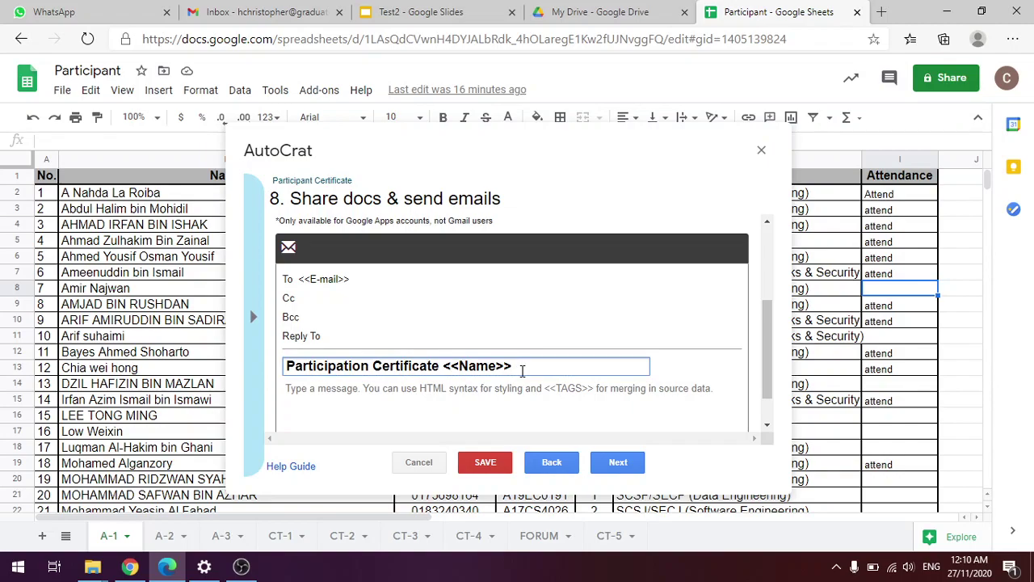
scroll(354, 379, up, 3)
scroll(330, 370, down, 2)
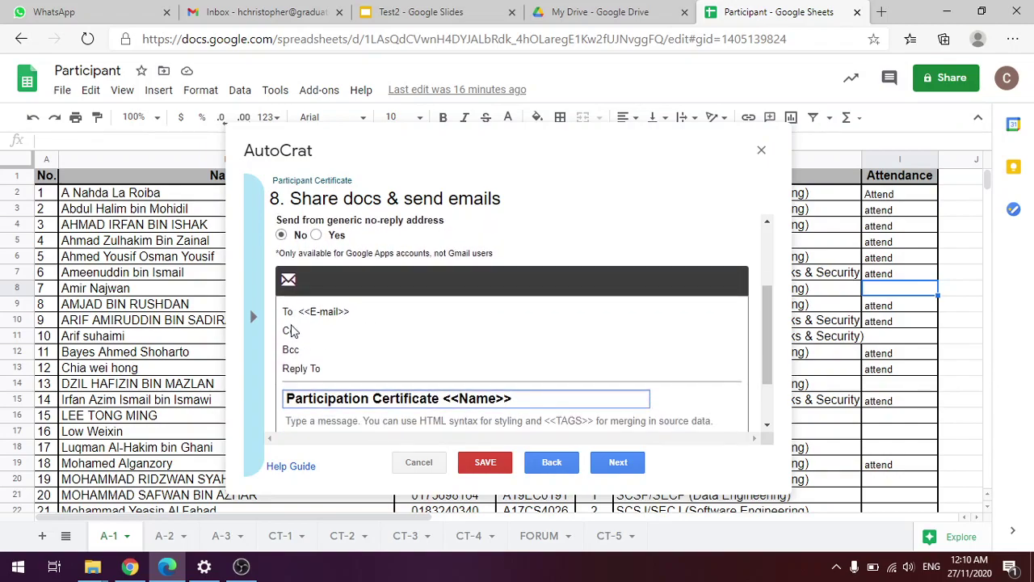
click(337, 312)
drag(350, 311, 301, 311)
click(372, 311)
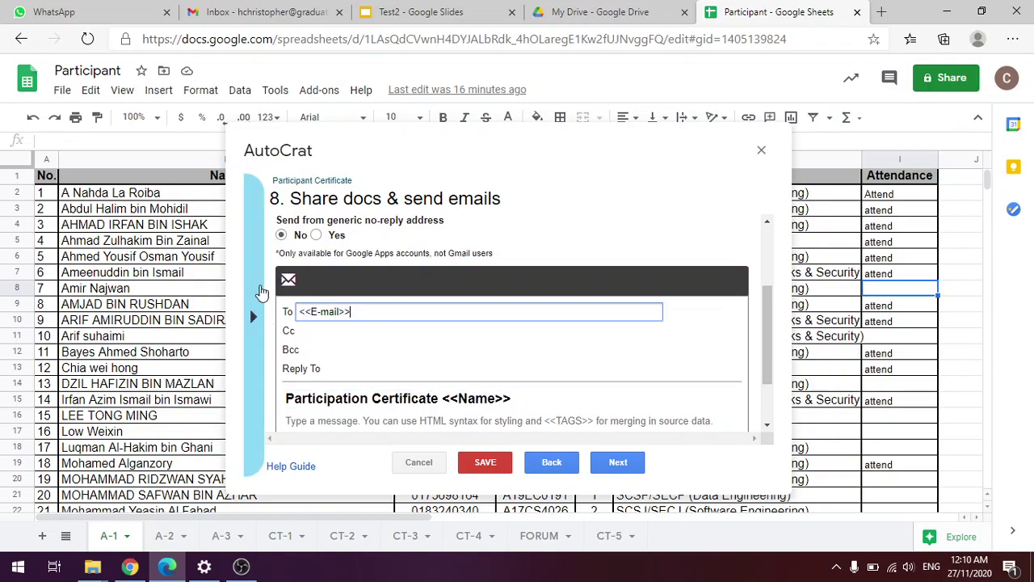
click(253, 316)
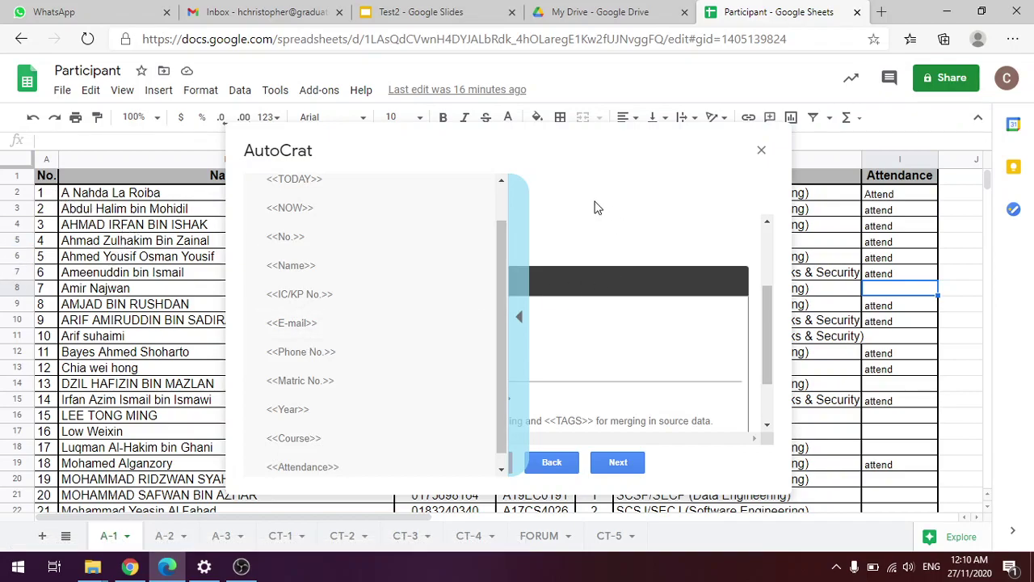
click(518, 259)
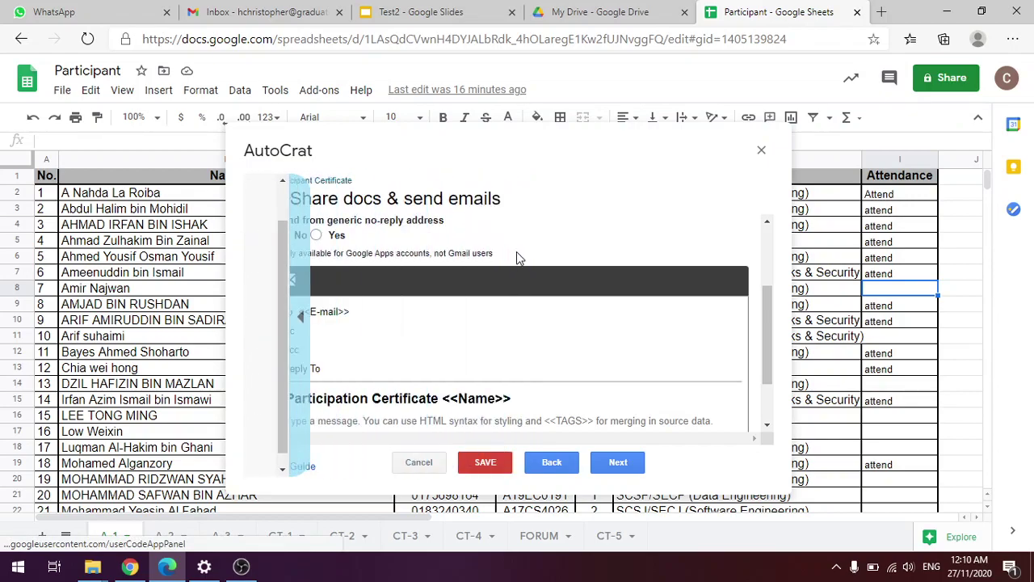
- Begin the email message with the greeting "Hi <<Name>>" using the Name merge tag
click(341, 359)
scroll(358, 346, up, 1)
scroll(359, 344, down, 1)
text(H)
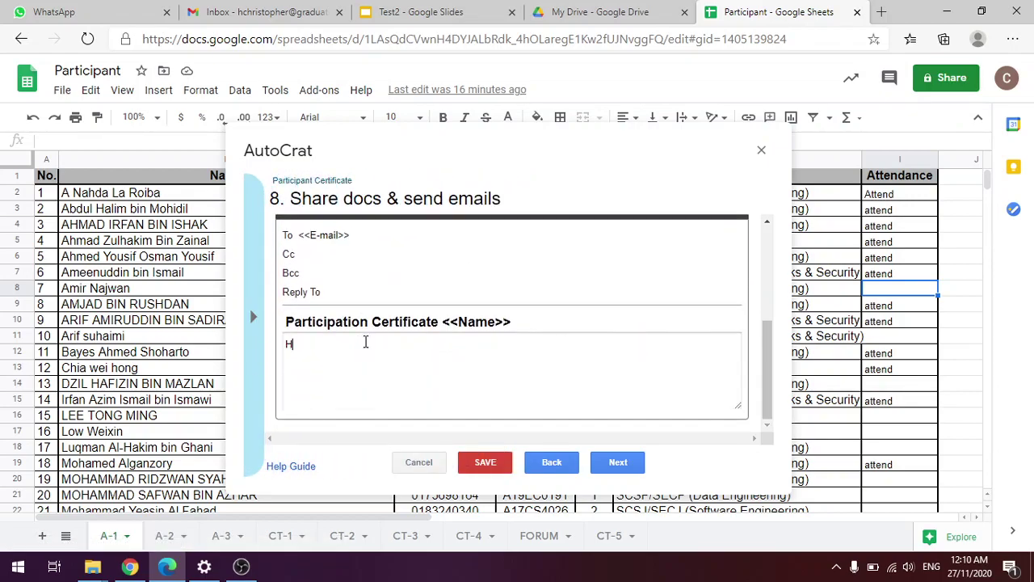
text(i)
click(254, 316)
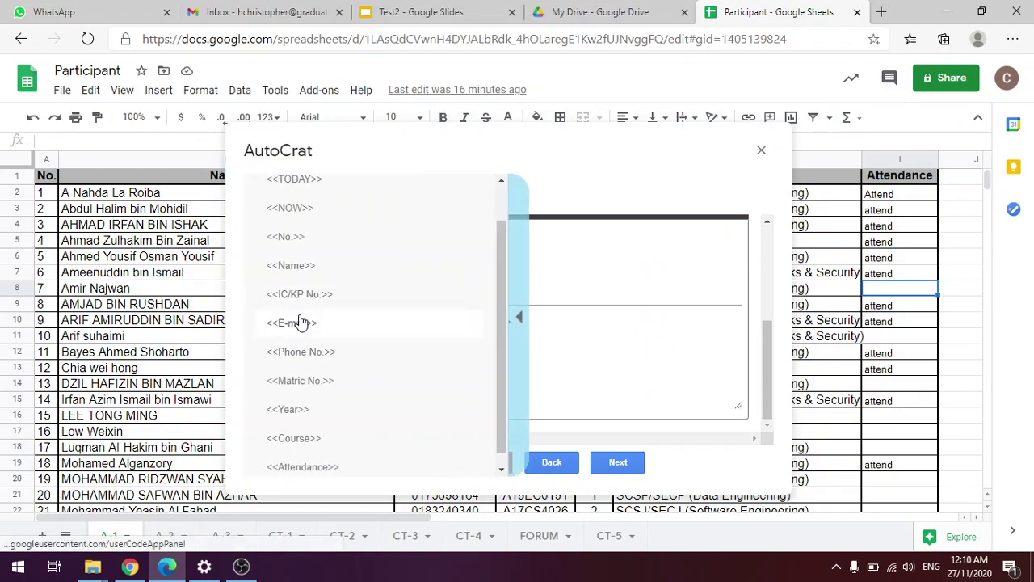
click(314, 265)
text(<<Name>>)
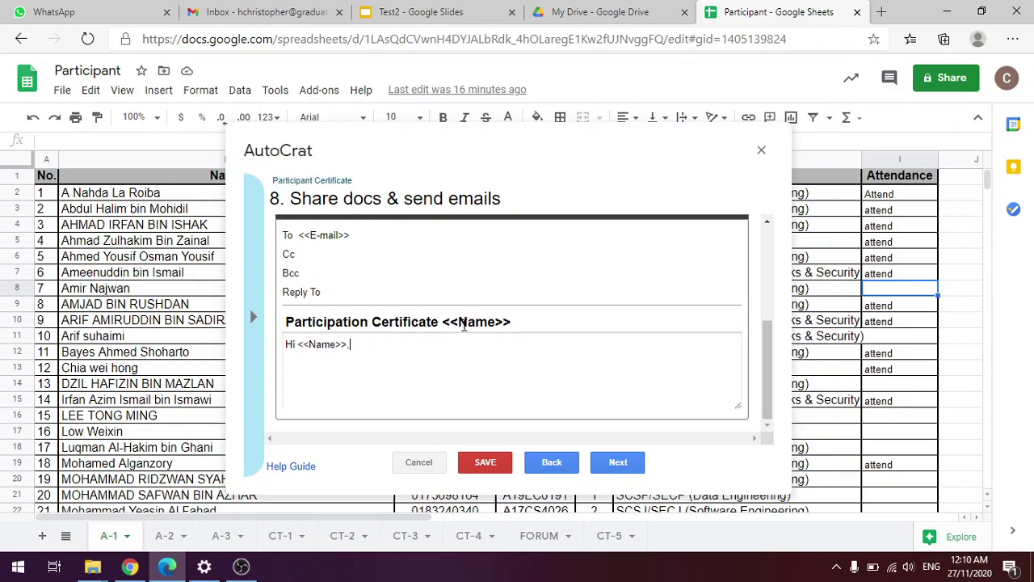
- Check the To recipient's E-mail tag against the sheet's column headers and the available merge tags
scroll(314, 370, up, 3)
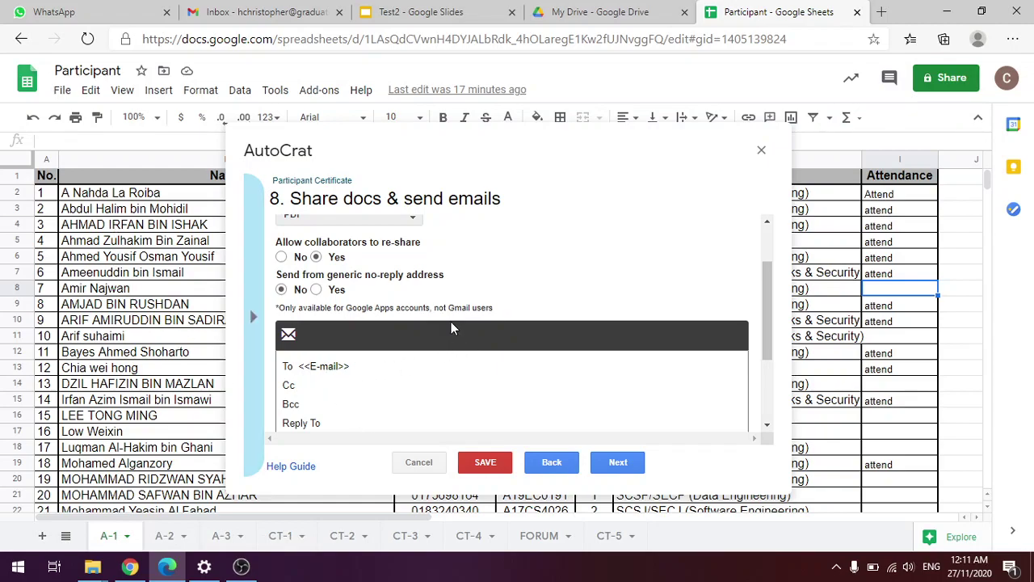
click(354, 368)
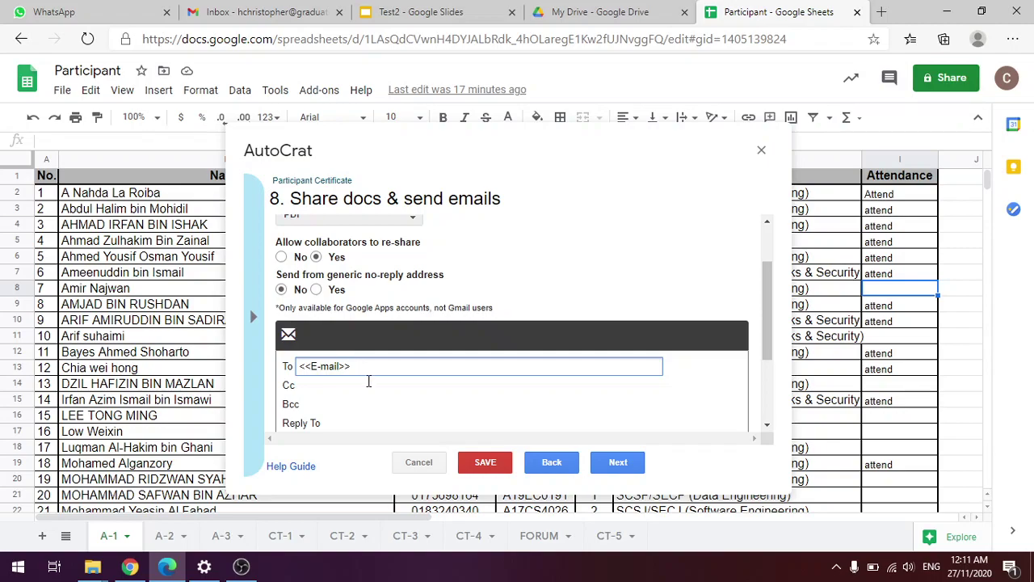
scroll(354, 380, down, 1)
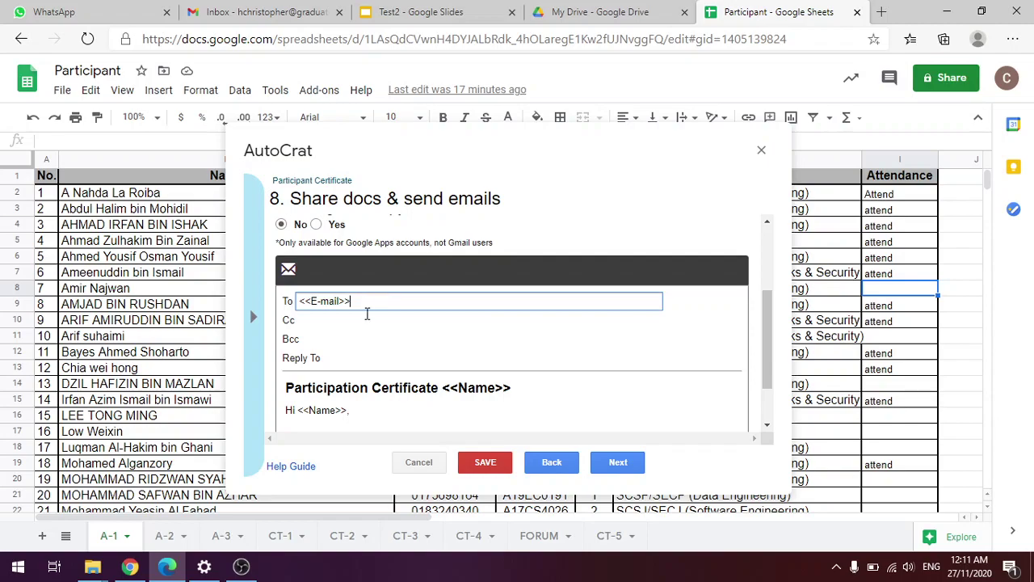
scroll(370, 312, down, 1)
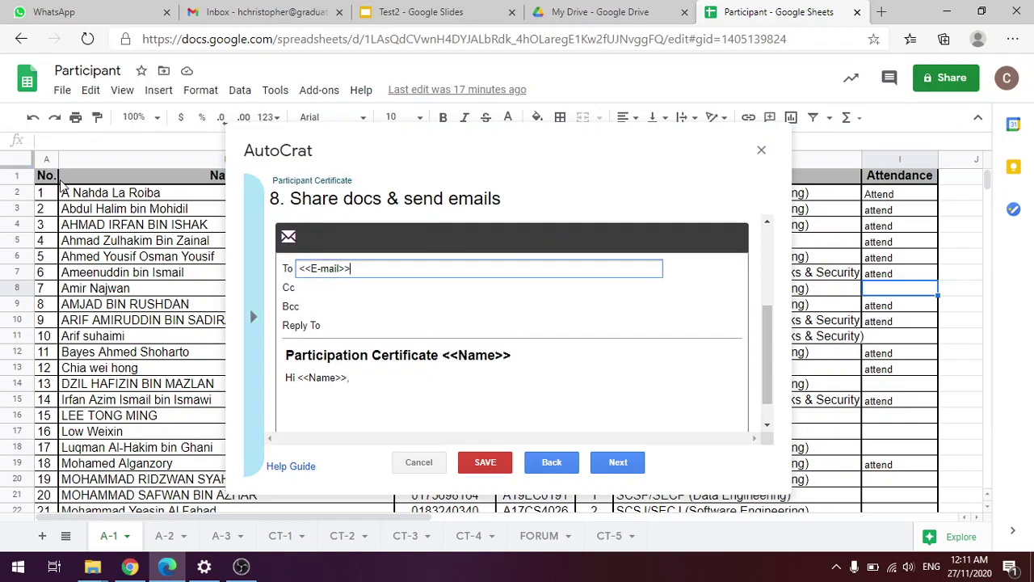
drag(355, 268, 301, 268)
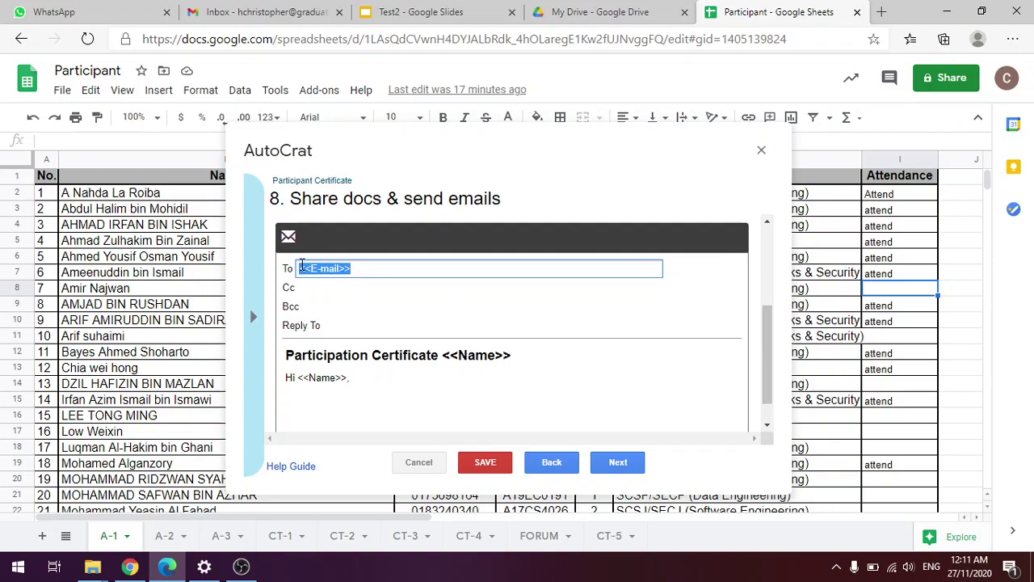
click(248, 256)
click(96, 179)
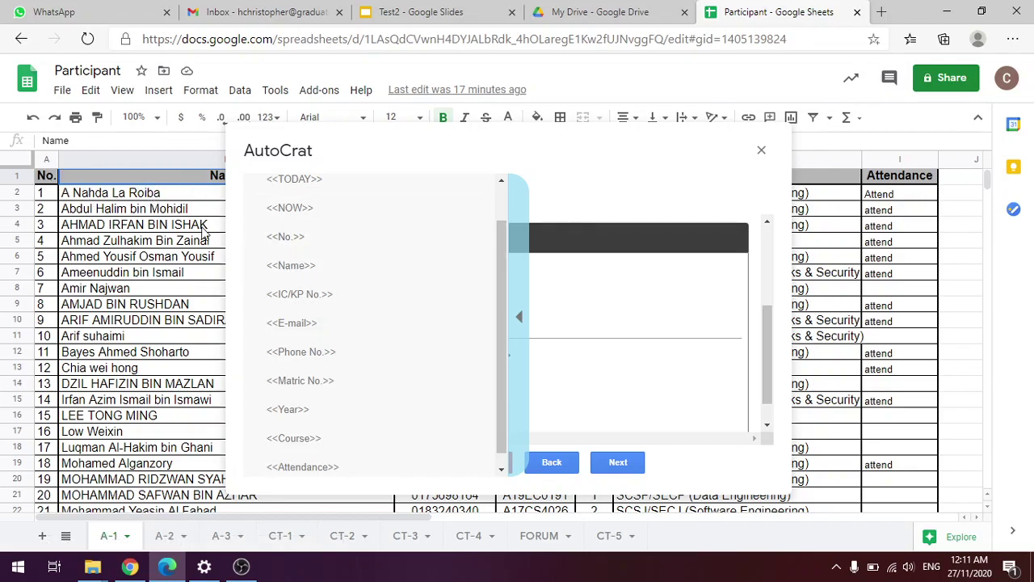
click(307, 327)
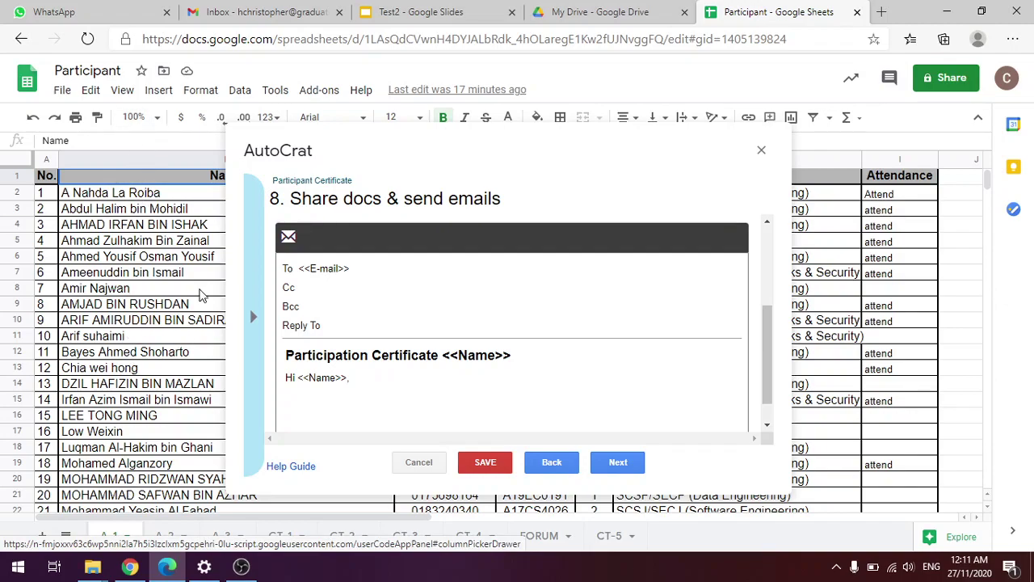
- Review the sharing options and email fields alongside the participant names and headers in the sheet
scroll(189, 398, down, 1)
scroll(388, 278, up, 2)
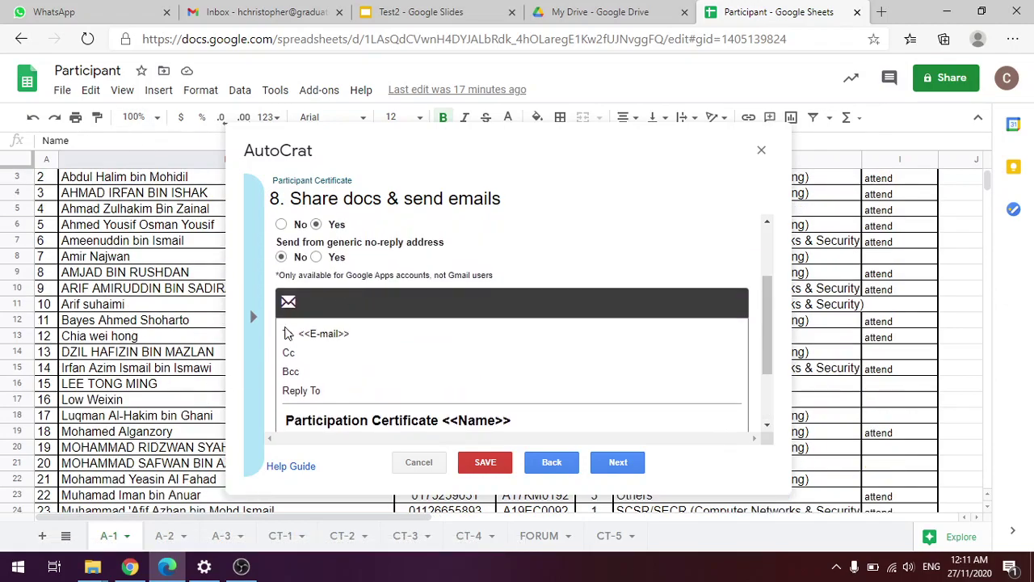
scroll(289, 333, up, 3)
scroll(361, 340, down, 4)
scroll(149, 243, down, 2)
scroll(164, 246, up, 1)
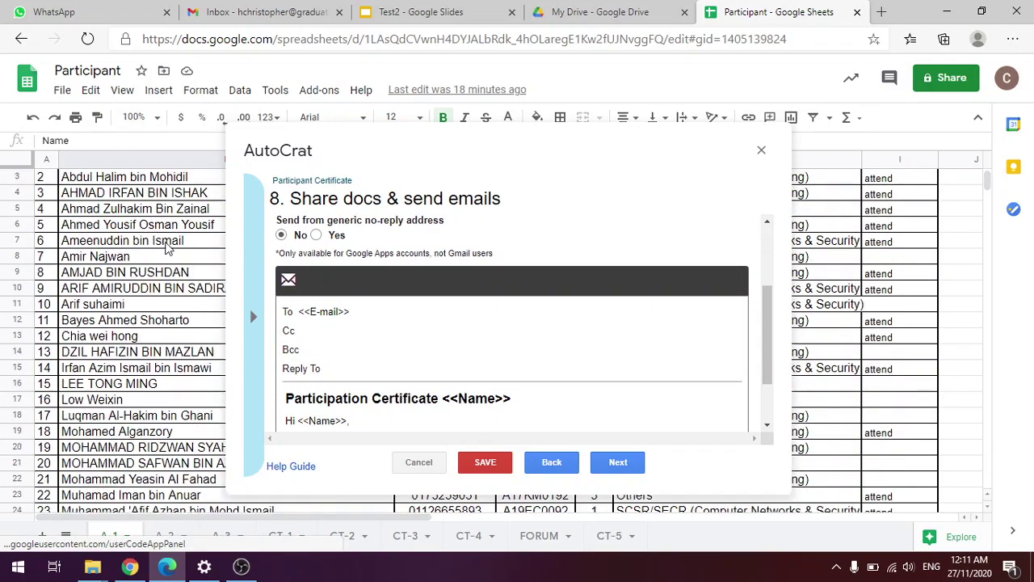
scroll(164, 247, up, 1)
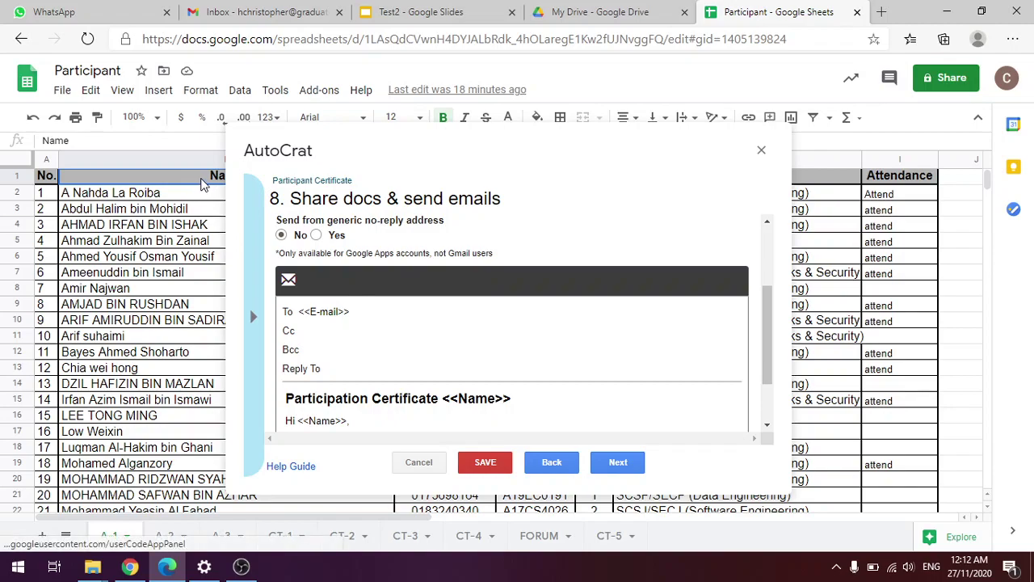
scroll(374, 310, down, 2)
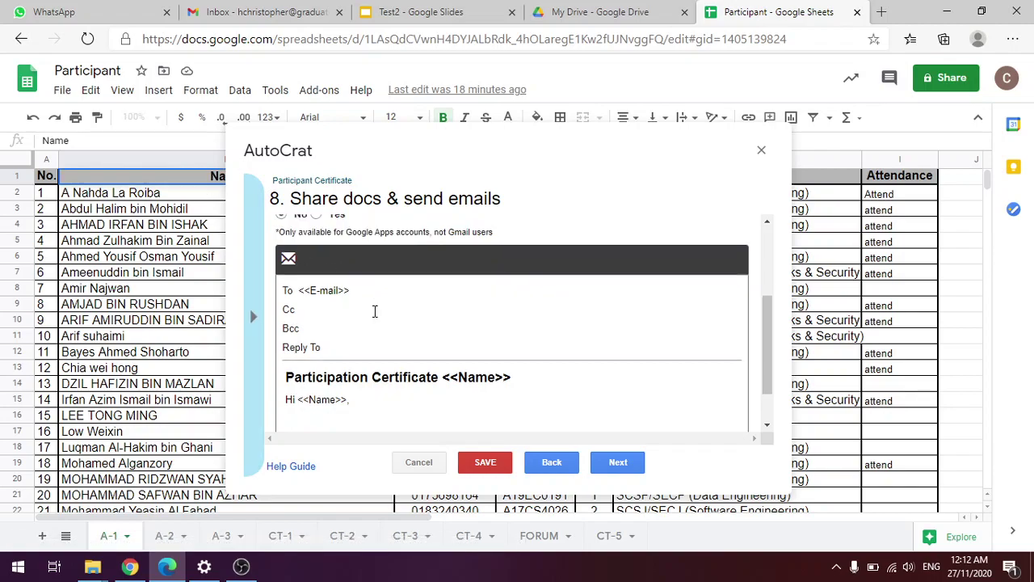
- Add a blank line below the message greeting and save the Participant Certificate job without form or time triggers
click(362, 346)
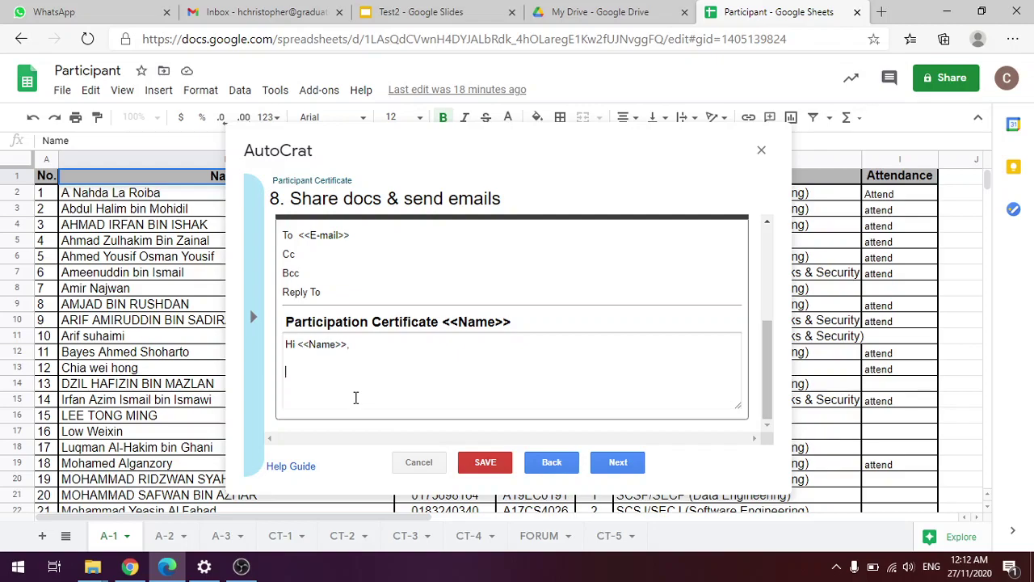
click(619, 463)
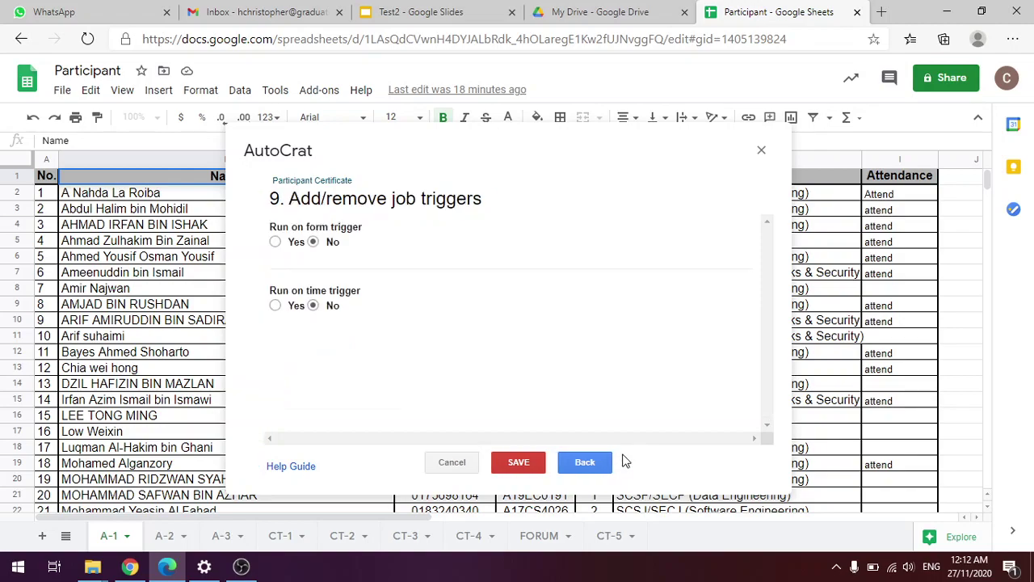
click(511, 464)
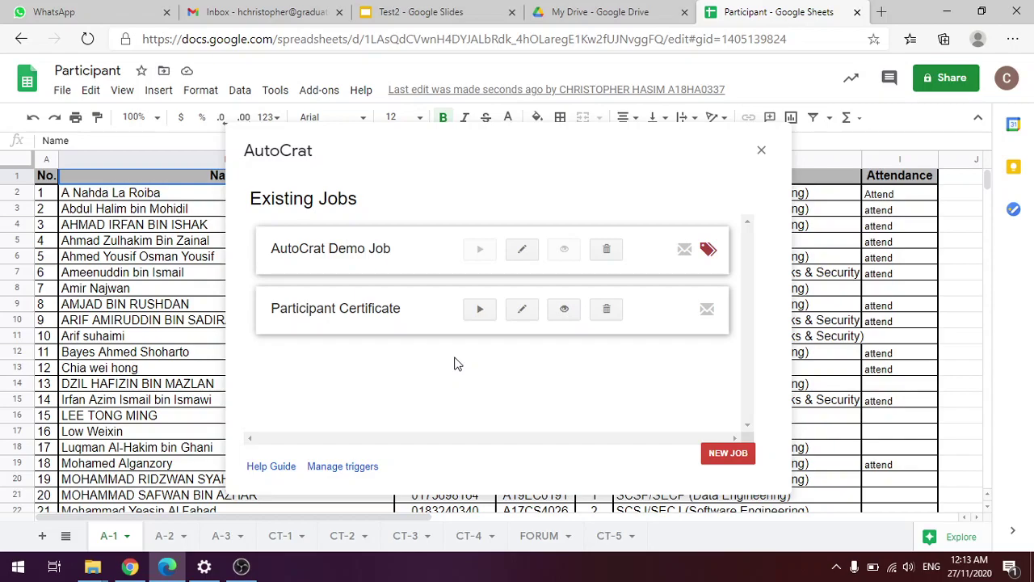
- Switch to Google Drive and inspect the Certificate1 output folder, comparing it with the AutoCrat job list
click(568, 14)
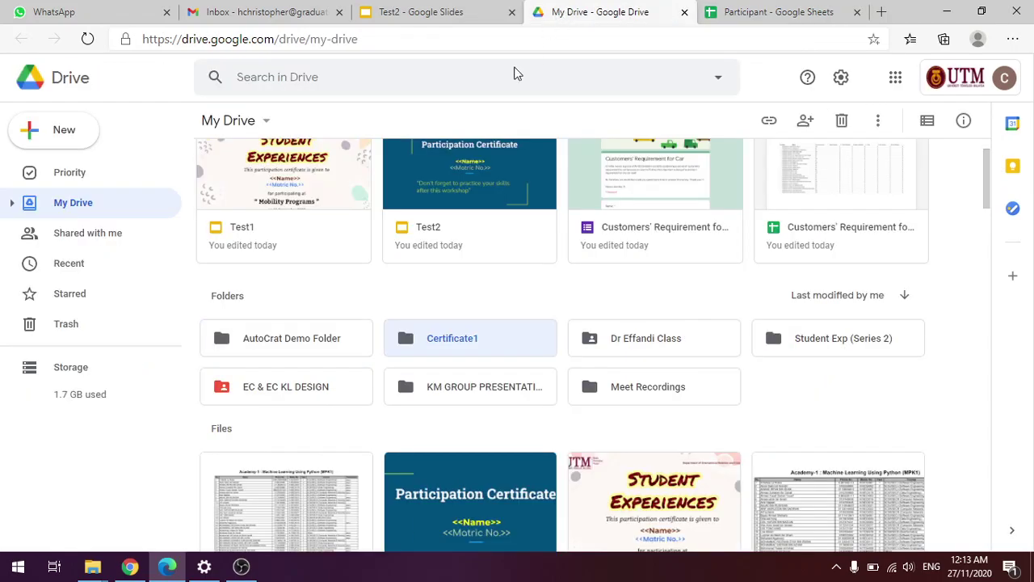
double_click(460, 346)
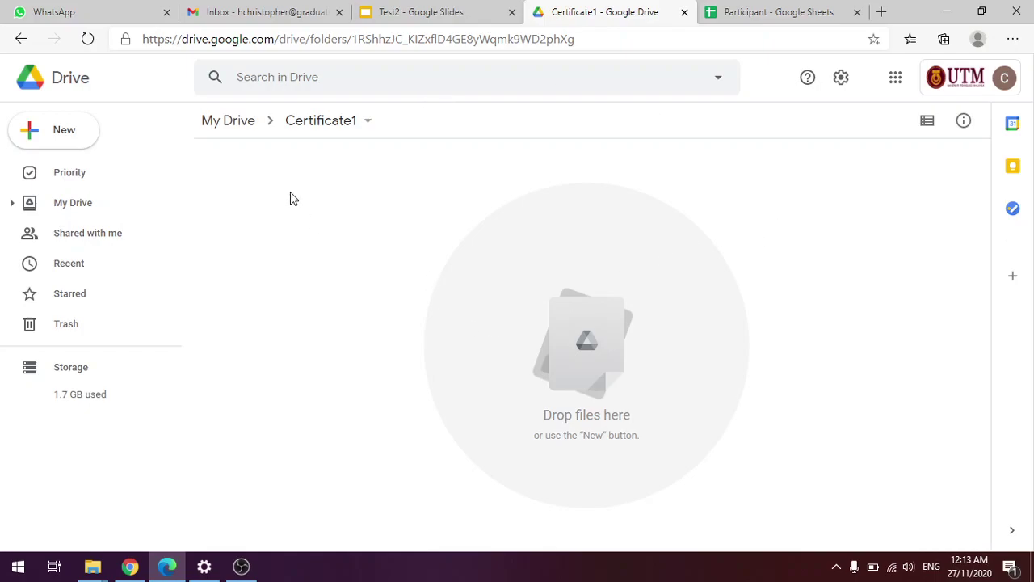
click(747, 16)
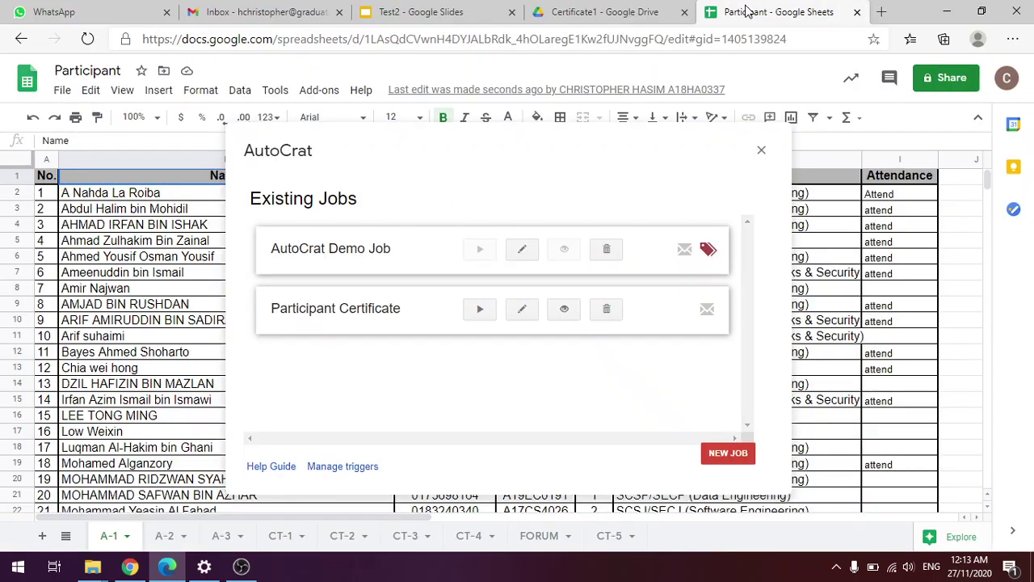
click(602, 12)
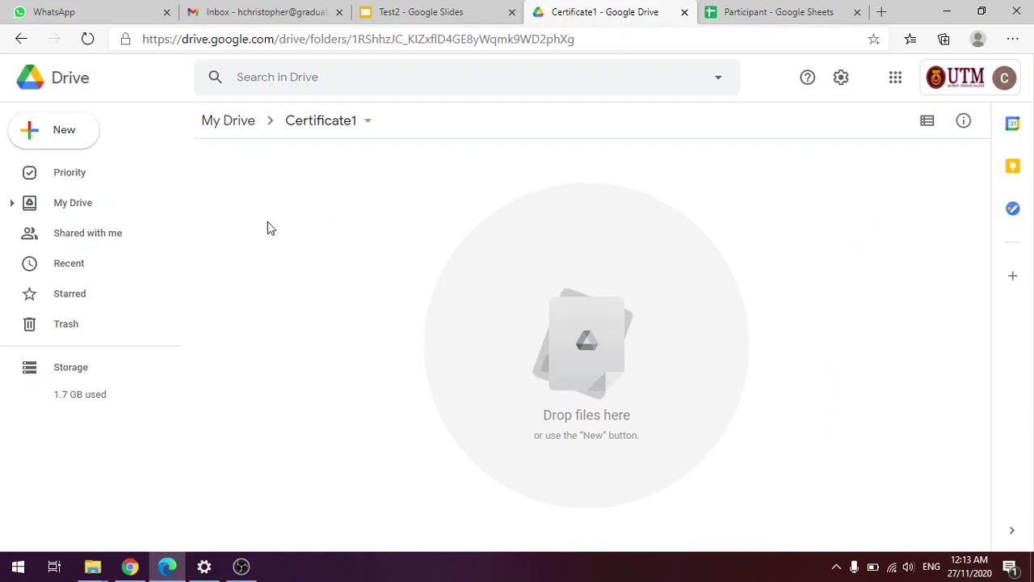
click(779, 11)
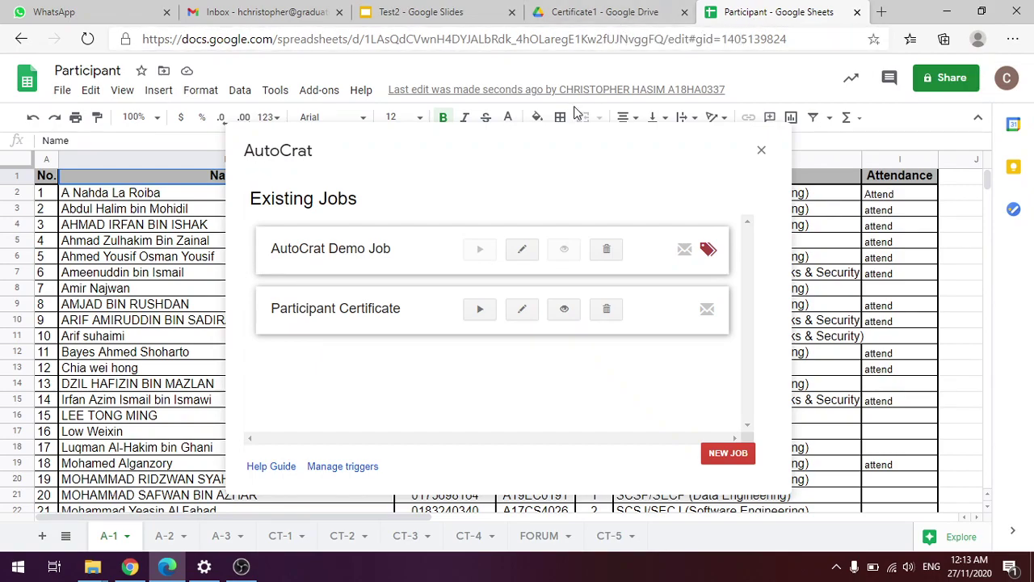
click(611, 13)
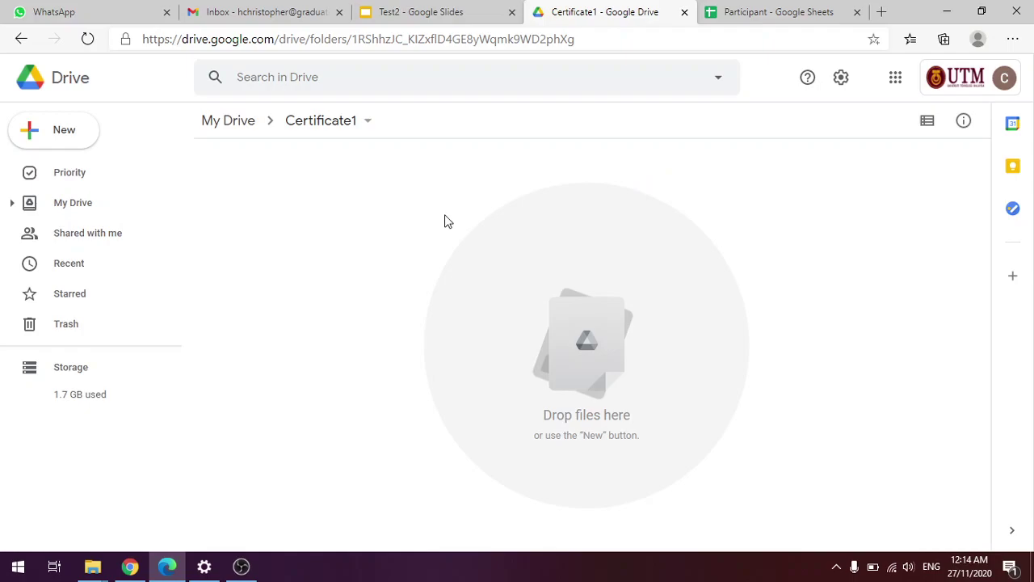
- Examine the Name, Matric No. and Phone No. tags on the Test2 certificate template in Google Slides
click(404, 12)
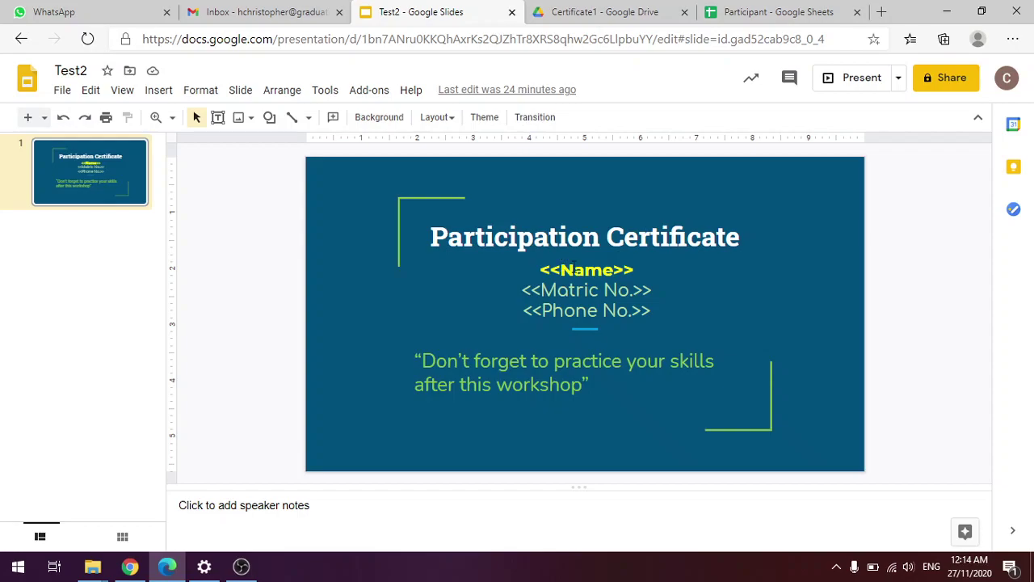
click(621, 274)
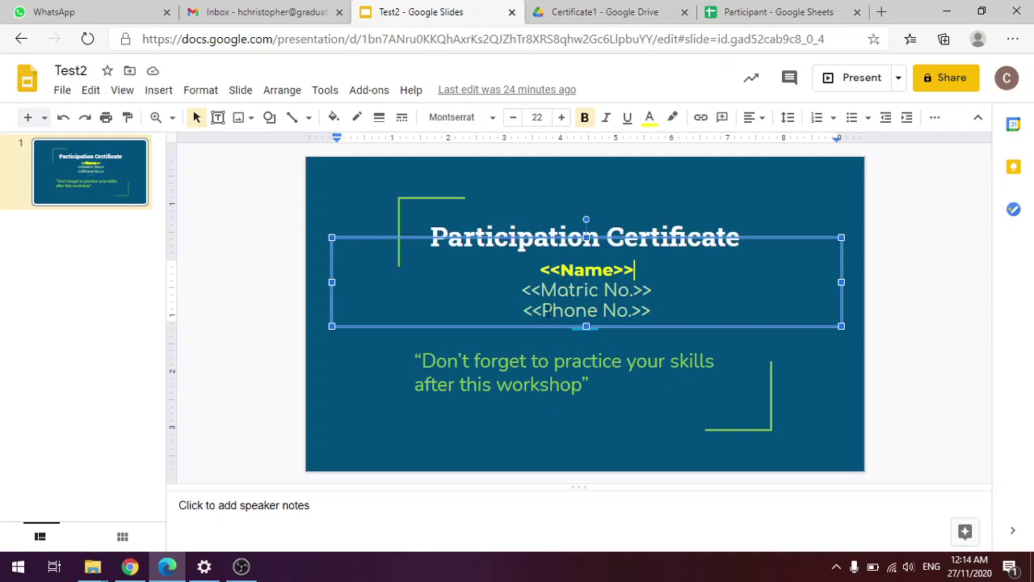
click(926, 201)
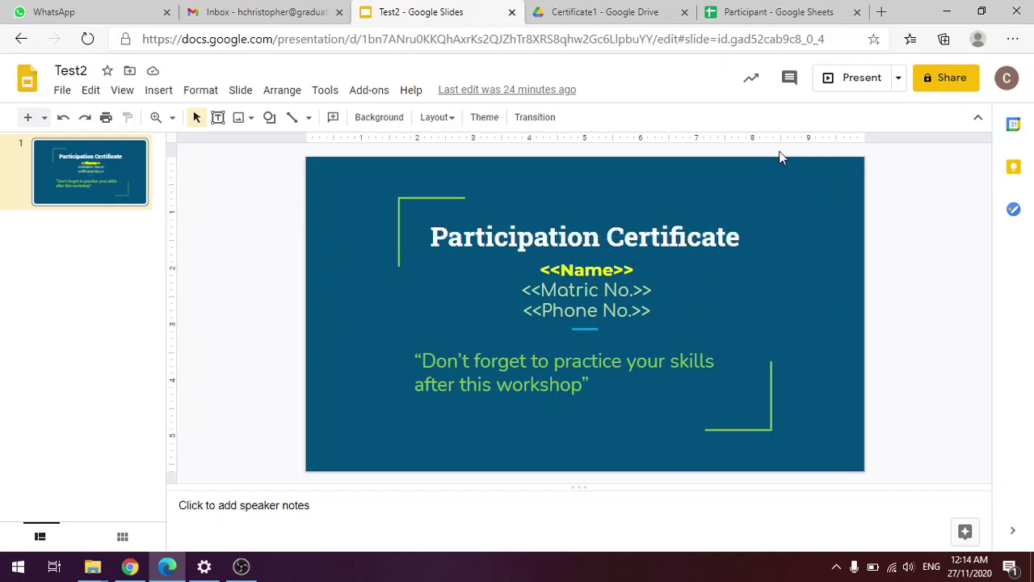
click(610, 267)
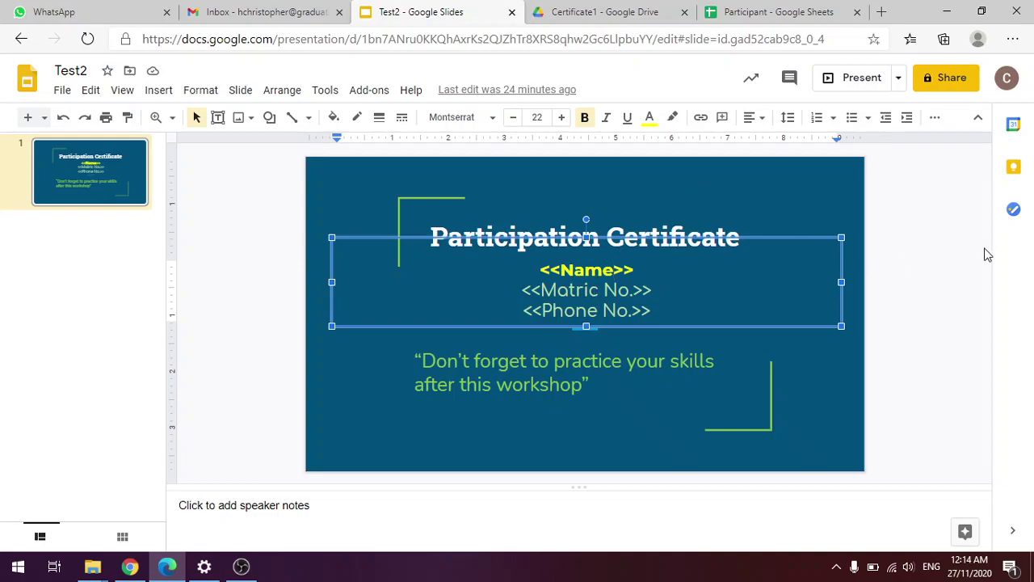
click(877, 237)
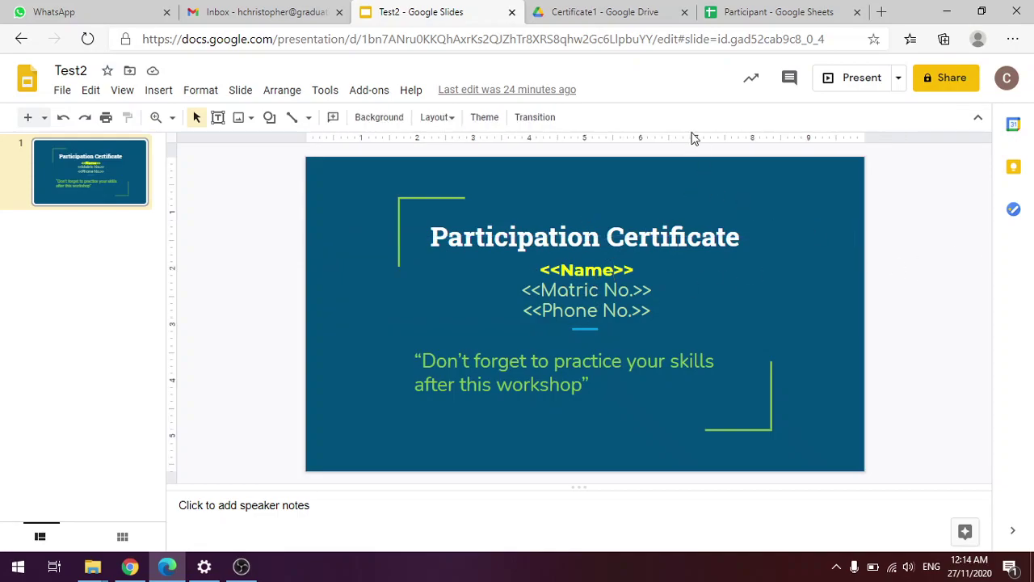
click(587, 10)
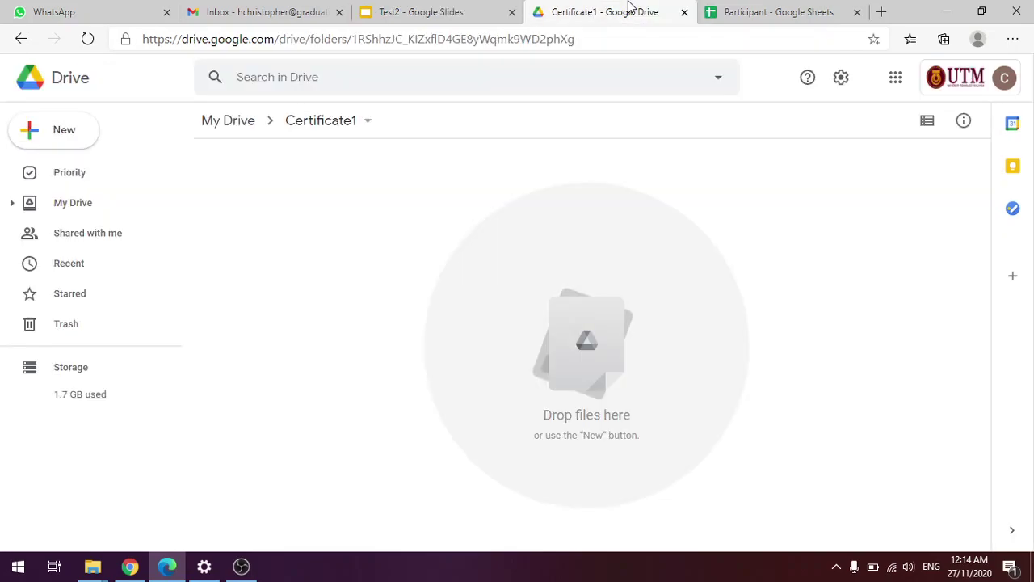
- Return to the Participant spreadsheet in Google Sheets and delete the Participant Certificate job from AutoCrat
click(776, 11)
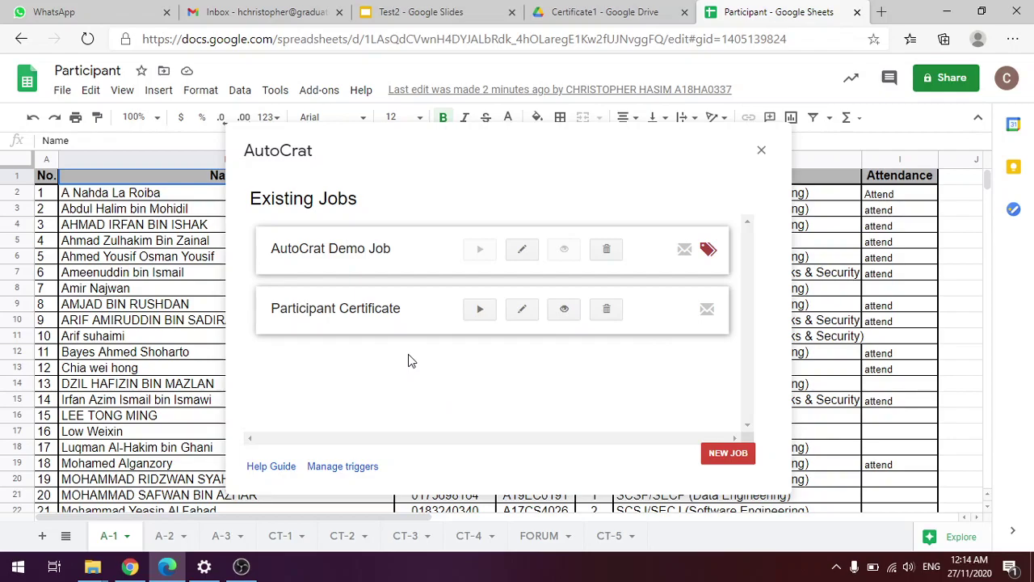
click(607, 314)
click(727, 299)
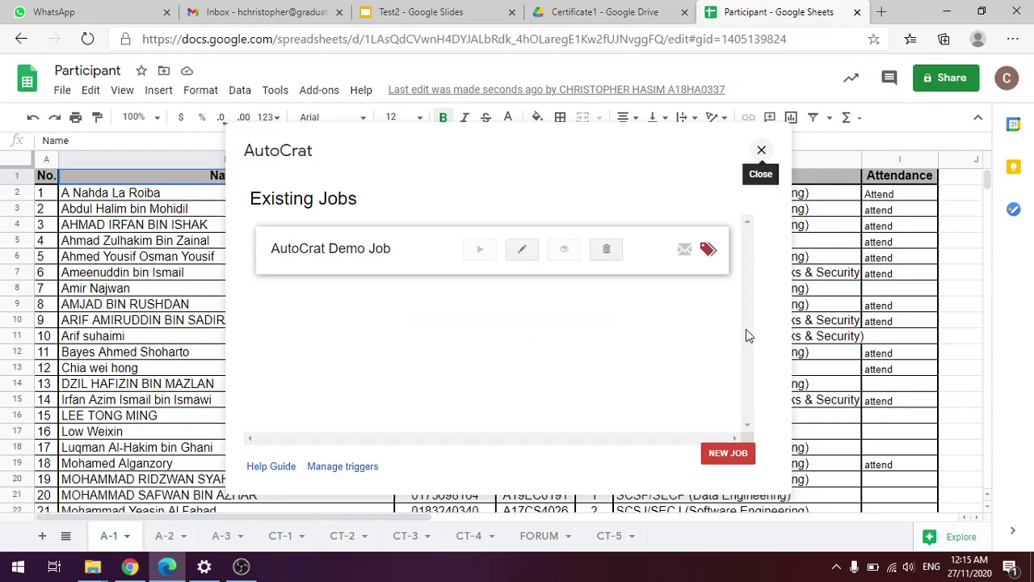
- Create a new AutoCrat merge job named "Participation Certificate" and choose Test2 as its template
click(727, 453)
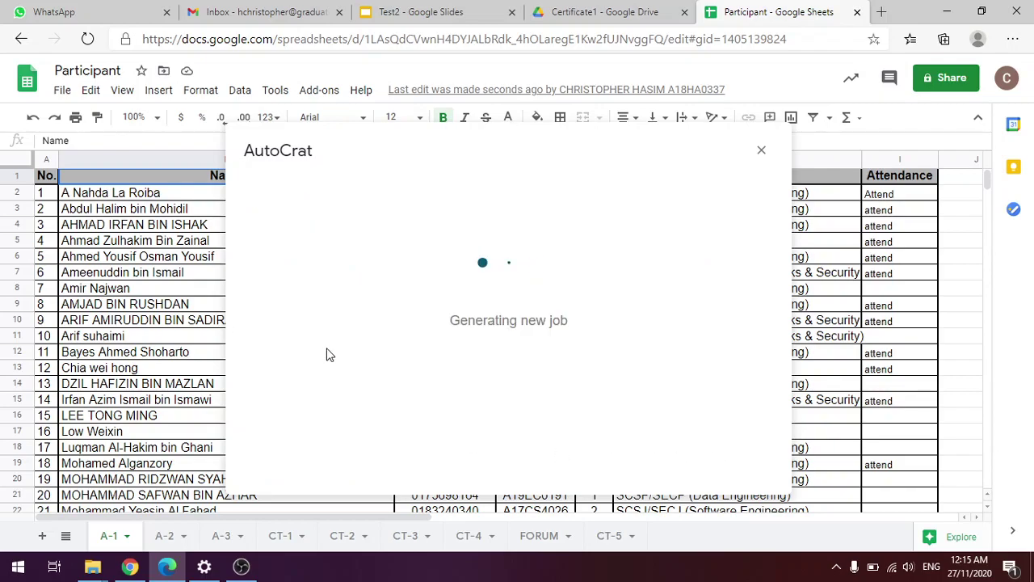
click(398, 257)
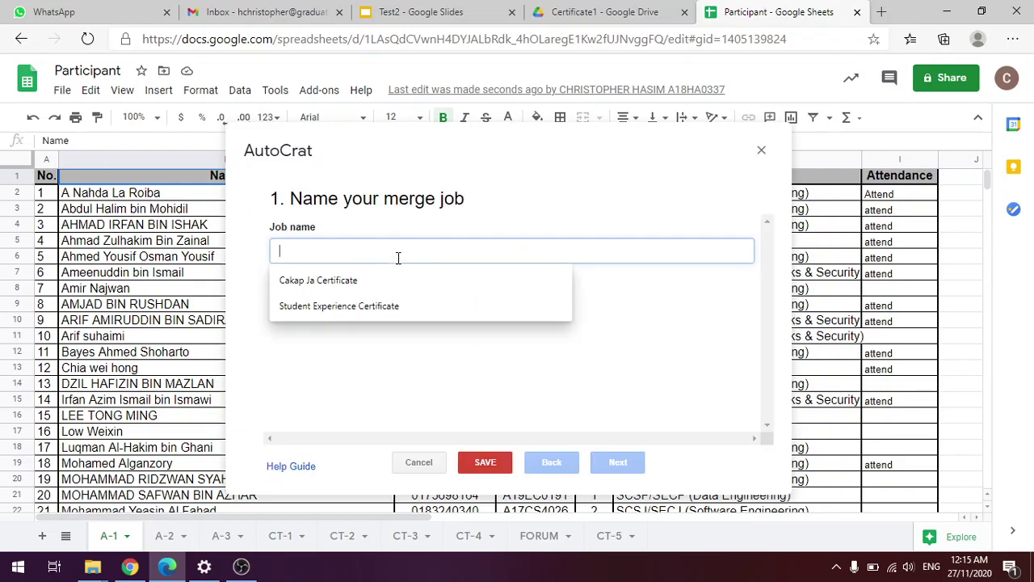
text(Participation )
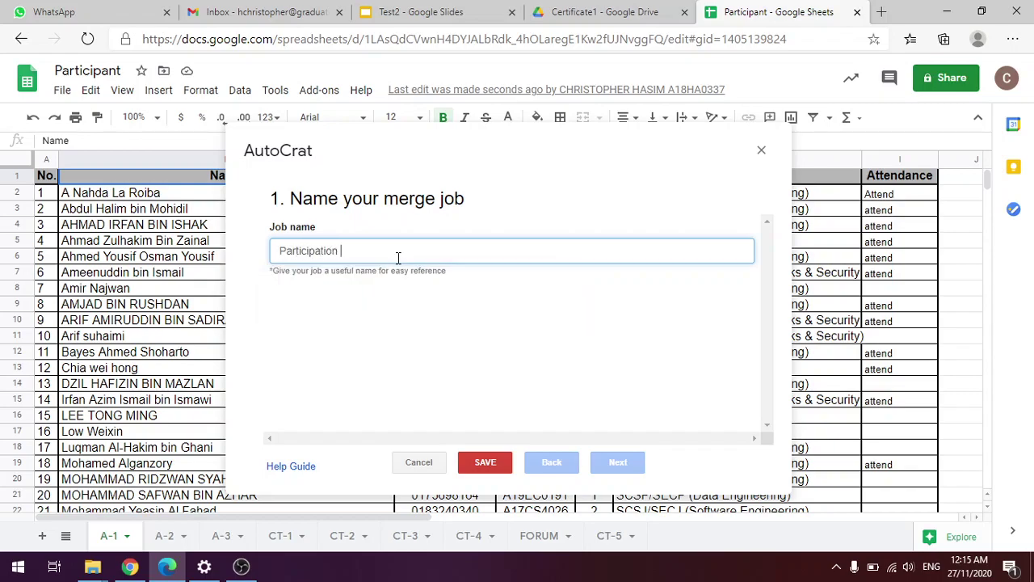
text(Certificate)
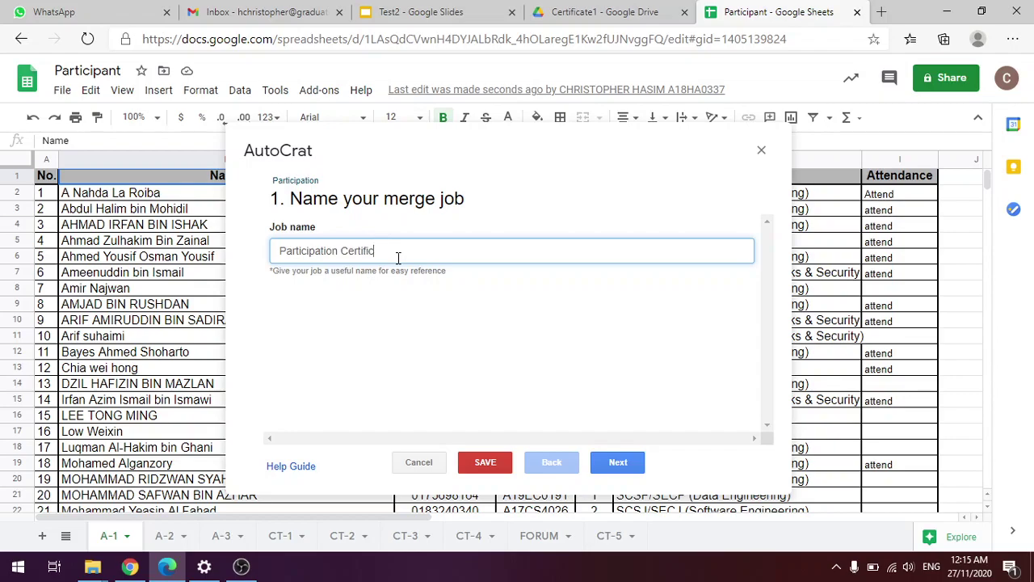
click(618, 463)
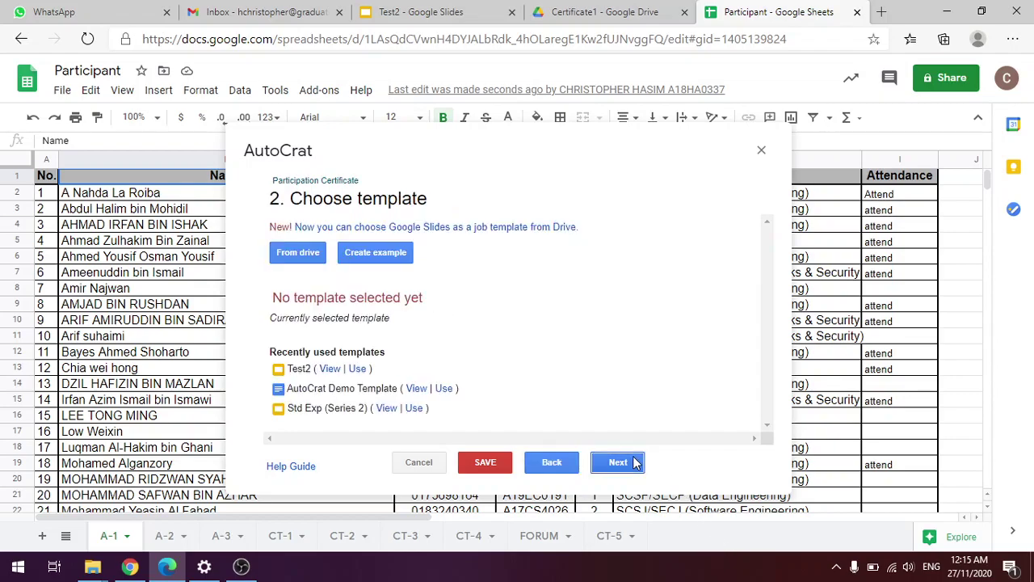
click(358, 370)
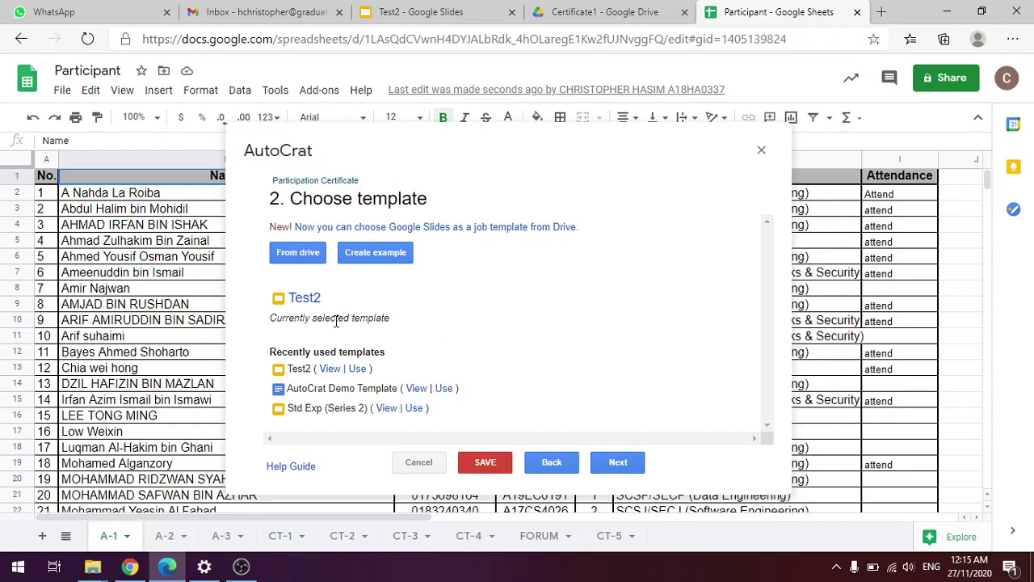
click(616, 463)
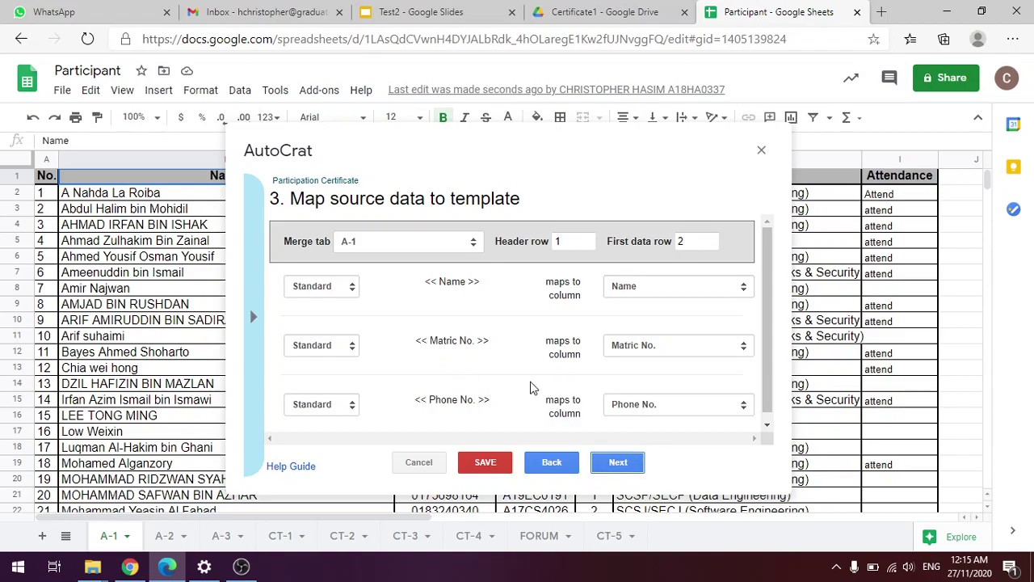
- Accept the template column mapping and begin the merged file name with "Participation Certificate"
click(614, 459)
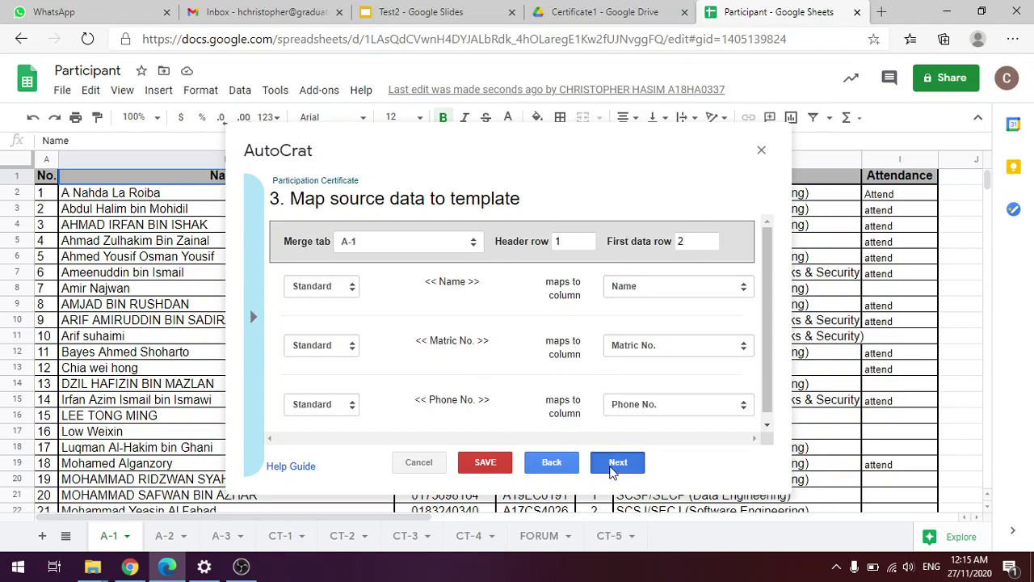
click(340, 251)
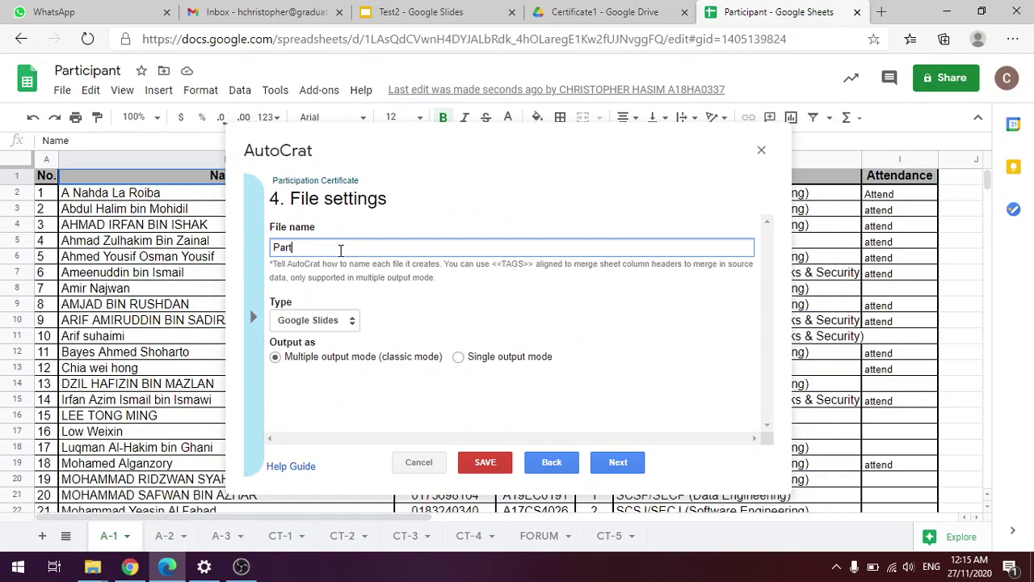
text(Participaton)
key(BackSpace)
key(BackSpace)
key(BackSpace)
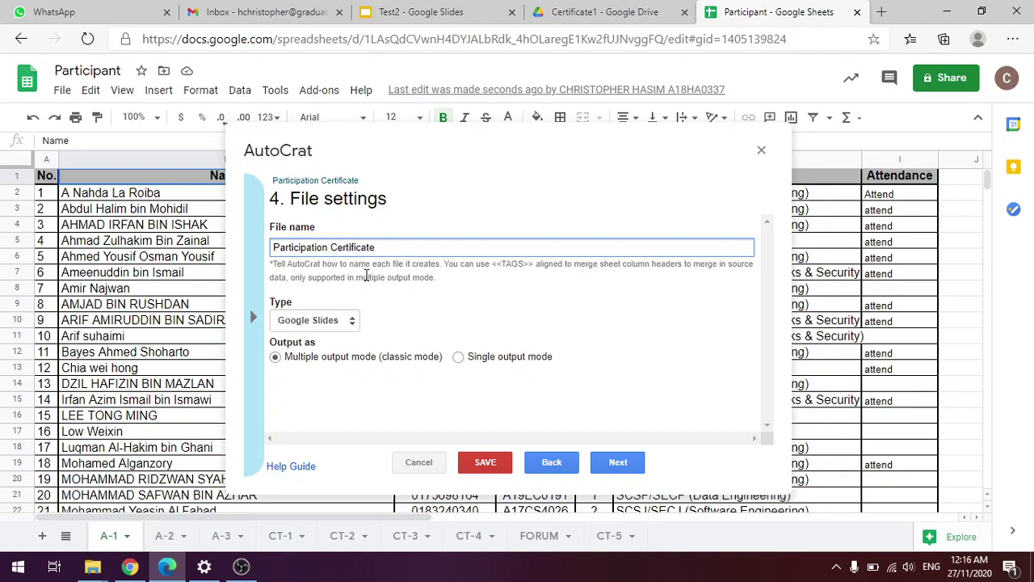
- Append the <<Name>> and <<Matric No.>> merge tags to the file name after "Participation Certificate"
click(256, 316)
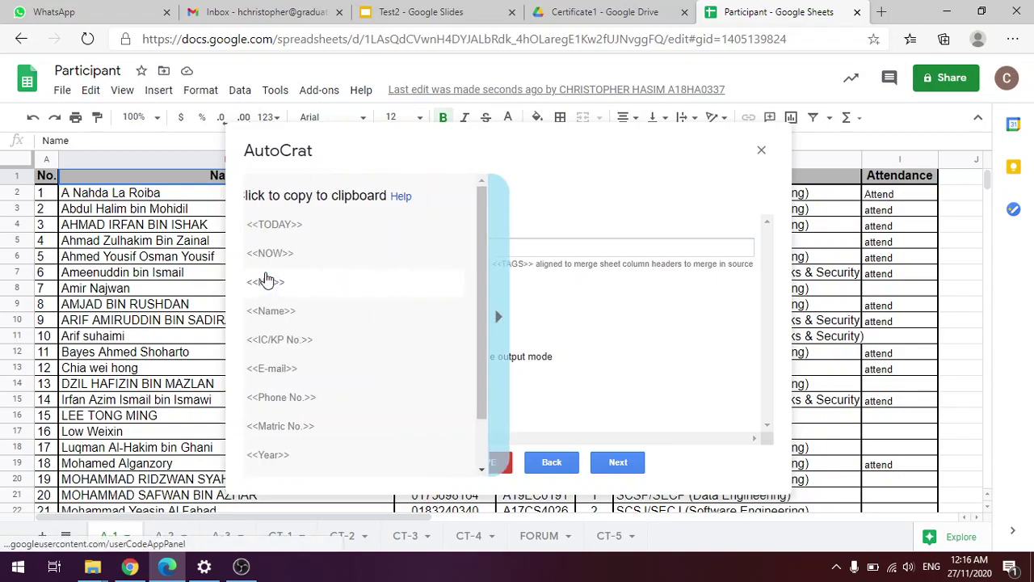
click(303, 312)
click(421, 244)
text(<<Name>>)
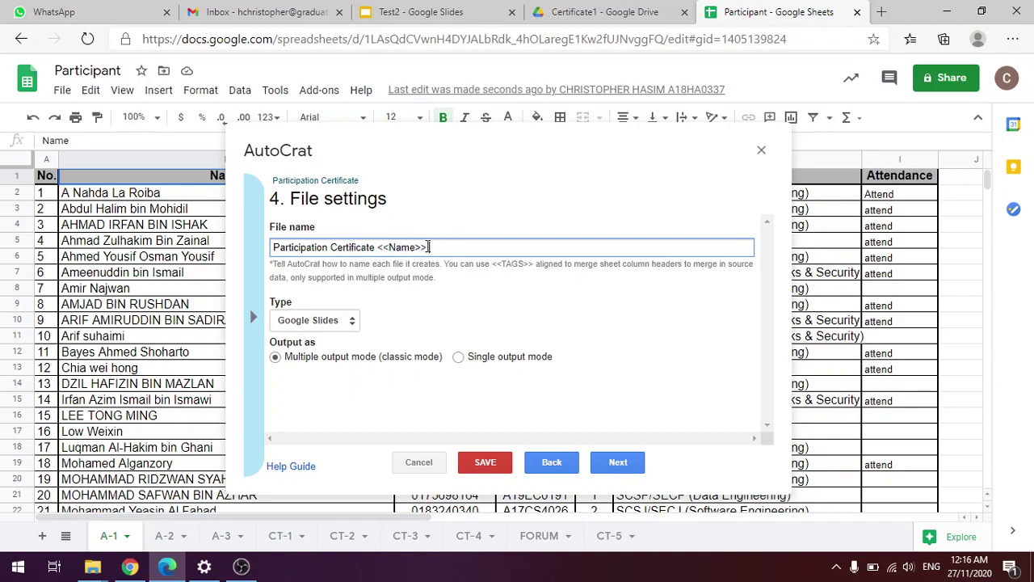
click(253, 317)
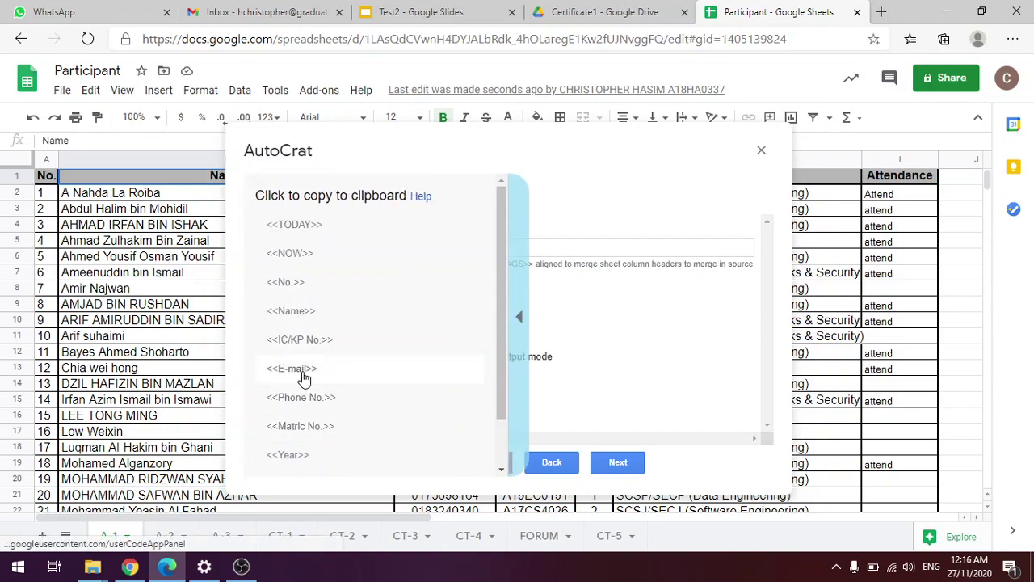
click(309, 432)
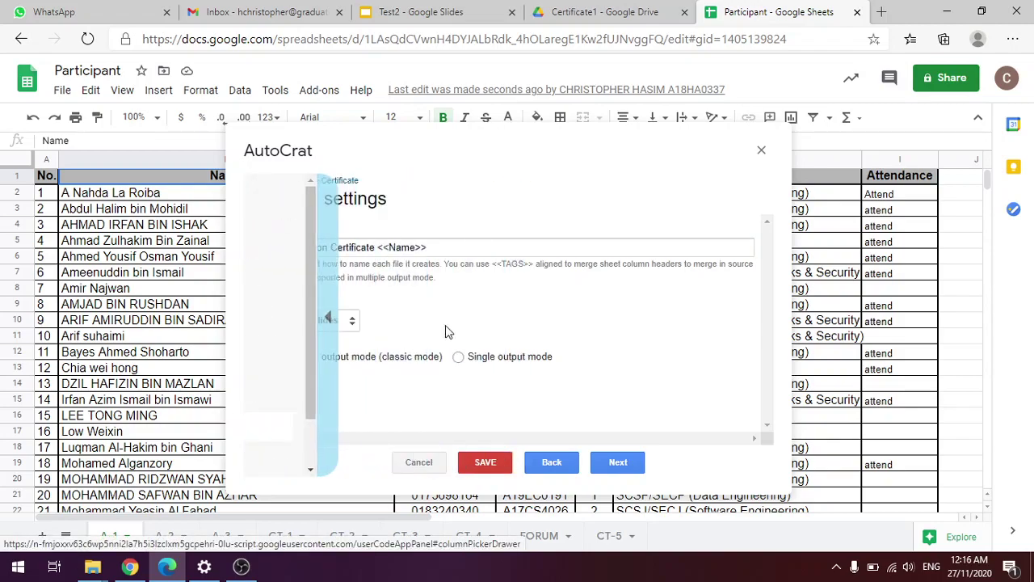
click(434, 256)
text(<<Matric No.>>)
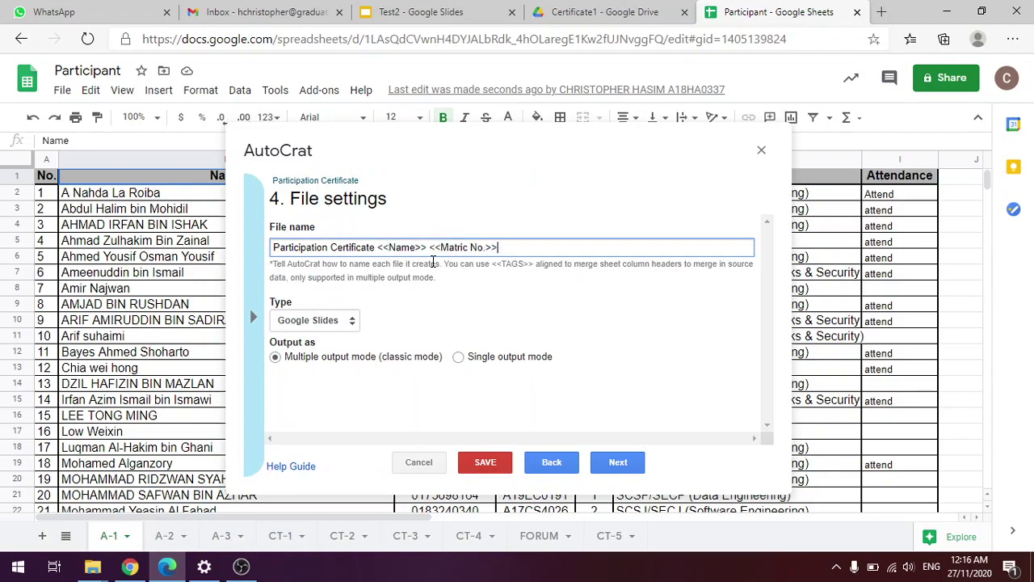
- Set the output file type to PDF, keeping multiple output mode, and continue to the destination folder settings
click(311, 324)
click(313, 348)
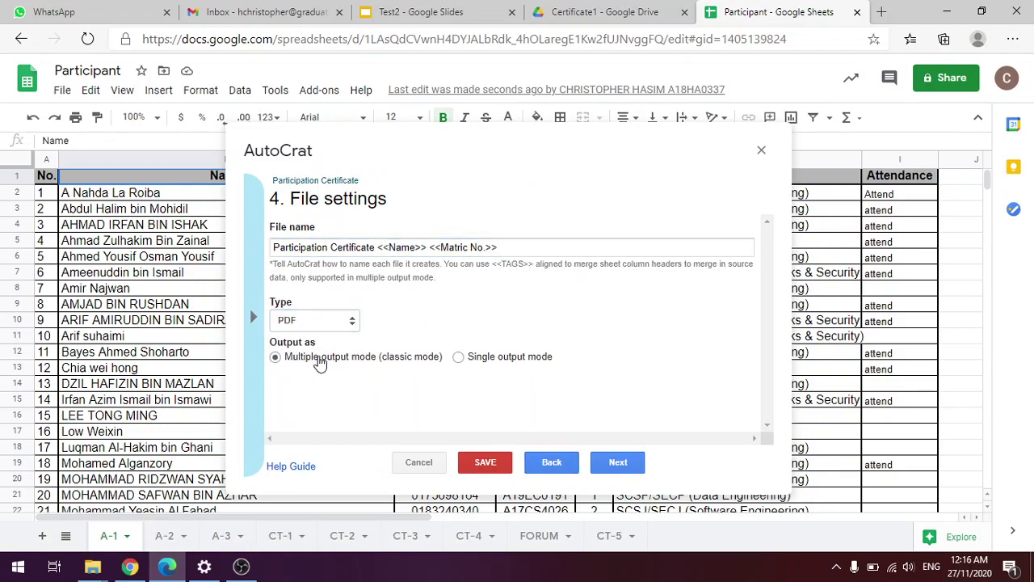
click(616, 464)
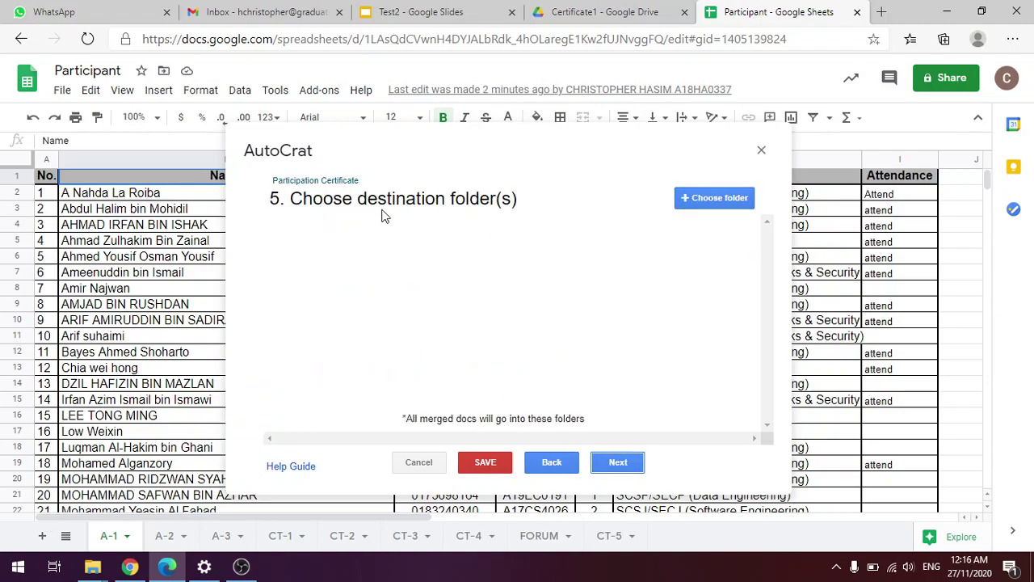
- Choose the Certificate1 folder as the destination for the merged documents
click(712, 198)
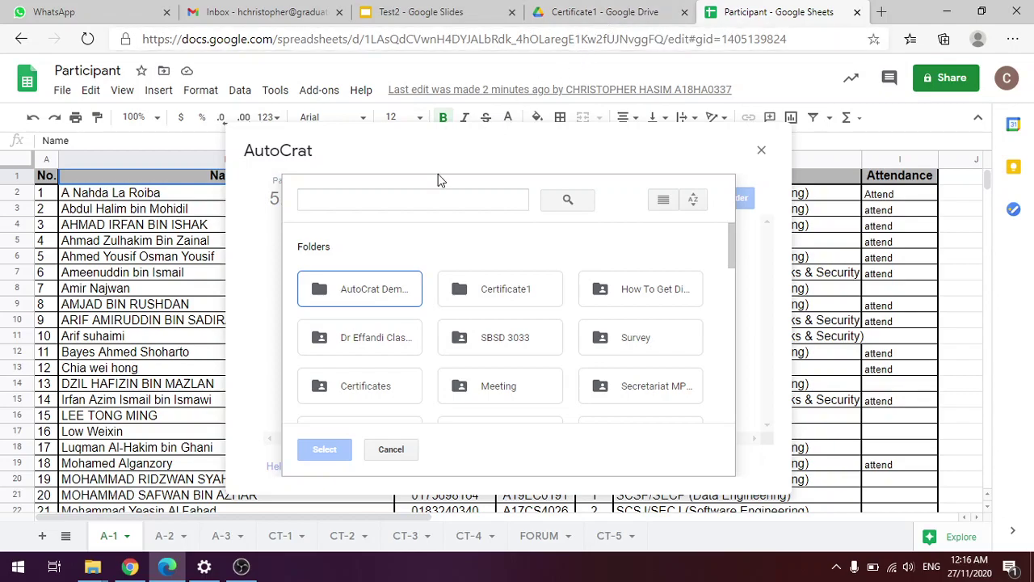
right_click(496, 254)
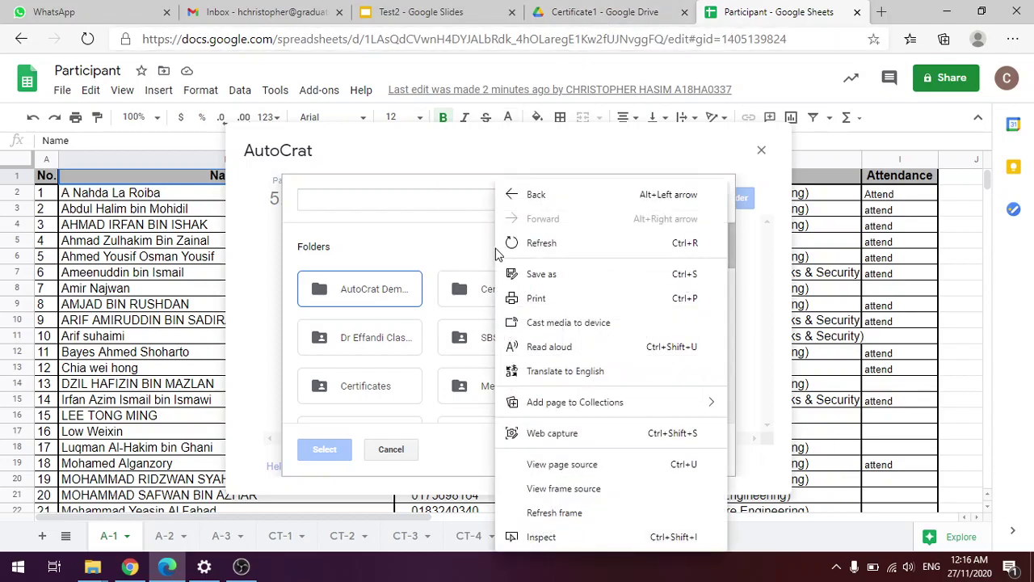
click(429, 237)
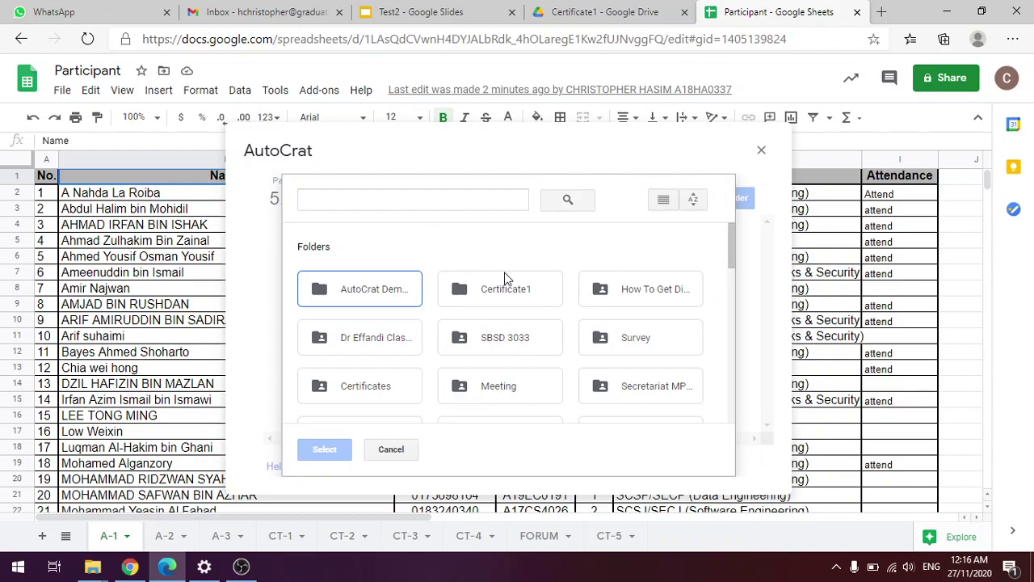
scroll(506, 270, down, 3)
scroll(495, 281, down, 5)
scroll(502, 236, up, 2)
scroll(508, 231, up, 5)
click(499, 294)
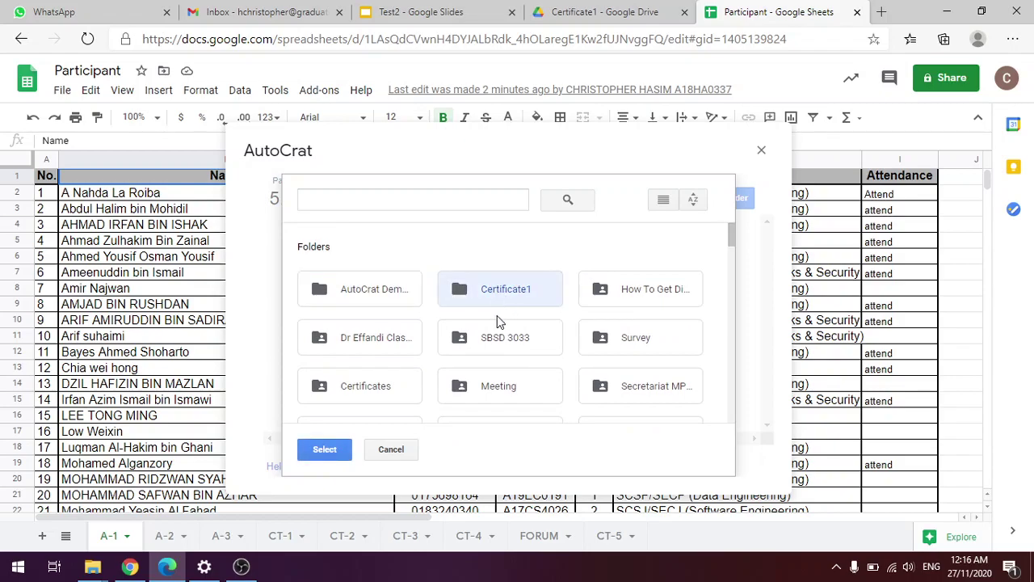
click(331, 450)
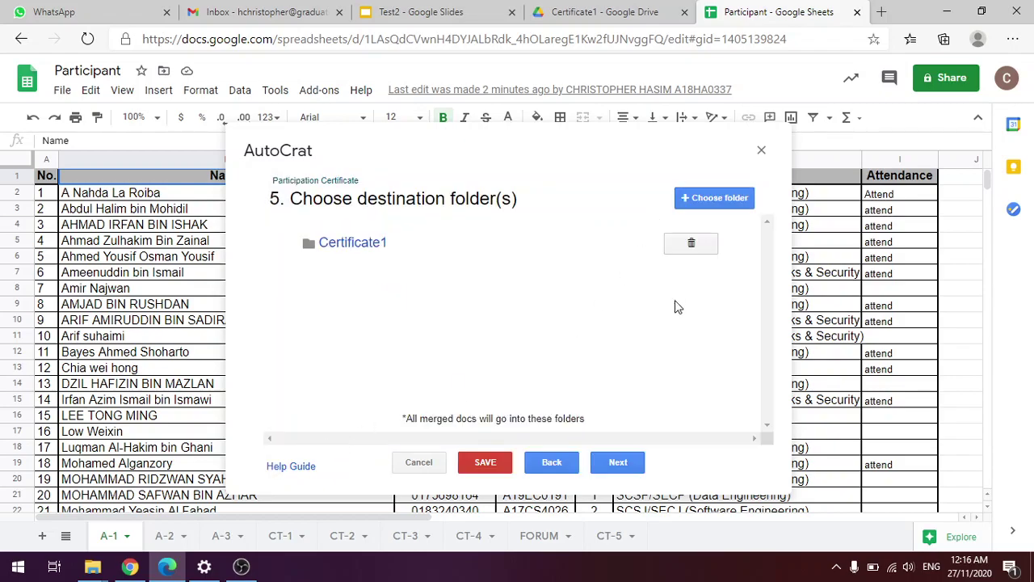
click(620, 461)
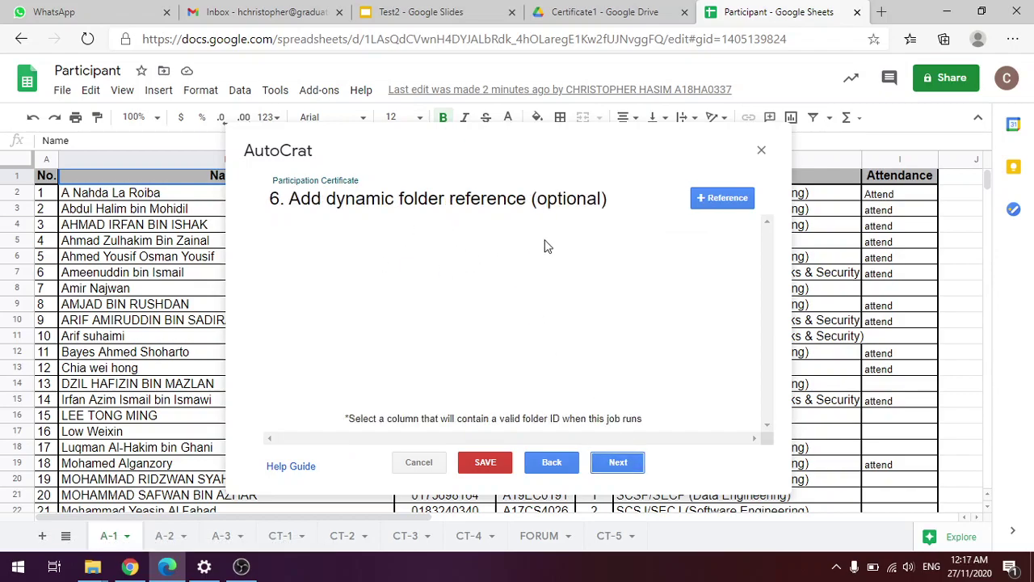
- Skip the dynamic folder reference and add a merge condition requiring the Attendance column to equal "Attend"
click(616, 463)
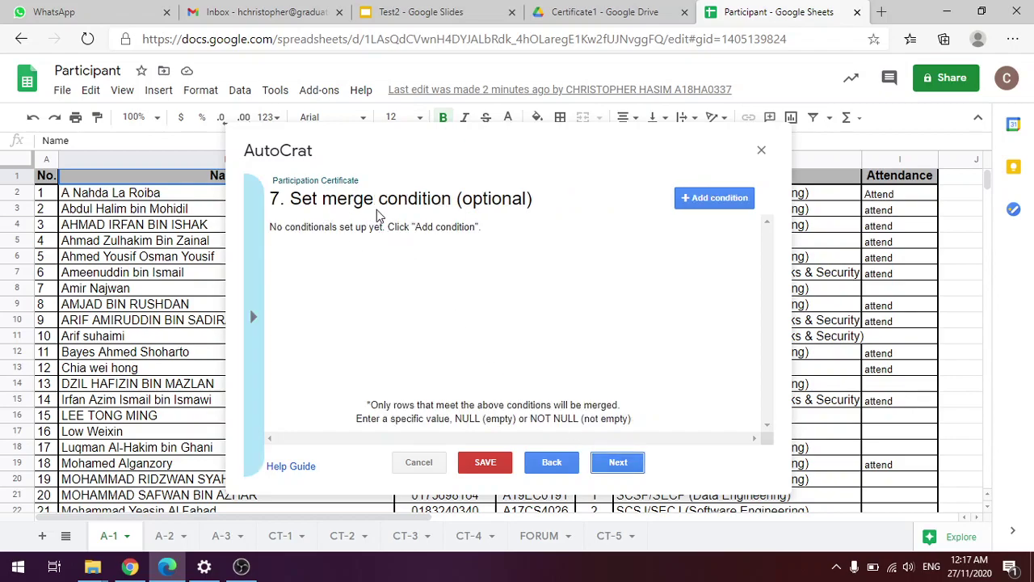
click(730, 201)
click(580, 257)
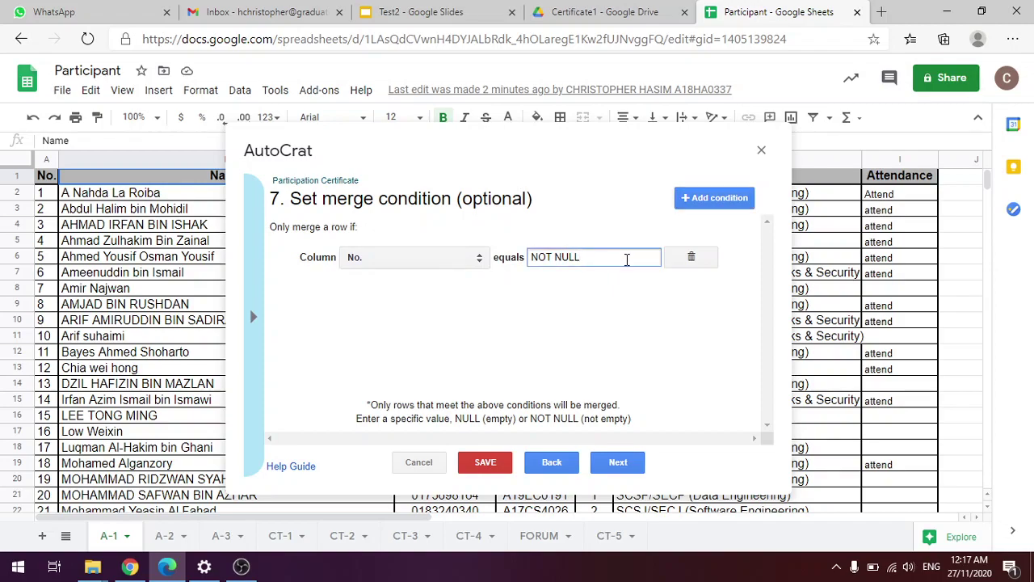
click(450, 261)
click(414, 372)
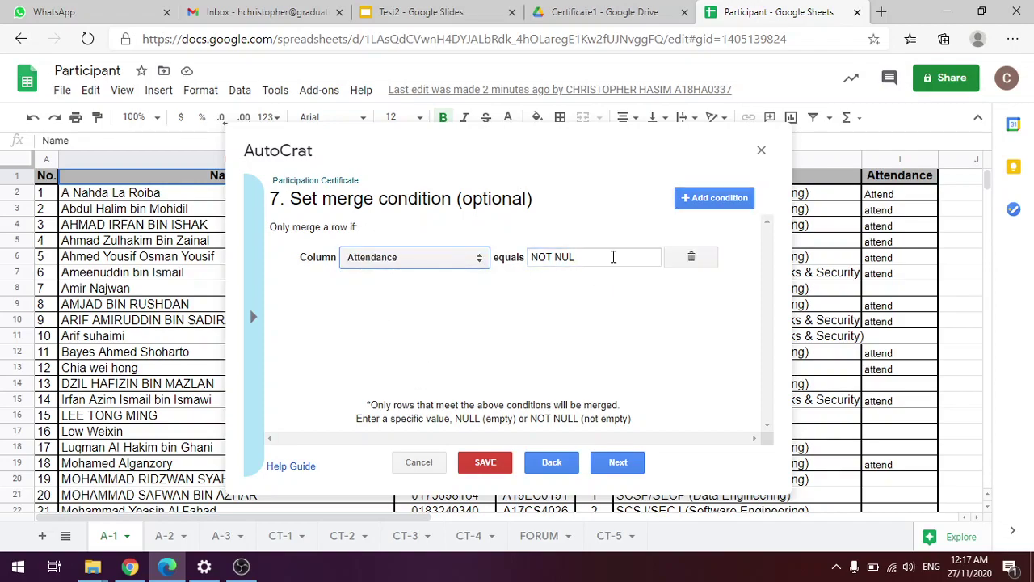
drag(607, 255, 507, 268)
key(BackSpace)
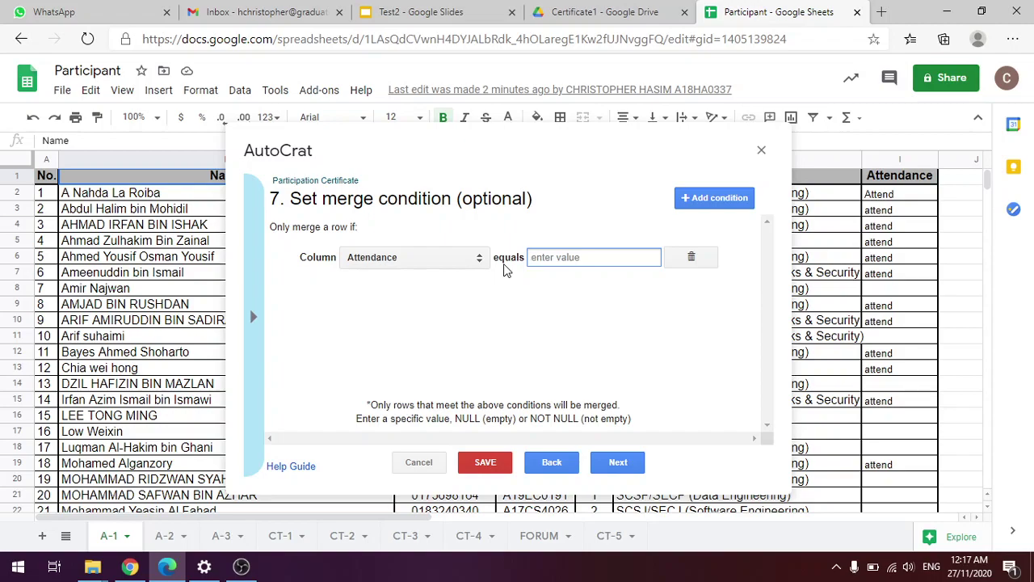
drag(562, 139, 353, 117)
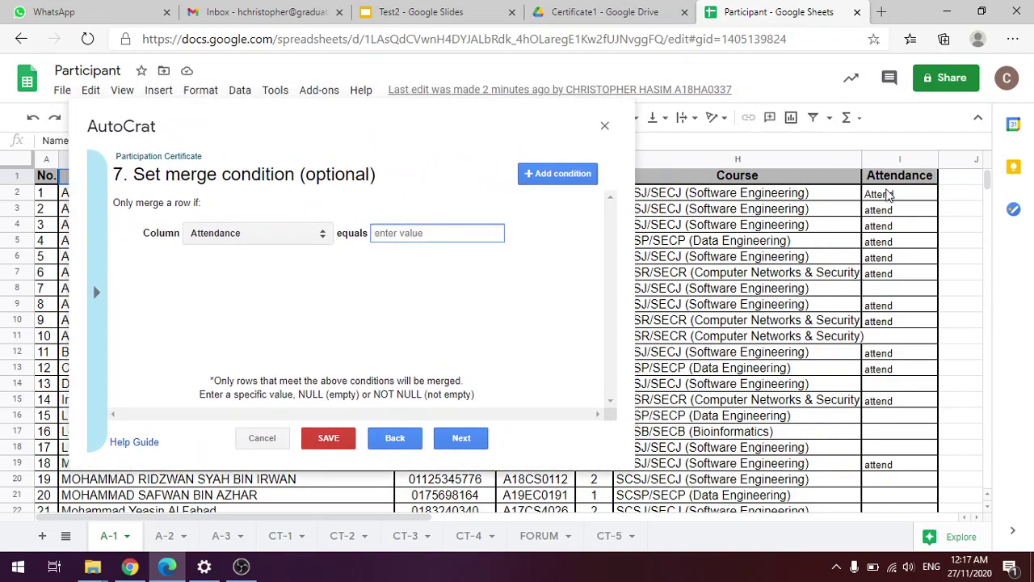
click(415, 234)
text(A)
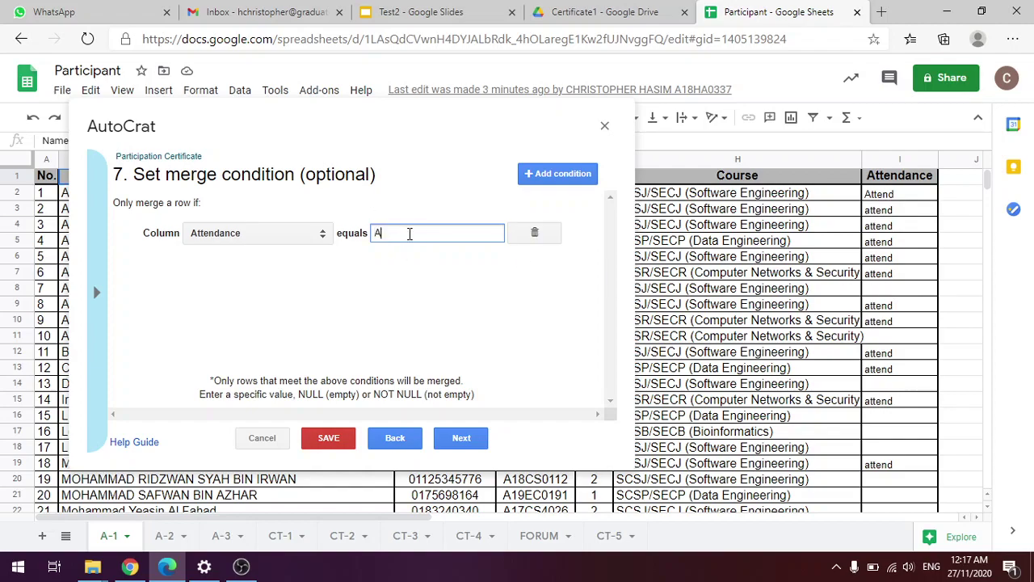
text(ttend)
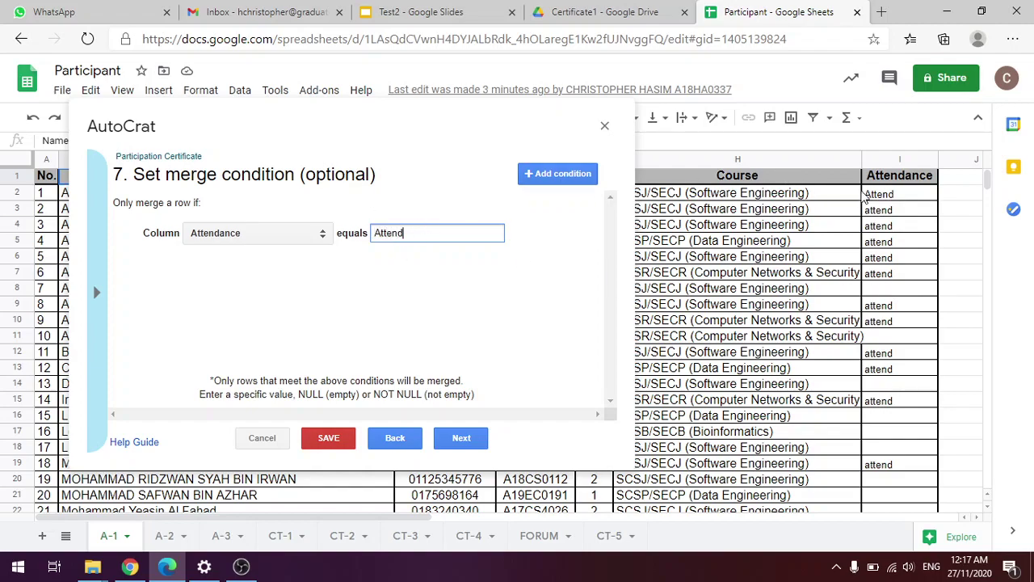
click(388, 281)
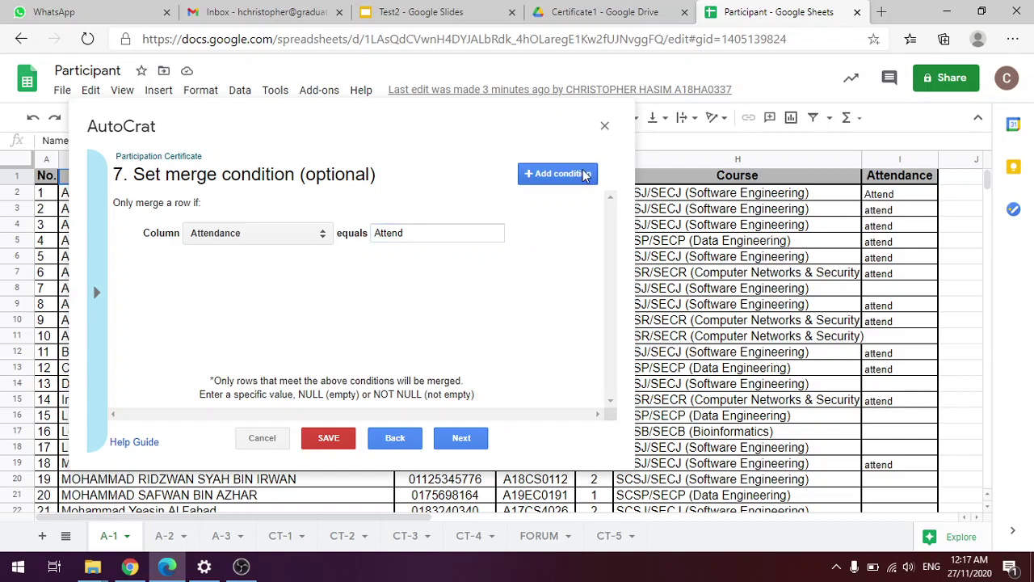
- Add a second merge condition requiring Attendance to equal "attend", and compare both conditions with the sheet's Attendance entries
click(558, 174)
click(283, 234)
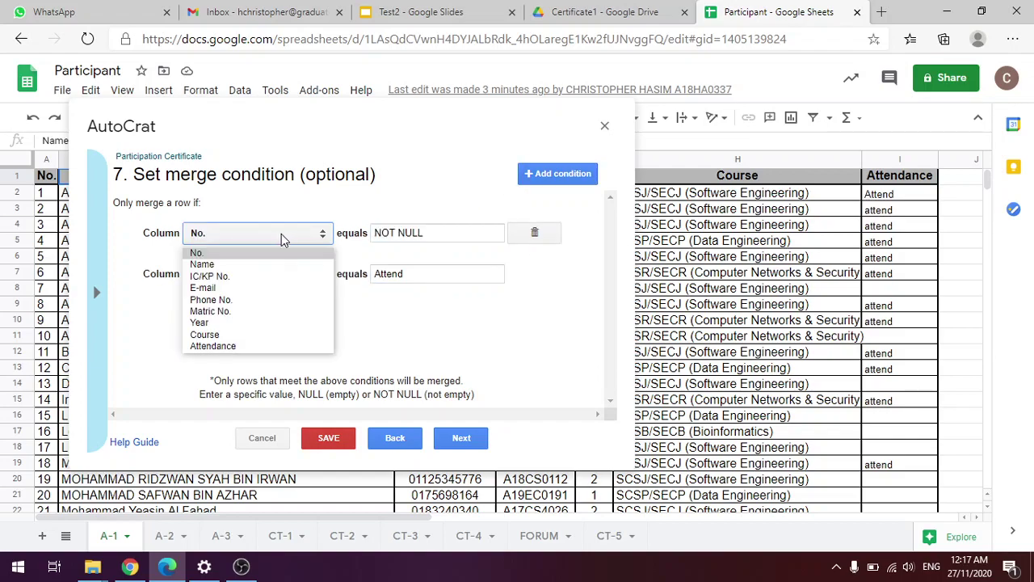
click(252, 349)
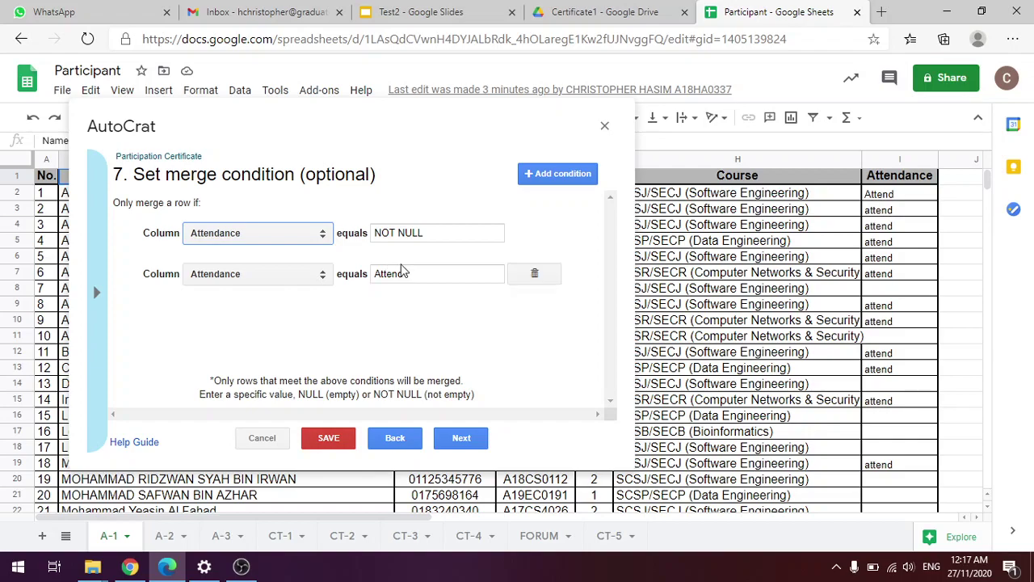
click(423, 233)
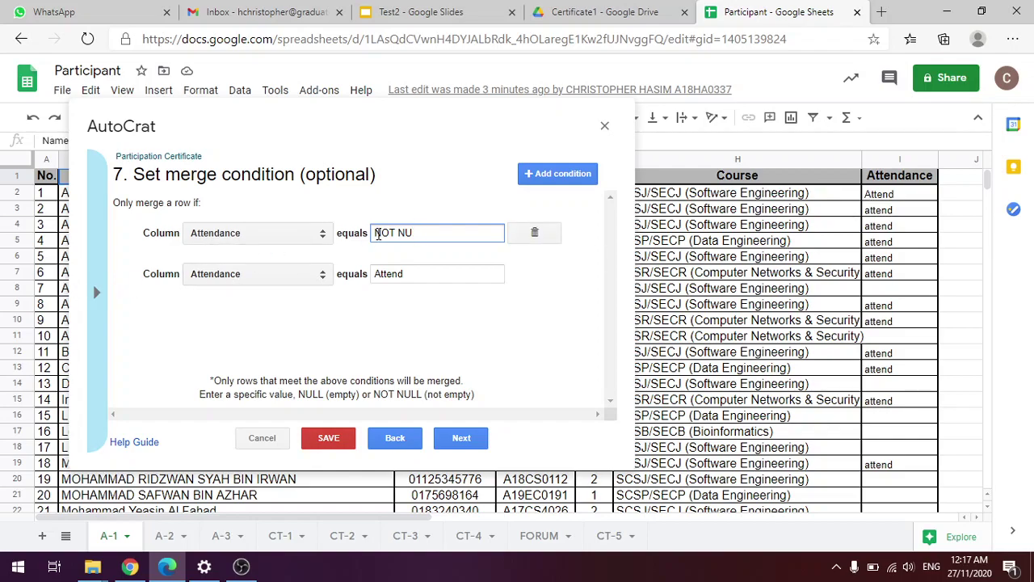
key(BackSpace)
key(BackSpace)
text(A)
key(BackSpace)
text(a)
click(390, 325)
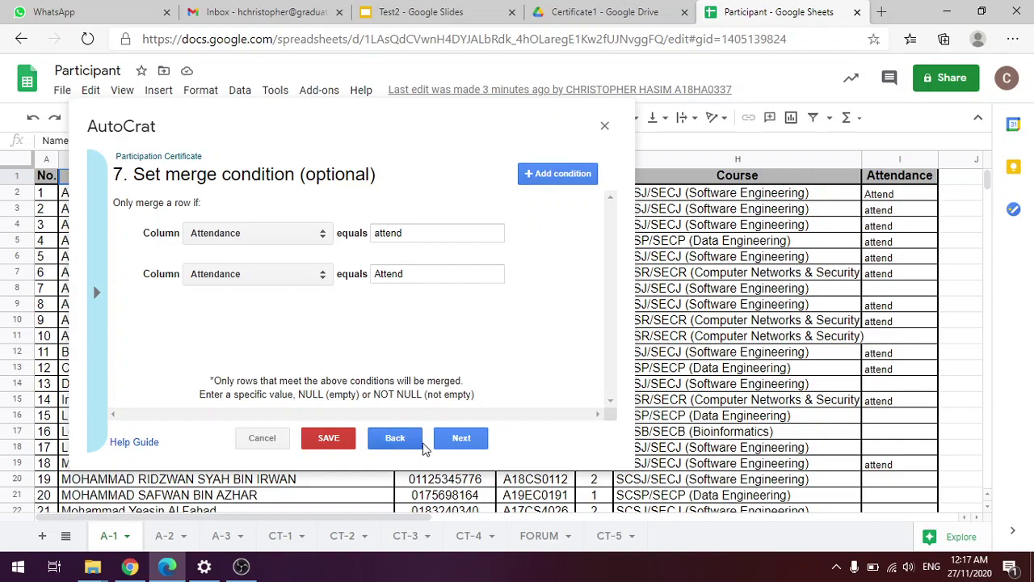
mouse_move(184, 232)
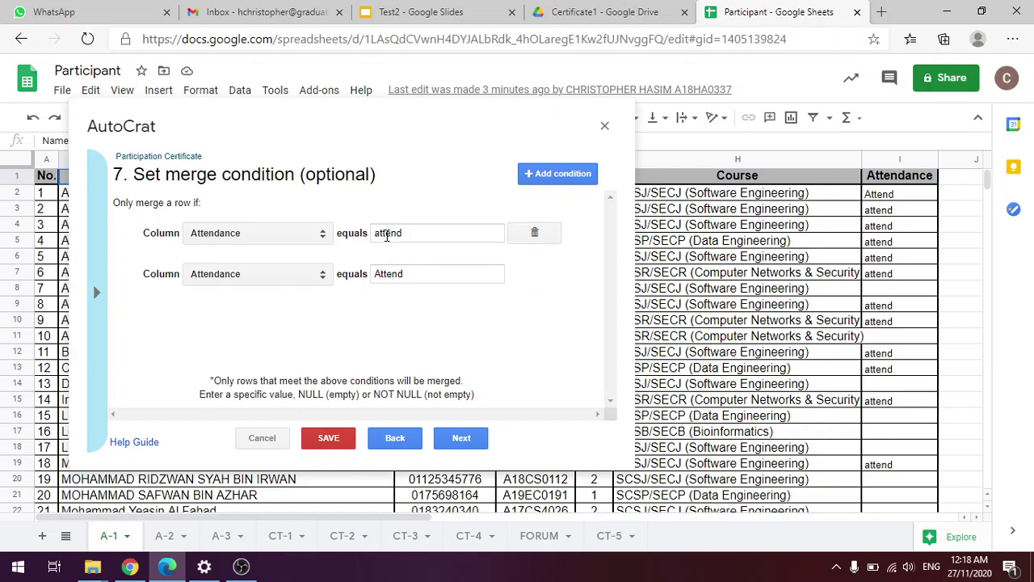
click(878, 194)
click(878, 212)
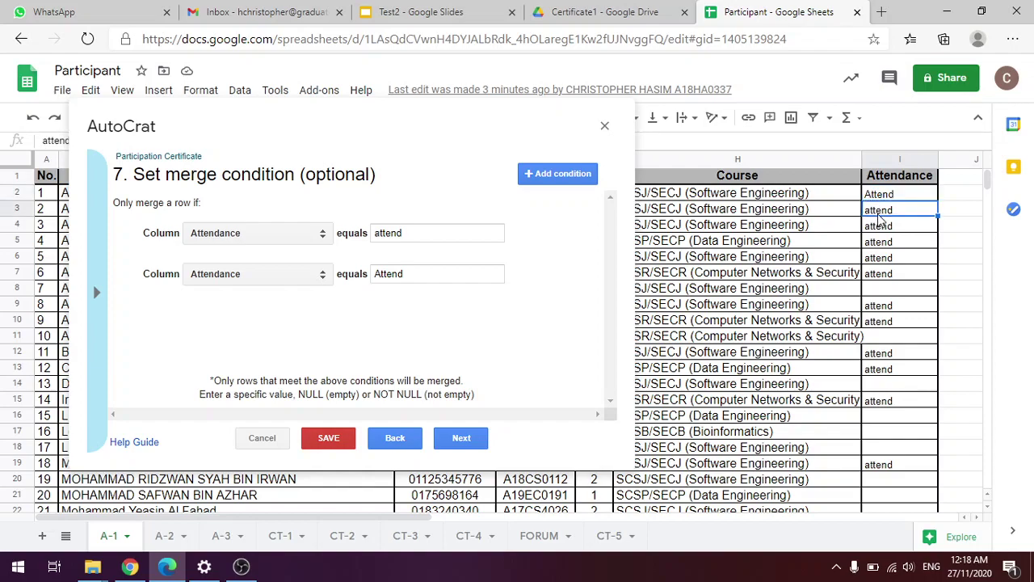
click(895, 291)
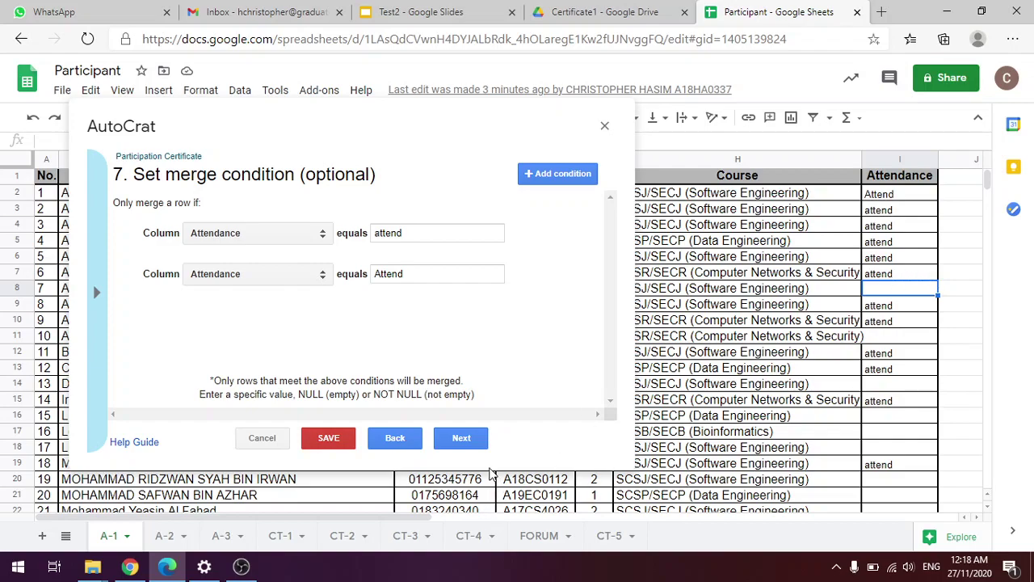
- Continue to the sharing settings, turn on document sharing, and review the PDF sharing and email options
click(457, 440)
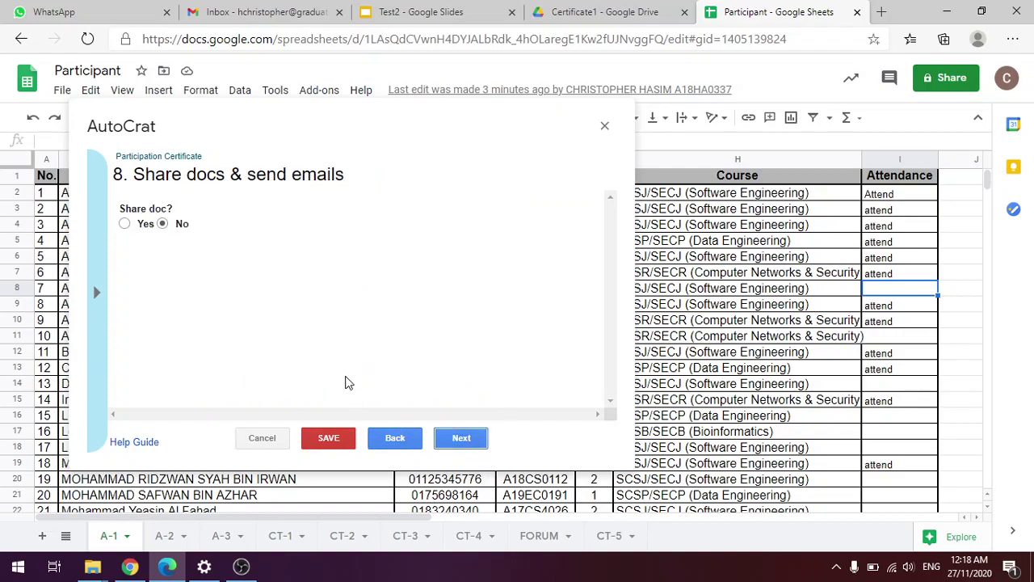
click(145, 224)
click(162, 224)
click(144, 226)
scroll(204, 301, down, 2)
scroll(204, 301, down, 4)
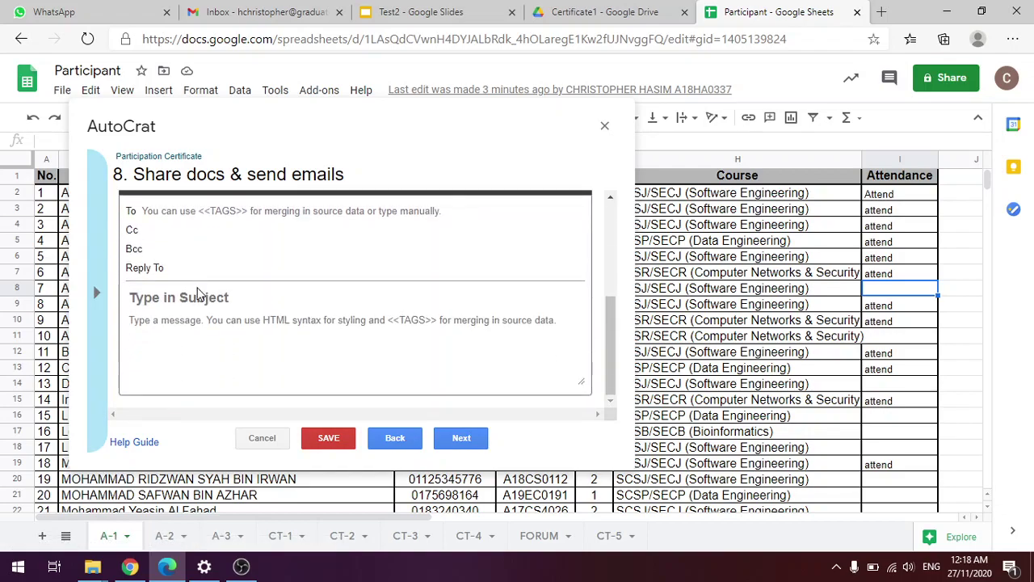
scroll(198, 293, up, 5)
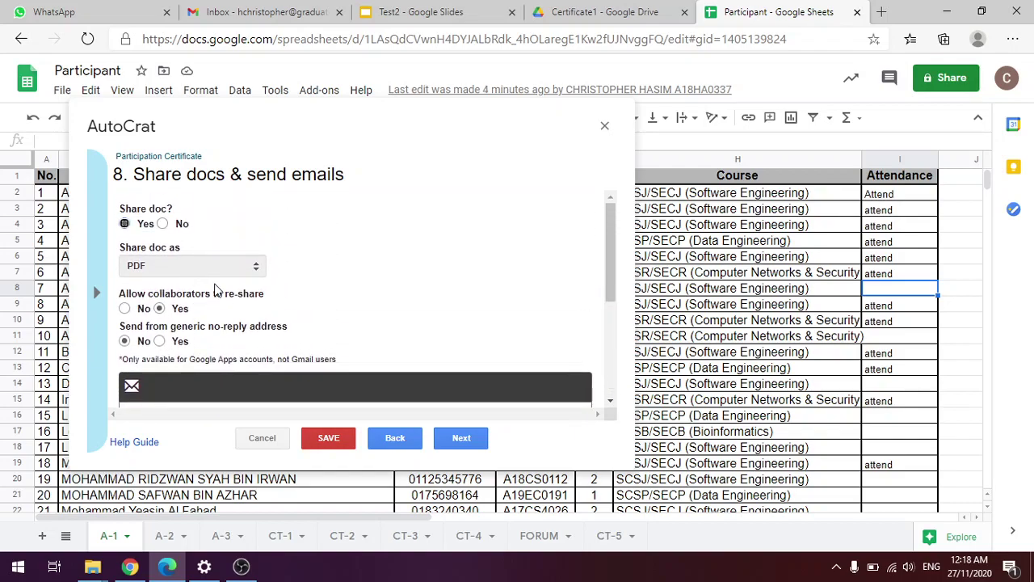
scroll(214, 282, down, 1)
scroll(214, 282, down, 5)
scroll(181, 257, up, 1)
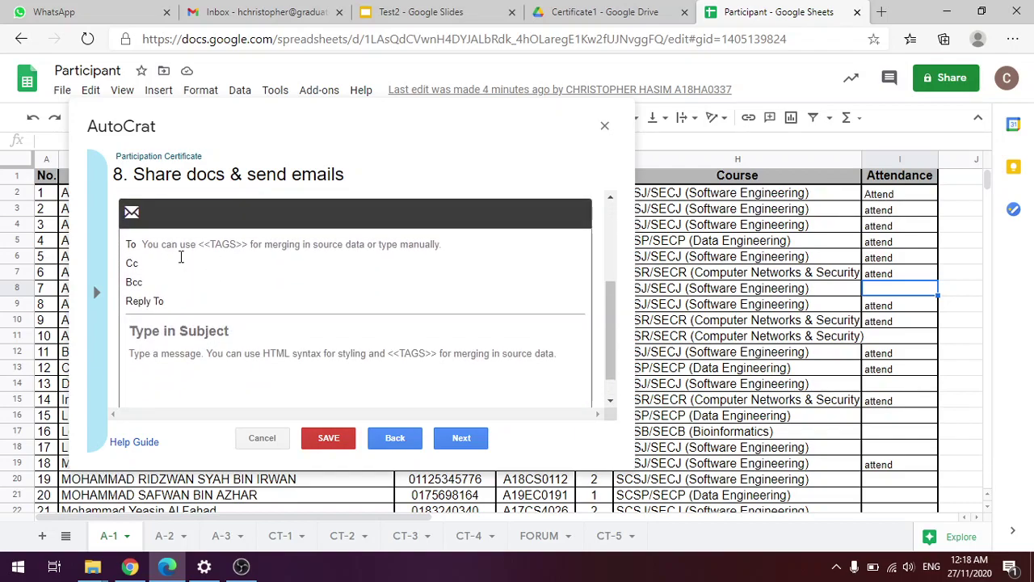
- Examine the email recipient field, the available merge tags, and the subject and message fields in the sharing settings
click(160, 245)
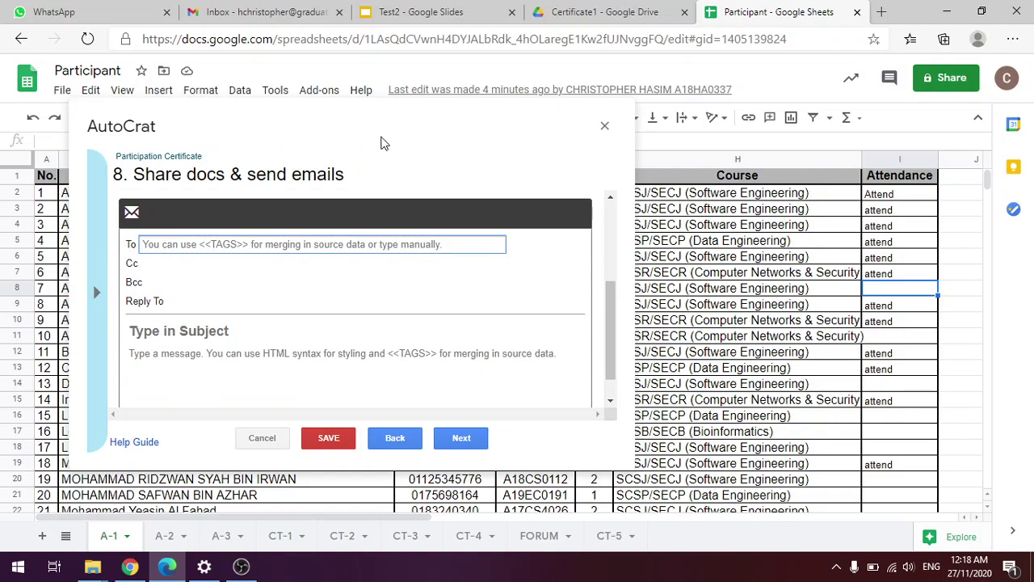
drag(363, 143, 556, 150)
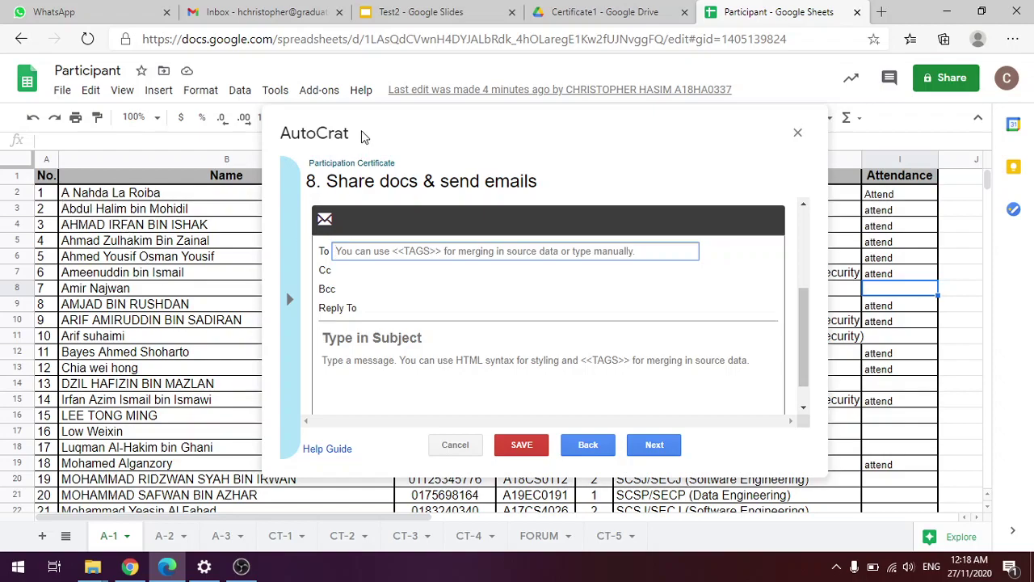
click(287, 259)
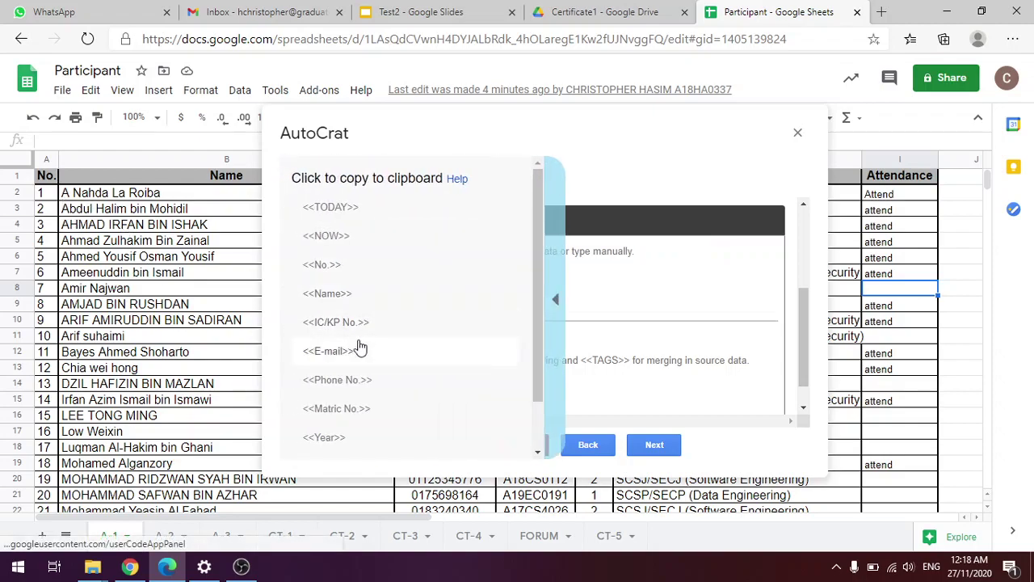
click(546, 235)
scroll(407, 315, down, 1)
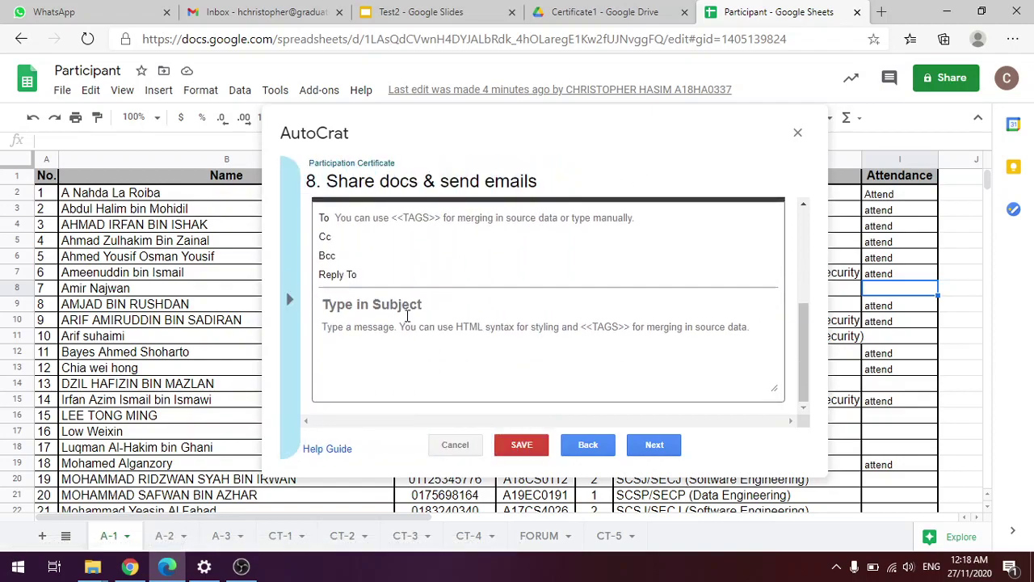
click(349, 305)
click(337, 346)
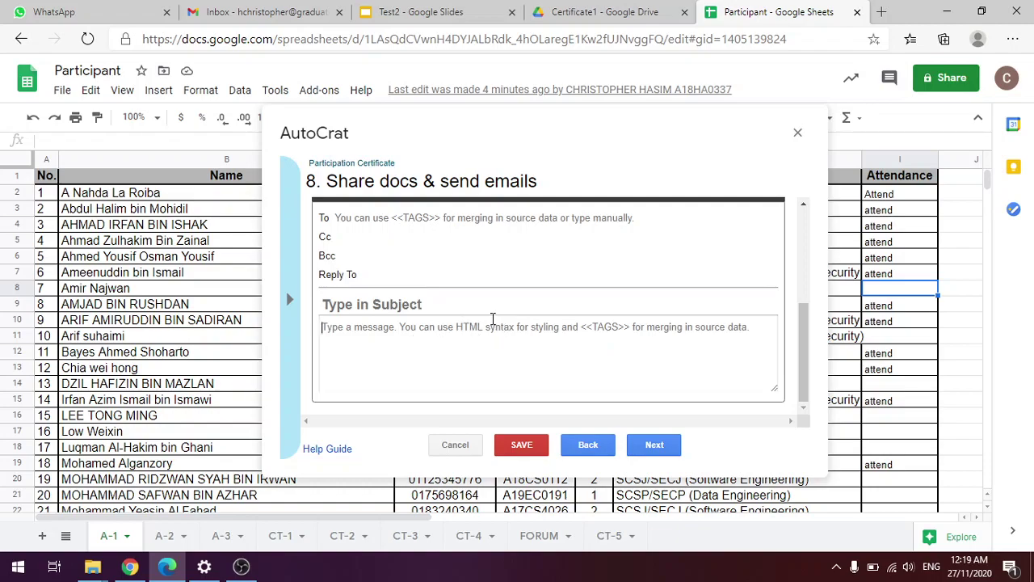
- Review the PDF sharing options and the Cc, Bcc and Reply To fields of the email form
scroll(492, 318, up, 5)
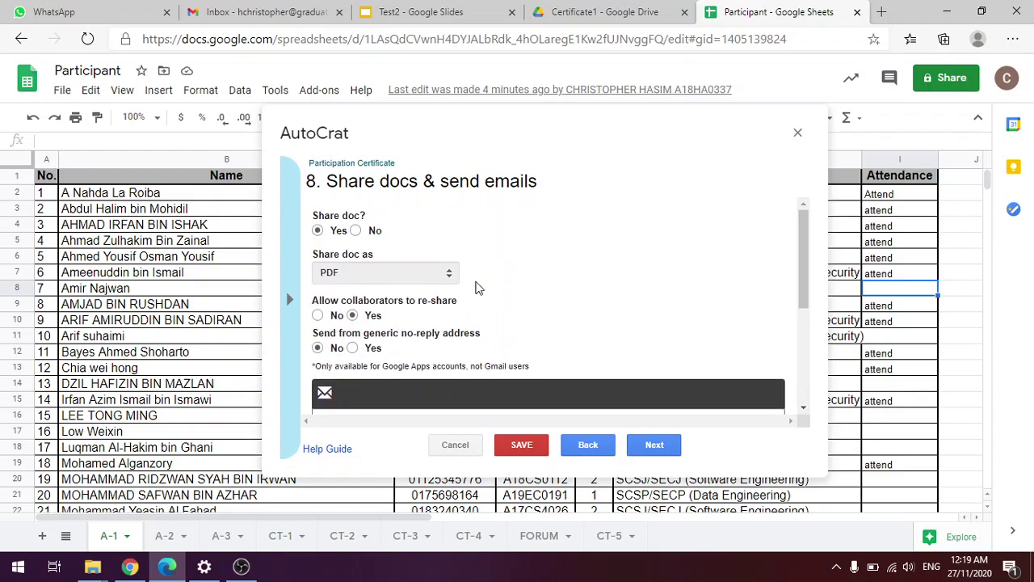
scroll(417, 356, down, 2)
click(347, 316)
click(351, 331)
click(342, 313)
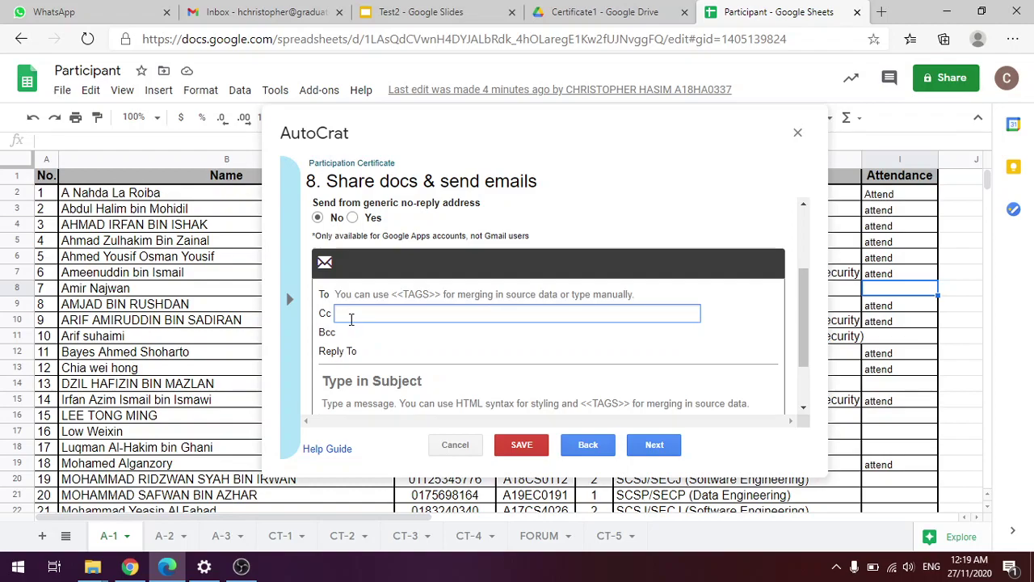
click(365, 336)
click(367, 351)
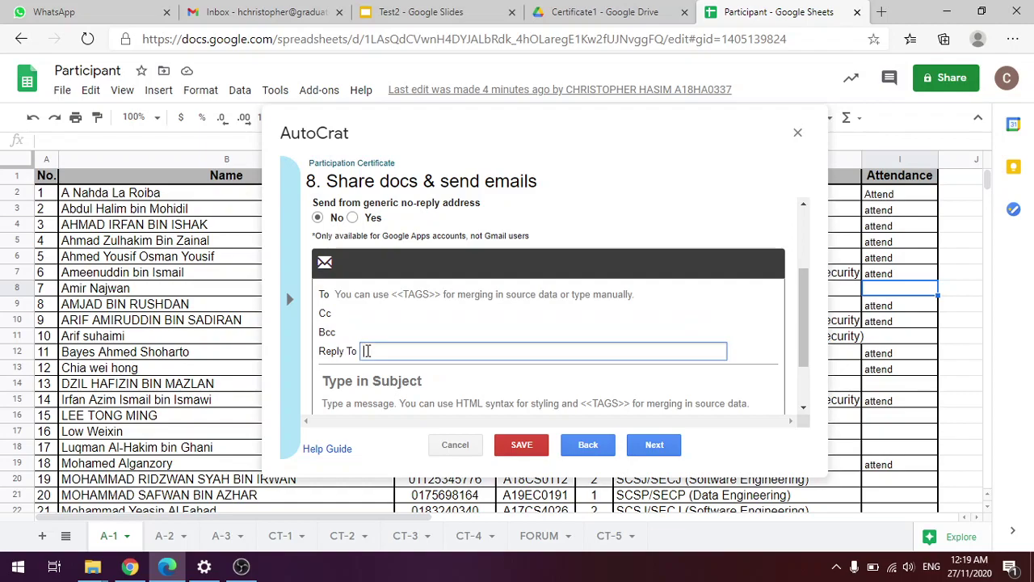
- Turn off document sharing for the merge job and continue to the job triggers
scroll(357, 318, down, 1)
scroll(347, 307, up, 3)
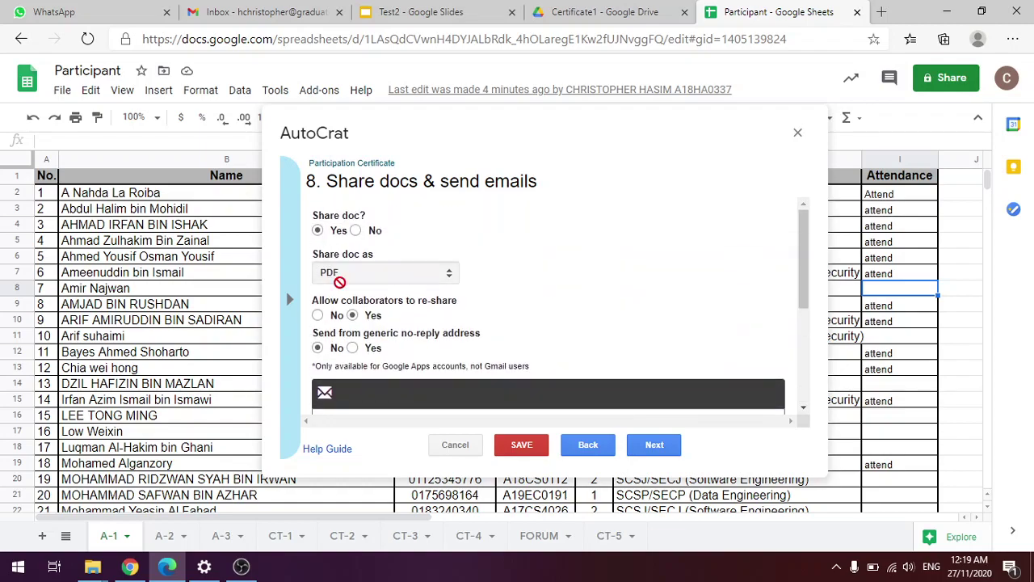
click(355, 230)
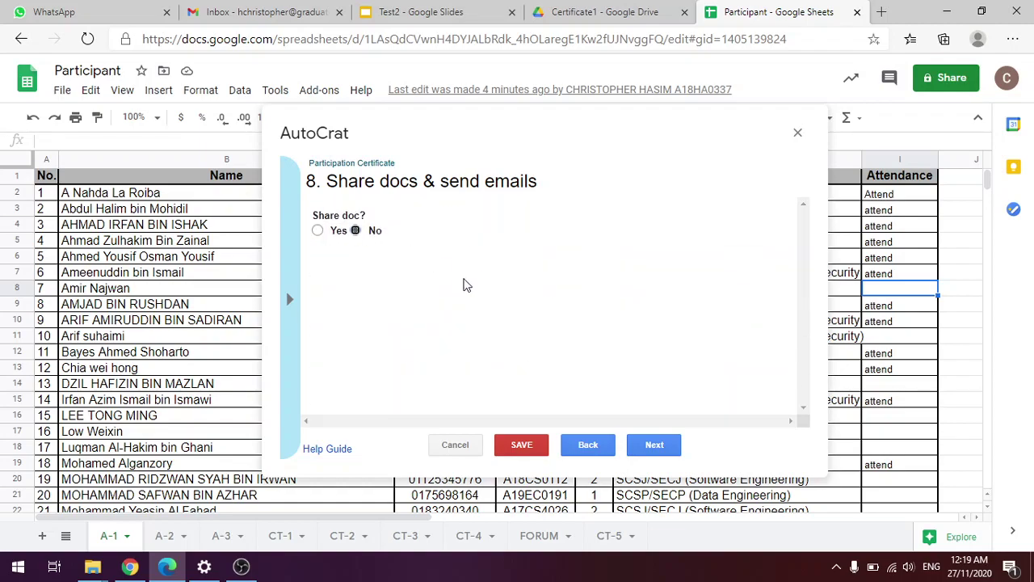
click(654, 445)
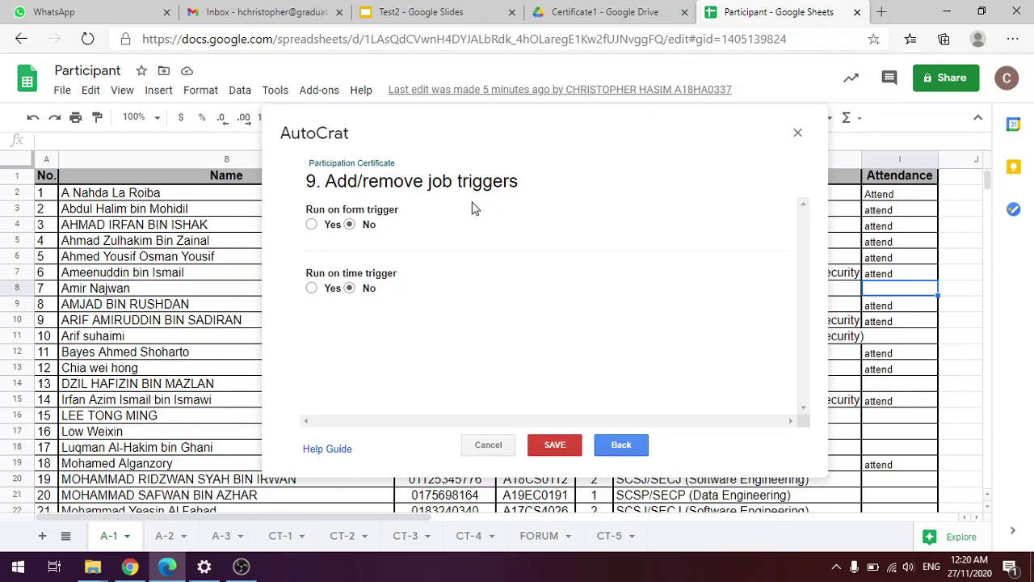
- Look through the participant list on sheet A-1 down to its last entry and inspect the first few names
scroll(109, 371, down, 12)
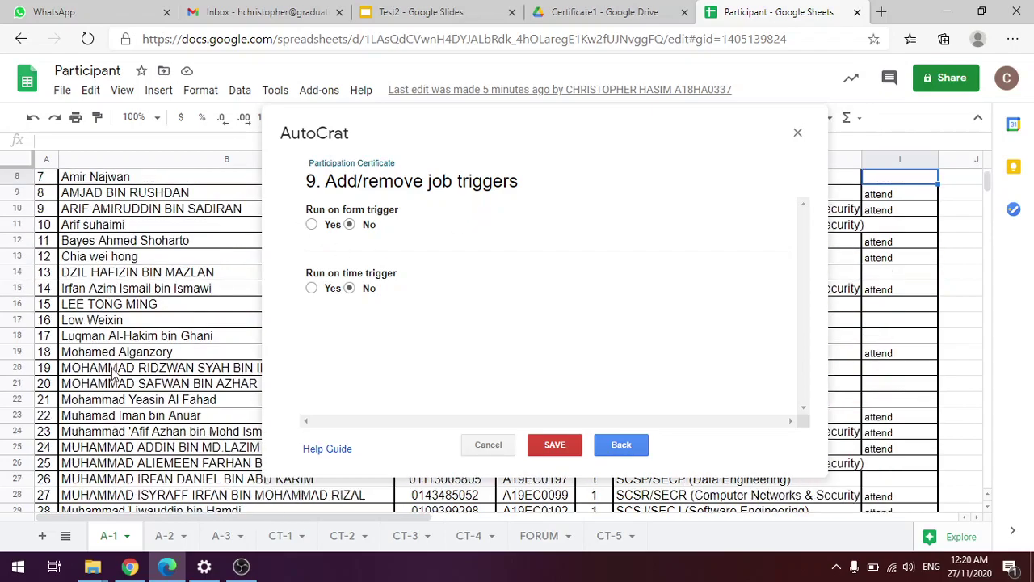
scroll(107, 372, up, 3)
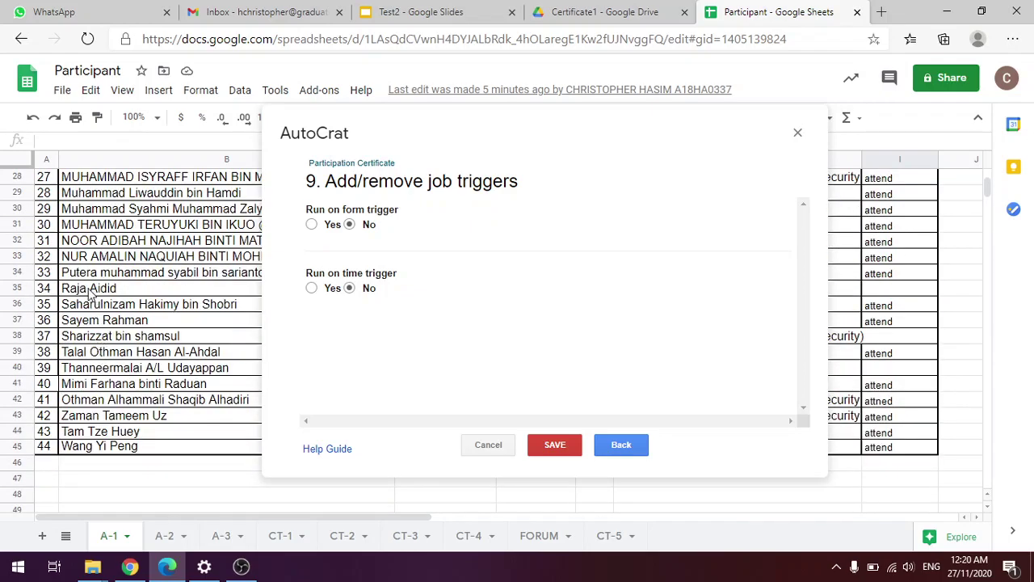
scroll(97, 295, up, 9)
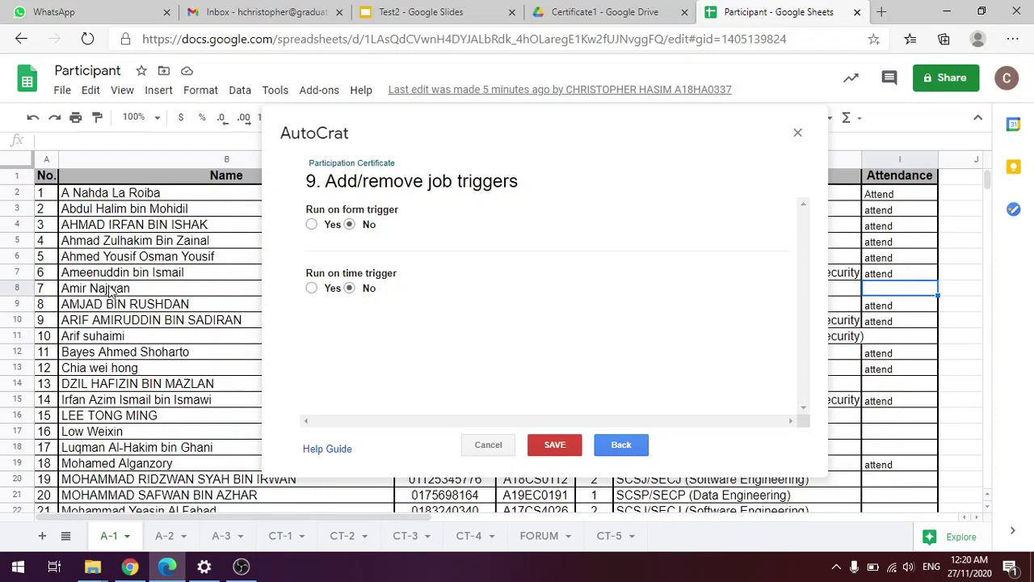
click(113, 212)
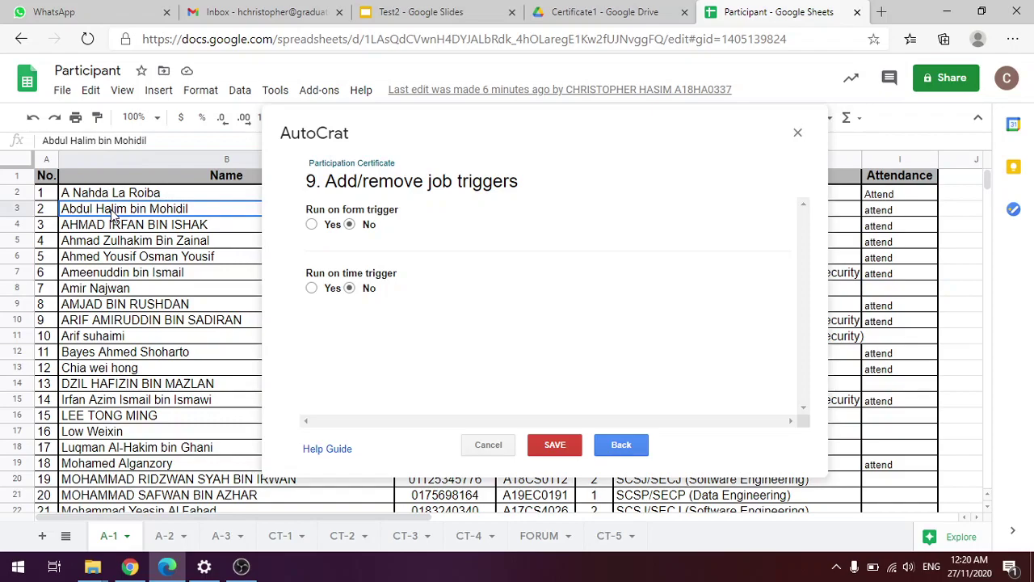
click(153, 197)
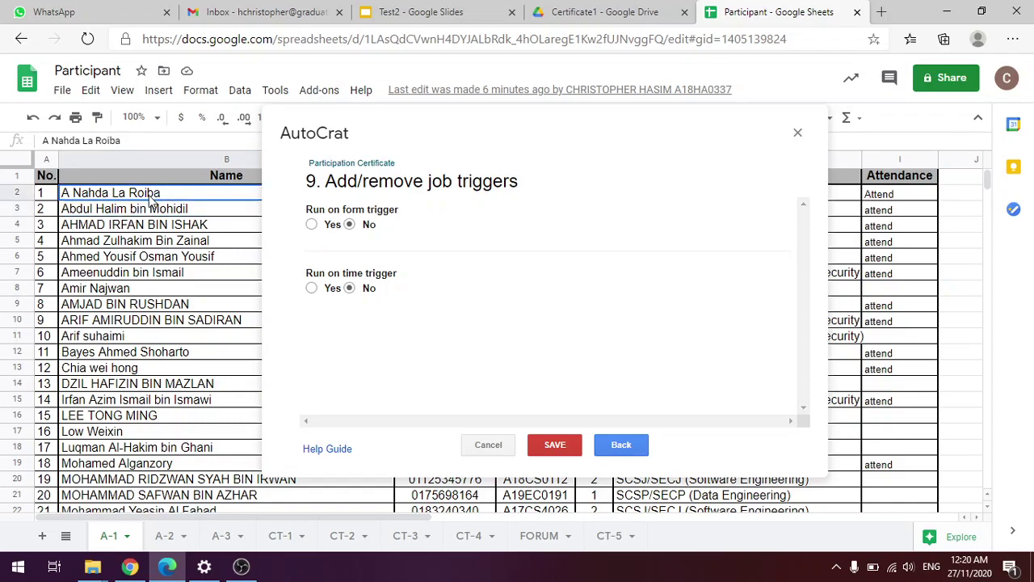
click(148, 216)
click(133, 242)
click(132, 226)
click(129, 245)
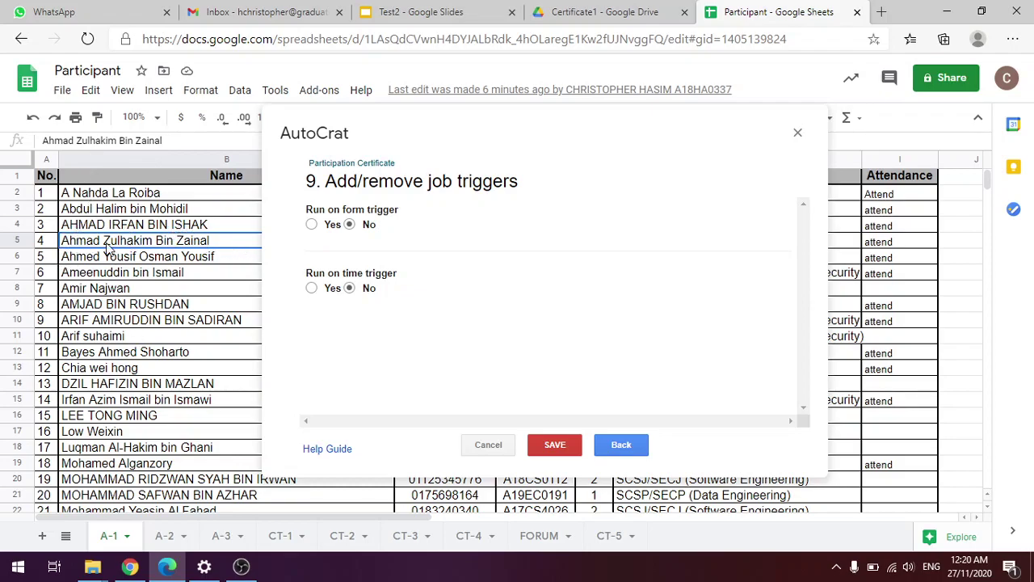
- Keep both the form trigger and the time trigger set to No and save the merge job
click(312, 226)
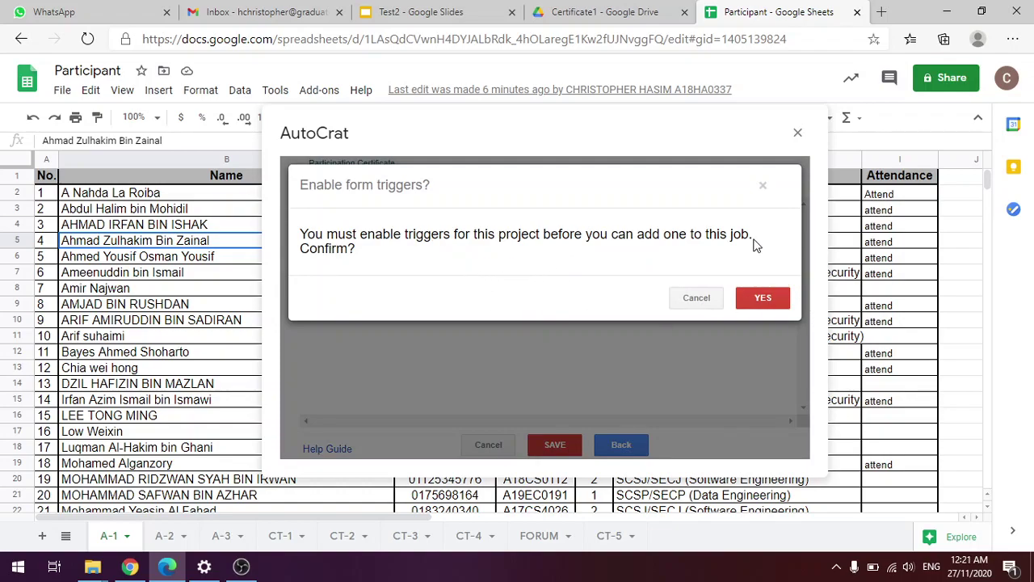
click(695, 297)
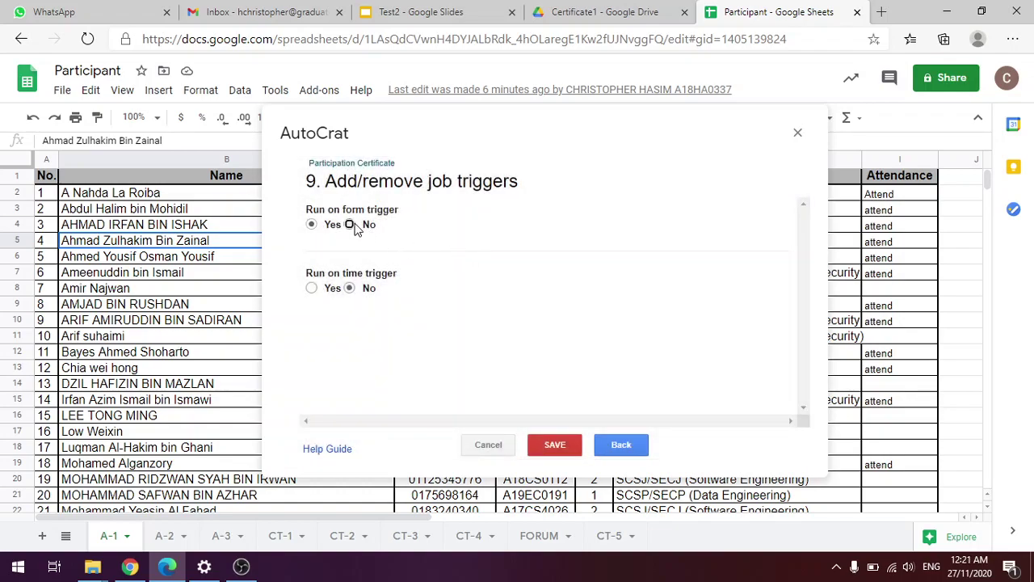
click(759, 295)
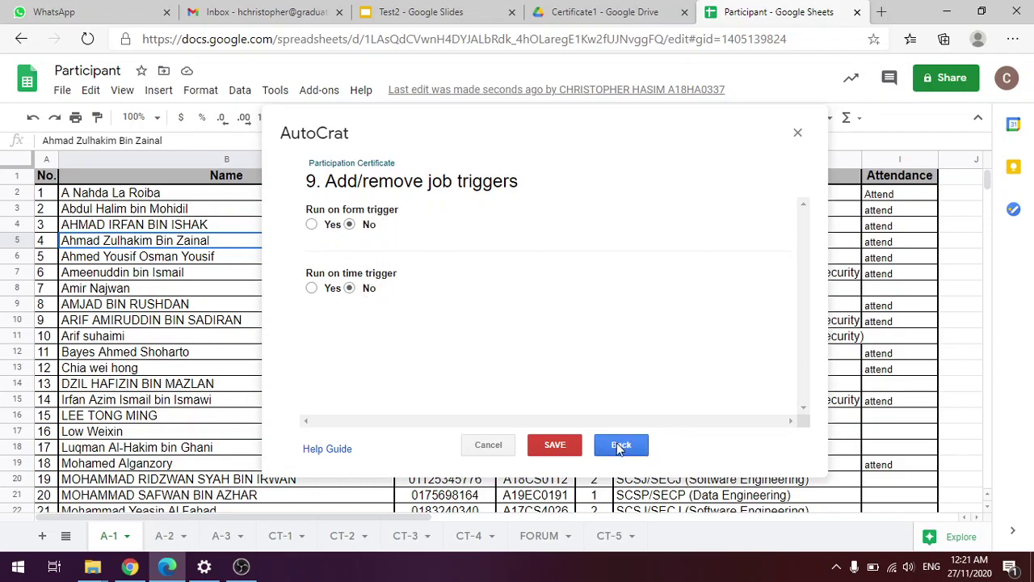
click(555, 445)
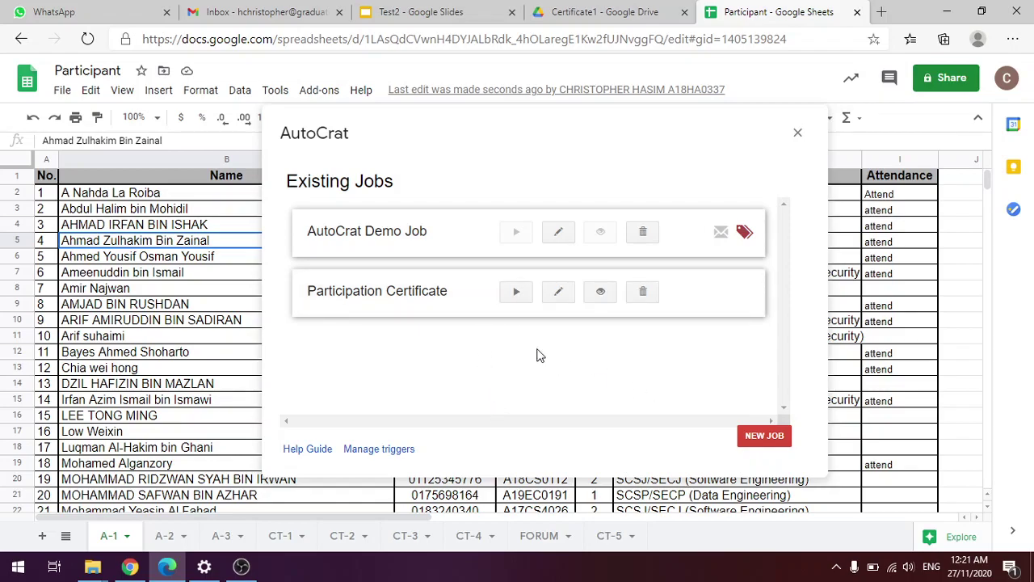
- Reopen the Participation Certificate job, review its settings from the job name through to the triggers, and save it again
click(559, 293)
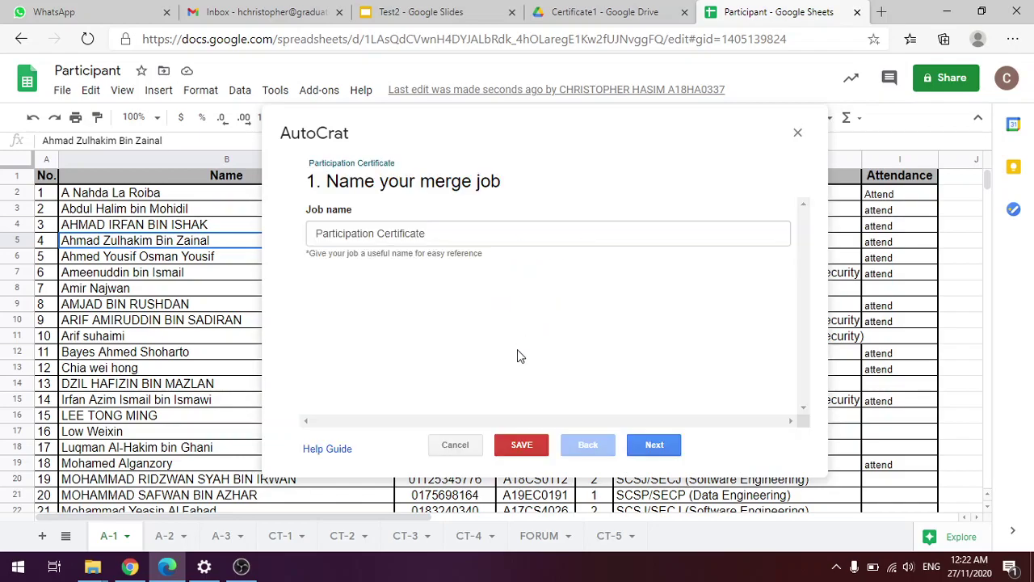
click(653, 446)
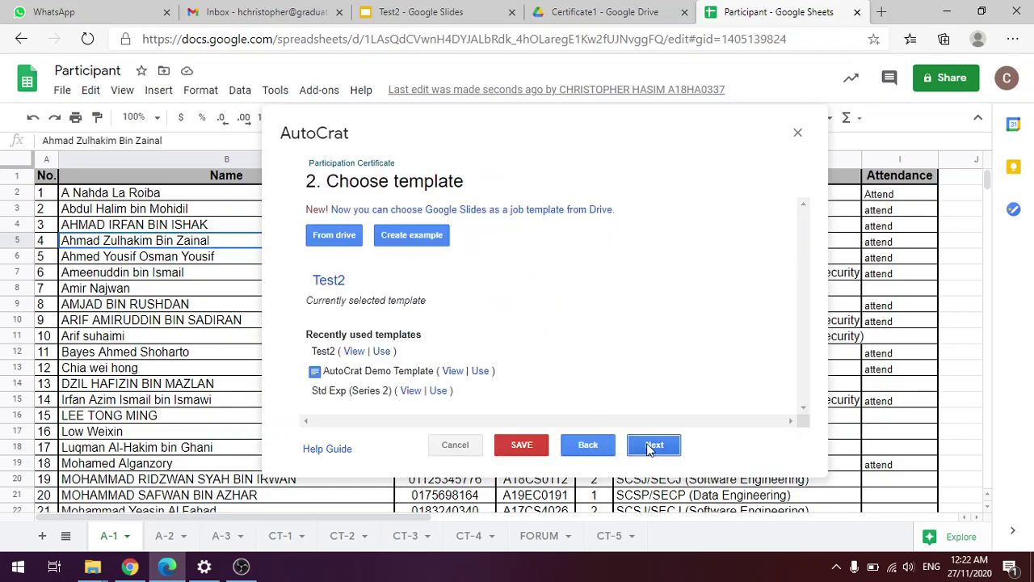
click(652, 447)
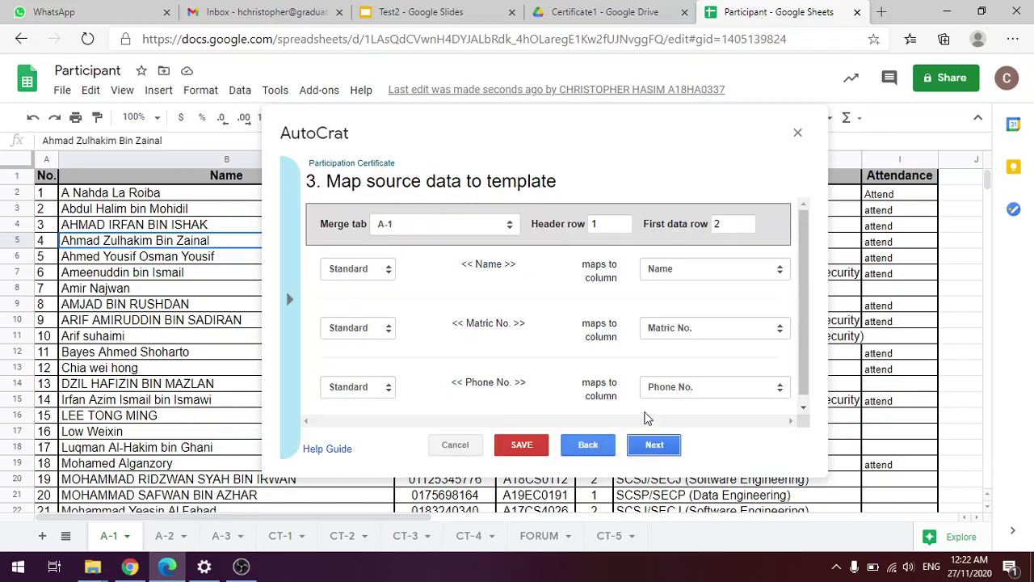
scroll(665, 339, down, 1)
click(655, 447)
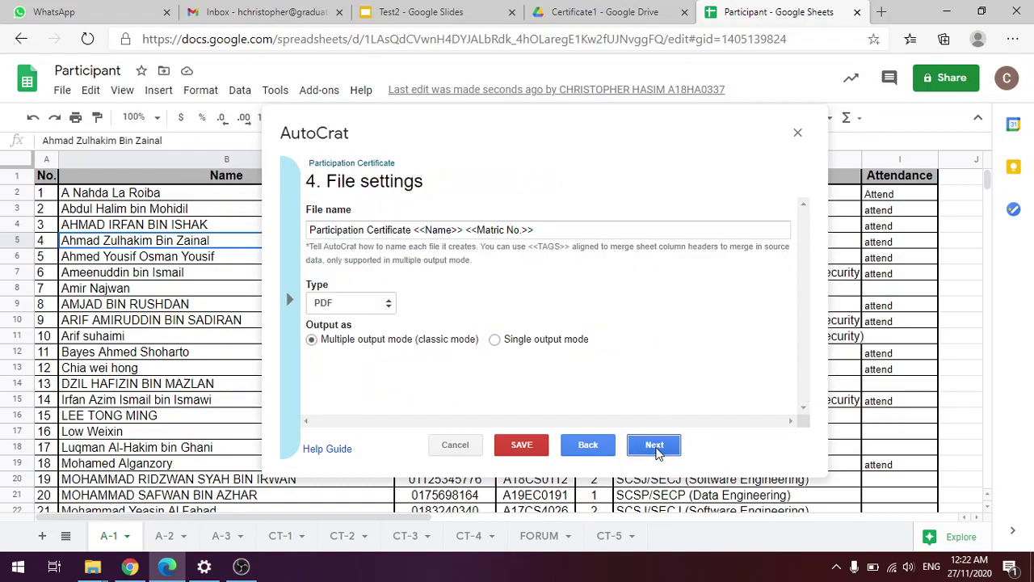
click(655, 447)
click(655, 447)
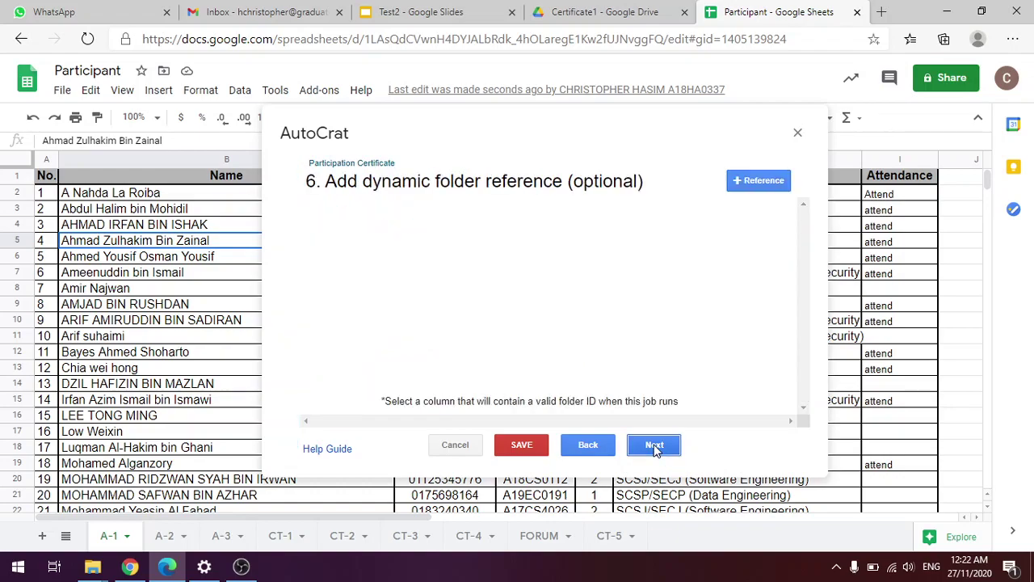
click(654, 447)
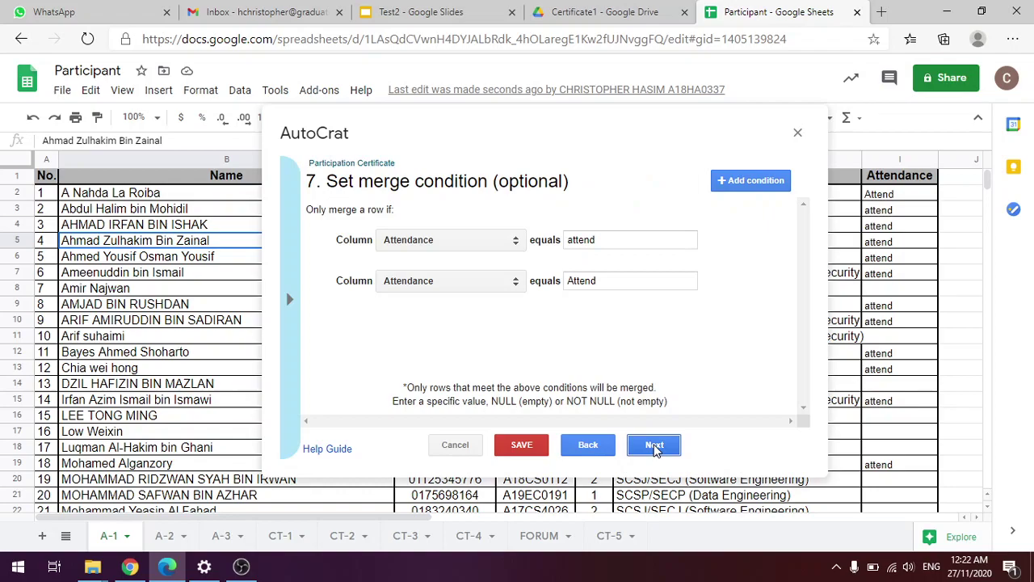
click(655, 447)
click(655, 447)
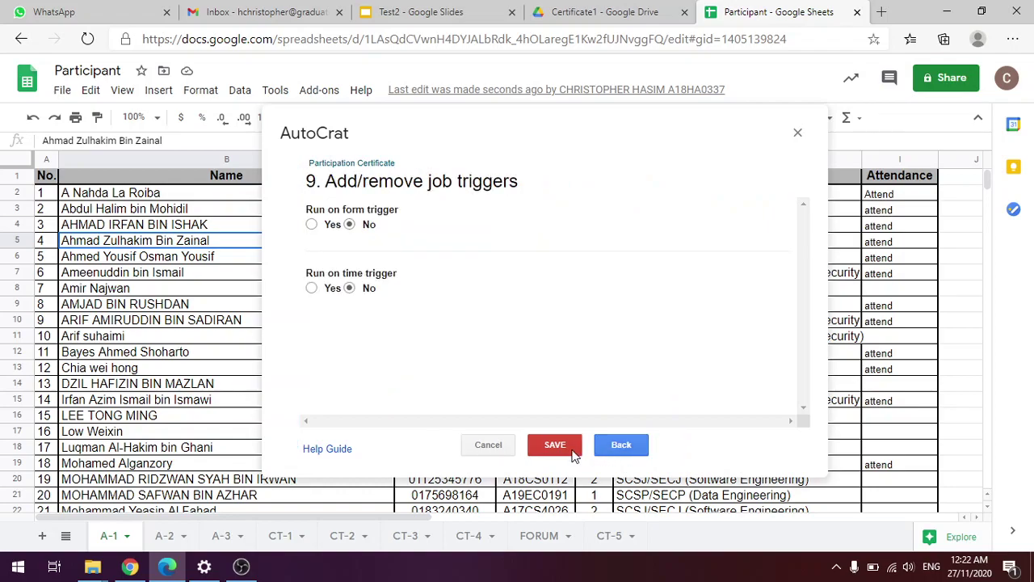
click(543, 447)
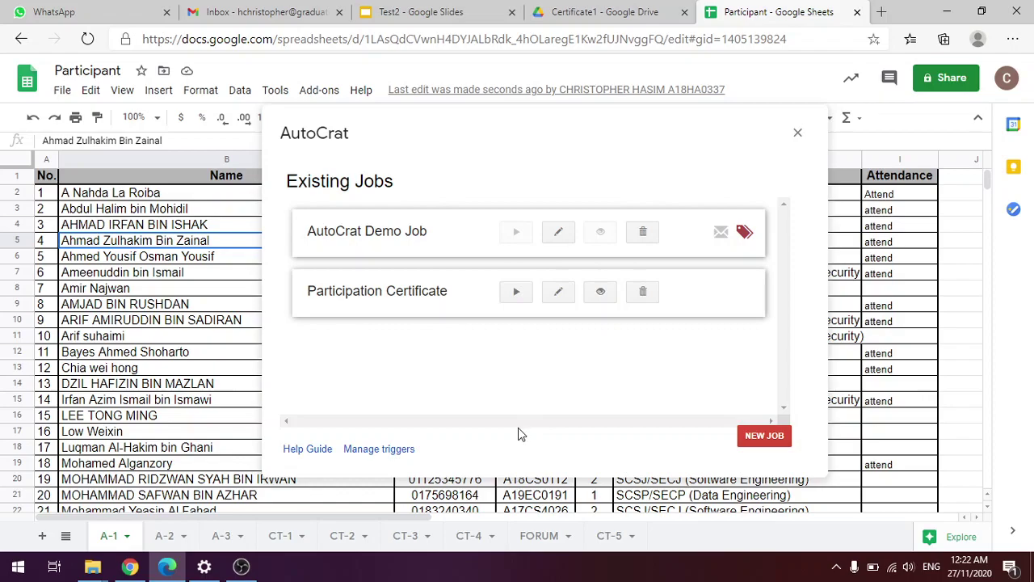
- Run the Participation Certificate job and close the AutoCrat dialog to uncover the columns beside Attendance
click(516, 290)
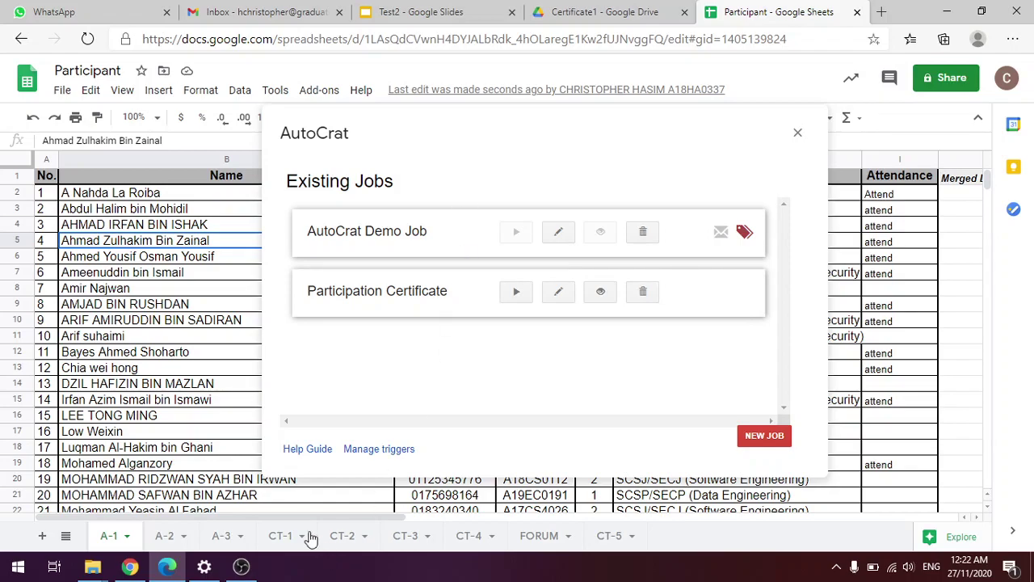
drag(274, 519, 396, 481)
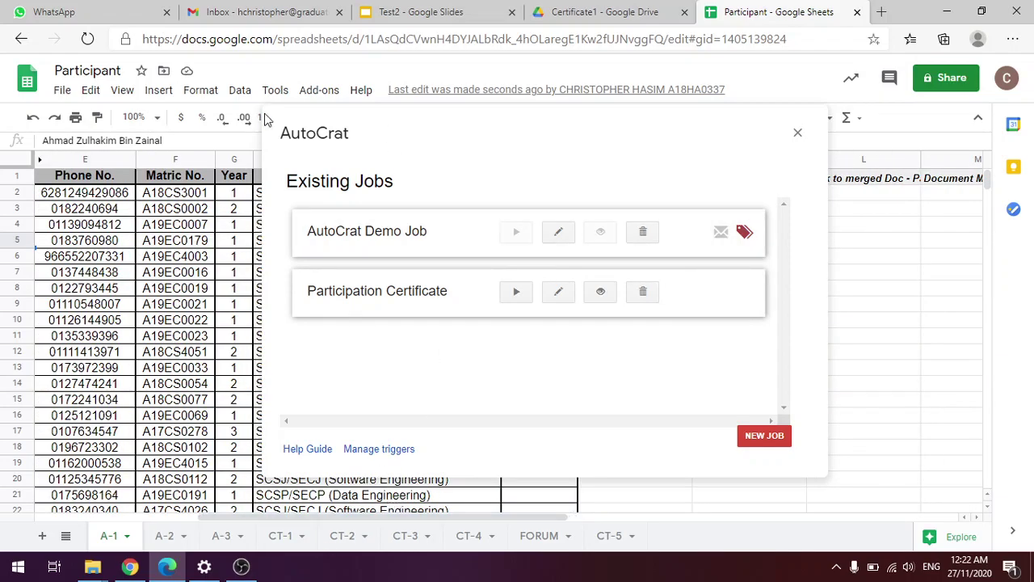
click(313, 255)
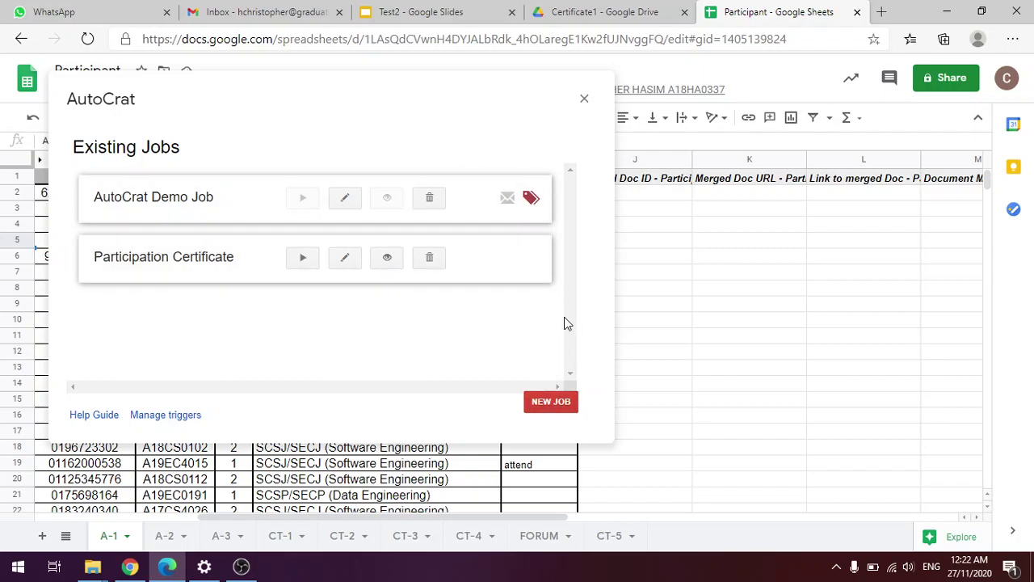
click(584, 98)
- Check the merged document columns and the Certificate1 Drive folder for output, and return to the sheet's Name column
click(619, 179)
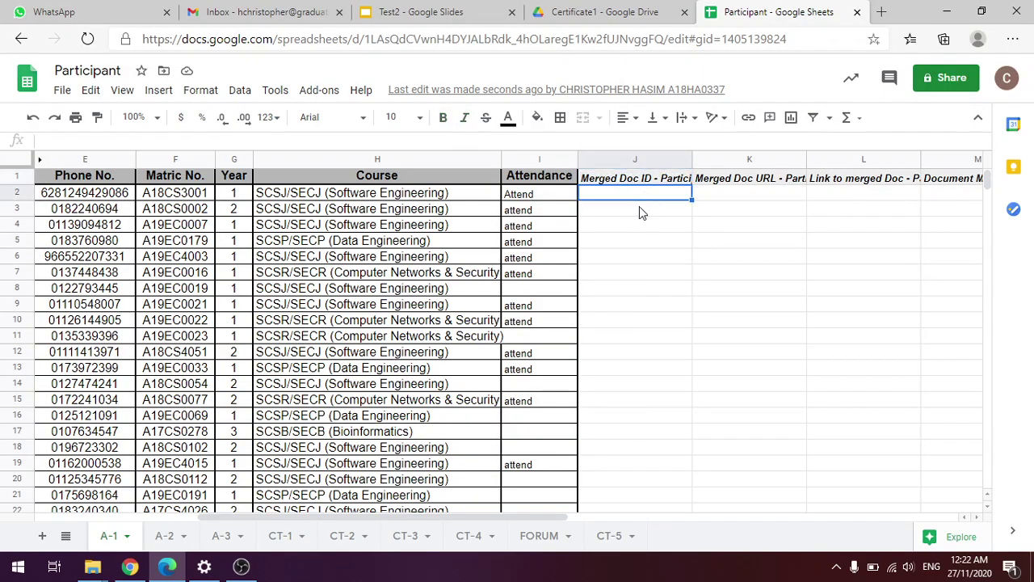
click(602, 13)
click(736, 10)
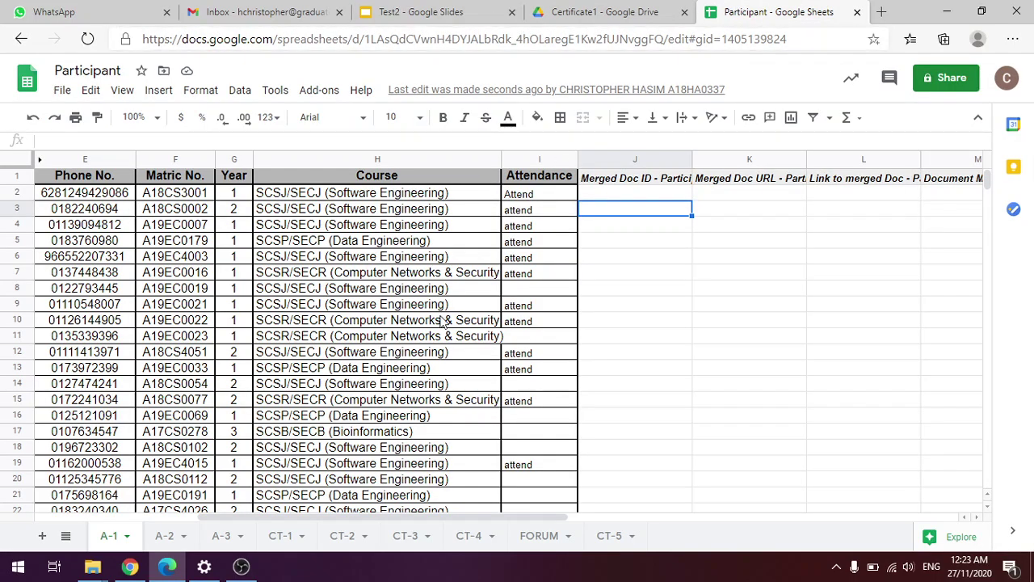
drag(320, 518, 159, 512)
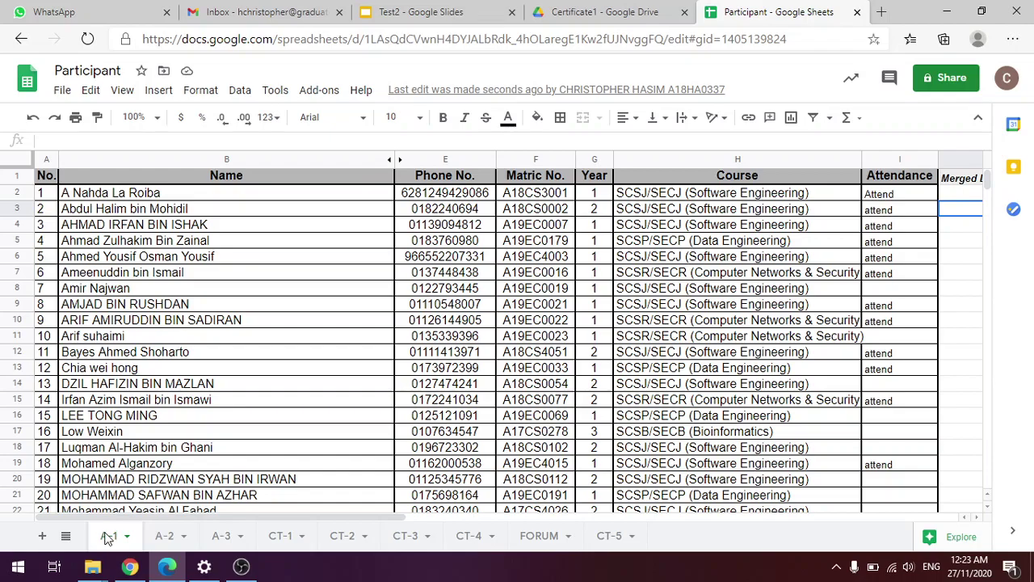
right_click(110, 538)
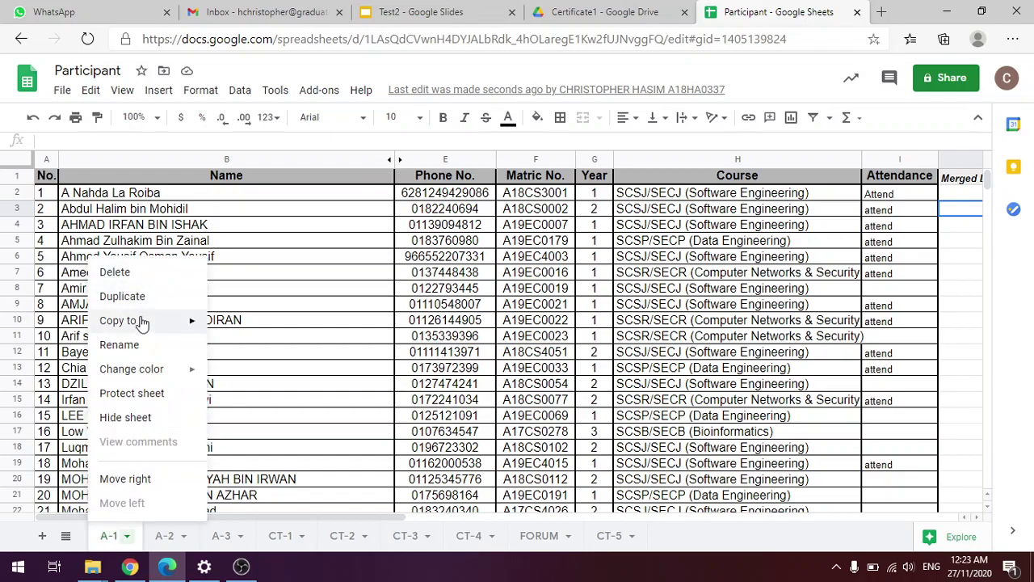
click(810, 227)
mouse_move(476, 514)
mouse_down()
mouse_move(914, 503)
mouse_move(476, 509)
mouse_up()
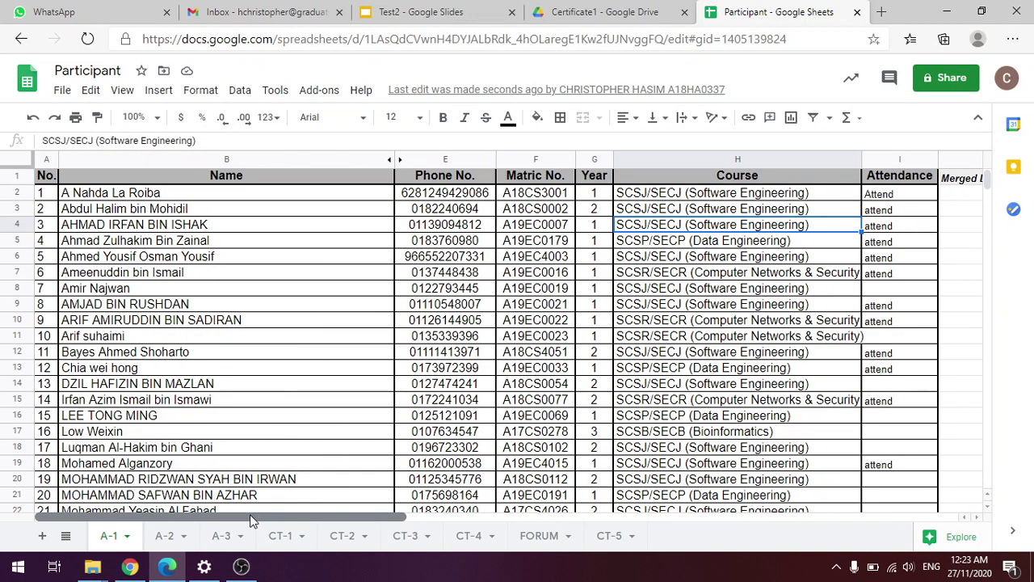
- Reload the Participant spreadsheet page before using the AutoCrat add-on again
click(316, 91)
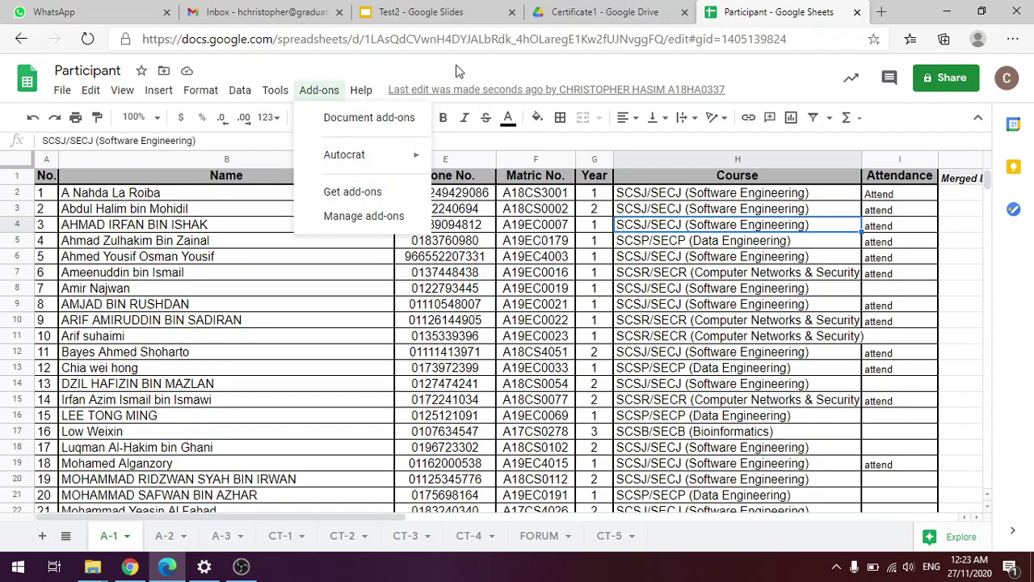
click(86, 36)
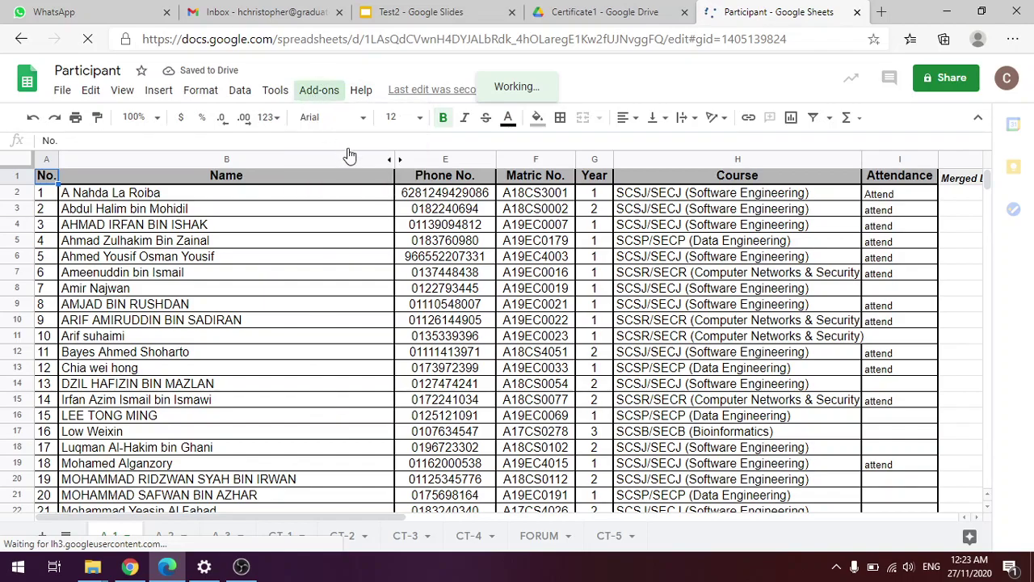
click(332, 94)
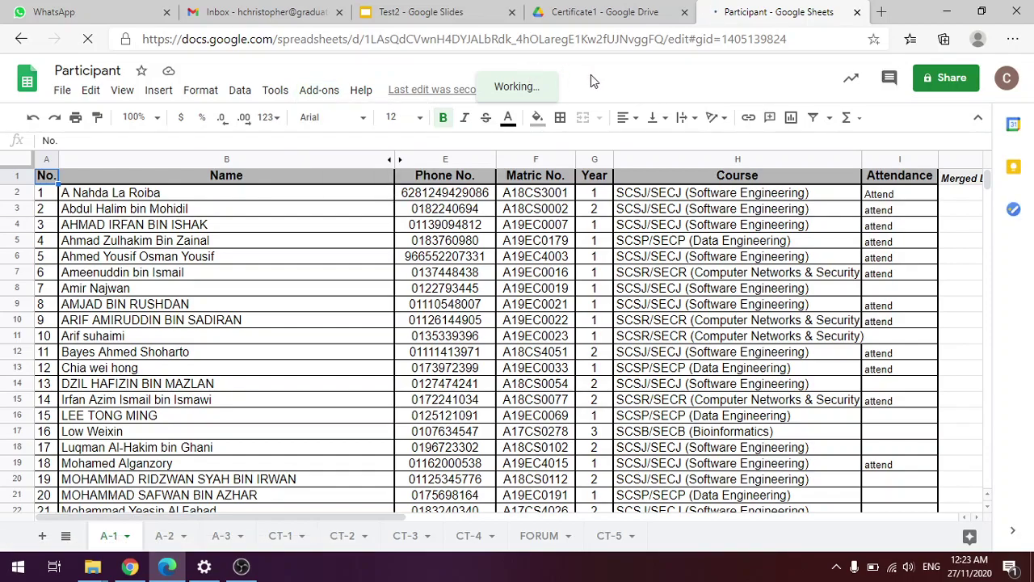
- Open AutoCrat, rerun the Participation Certificate job, and close the dialog to check the A-1 sheet
click(317, 90)
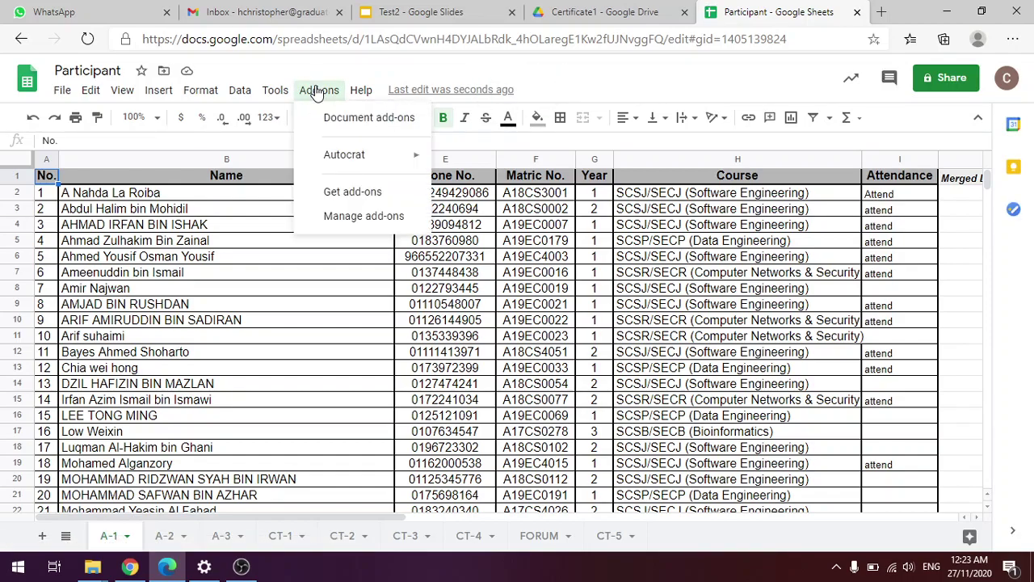
mouse_move(347, 162)
click(467, 162)
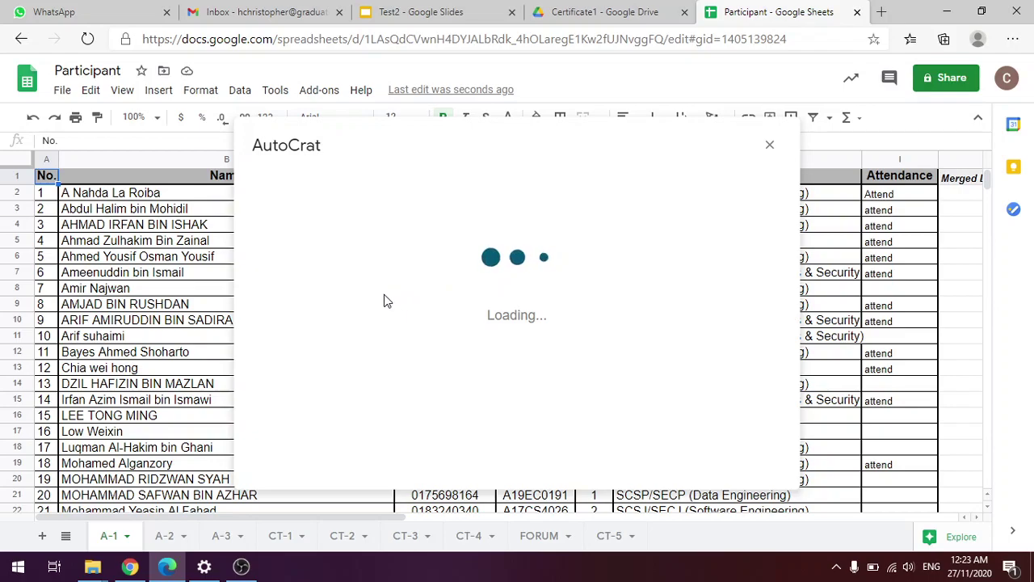
click(488, 303)
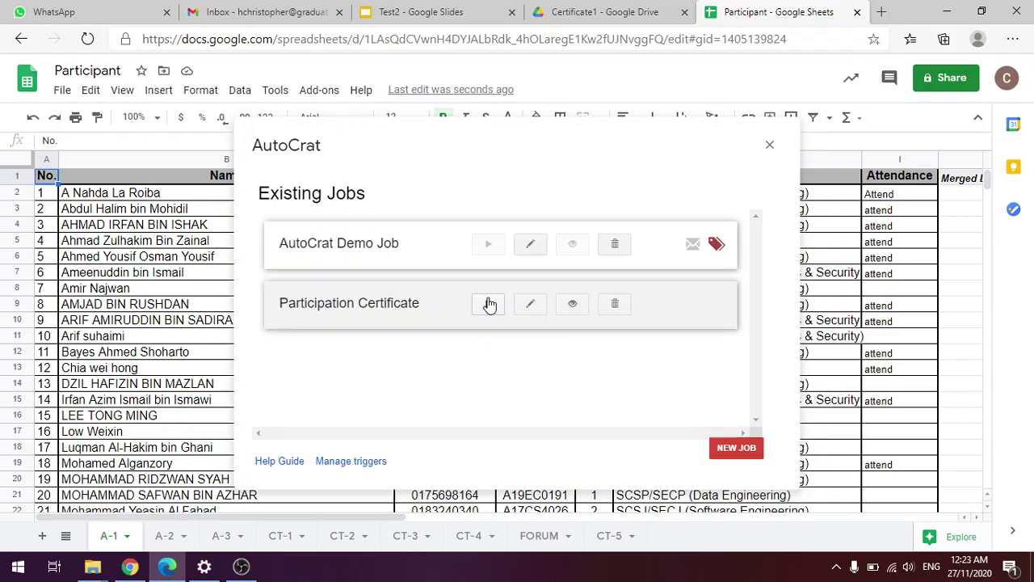
click(769, 145)
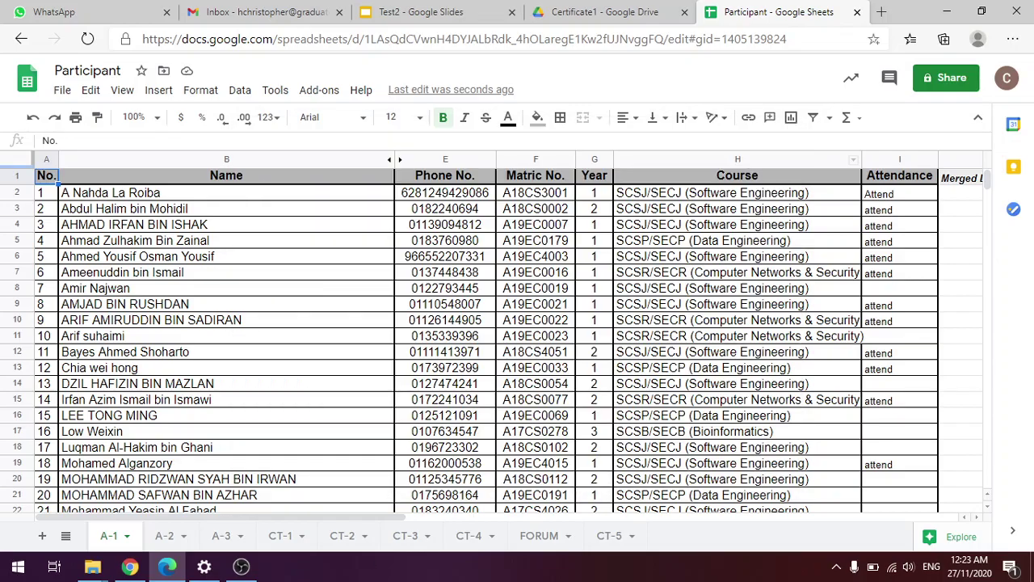
drag(254, 519, 73, 441)
- Select and copy the whole participant table on the A-1 sheet, from the No. header through the last row of the Attendance column
right_click(112, 540)
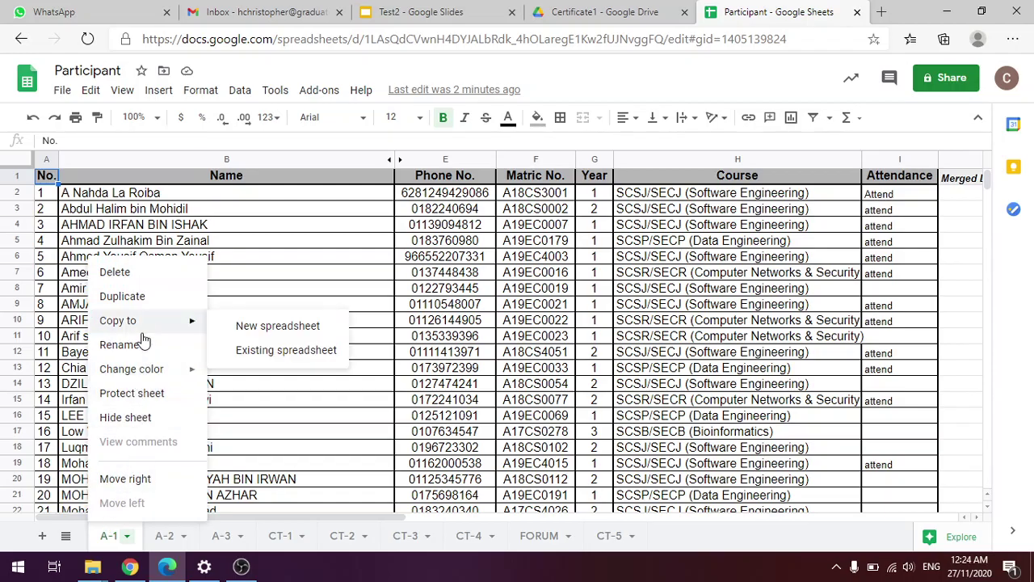
click(359, 239)
scroll(363, 259, down, 4)
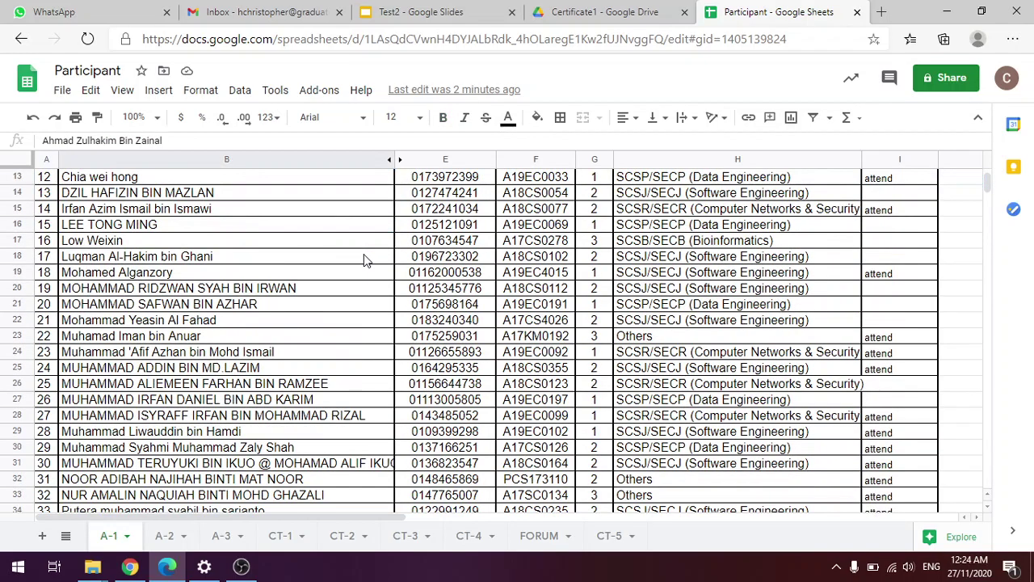
scroll(363, 259, down, 7)
scroll(914, 386, up, 1)
drag(903, 401, 48, 184)
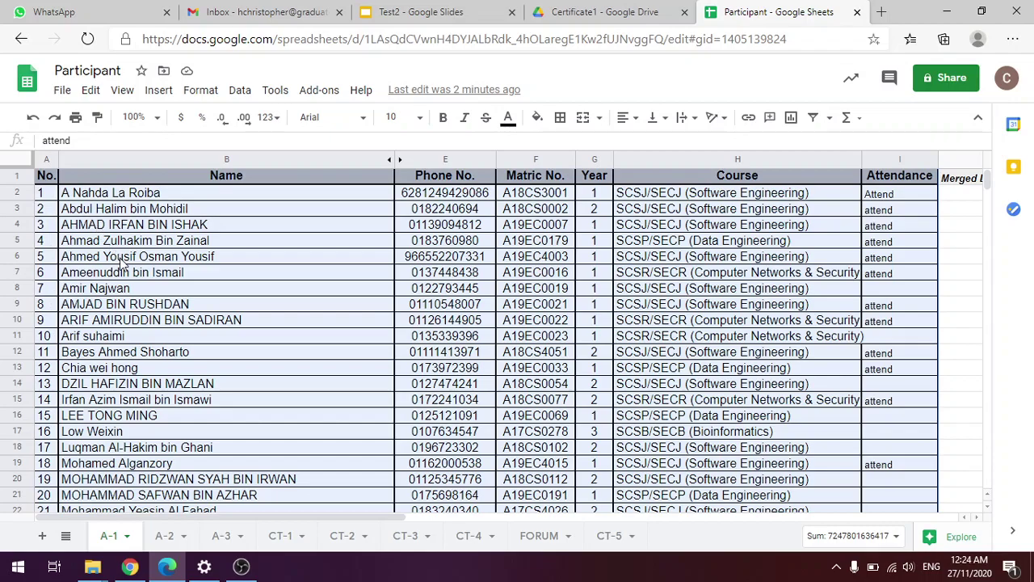
- Add a new sheet after A-1 and paste the copied participant table starting at cell A1
right_click(101, 536)
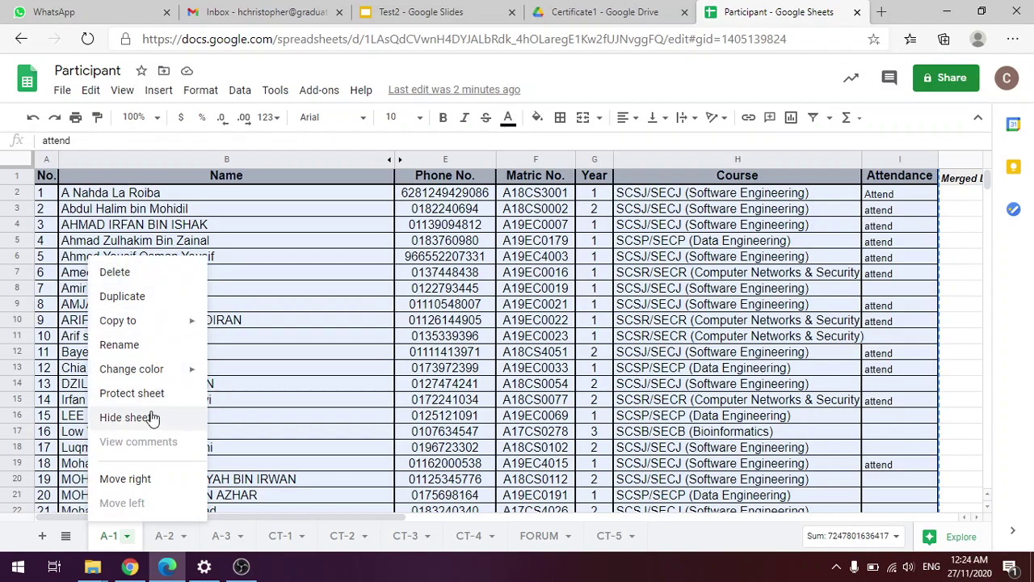
click(39, 536)
click(39, 536)
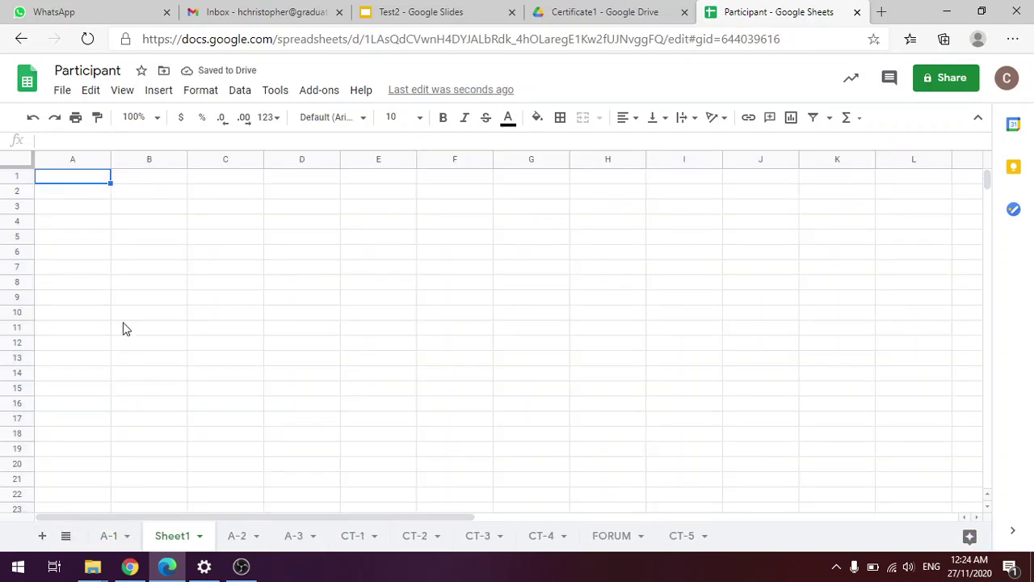
key(ctrl+v)
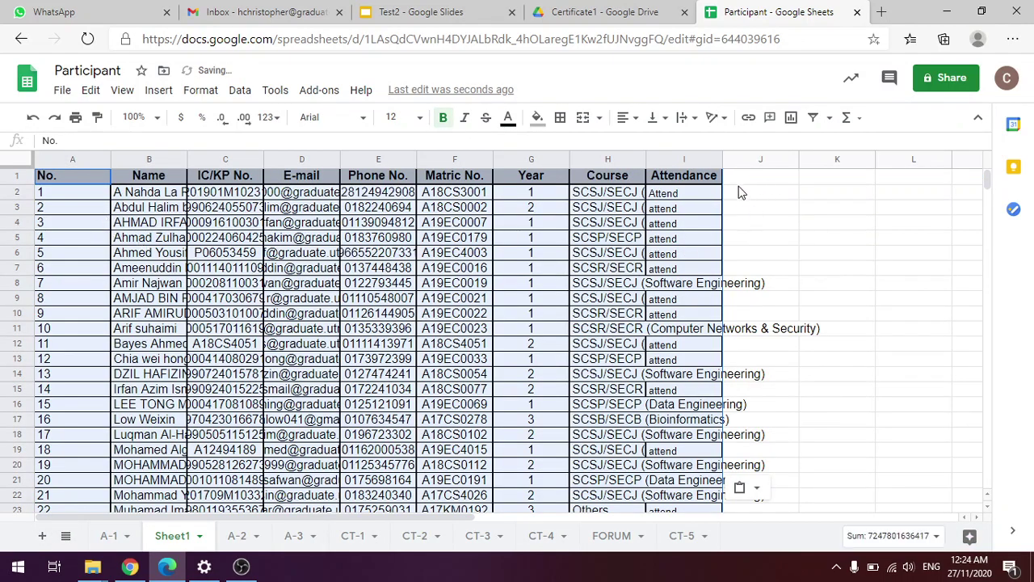
- Widen the Course and Attendance columns on Sheet1 so the full course names fit
drag(775, 158, 851, 159)
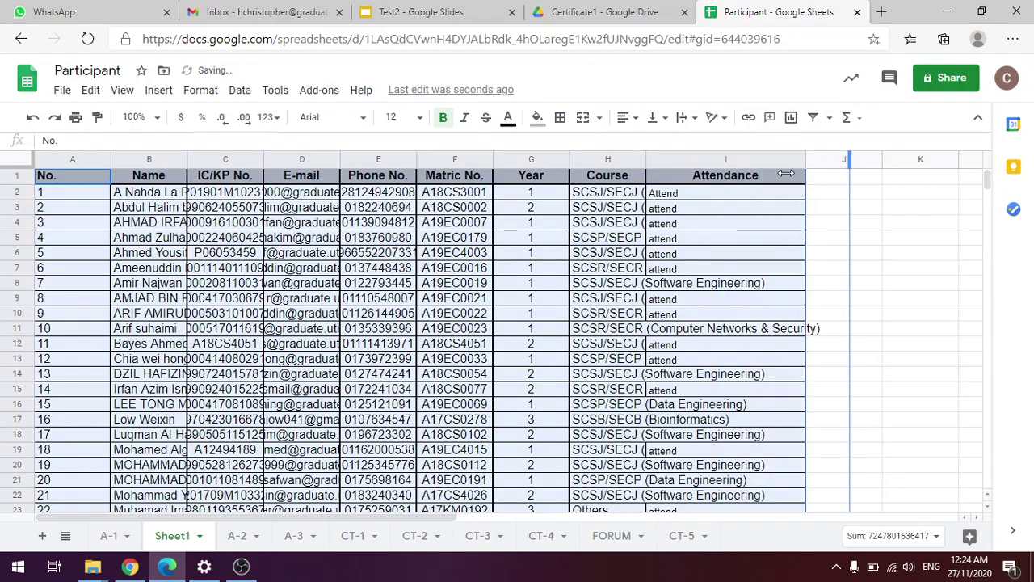
drag(735, 158, 784, 159)
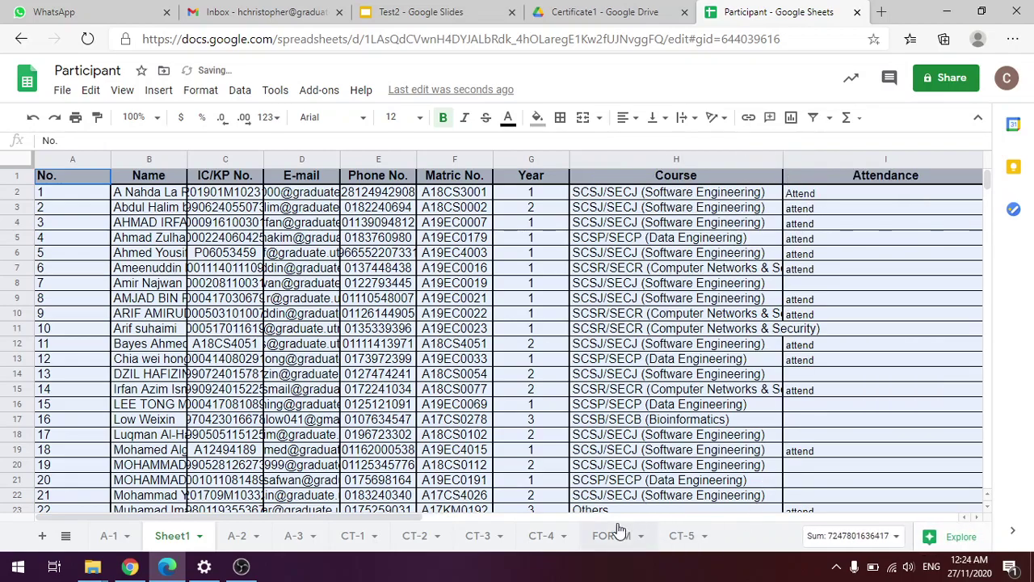
drag(396, 518, 601, 526)
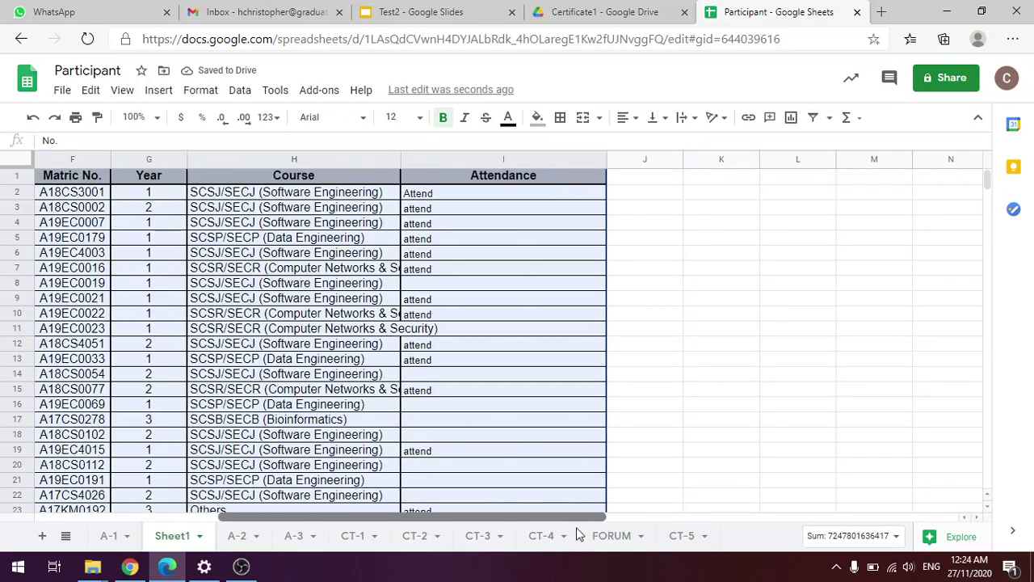
drag(477, 182, 481, 179)
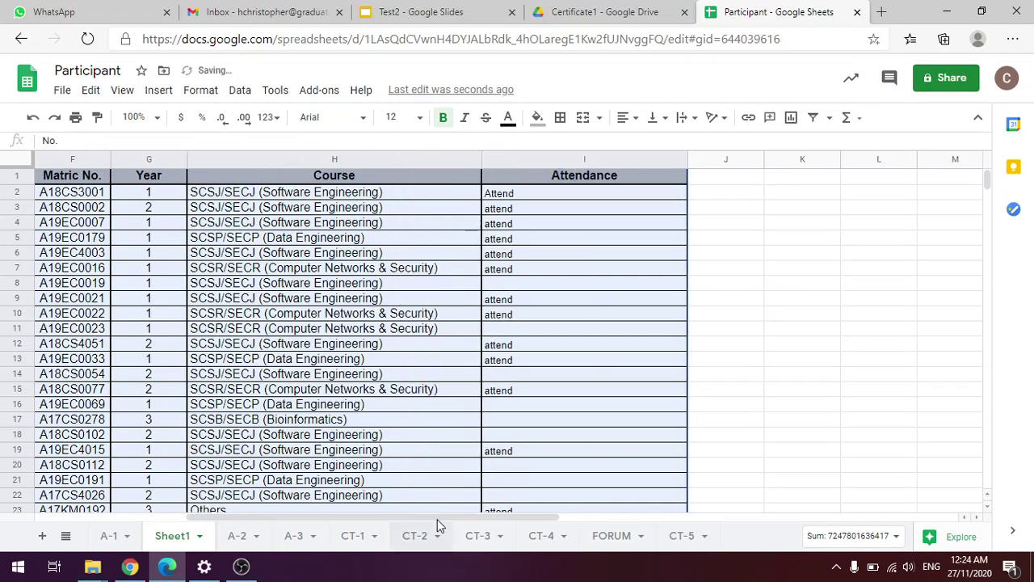
drag(437, 521, 226, 510)
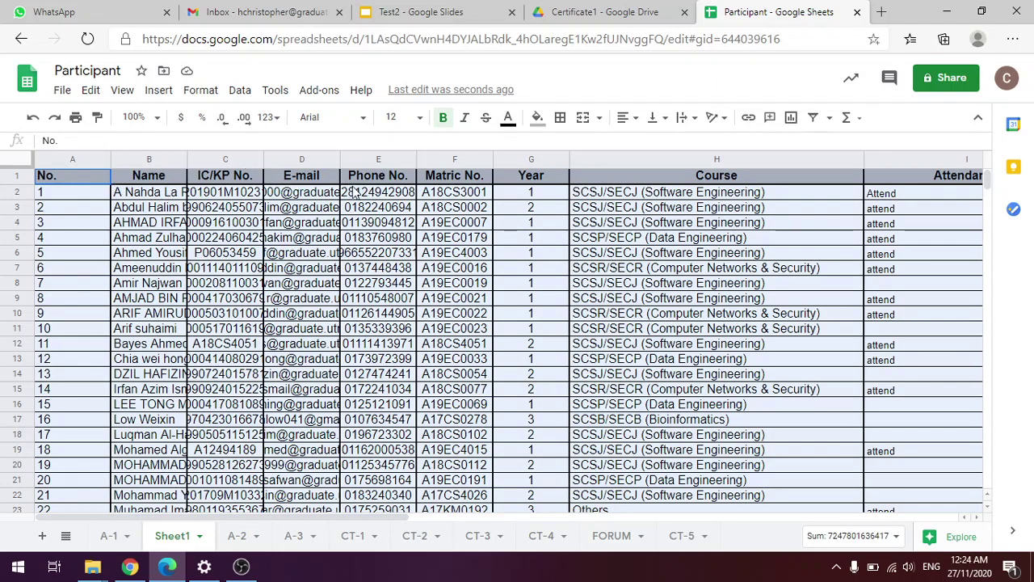
click(392, 272)
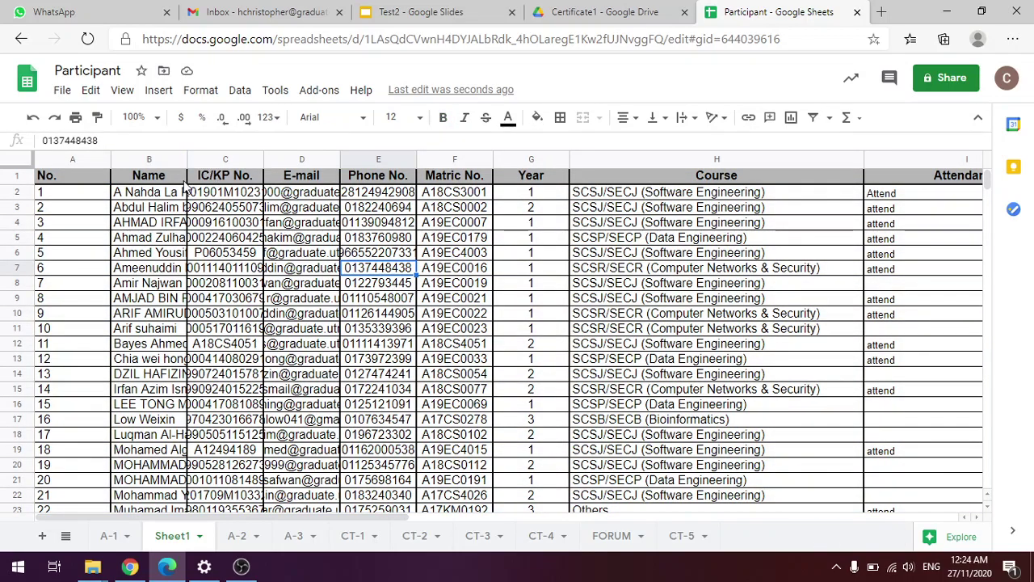
- Compare the original participant table on A-1 with the pasted copy on Sheet1
click(113, 537)
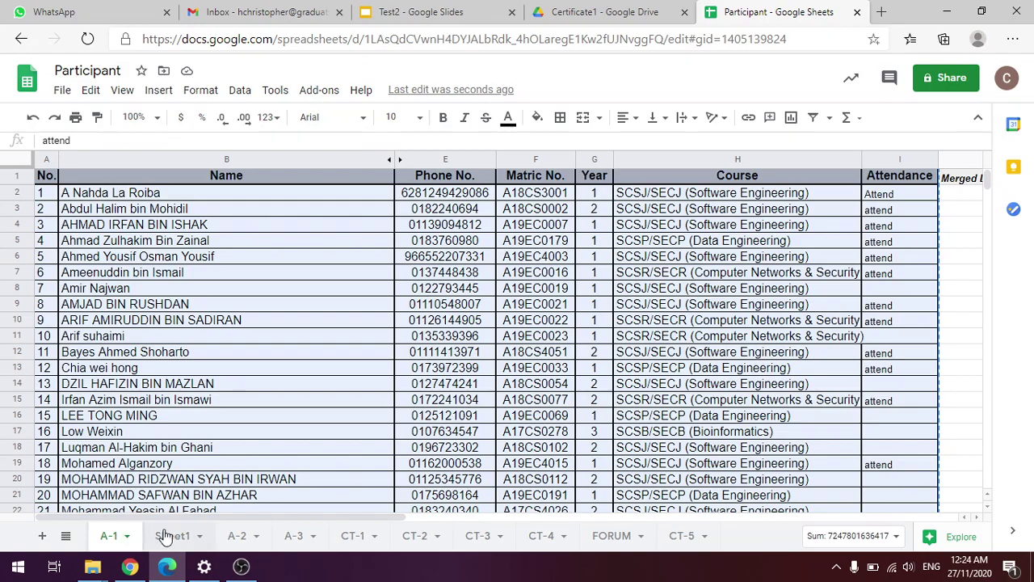
scroll(331, 360, down, 4)
scroll(320, 344, up, 4)
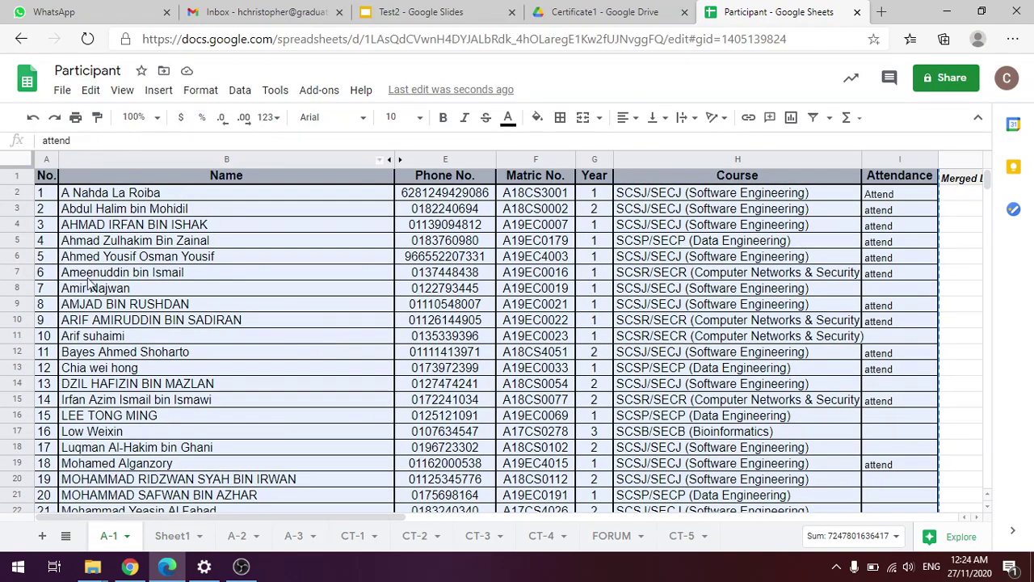
click(173, 536)
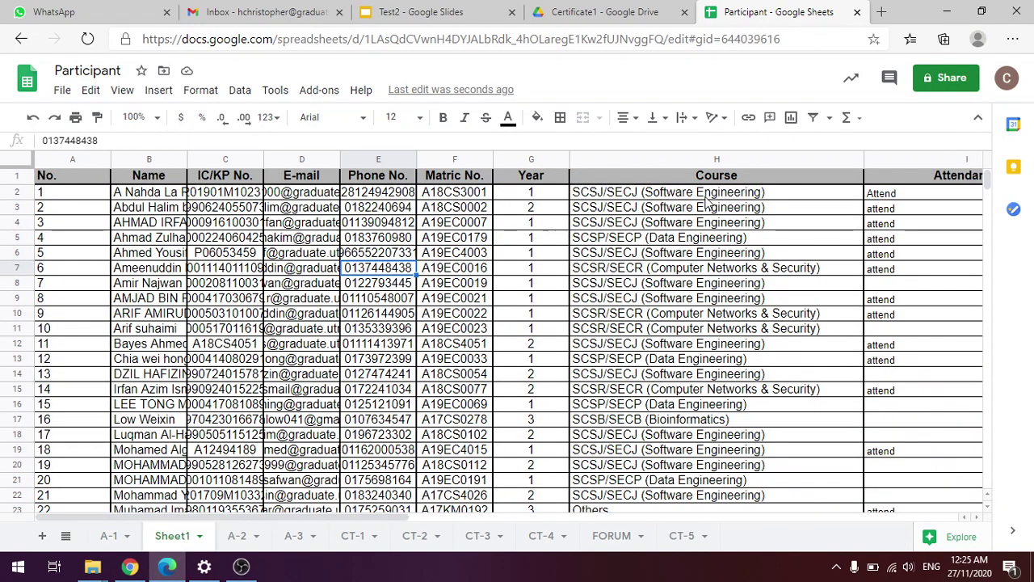
scroll(634, 240, down, 2)
scroll(615, 243, up, 2)
drag(251, 517, 48, 514)
- Open the Participation Certificate job in AutoCrat for editing and set its merge tab to Sheet1
click(316, 94)
mouse_move(358, 161)
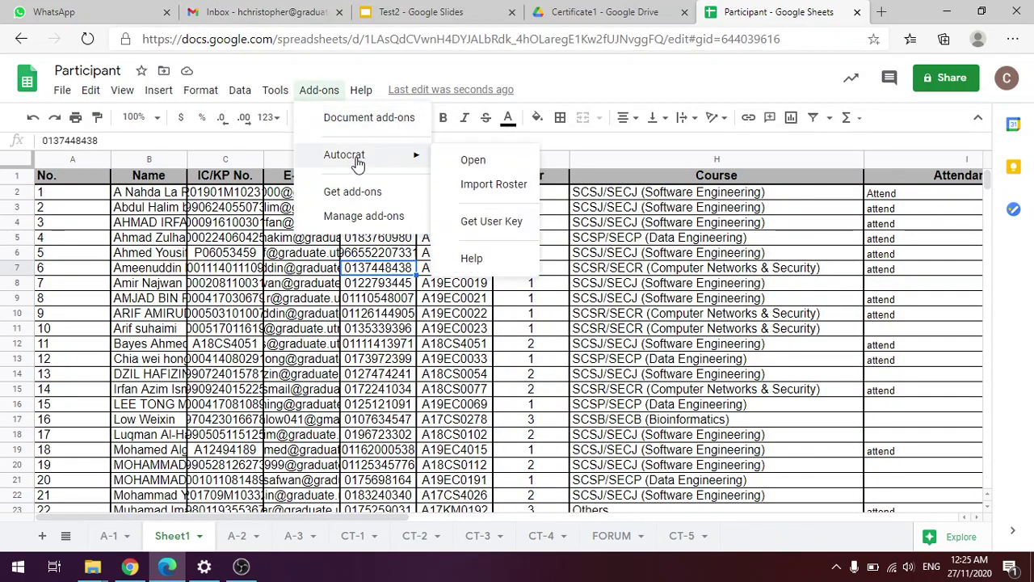
click(496, 183)
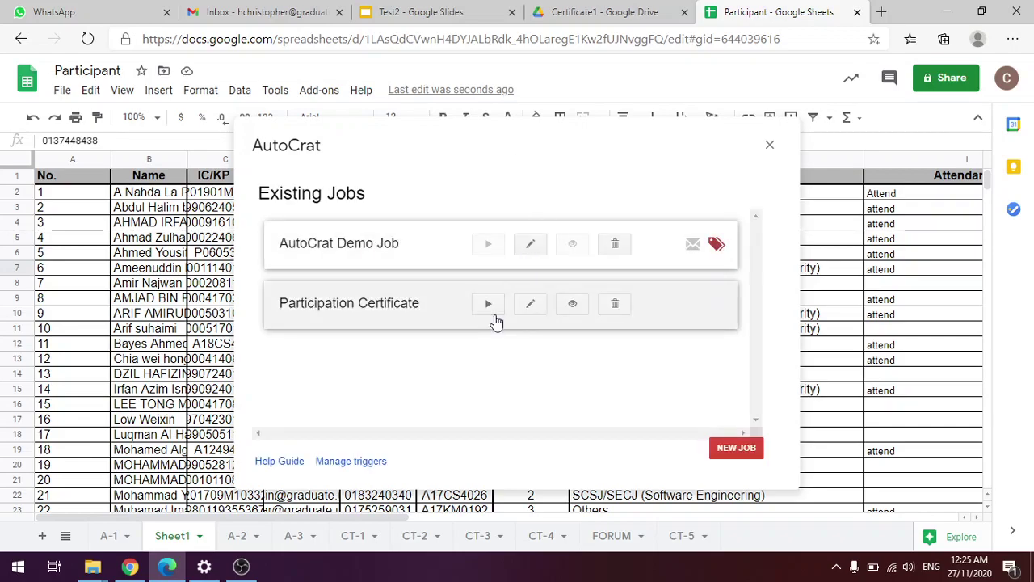
click(526, 307)
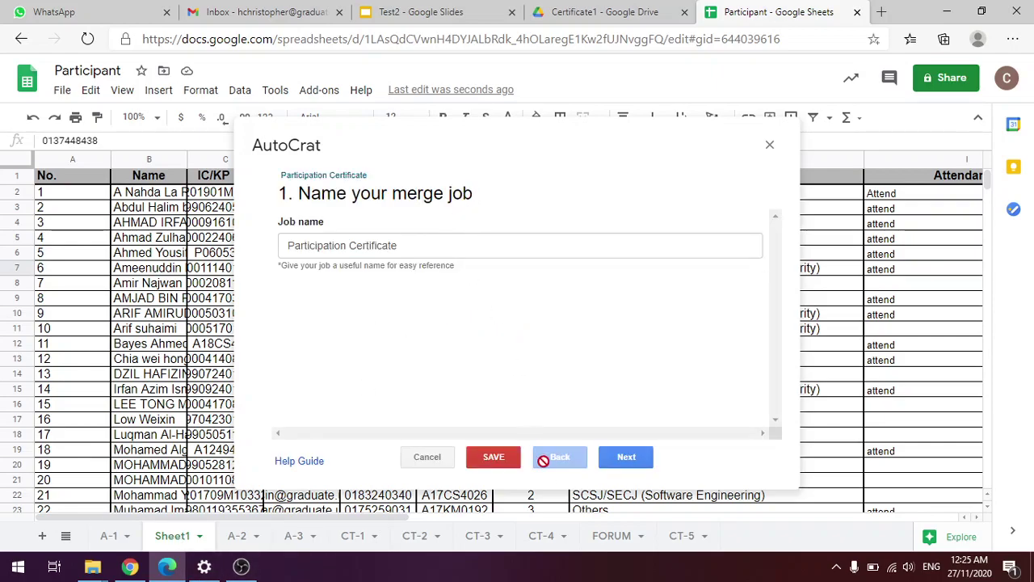
click(626, 459)
click(630, 459)
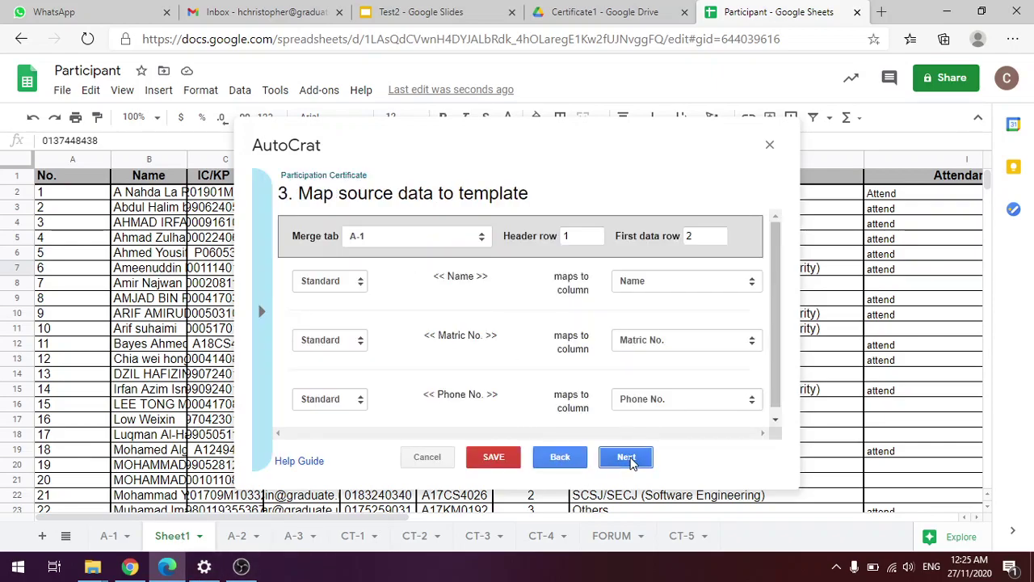
click(457, 243)
click(425, 269)
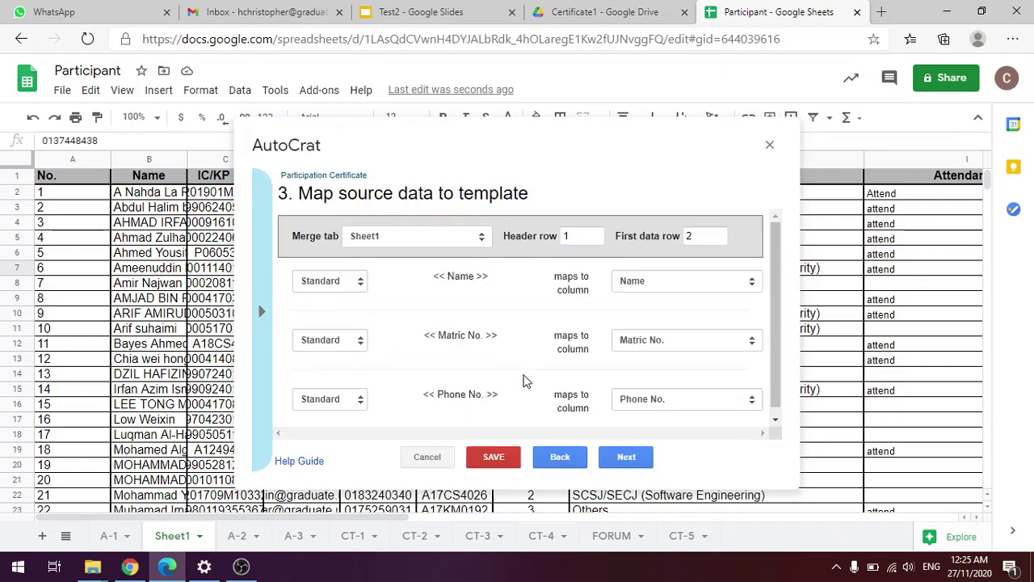
- Keep the job's remaining settings, from the file settings and Certificate1 folder through the merge conditions and triggers, and save it
click(624, 459)
click(623, 462)
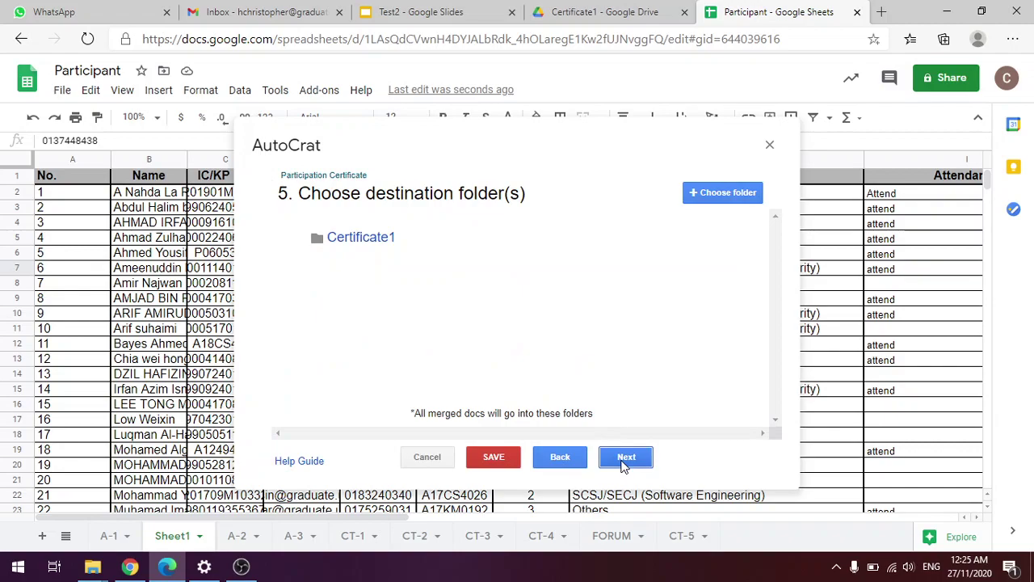
click(623, 459)
click(623, 459)
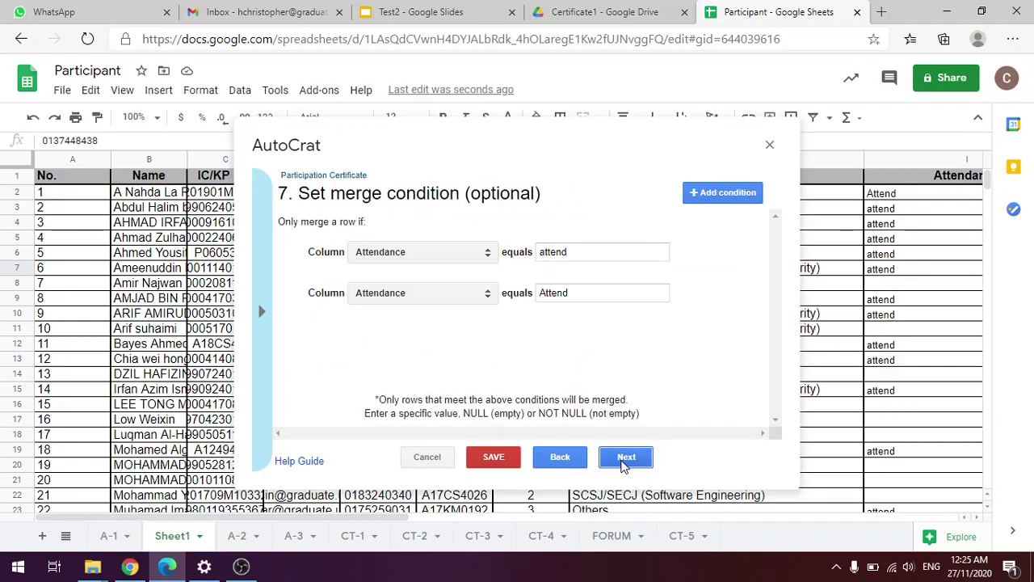
click(623, 463)
click(623, 459)
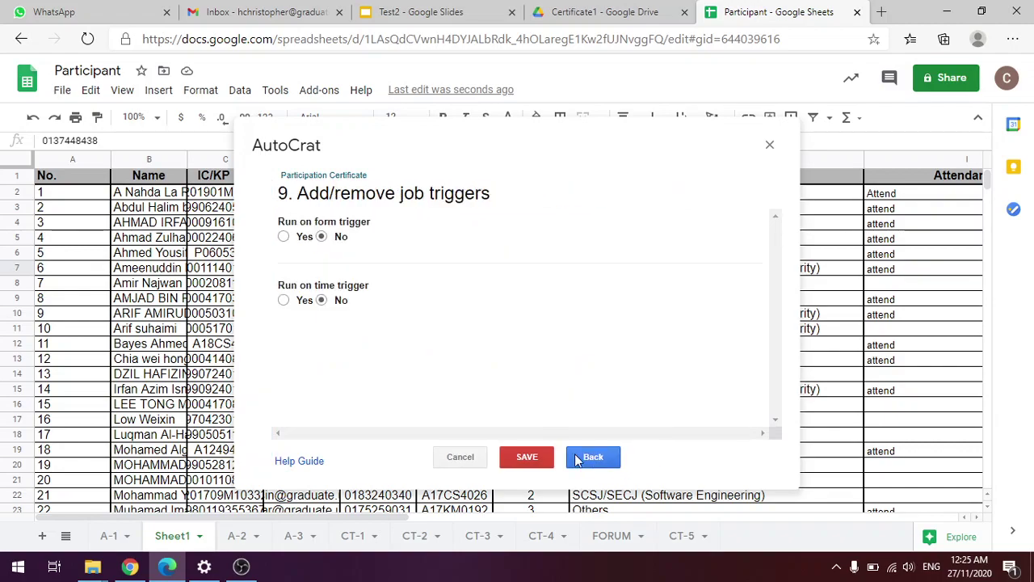
click(529, 458)
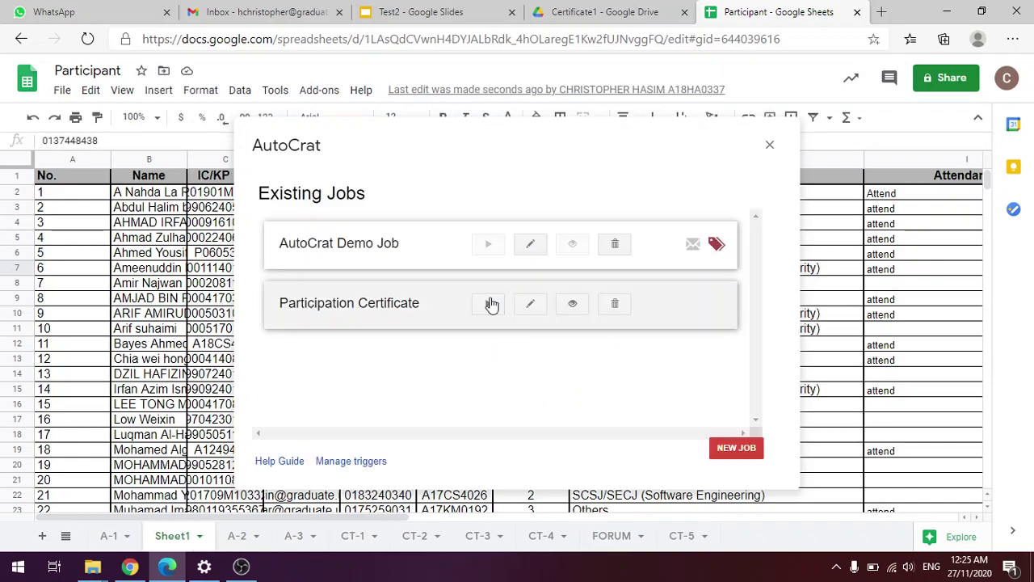
- Run the Participation Certificate job and check the merged document columns at the end of Sheet1
click(489, 304)
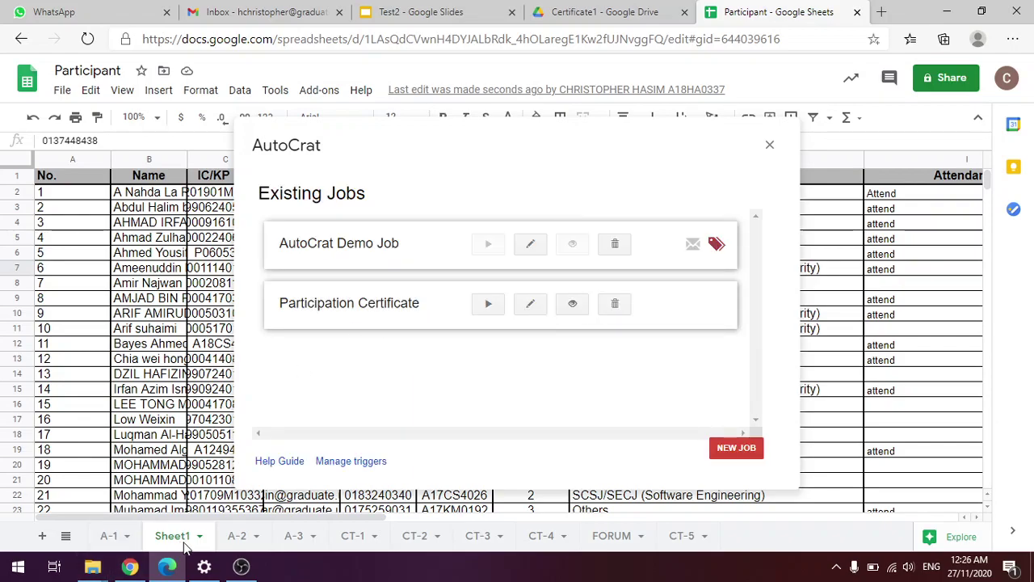
drag(273, 515, 514, 510)
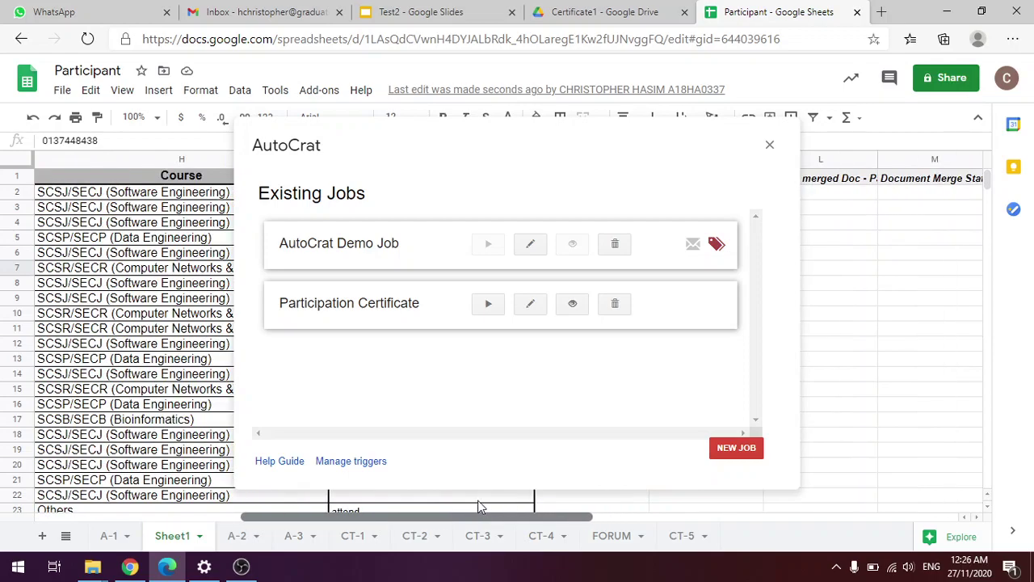
drag(421, 149, 400, 88)
- Delete the AutoCrat Demo Job and the Participation Certificate job, and close AutoCrat
click(485, 188)
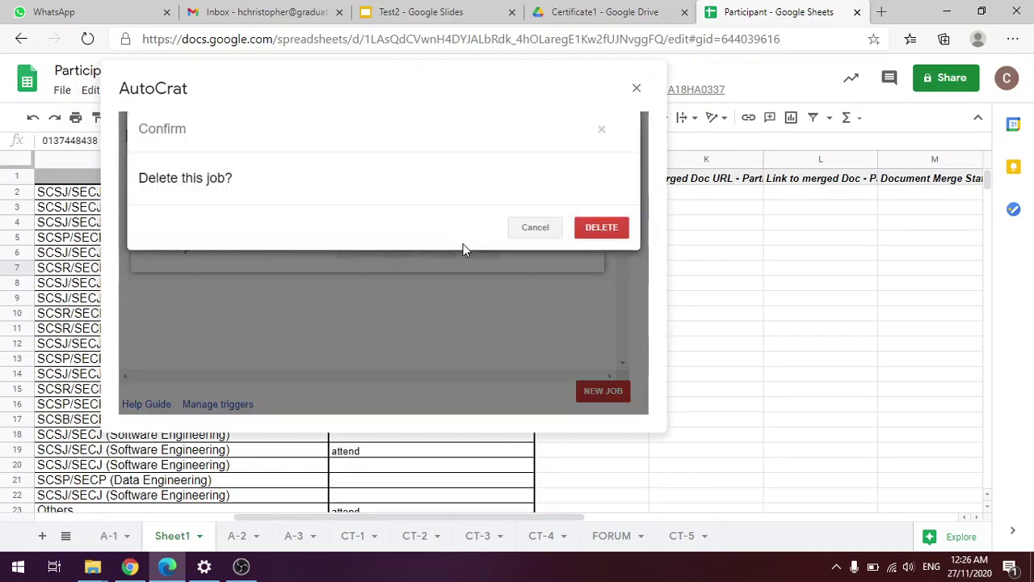
click(590, 239)
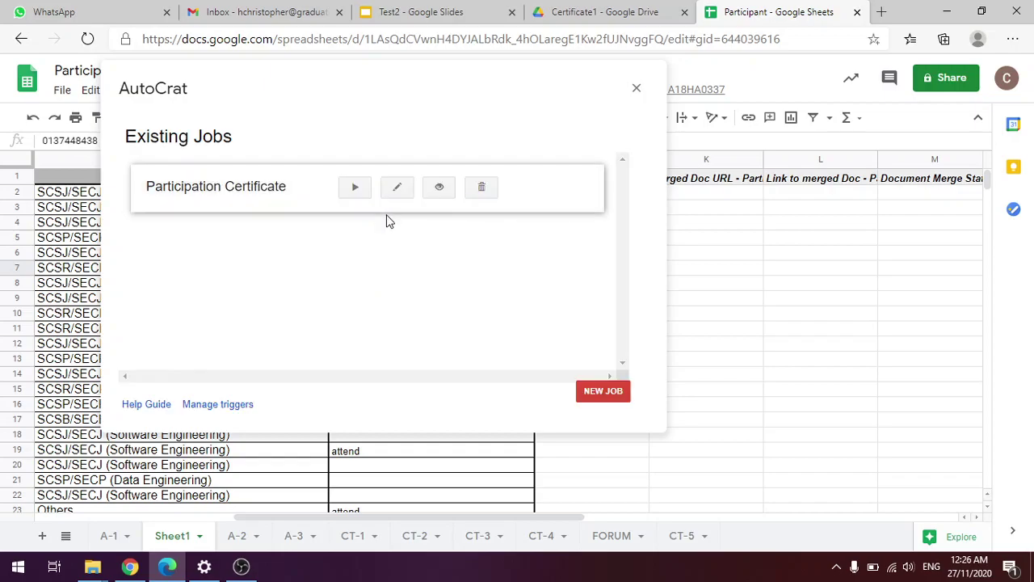
click(356, 187)
click(483, 187)
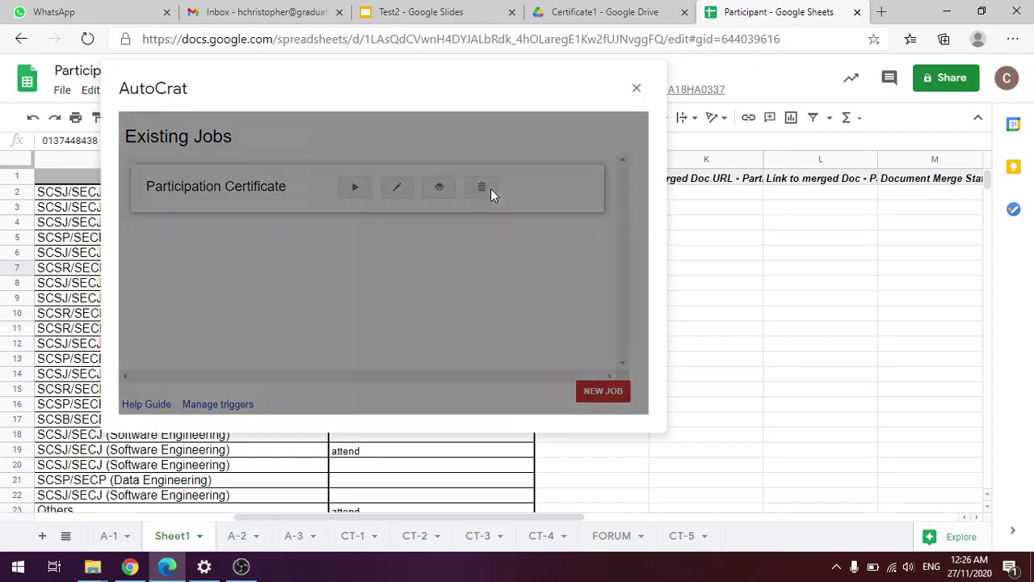
click(602, 234)
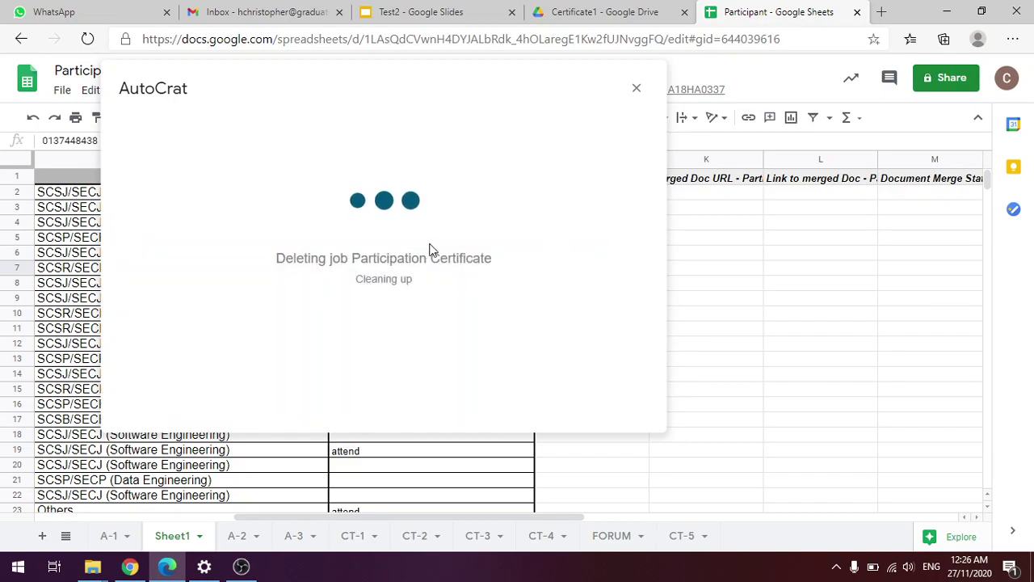
click(637, 88)
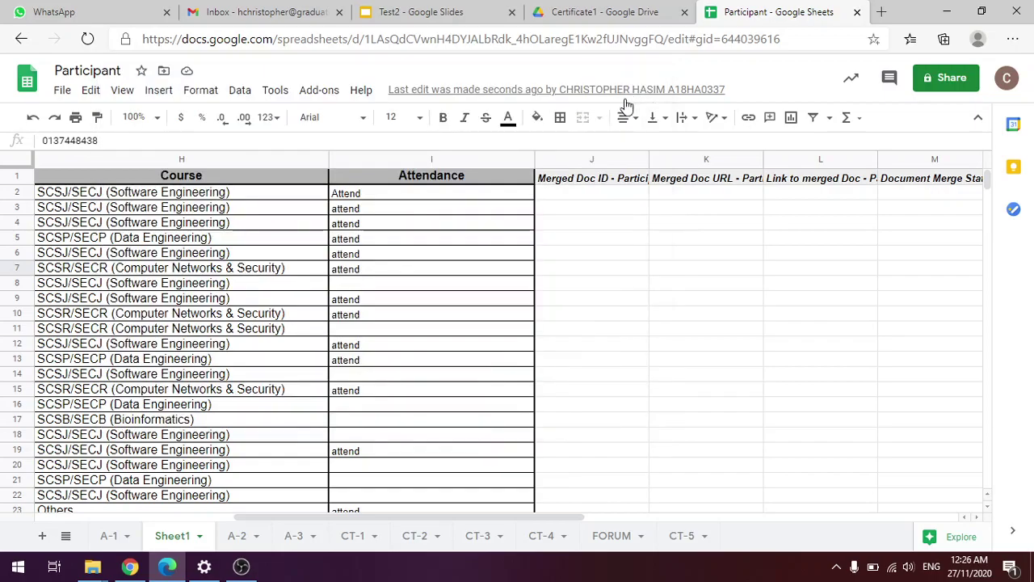
- Delete Sheet1 from the Participant spreadsheet and look through the participant table on A-1
right_click(191, 544)
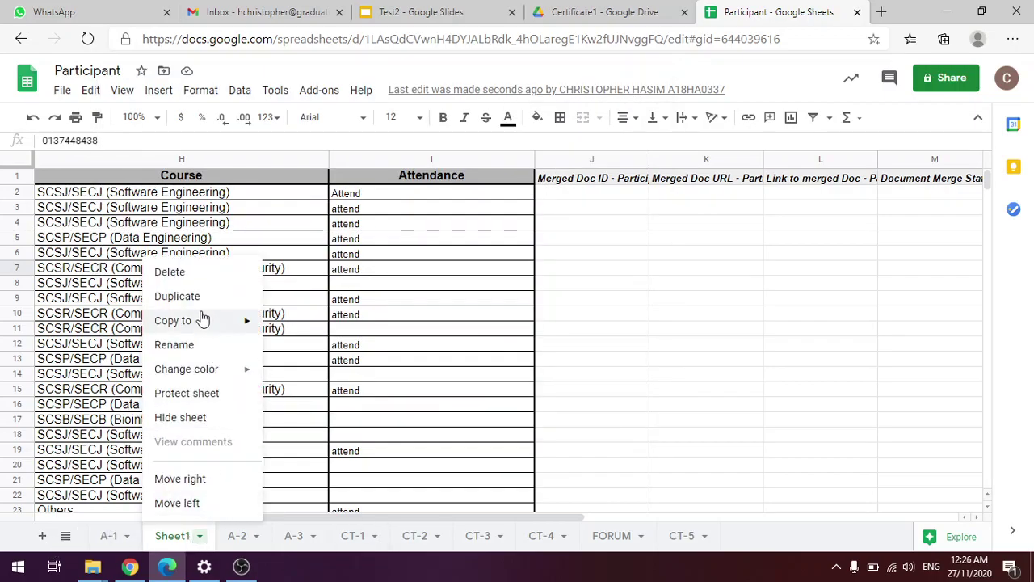
click(170, 272)
click(684, 338)
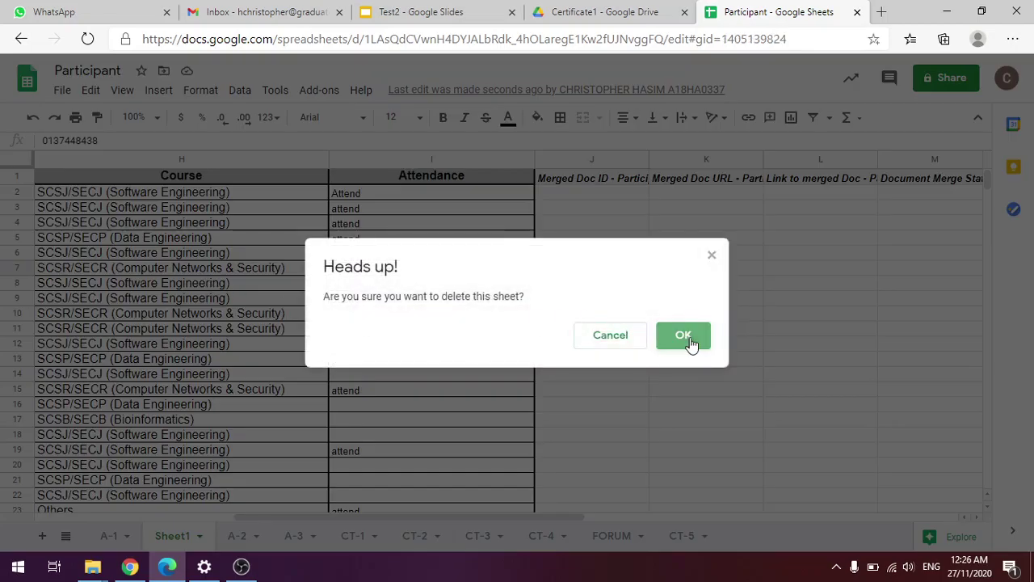
scroll(279, 236, down, 3)
scroll(275, 227, up, 3)
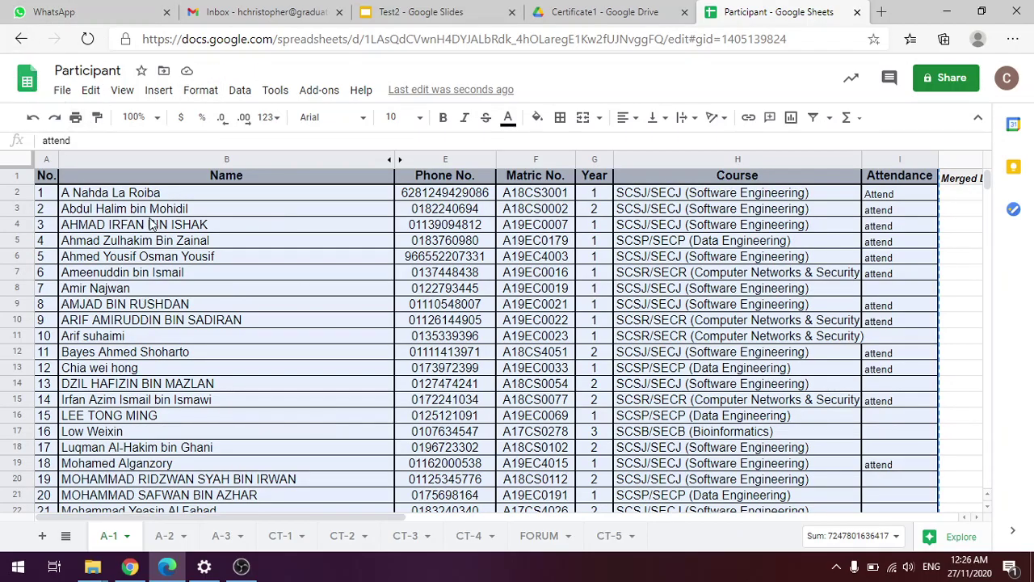
scroll(150, 225, down, 10)
scroll(151, 224, up, 10)
- Return to the Sheets home page and move the Participant spreadsheet to the trash
click(29, 90)
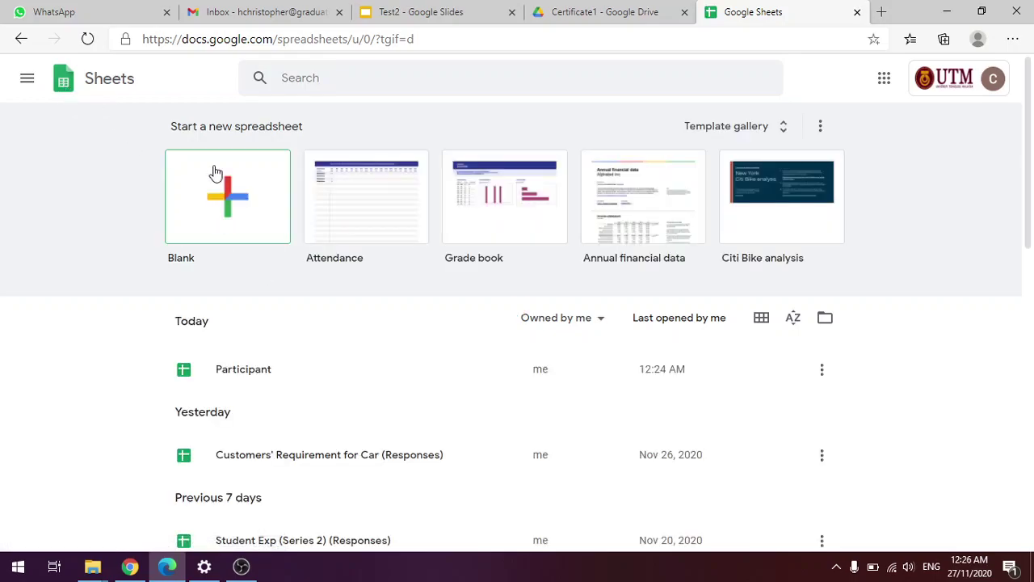
click(830, 373)
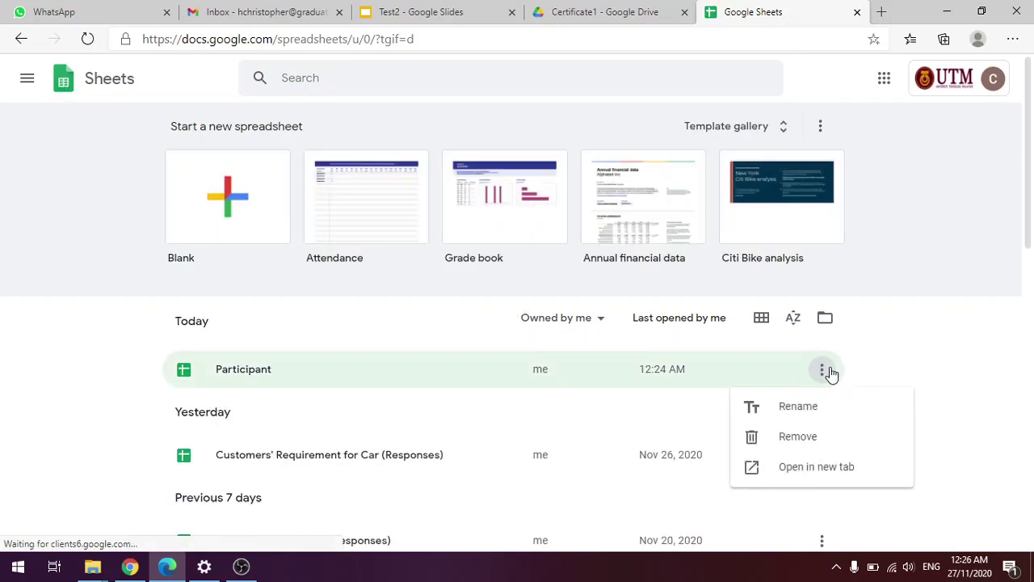
click(827, 442)
click(711, 356)
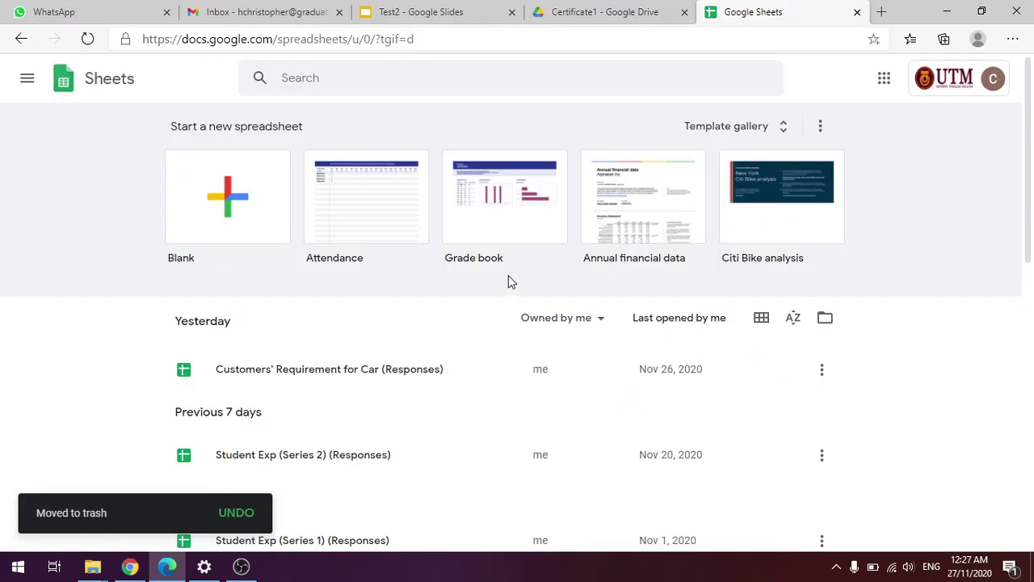
- Create a new blank spreadsheet and select cell A1
click(244, 184)
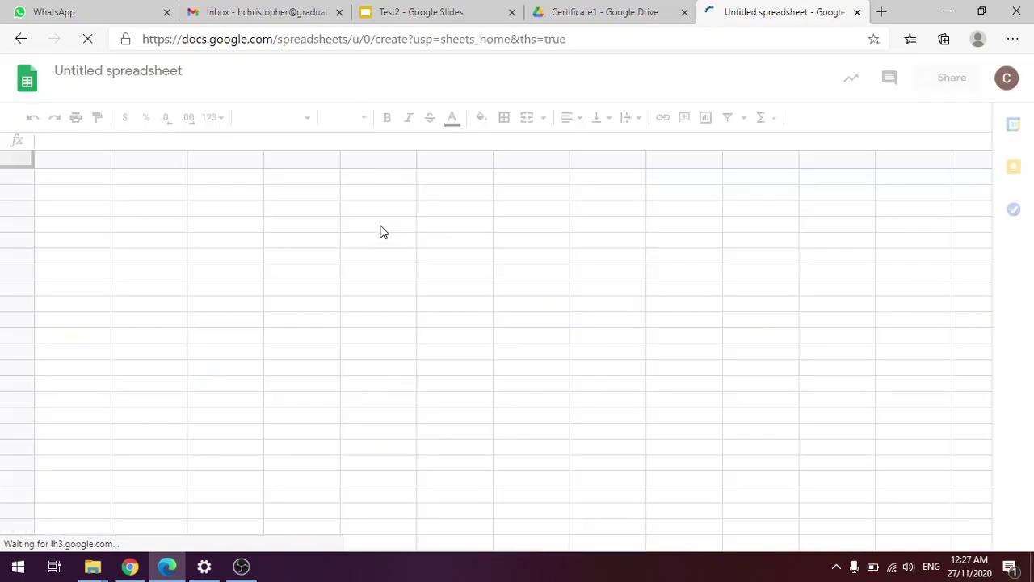
click(80, 194)
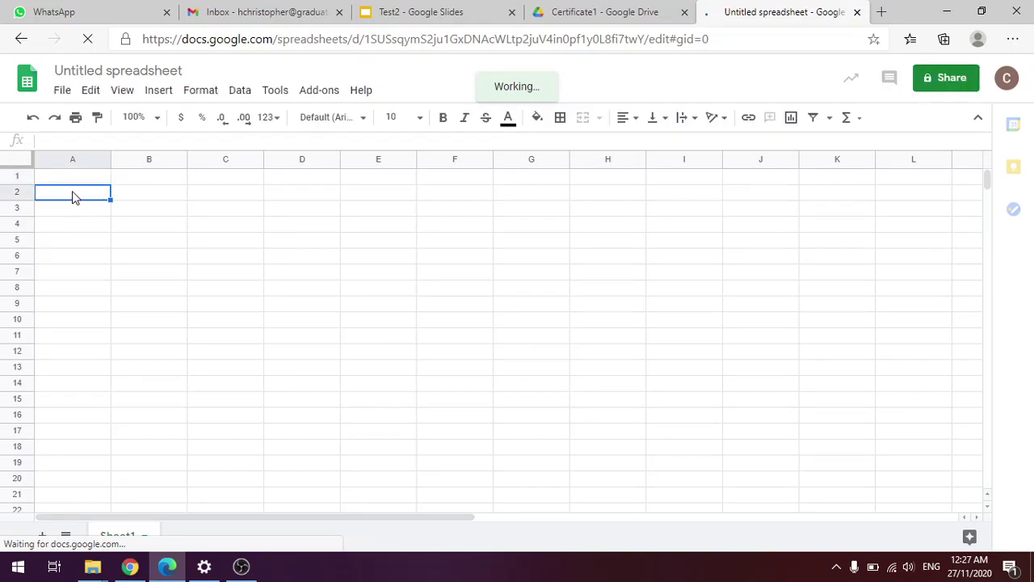
click(86, 177)
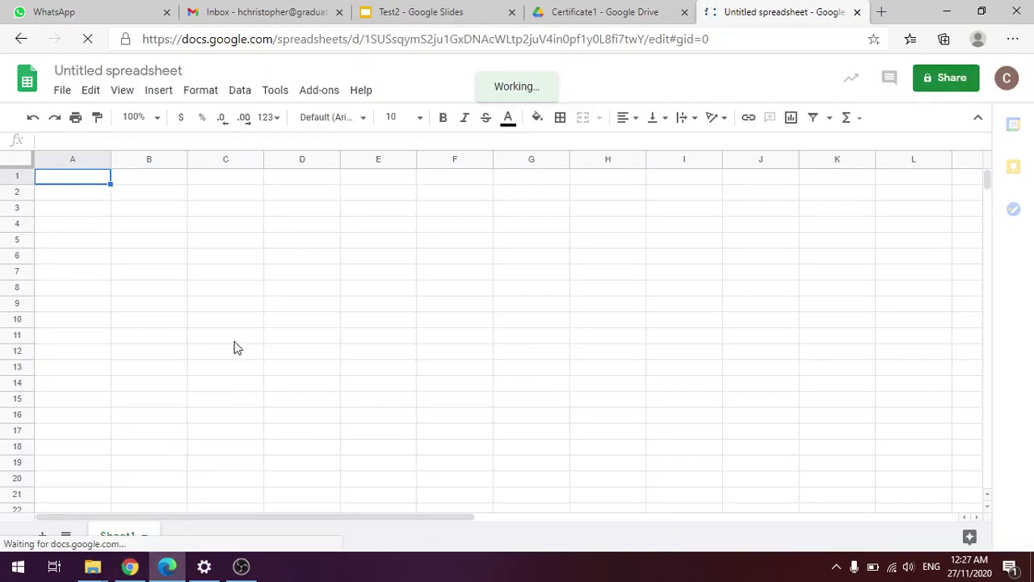
click(232, 261)
click(86, 179)
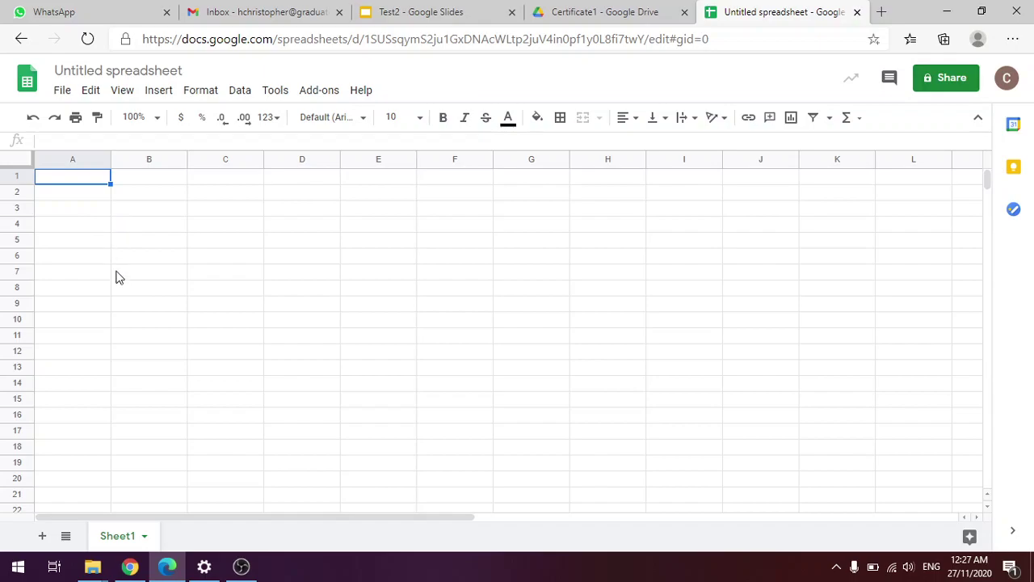
scroll(104, 257, down, 3)
scroll(88, 240, up, 3)
- Start importing a file by upload from the device and browse to the Desktop folder
click(62, 92)
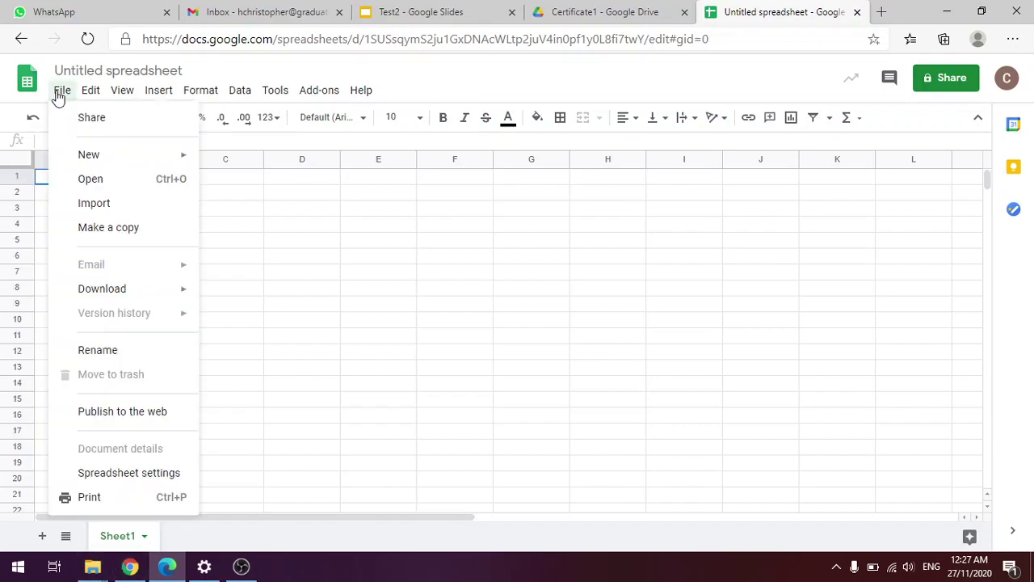
click(120, 205)
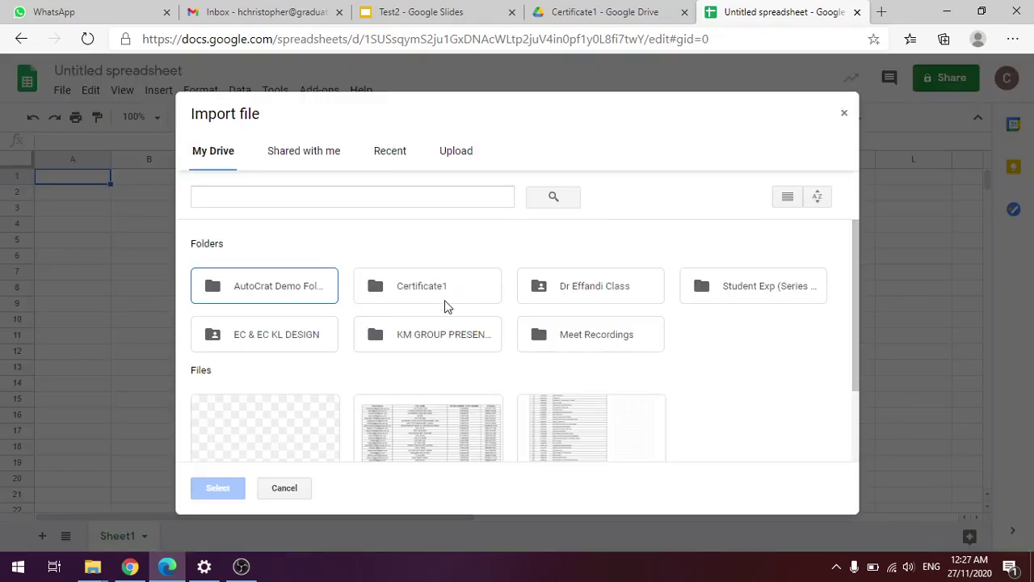
click(459, 153)
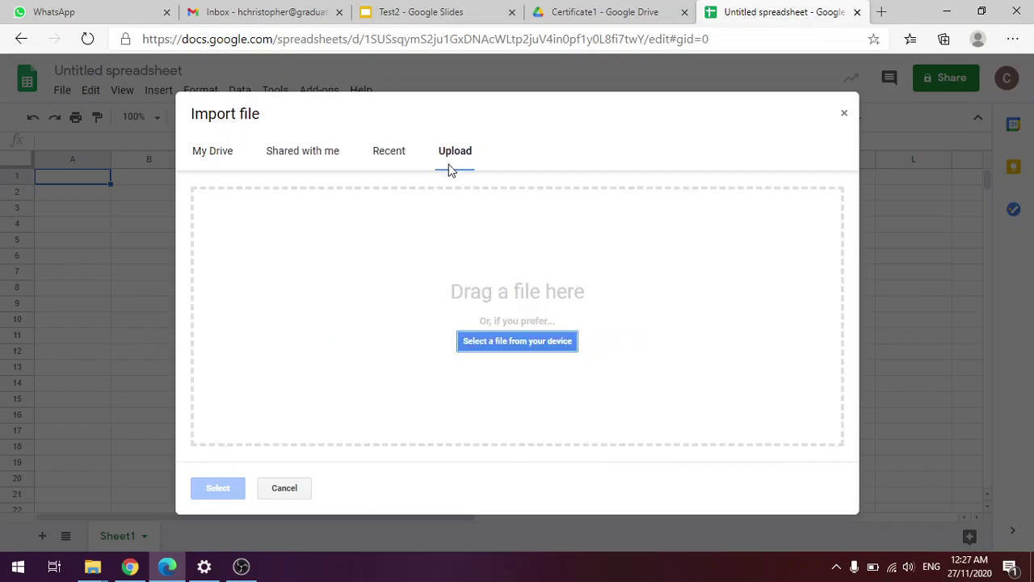
click(536, 349)
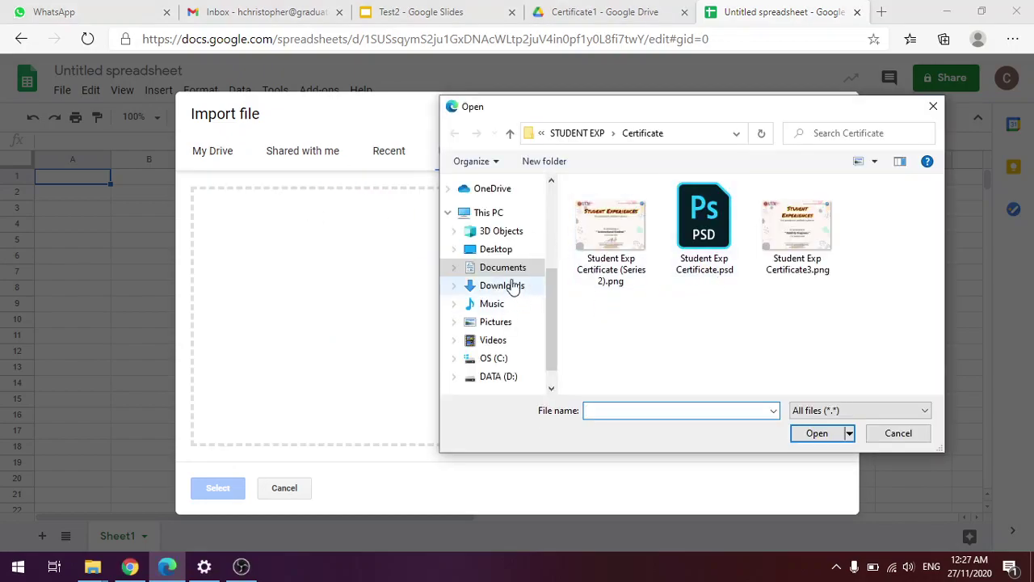
click(506, 270)
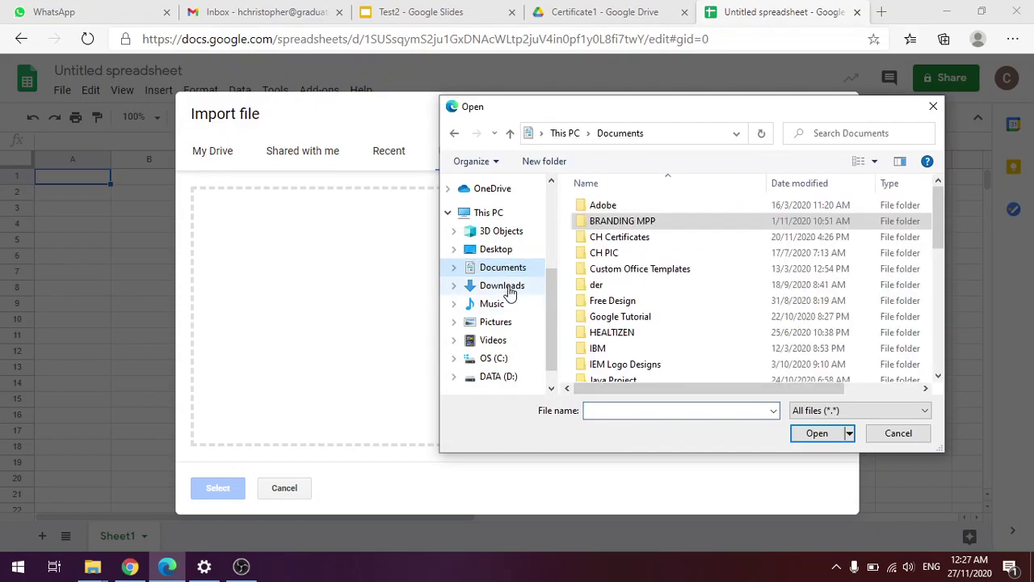
click(506, 287)
click(496, 250)
- Upload Participant.xlsx from the Desktop as the file to import
scroll(649, 250, down, 3)
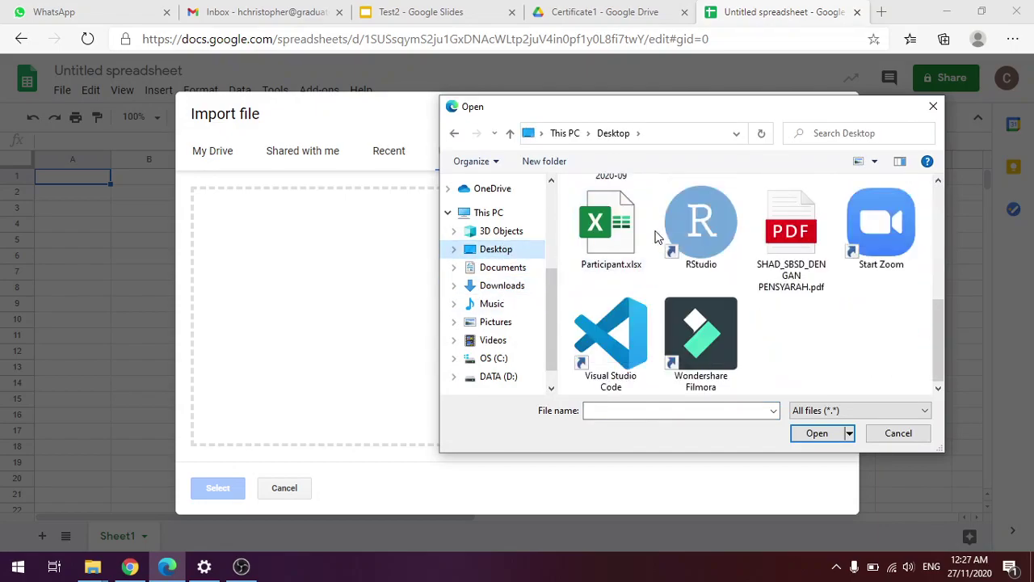
scroll(638, 273, up, 1)
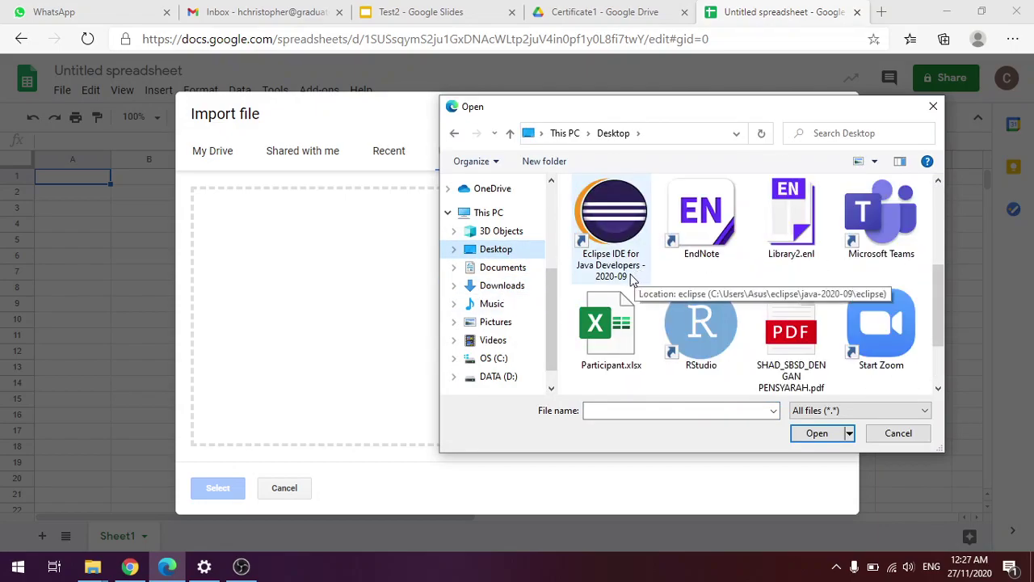
click(614, 316)
scroll(615, 316, down, 1)
scroll(630, 307, up, 1)
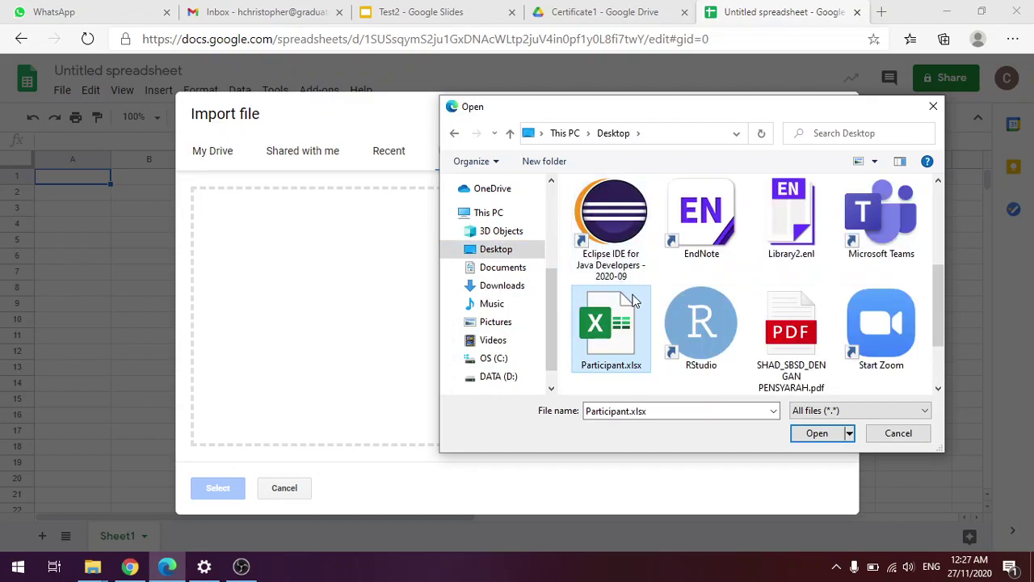
click(814, 432)
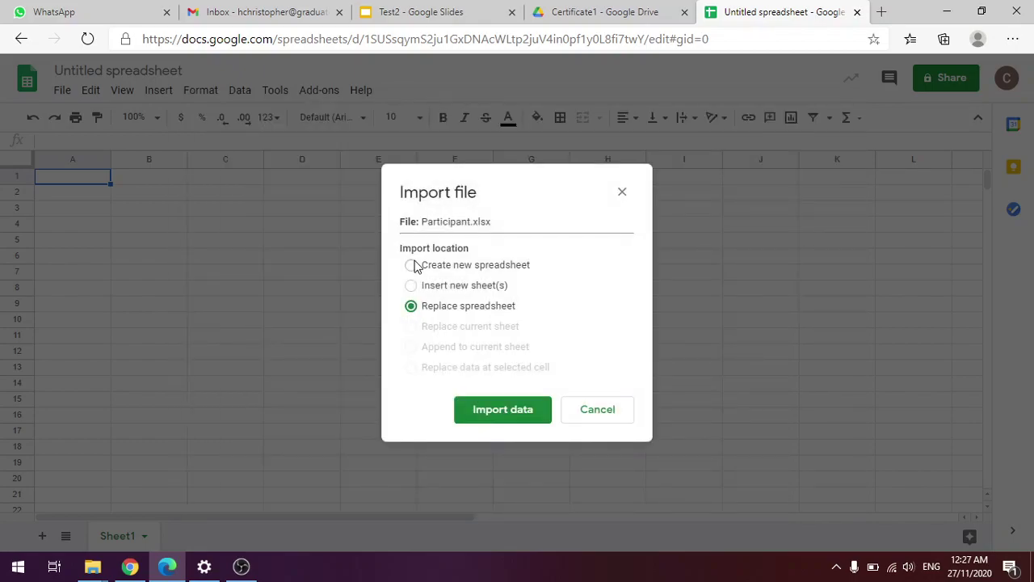
- Import Participant.xlsx with the Create new spreadsheet option and open the resulting spreadsheet
click(433, 271)
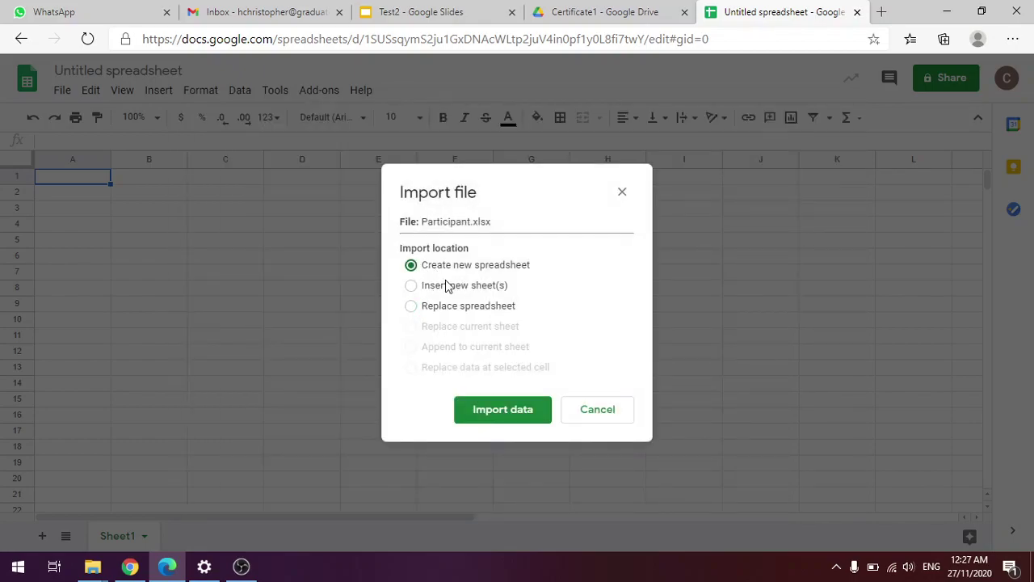
click(523, 414)
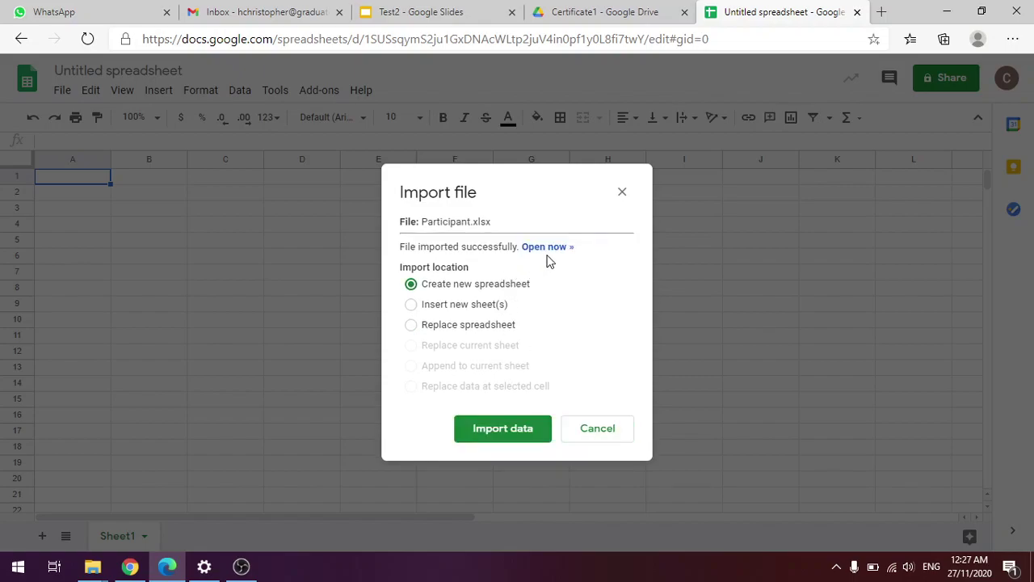
click(546, 248)
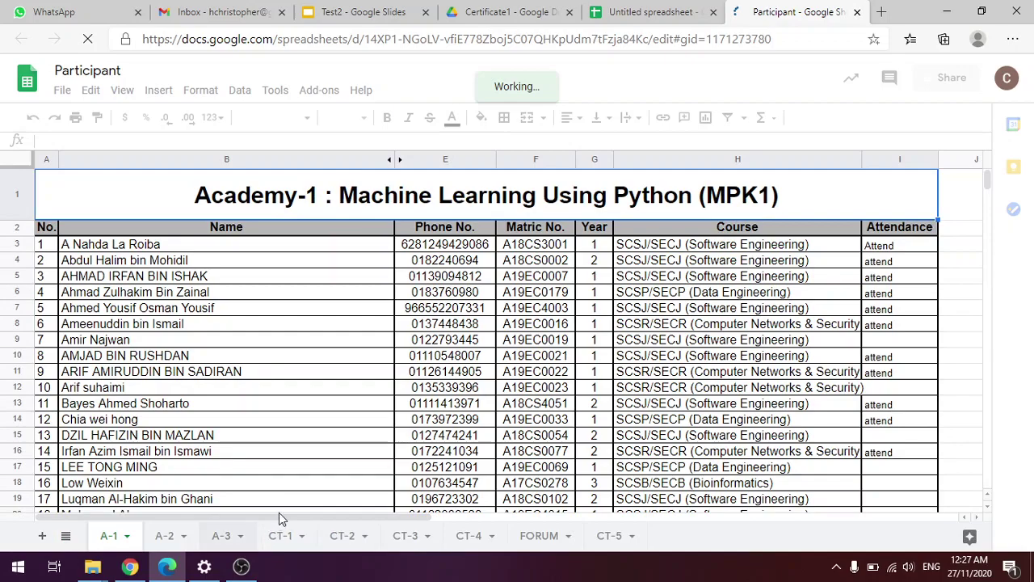
- Delete the Academy-1 title row from sheet A-1 so the column headers occupy row 1, and select cell J1
click(554, 517)
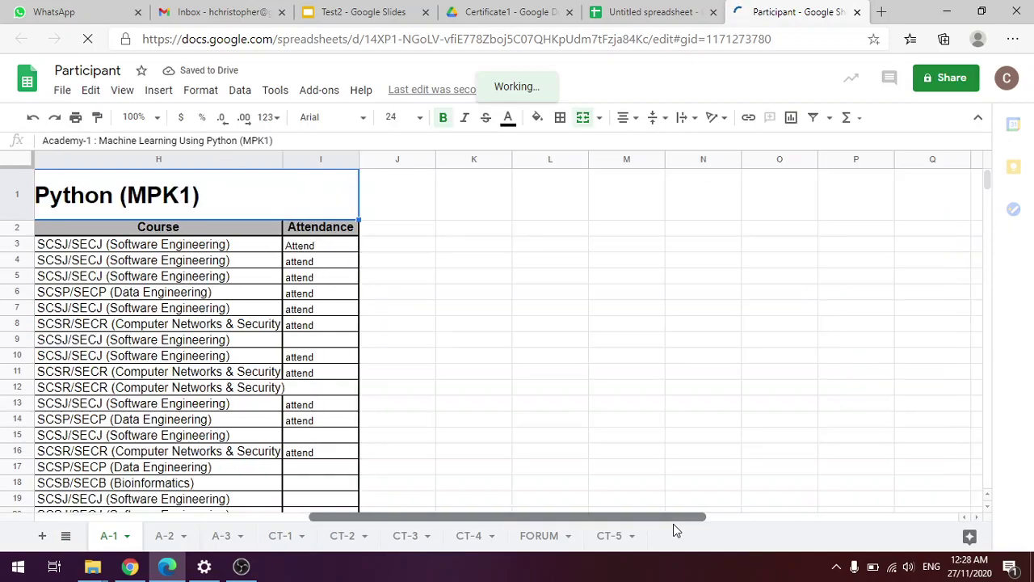
click(162, 517)
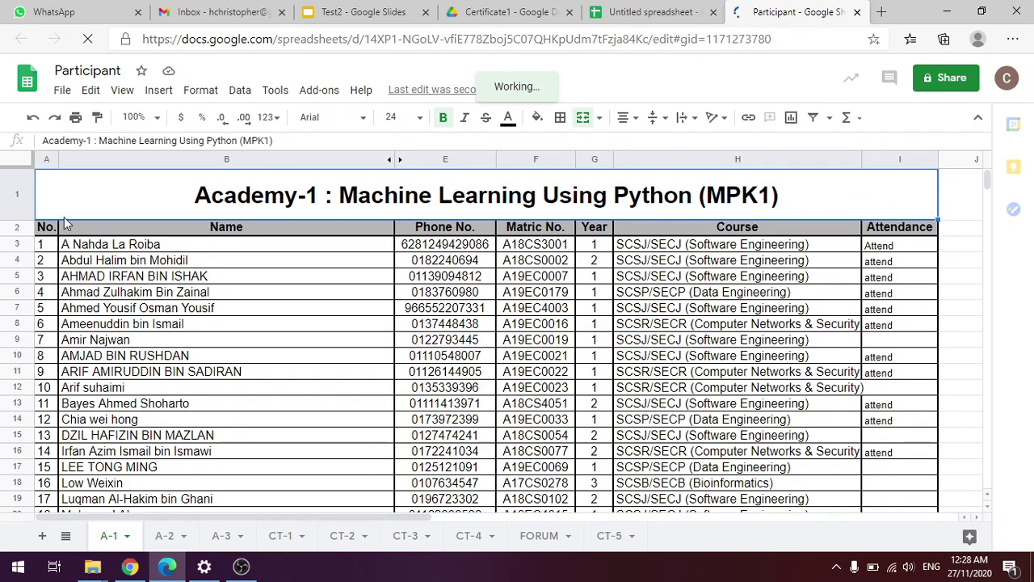
click(20, 201)
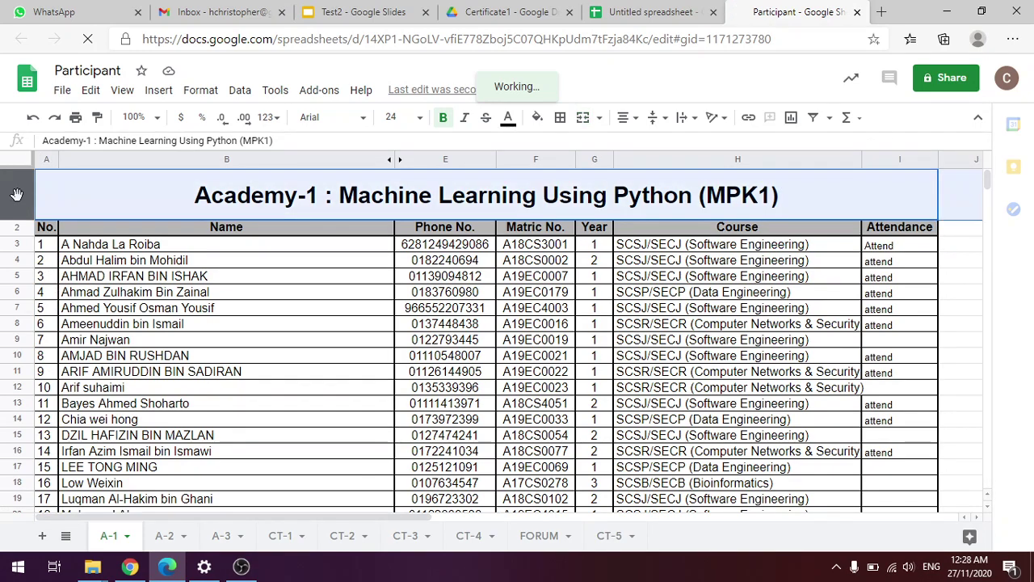
right_click(17, 188)
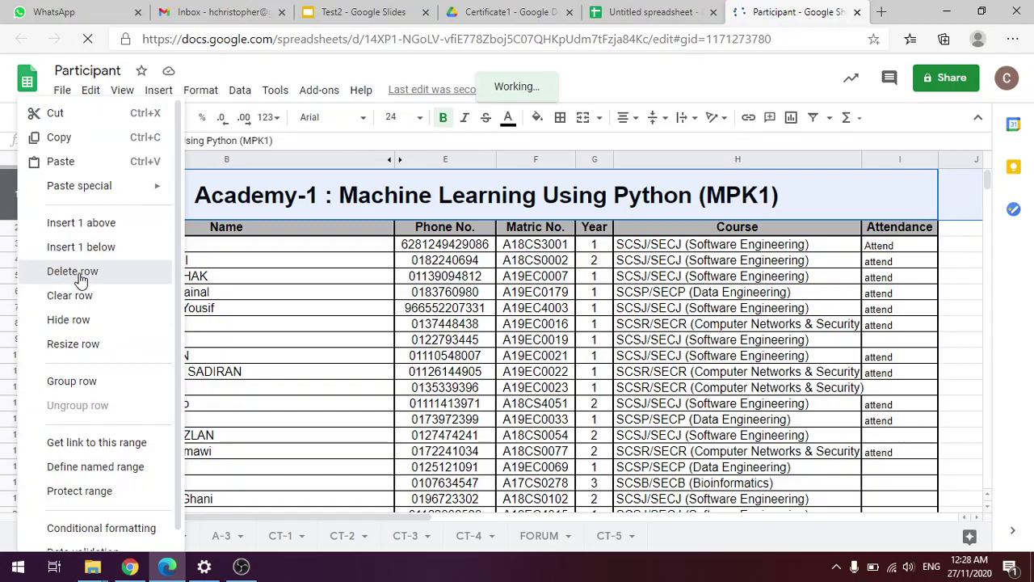
click(81, 271)
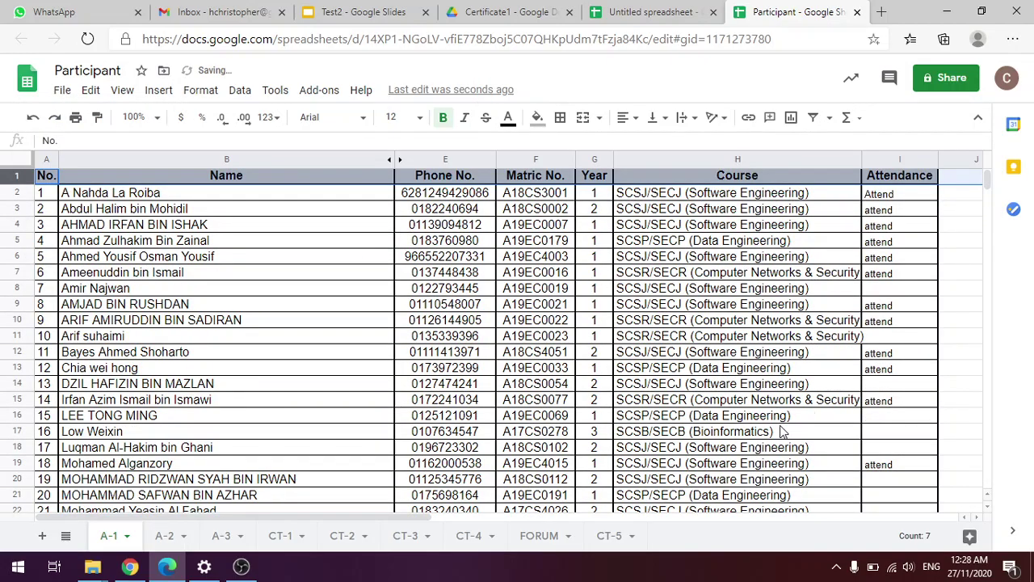
scroll(724, 335, down, 3)
scroll(658, 299, up, 3)
click(960, 176)
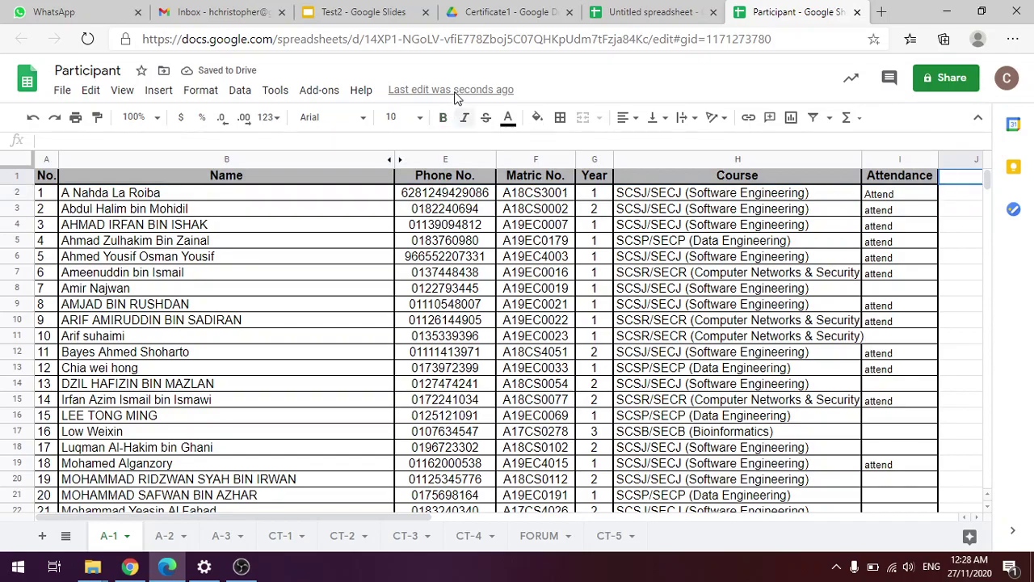
click(314, 90)
mouse_move(379, 158)
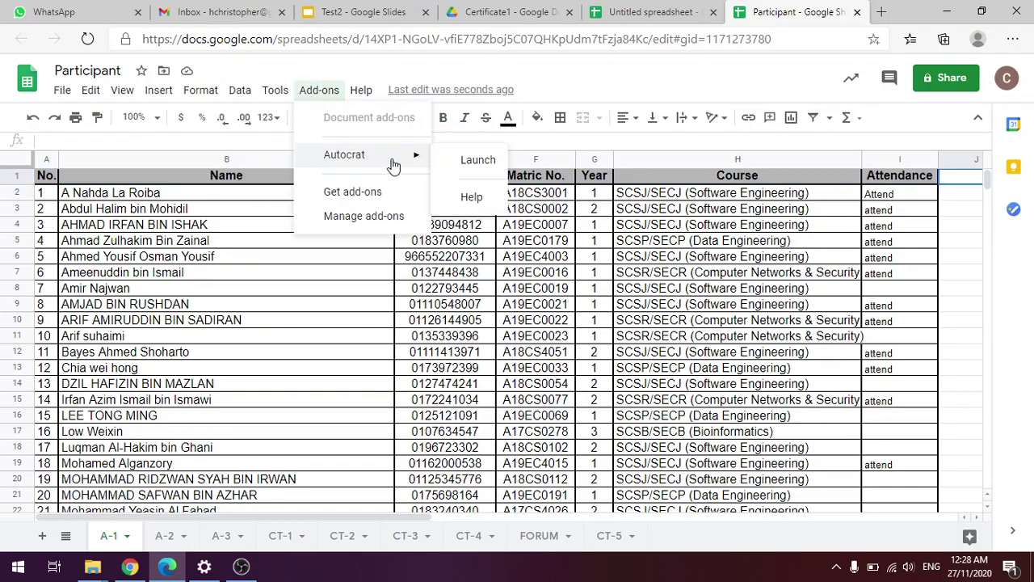
click(466, 165)
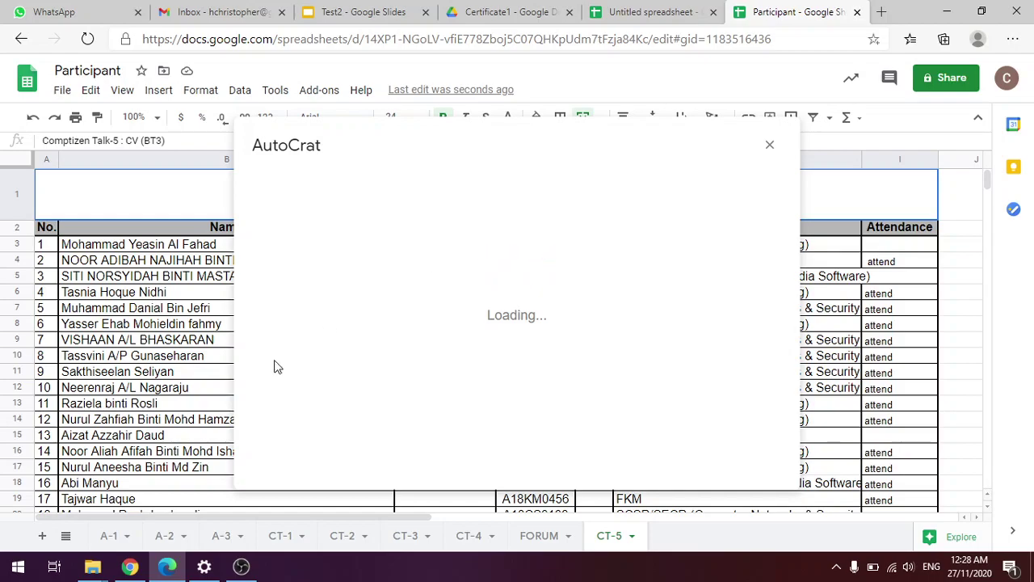
click(769, 145)
click(109, 535)
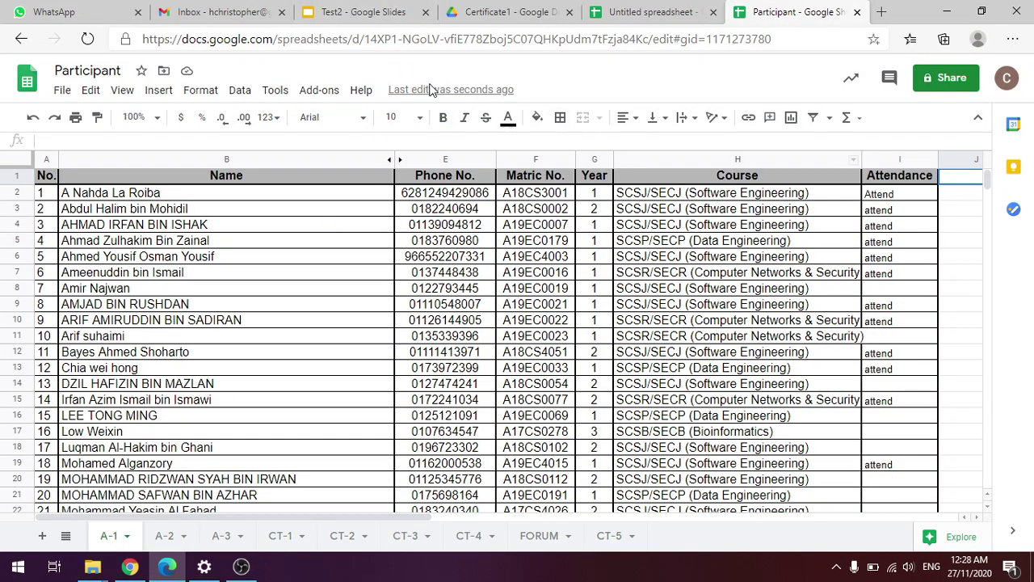
- Launch AutoCrat on sheet A-1 and create a new merge job named Participation Certificate
click(307, 91)
mouse_move(418, 167)
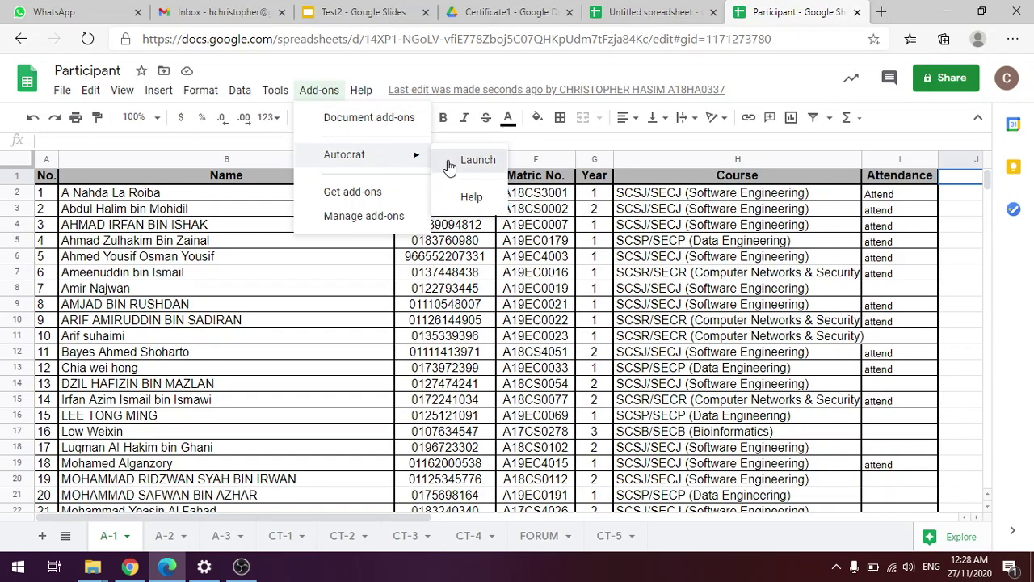
click(450, 165)
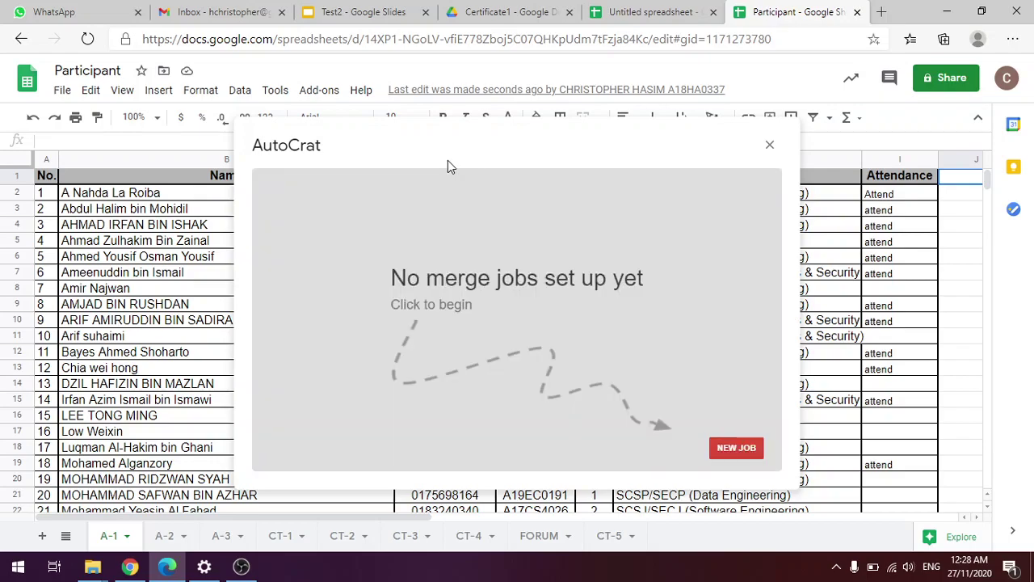
click(733, 451)
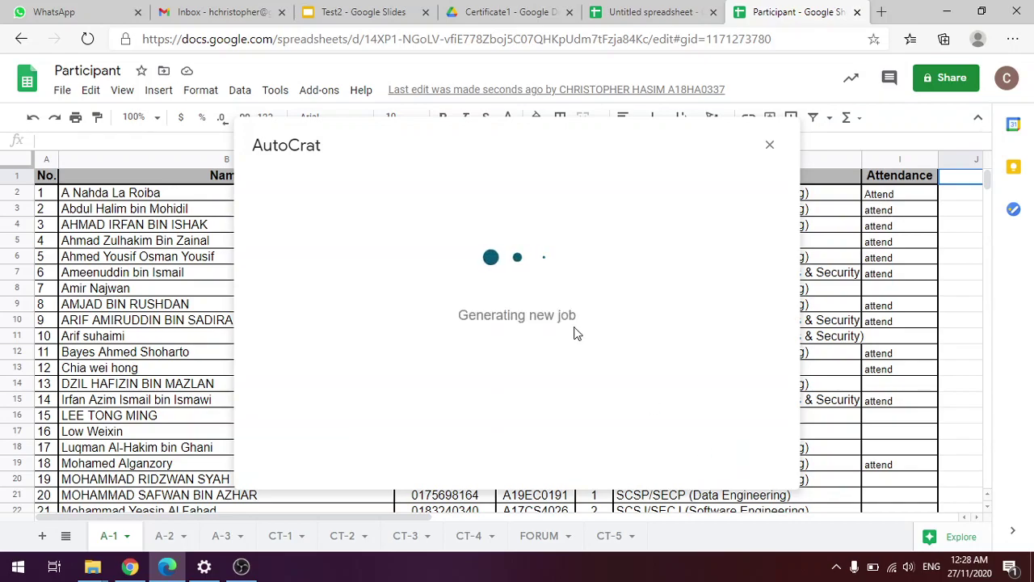
click(461, 246)
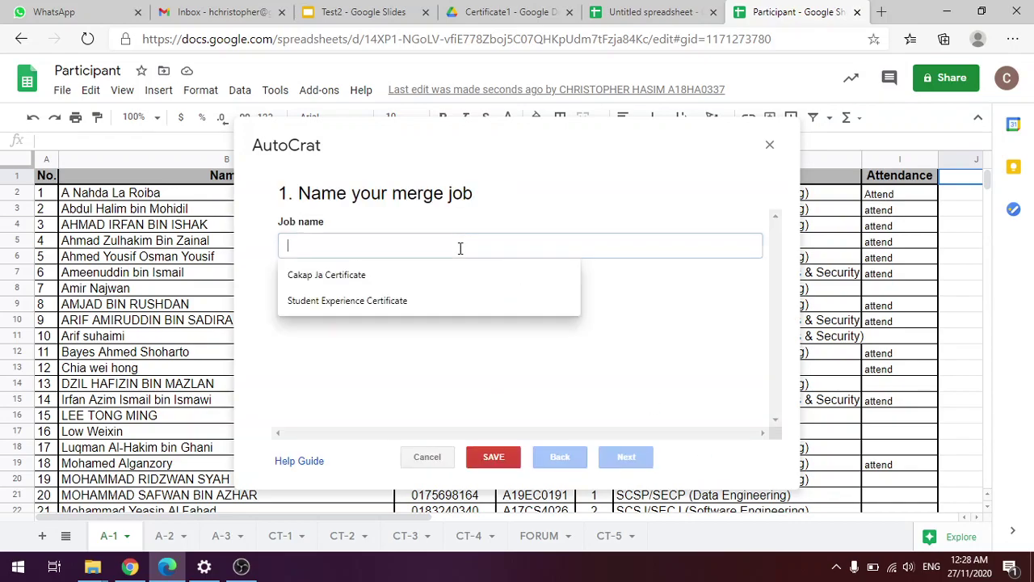
text(P)
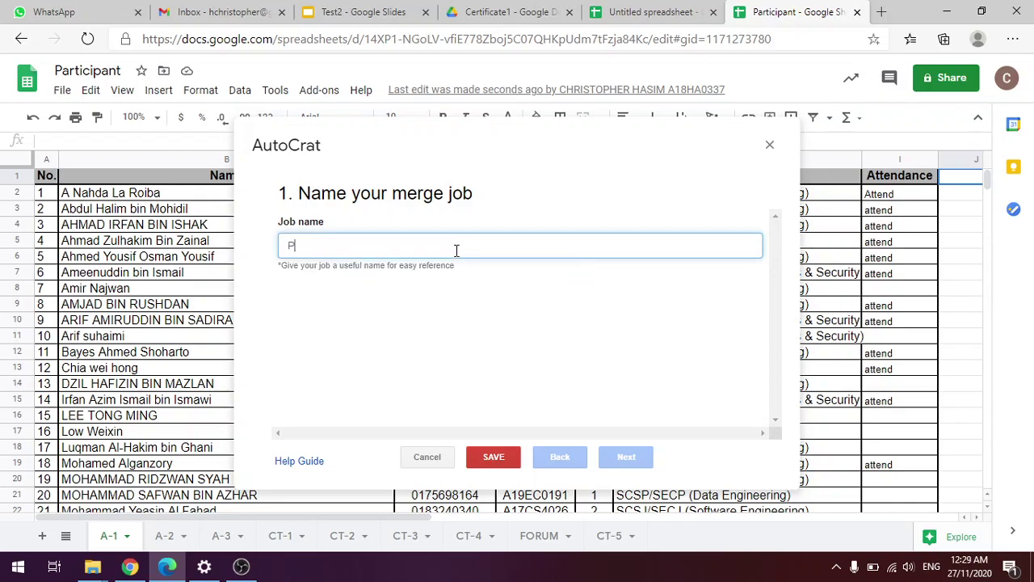
text(articipation Certificate)
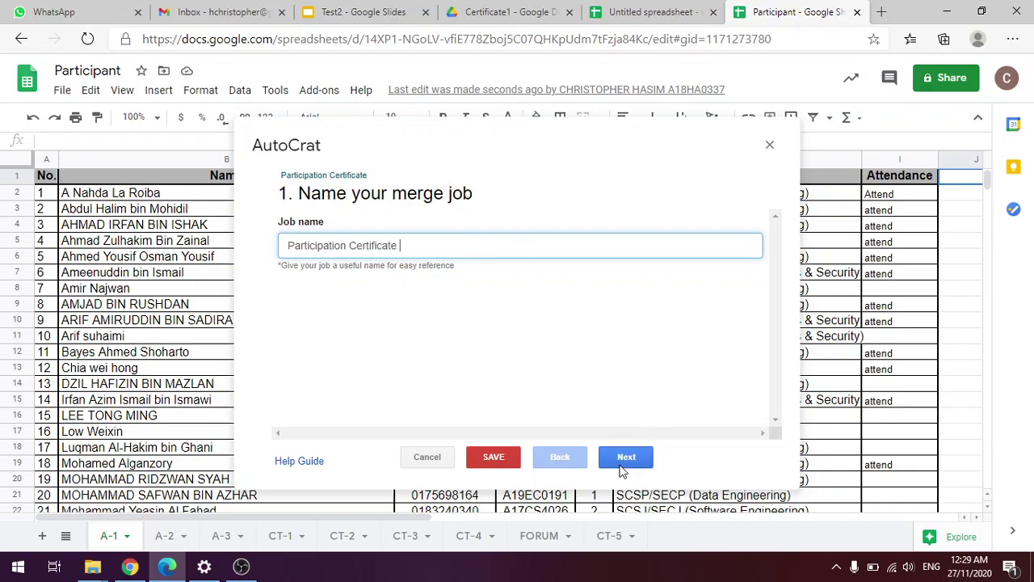
click(627, 456)
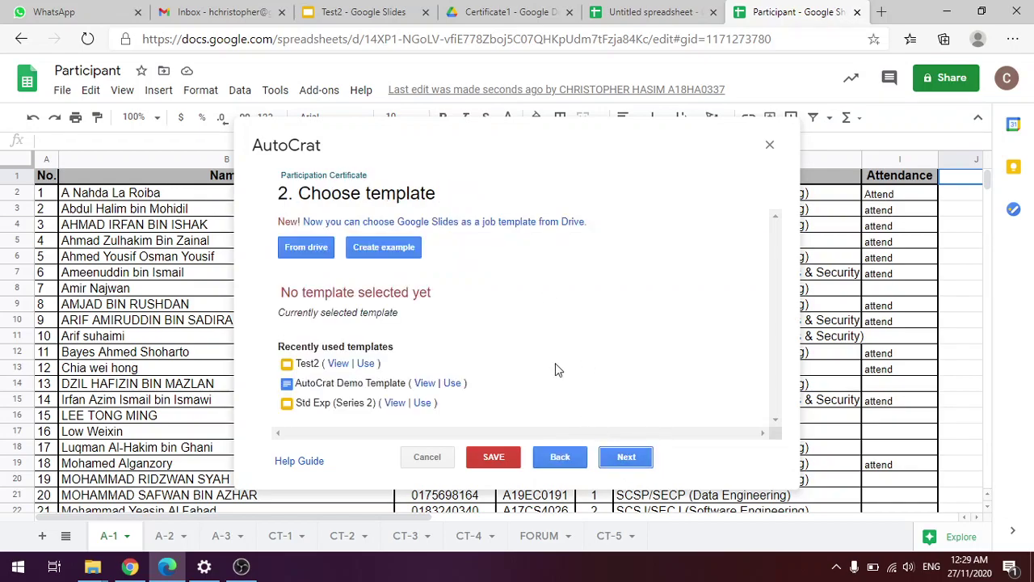
- Use the recent Test2 template and accept the A-1 column mapping for Name, Matric No. and Phone No
click(366, 363)
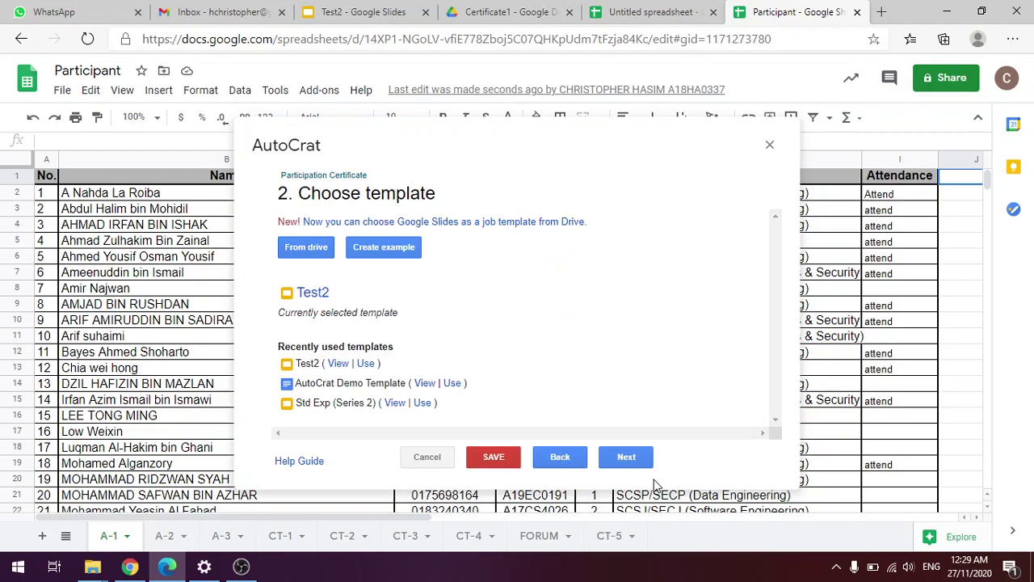
click(626, 457)
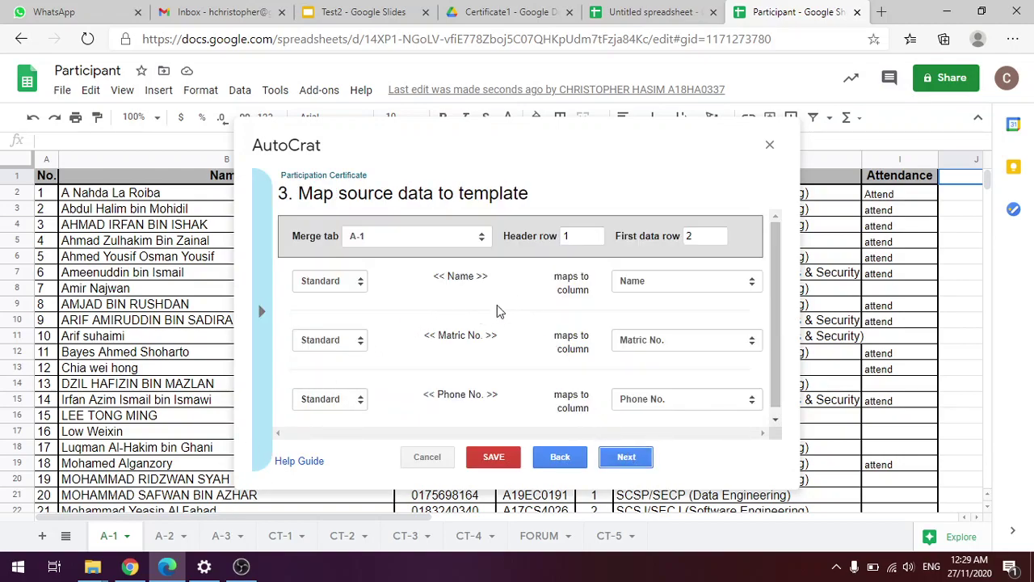
scroll(570, 295, down, 1)
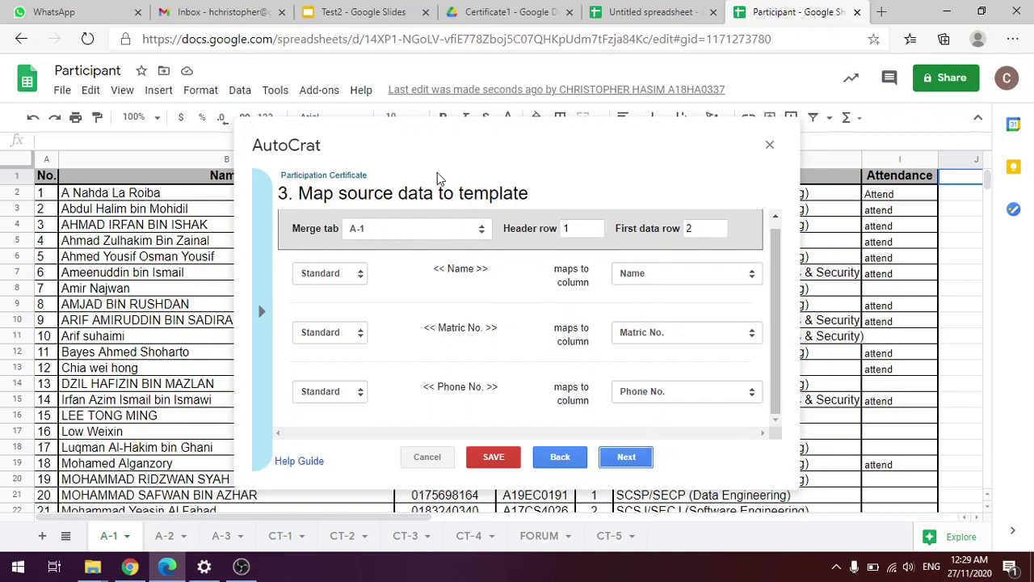
click(625, 458)
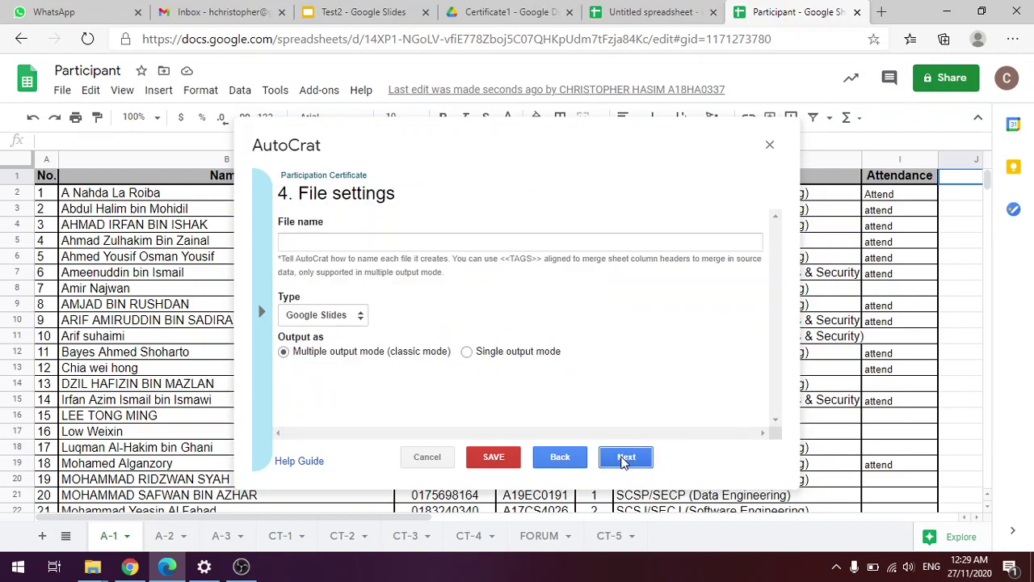
- Set the output file name to Participation Certificate <<Name>> and the file type to PDF
click(395, 238)
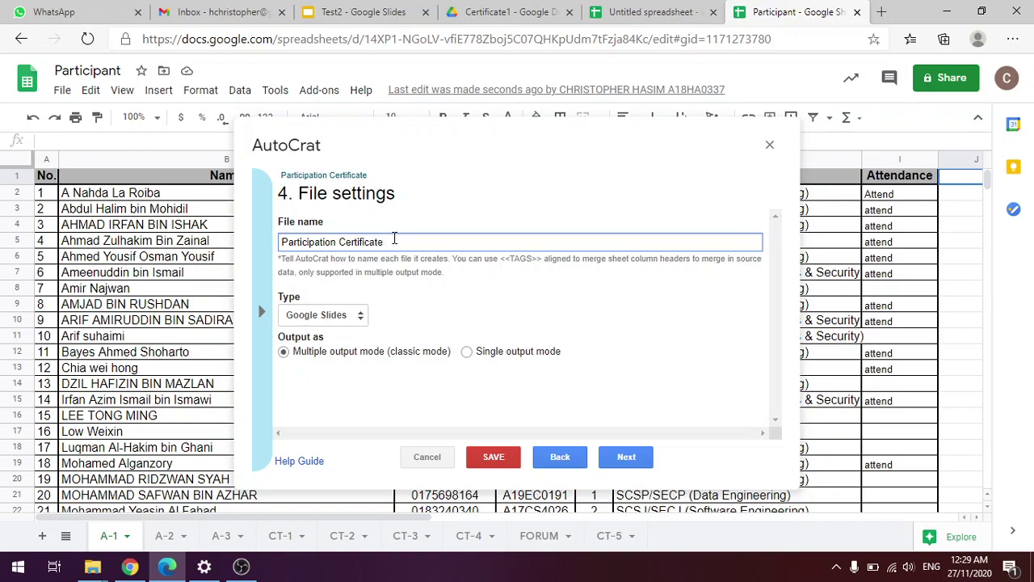
click(261, 311)
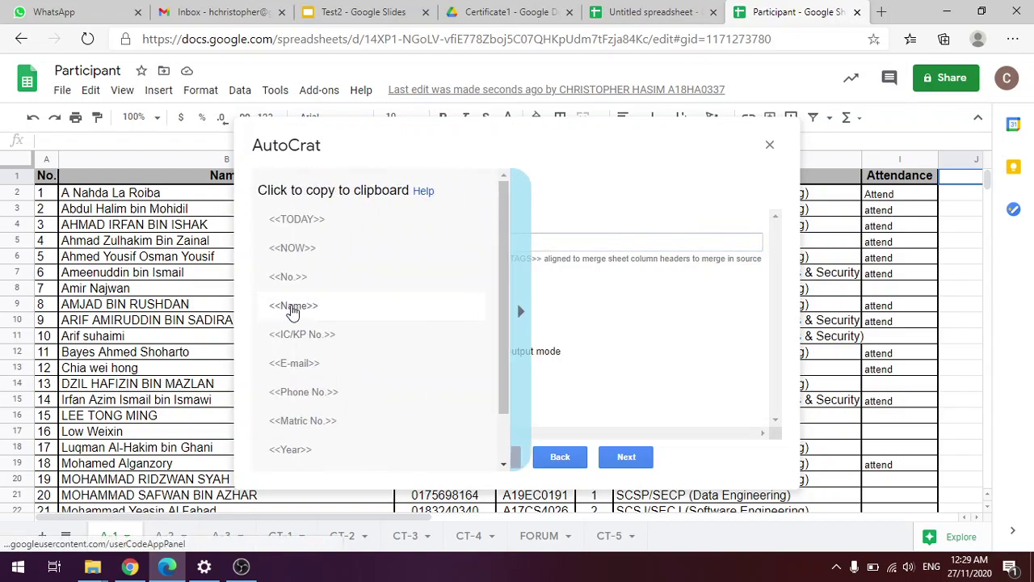
click(316, 307)
click(396, 241)
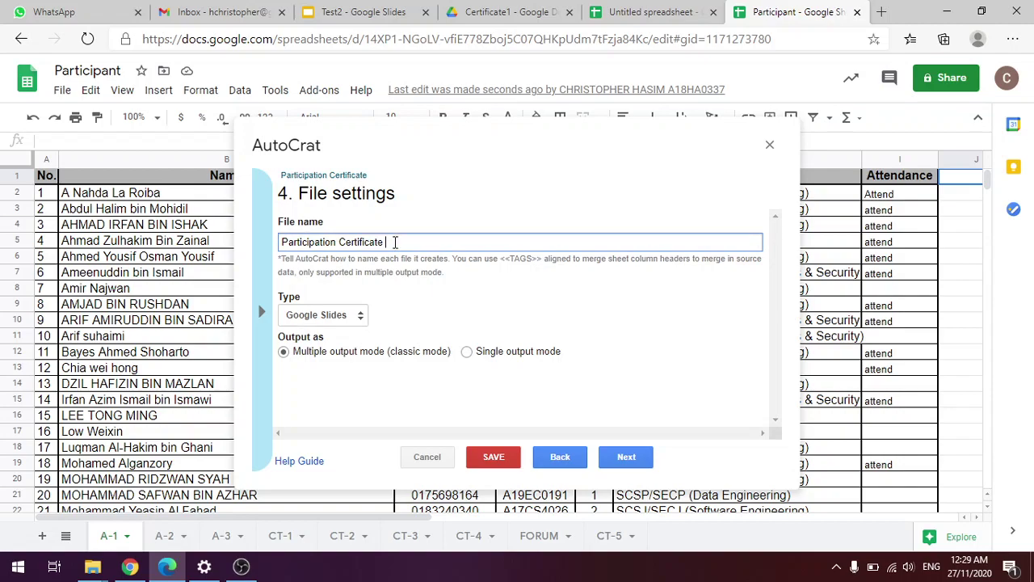
text(<<Name>>)
click(341, 315)
click(344, 352)
click(624, 458)
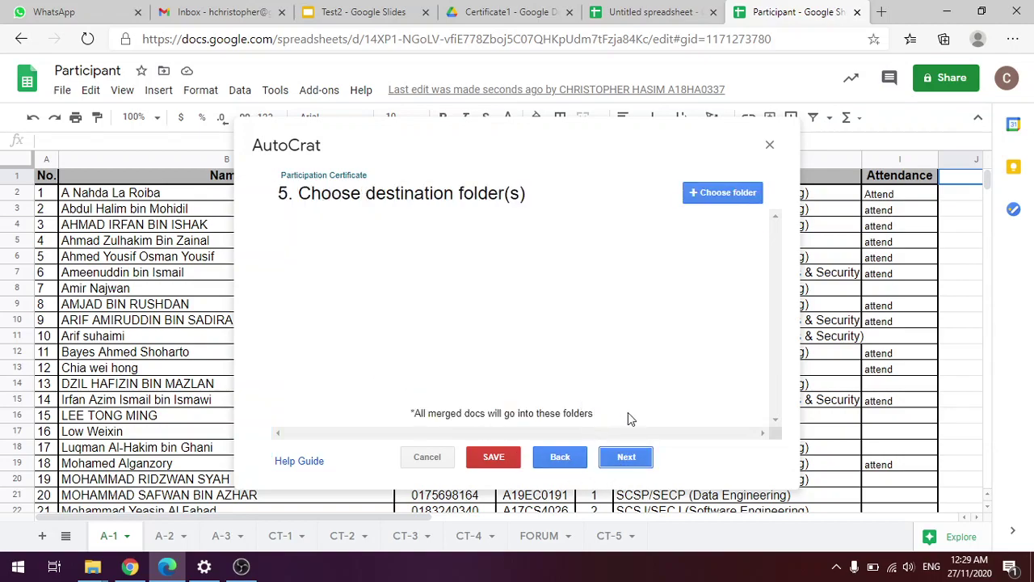
- Choose the Certificate1 folder as the merge destination and skip the dynamic folder reference
click(734, 198)
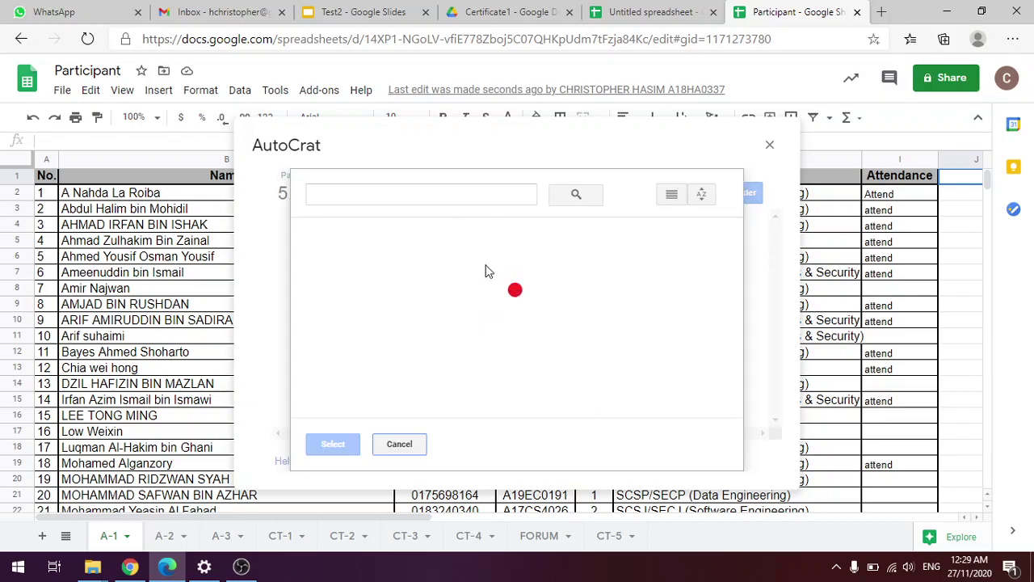
click(522, 275)
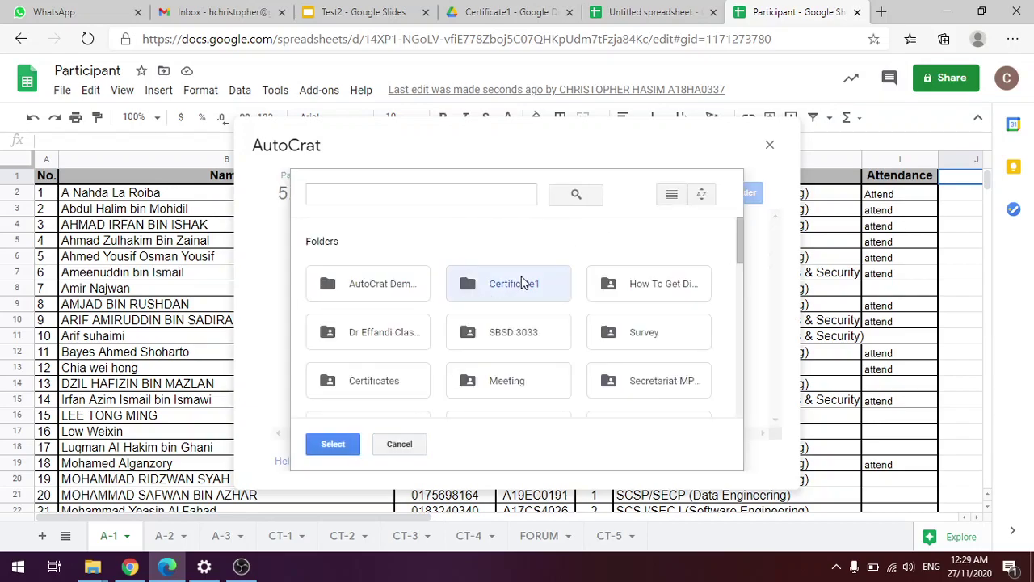
click(337, 449)
click(629, 457)
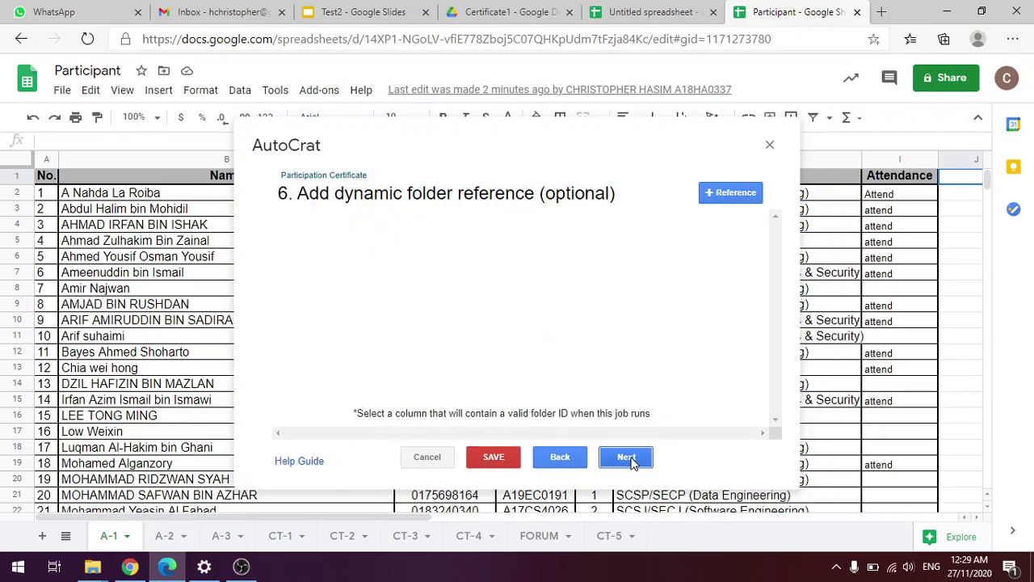
click(627, 458)
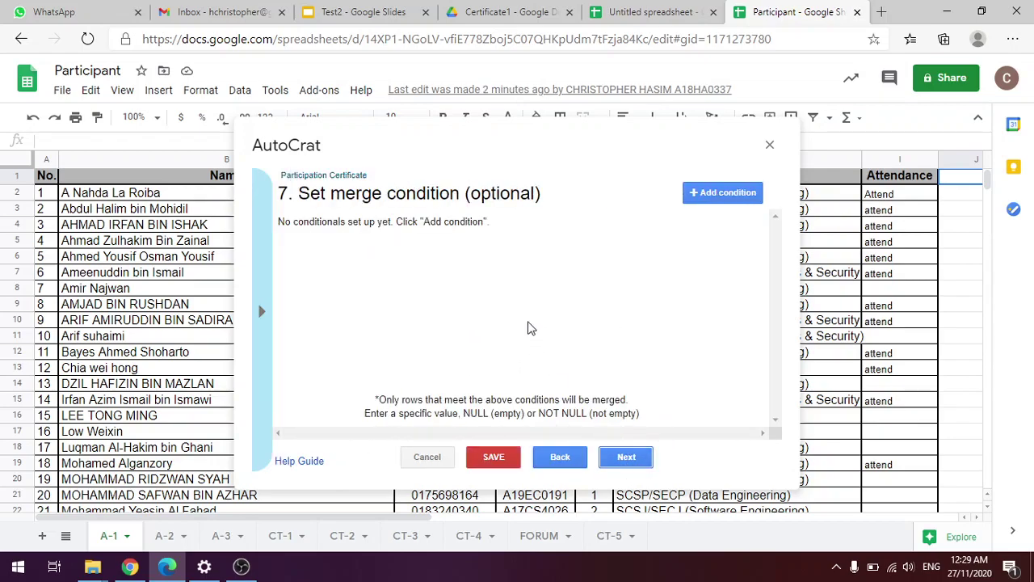
- Add a merge condition requiring the Attendance column to equal Attend
click(699, 196)
click(414, 255)
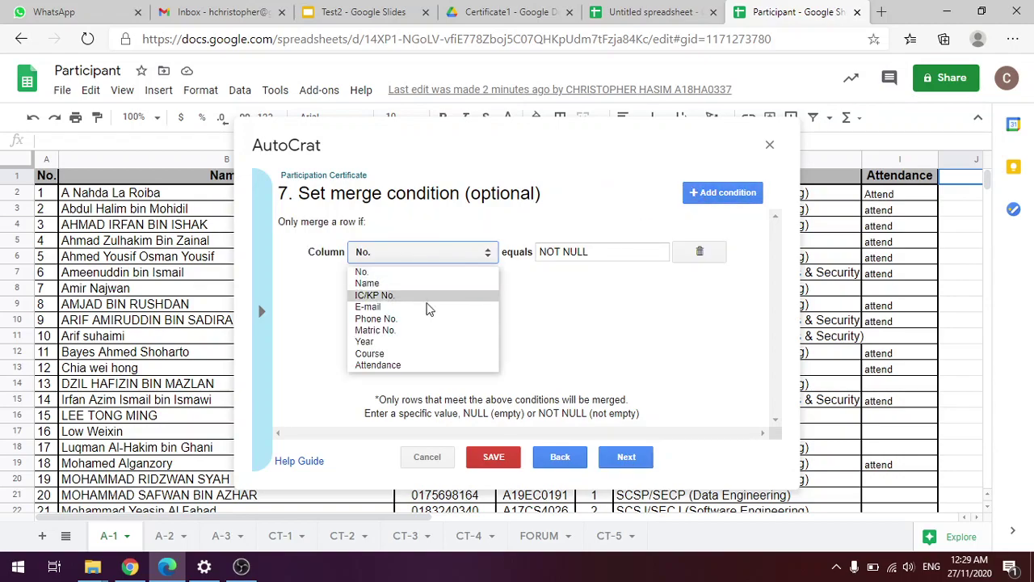
click(423, 368)
triple_click(599, 246)
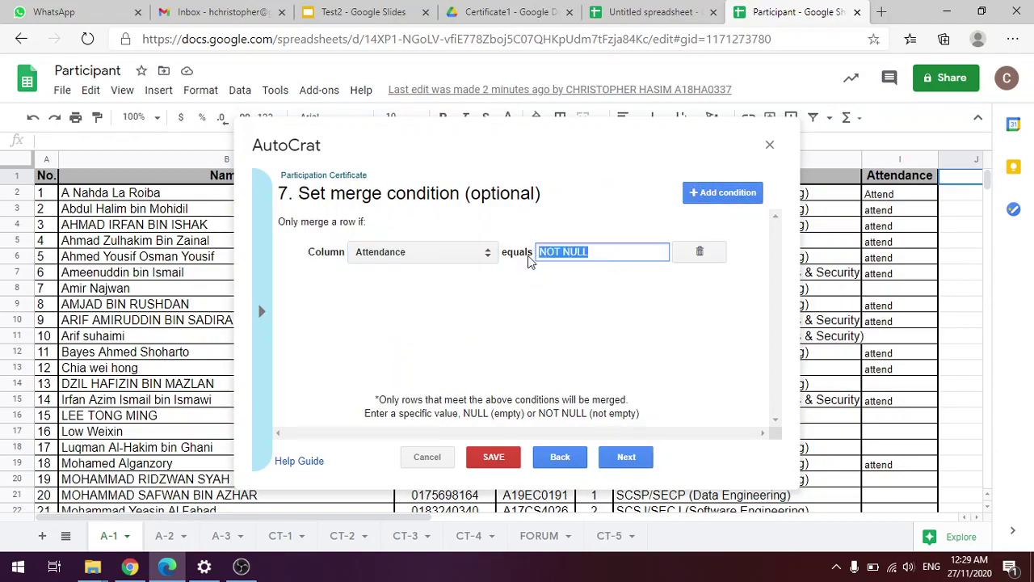
key(BackSpace)
text(Attend)
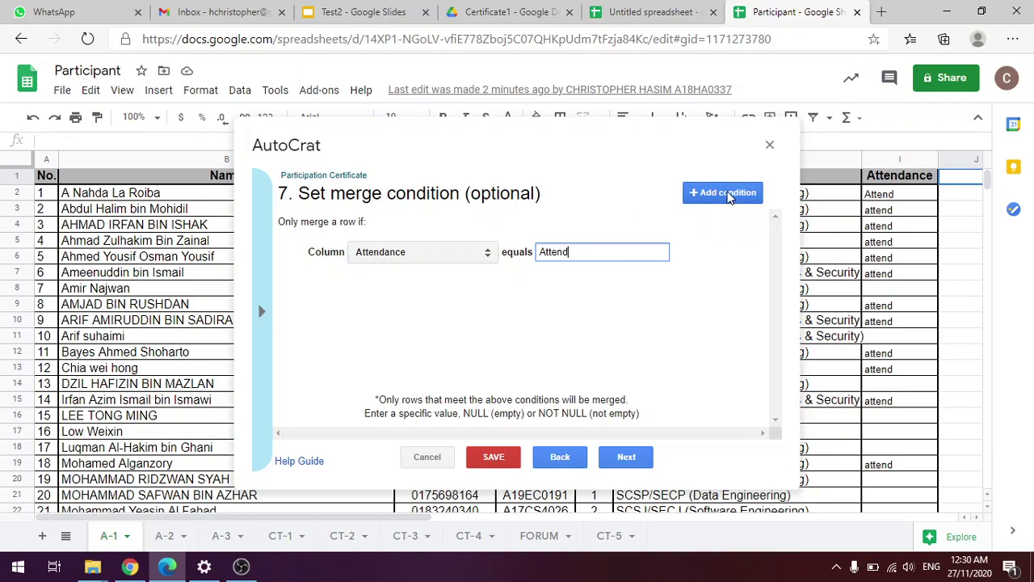
- Add a second merge condition requiring the Attendance column to equal attend, and accept the conditions
click(727, 193)
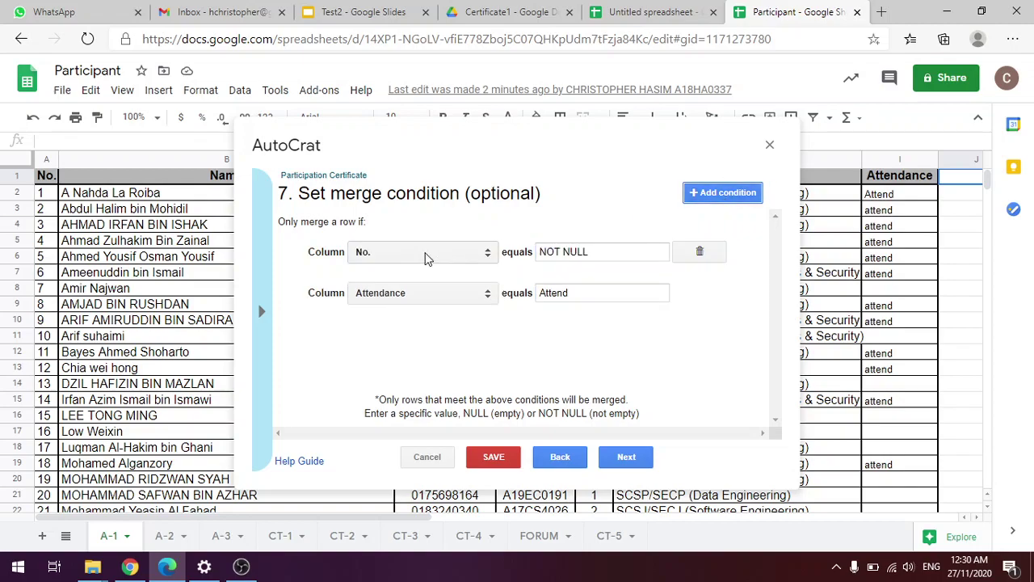
click(422, 252)
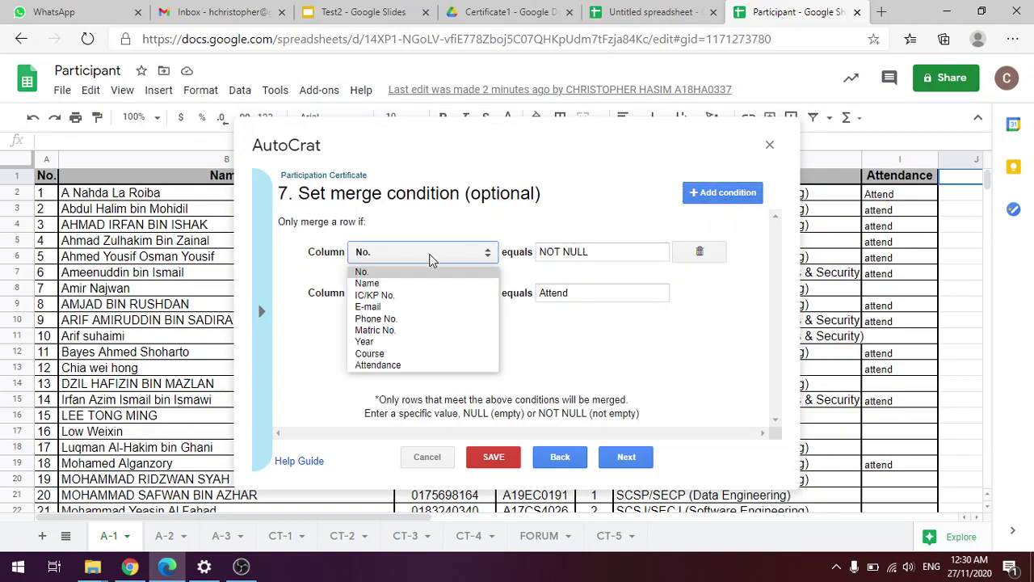
click(416, 367)
drag(606, 252, 520, 267)
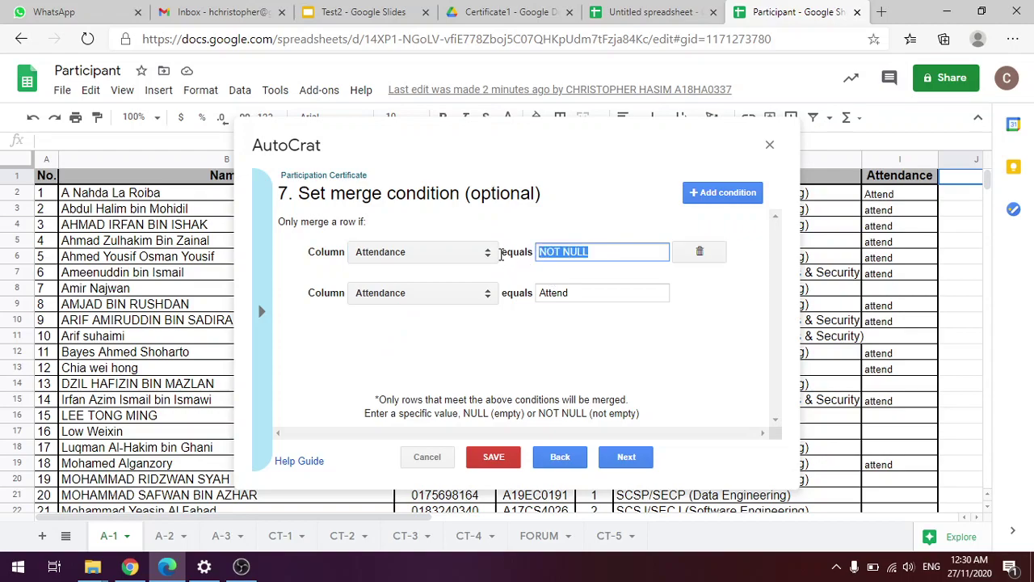
key(BackSpace)
text(attend)
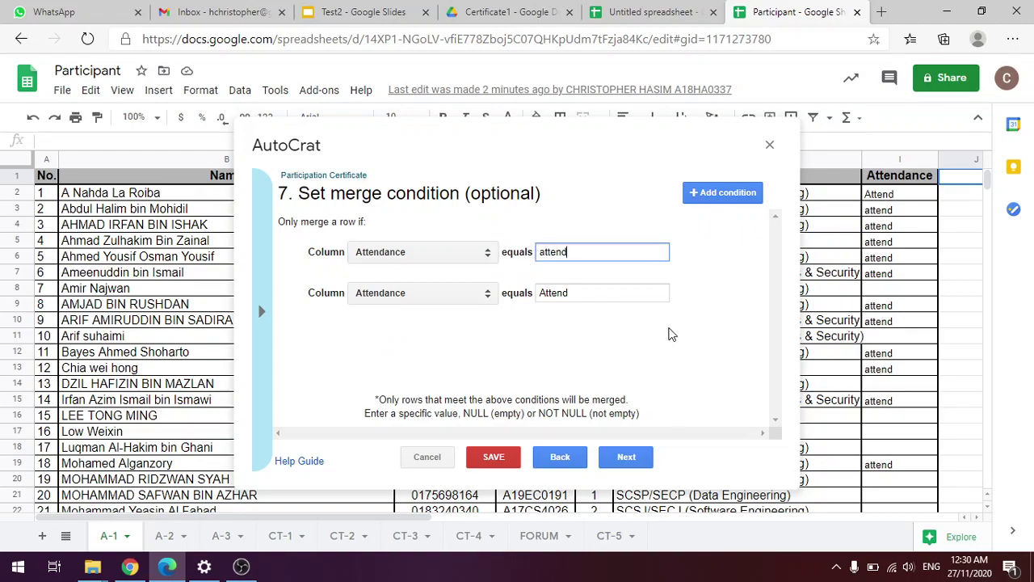
click(669, 334)
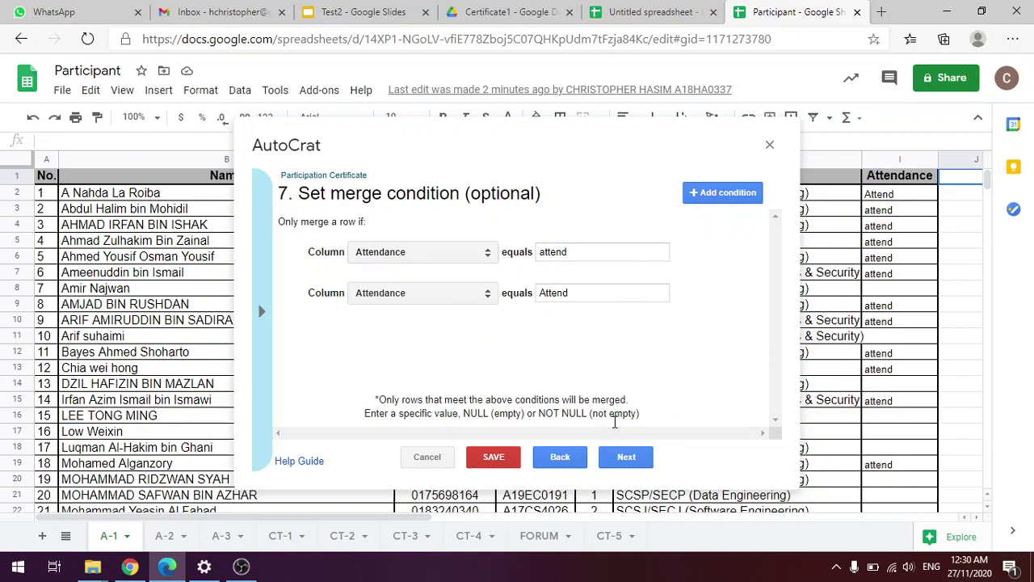
click(632, 459)
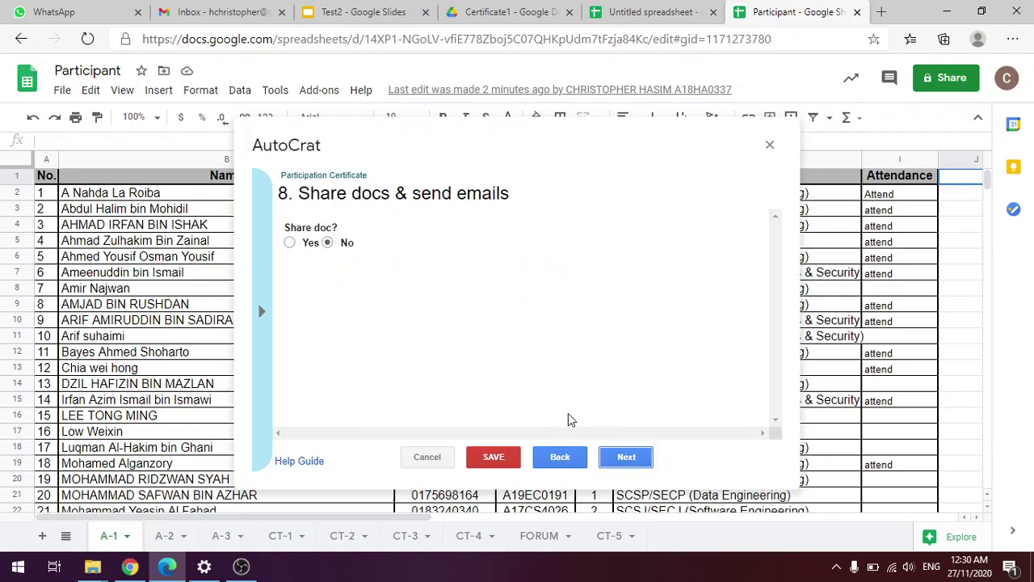
- Save the Participation Certificate job with document sharing and both triggers left at No, and run it
click(615, 464)
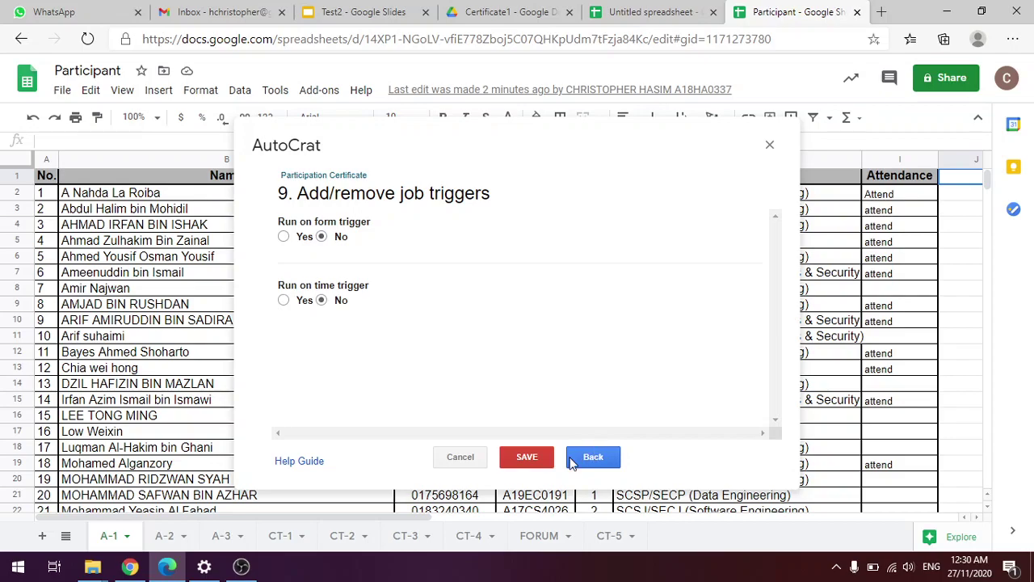
click(532, 458)
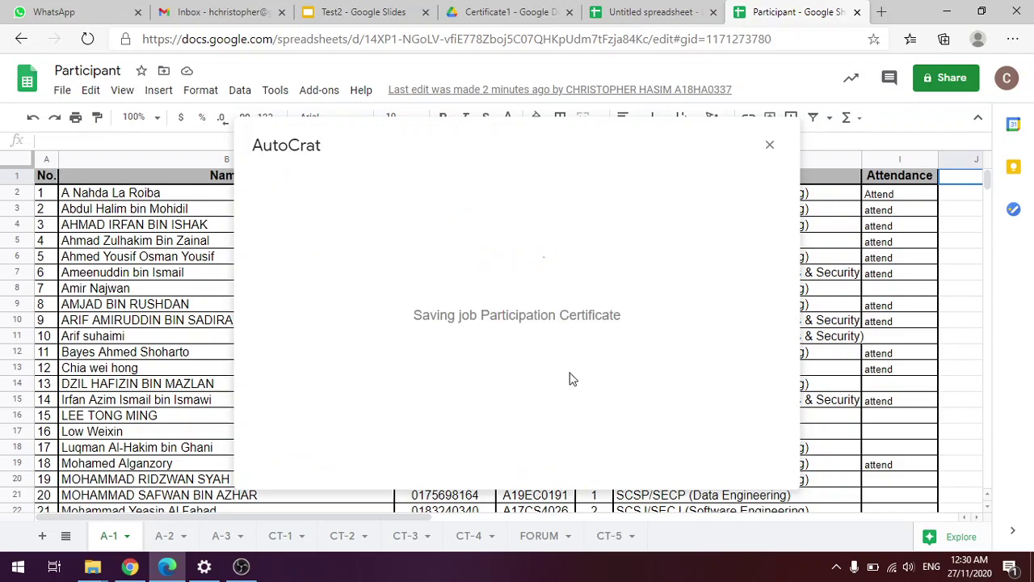
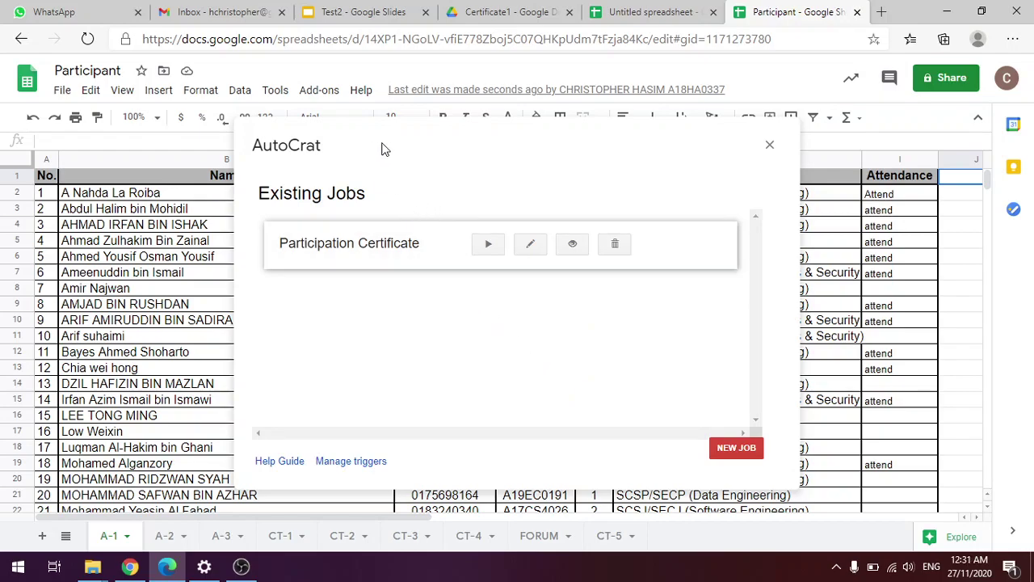
click(488, 245)
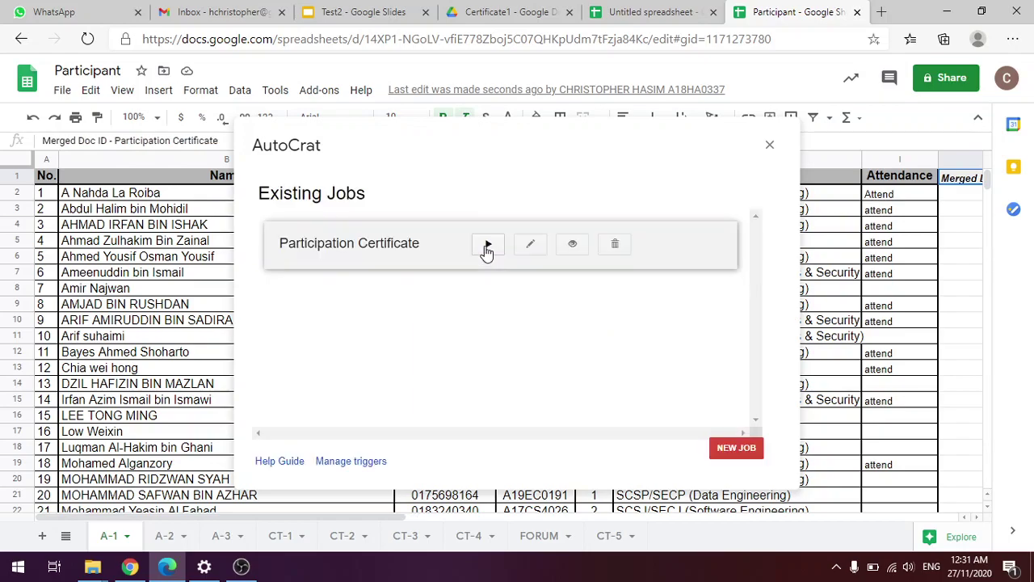
- Try to run the Participation Certificate merge job, closing the AutoCrat dialog after the attempt
drag(392, 517, 589, 474)
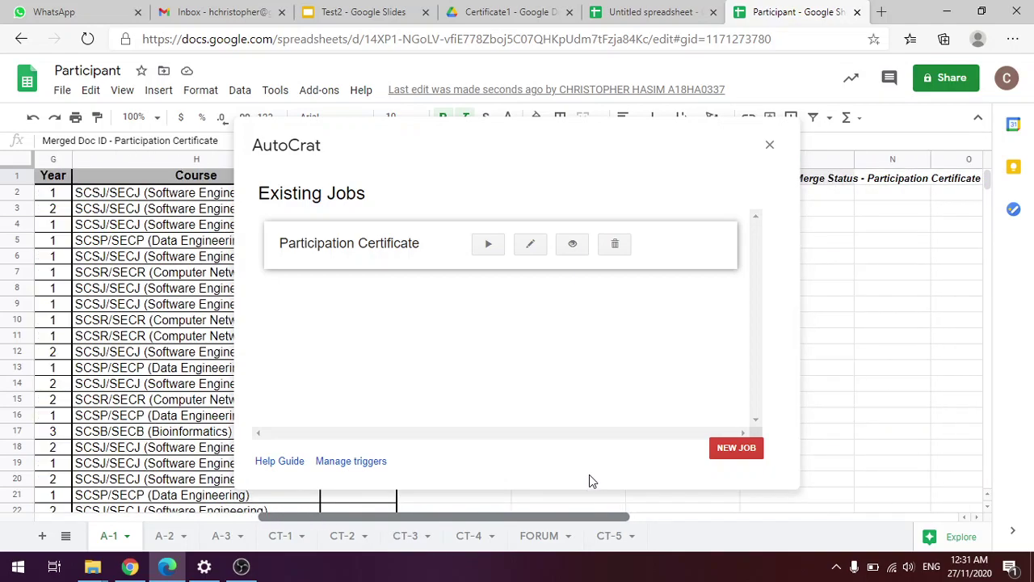
click(489, 245)
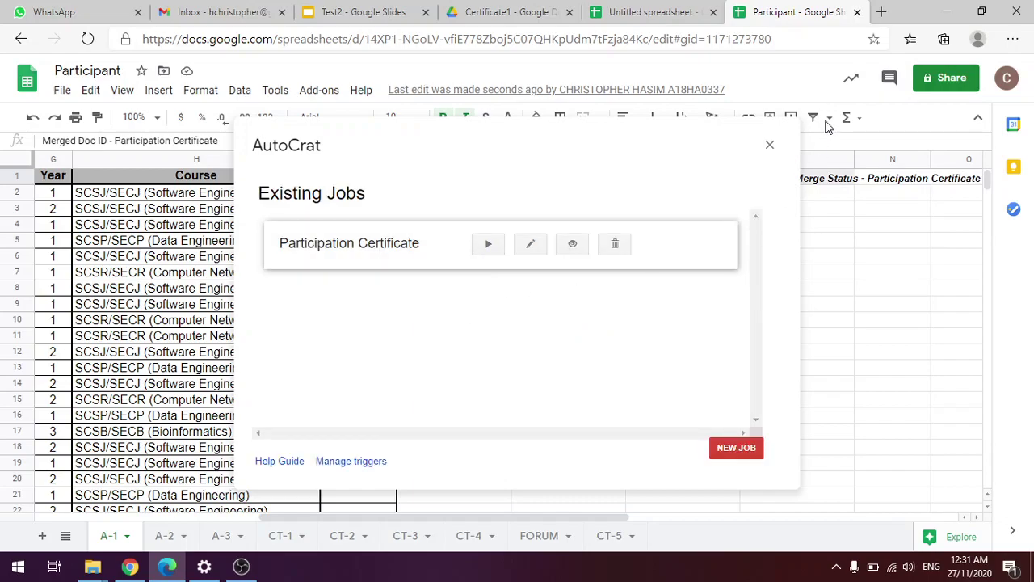
click(770, 146)
click(451, 194)
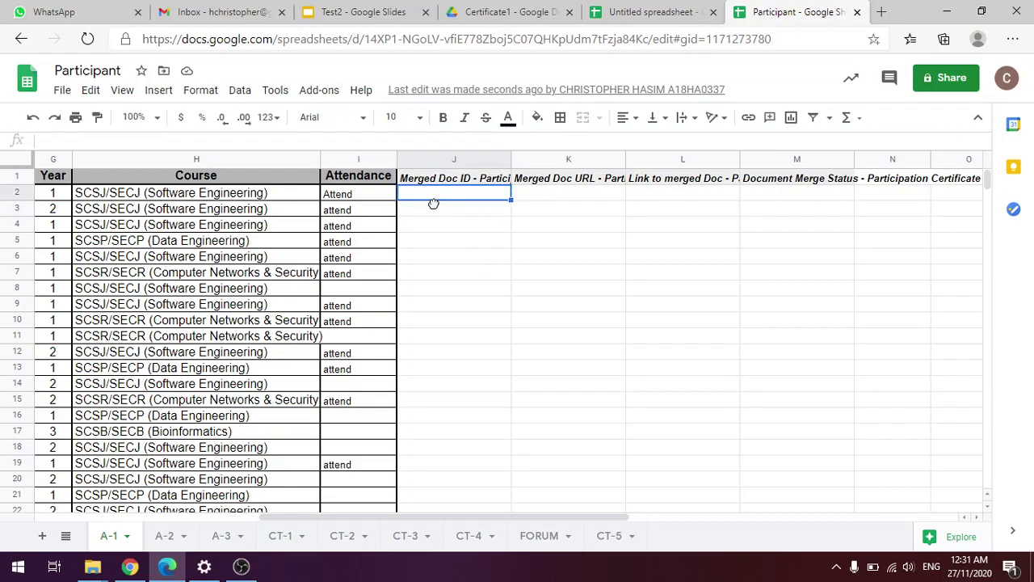
- Relaunch AutoCrat and open the Participation Certificate job for editing at its merge condition settings
click(312, 92)
mouse_move(425, 159)
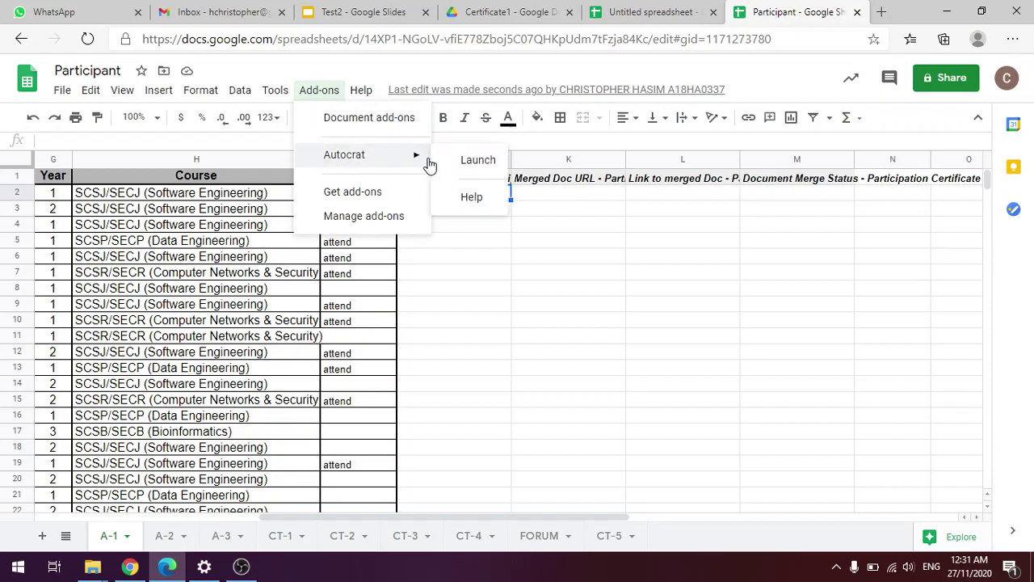
click(477, 160)
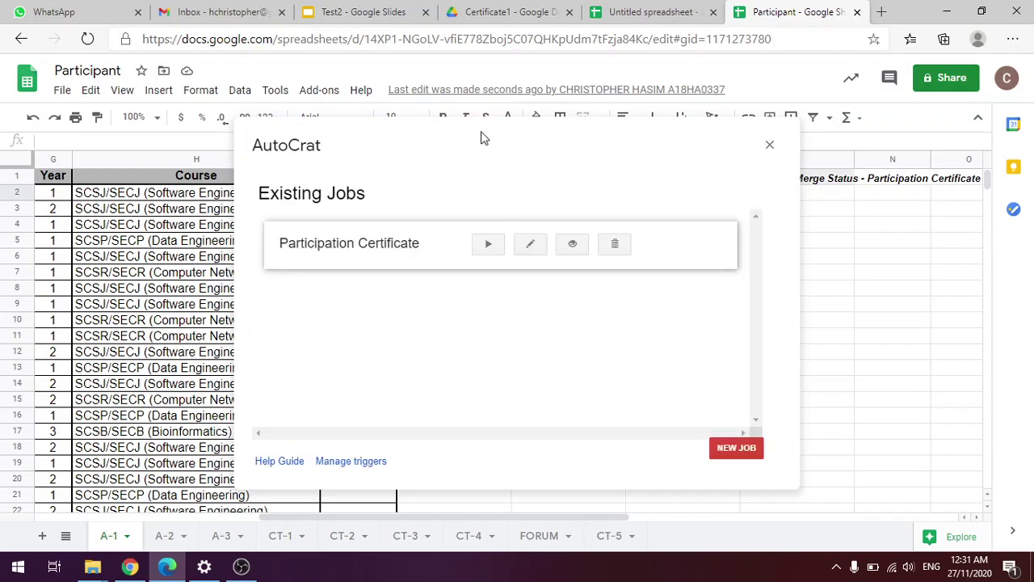
click(527, 240)
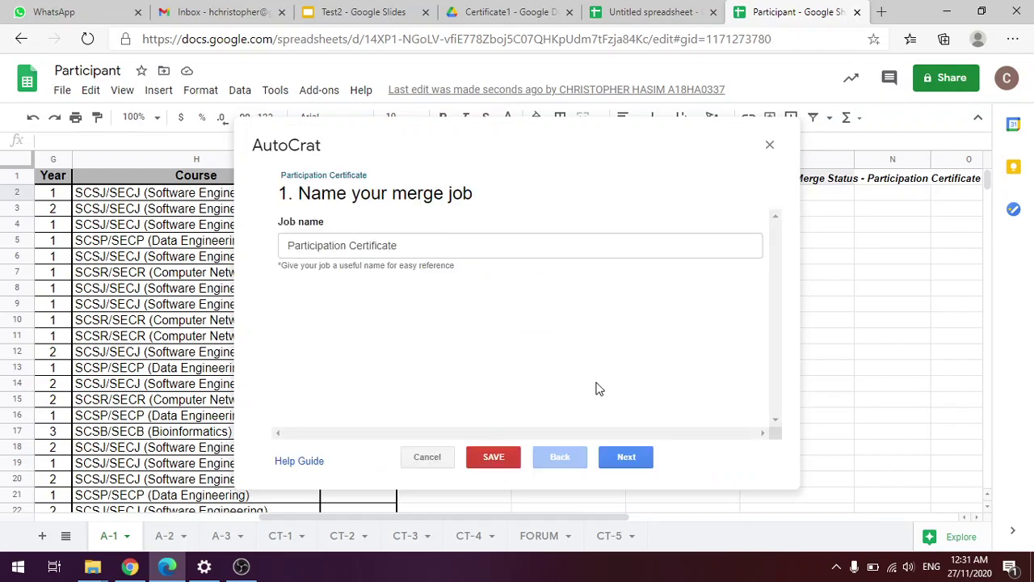
click(642, 460)
click(642, 460)
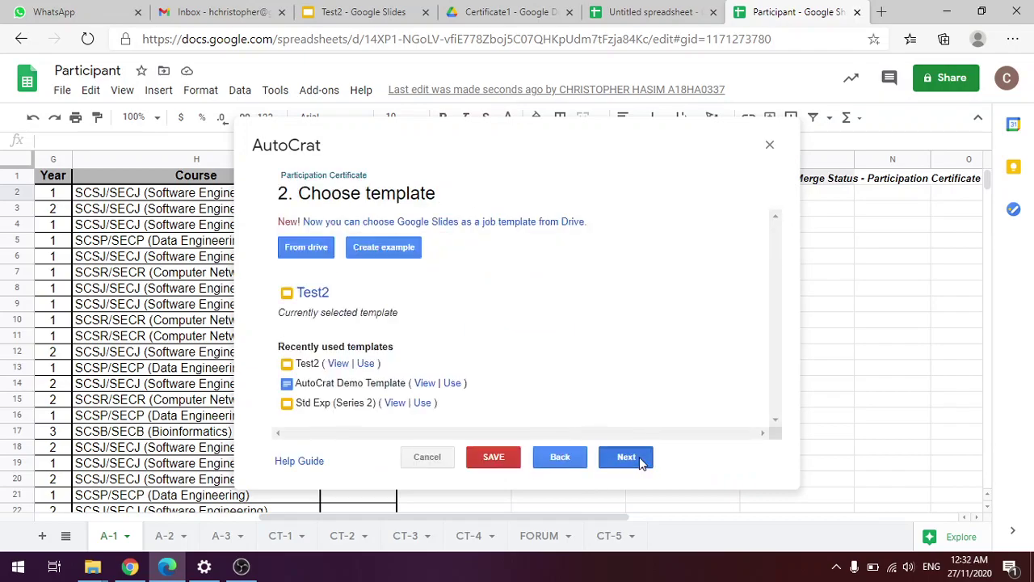
click(642, 460)
click(642, 460)
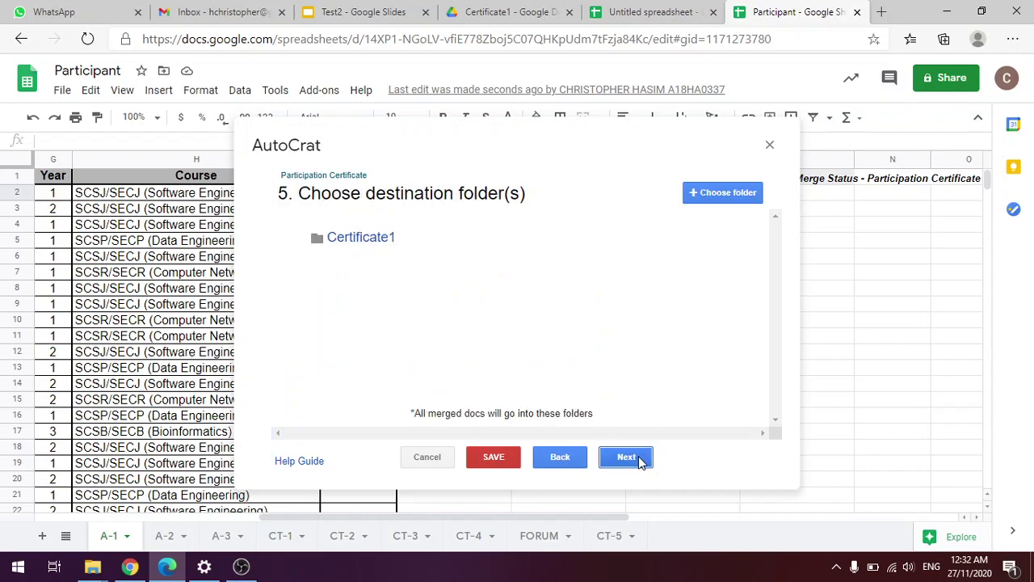
click(638, 458)
click(637, 459)
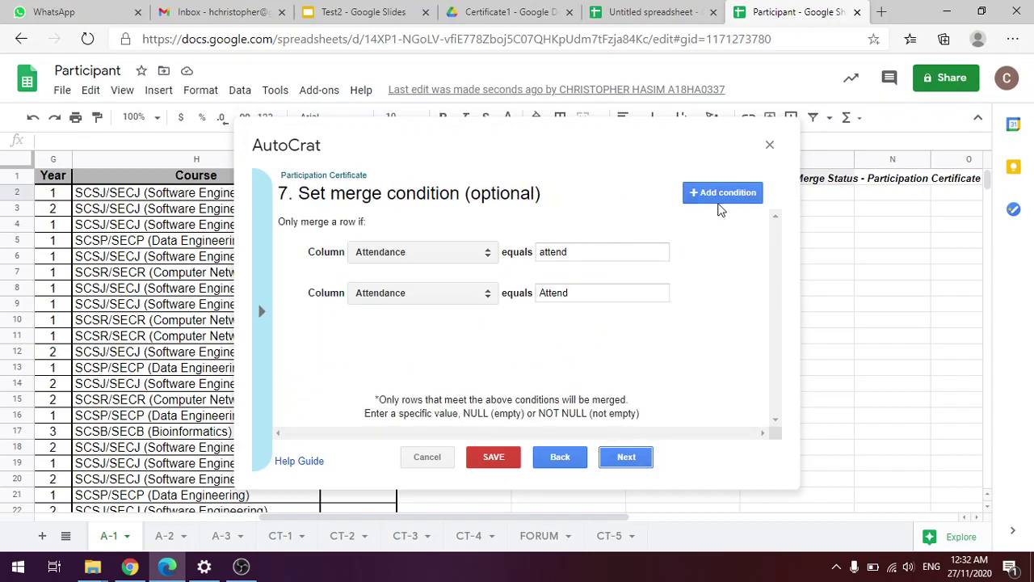
- Remove both Attendance merge conditions, "attend" and "Attend", from the Participation Certificate job
click(700, 252)
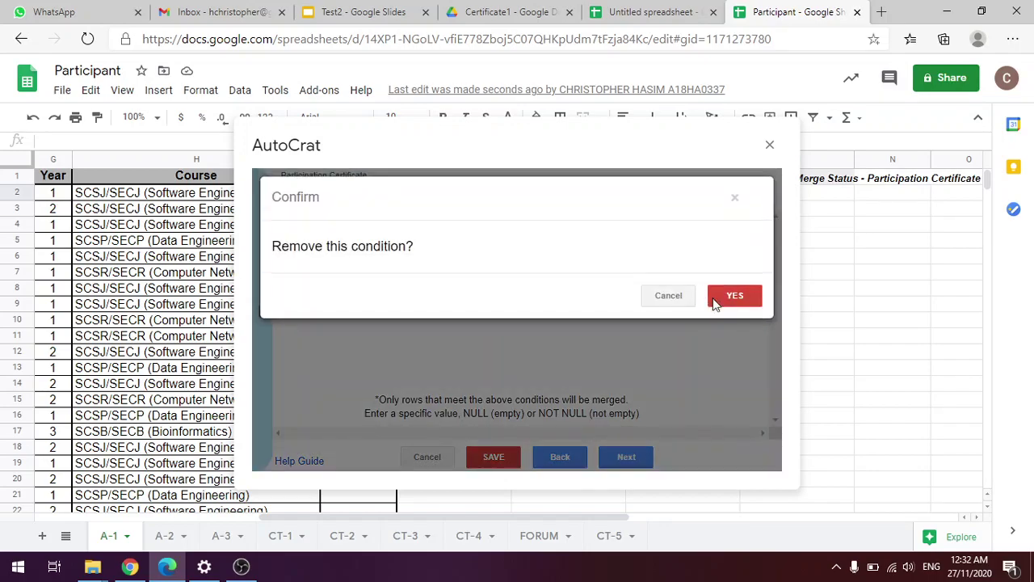
click(718, 296)
click(702, 252)
click(716, 299)
- Save the Participation Certificate job with document sharing left at No, and run it
click(627, 458)
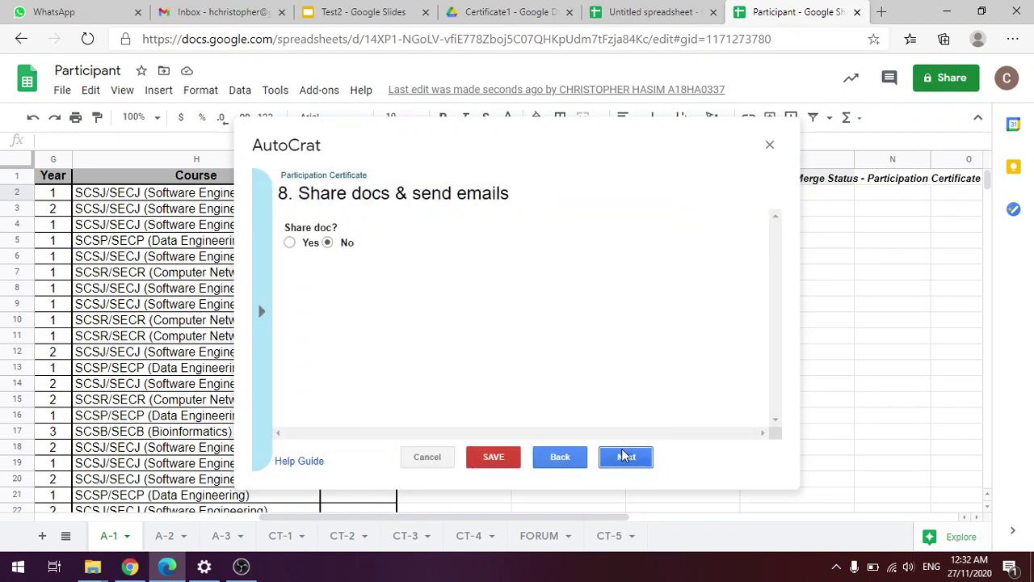
click(626, 458)
click(531, 458)
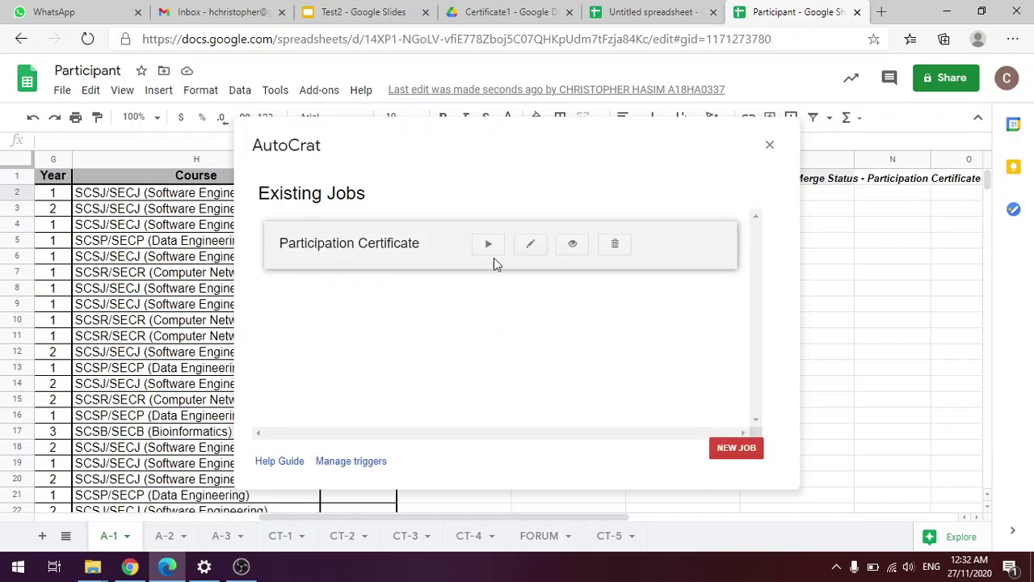
click(490, 242)
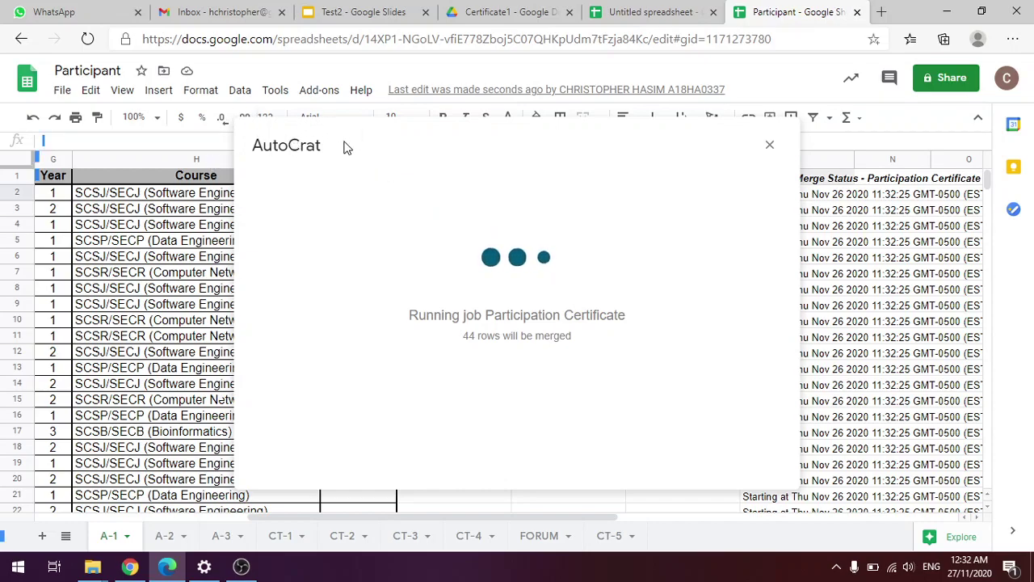
- Move the AutoCrat progress dialog aside to uncover the merged document ID, URL and link columns of the sheet
double_click(377, 142)
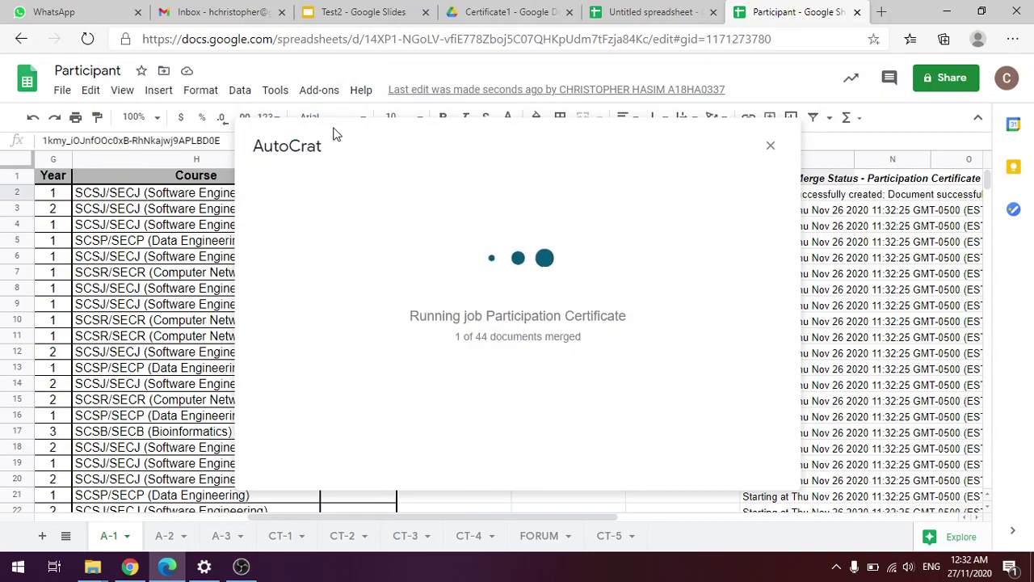
drag(253, 146, 279, 146)
drag(565, 520, 478, 507)
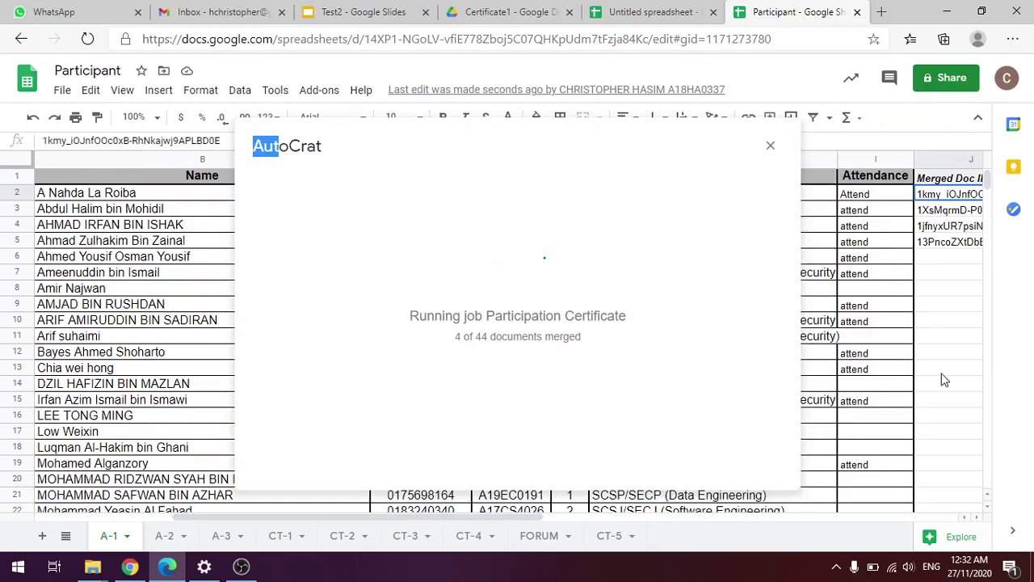
drag(388, 517, 421, 508)
click(425, 179)
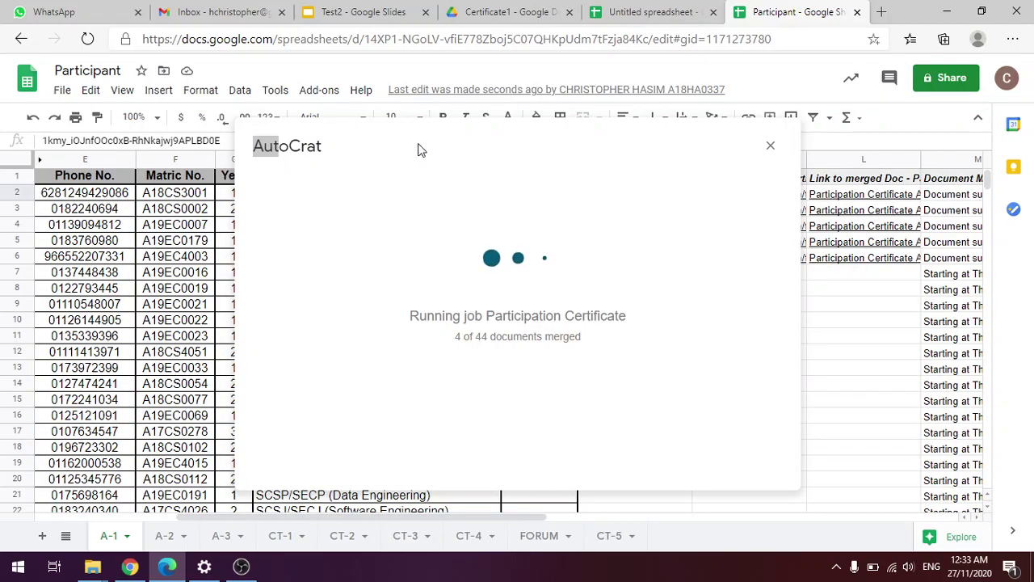
drag(466, 148, 148, 112)
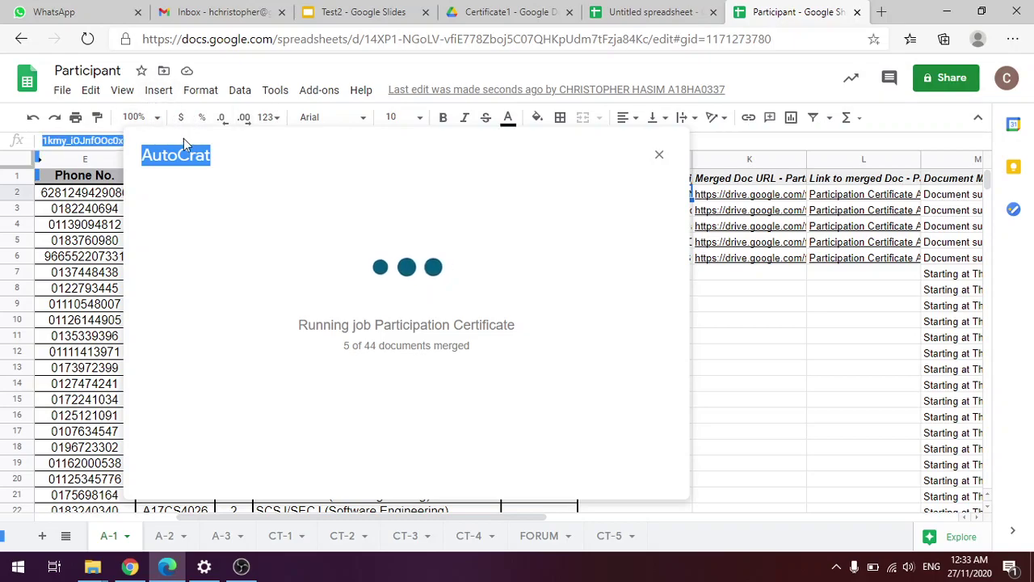
click(280, 170)
drag(224, 168, 168, 178)
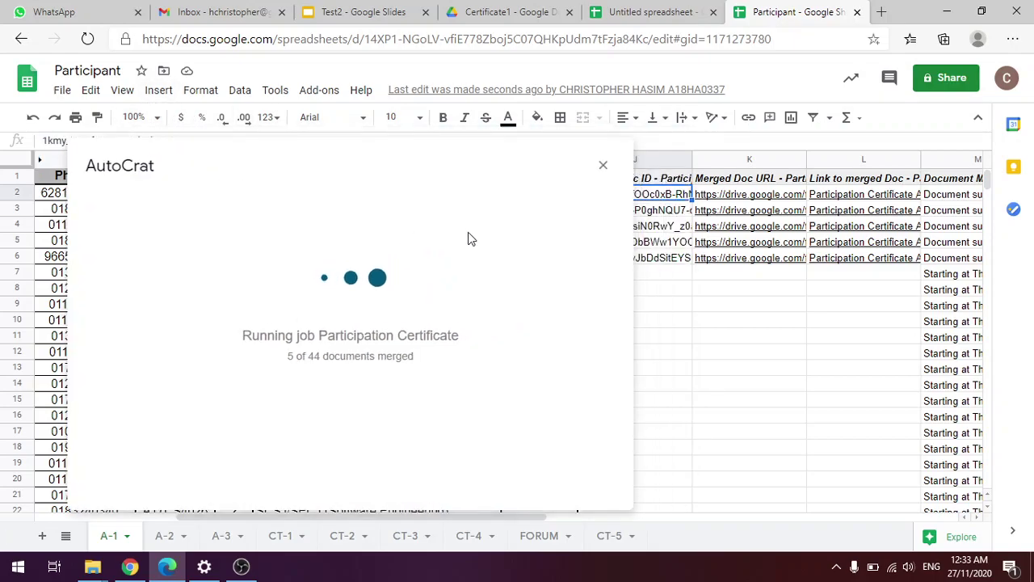
drag(429, 182, 351, 157)
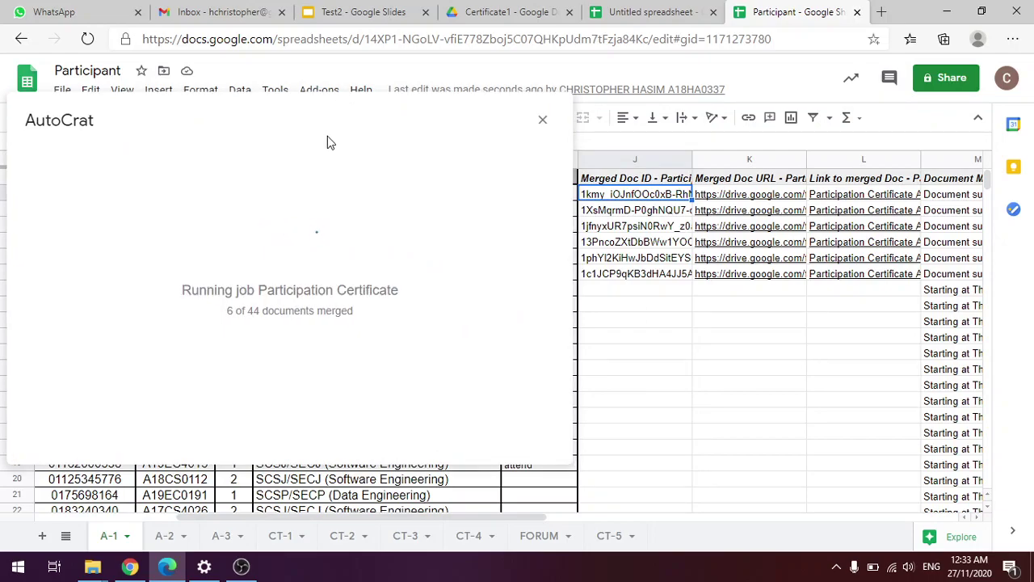
drag(331, 127, 339, 108)
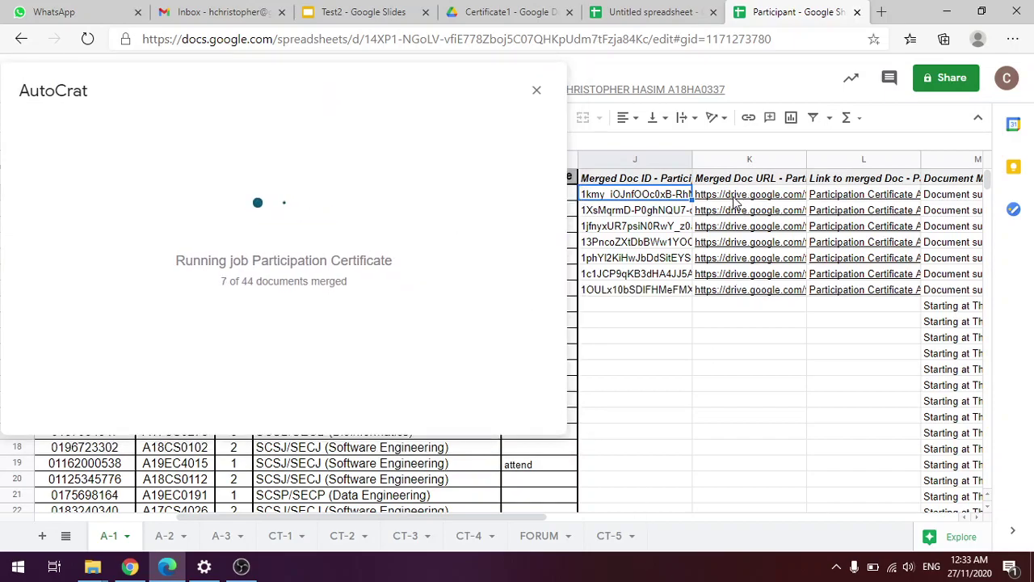
mouse_move(735, 203)
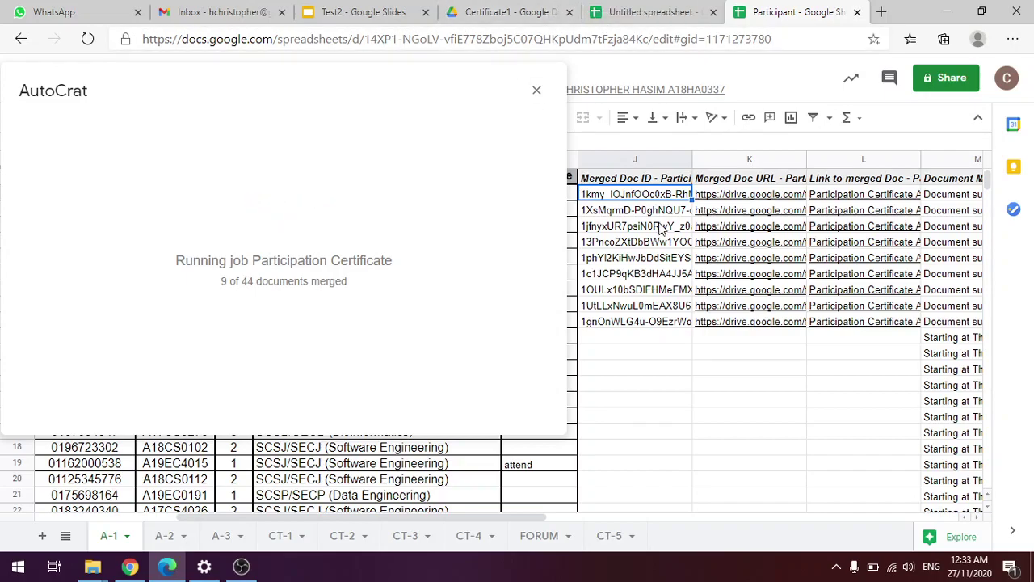
- Switch to the Certificate1 folder in Google Drive and refresh it to look over the generated certificate PDFs
click(497, 15)
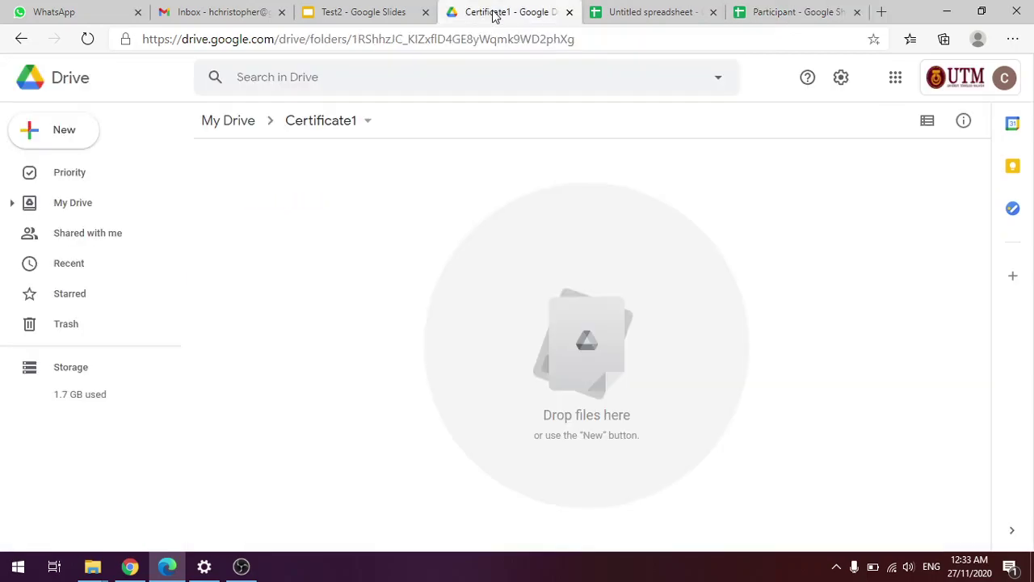
click(89, 40)
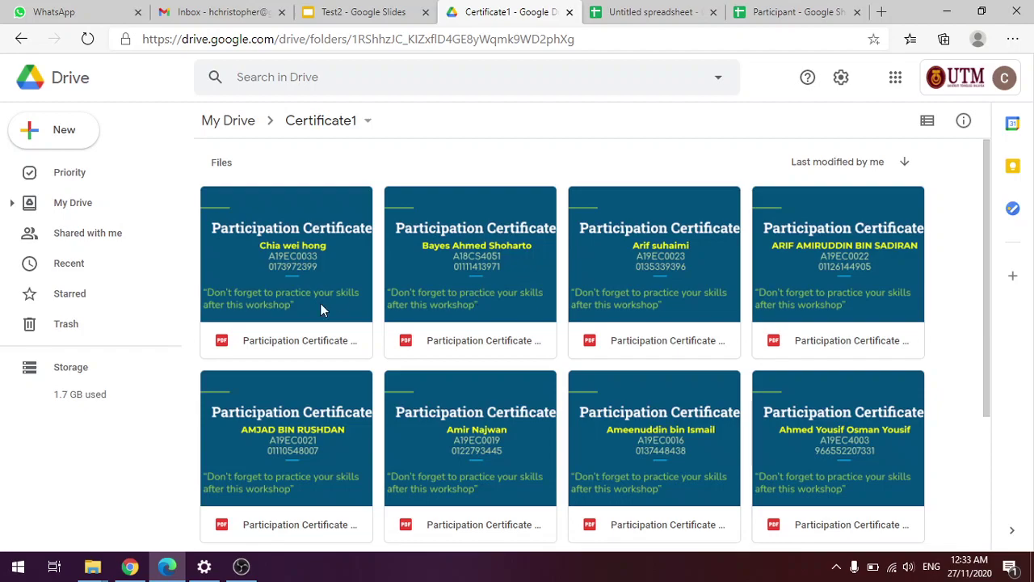
scroll(480, 302, down, 3)
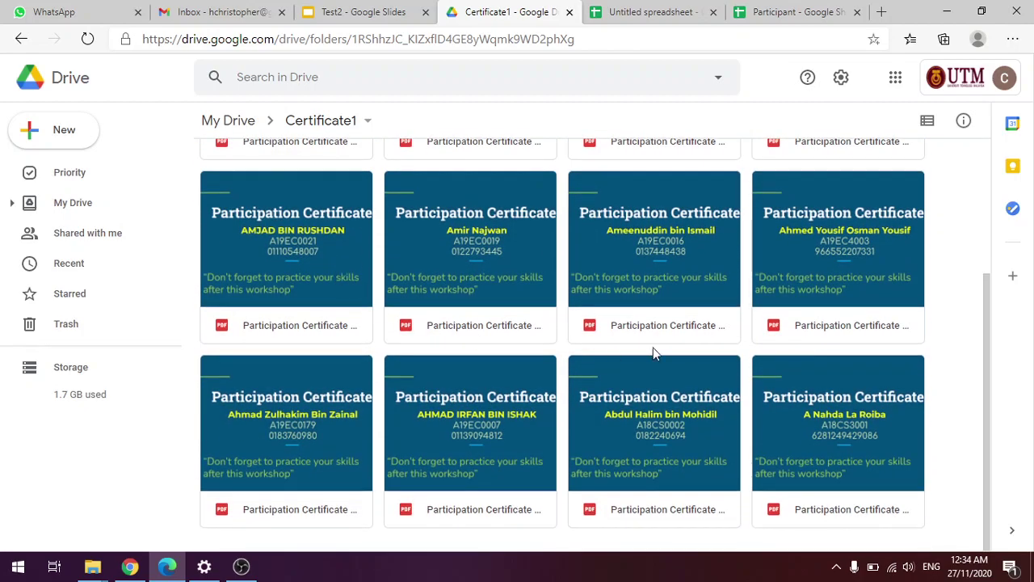
- Preview the first participant's certificate PDF and browse through the other generated certificates to check their details
double_click(826, 414)
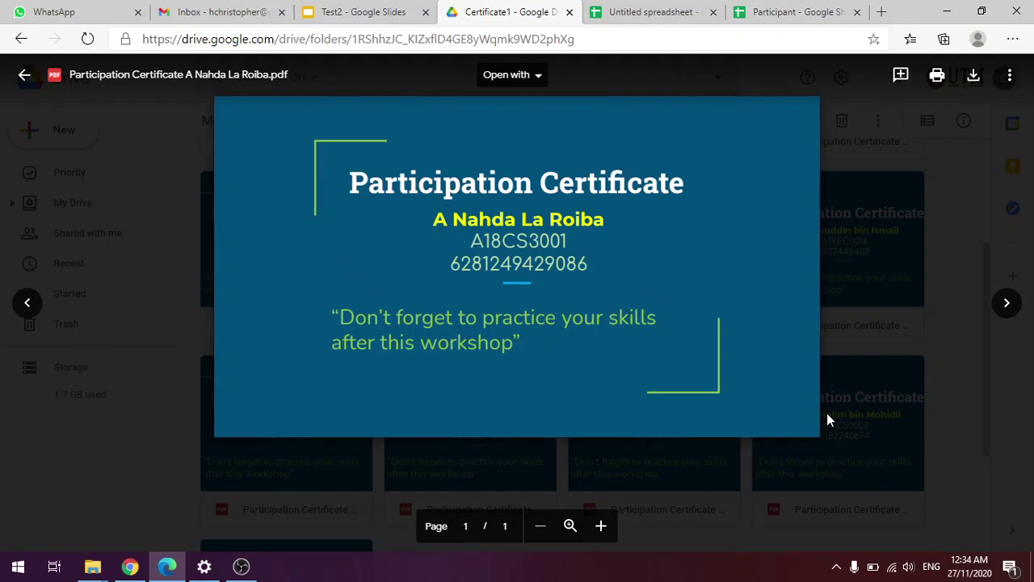
key(Right)
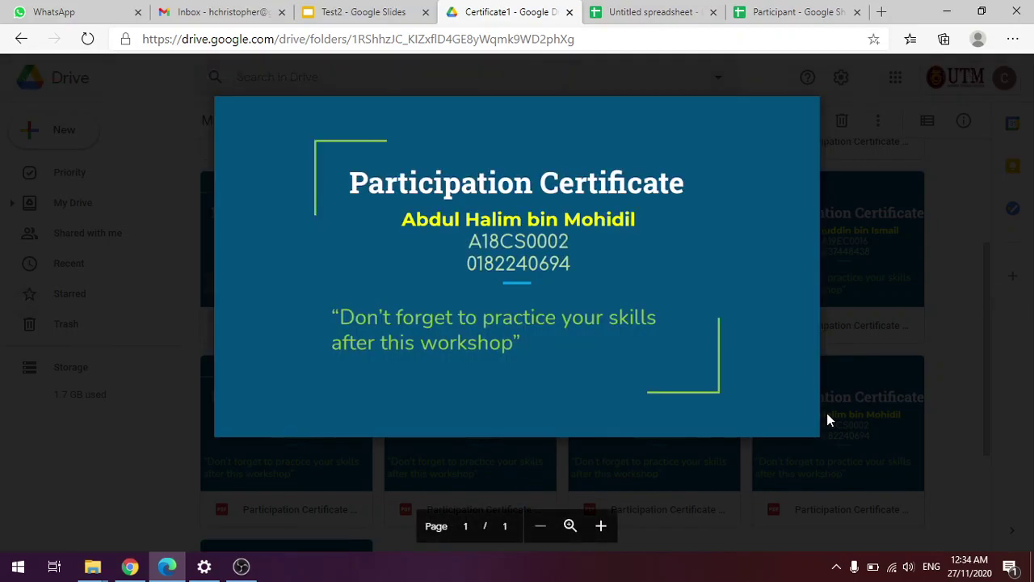
key(Right)
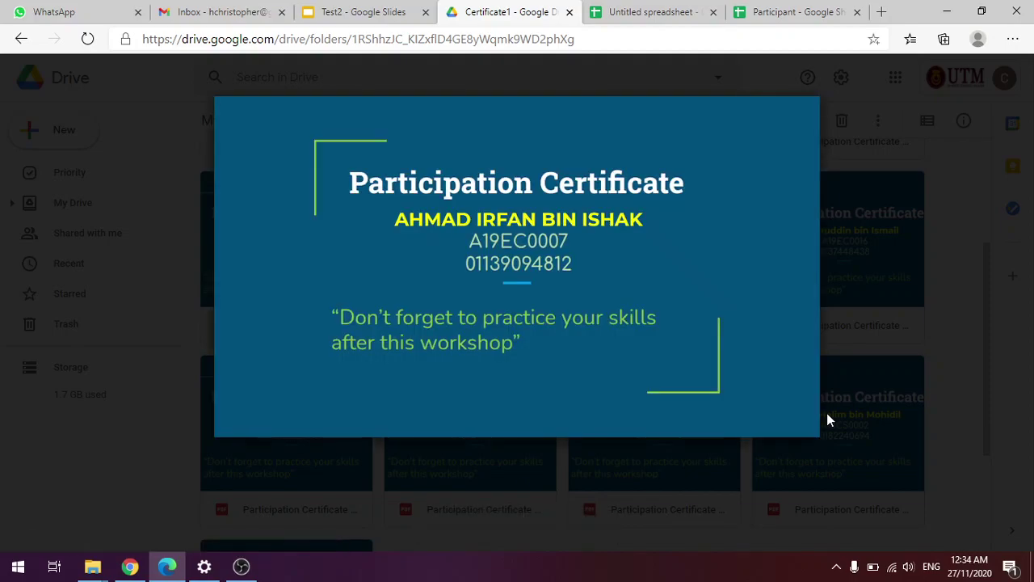
key(Right)
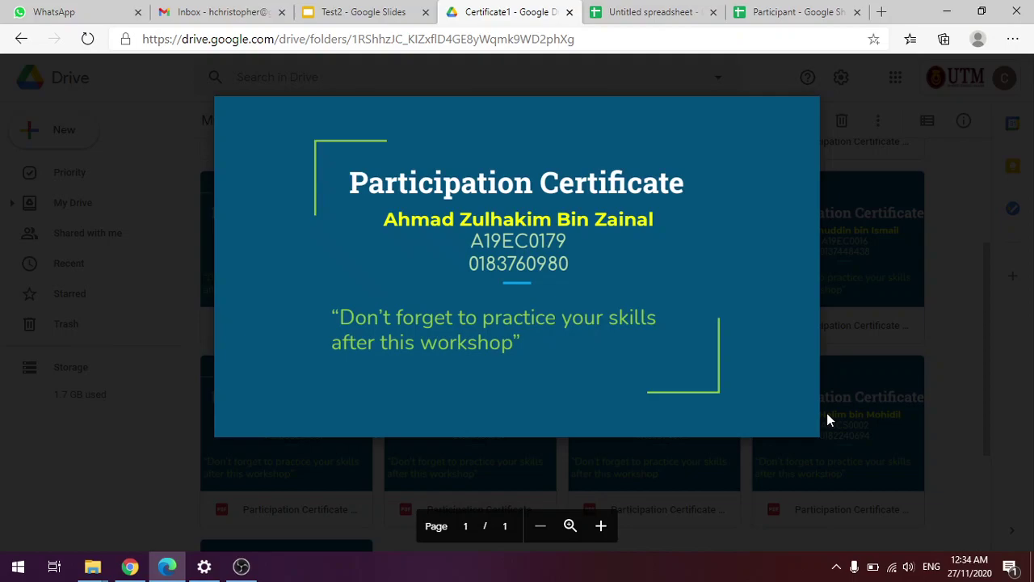
key(Right)
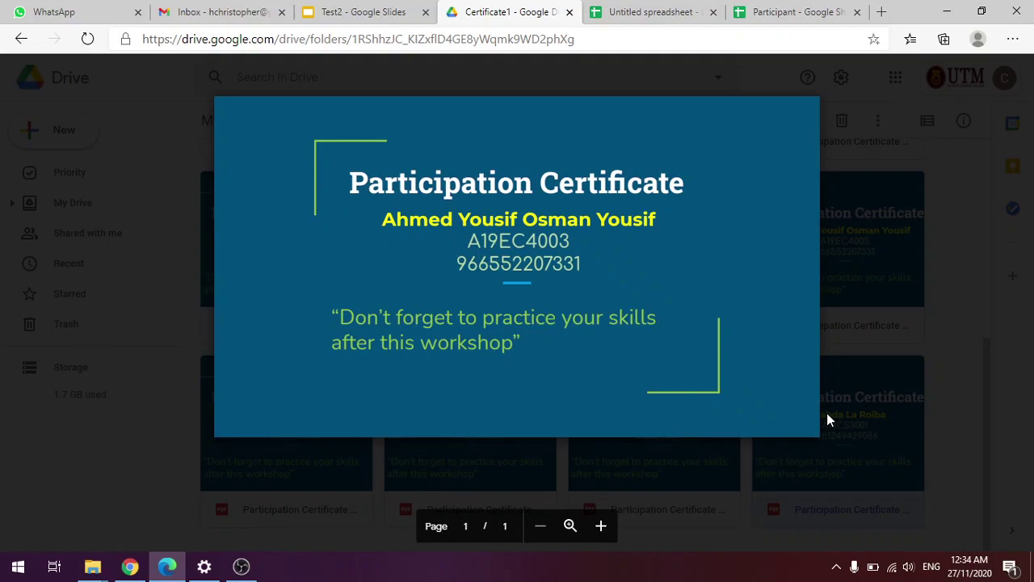
key(Right)
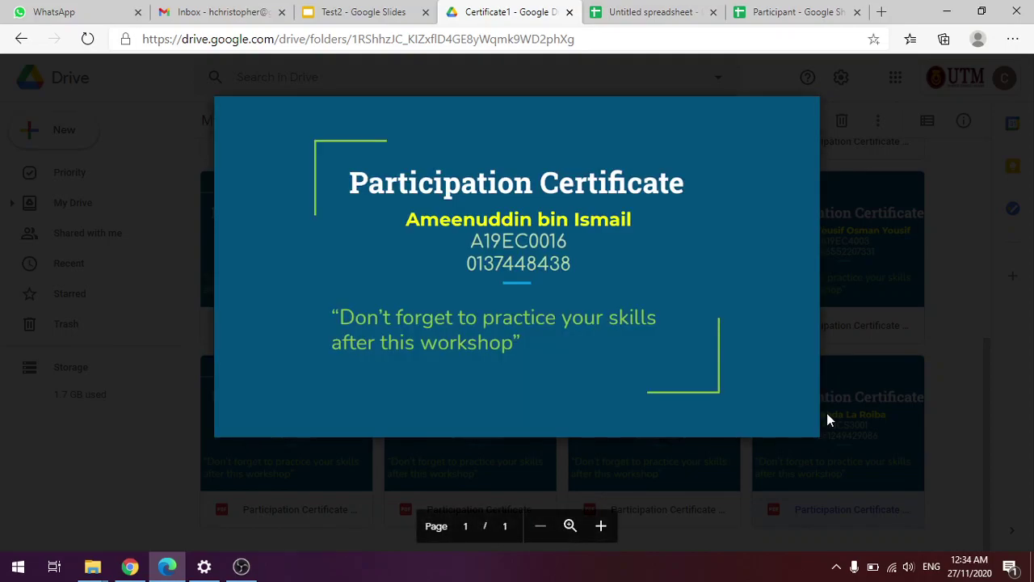
key(Right)
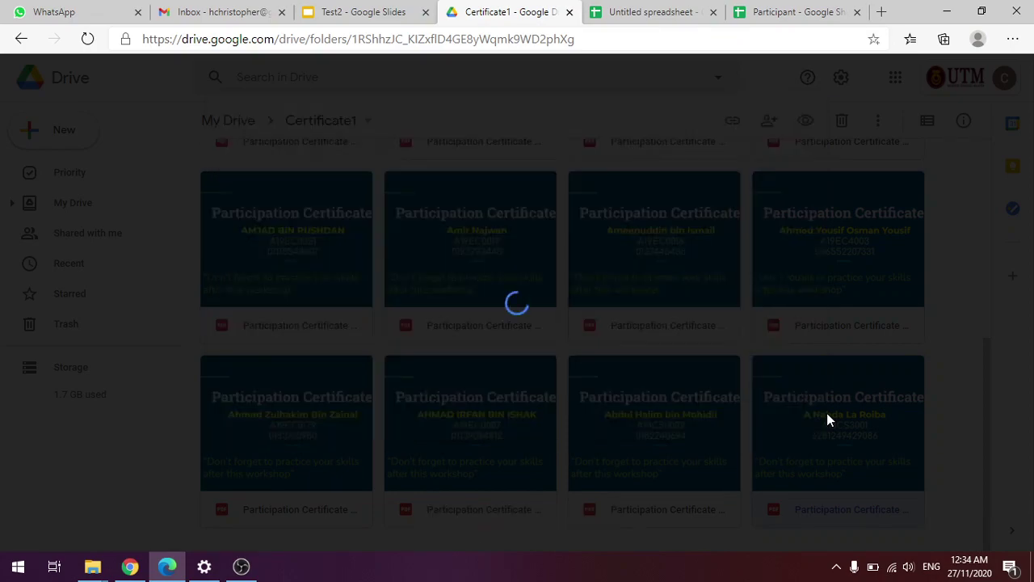
key(Right)
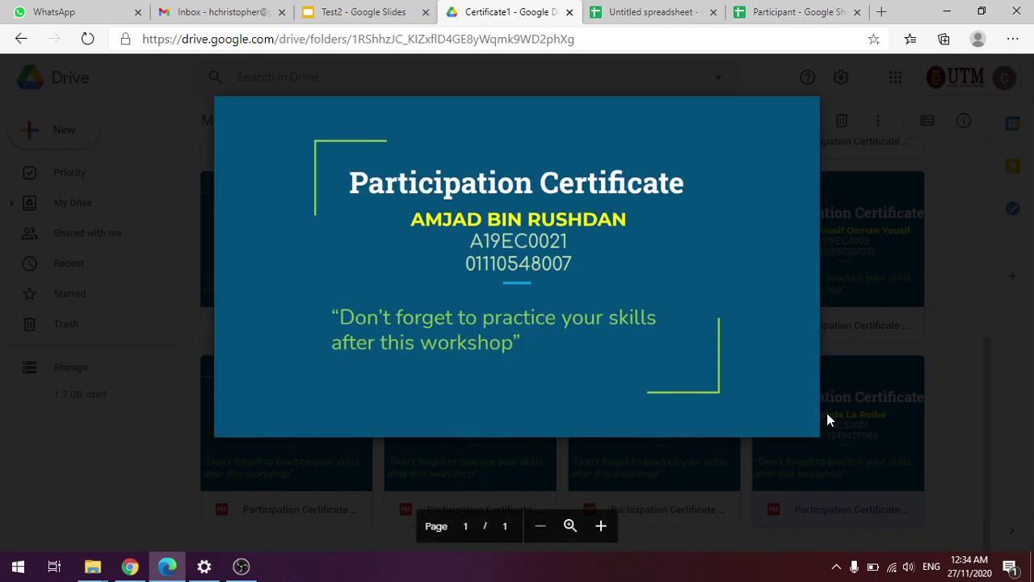
key(Left)
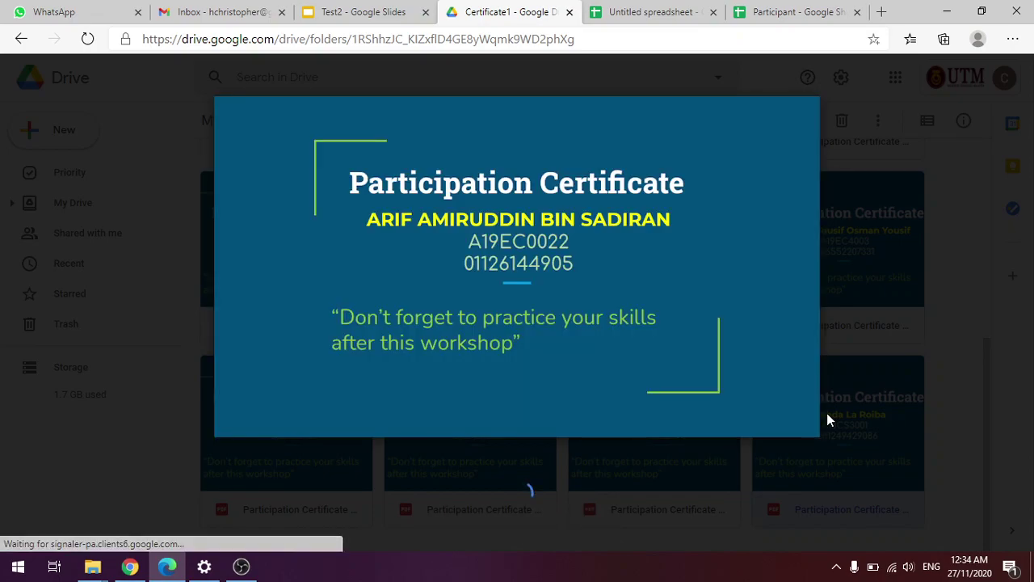
key(Left)
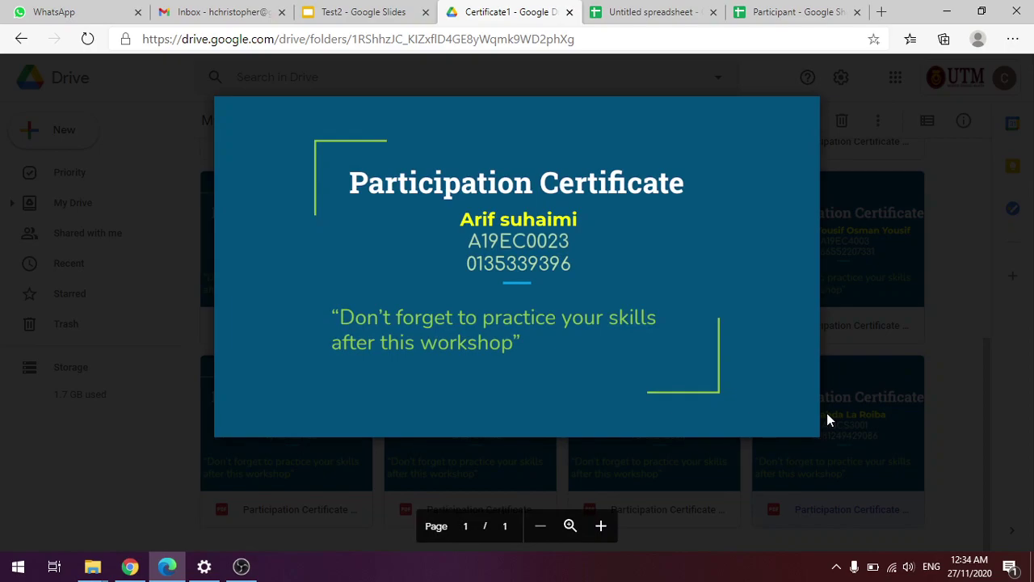
key(Left)
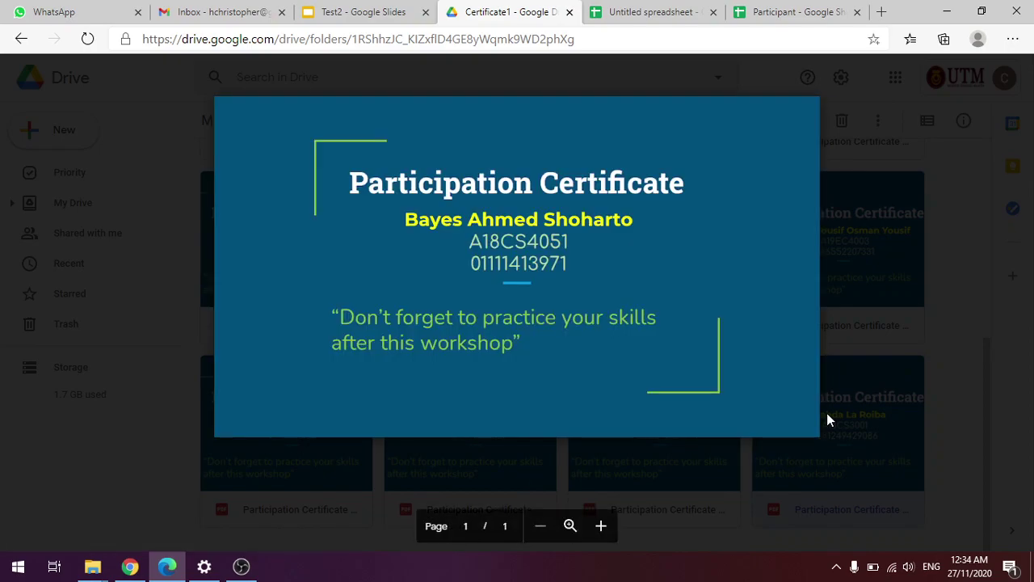
- Cancel the Participant.xlsx import dialog in the untitled spreadsheet and close that spreadsheet
key(Left)
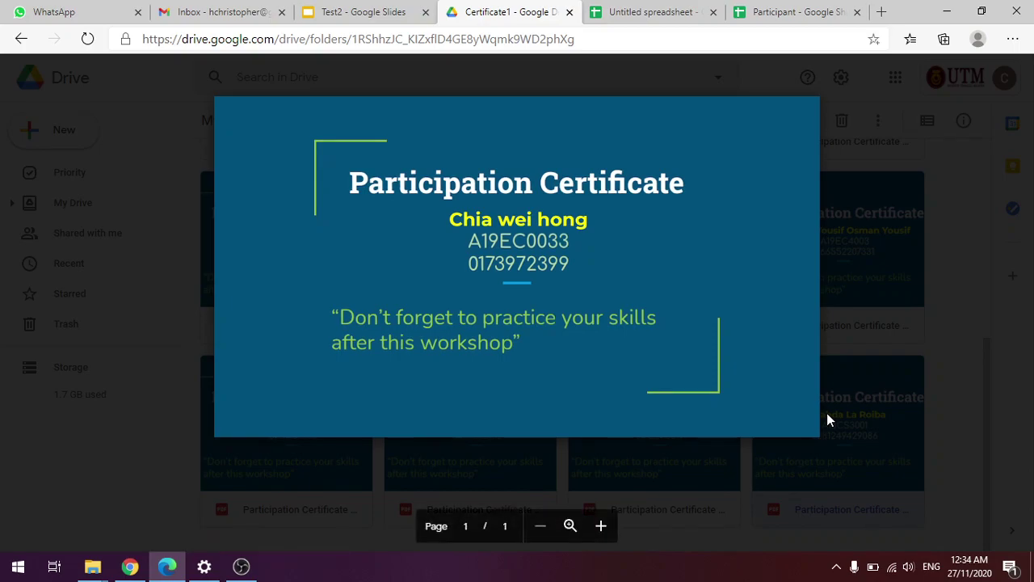
click(653, 12)
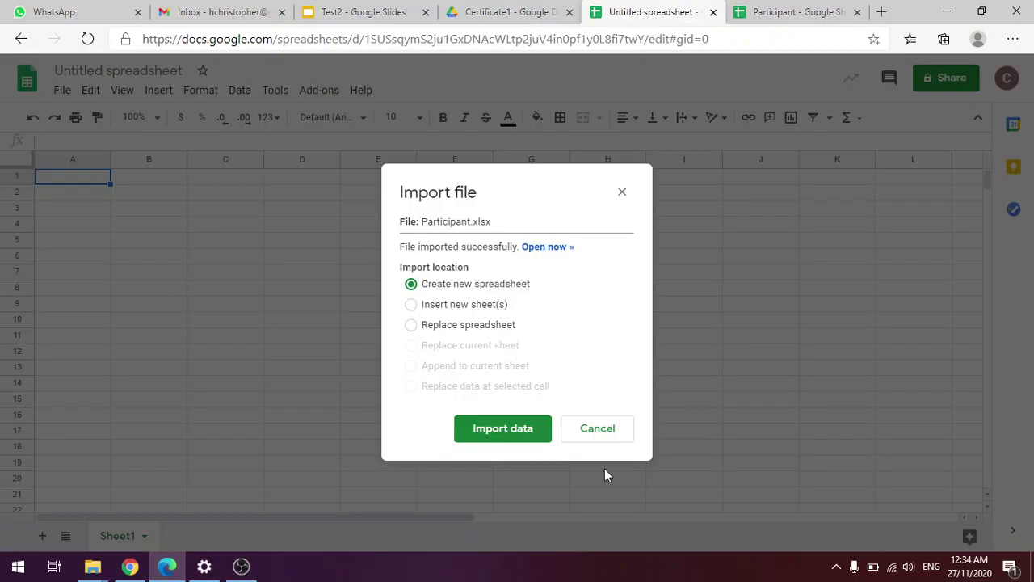
click(574, 440)
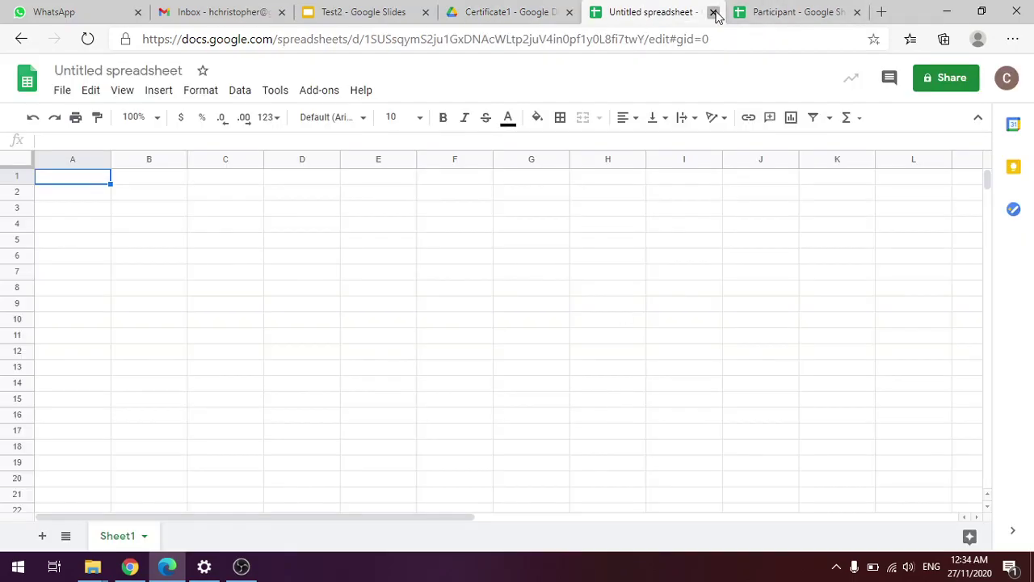
click(713, 12)
- Examine the merged document IDs, links, status messages and timestamps that the AutoCrat job writes on sheet A-1
scroll(751, 377, down, 5)
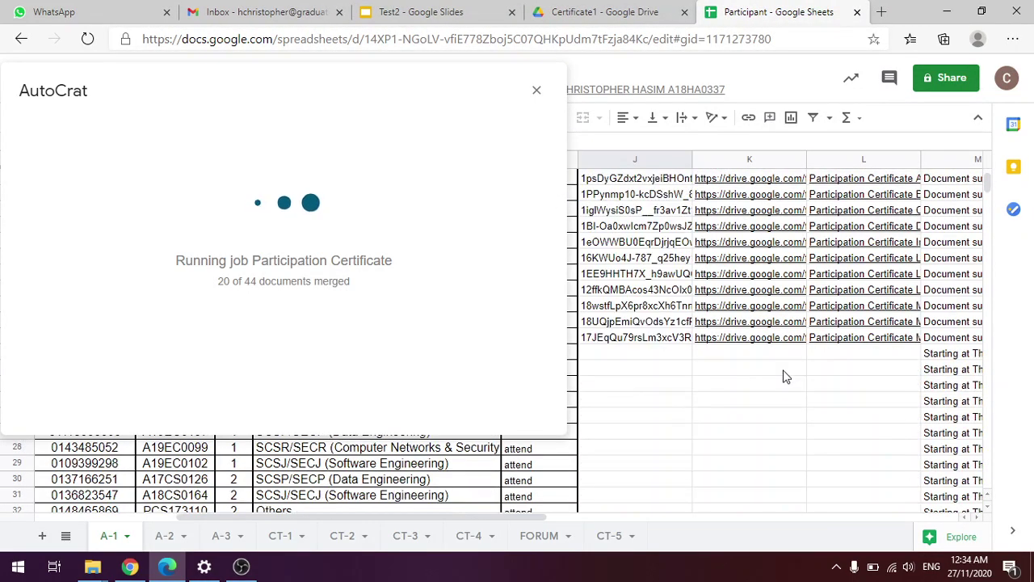
scroll(699, 377, up, 2)
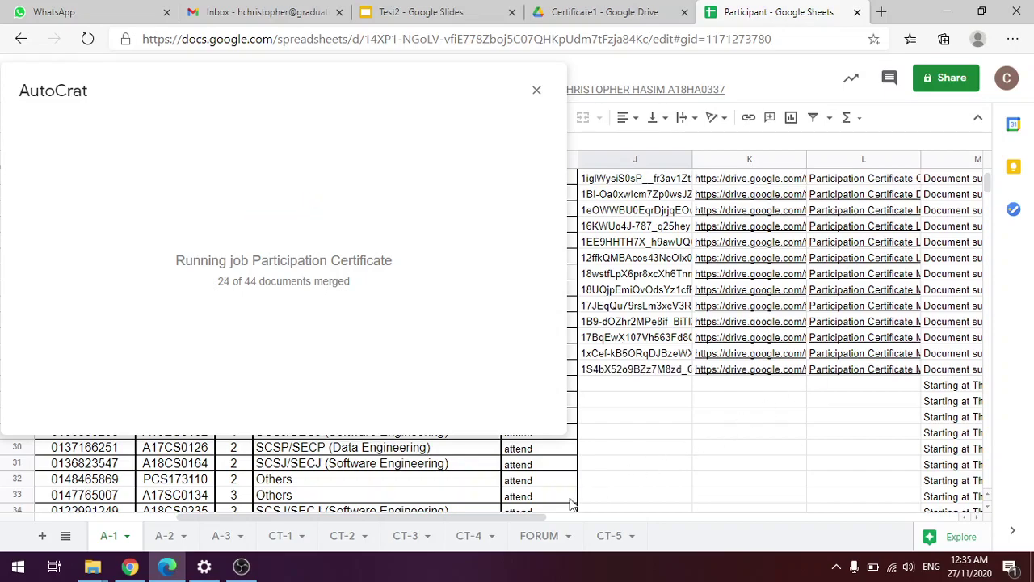
drag(480, 519, 684, 555)
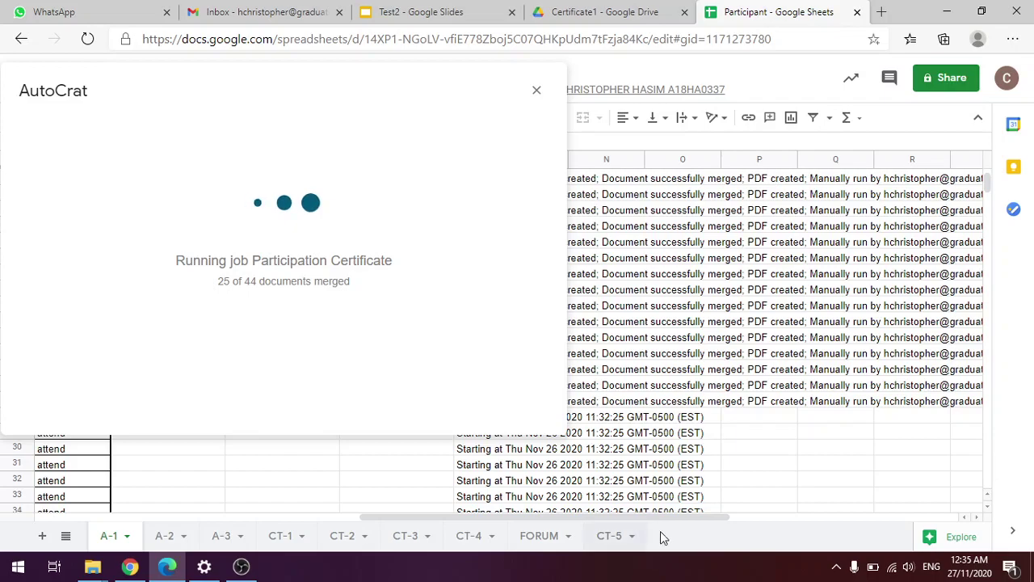
drag(674, 517, 757, 526)
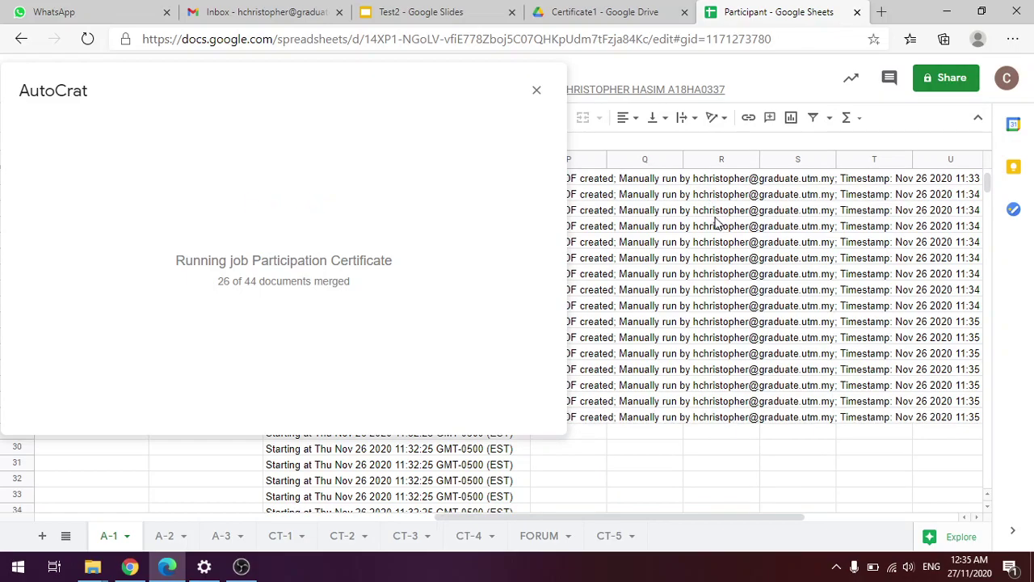
drag(785, 515, 808, 496)
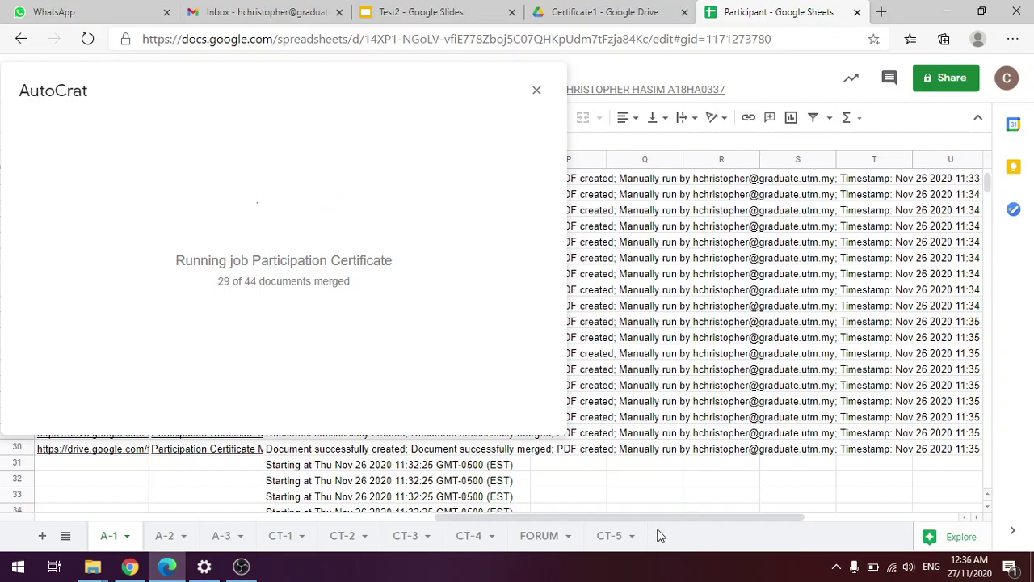
scroll(733, 516, left, 2)
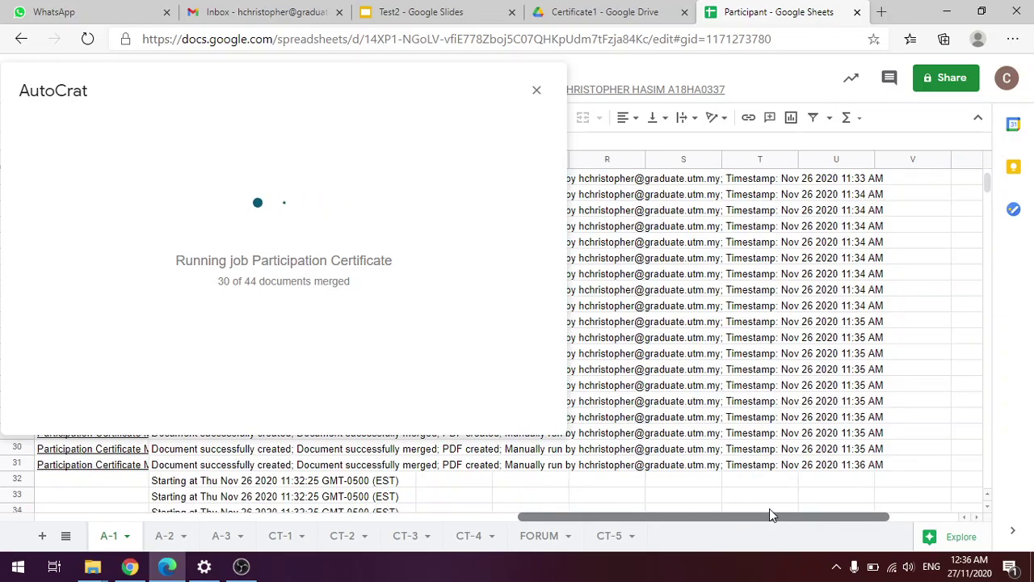
scroll(636, 478, left, 10)
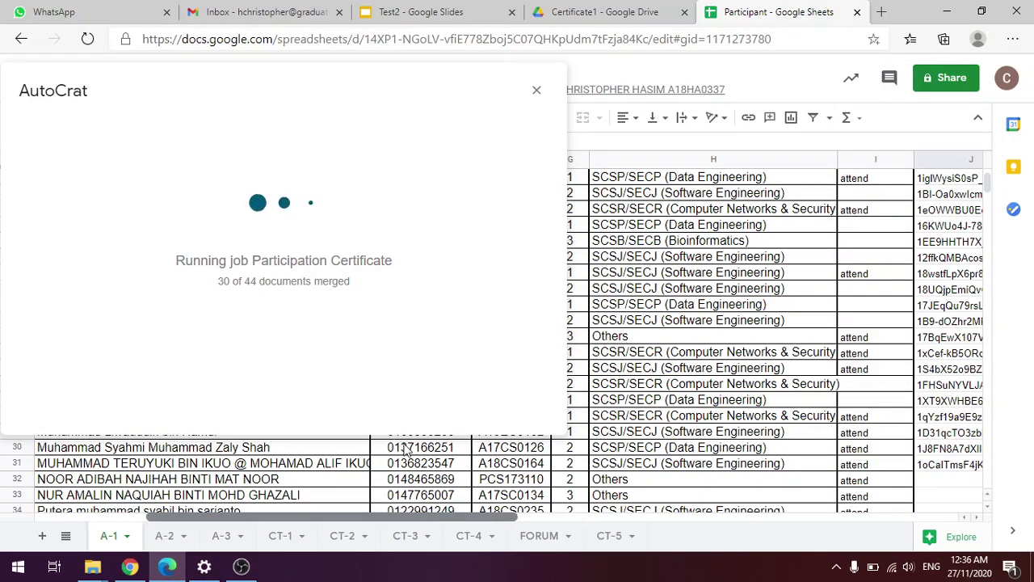
- Compare the participant rows on sheet A-1 with their document links and merge status while the job runs
scroll(730, 503, right, 11)
scroll(730, 503, right, 4)
scroll(683, 509, left, 8)
scroll(756, 495, right, 5)
scroll(555, 485, left, 6)
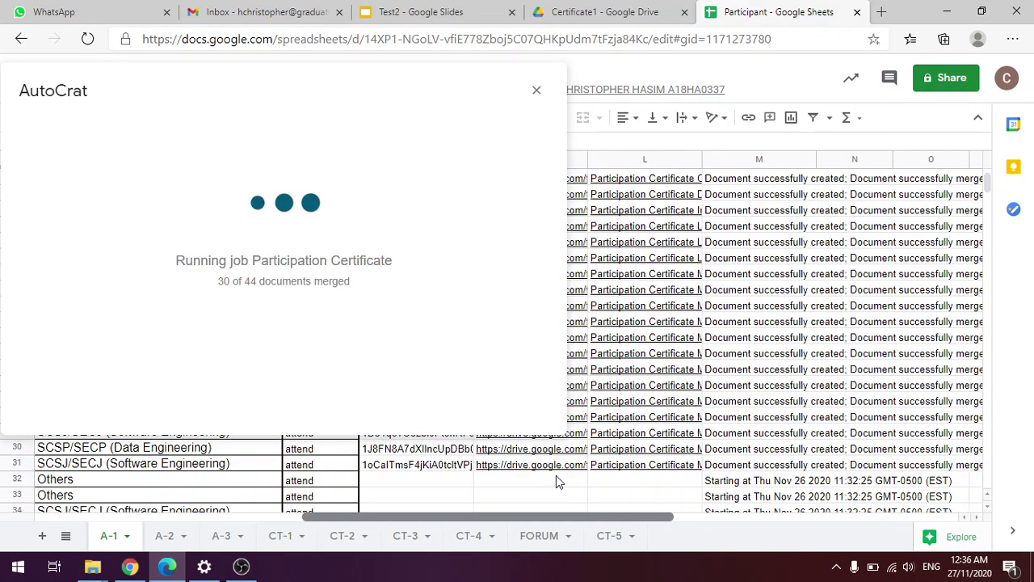
scroll(730, 503, right, 5)
scroll(647, 485, left, 8)
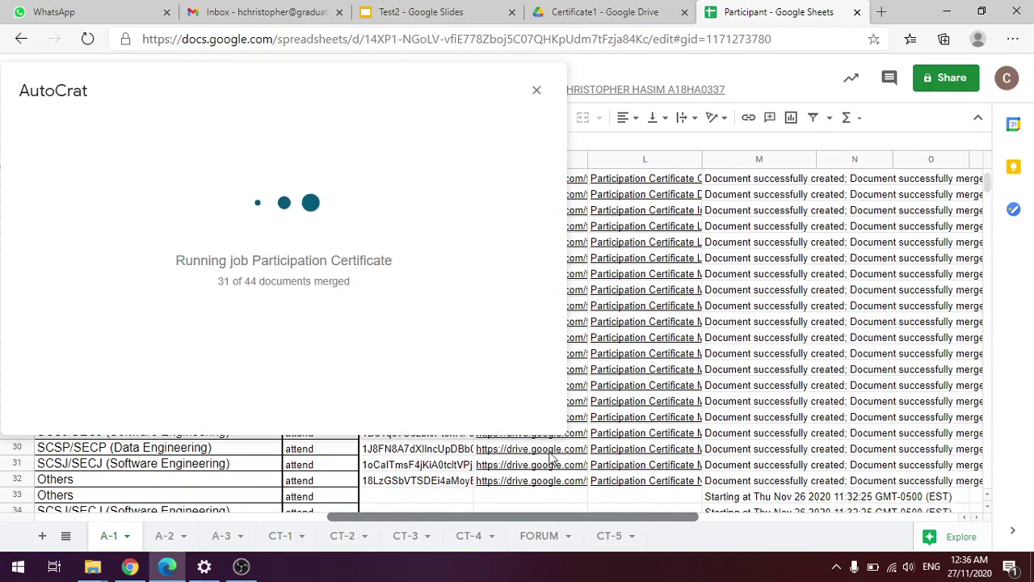
scroll(507, 451, right, 5)
scroll(474, 417, left, 8)
scroll(670, 455, right, 6)
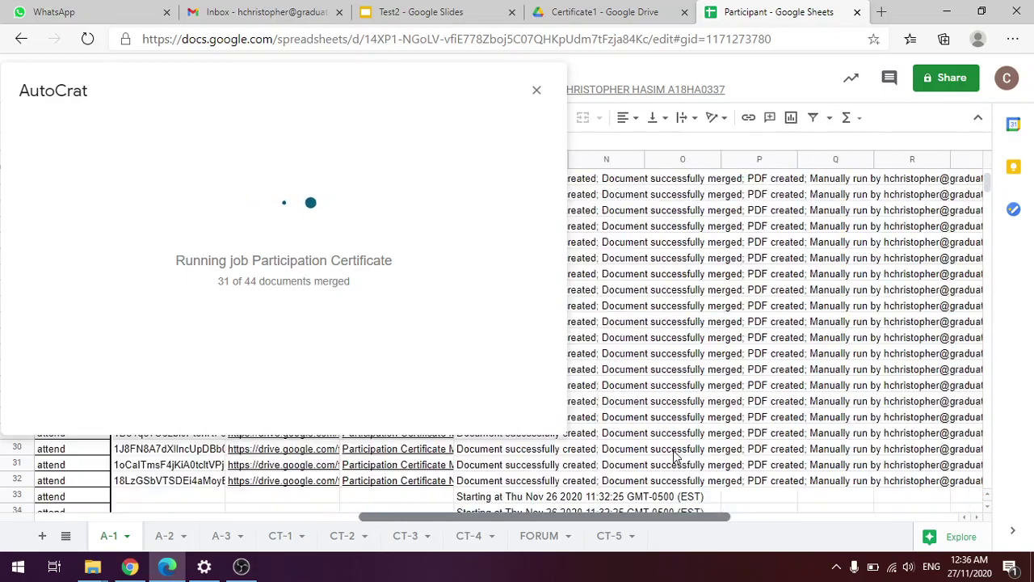
scroll(703, 460, right, 2)
scroll(728, 459, right, 1)
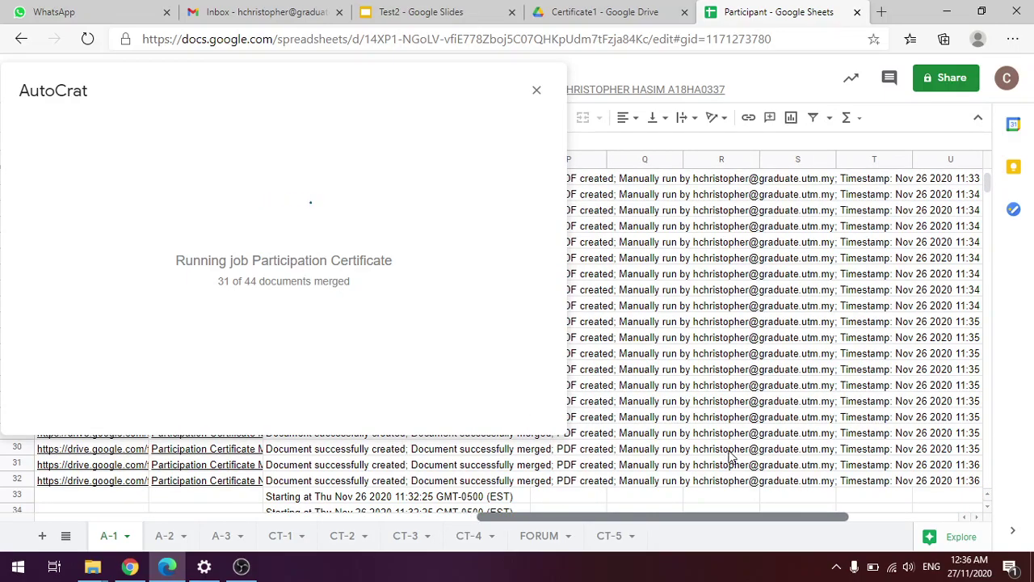
scroll(752, 458, right, 2)
scroll(734, 473, left, 10)
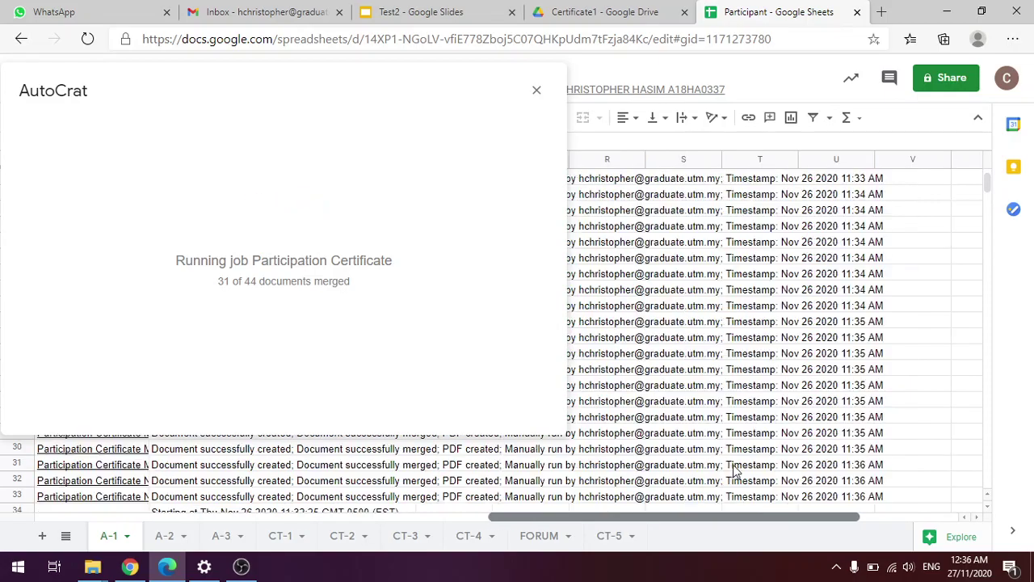
scroll(368, 475, left, 1)
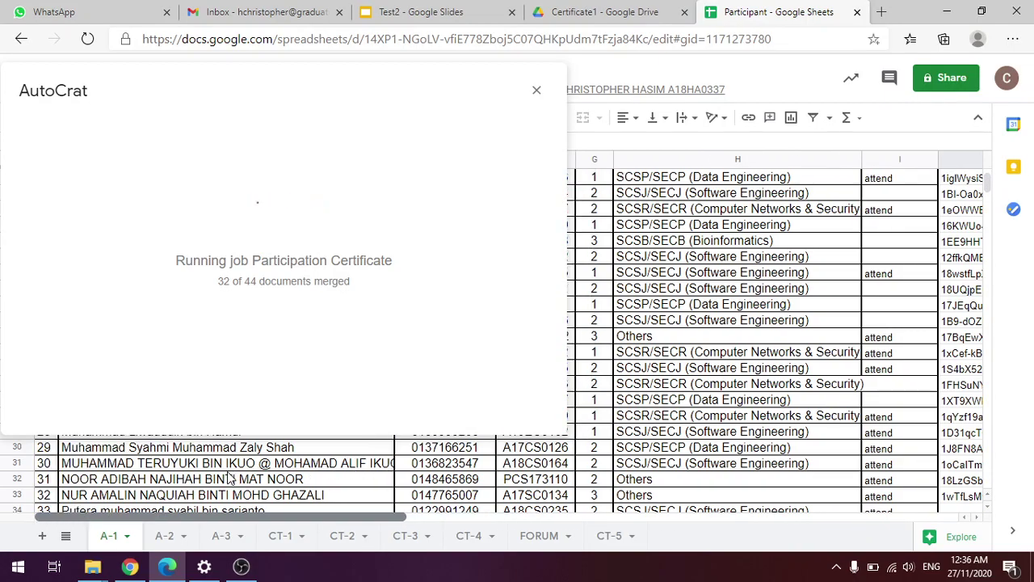
- Switch to Gmail and look through the sent mail for earlier Student Experiences Participation Certificate emails
click(259, 12)
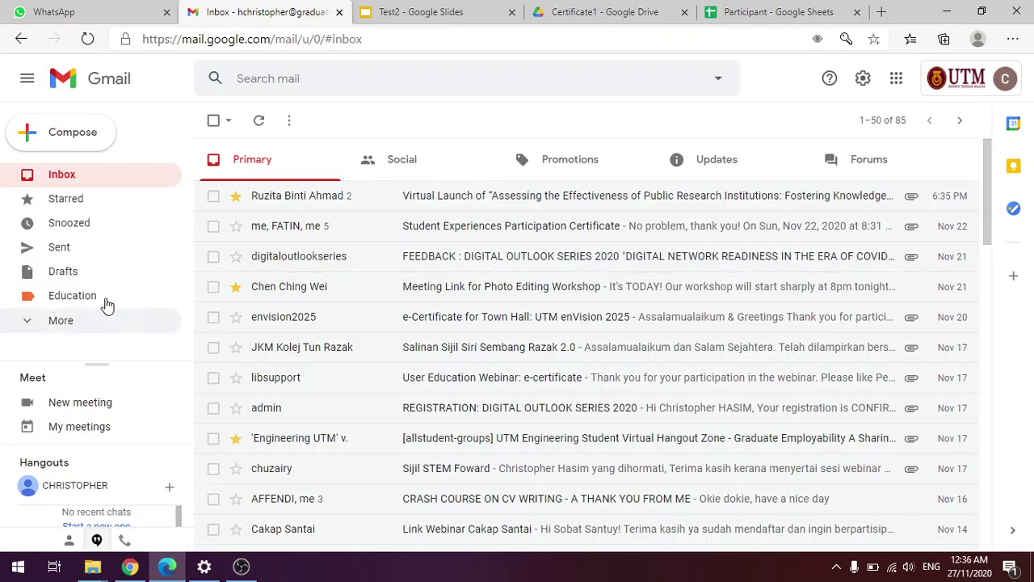
click(94, 259)
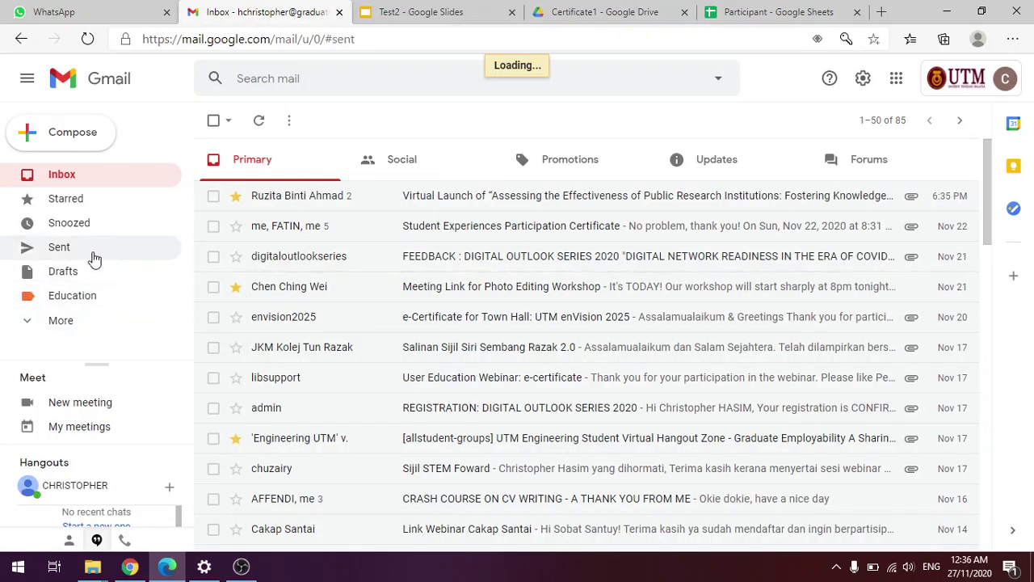
scroll(380, 293, down, 6)
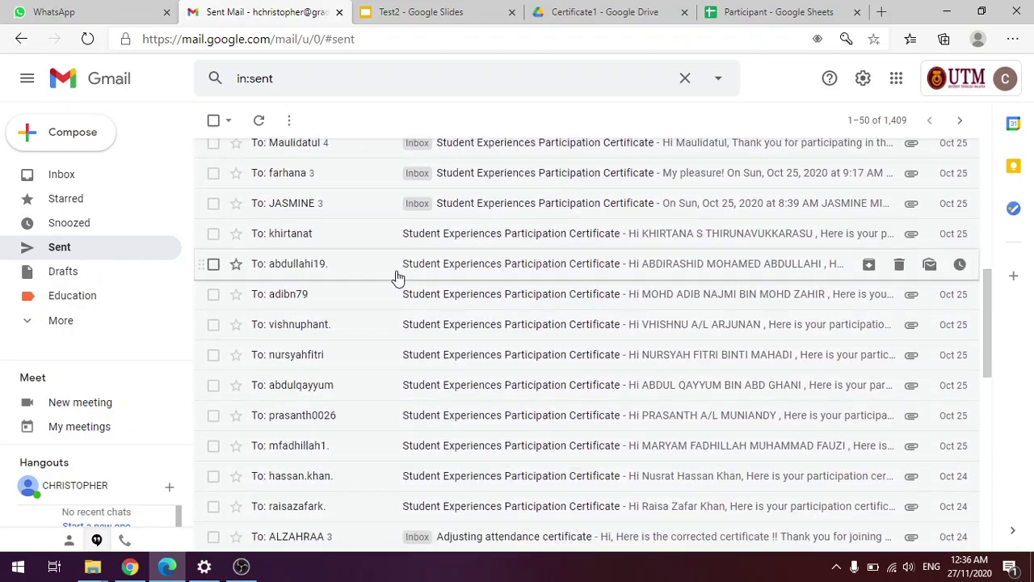
scroll(397, 277, down, 4)
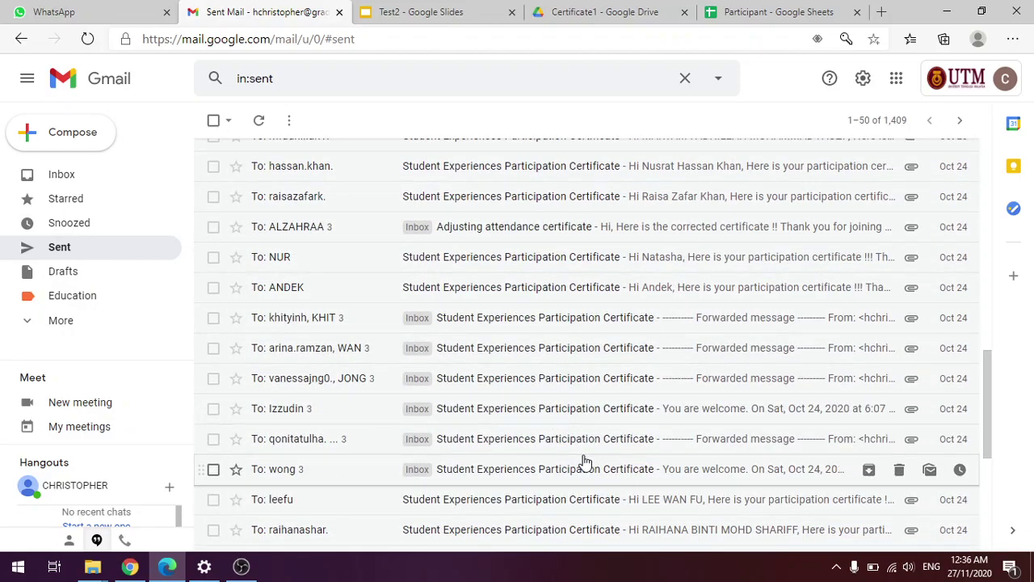
scroll(549, 436, down, 3)
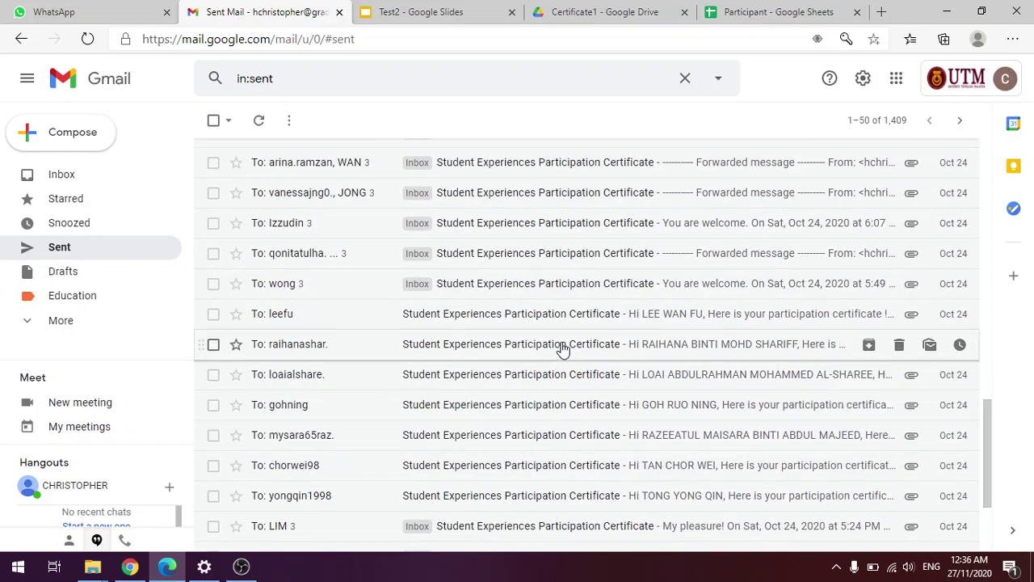
scroll(526, 280, up, 3)
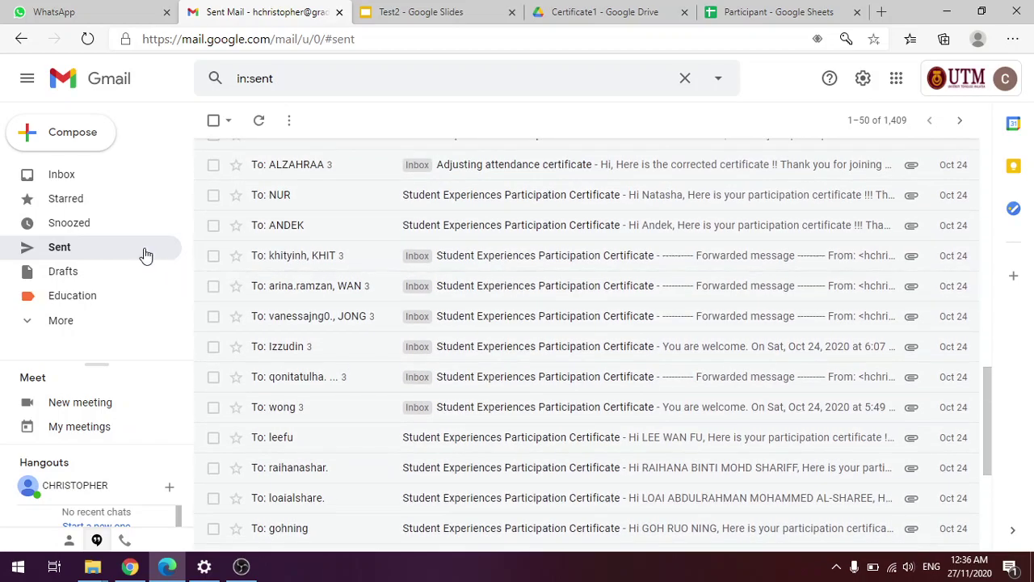
scroll(523, 320, up, 1)
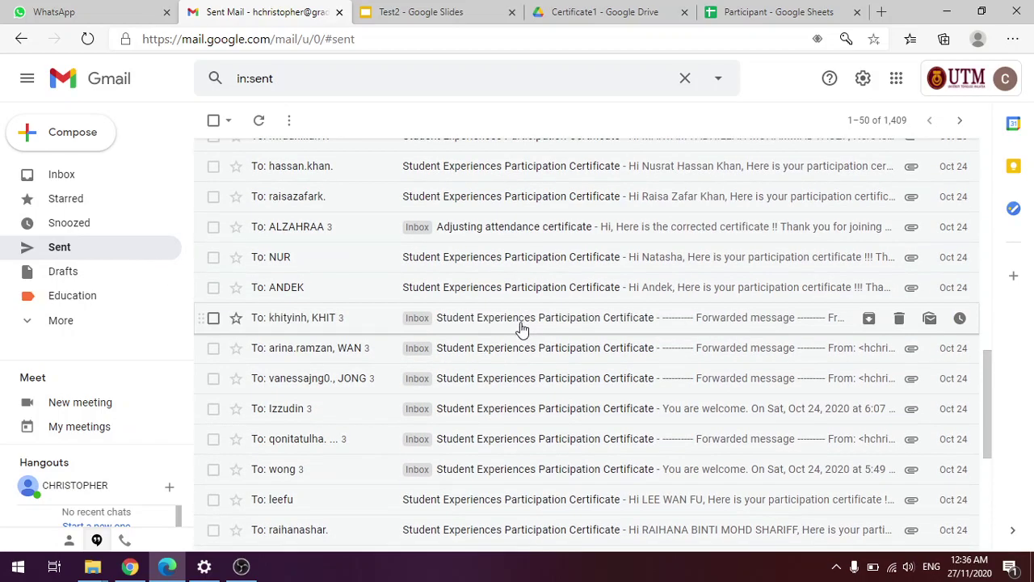
scroll(549, 402, up, 5)
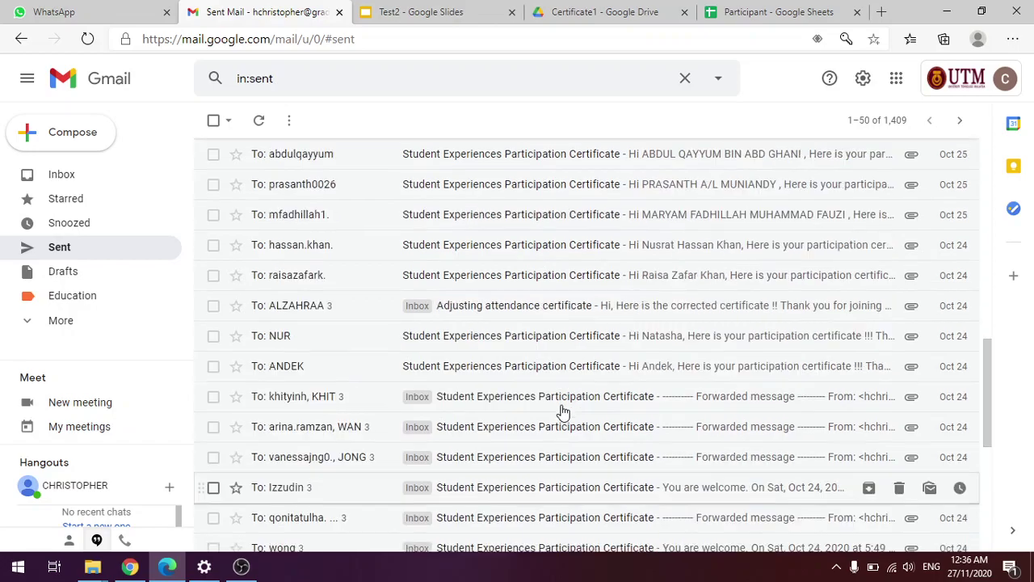
scroll(564, 412, up, 3)
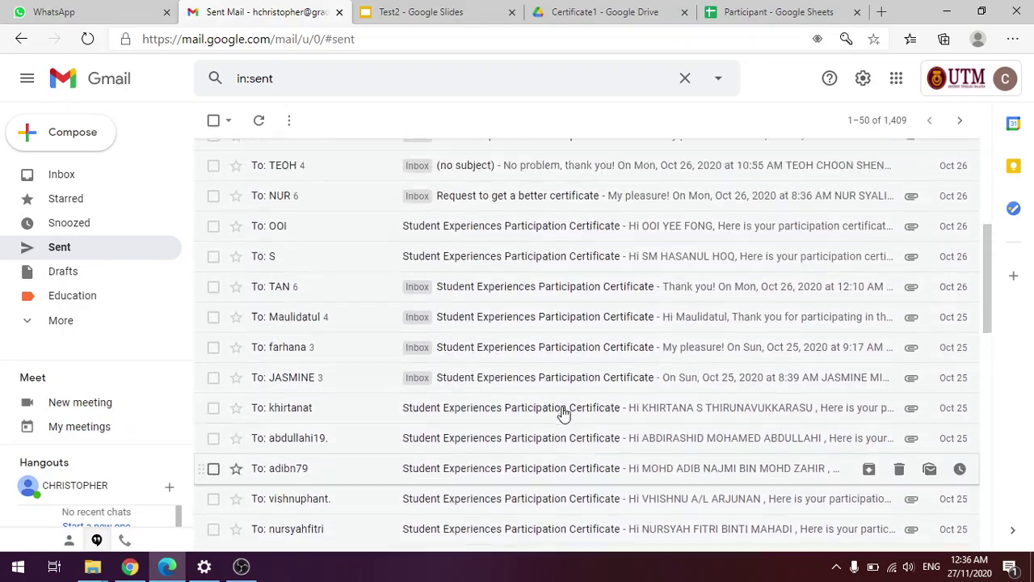
scroll(562, 416, down, 2)
scroll(559, 412, down, 5)
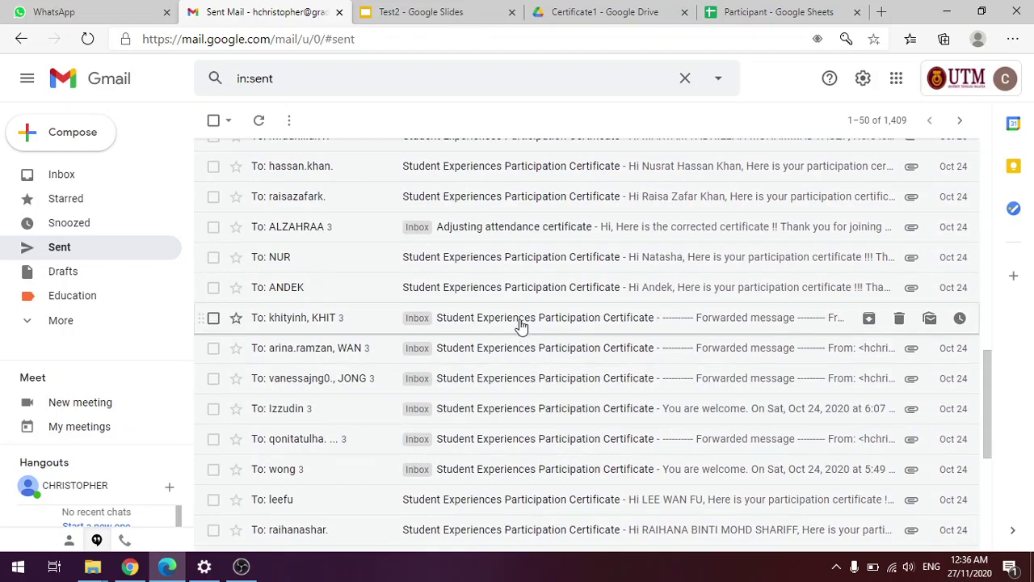
- View two forwarded Student Experiences Participation Certificate conversations from October 24, expanding the original certificate email in the second
click(521, 326)
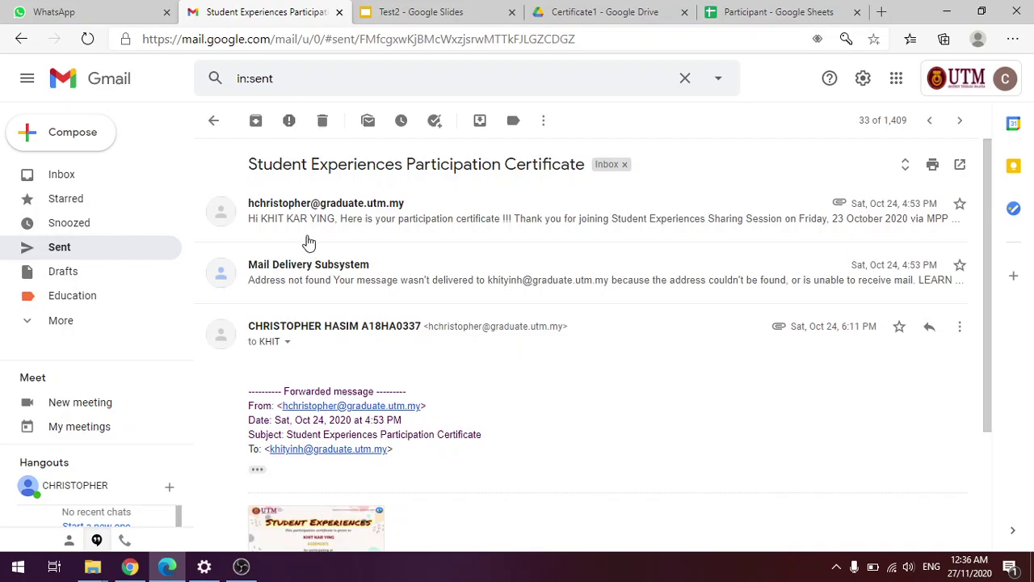
click(108, 249)
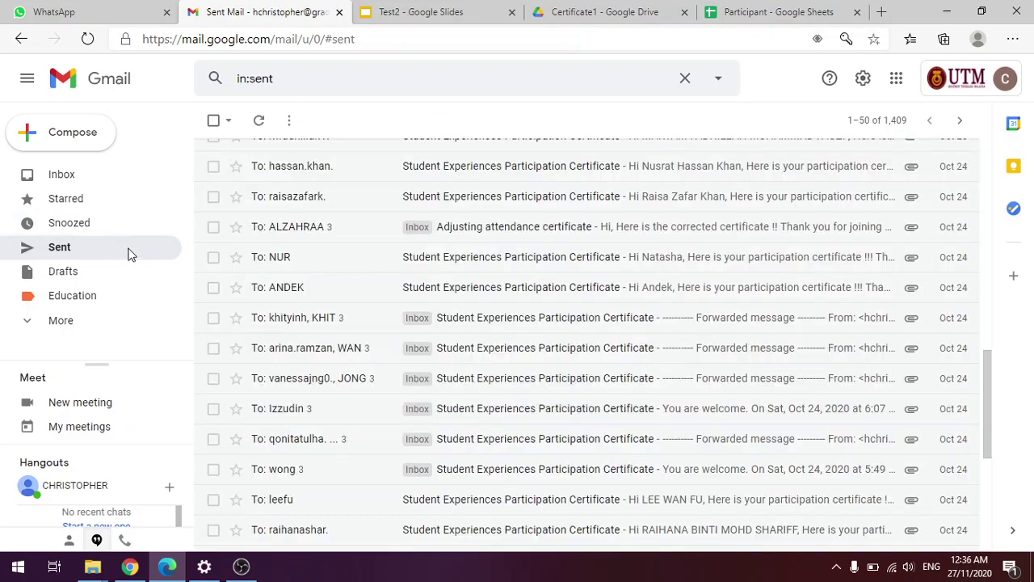
click(546, 358)
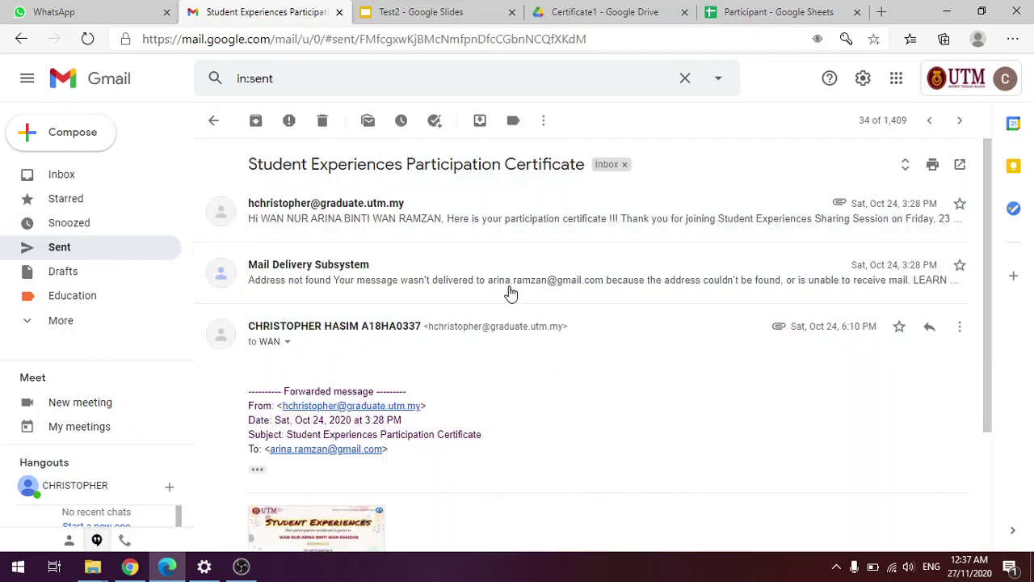
click(644, 224)
scroll(411, 461, down, 5)
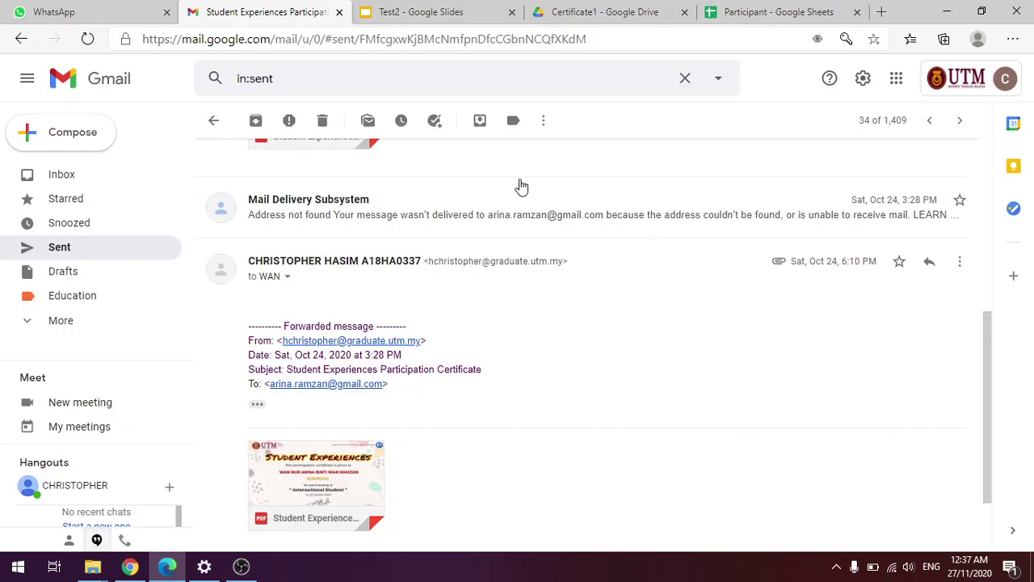
- Expand the Mail Delivery Subsystem message in the conversation and read its delivery failure details alongside the original certificate email
click(504, 196)
scroll(453, 291, down, 2)
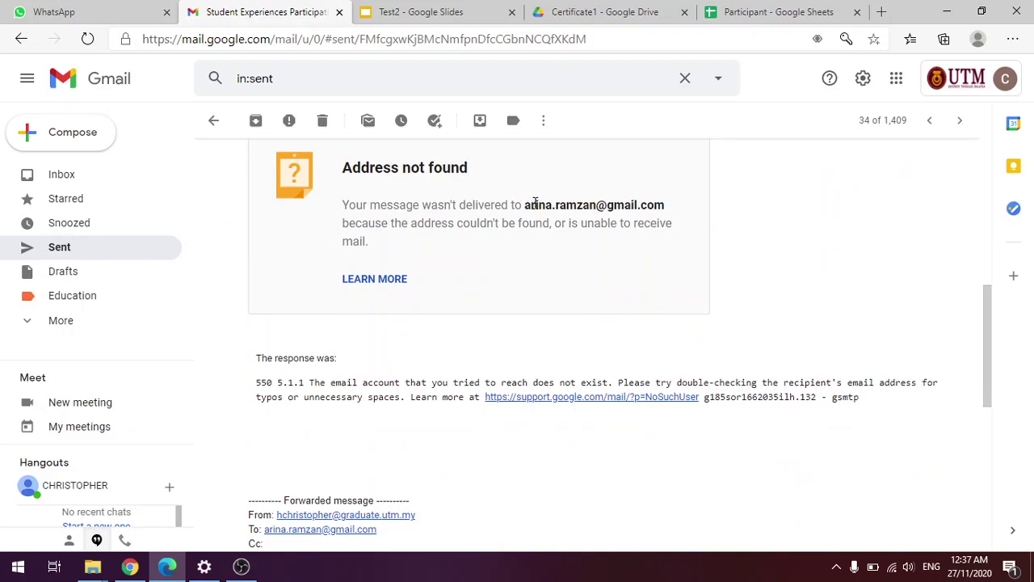
scroll(537, 243, up, 1)
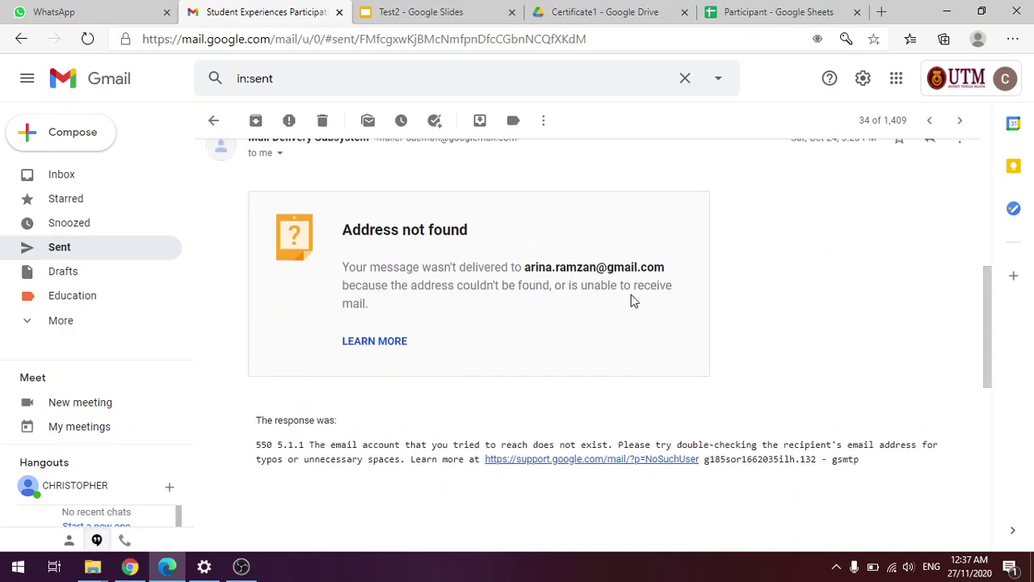
scroll(644, 317, up, 1)
scroll(636, 305, down, 10)
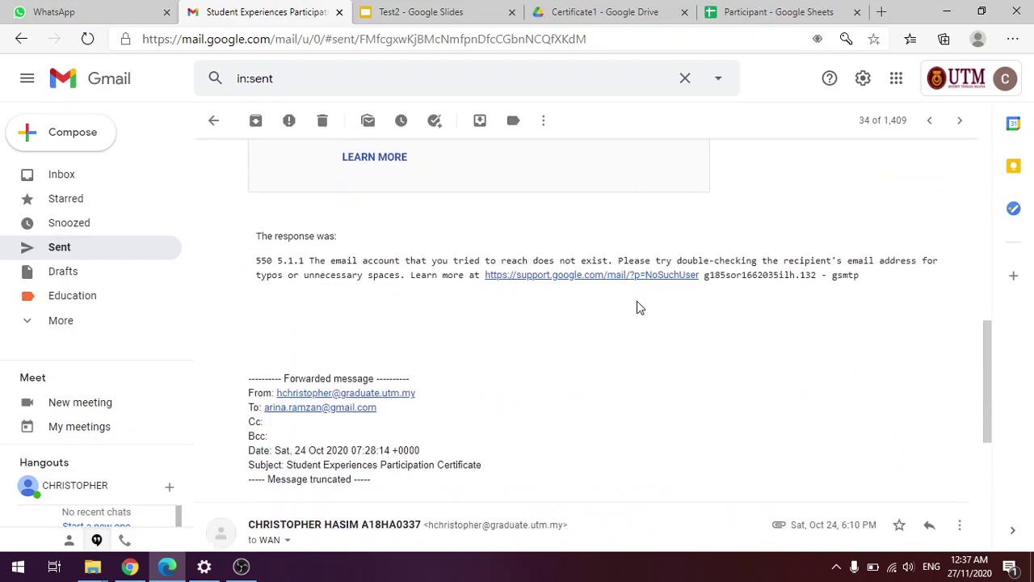
scroll(624, 280, up, 15)
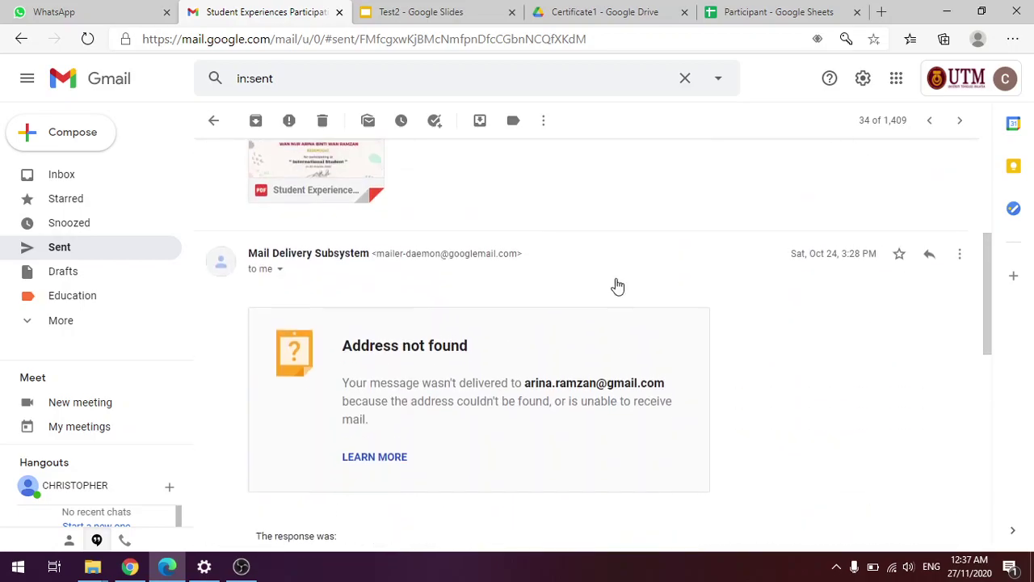
scroll(484, 348, down, 4)
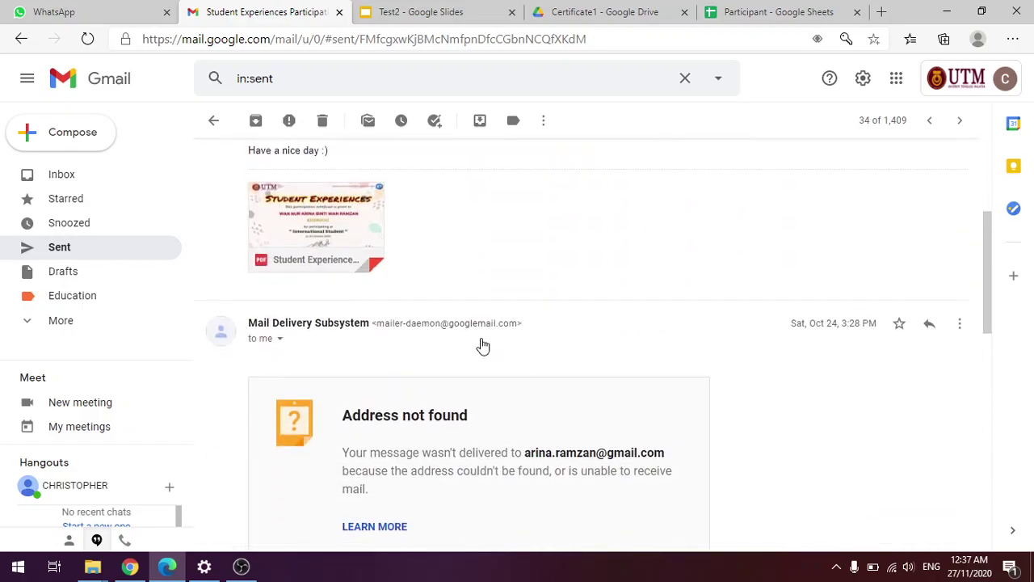
- Return to the sent mail and read the LIM certificate conversation, expanding the participant's reply and the original certificate email
scroll(453, 323, up, 4)
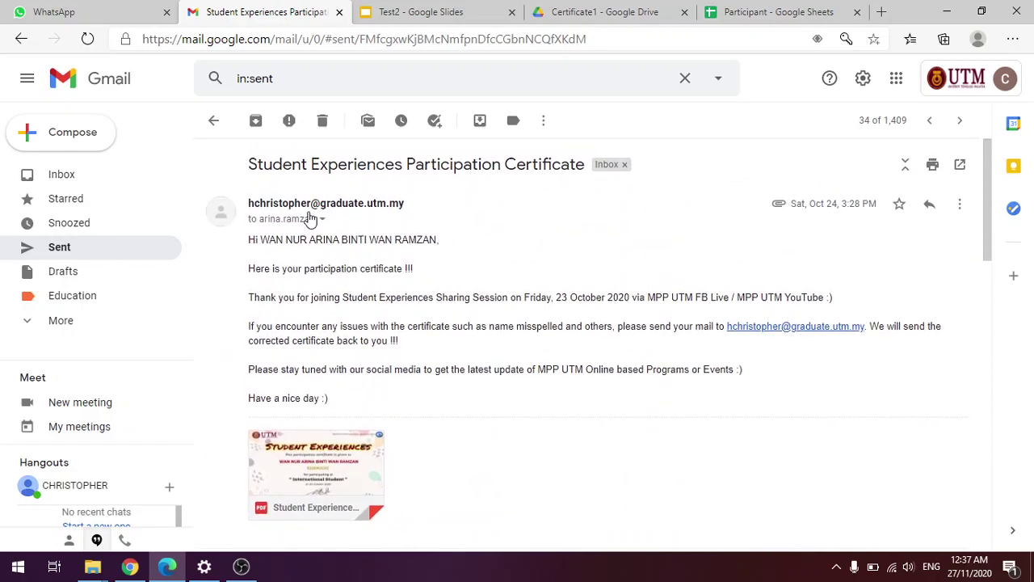
click(109, 251)
scroll(295, 280, down, 5)
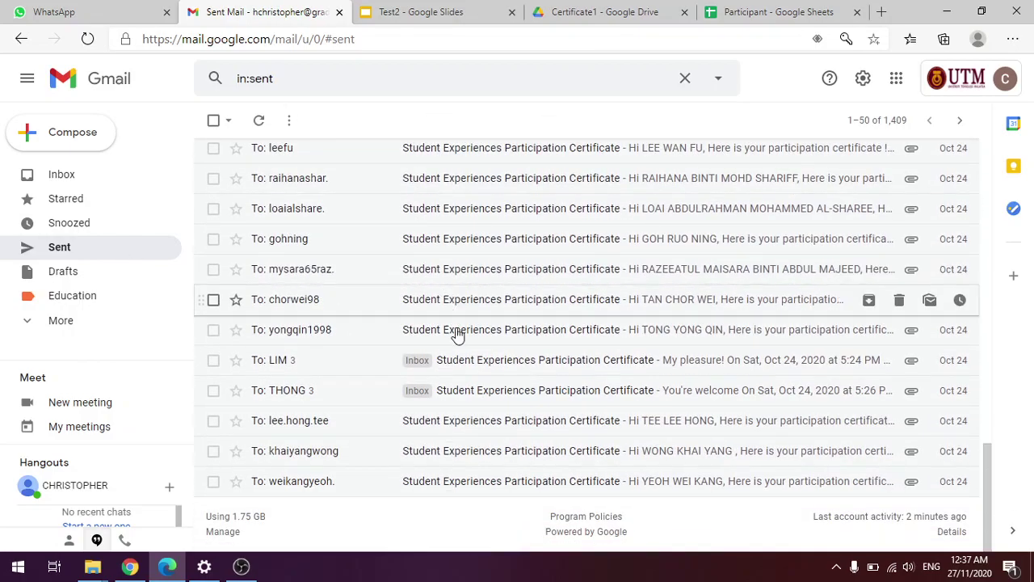
click(481, 373)
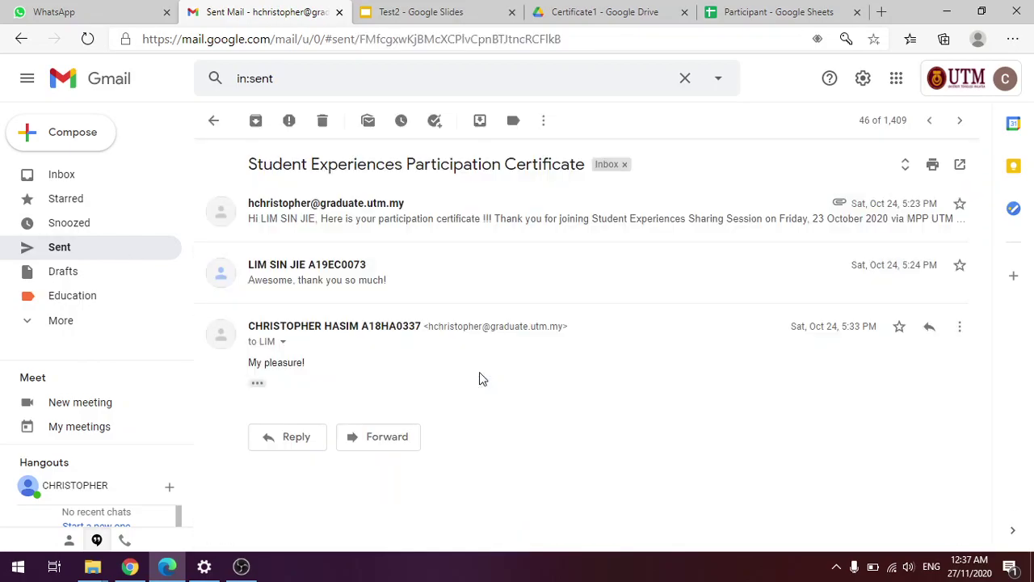
click(469, 282)
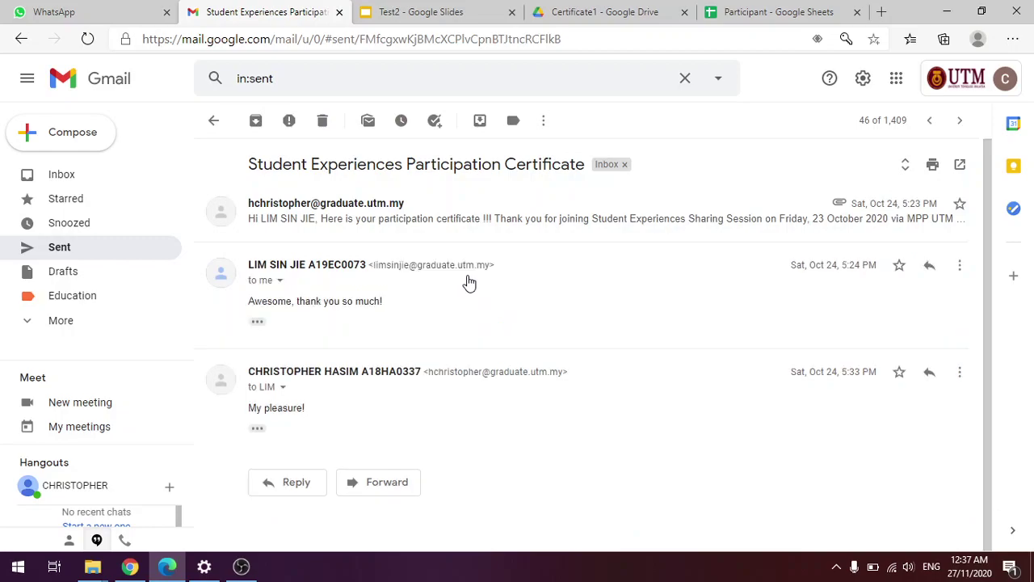
click(483, 226)
scroll(460, 270, down, 4)
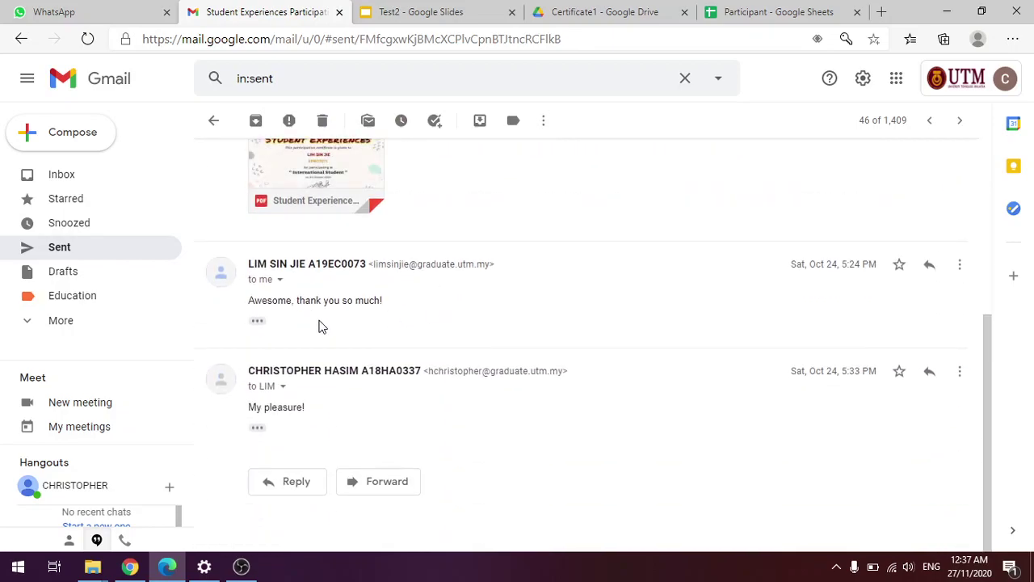
click(101, 248)
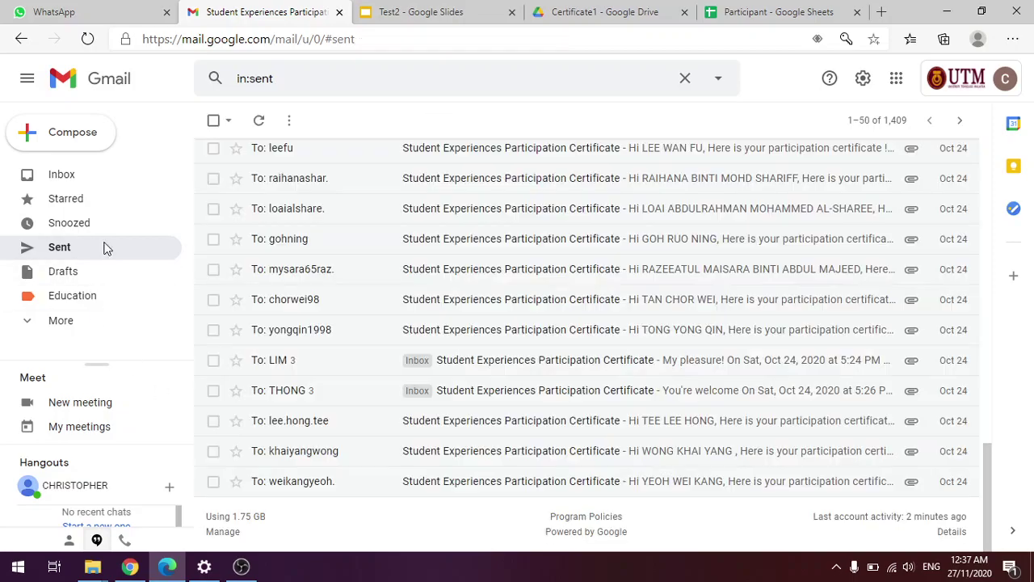
- Switch to the Participant spreadsheet, move the CT-2 sheet between FORUM and CT-5, and reopen sheet A-1
click(738, 10)
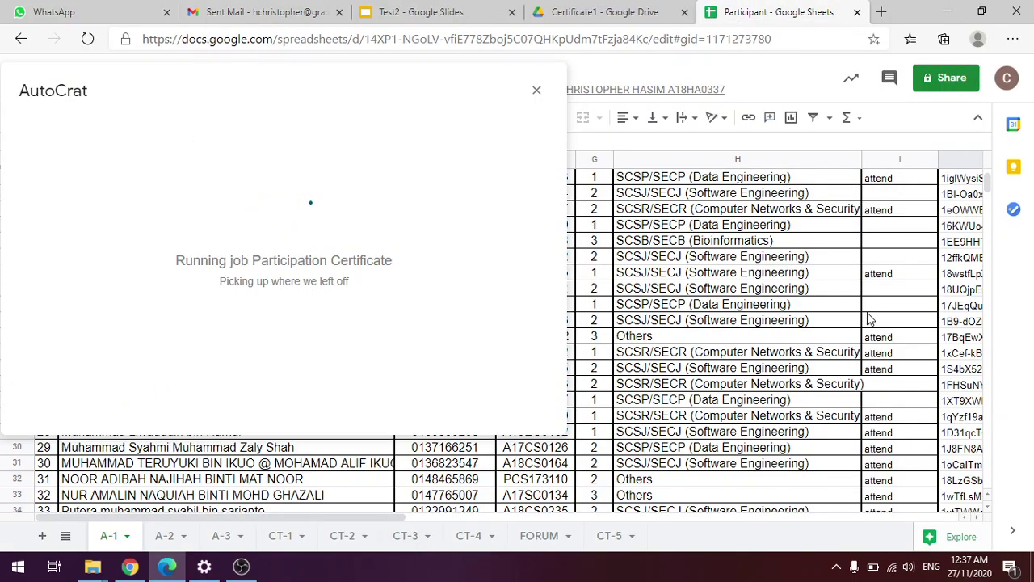
scroll(566, 485, down, 7)
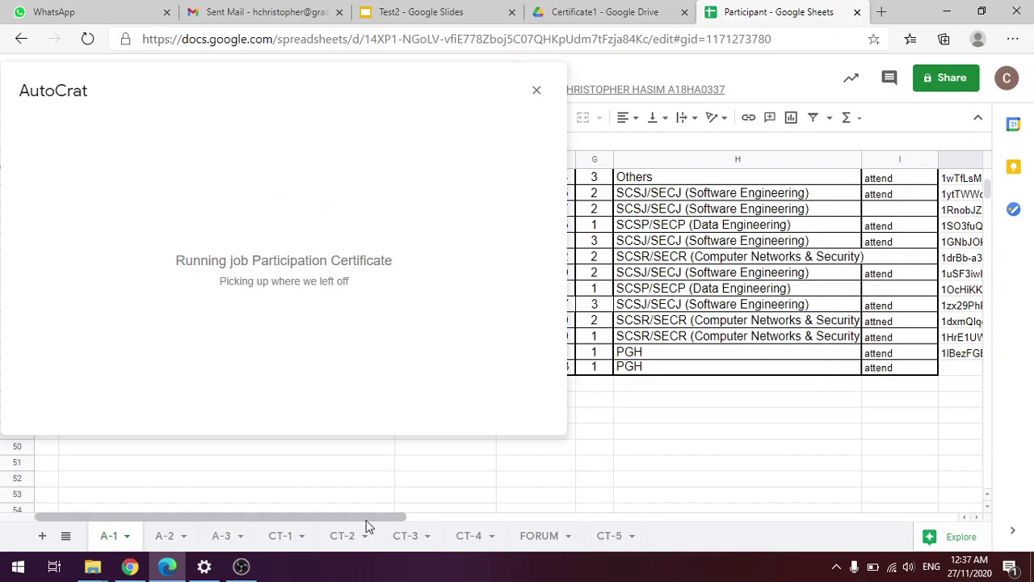
drag(342, 536, 558, 529)
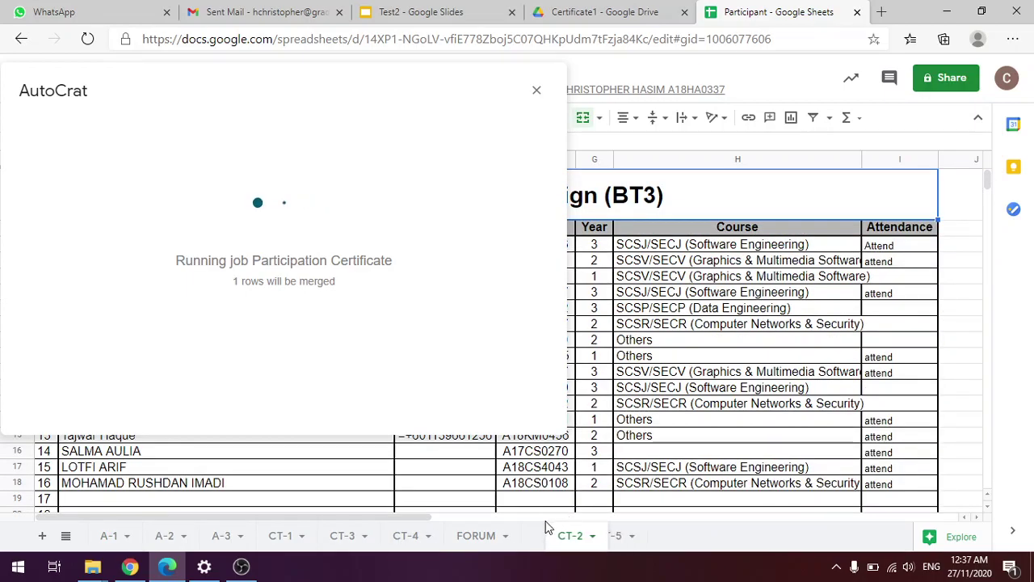
click(114, 536)
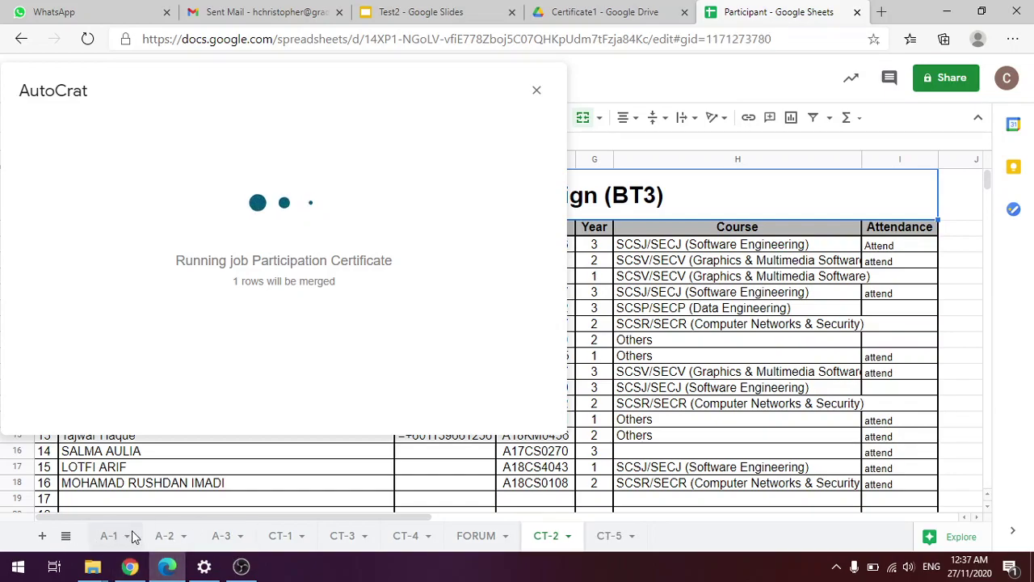
- Close AutoCrat and review the document links and merge status columns for the participants on sheet A-1
drag(154, 518, 387, 451)
click(536, 90)
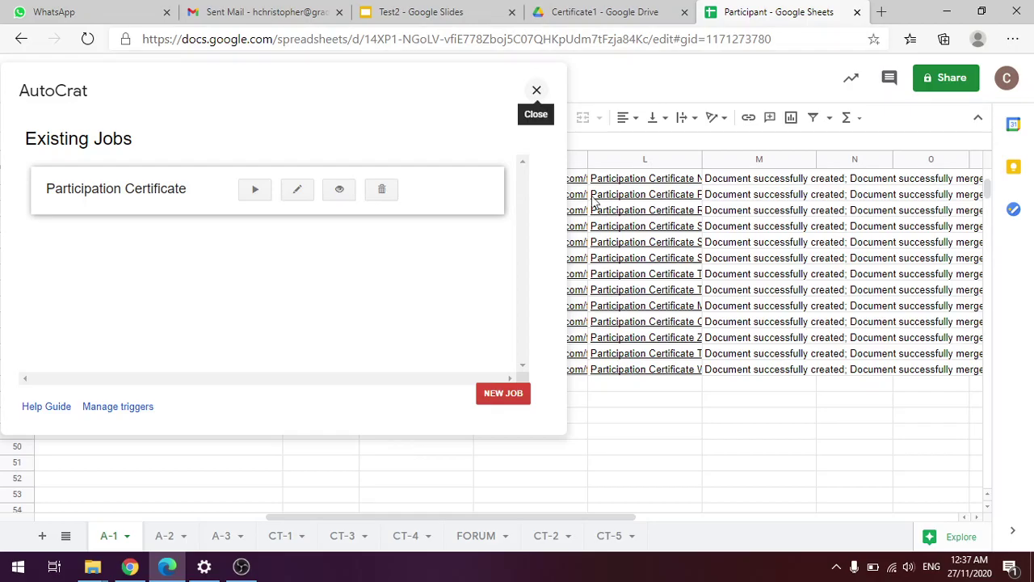
scroll(372, 392, up, 4)
scroll(376, 405, down, 4)
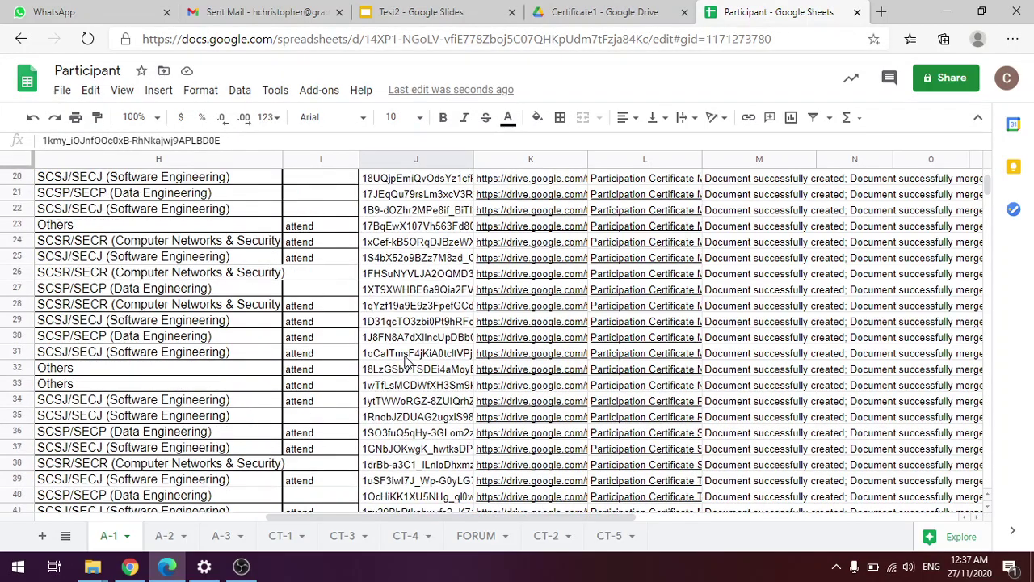
drag(380, 523, 333, 427)
- Switch to Google Drive, close the certificate preview, and look through the generated certificates in the Certificate1 folder
click(626, 6)
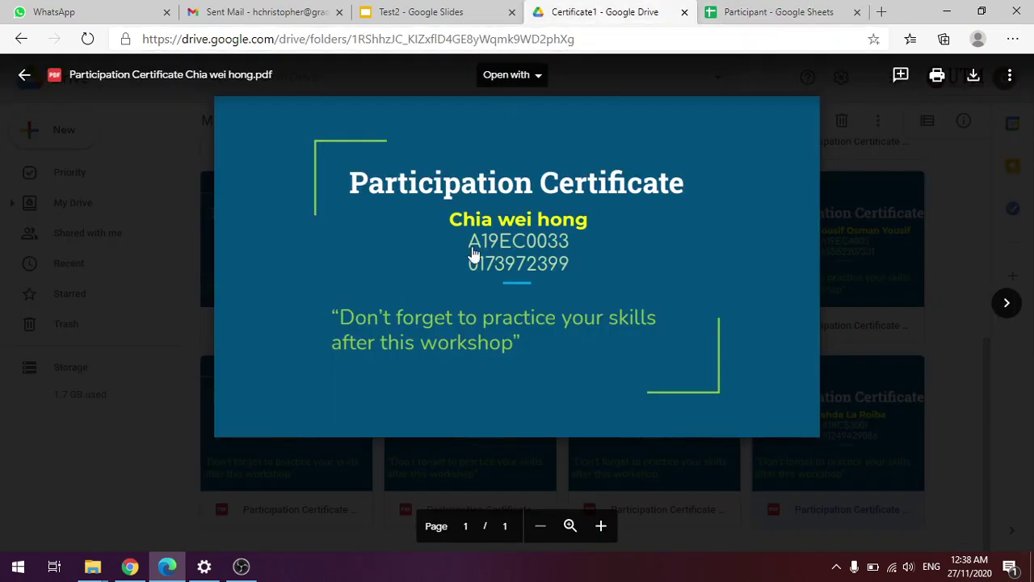
click(26, 74)
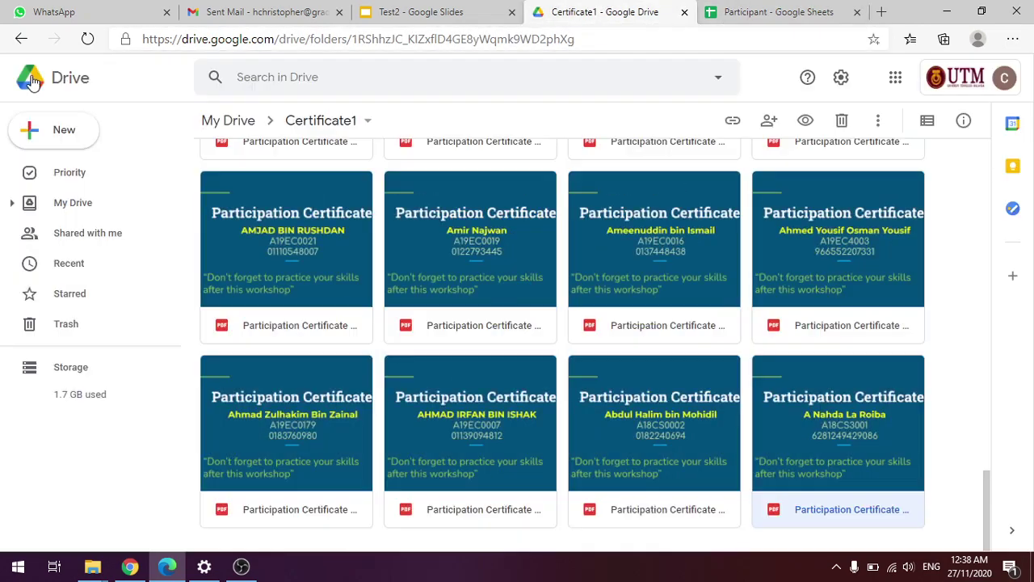
scroll(614, 404, down, 5)
scroll(602, 372, up, 5)
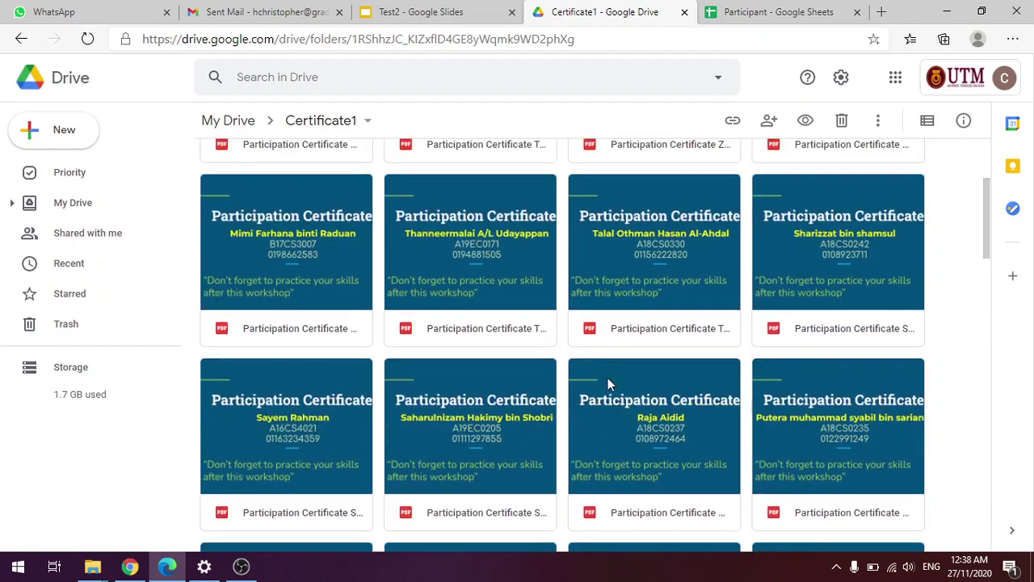
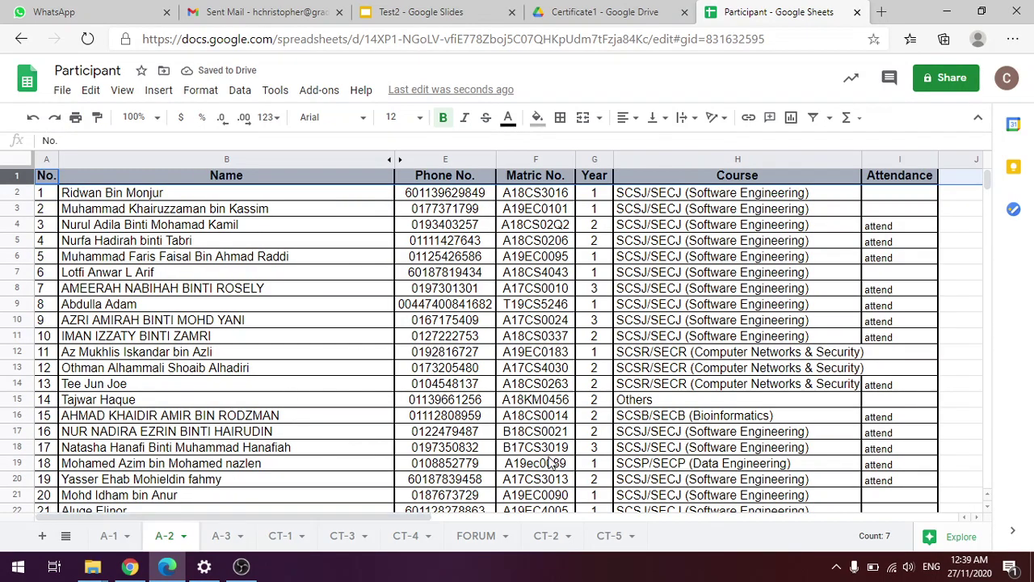
- Check the empty columns after Attendance on sheet A-2, and launch the Autocrat add-on
drag(336, 518, 527, 485)
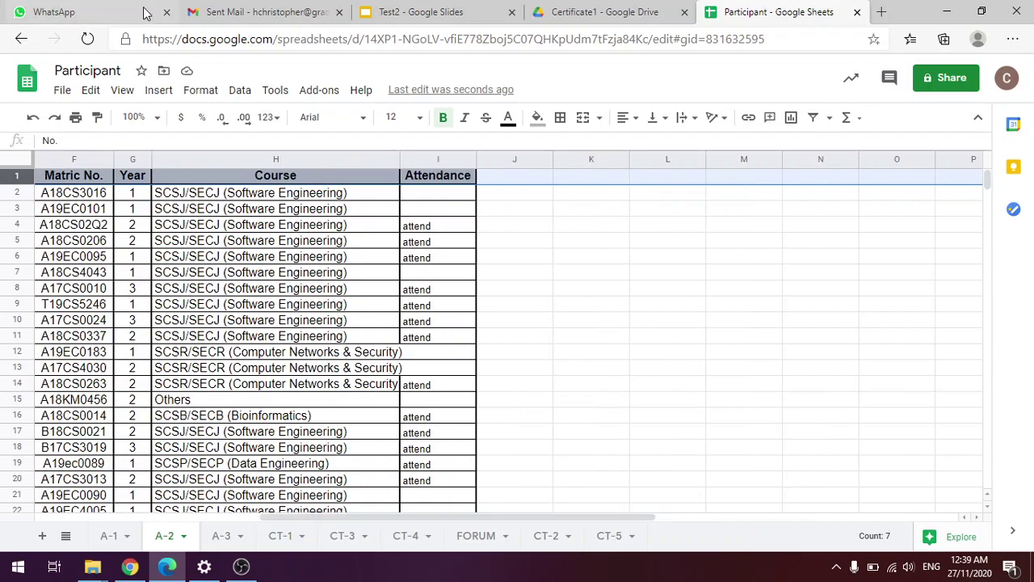
click(275, 90)
mouse_move(319, 91)
mouse_move(359, 159)
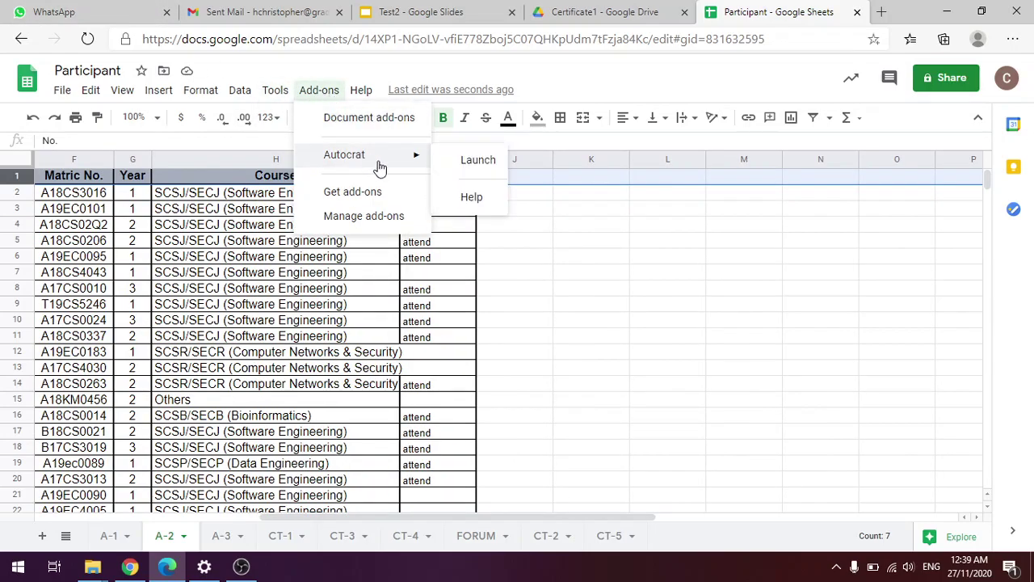
click(479, 162)
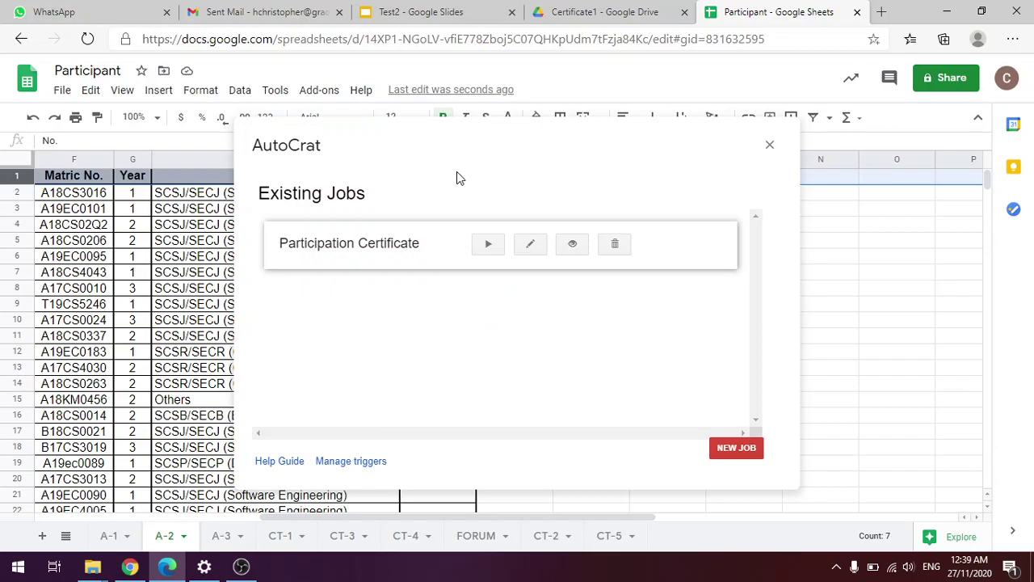
- Edit the Participation Certificate job, keeping the Test2 template and setting its merge tab to A-2
click(527, 244)
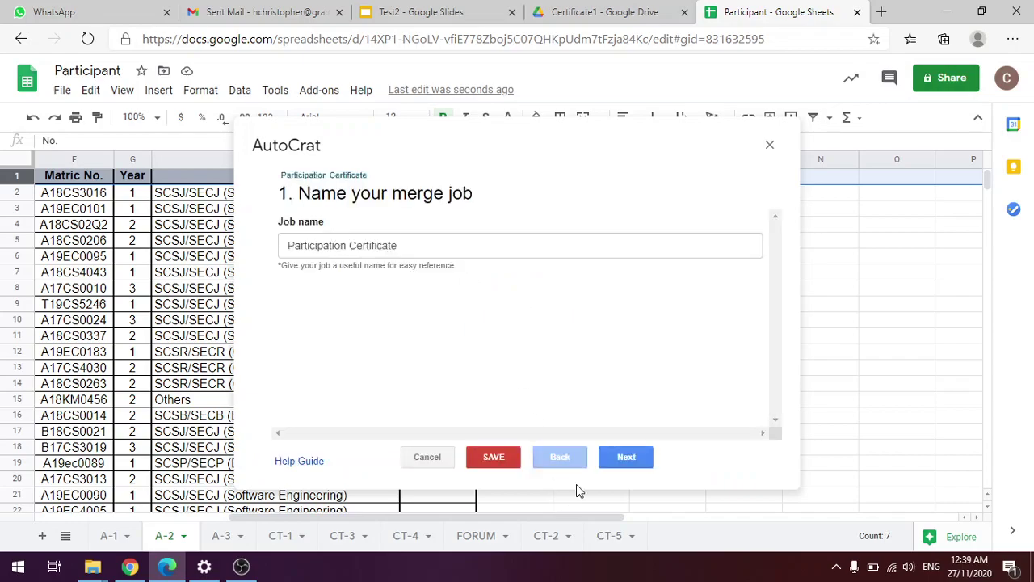
click(638, 456)
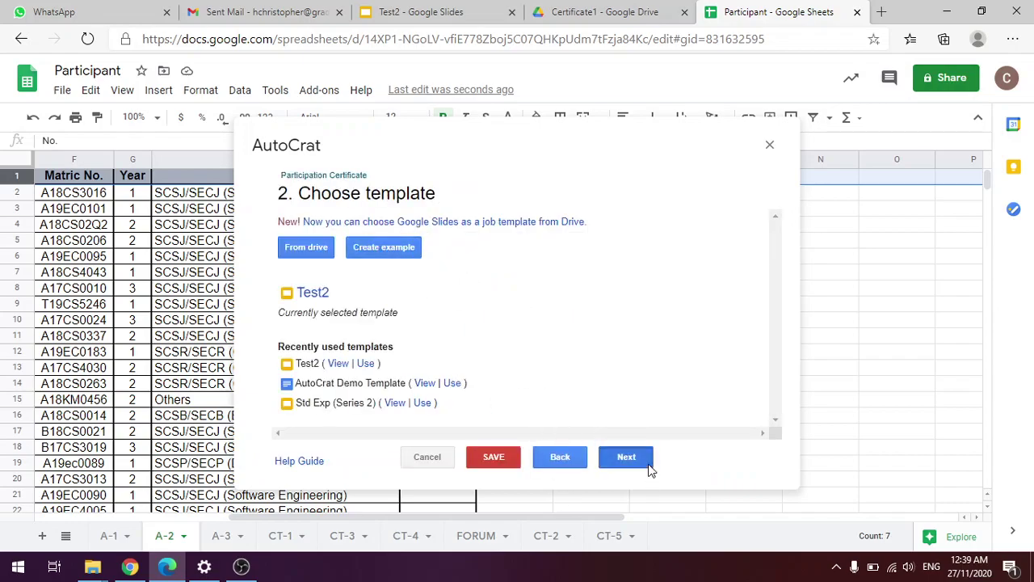
click(649, 465)
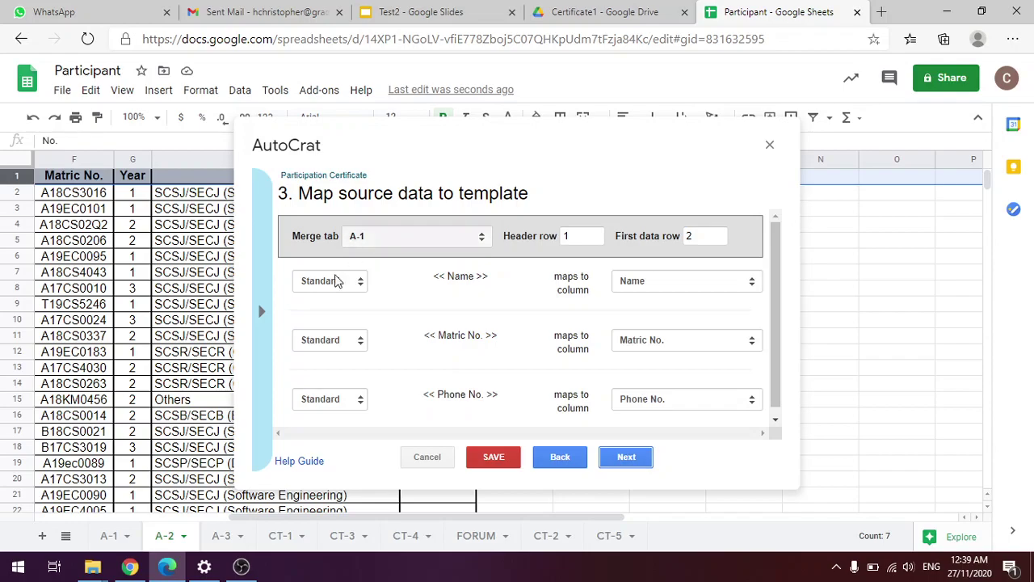
click(401, 237)
click(393, 269)
click(605, 460)
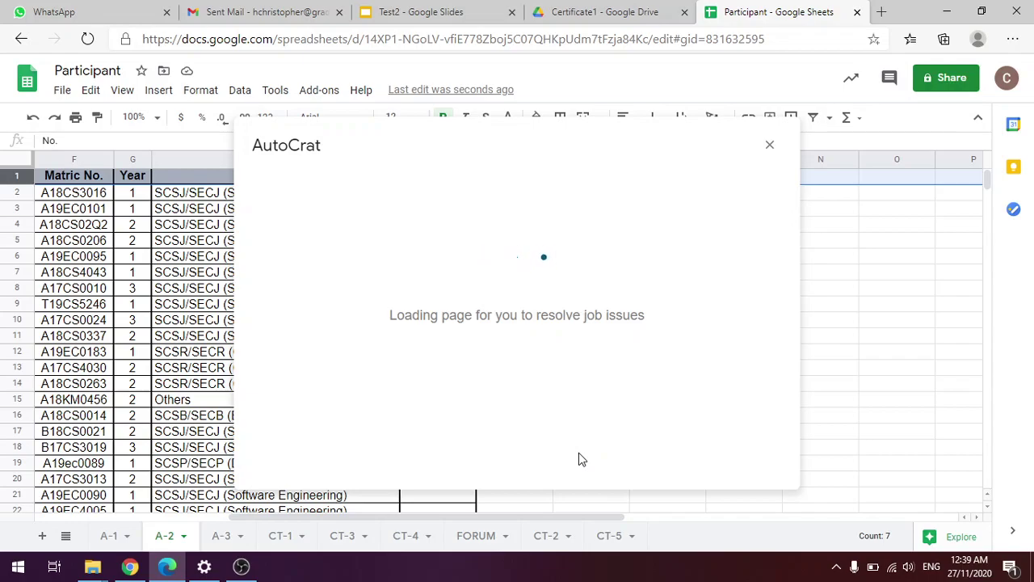
- Advance the job setup to the stage for choosing destination folders
click(626, 457)
click(626, 457)
click(626, 457)
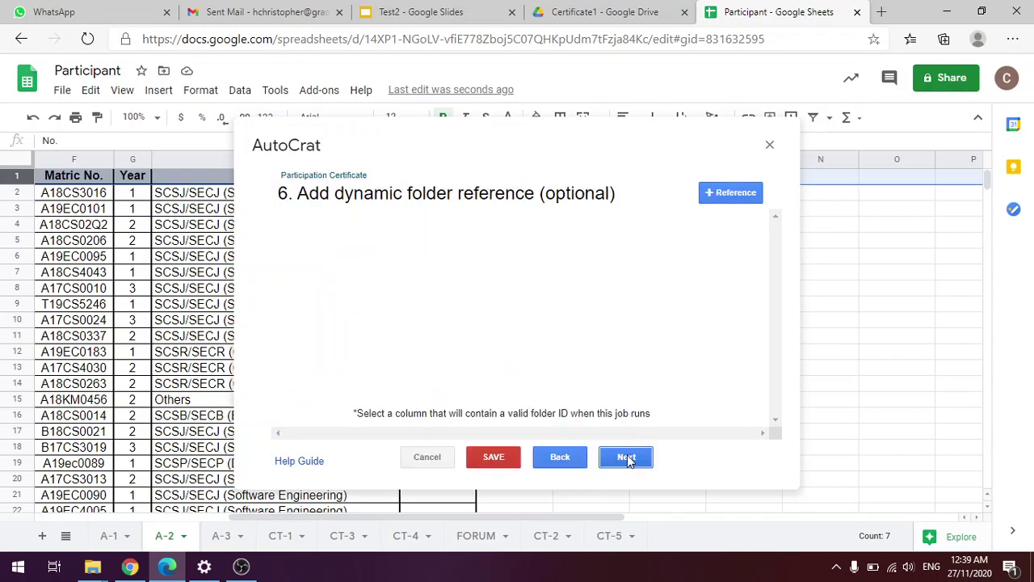
click(561, 457)
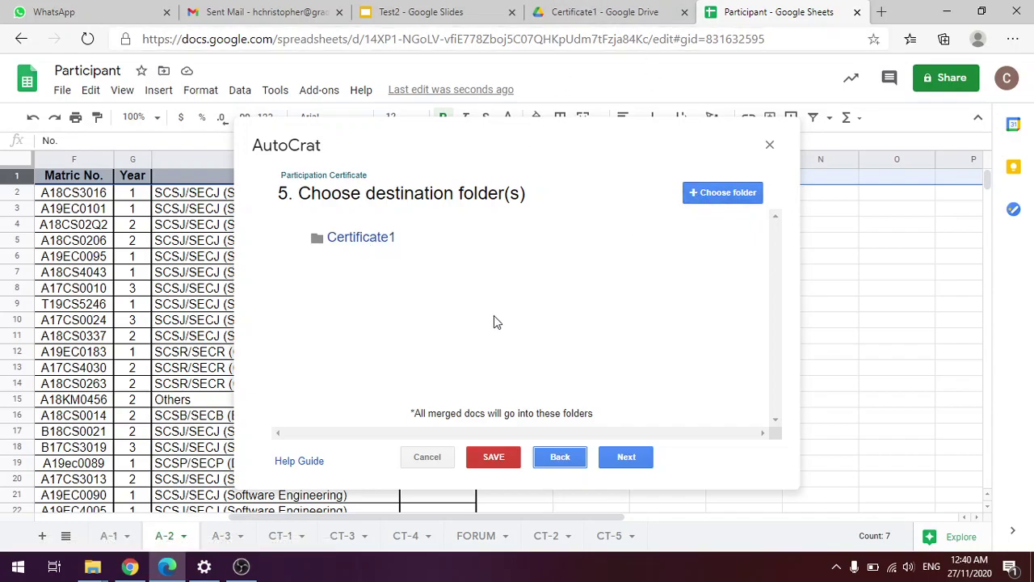
click(737, 193)
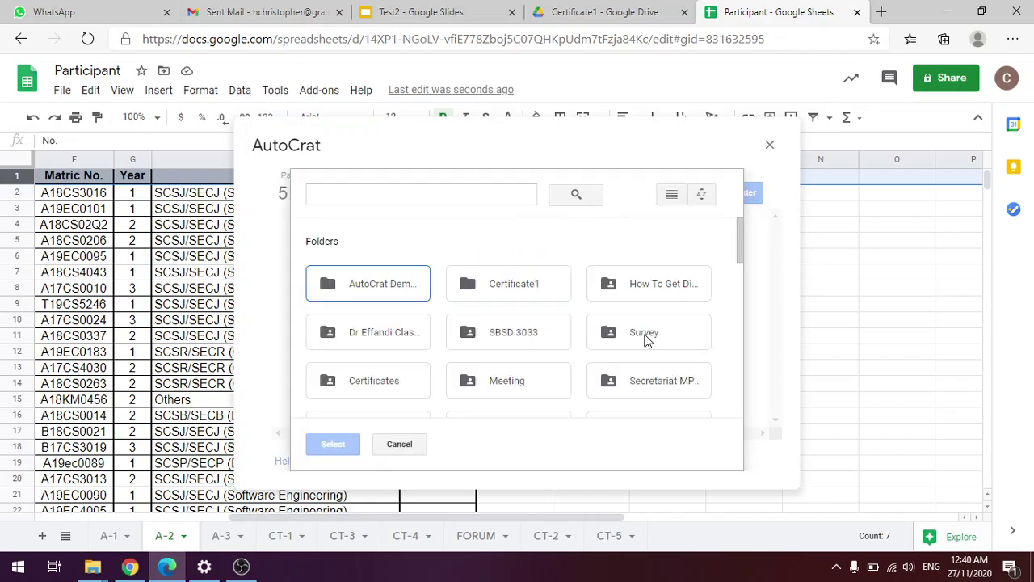
click(669, 199)
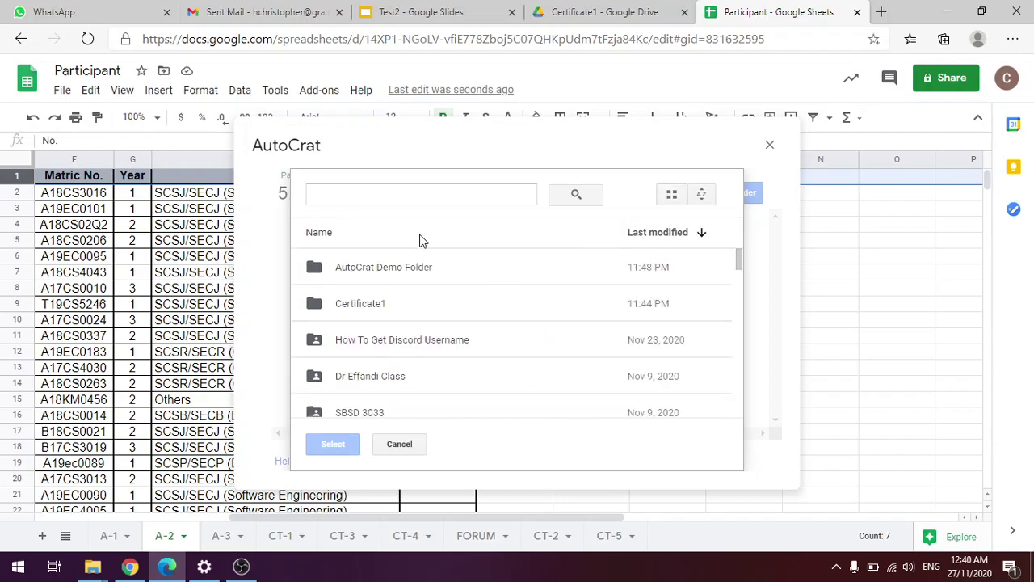
right_click(521, 234)
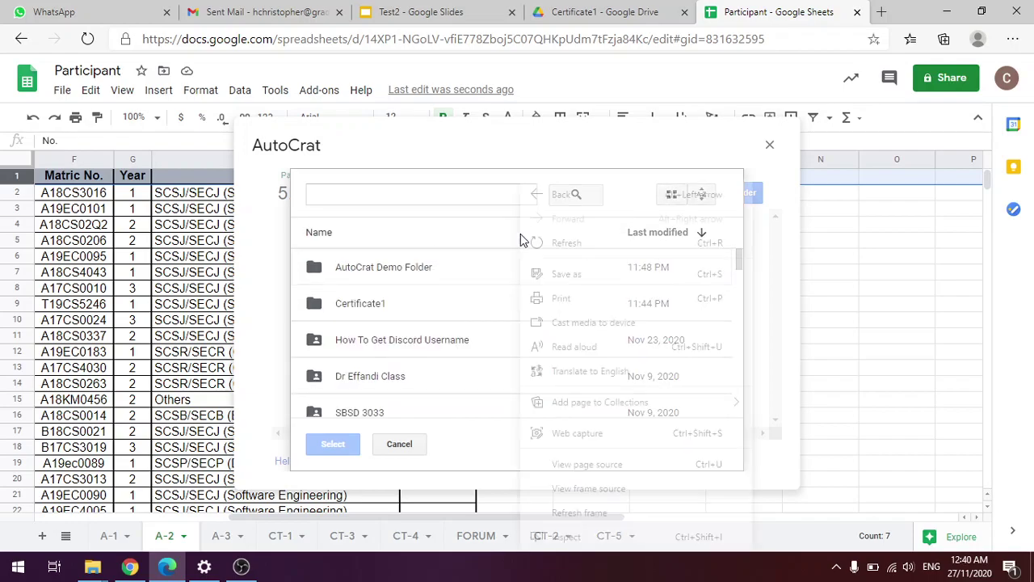
click(402, 317)
click(411, 316)
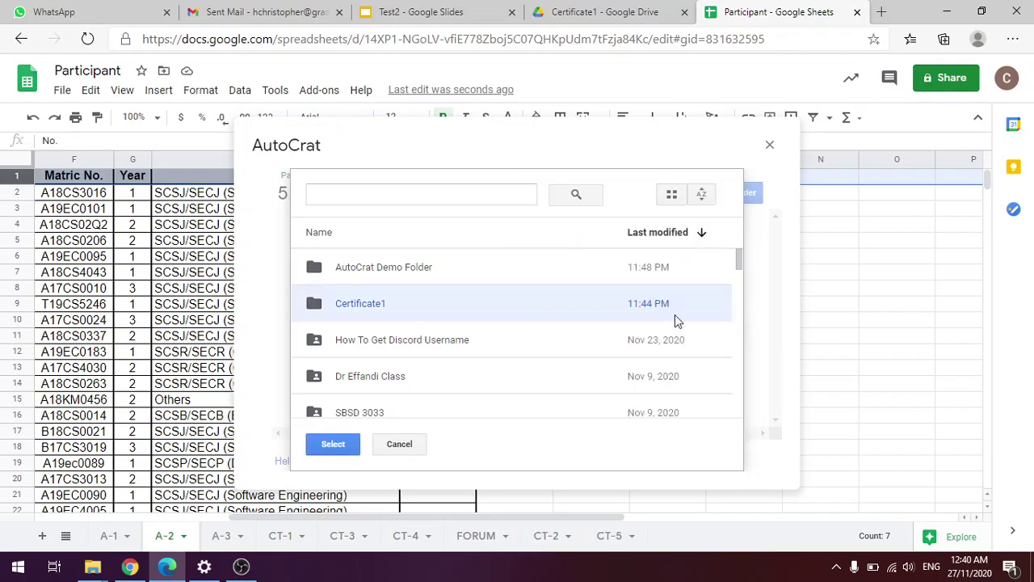
click(402, 446)
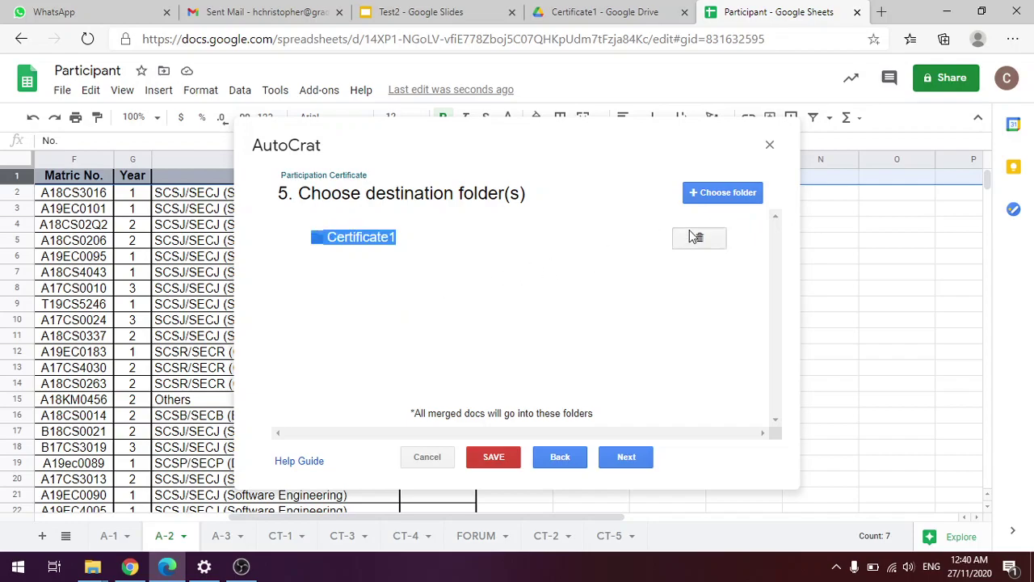
- Remove the Certificate1 folder from the job's destination folders
click(695, 236)
click(732, 297)
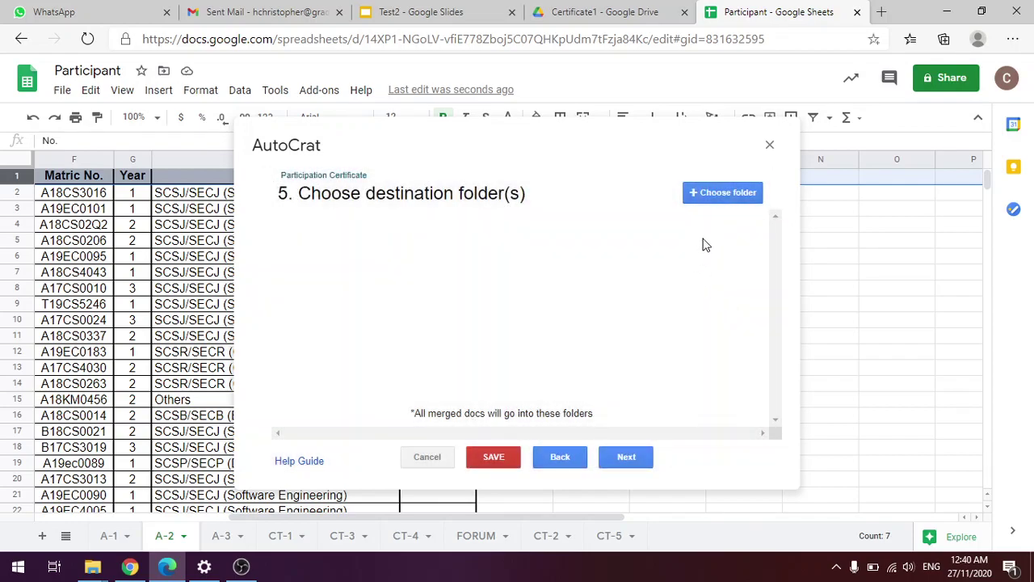
- Browse the available Drive folders in list and grid view for another destination, and close the folder picker without choosing one
click(704, 194)
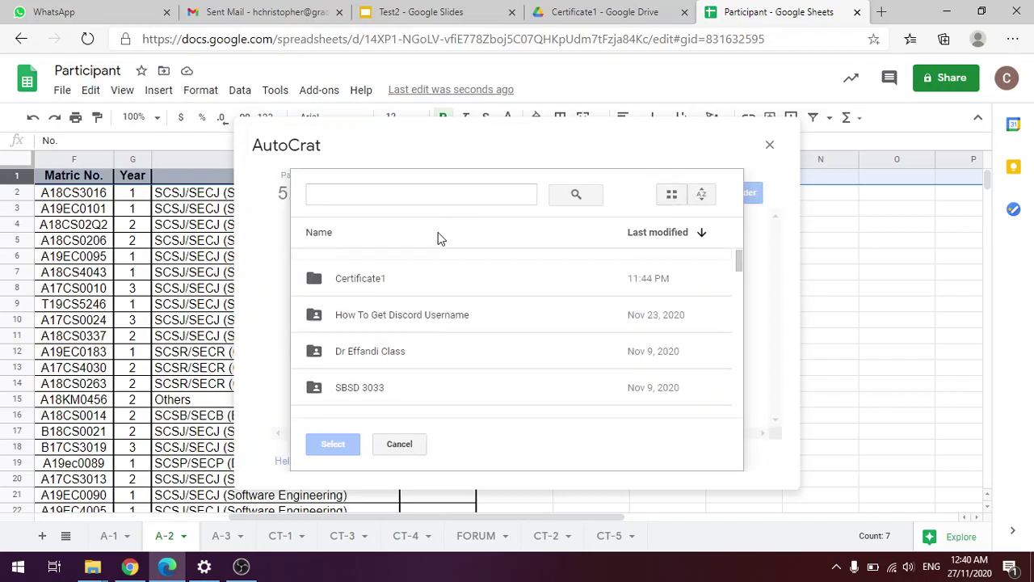
scroll(605, 295, down, 3)
scroll(573, 316, down, 10)
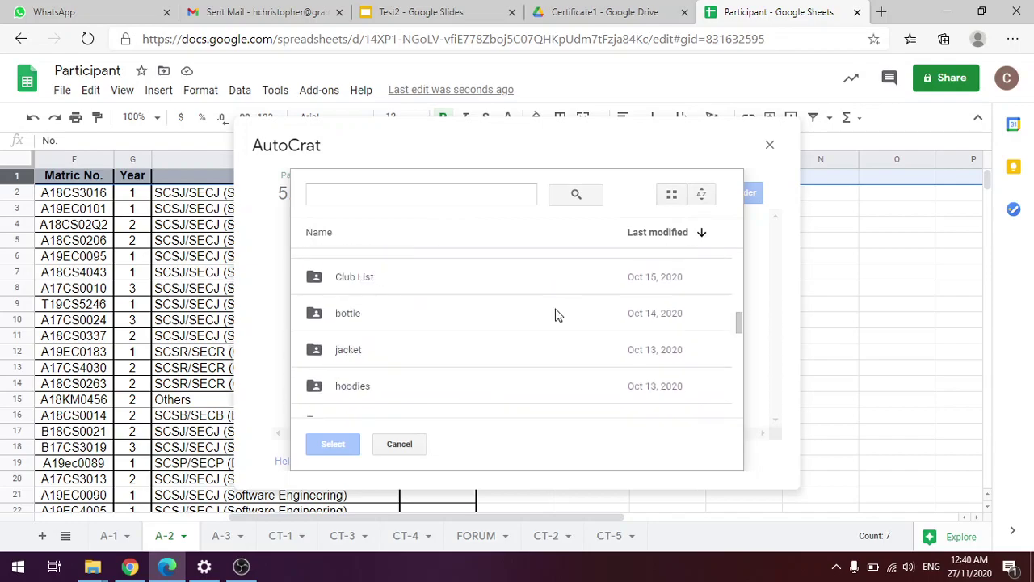
right_click(531, 311)
click(488, 318)
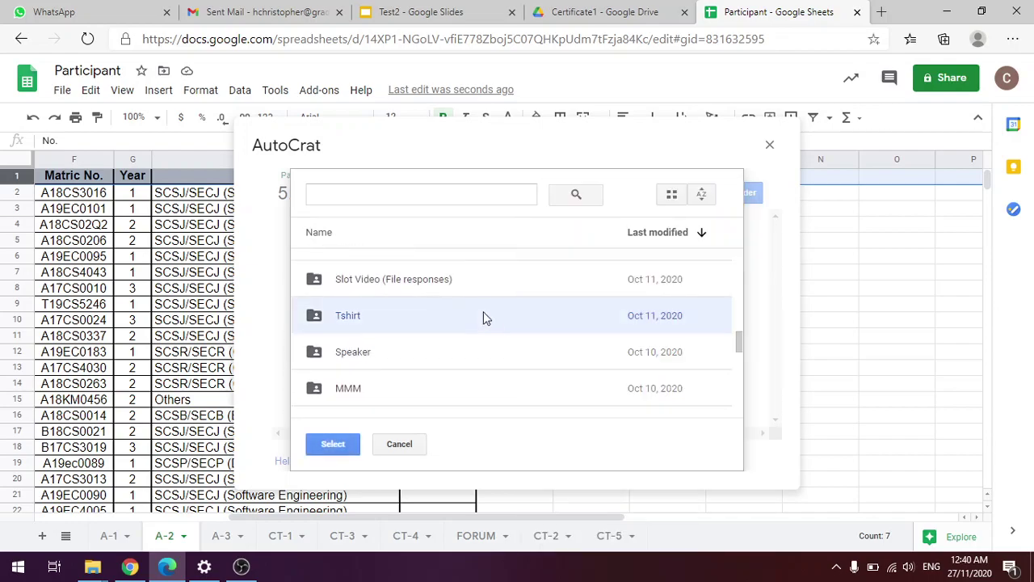
scroll(632, 263, up, 12)
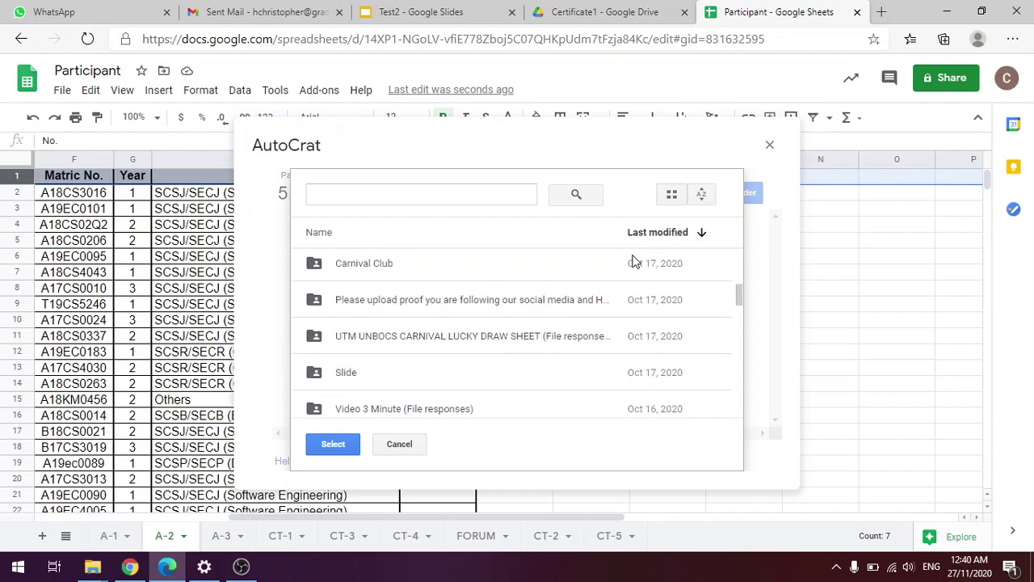
click(703, 197)
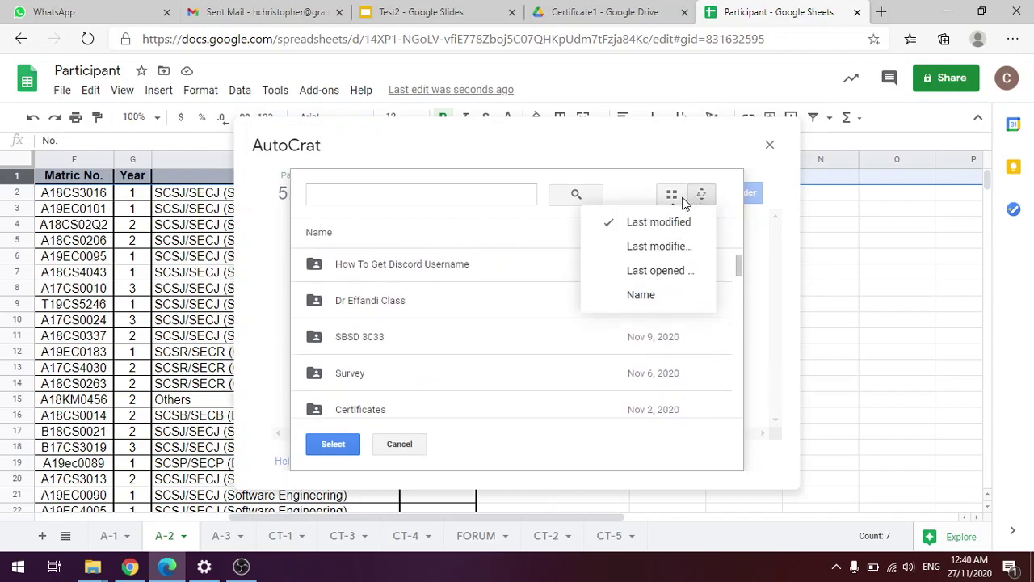
click(673, 196)
click(682, 203)
click(681, 202)
scroll(639, 321, down, 4)
scroll(632, 357, down, 10)
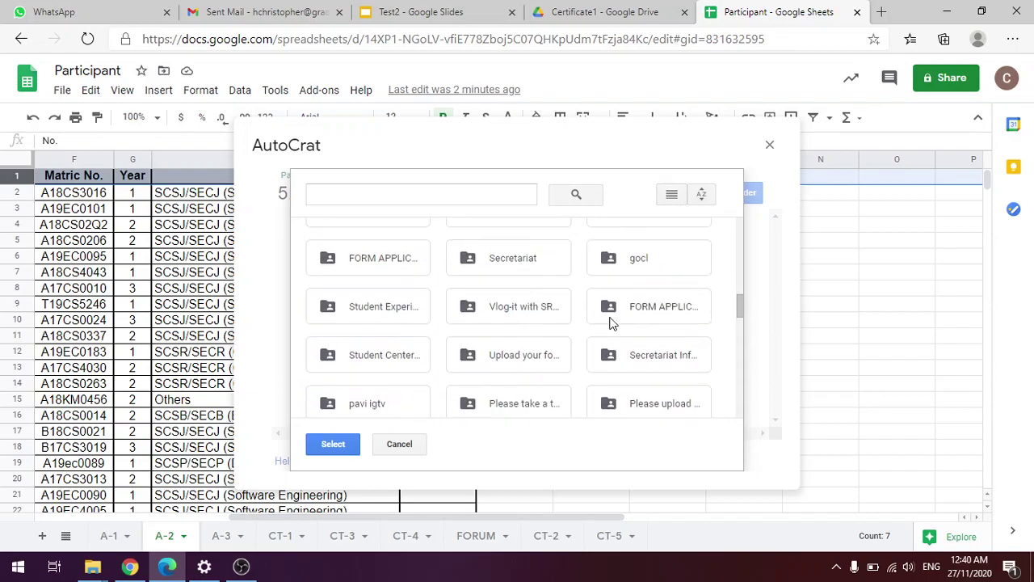
scroll(619, 271, up, 4)
scroll(616, 263, up, 10)
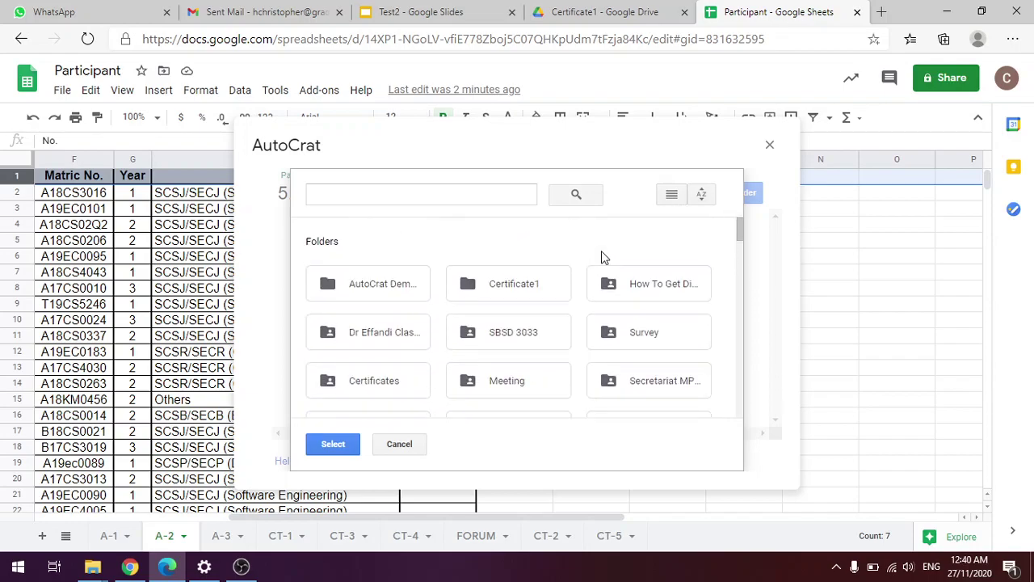
scroll(611, 246, down, 5)
right_click(611, 247)
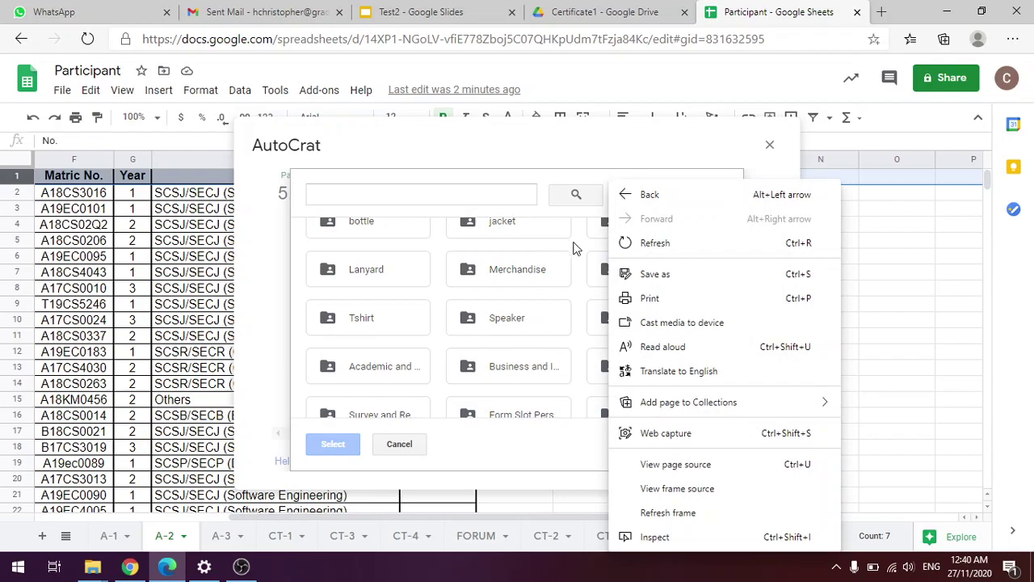
click(577, 247)
scroll(666, 222, up, 1)
click(388, 449)
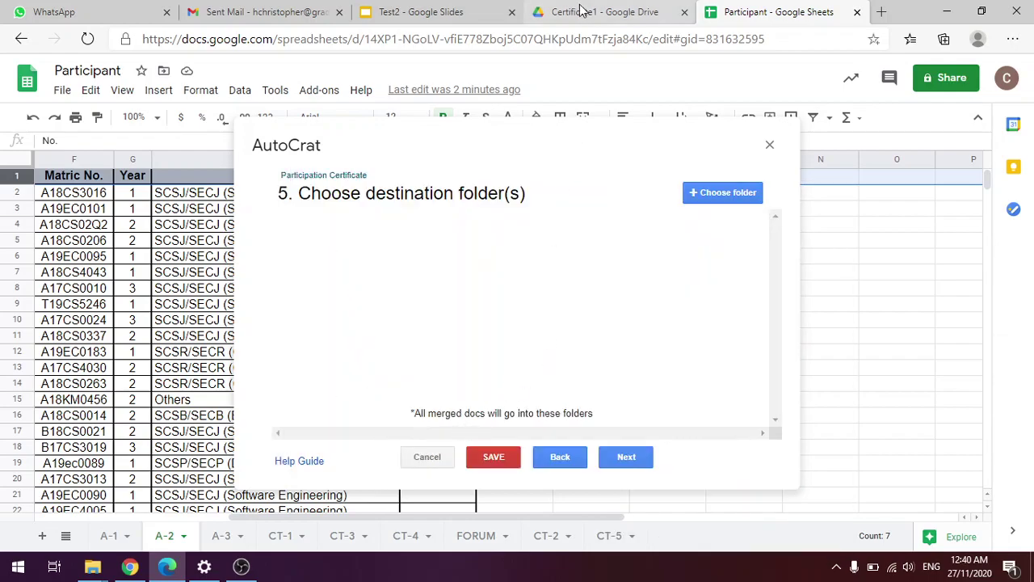
- Set Certificate1 as the destination folder, and advance past the dynamic folder reference stage without adding one
click(695, 192)
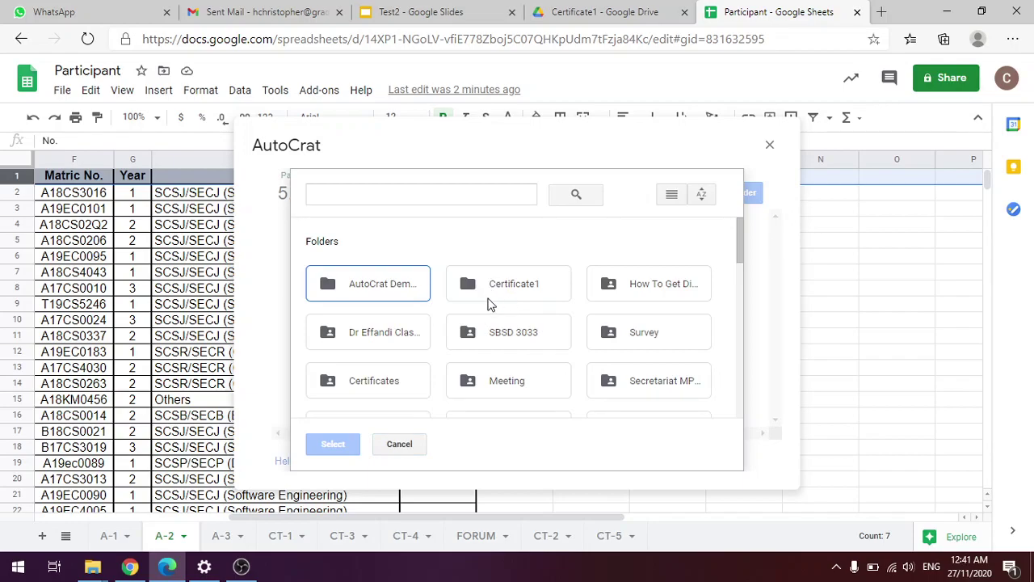
click(491, 292)
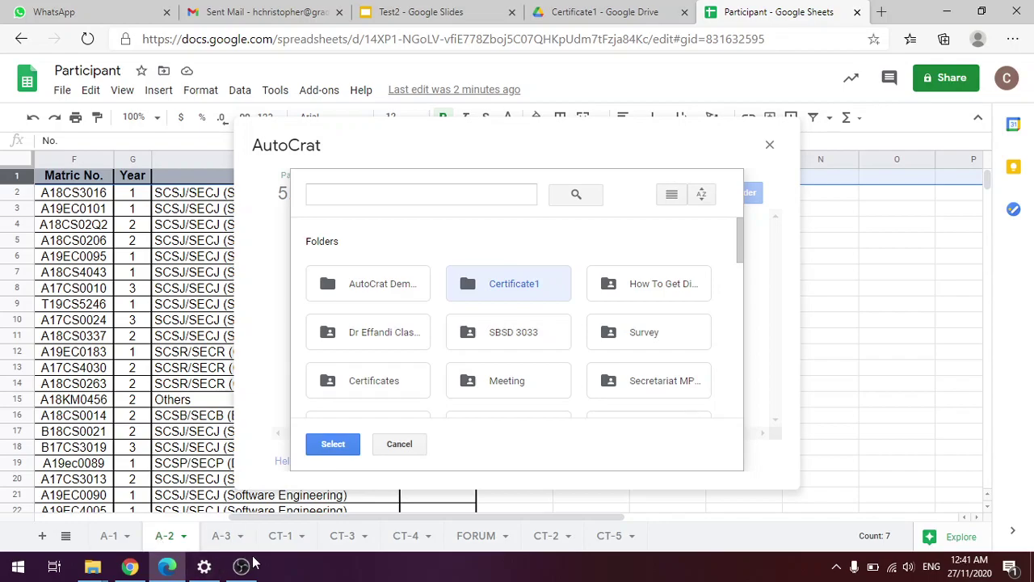
mouse_move(252, 563)
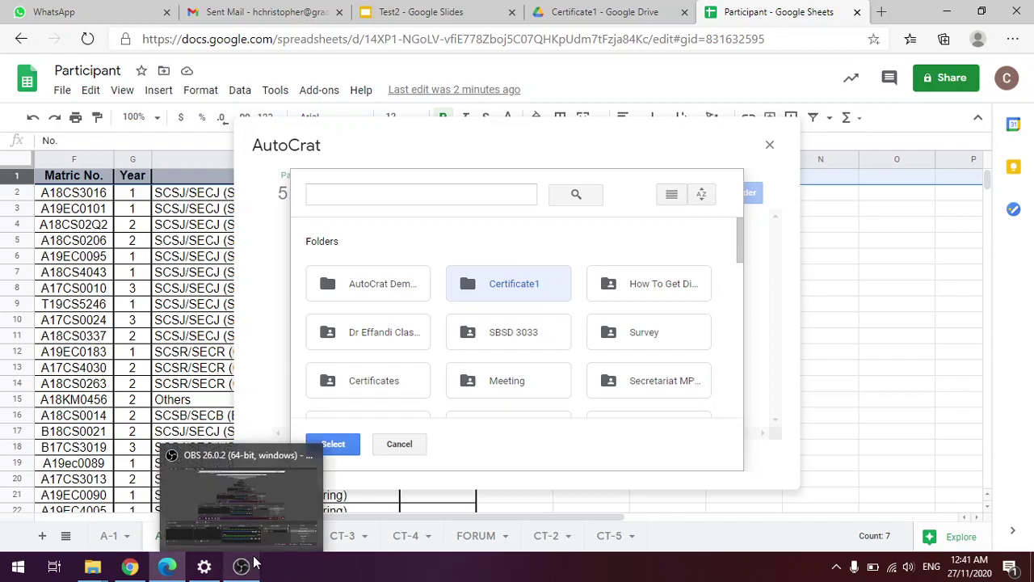
click(340, 444)
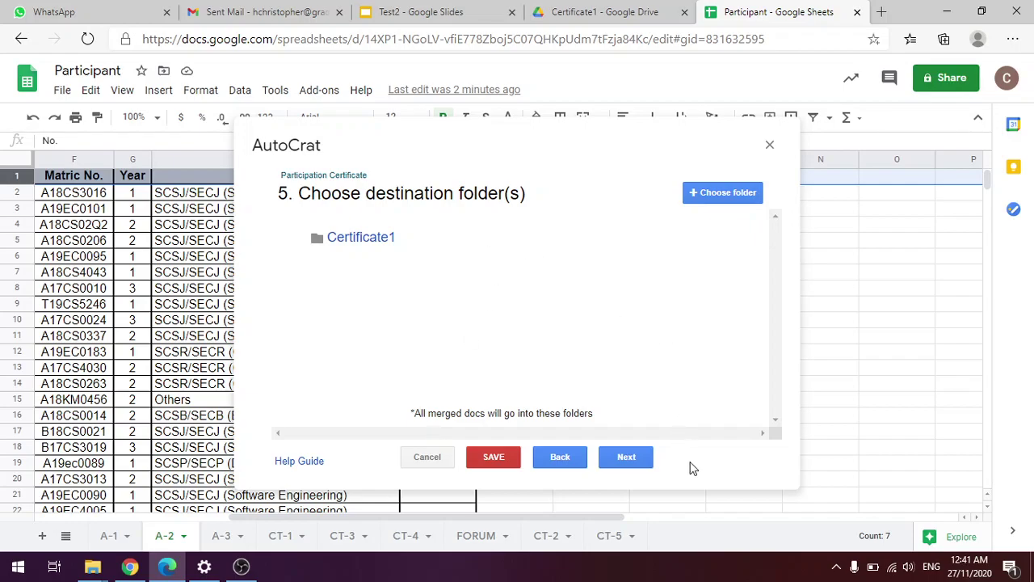
click(635, 459)
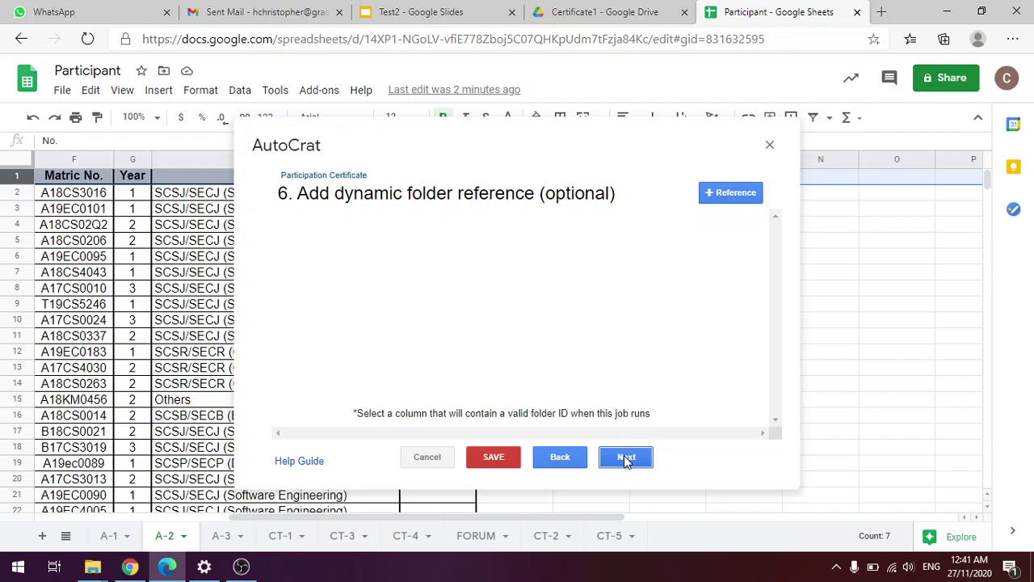
click(624, 456)
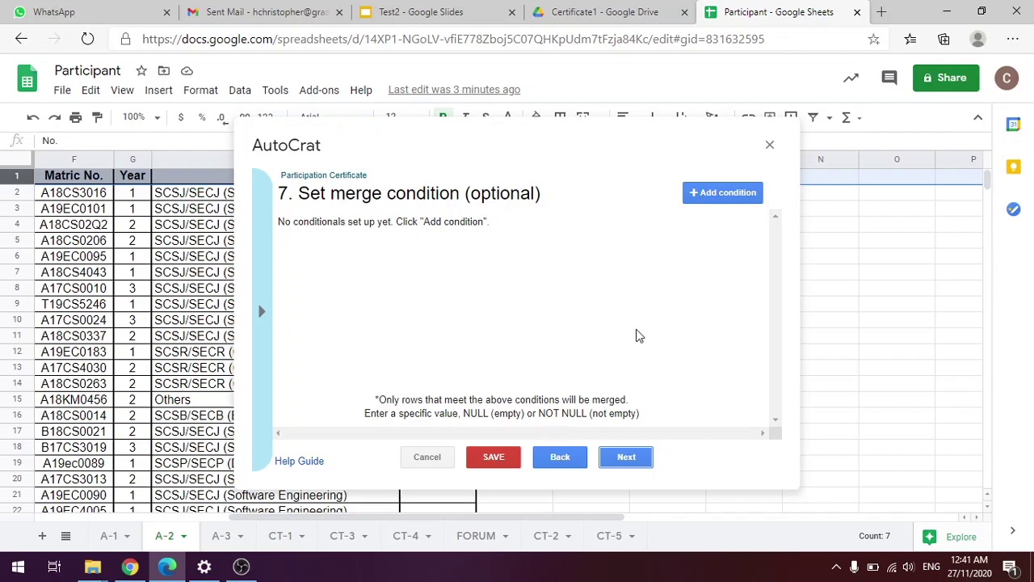
- Add a merge condition requiring the Attendance column to equal NOT NULL, and continue to the sharing stage
click(716, 198)
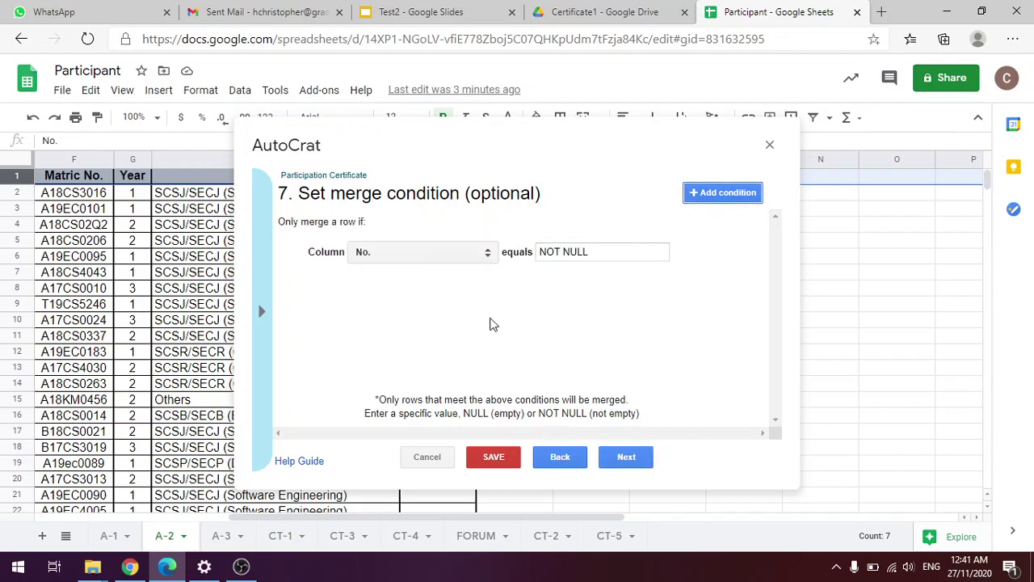
click(455, 252)
click(429, 364)
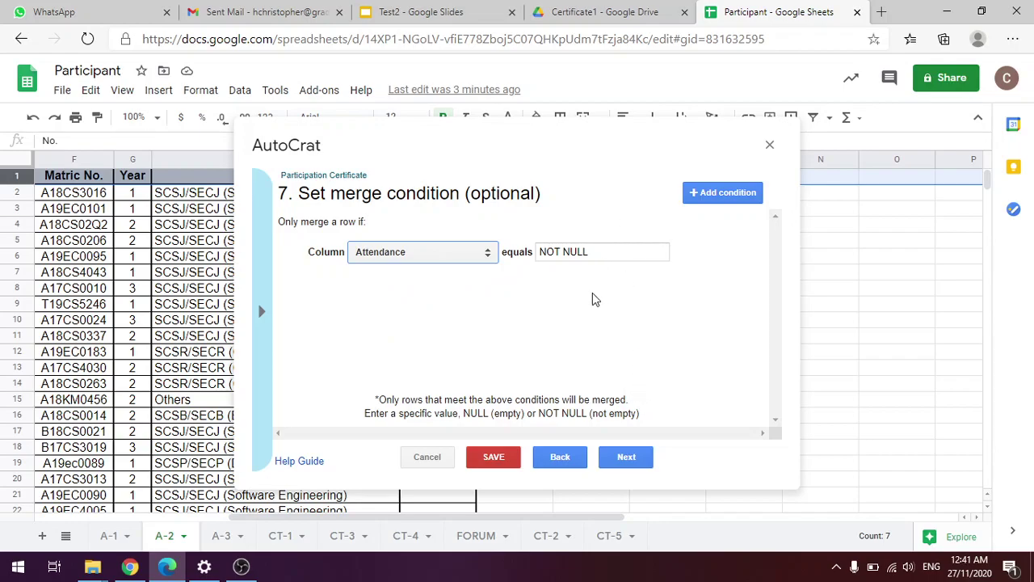
click(603, 249)
key(ctrl+a)
key(BackSpace)
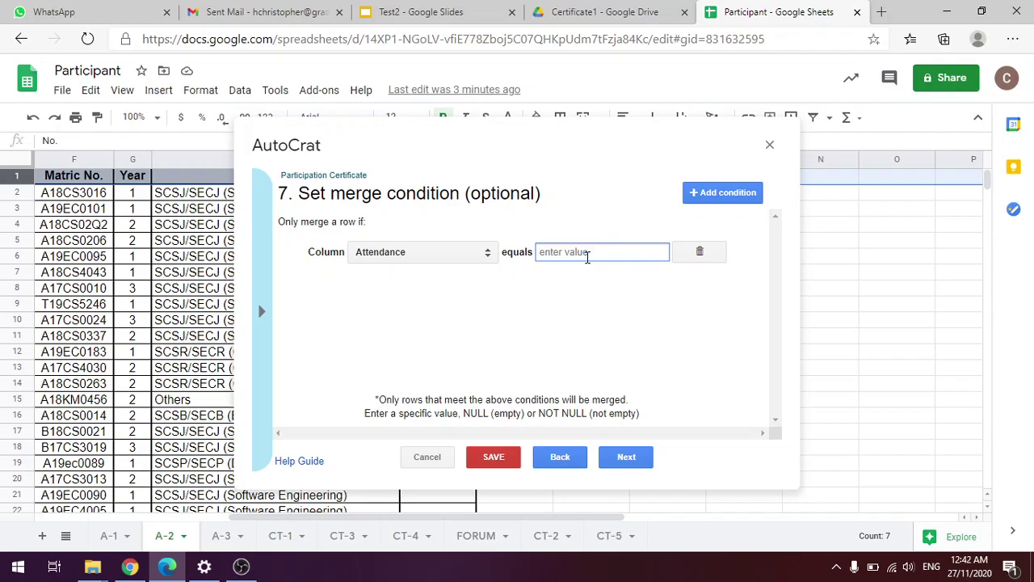
text(n)
key(BackSpace)
text(NOT NULL)
click(567, 322)
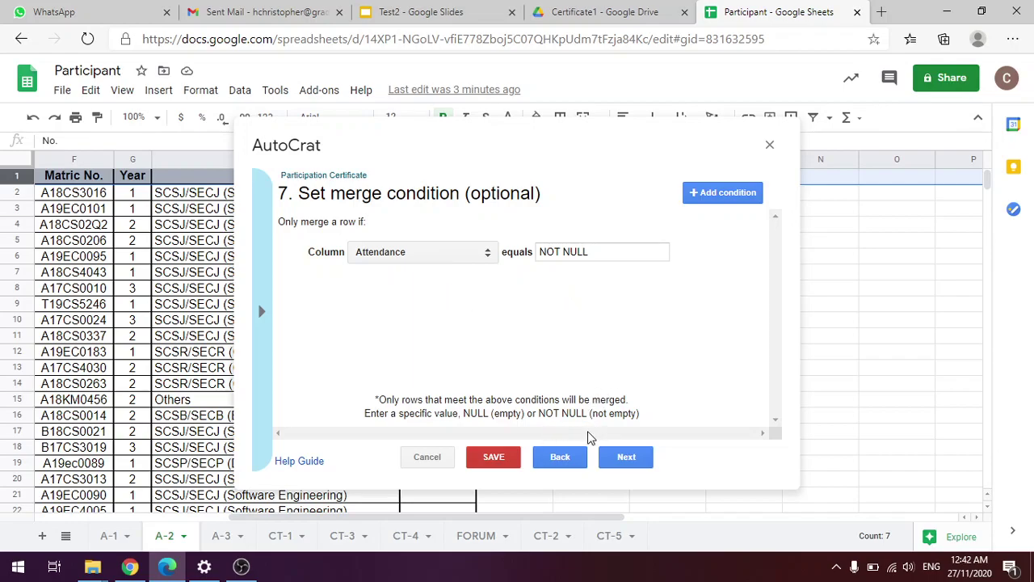
click(623, 456)
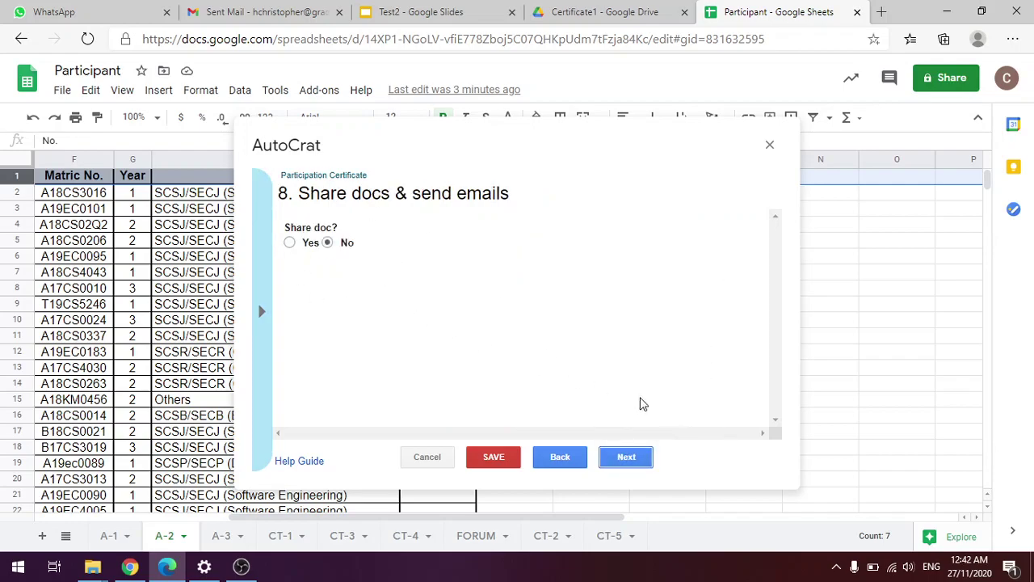
- Turn on document sharing and look through the file format, re-share, no-reply and email fields
click(291, 243)
scroll(339, 259, down, 2)
scroll(345, 291, down, 2)
scroll(344, 307, up, 2)
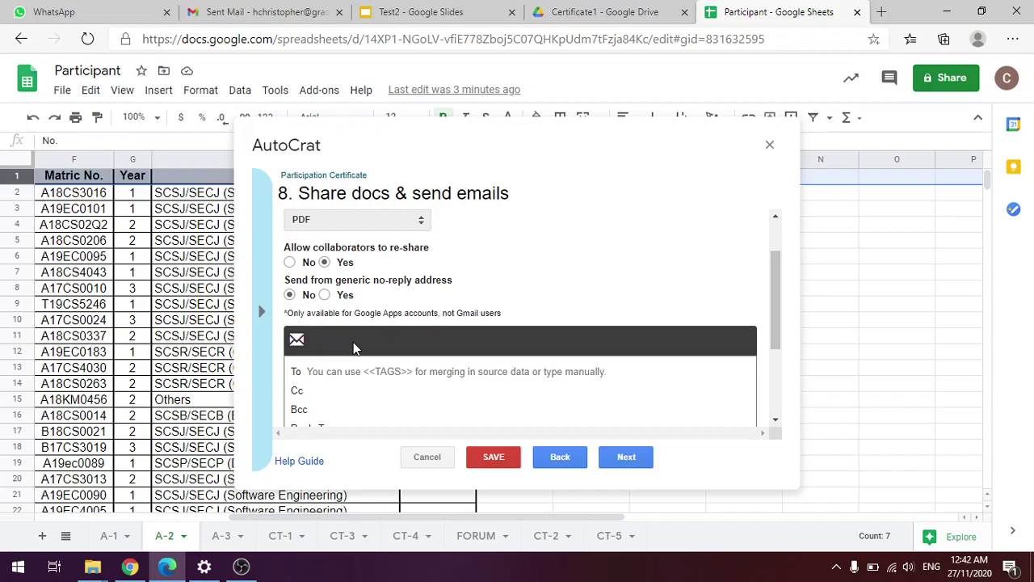
scroll(376, 299, down, 1)
scroll(365, 279, down, 1)
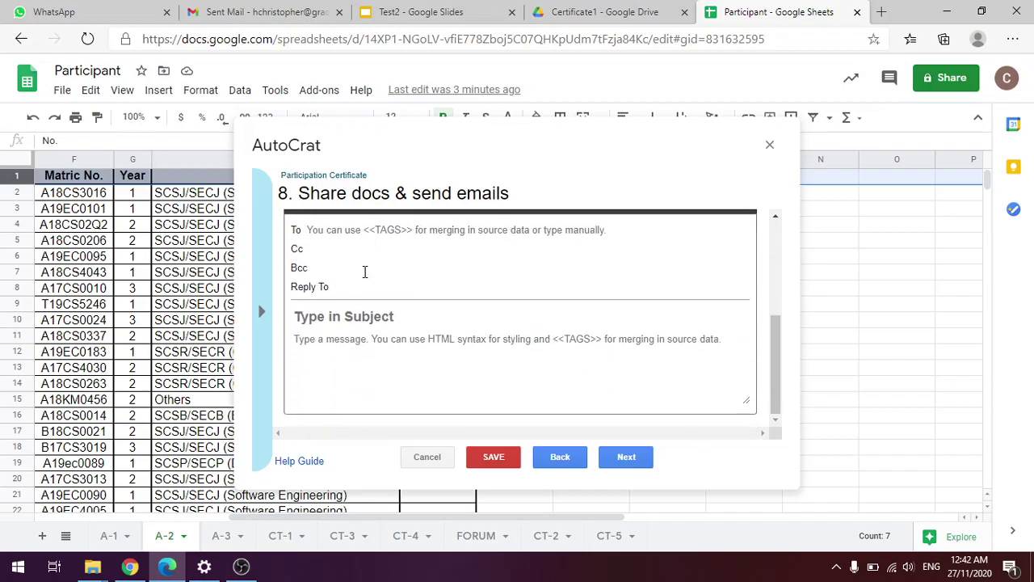
scroll(376, 327, up, 2)
- Copy the <<E-mail>> merge tag for the email recipient, and set document sharing back to No
click(309, 298)
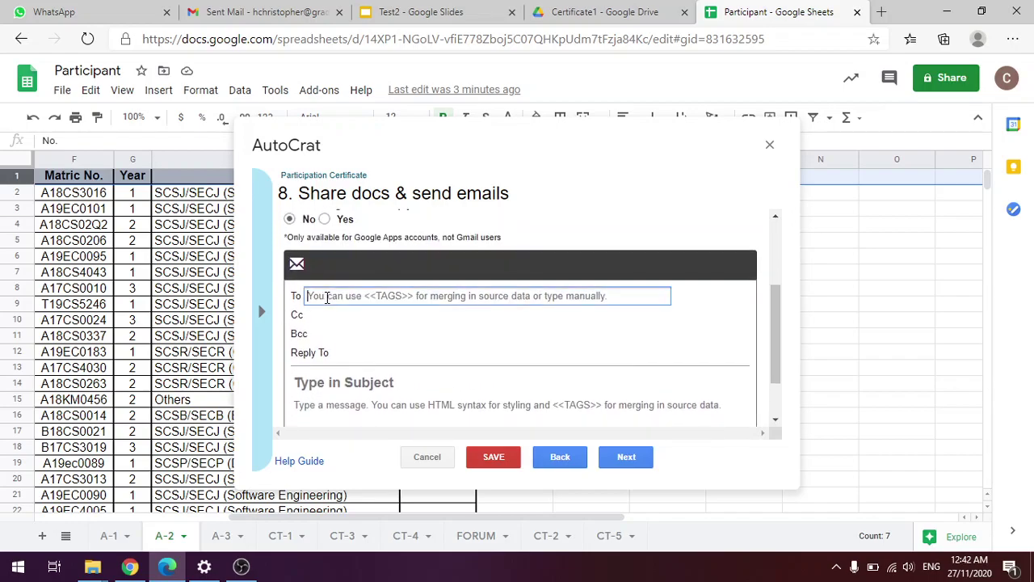
click(263, 297)
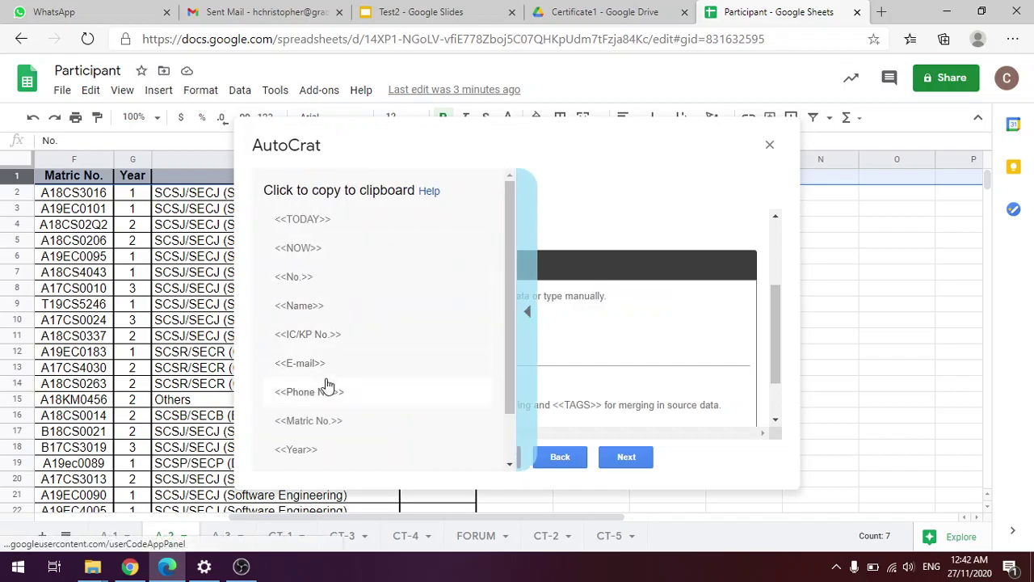
click(327, 364)
click(399, 298)
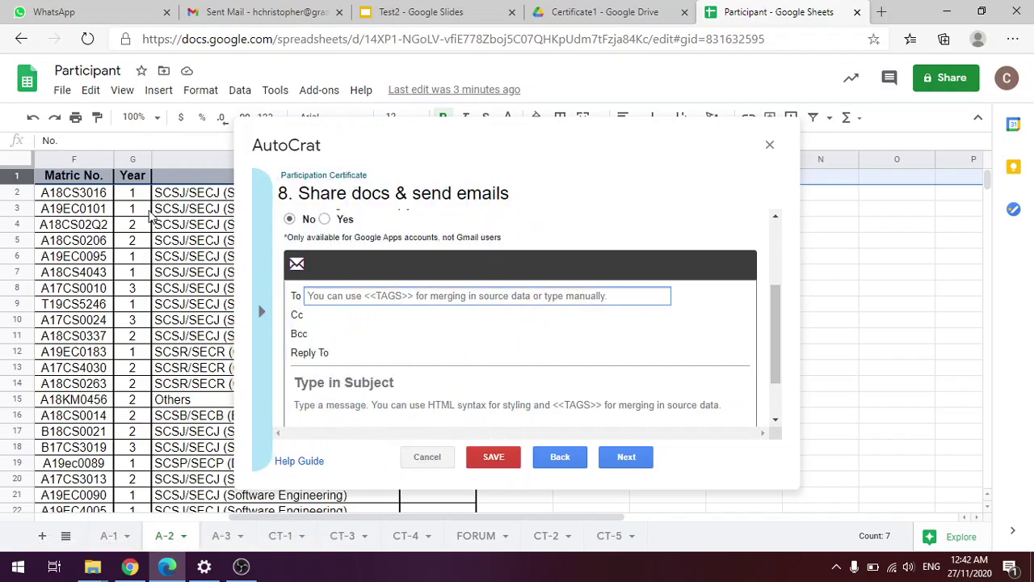
scroll(334, 352, down, 2)
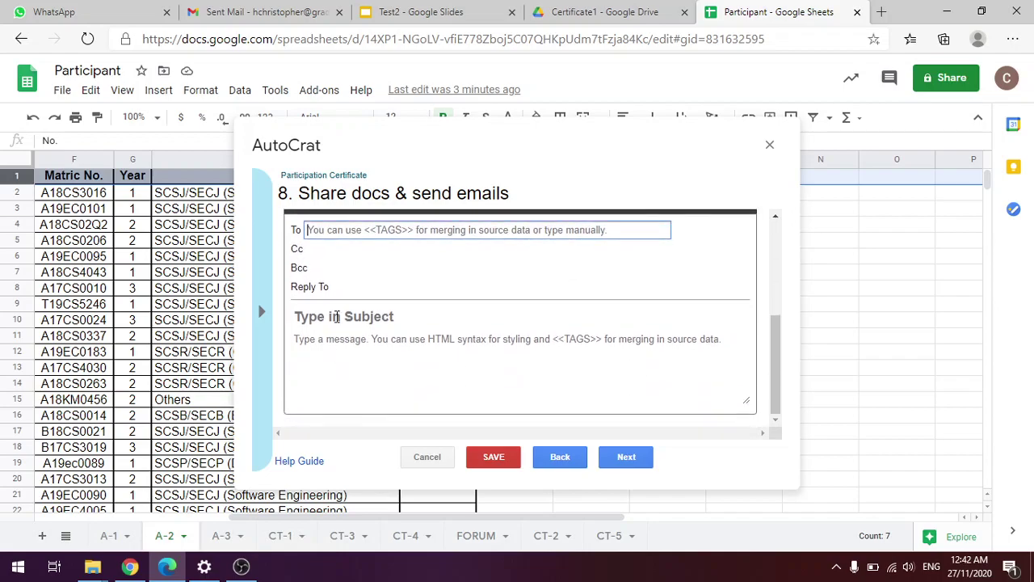
click(337, 318)
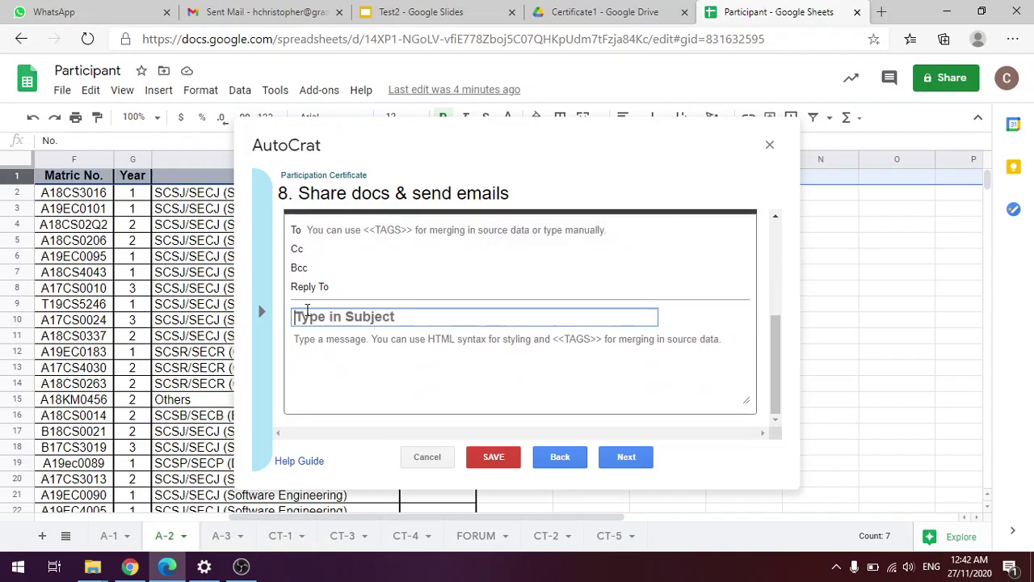
scroll(355, 251, up, 5)
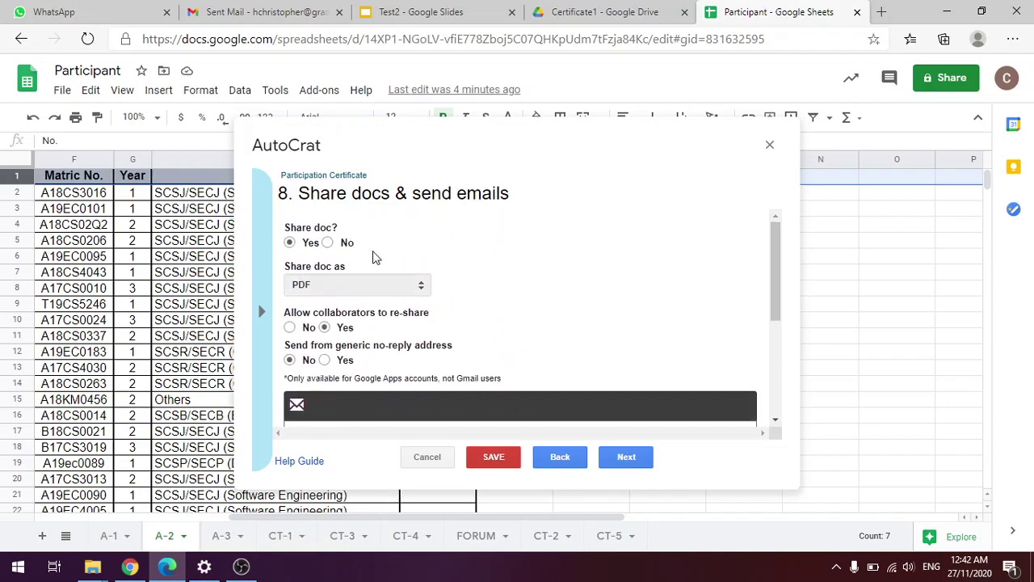
click(327, 242)
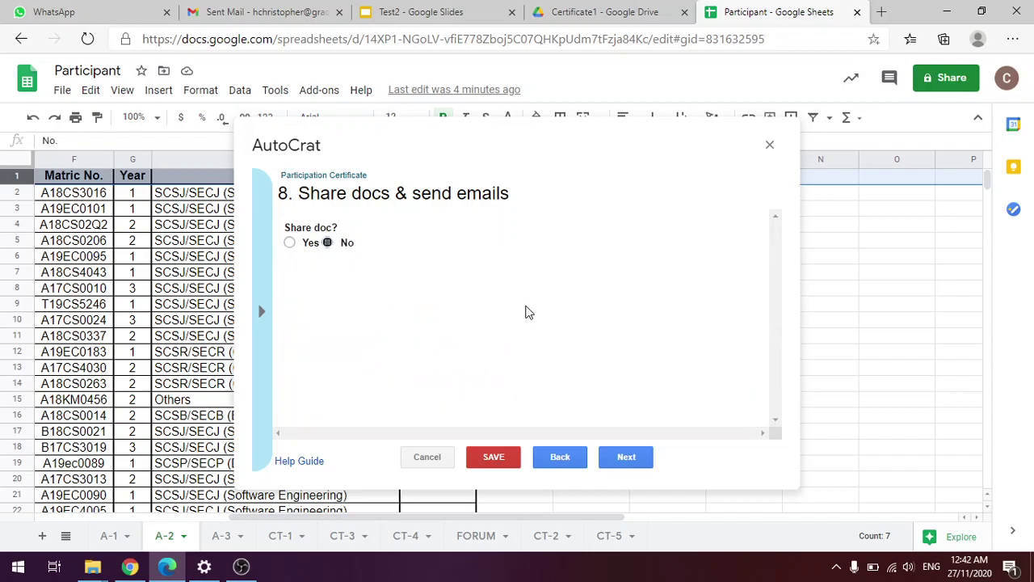
- Leave the job triggers off, save the setup, and run the Participation Certificate job
click(624, 456)
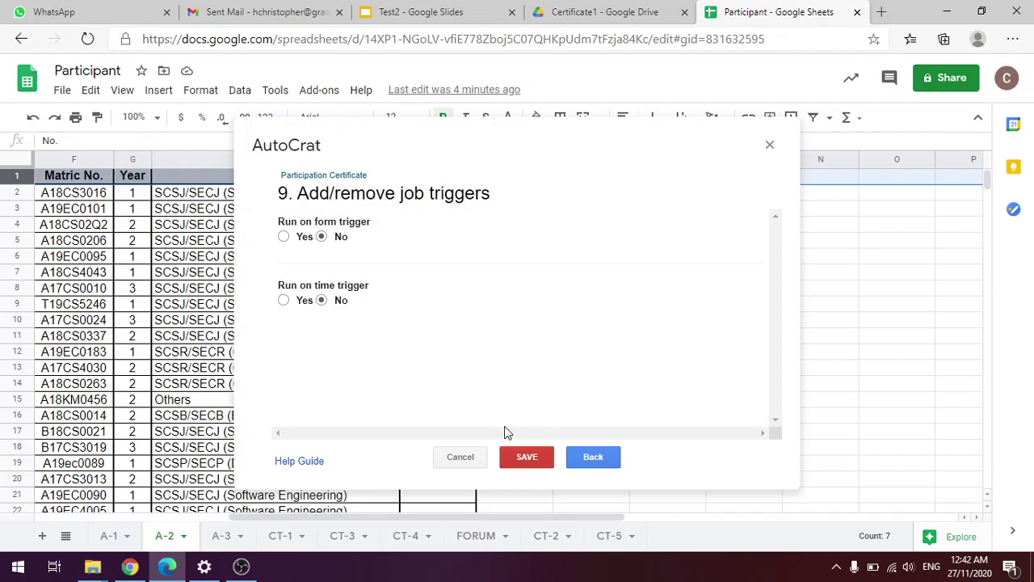
click(525, 464)
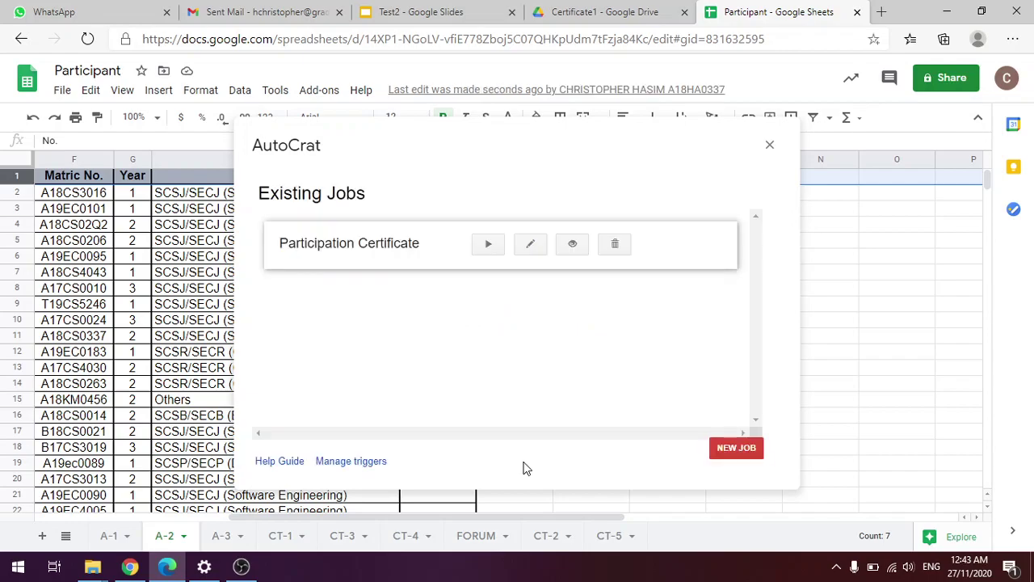
click(489, 245)
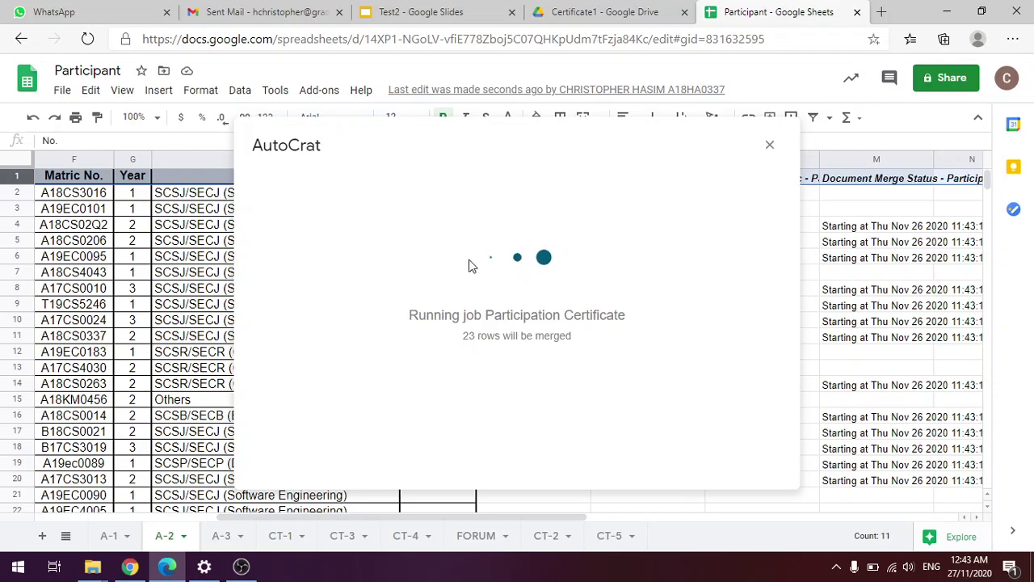
- Move the AutoCrat progress dialog aside to uncover more of the merge status columns on sheet A-2
drag(399, 136, 303, 159)
double_click(303, 159)
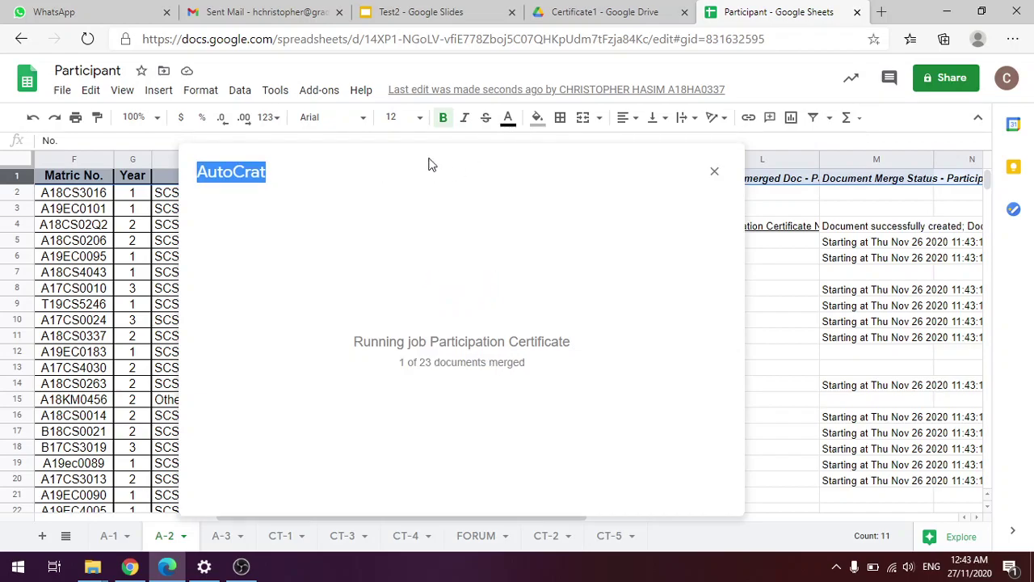
click(287, 167)
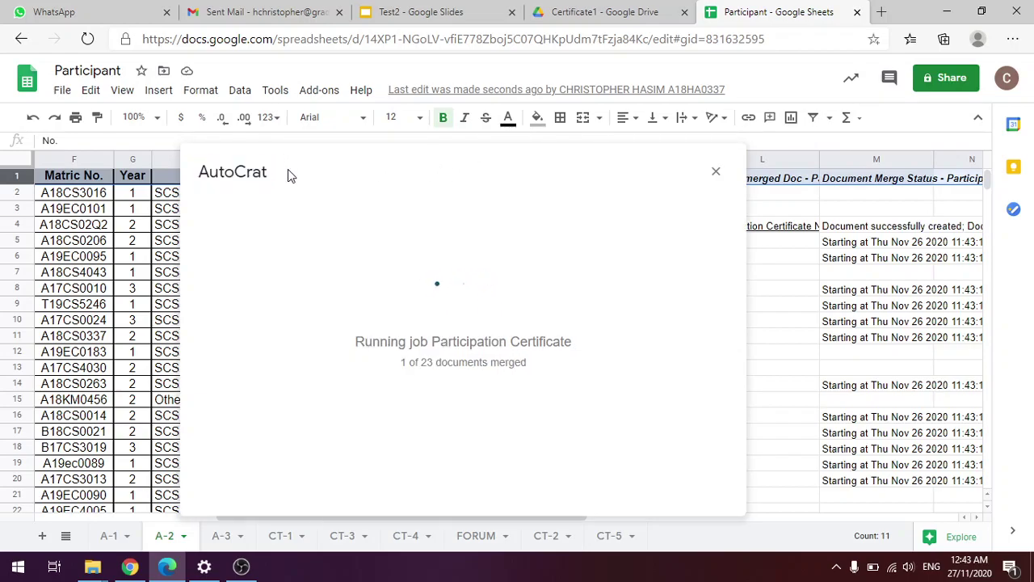
- Reposition the running job's progress dialog over the spreadsheet header and check the merge status of the first rows
drag(265, 156, 172, 152)
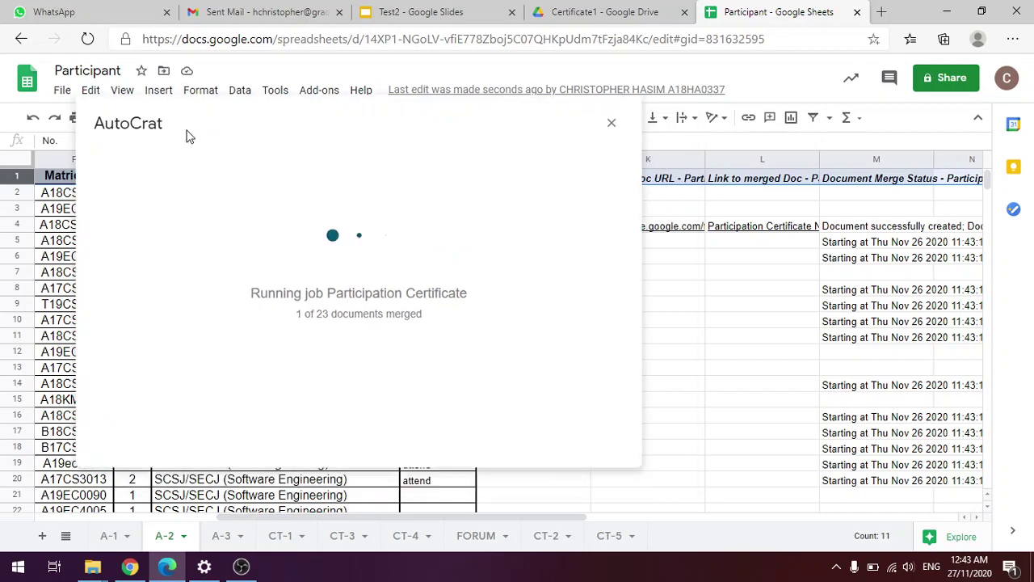
drag(262, 101, 72, 184)
drag(540, 259, 178, 86)
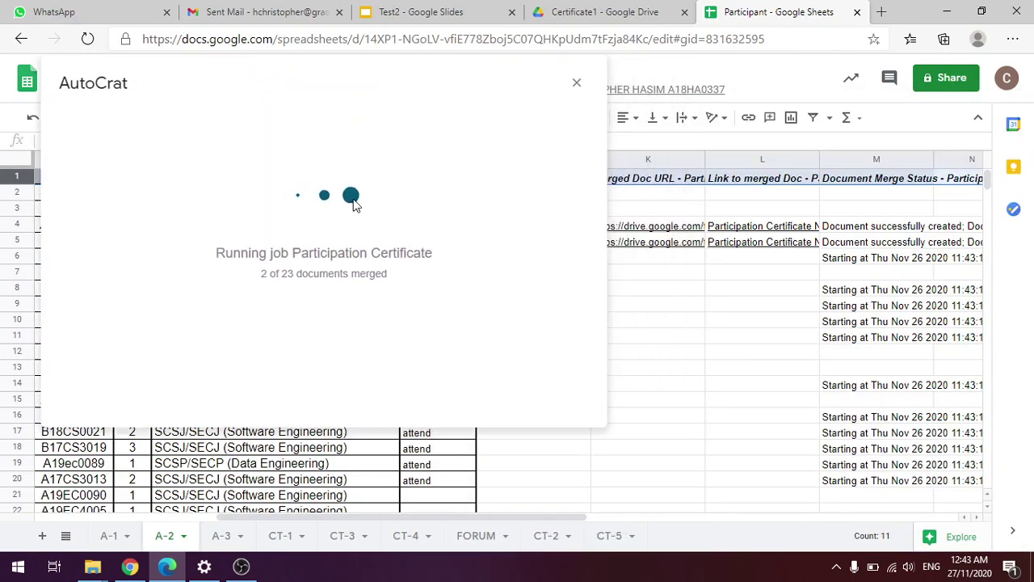
scroll(501, 436, down, 1)
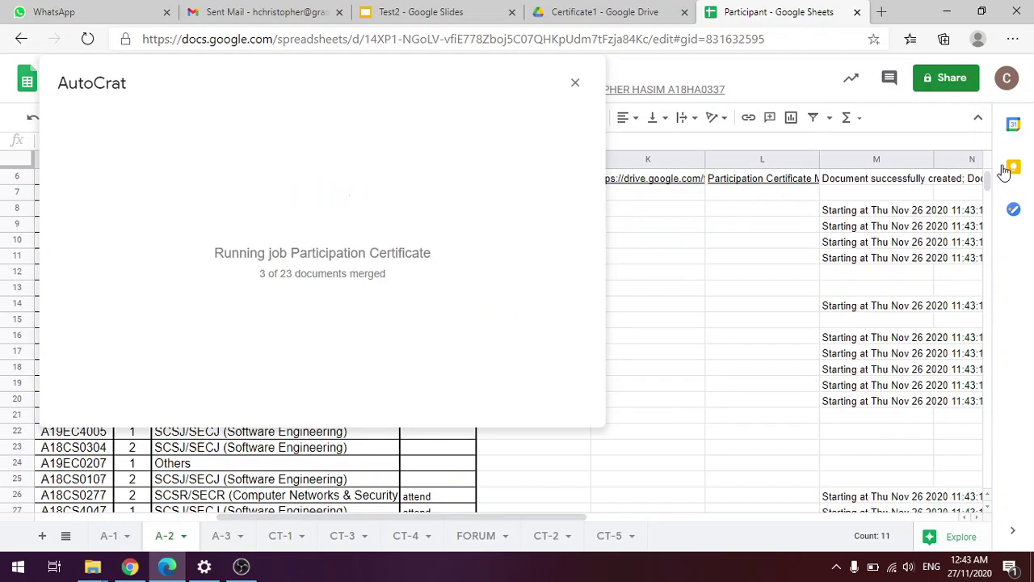
drag(986, 180, 995, 160)
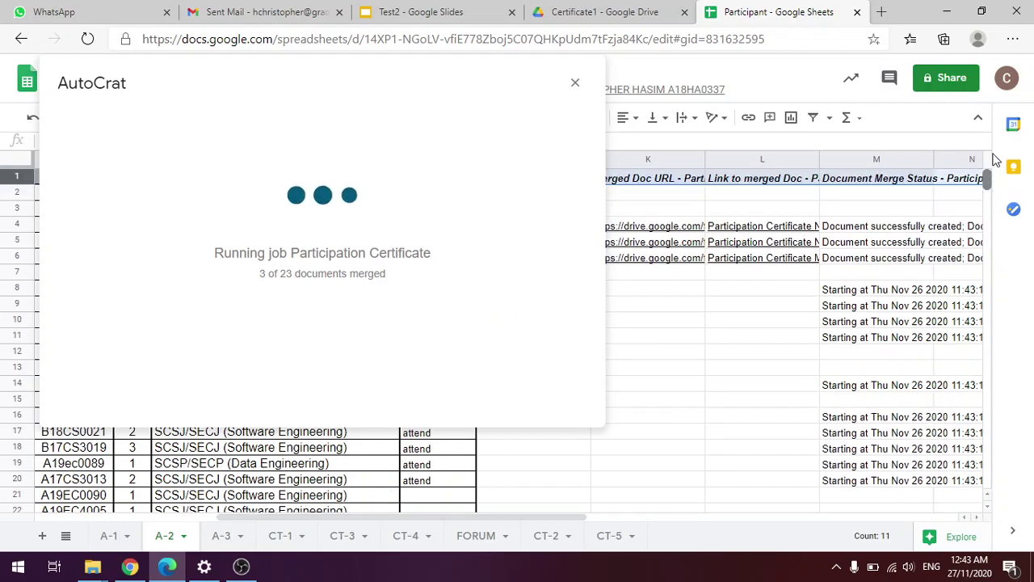
double_click(240, 71)
drag(218, 100, 147, 53)
drag(186, 86, 245, 24)
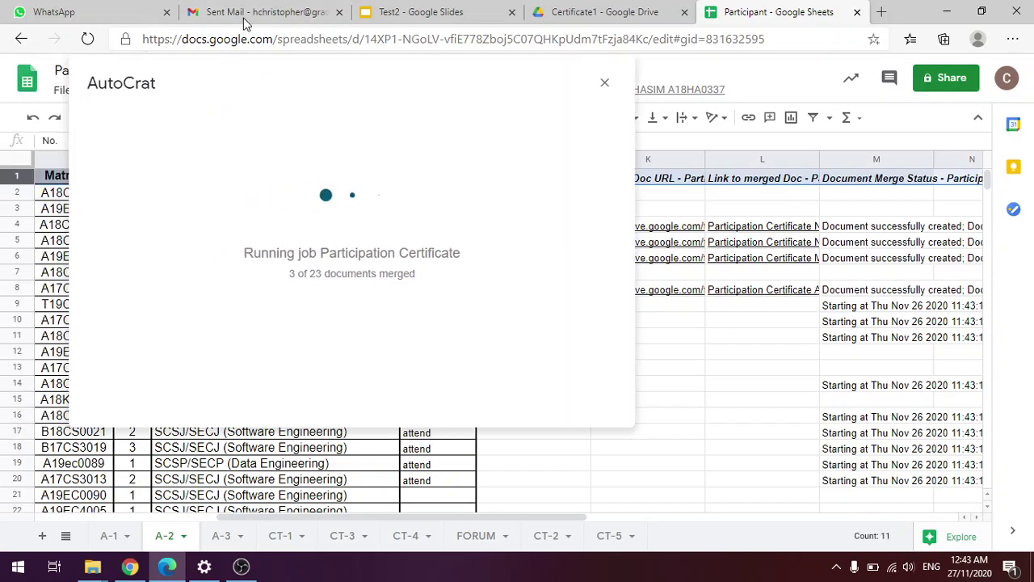
double_click(191, 60)
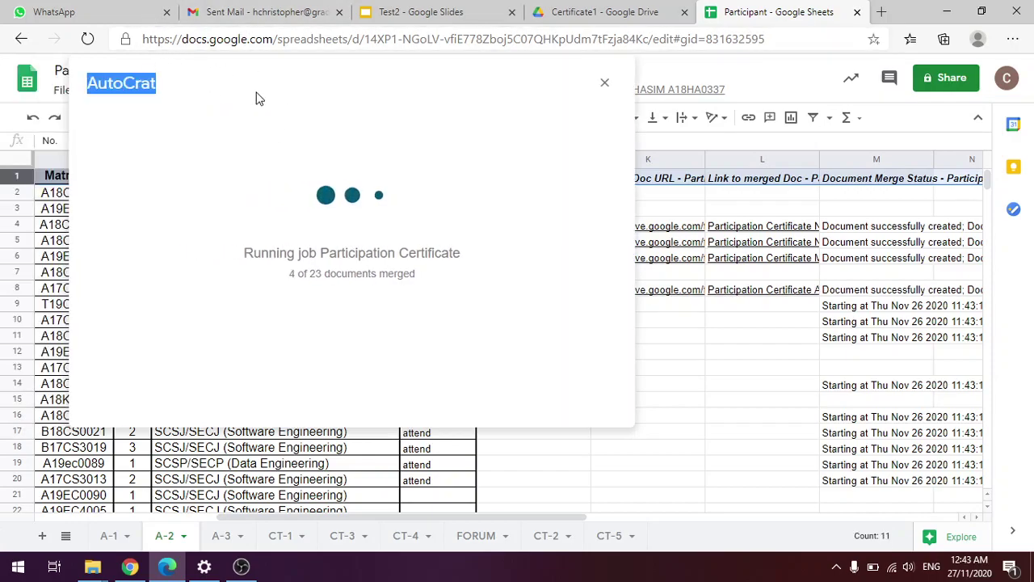
click(156, 77)
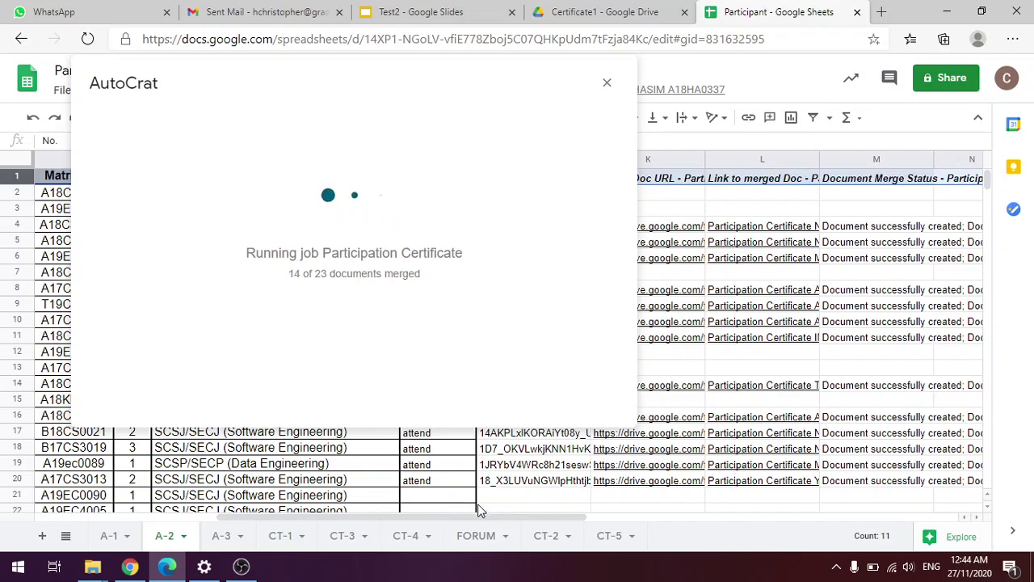
- Follow the merge progress down the attendee rows of sheet A-2 to the end of the list and back
scroll(452, 494, down, 2)
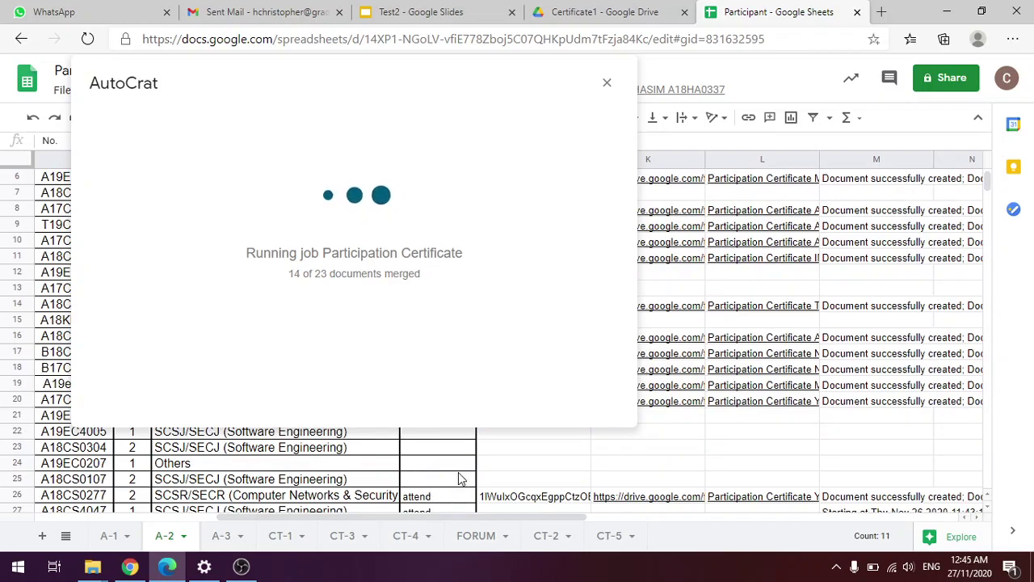
scroll(483, 474, down, 1)
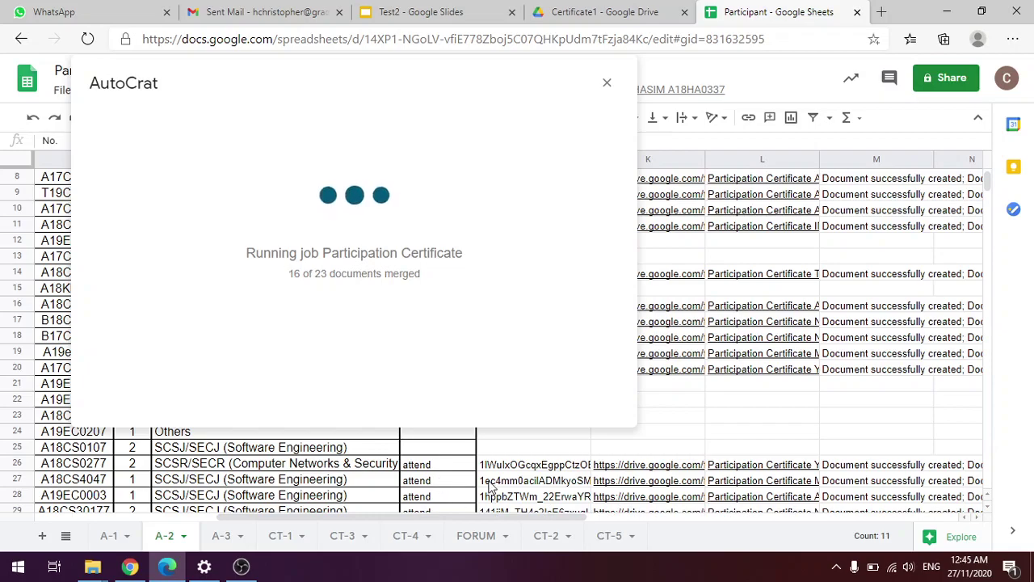
scroll(499, 477, down, 1)
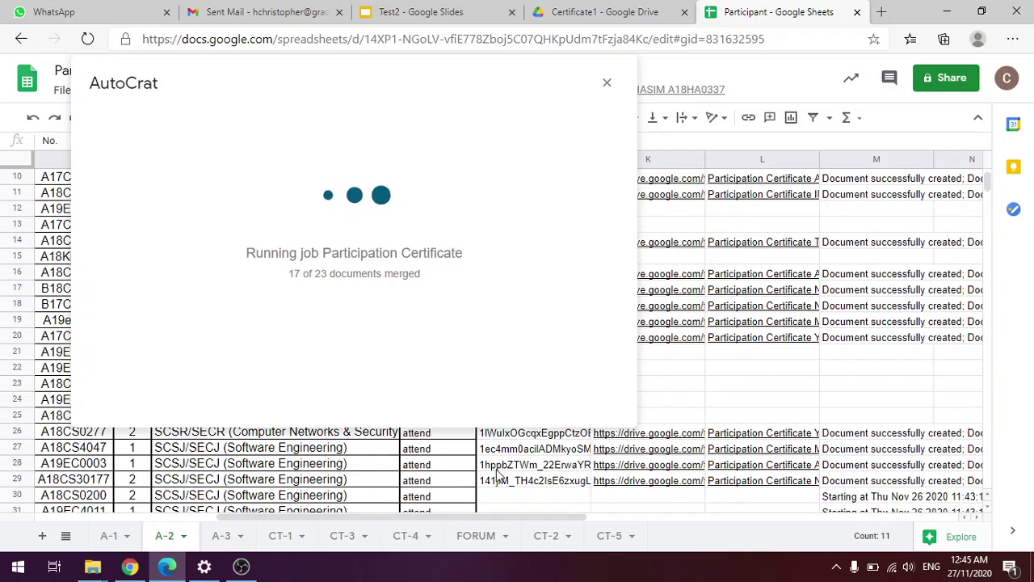
scroll(497, 482, down, 4)
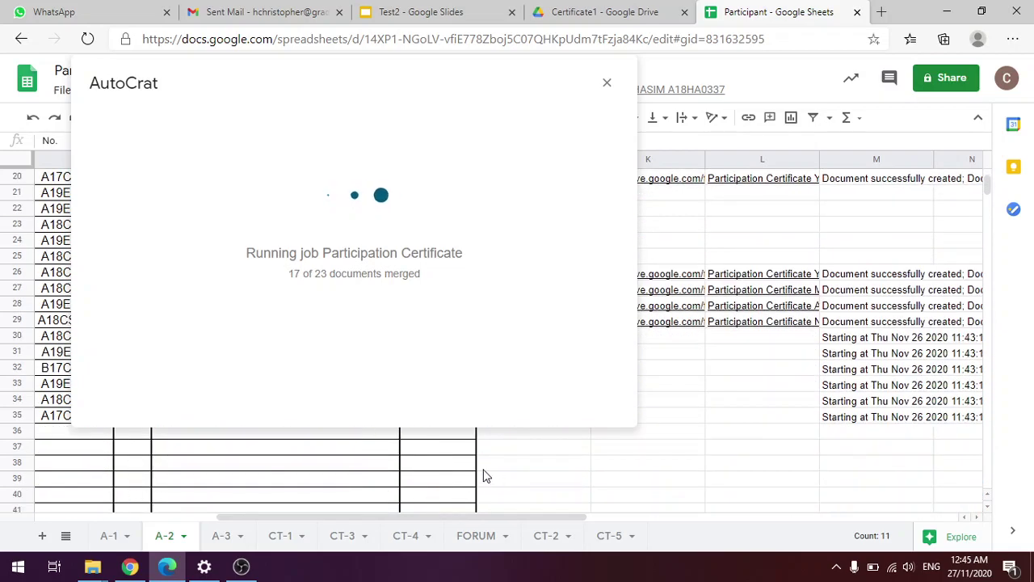
scroll(481, 472, up, 2)
scroll(465, 469, down, 1)
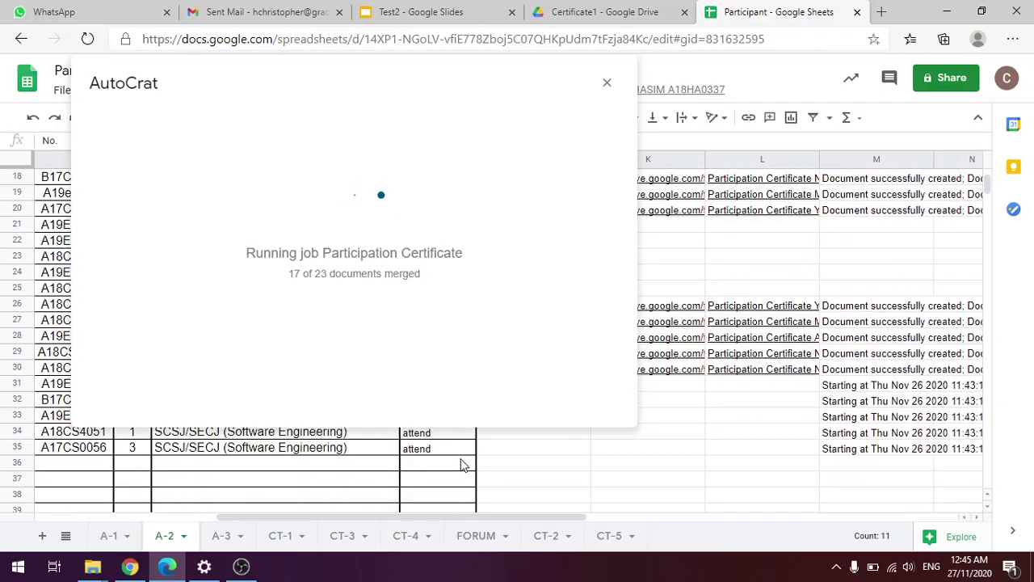
scroll(461, 464, up, 3)
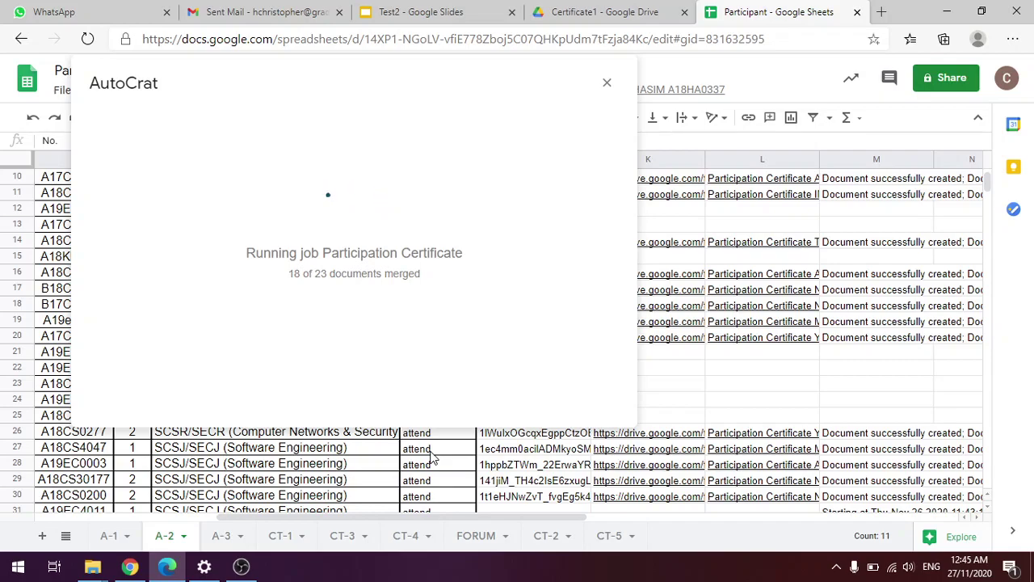
- Look through the Certificate1 folder in Google Drive for the newly generated PDF certificates
click(598, 12)
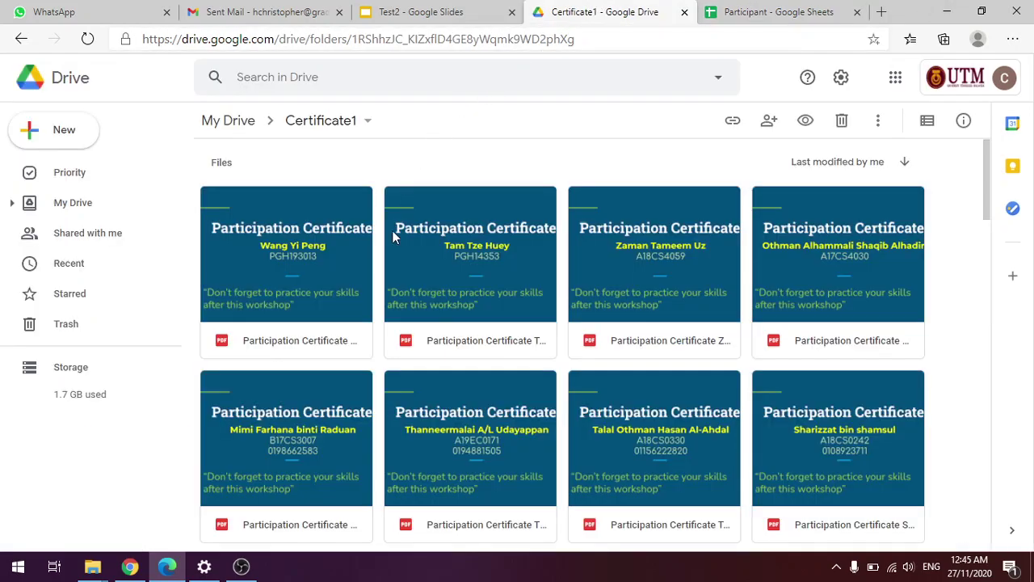
scroll(362, 268, down, 10)
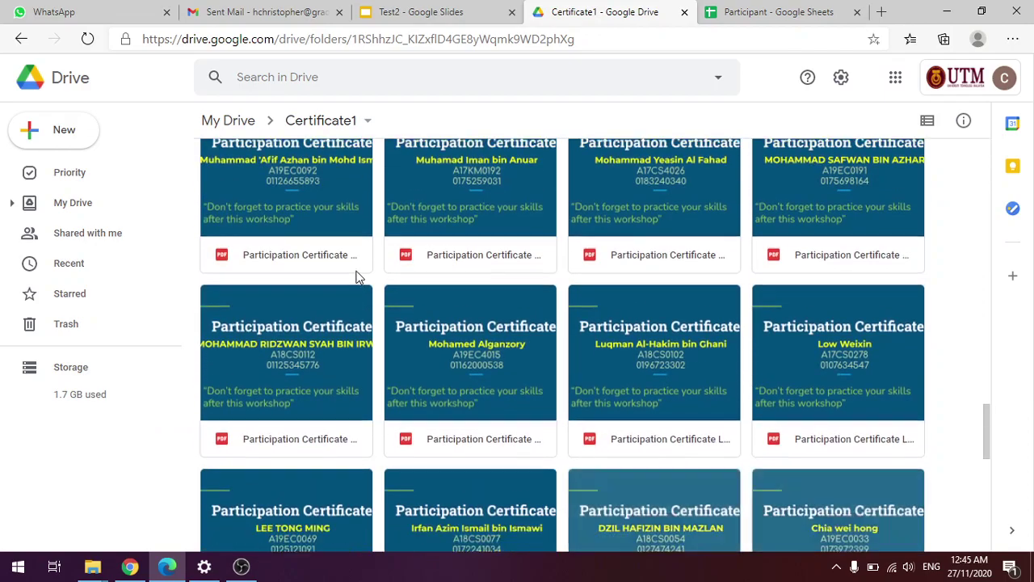
scroll(355, 279, up, 10)
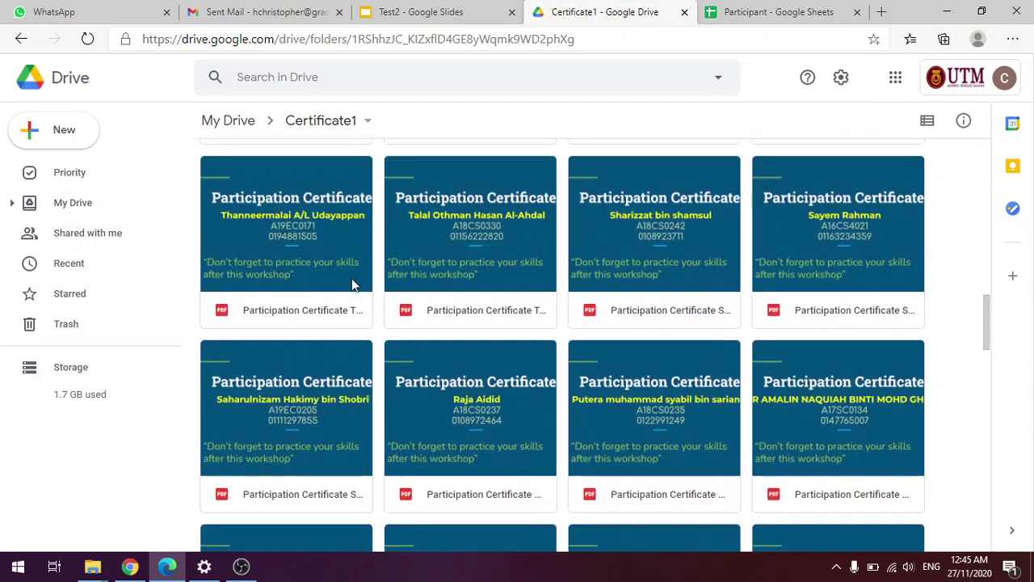
scroll(348, 277, up, 2)
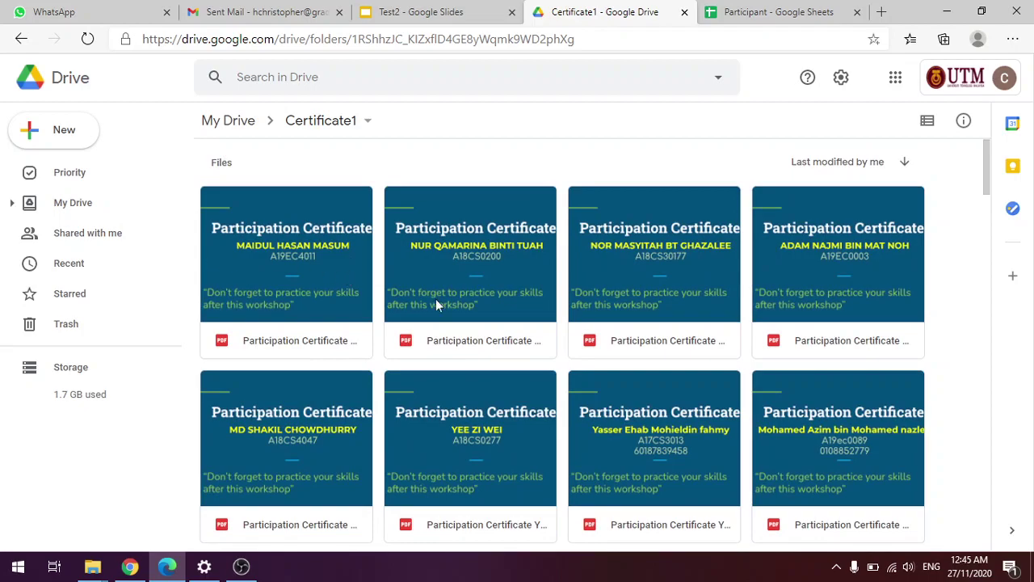
- Examine the My Drive files for the temporary Participation Certificate copies made while the job runs
click(89, 208)
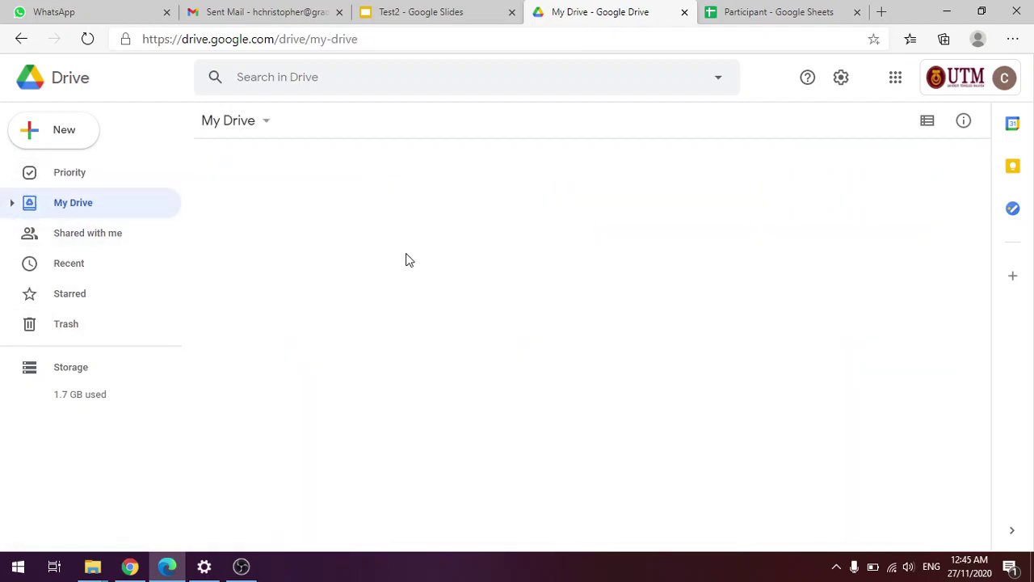
scroll(451, 358, down, 2)
scroll(487, 388, down, 1)
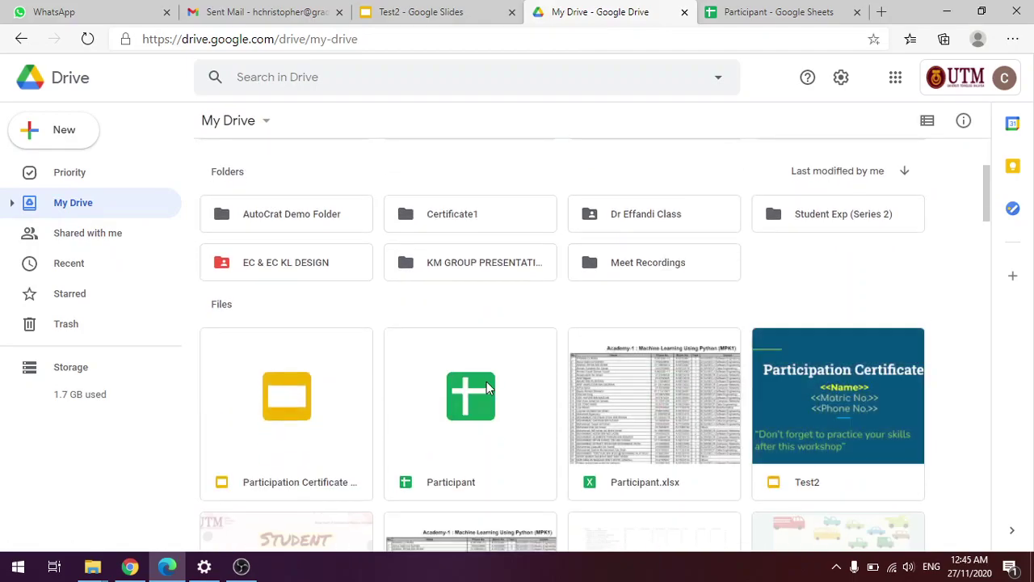
scroll(465, 351, down, 4)
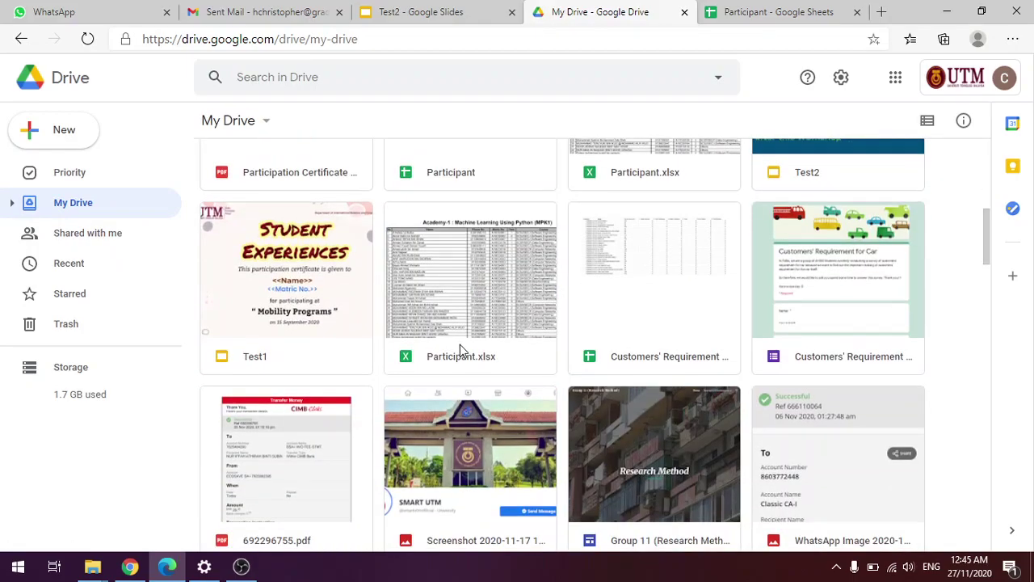
scroll(458, 343, up, 3)
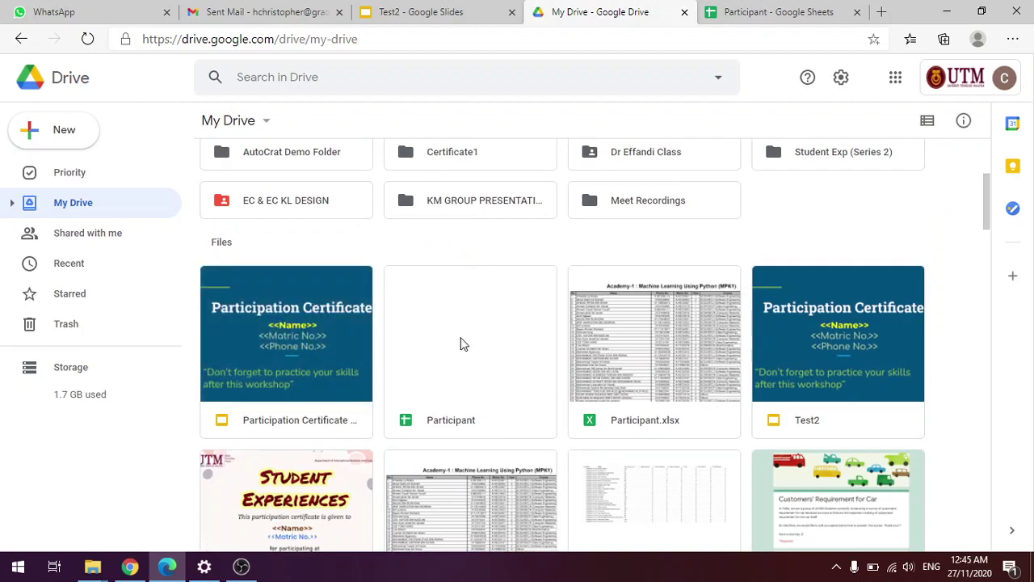
scroll(455, 335, down, 3)
scroll(451, 332, up, 3)
scroll(346, 375, up, 1)
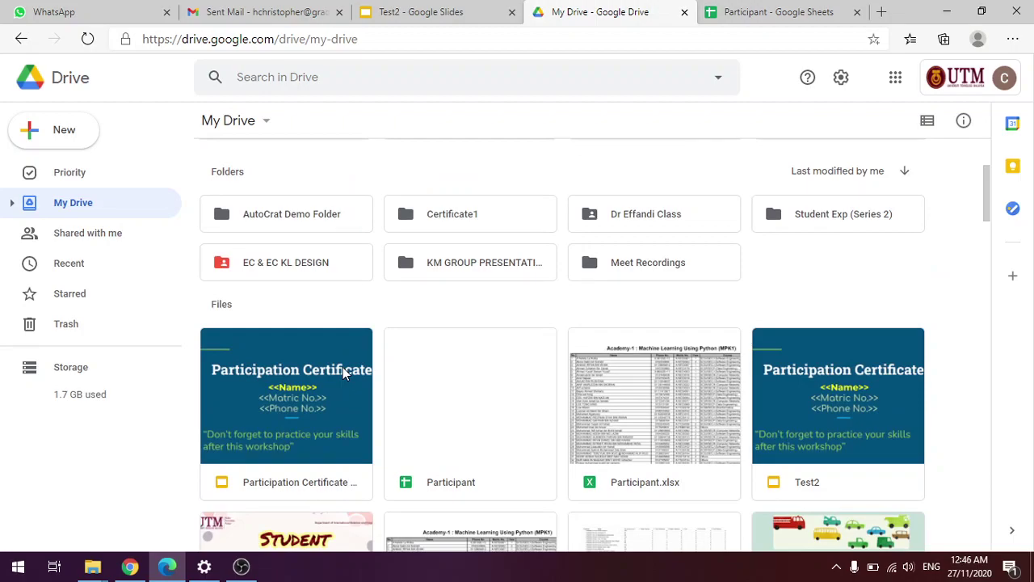
- Open the Certificate1 folder and go through the generated certificates one by one
double_click(465, 228)
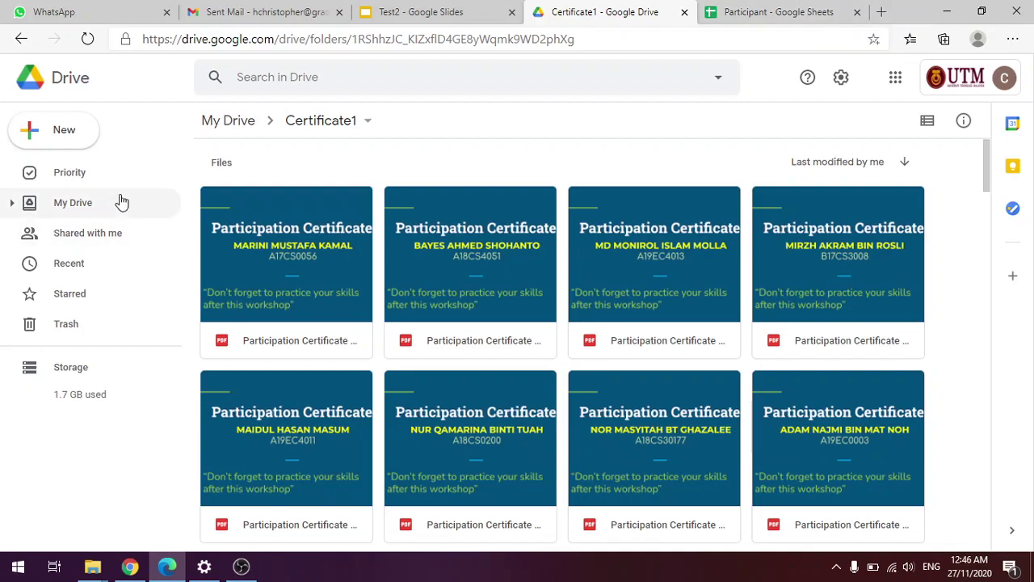
scroll(426, 200, down, 3)
scroll(423, 210, up, 3)
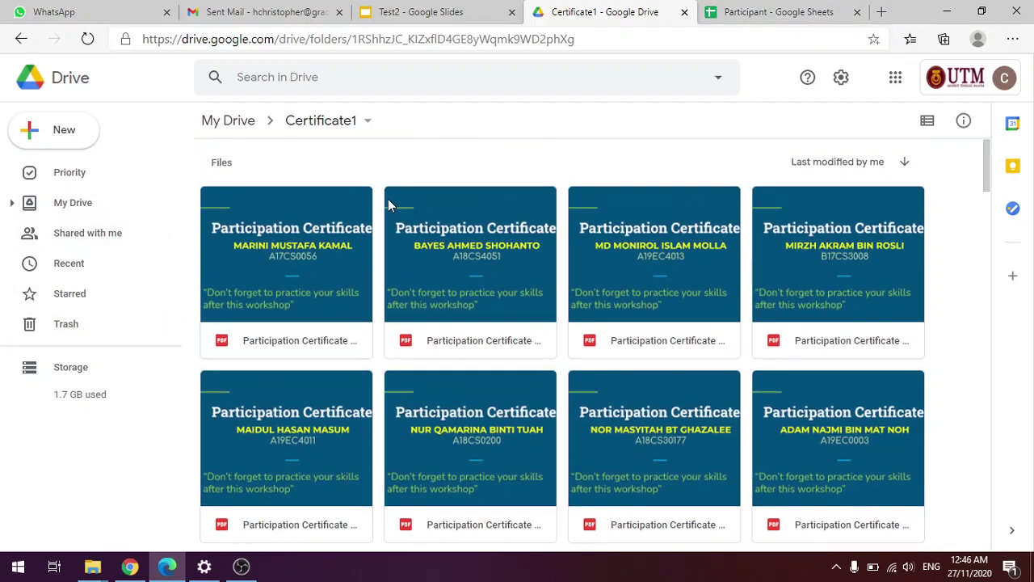
click(286, 281)
click(424, 265)
click(627, 261)
click(770, 285)
click(286, 427)
click(480, 423)
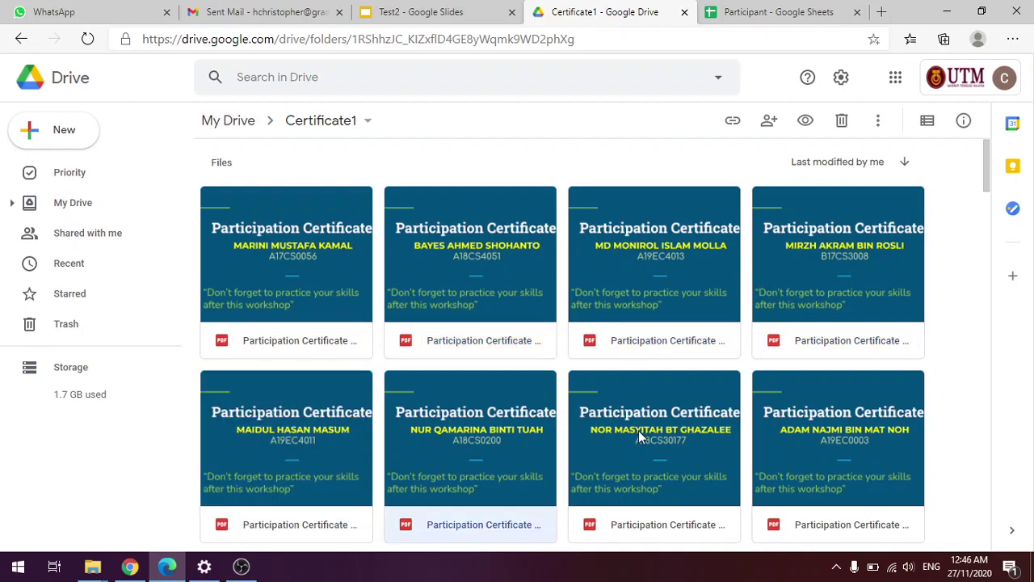
- Return to the Participant spreadsheet and close the AutoCrat dialog
click(750, 10)
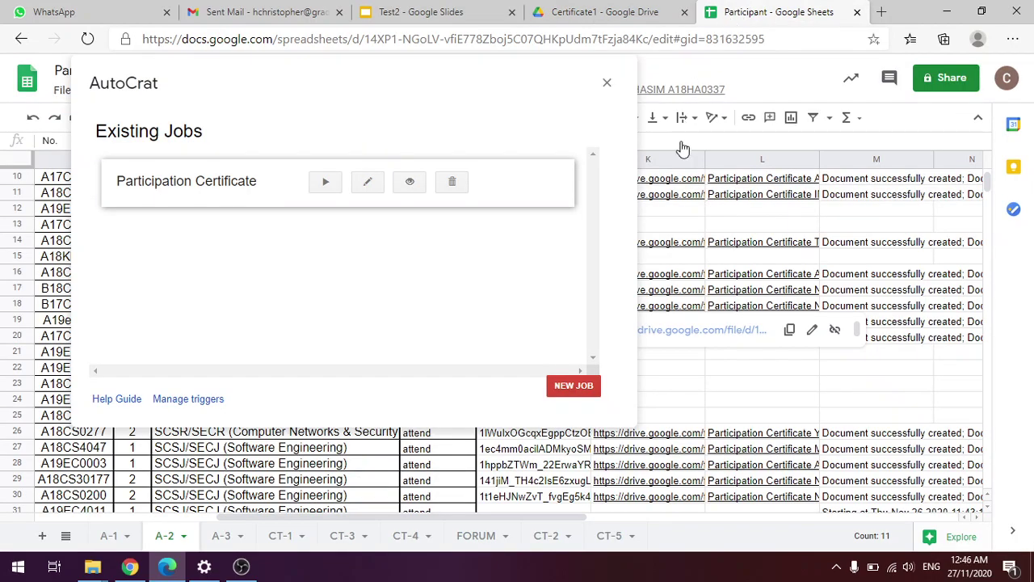
click(608, 85)
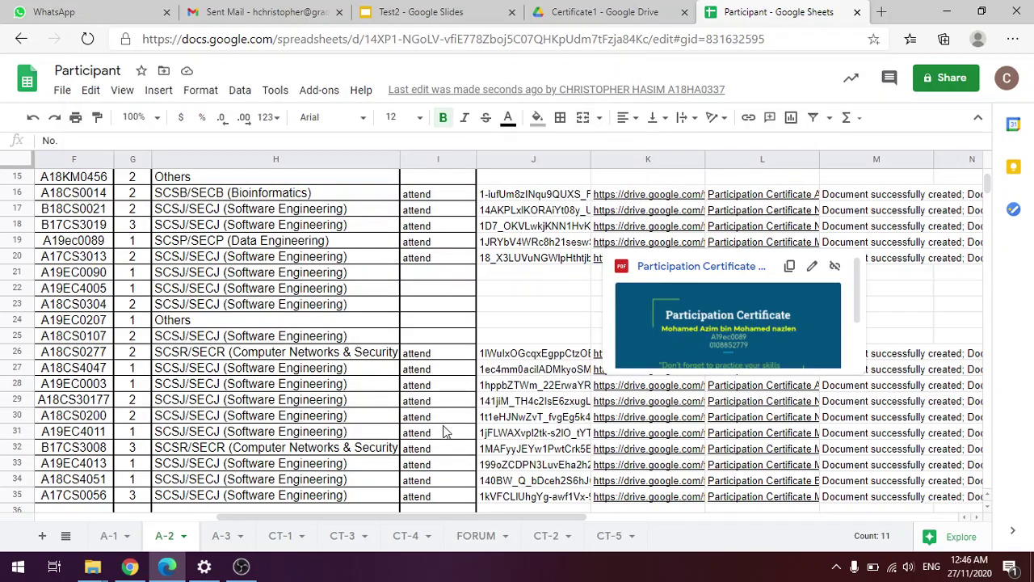
scroll(414, 391, up, 3)
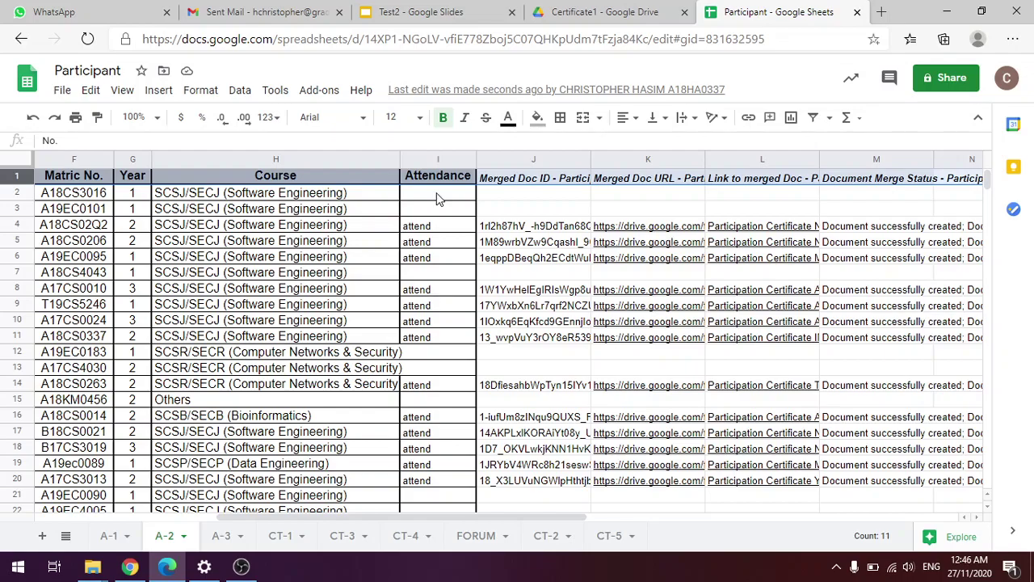
- Compare the "attend" entries in the Attendance column with the merged document columns down sheet A-2
click(444, 232)
click(446, 242)
click(445, 257)
scroll(477, 275, down, 5)
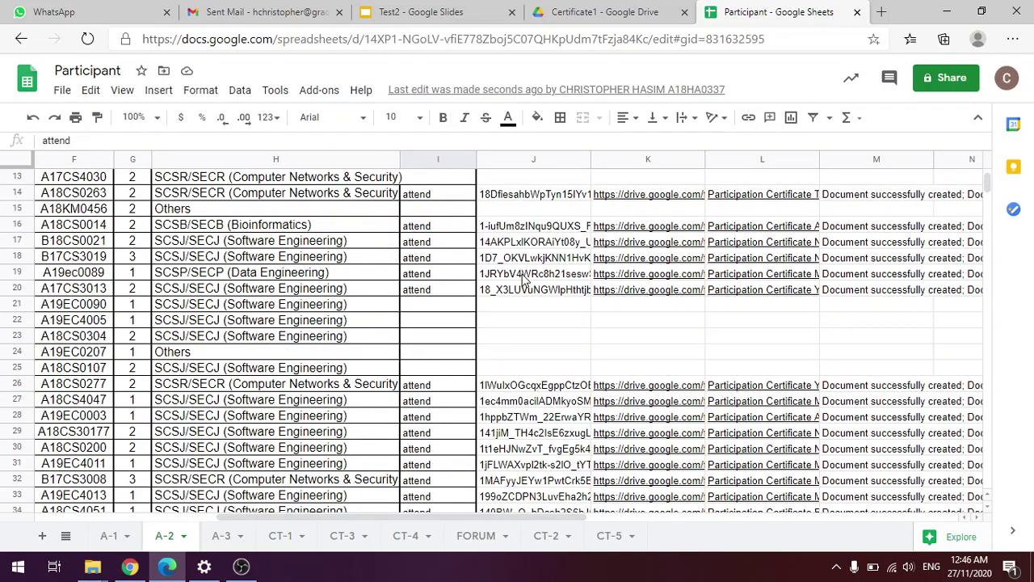
scroll(490, 279, up, 2)
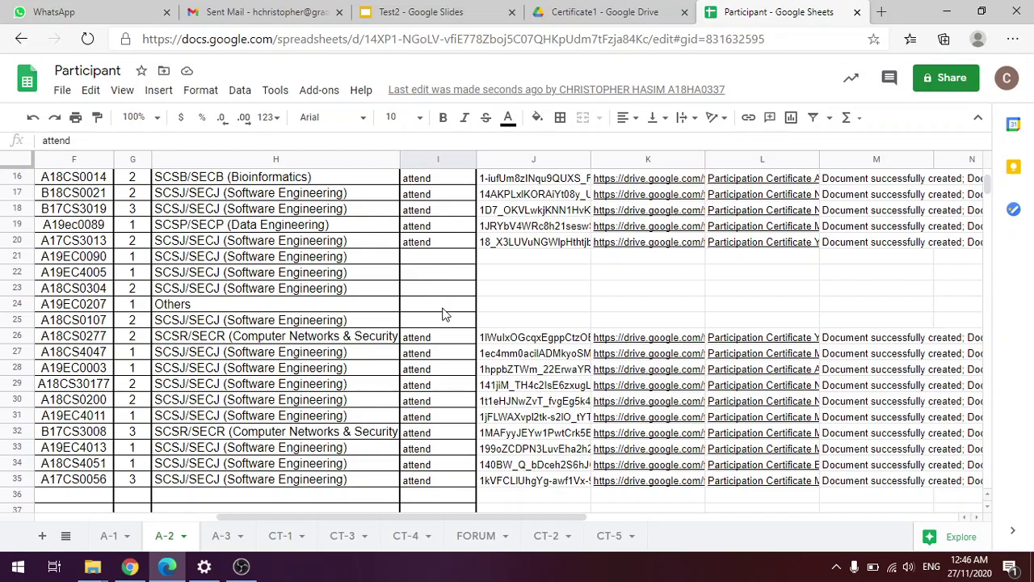
scroll(445, 307, up, 5)
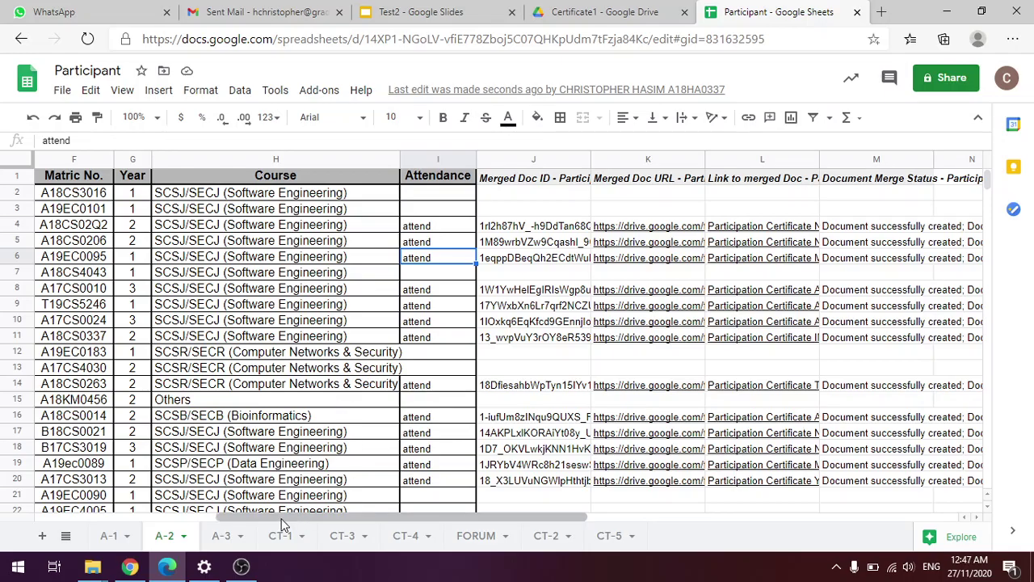
- Examine sheet A-2's columns from the participant details to the merge results, and check them against the Certificate1 folder
drag(291, 517, 96, 531)
scroll(517, 340, right, 5)
scroll(517, 339, left, 5)
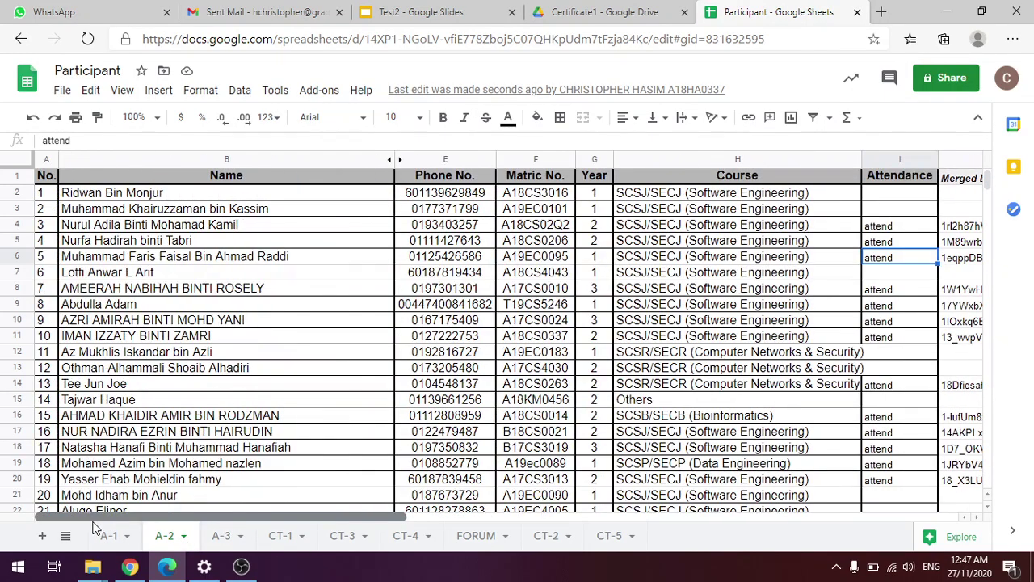
scroll(517, 339, right, 10)
scroll(73, 485, left, 10)
scroll(66, 489, right, 10)
scroll(91, 477, left, 10)
scroll(91, 477, right, 10)
scroll(58, 463, left, 10)
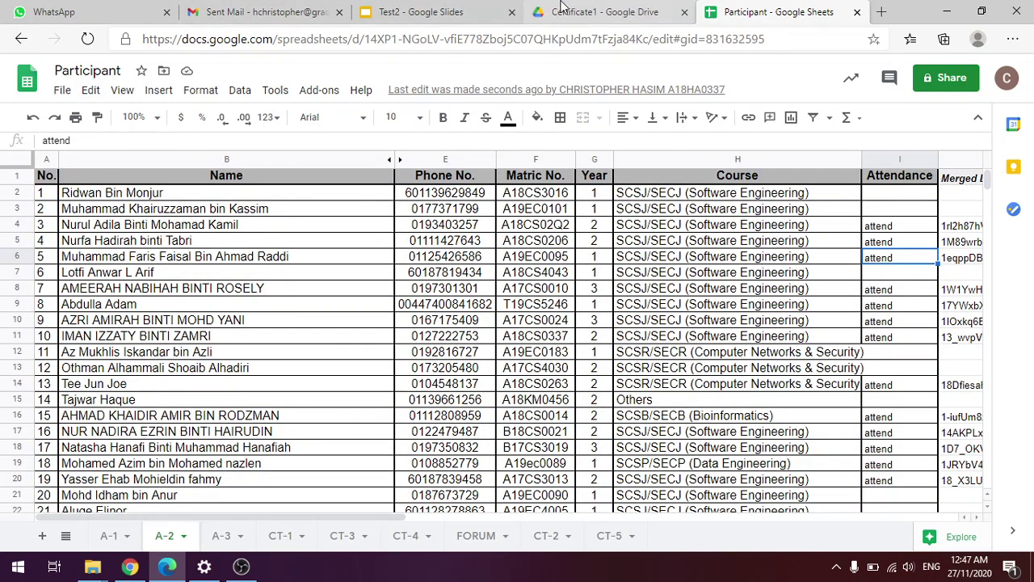
click(603, 13)
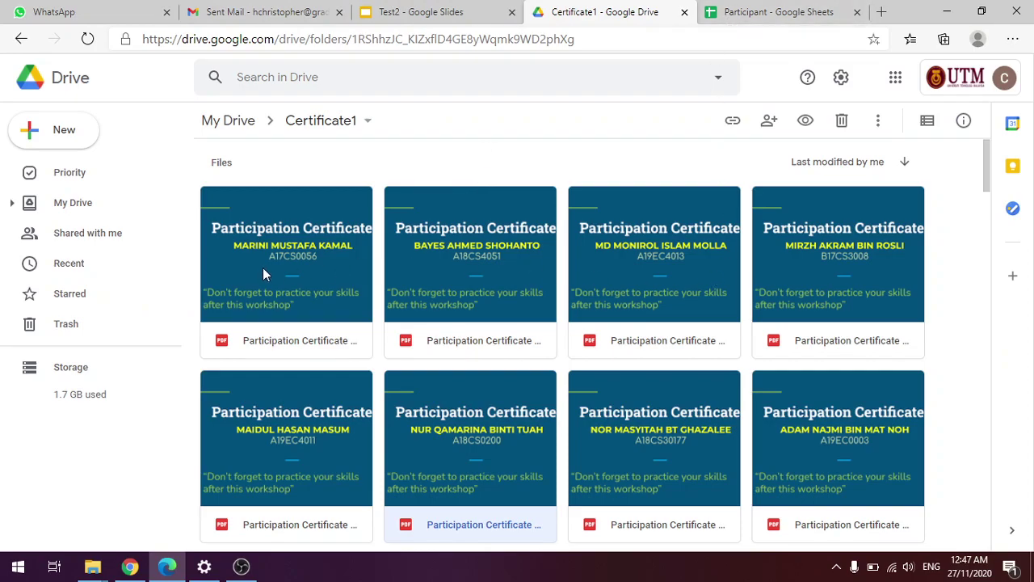
click(711, 9)
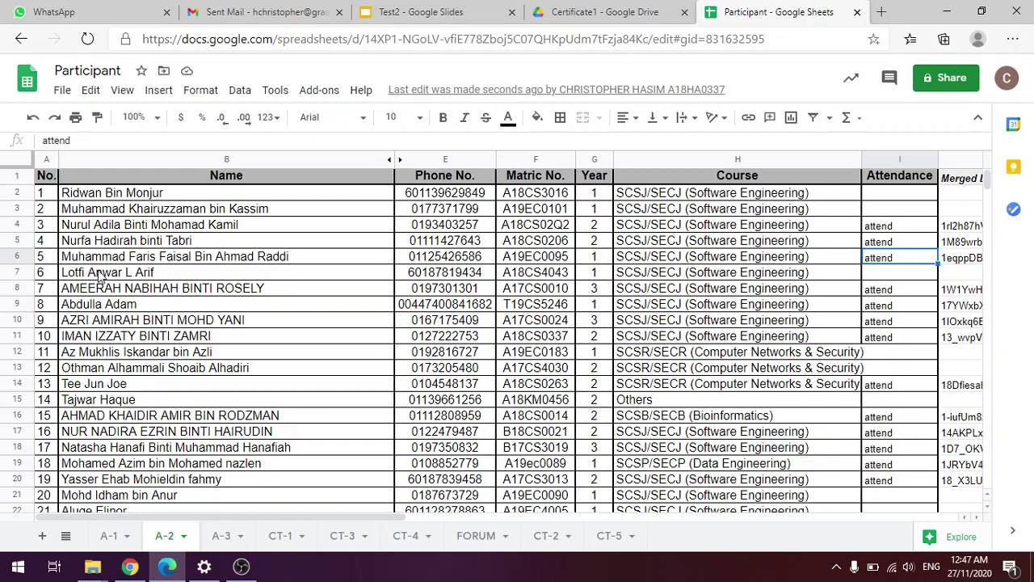
- Review the participant list on sheet A-2 against the files in the Certificate1 folder, and return to the spreadsheet
scroll(91, 269, down, 4)
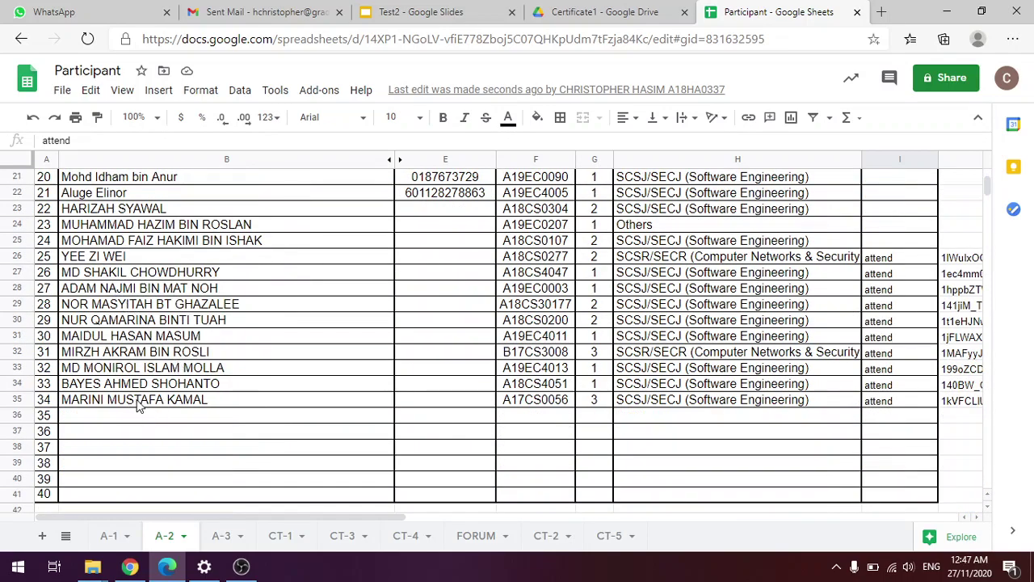
scroll(597, 376, up, 4)
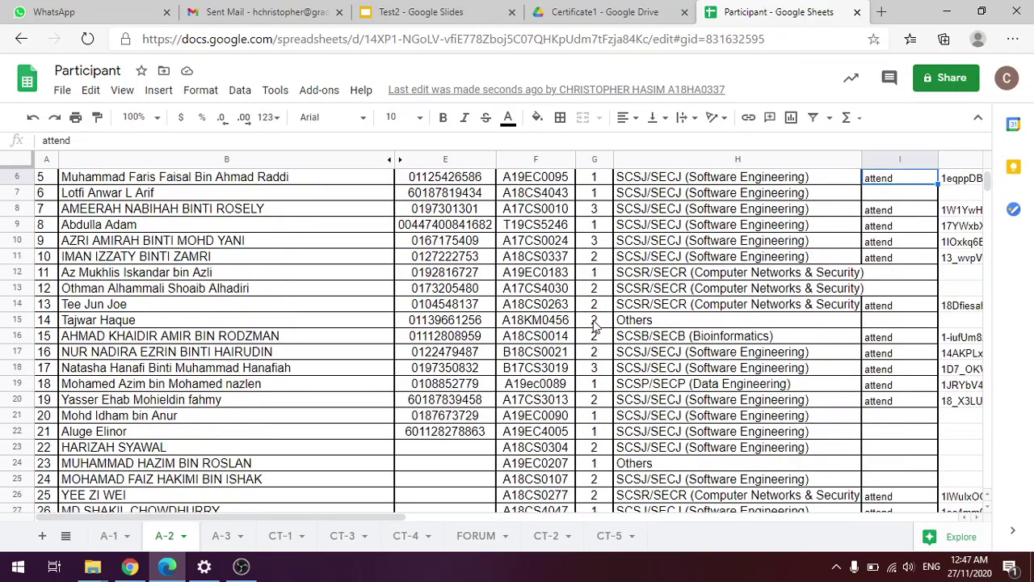
click(605, 11)
scroll(513, 299, down, 3)
scroll(453, 311, up, 3)
click(773, 8)
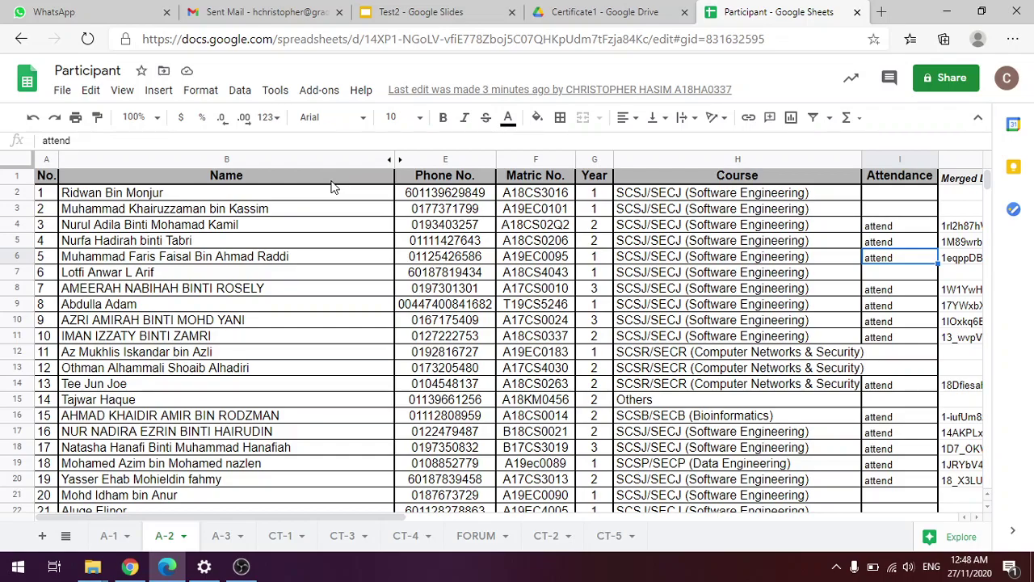
- Launch the AutoCrat add-on and open the Participation Certificate job for editing at its merge condition settings
click(317, 92)
mouse_move(382, 162)
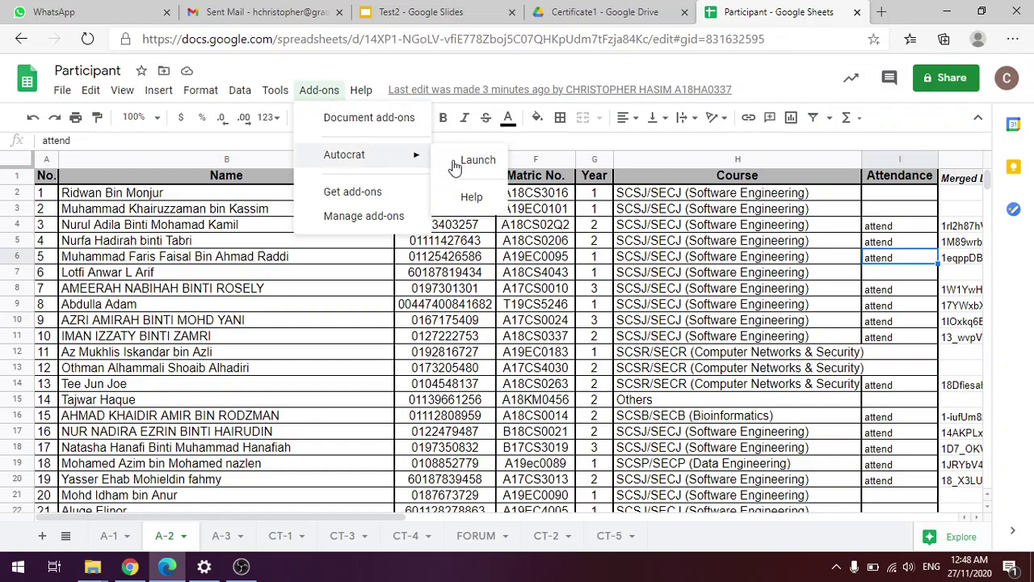
click(477, 157)
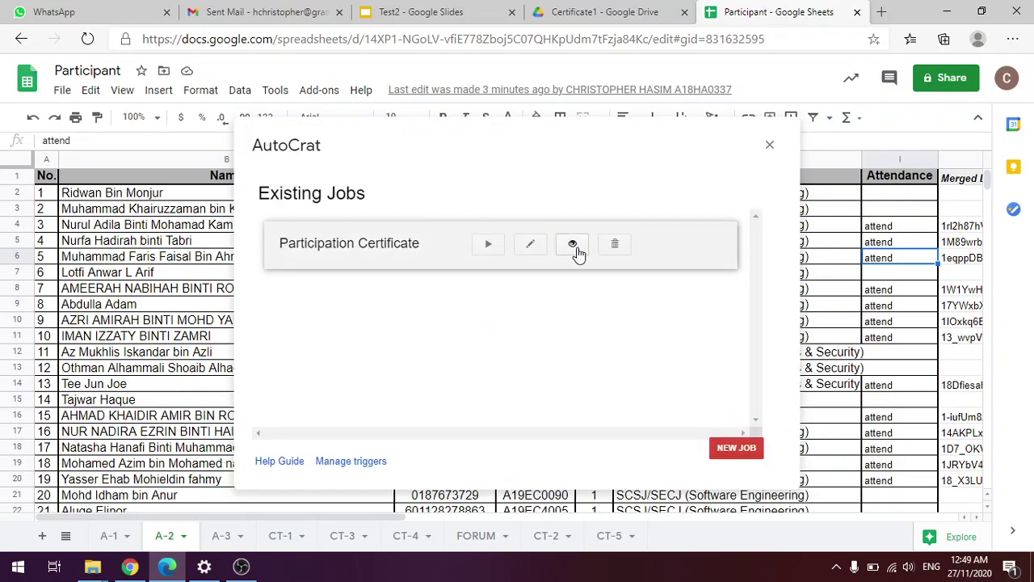
click(527, 251)
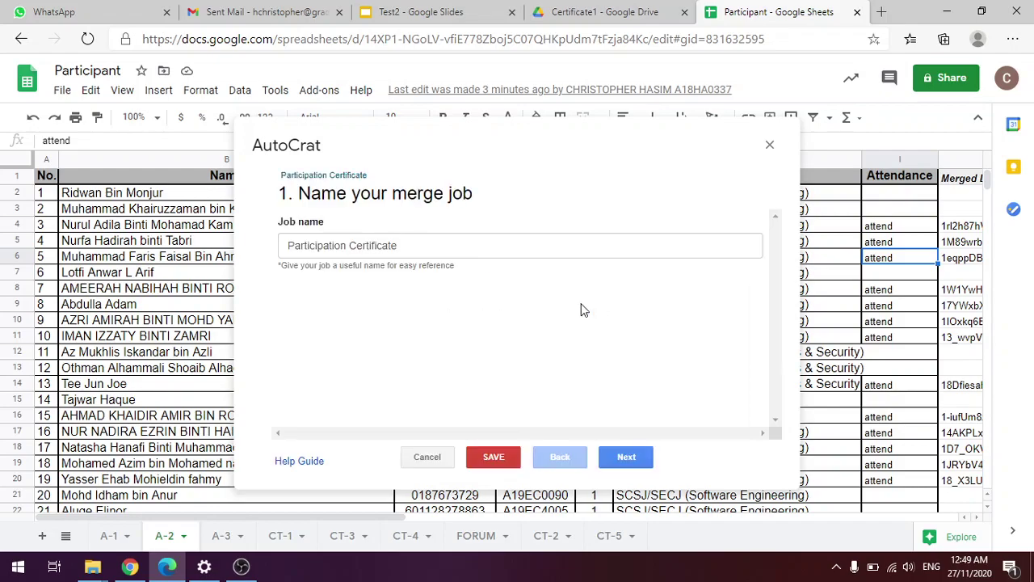
click(637, 459)
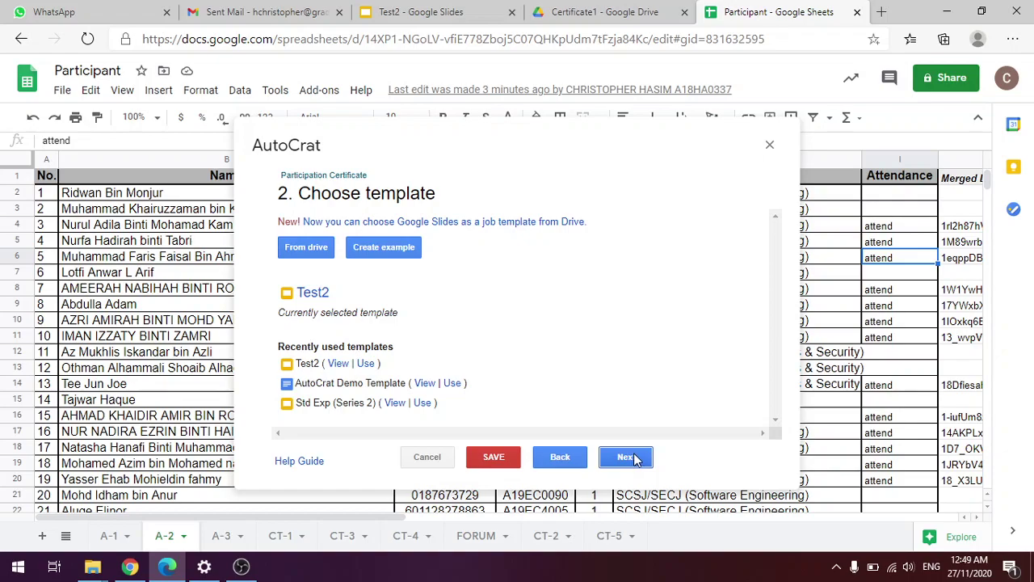
click(626, 457)
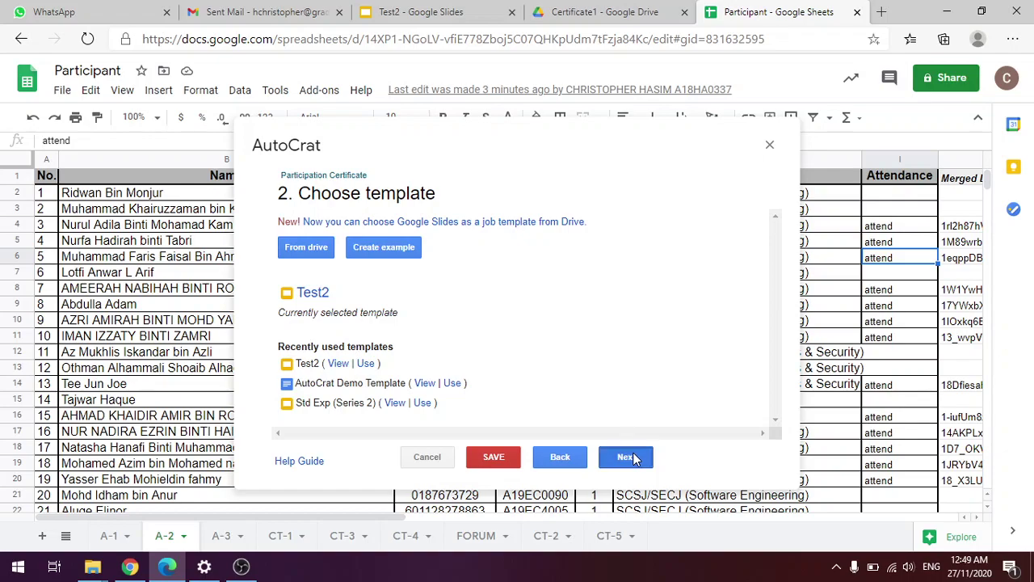
click(634, 457)
click(634, 458)
click(633, 458)
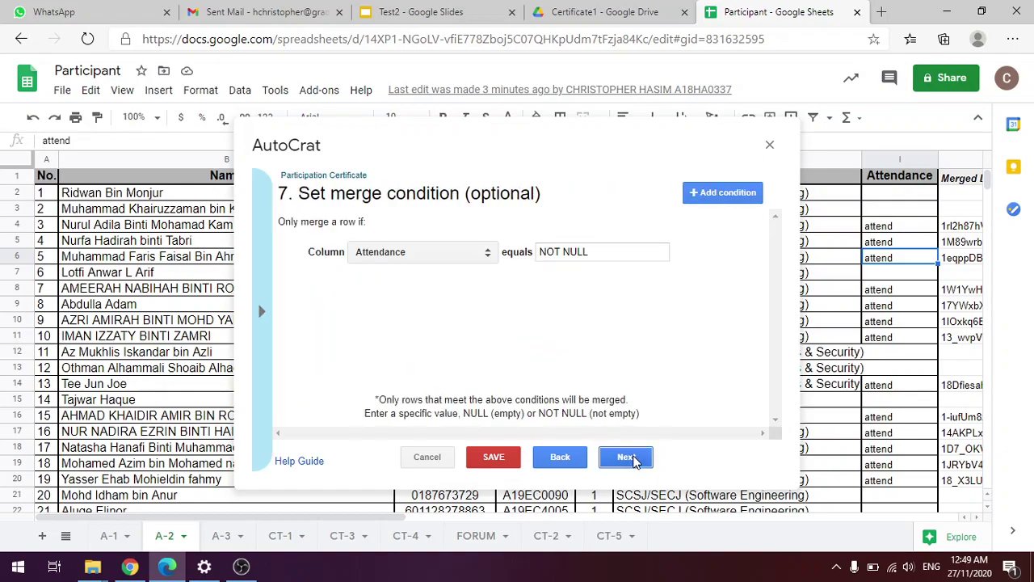
- Check the Attendance equals NOT NULL merge condition against the filled and empty cells of the Attendance column
mouse_move(424, 251)
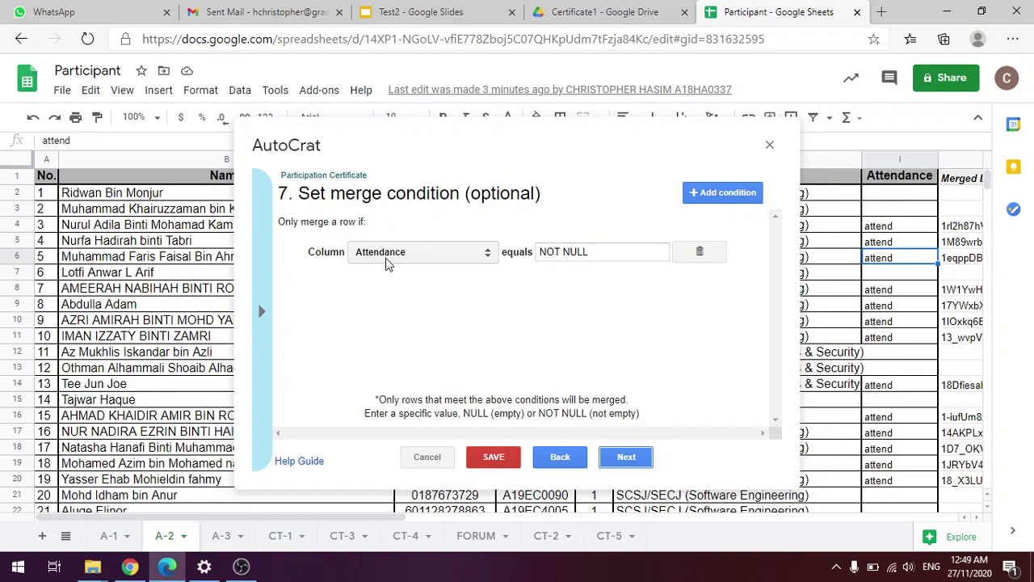
click(386, 259)
click(398, 369)
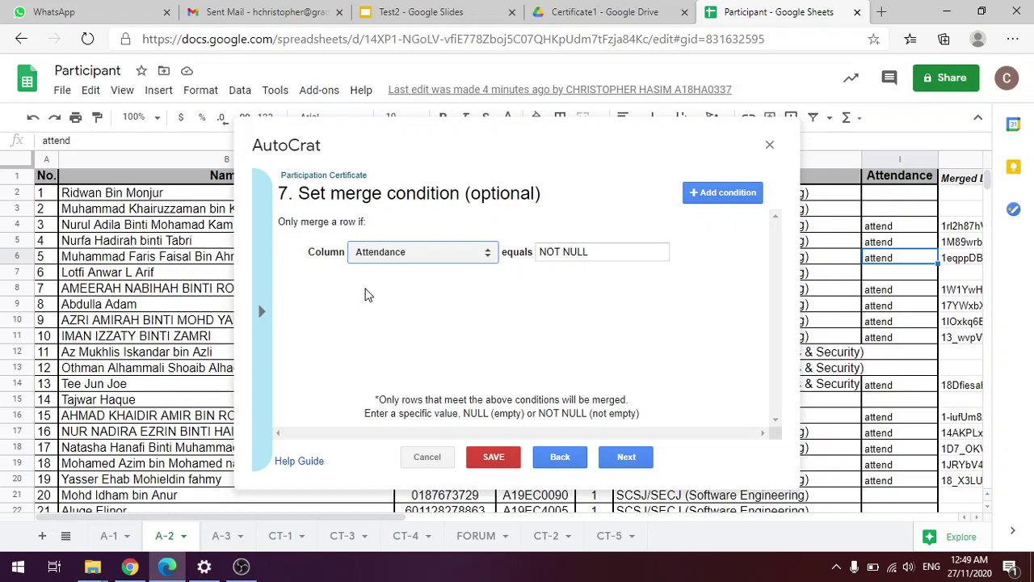
click(893, 242)
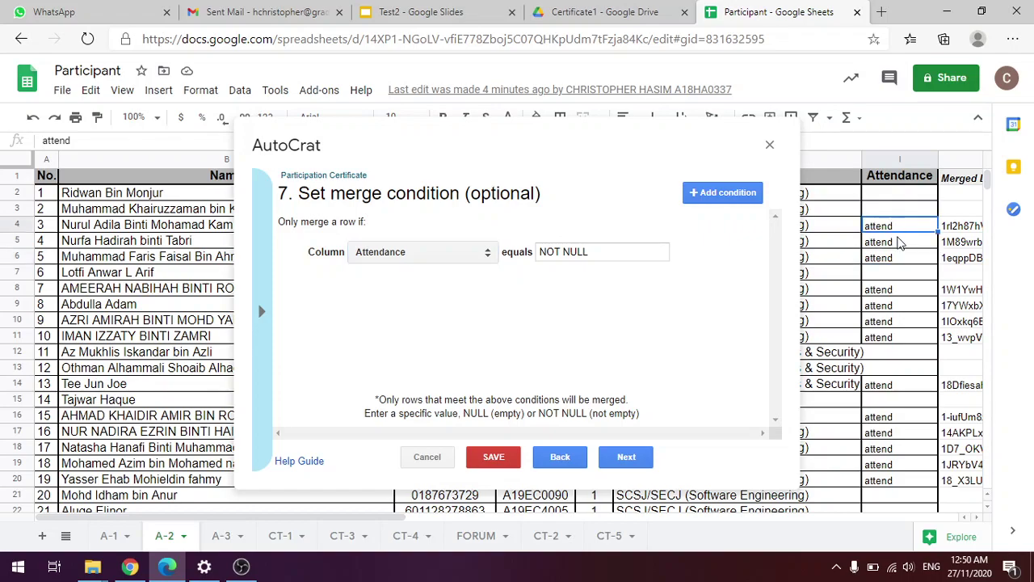
click(892, 259)
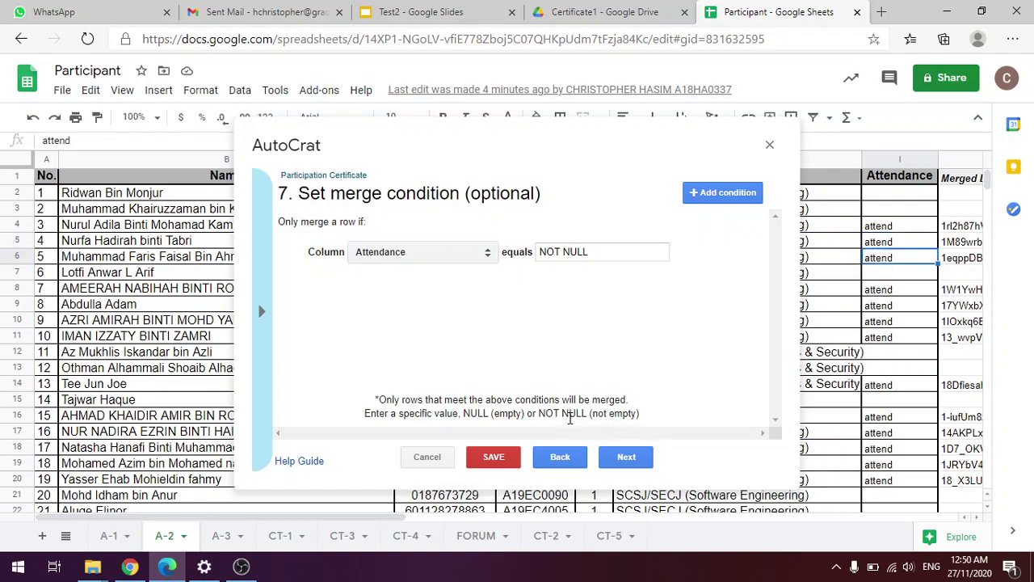
click(907, 230)
click(904, 240)
click(912, 259)
click(900, 198)
click(908, 212)
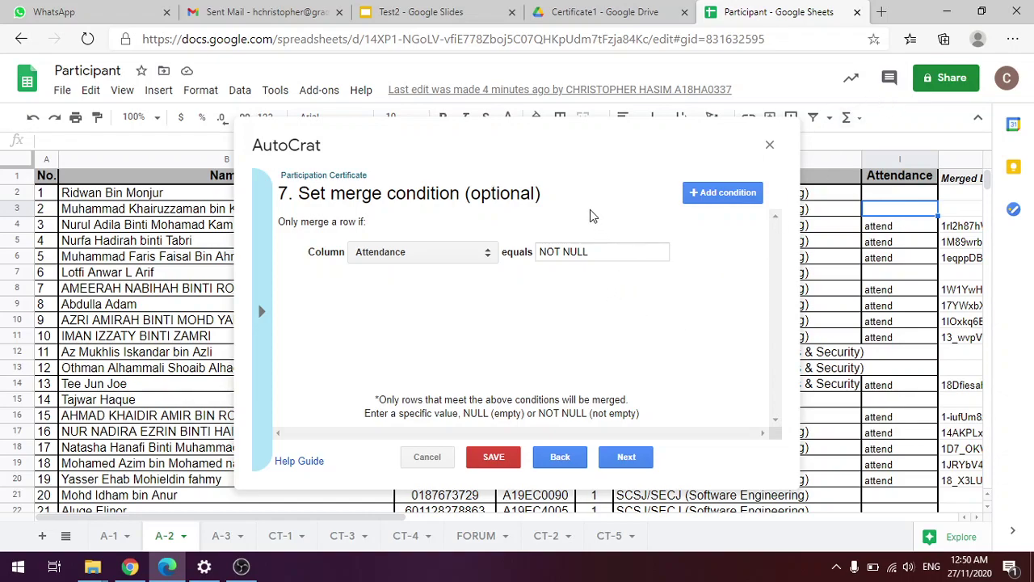
- Try a second merge condition requiring the Year column to be NOT NULL, and remove that condition
drag(594, 142, 530, 104)
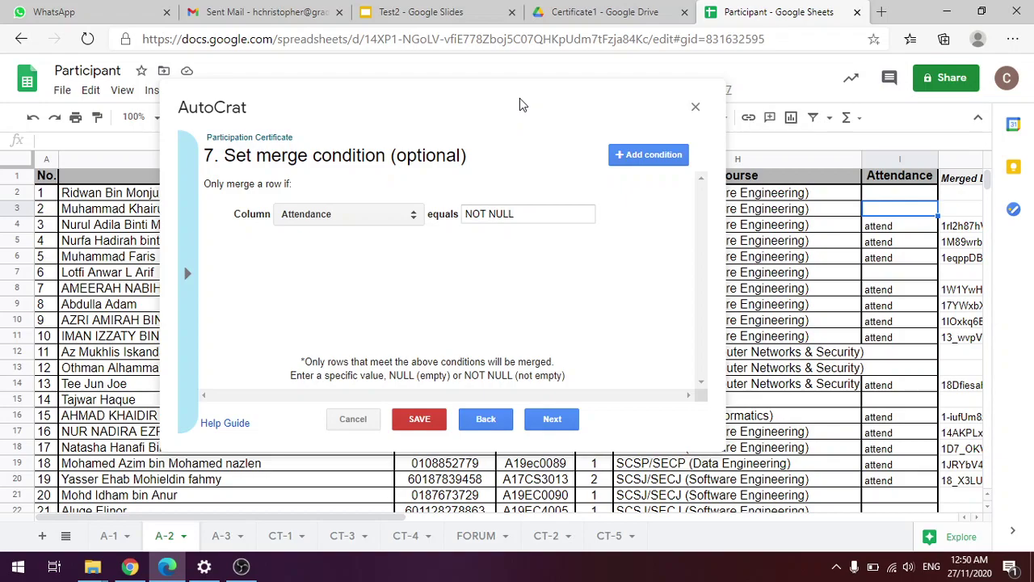
click(642, 156)
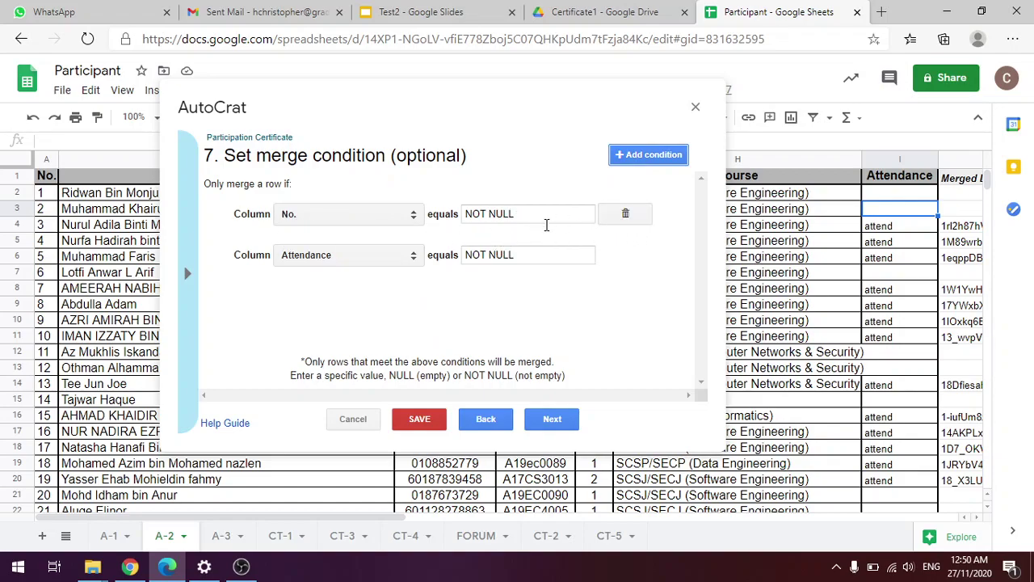
click(388, 220)
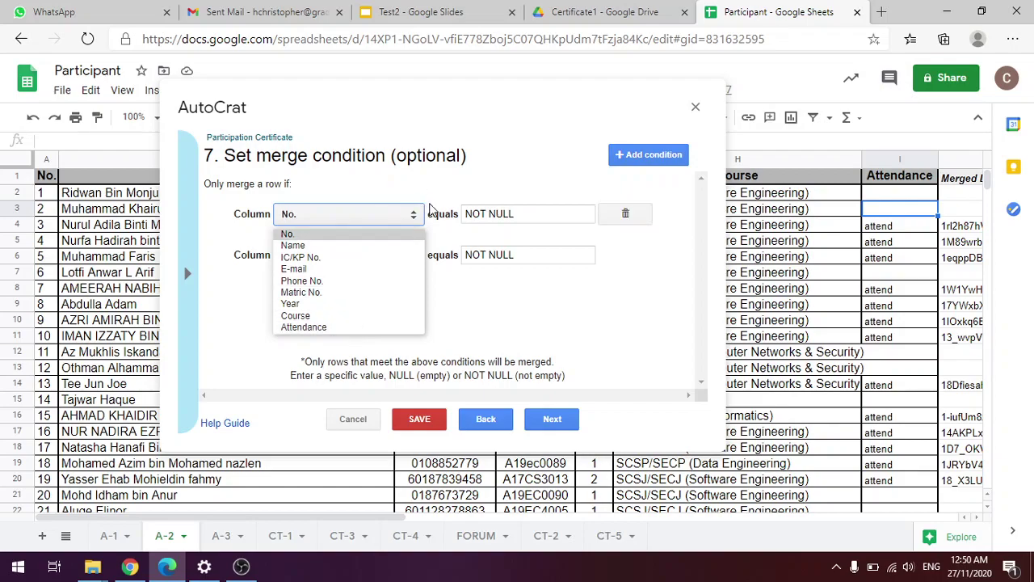
click(439, 161)
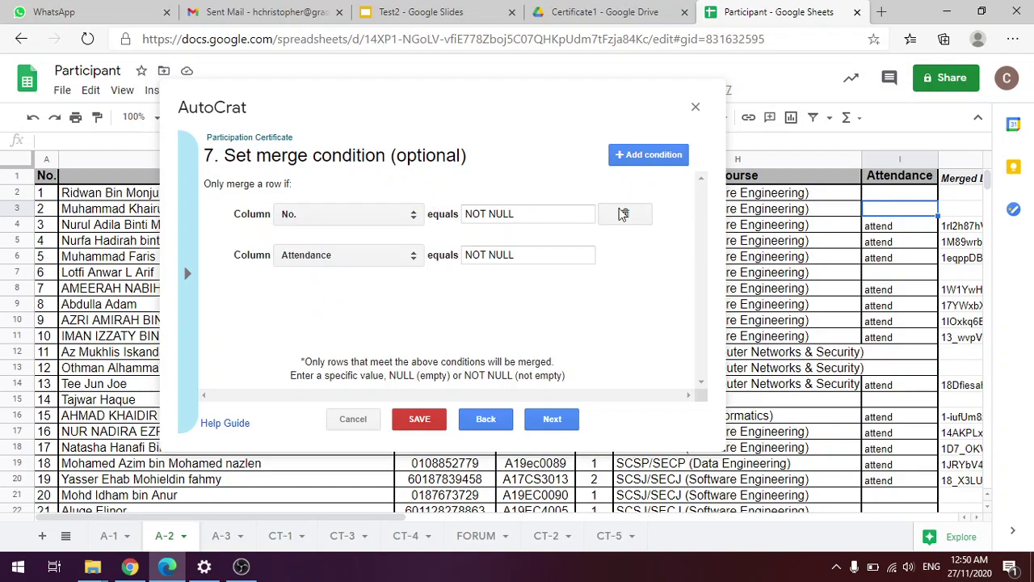
click(384, 218)
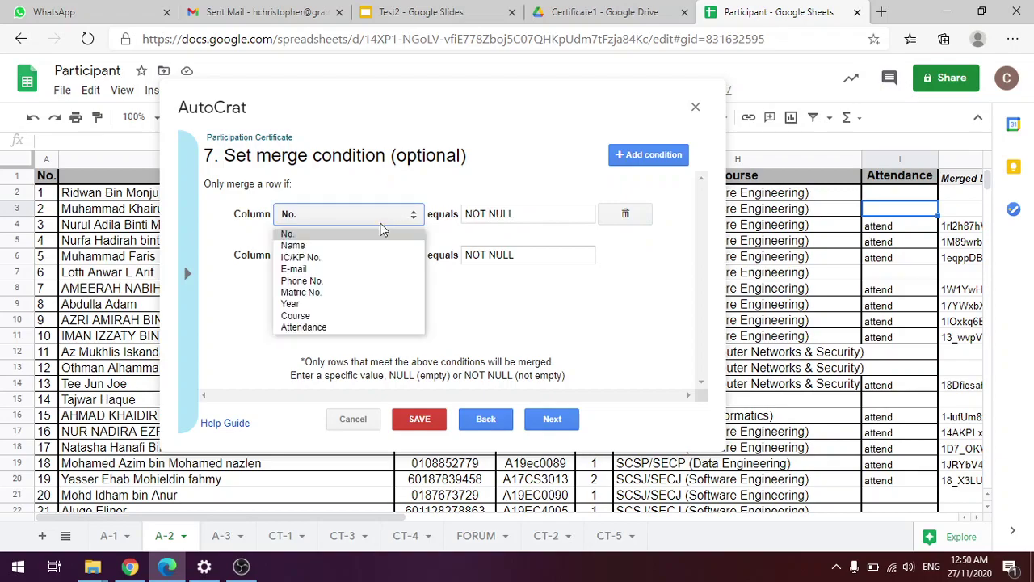
click(335, 281)
click(323, 302)
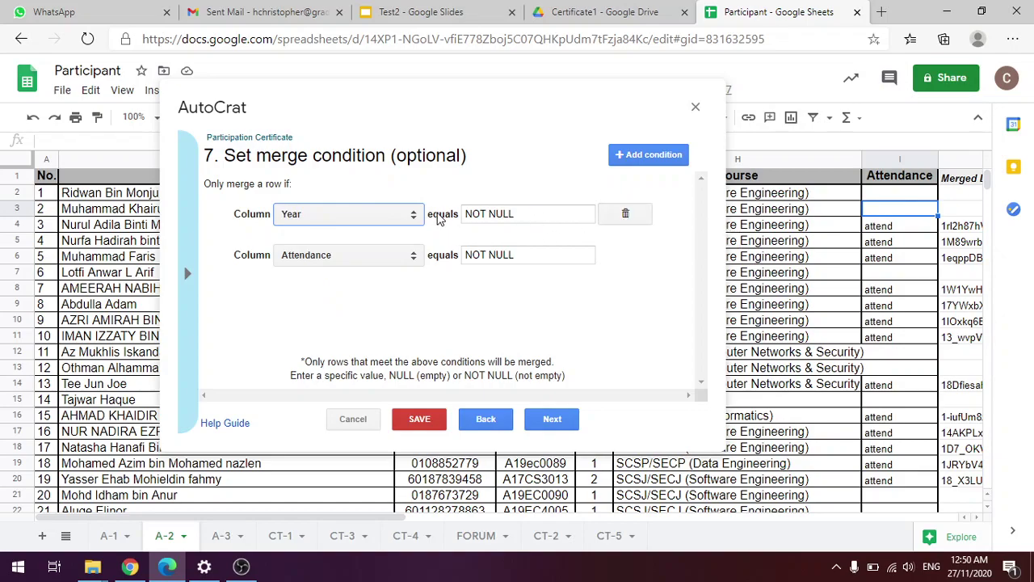
click(625, 213)
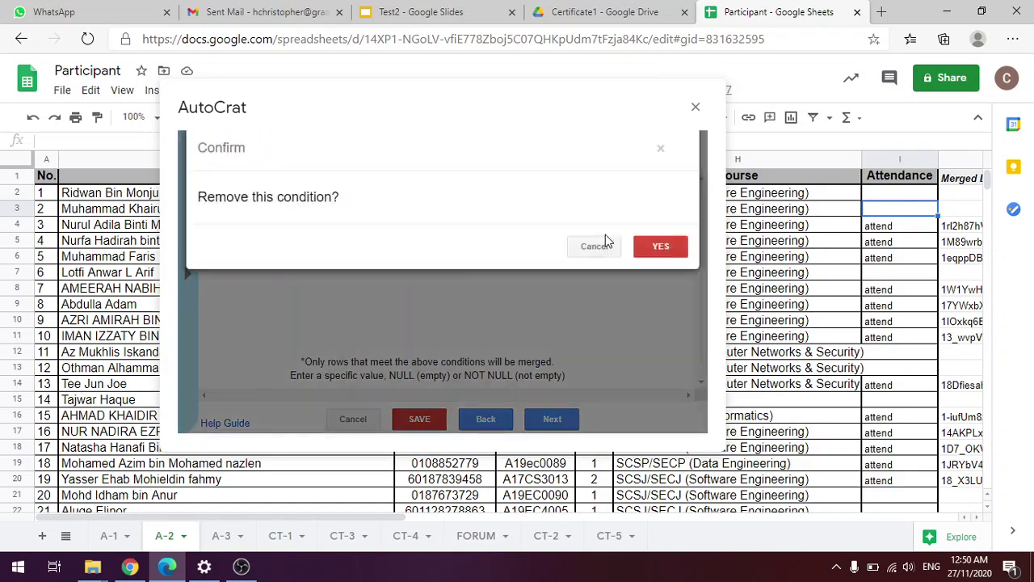
click(675, 257)
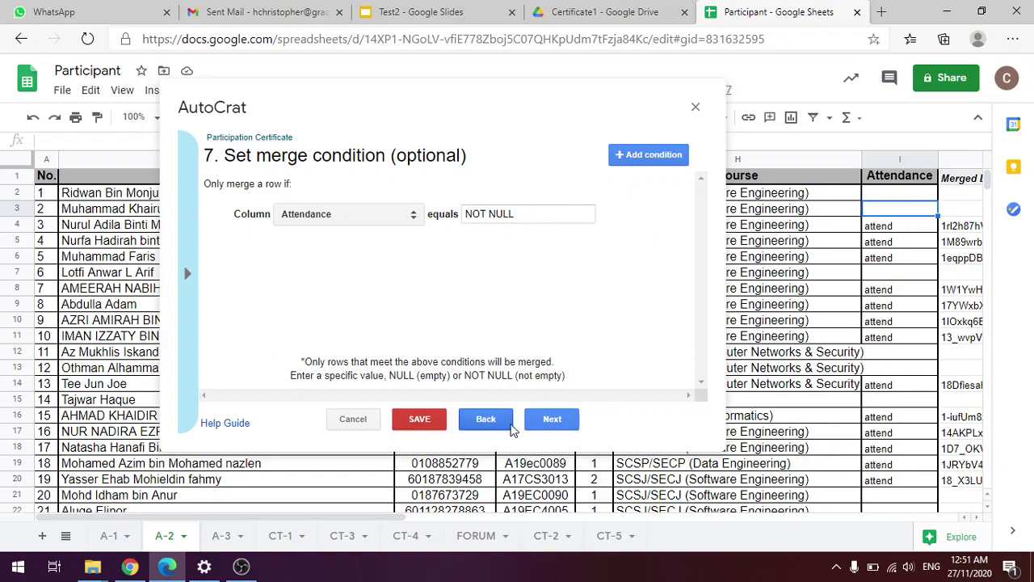
- Turn on document sharing for the merge job and go through the sharing and email options
click(552, 429)
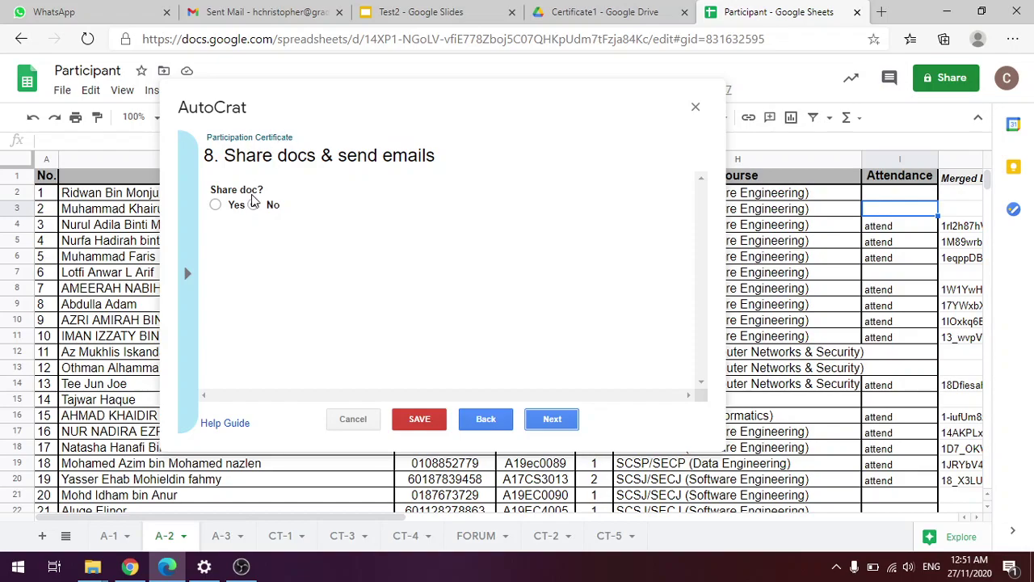
click(232, 207)
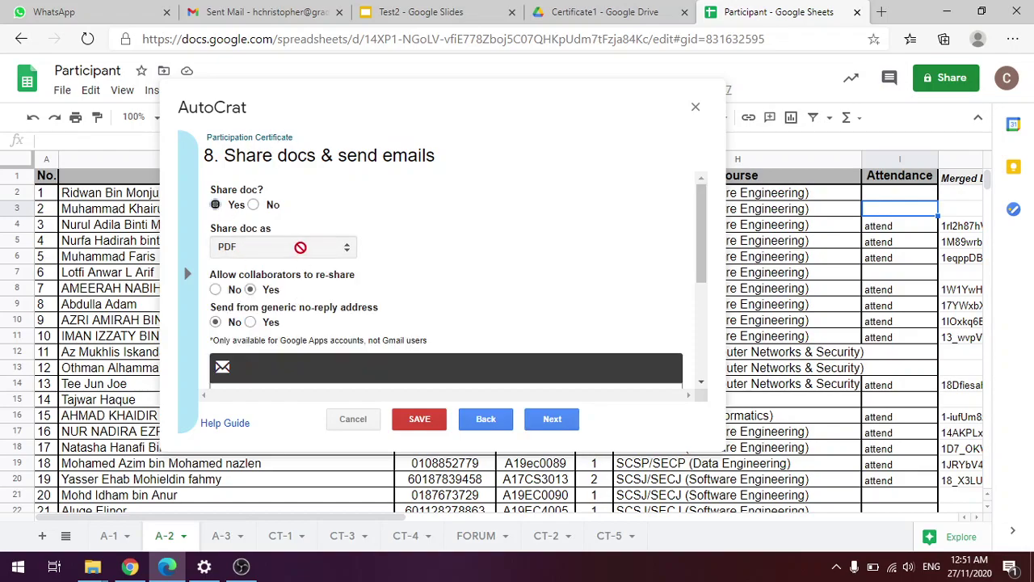
scroll(250, 212, down, 1)
scroll(257, 220, up, 1)
scroll(252, 254, down, 3)
scroll(267, 263, up, 1)
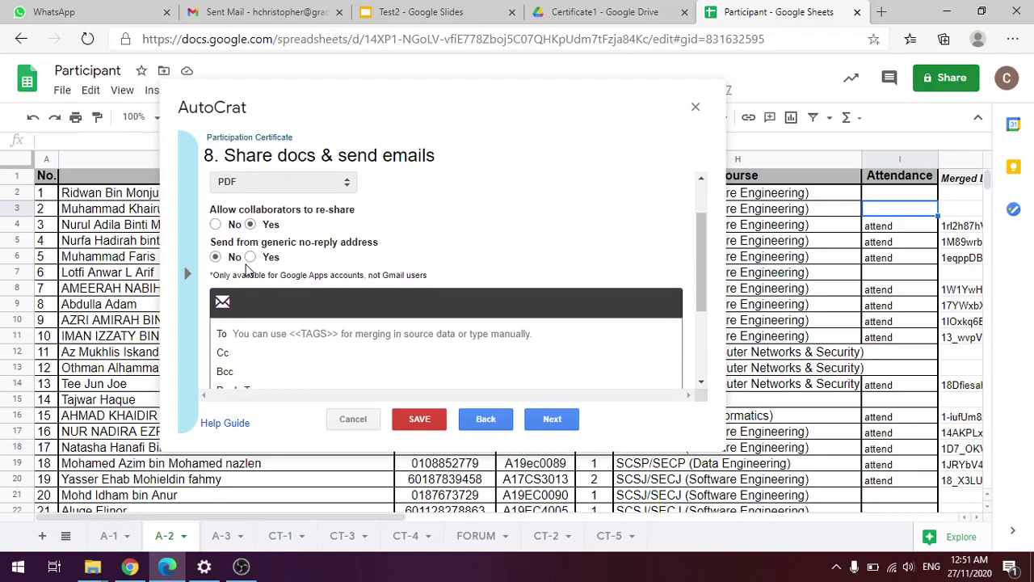
scroll(250, 271, down, 2)
- Examine the email form's To, Cc, Bcc and subject fields and the merge tags available for them
click(246, 269)
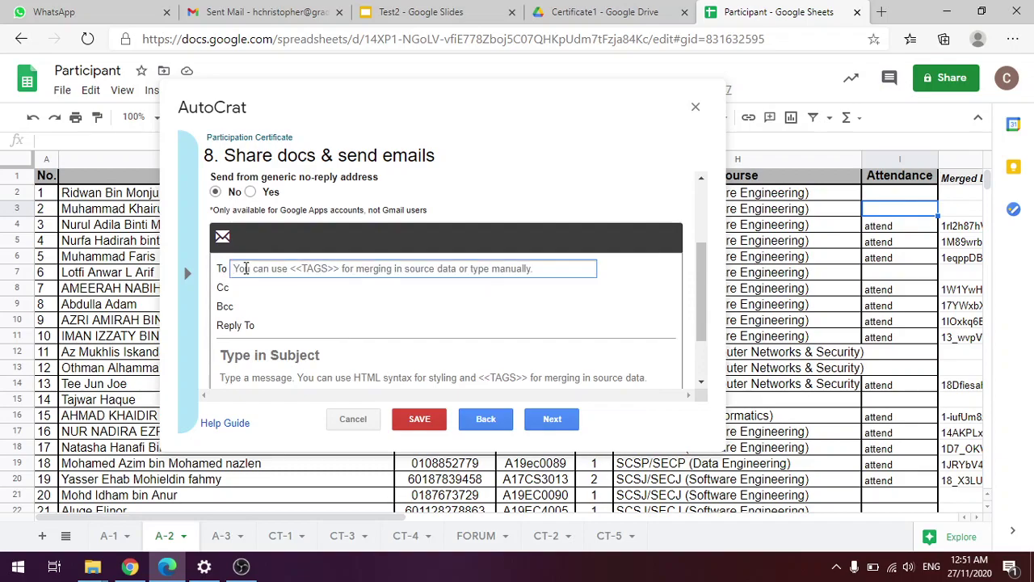
click(188, 274)
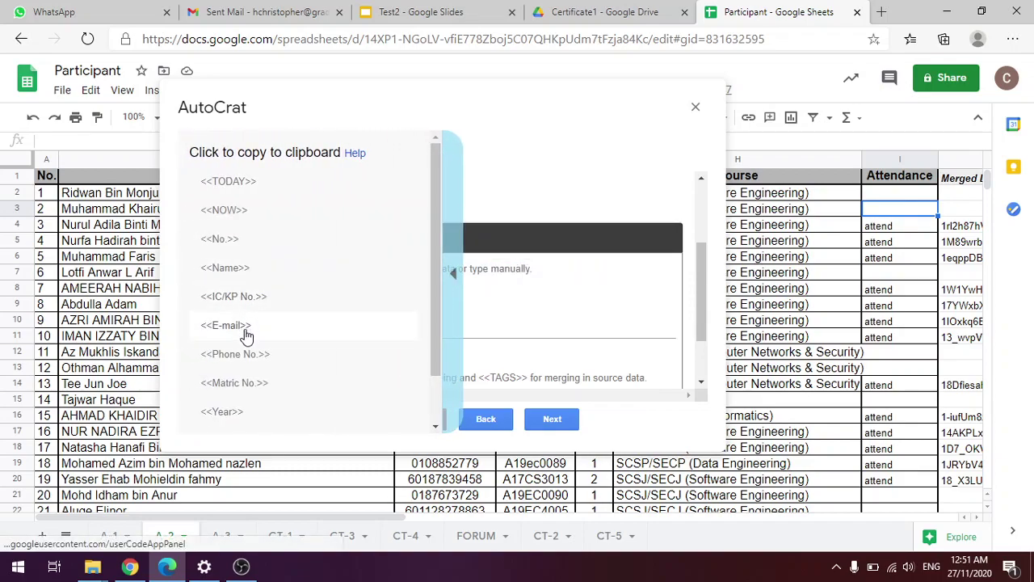
click(446, 243)
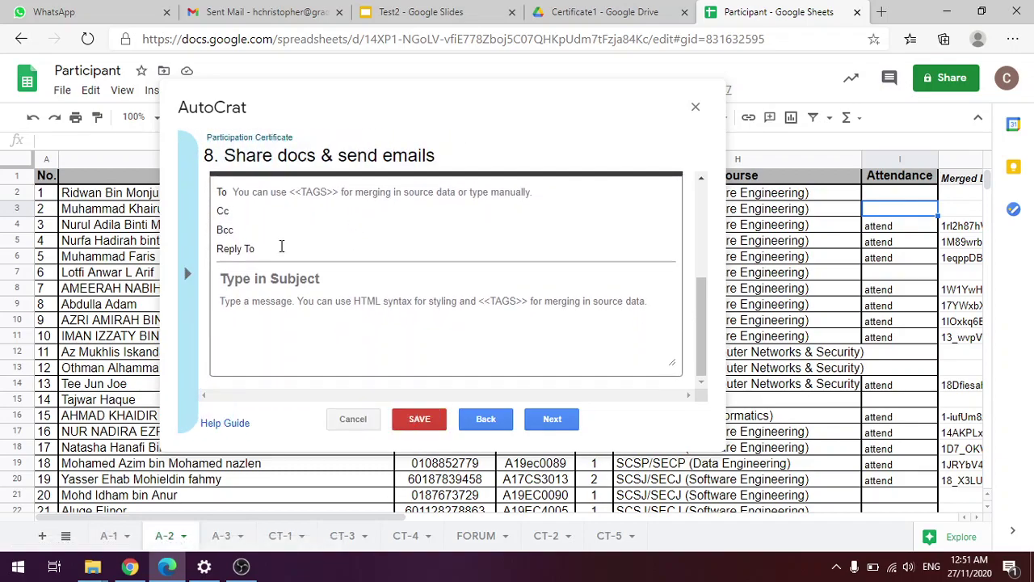
click(235, 213)
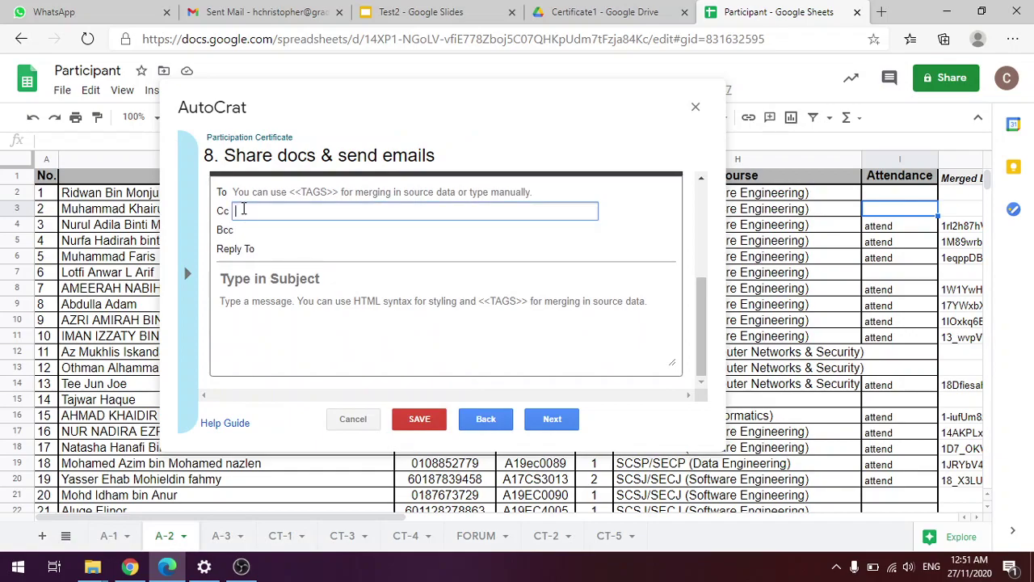
click(249, 232)
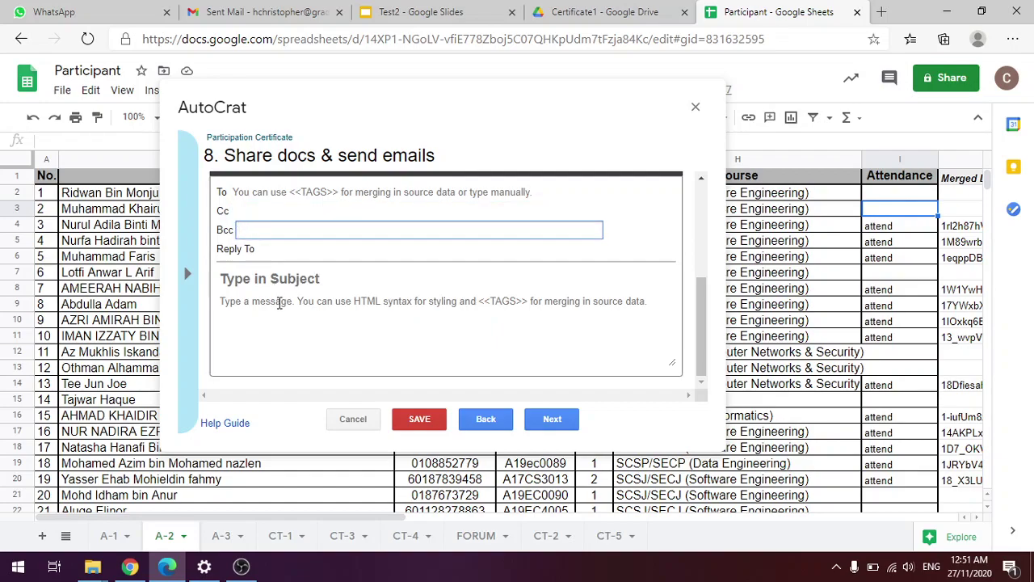
click(297, 281)
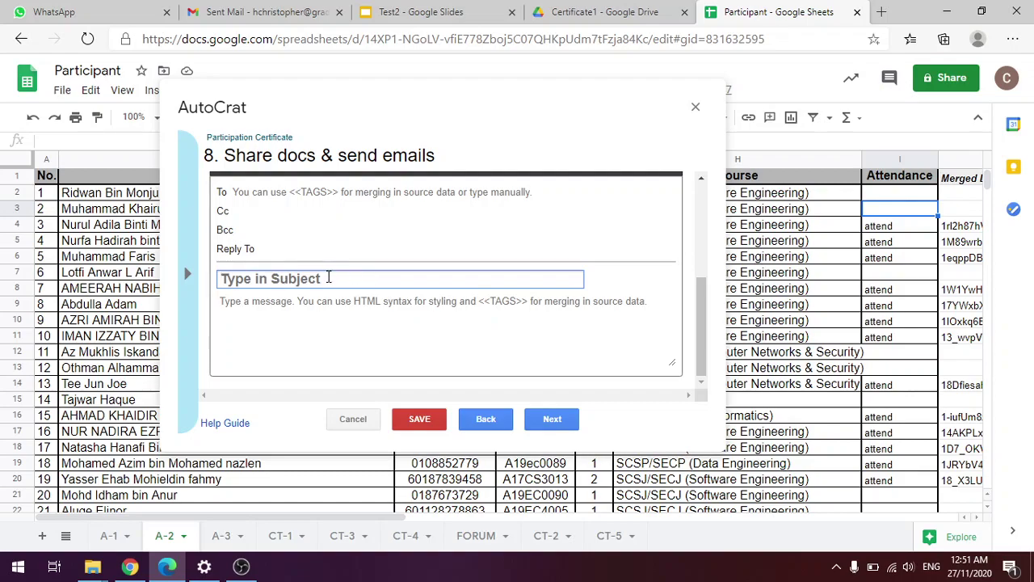
- Switch to Gmail, open a sent Student Experiences Participation Certificate email, and compare it with the AutoCrat email form
click(279, 11)
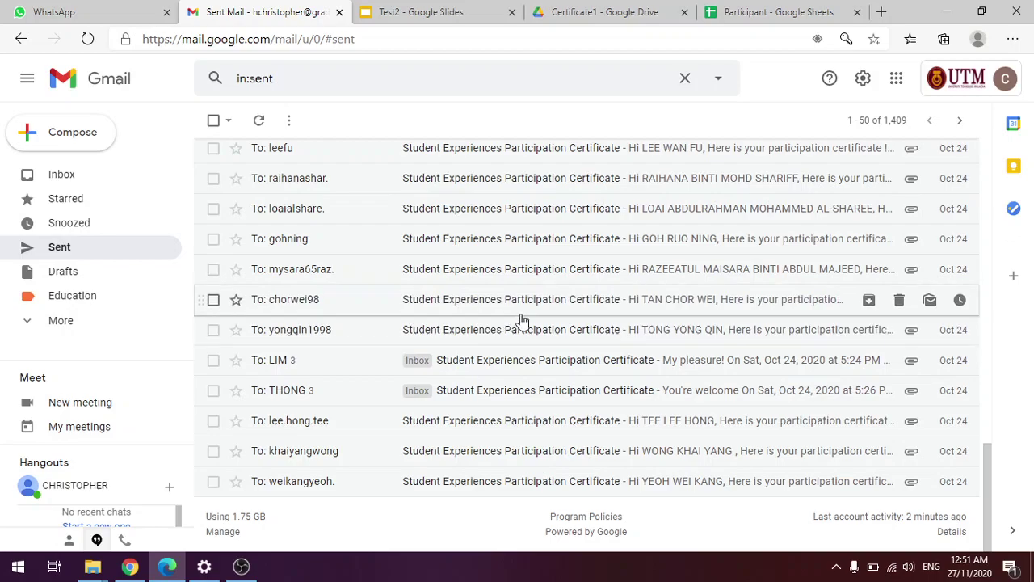
click(579, 308)
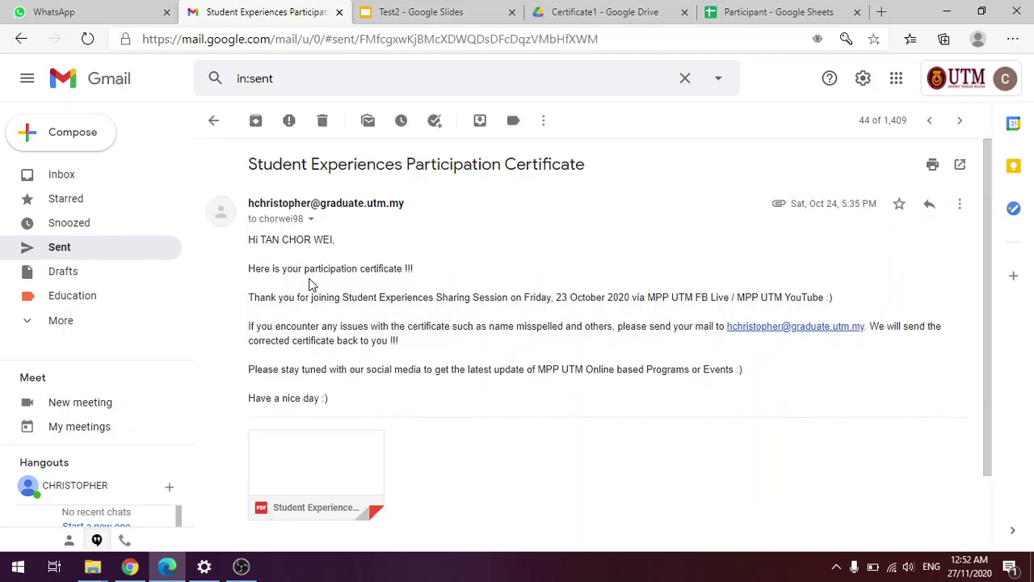
click(717, 15)
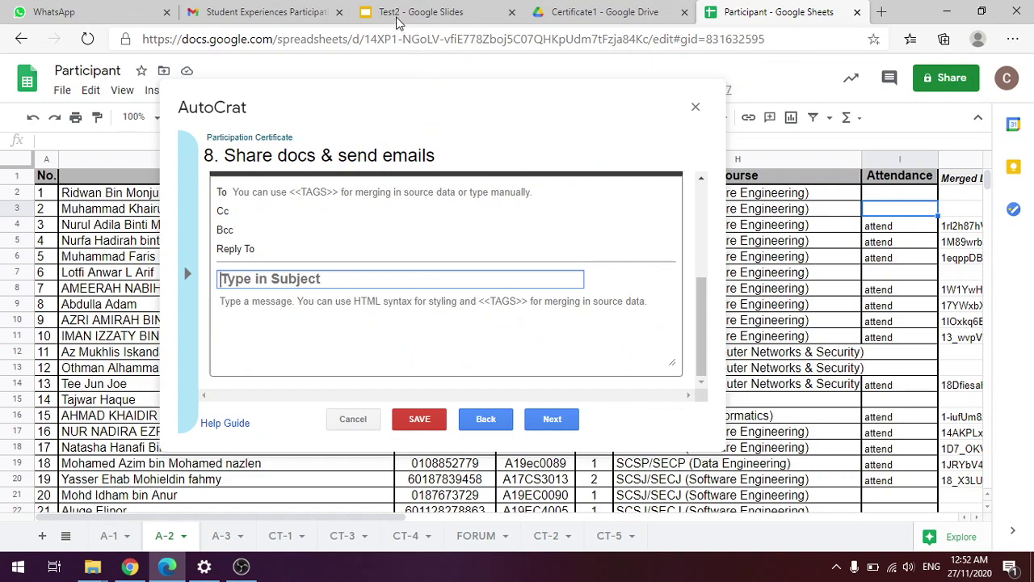
click(240, 10)
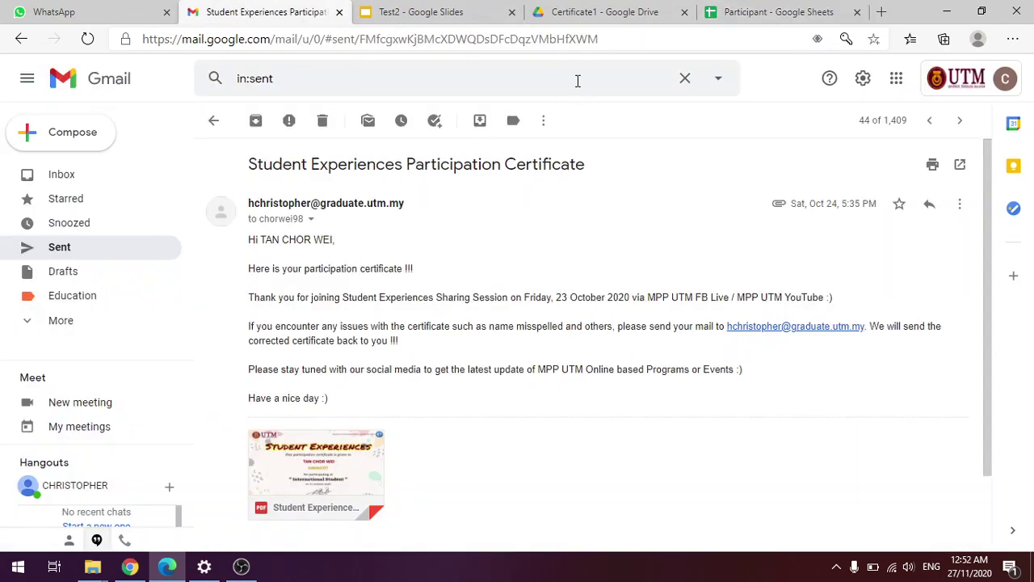
- Compare the AutoCrat email form with the message text of the sent participation certificate email in Gmail
click(776, 11)
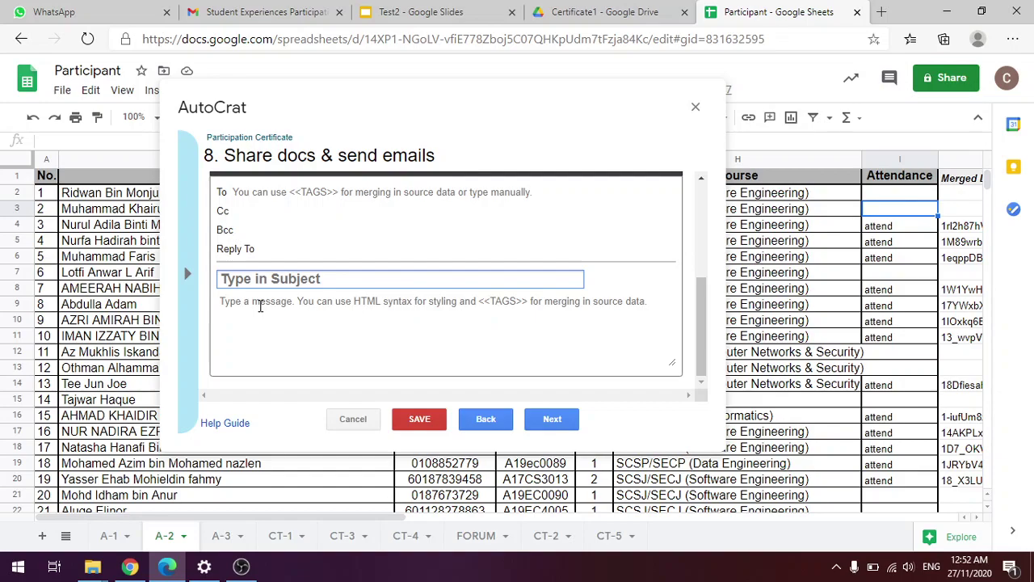
click(279, 13)
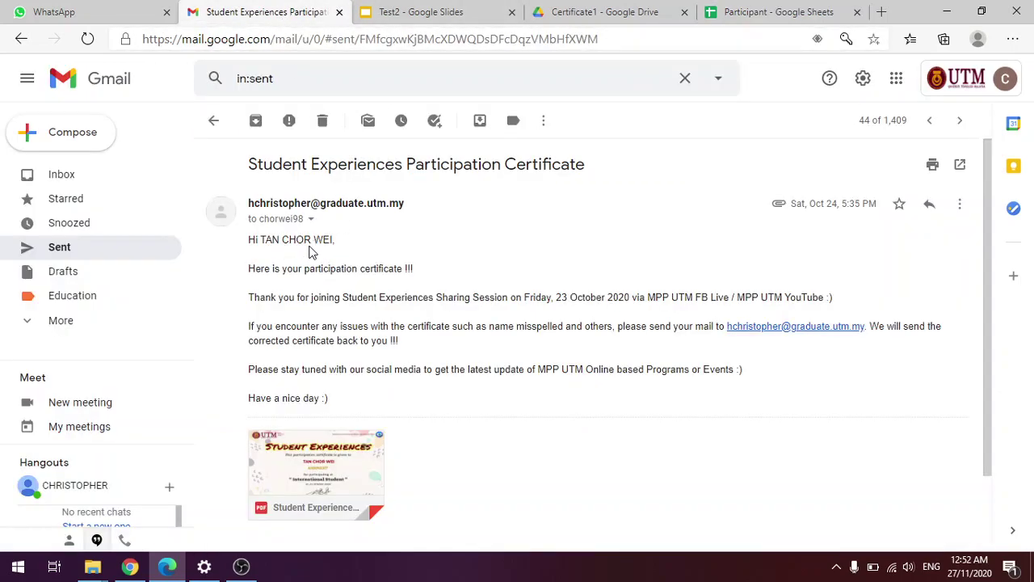
drag(362, 415, 249, 269)
click(246, 249)
drag(335, 314, 312, 297)
- Open another sent Student Experiences Participation Certificate email and examine its personalised greeting, message and attachment
click(132, 249)
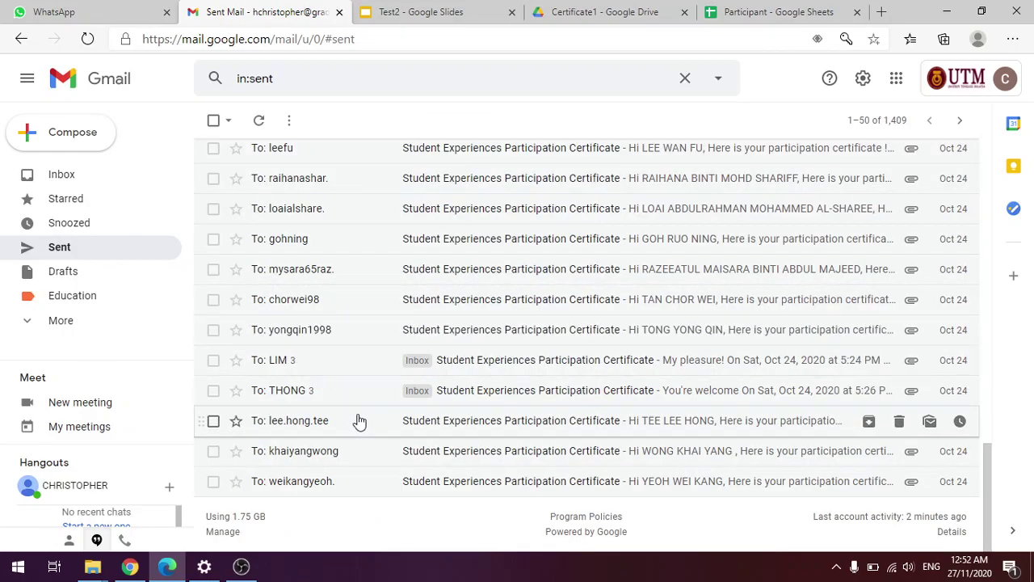
click(487, 331)
key(ctrl+a)
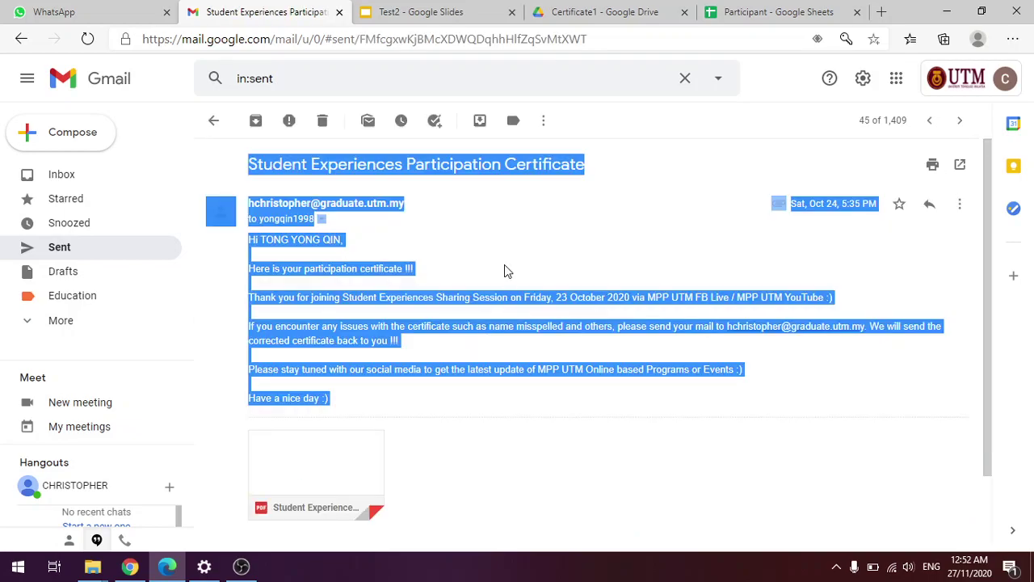
click(426, 260)
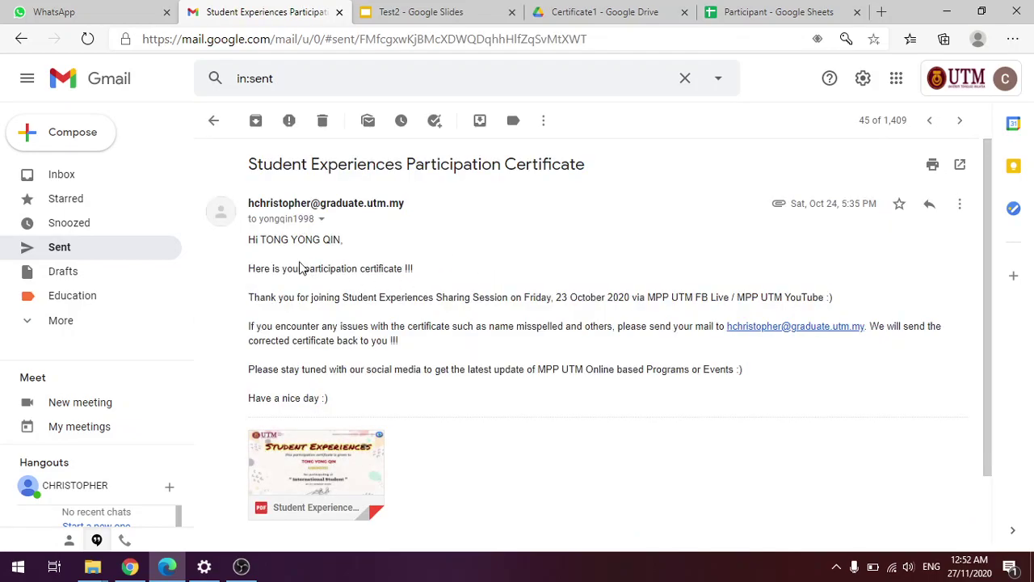
scroll(321, 323, down, 1)
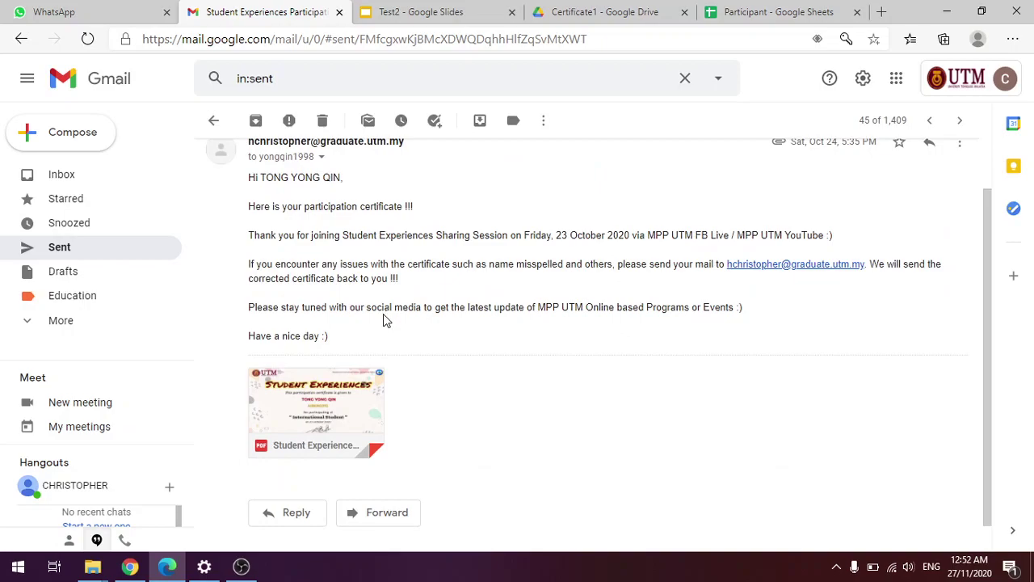
drag(262, 177, 341, 179)
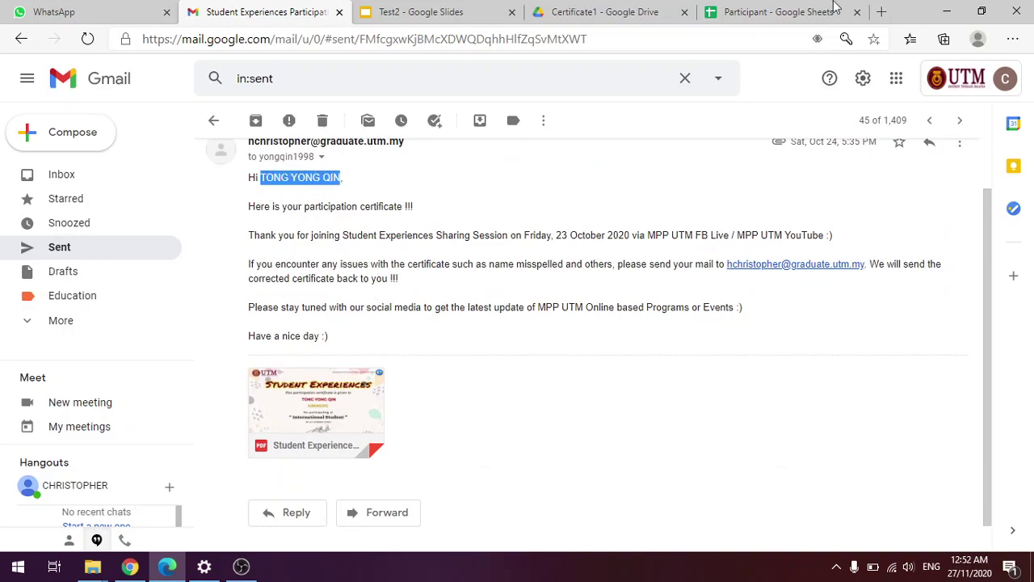
- Return to the Participant spreadsheet and review the merge tags, including <<Name>>, available for the AutoCrat email message
click(800, 11)
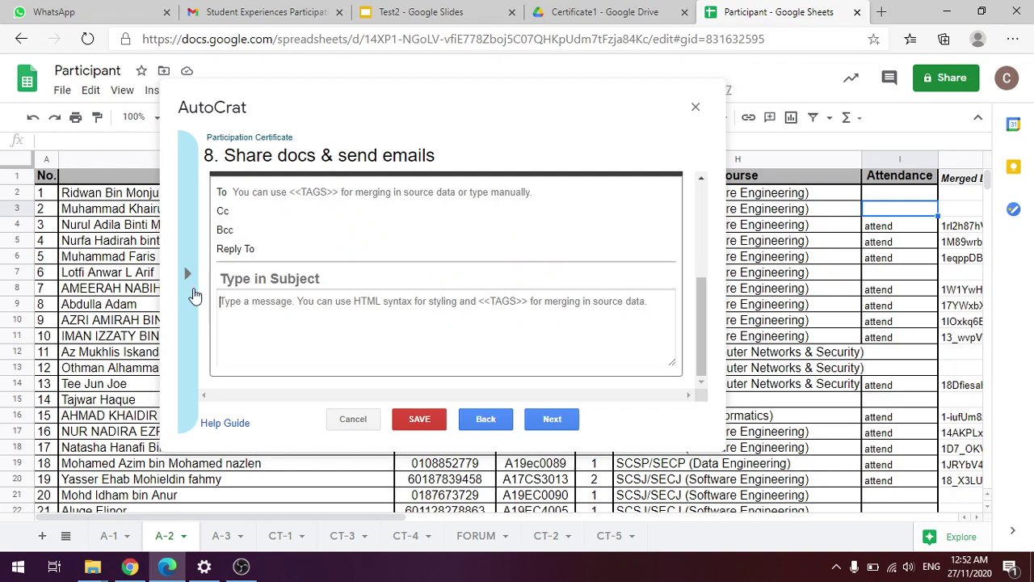
click(187, 273)
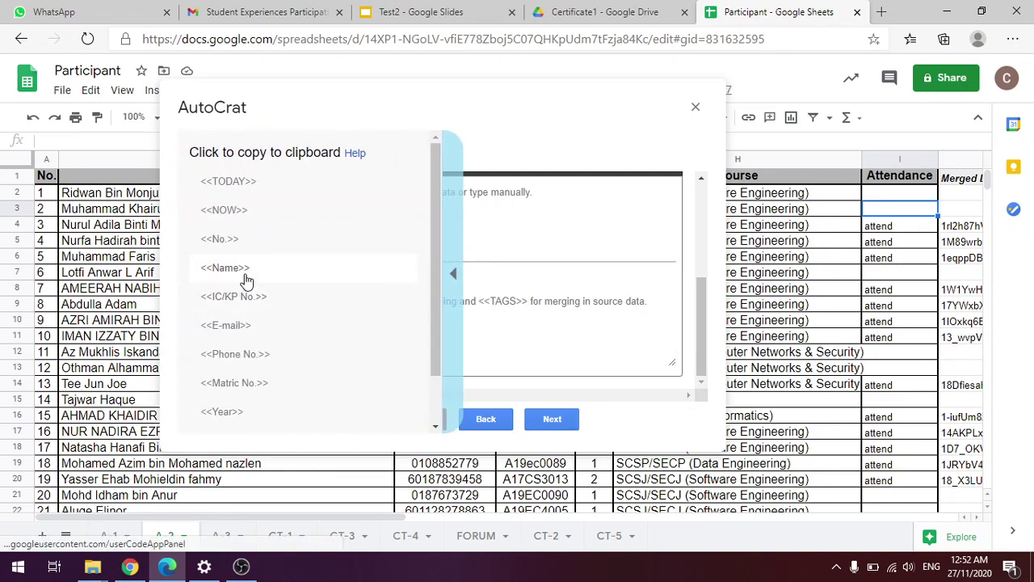
click(448, 276)
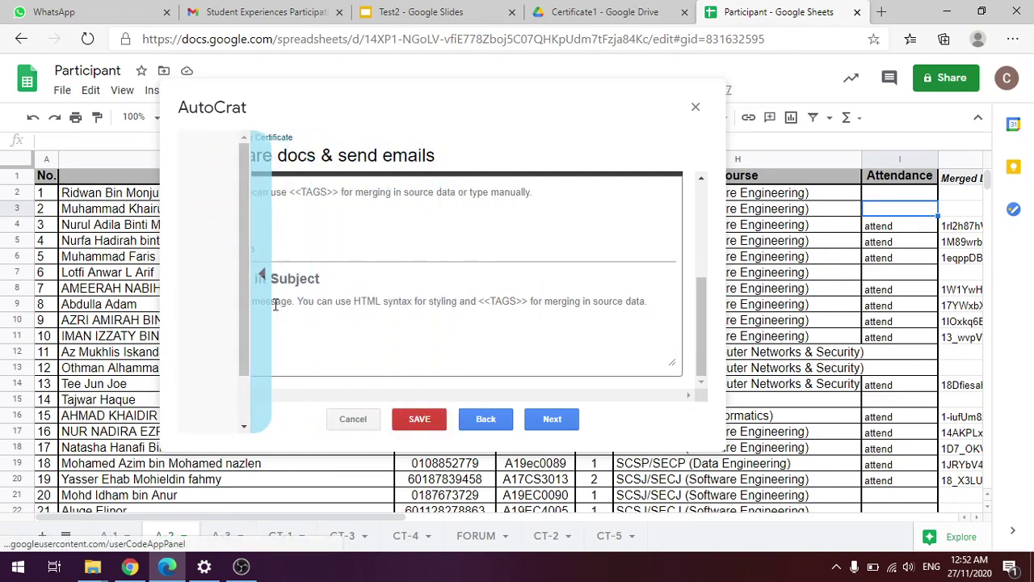
scroll(473, 344, up, 3)
scroll(485, 339, down, 3)
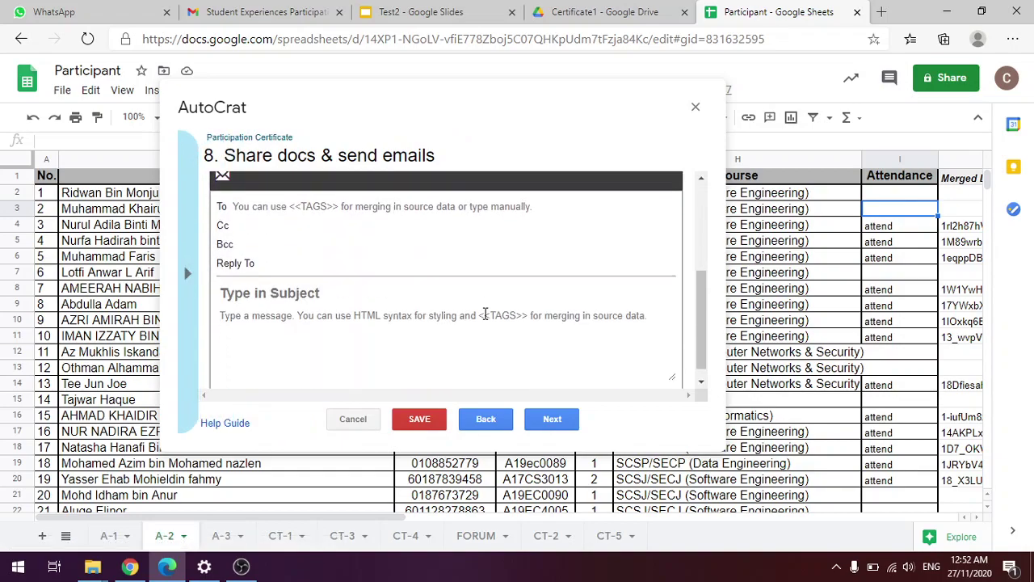
- Check the job trigger options, return to the sharing and email settings, and close AutoCrat without saving
click(556, 419)
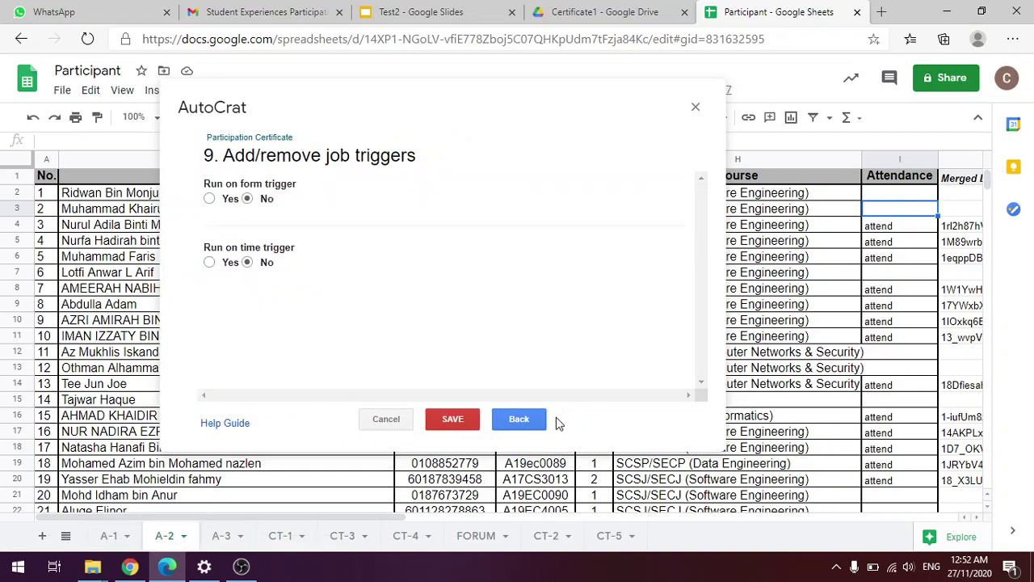
click(521, 418)
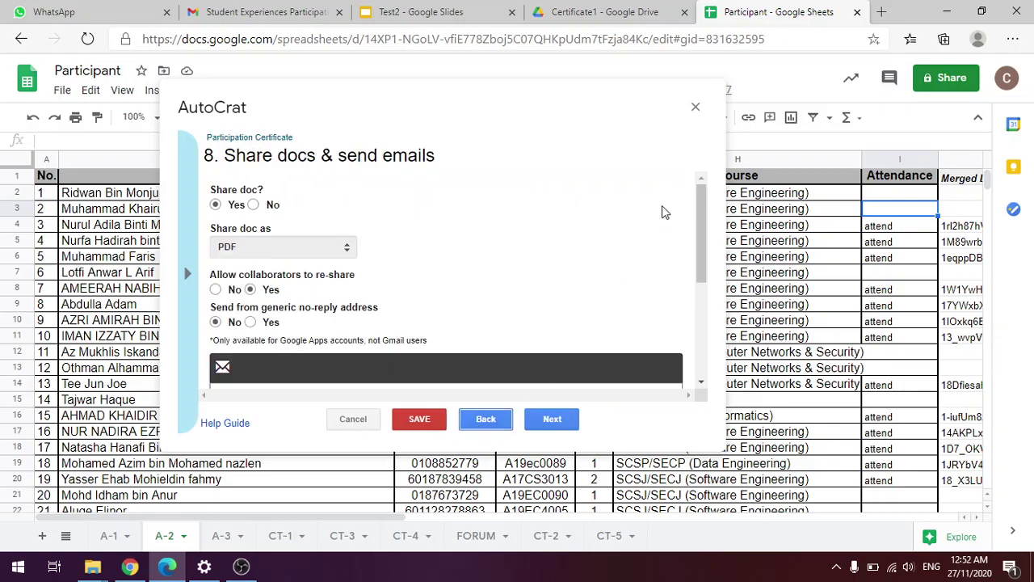
click(693, 108)
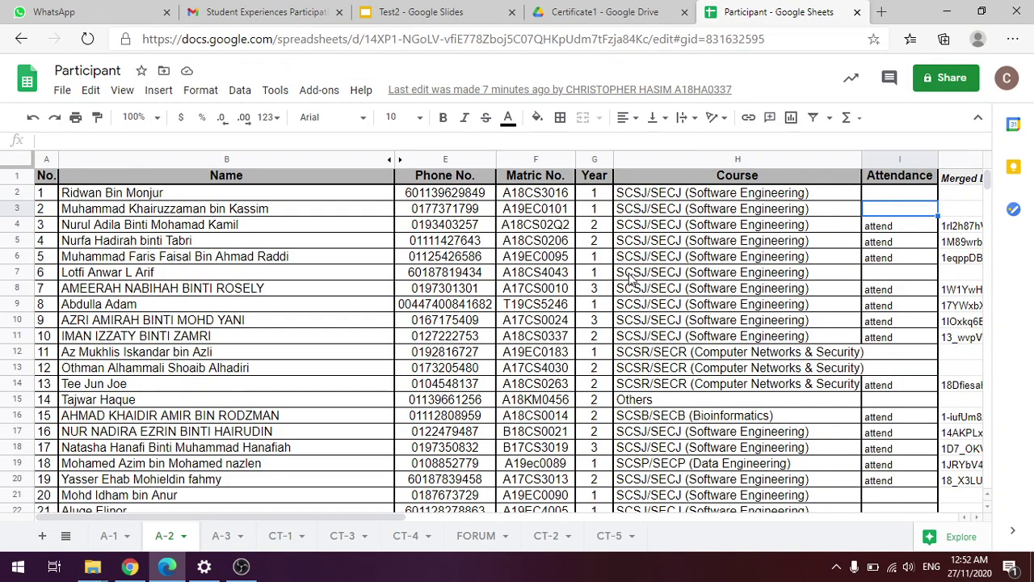
- Delete the "Academy-3 : Basics of CTF (BT2)" title row from sheet A-3
scroll(630, 279, down, 7)
scroll(663, 392, up, 7)
drag(396, 522, 763, 521)
drag(537, 521, 92, 512)
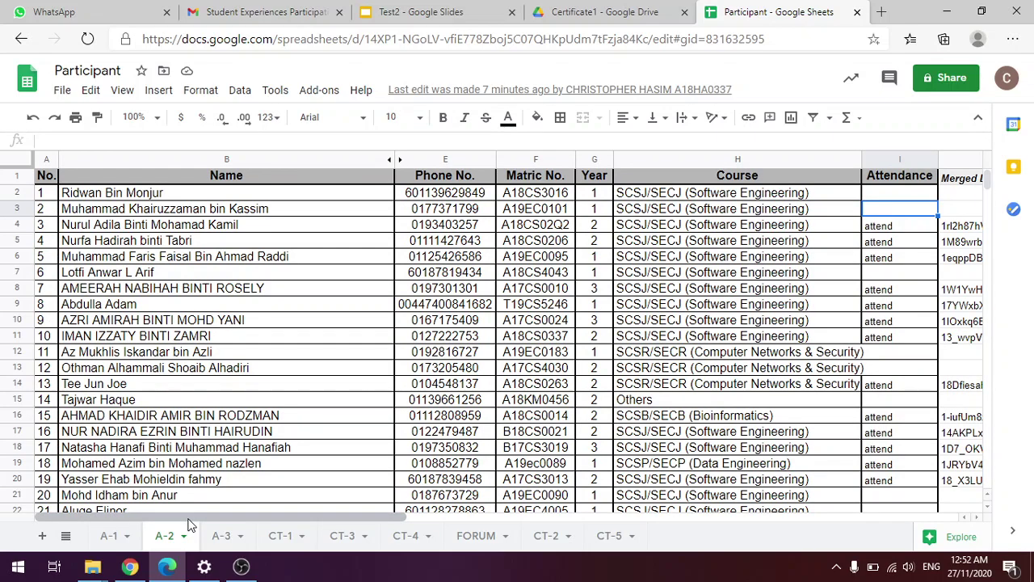
click(224, 544)
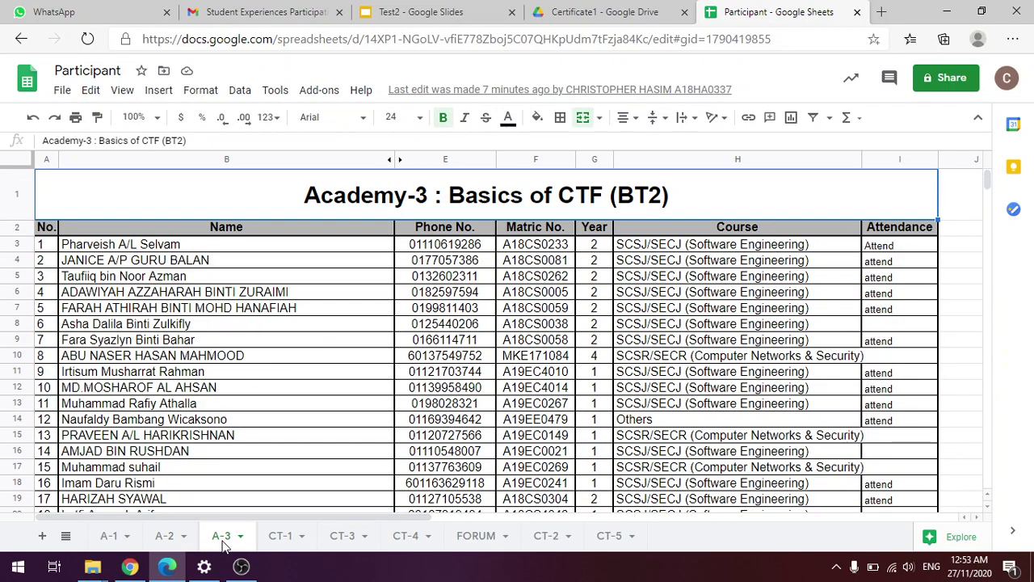
click(21, 198)
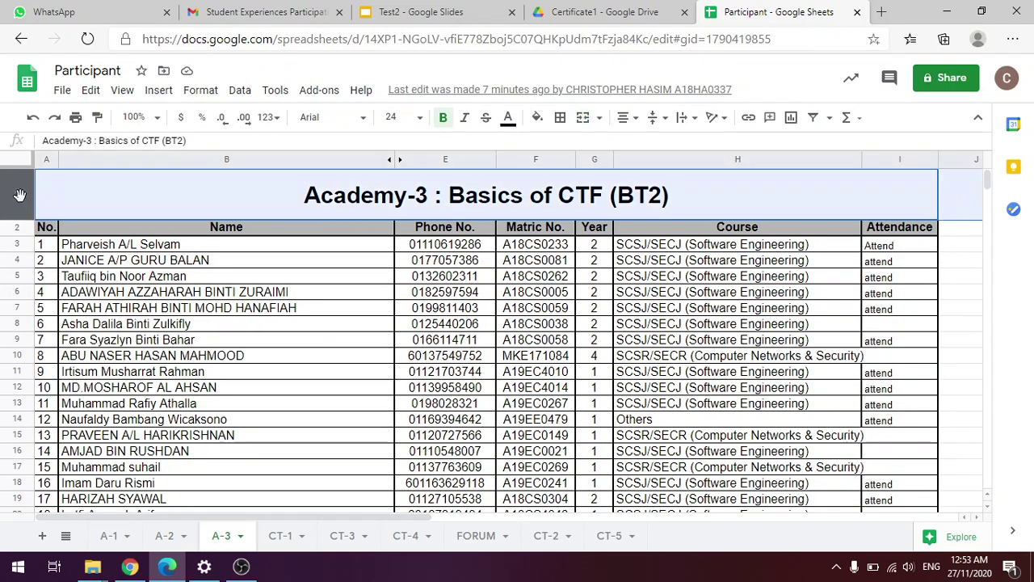
right_click(21, 197)
click(76, 272)
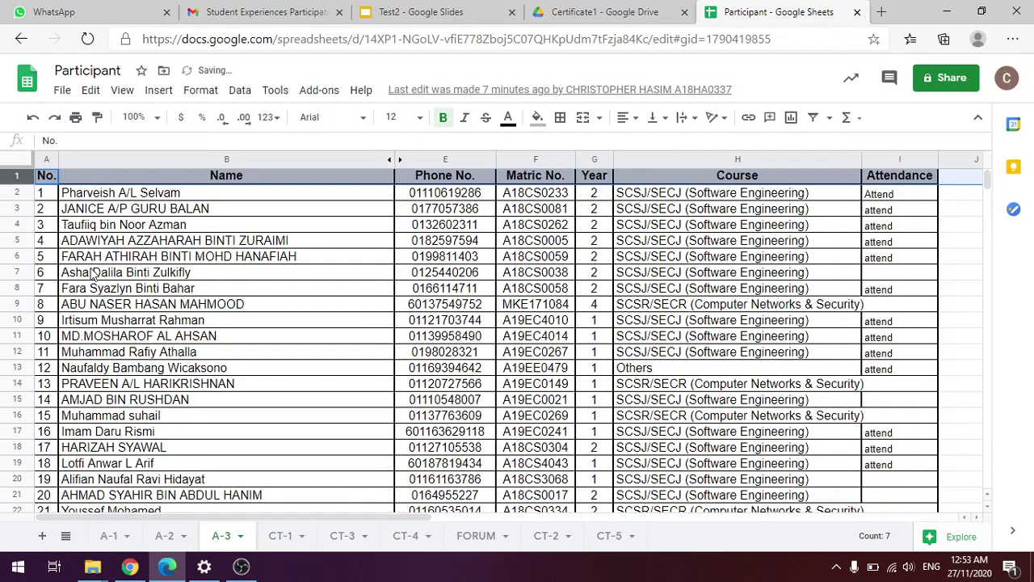
- Launch AutoCrat and open the Participation Certificate job for editing at the source data mapping, keeping the Test2 template
click(319, 90)
mouse_move(347, 156)
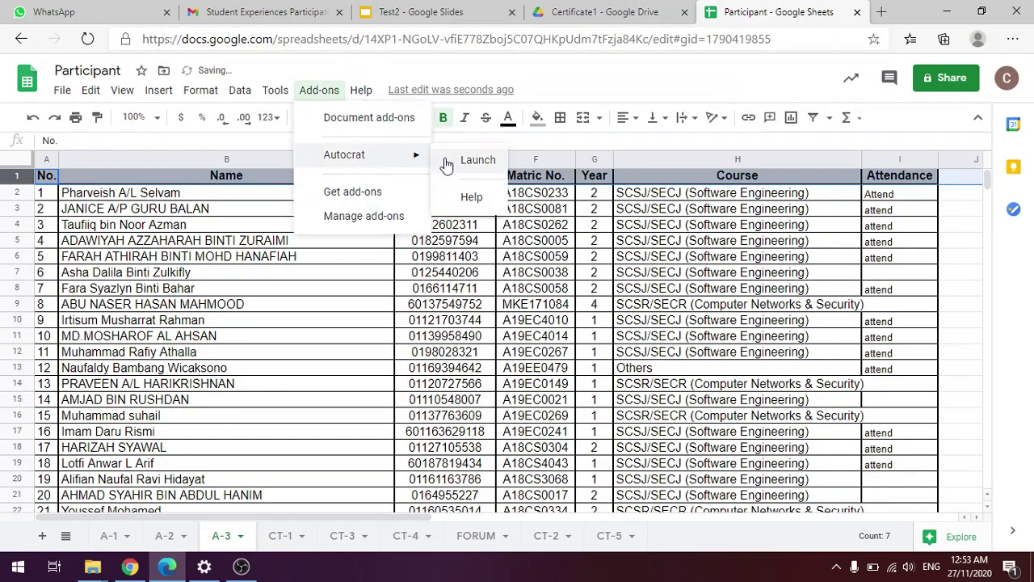
click(453, 160)
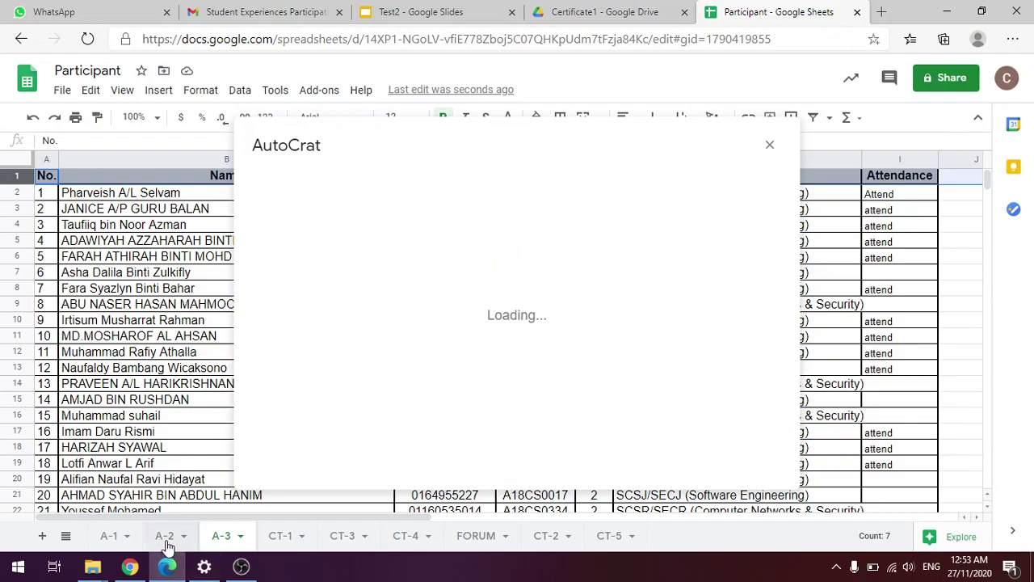
click(530, 245)
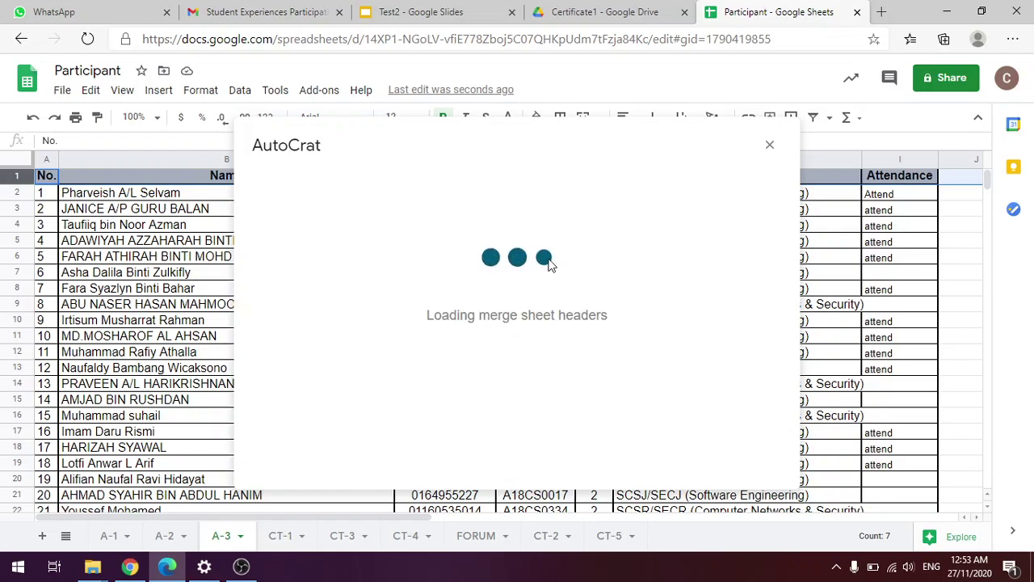
click(628, 457)
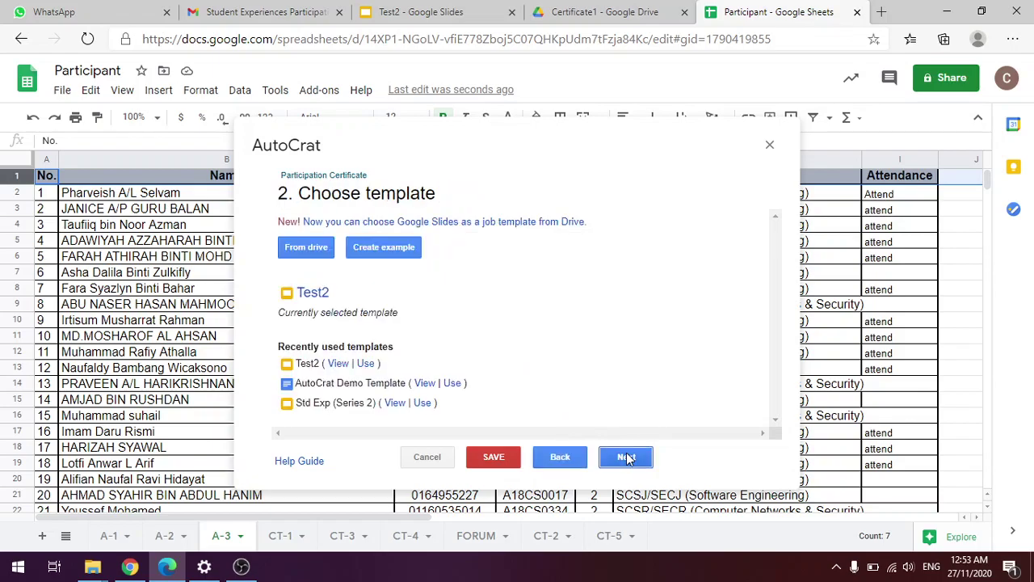
click(614, 468)
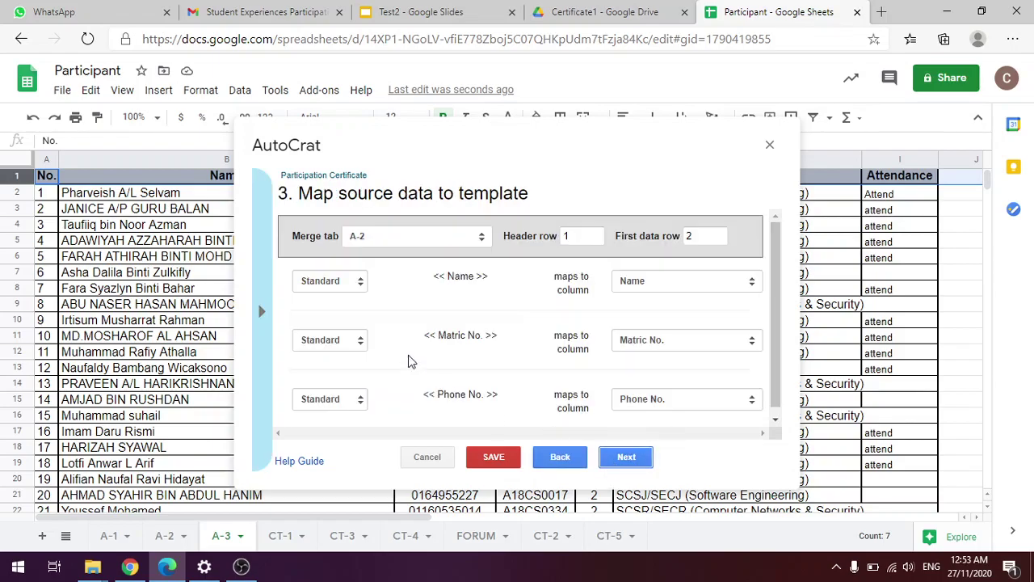
- Set the job's merge tab to A-3
click(468, 236)
click(431, 280)
click(449, 236)
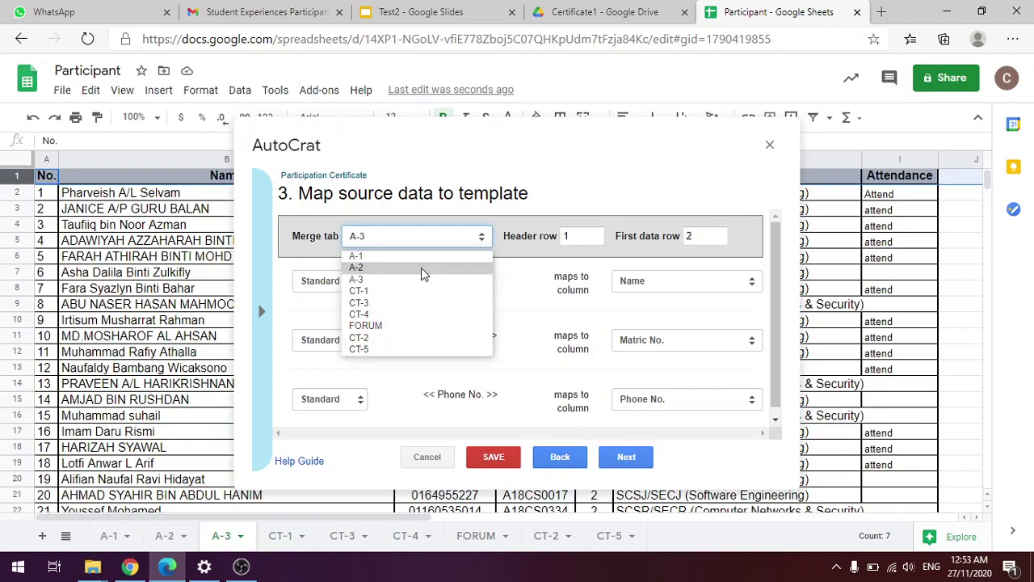
click(699, 466)
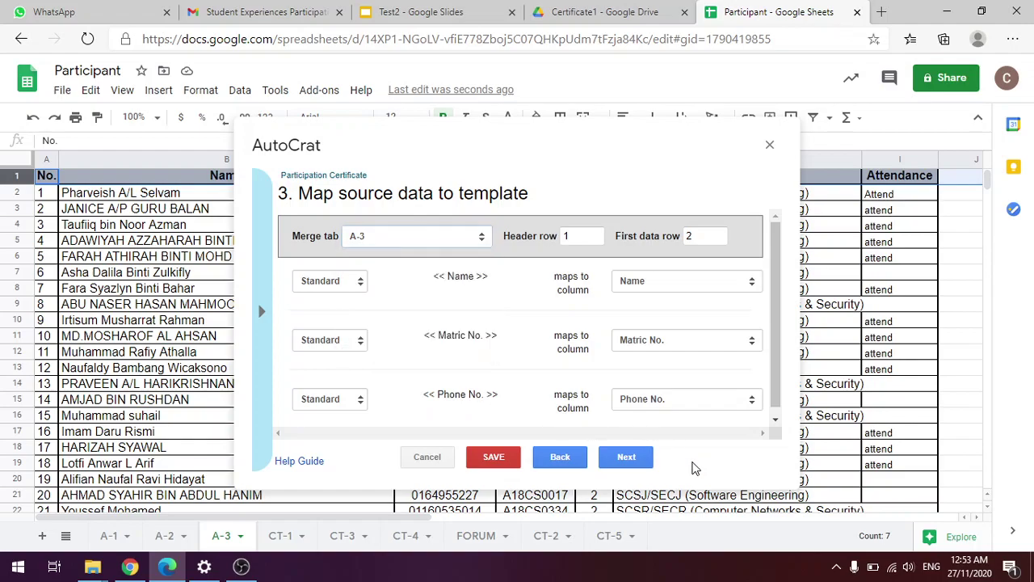
- Keep the remaining settings of the Participation Certificate job, save it, and close AutoCrat
click(628, 457)
click(628, 458)
click(627, 458)
click(627, 457)
click(628, 458)
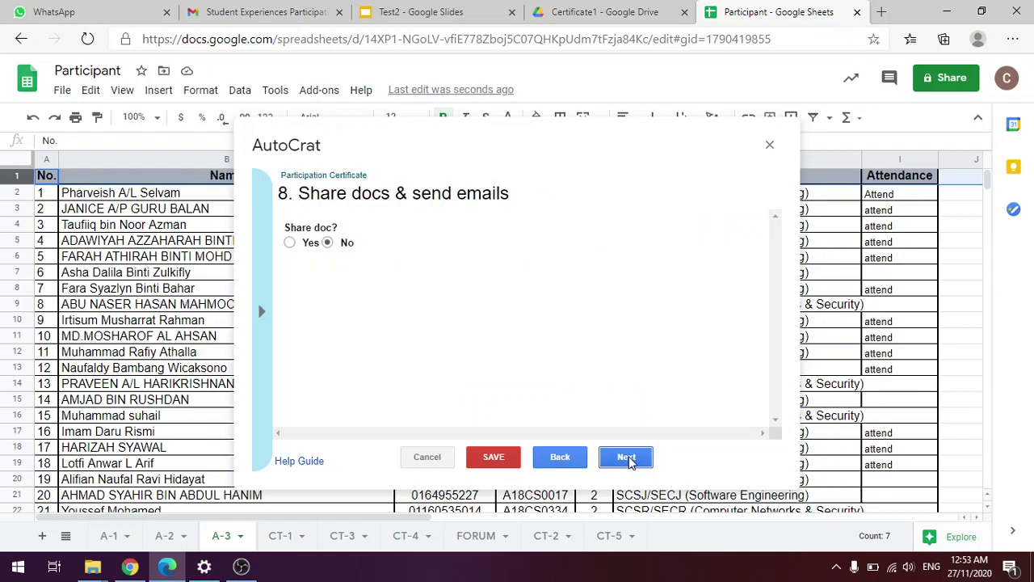
click(629, 459)
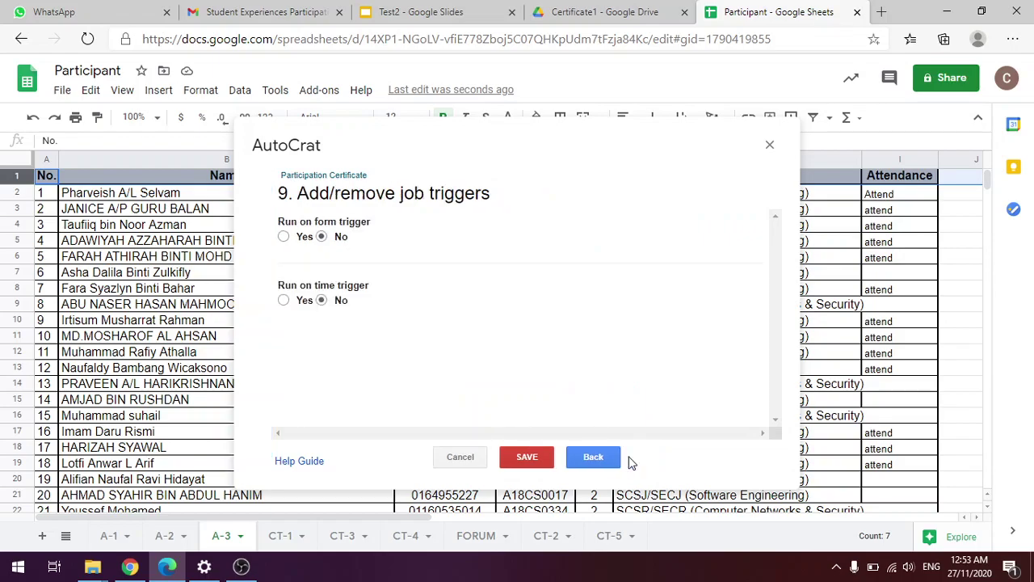
click(542, 462)
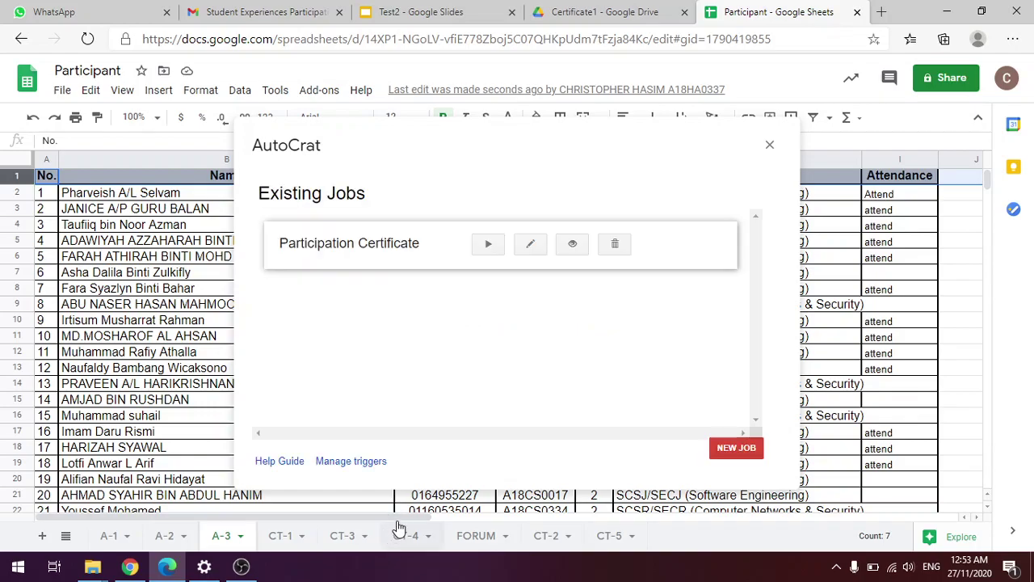
drag(411, 514, 619, 514)
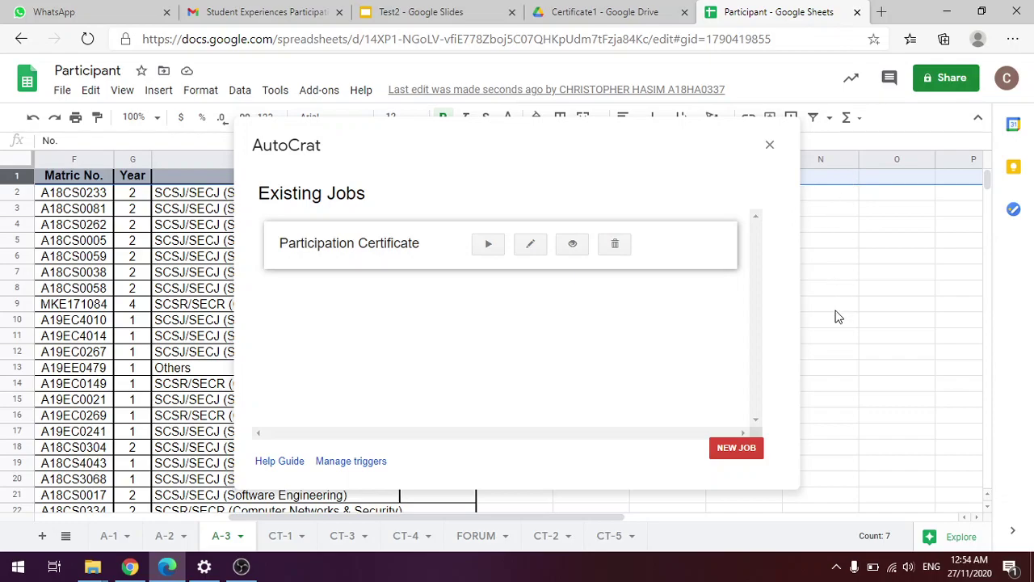
click(770, 145)
- Look through the participant rows and attendance column of sheet A-3
click(332, 293)
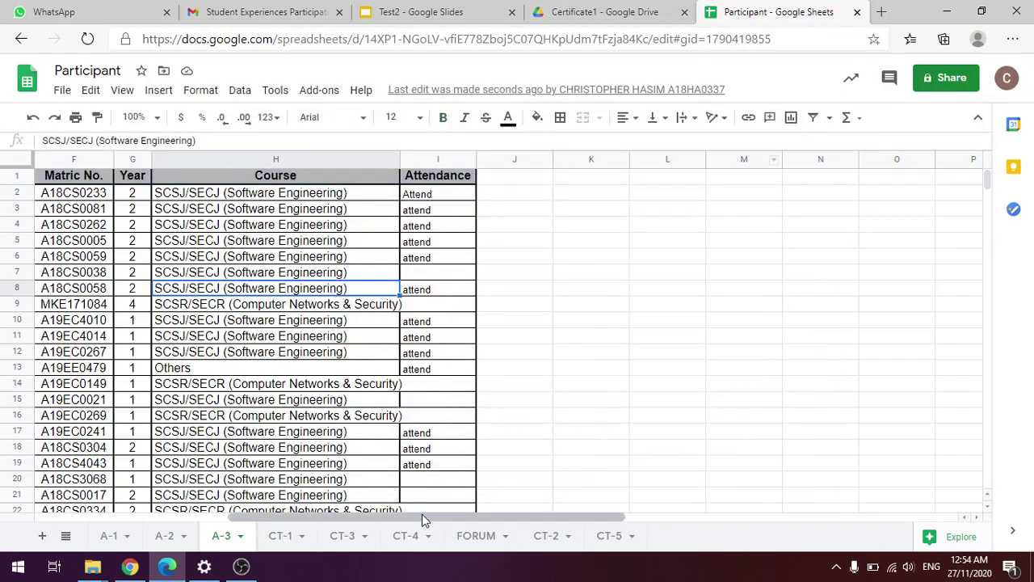
drag(407, 515, 195, 510)
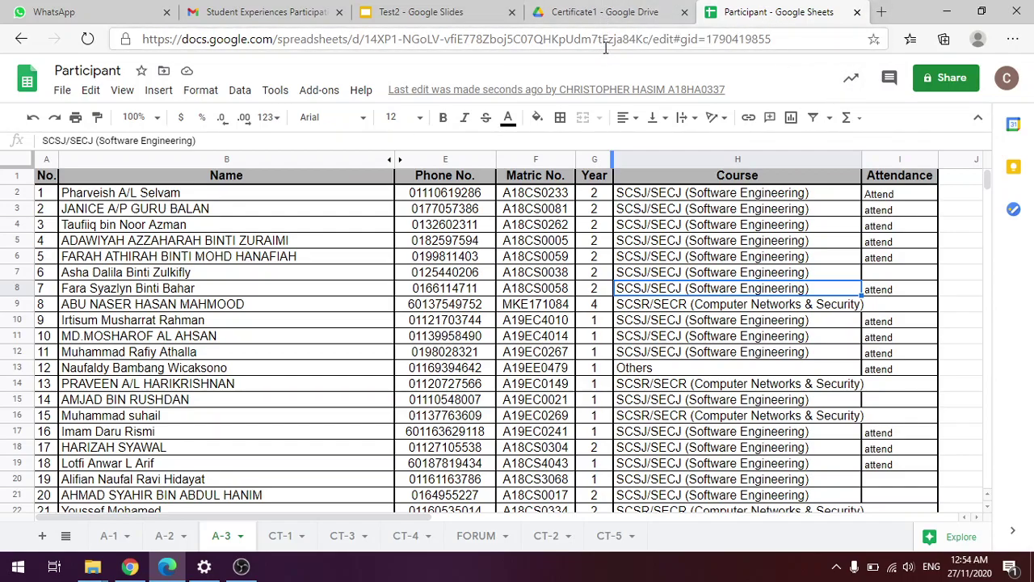
scroll(286, 209, down, 3)
scroll(286, 209, up, 3)
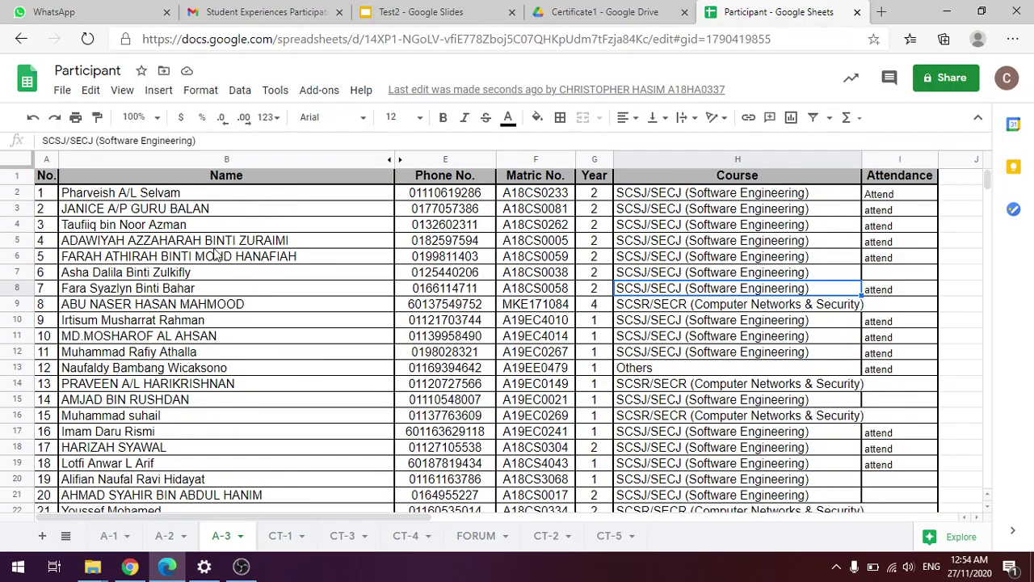
scroll(372, 259, down, 8)
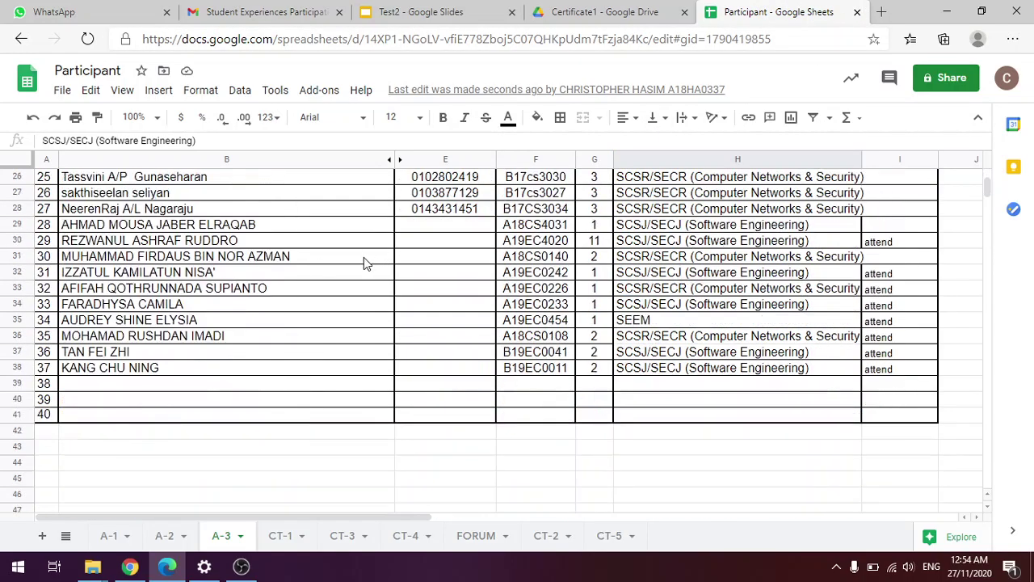
scroll(365, 257, up, 3)
scroll(372, 267, up, 5)
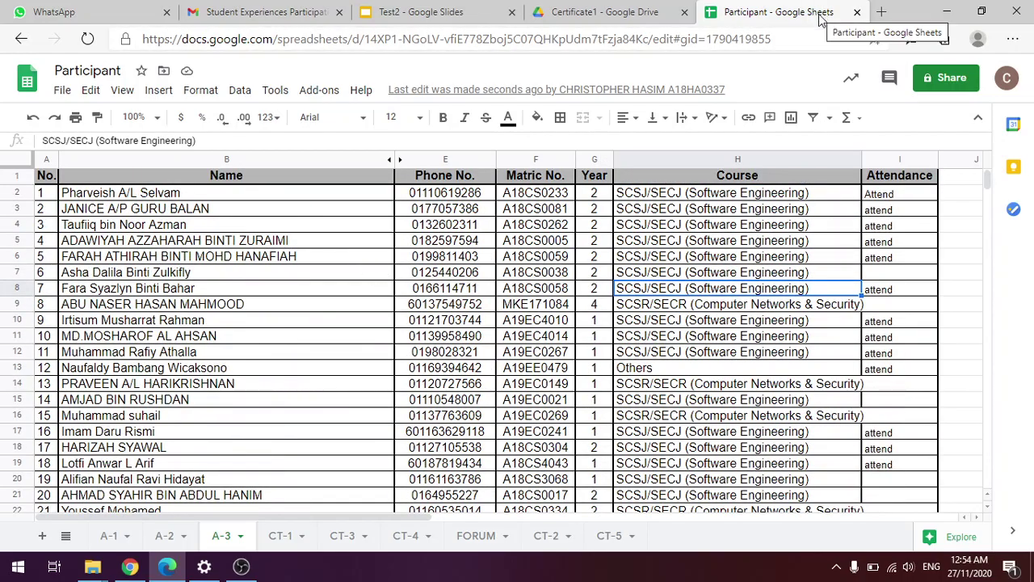
scroll(323, 230, down, 8)
scroll(291, 242, down, 13)
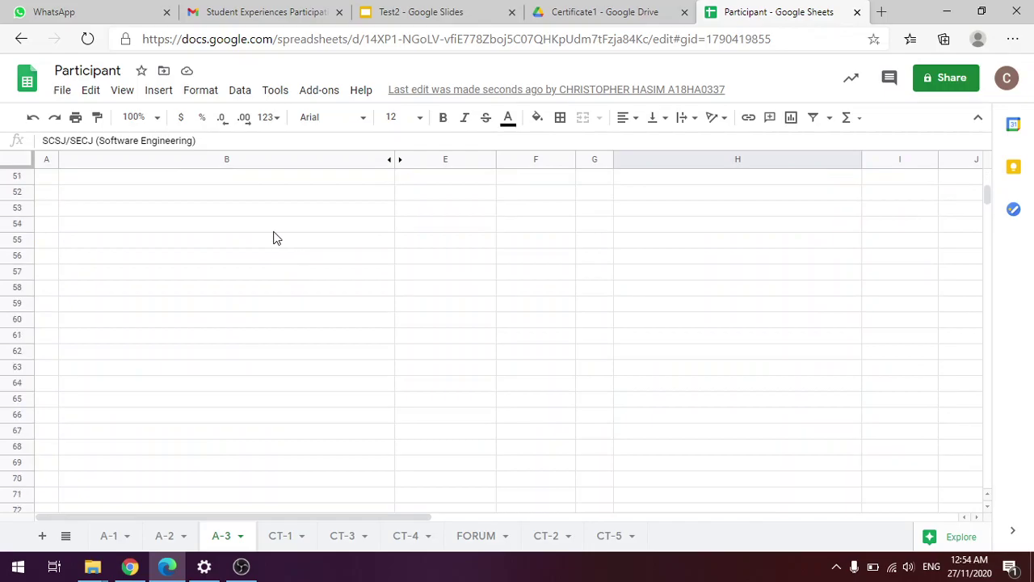
- Select the rows of participants 1 to 30 on sheet A-3, from the number through the attendance column
scroll(280, 234, up, 20)
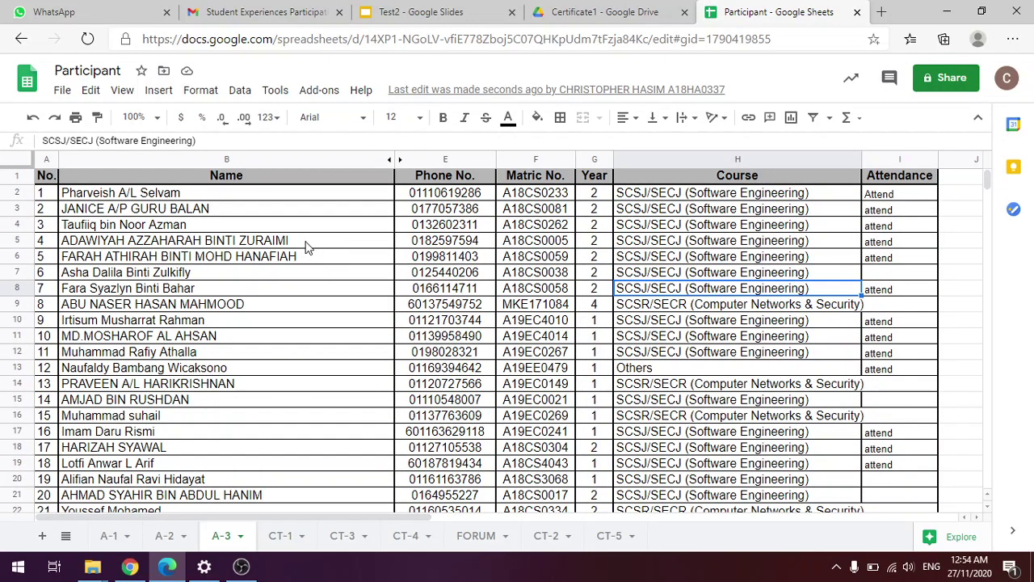
scroll(295, 303, down, 4)
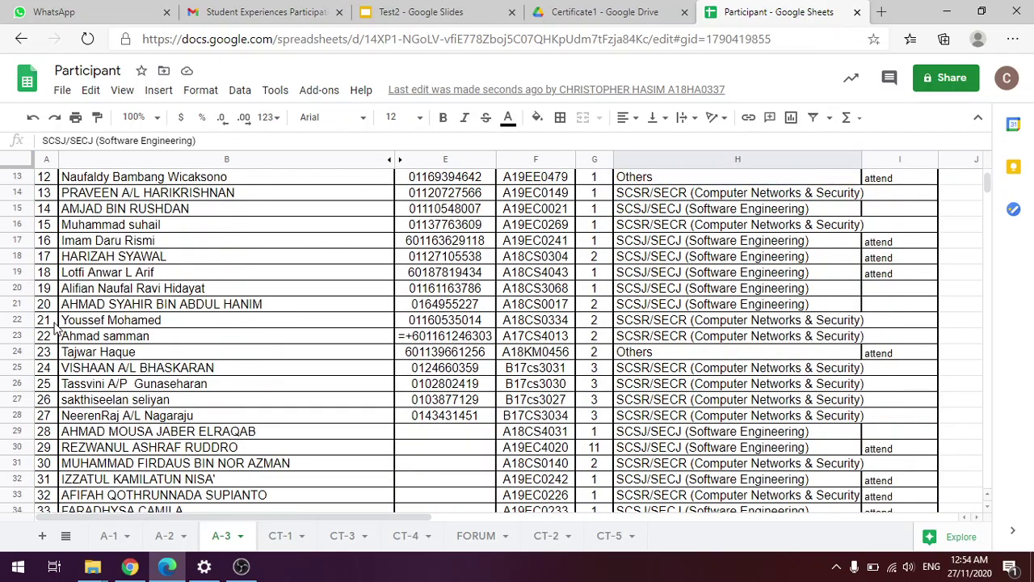
scroll(71, 297, up, 4)
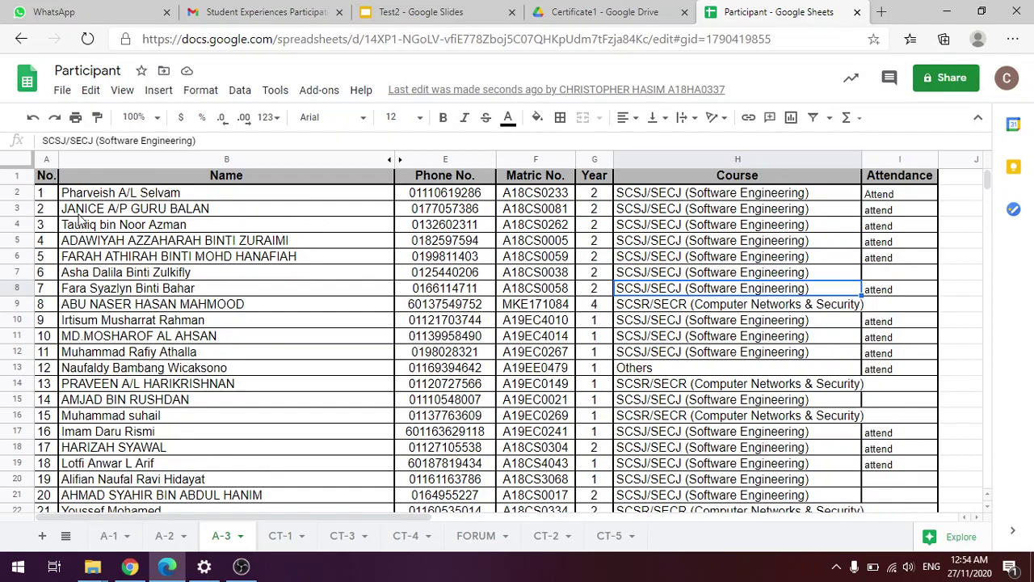
drag(46, 194, 733, 425)
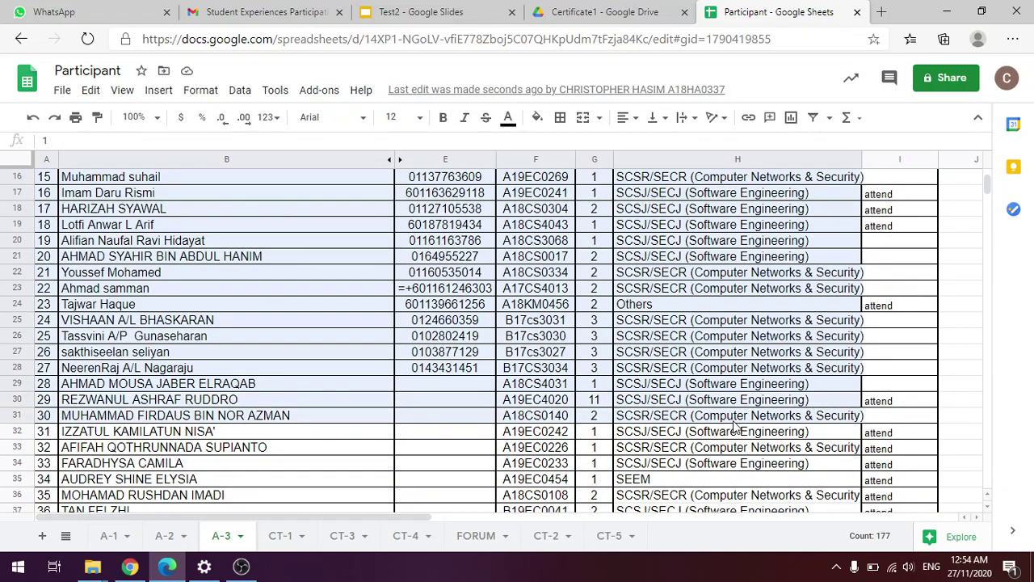
drag(867, 426, 895, 426)
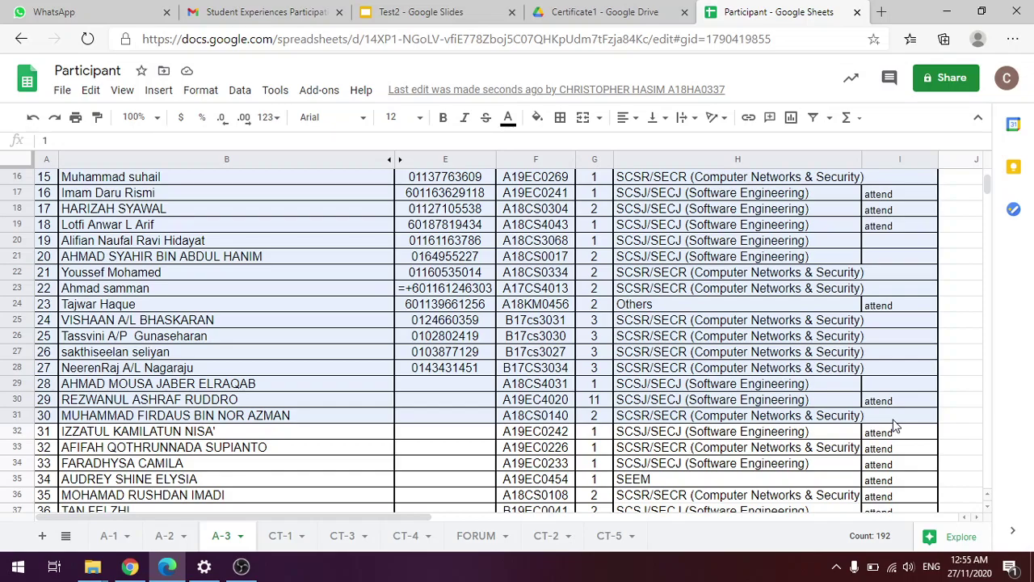
drag(894, 426, 895, 426)
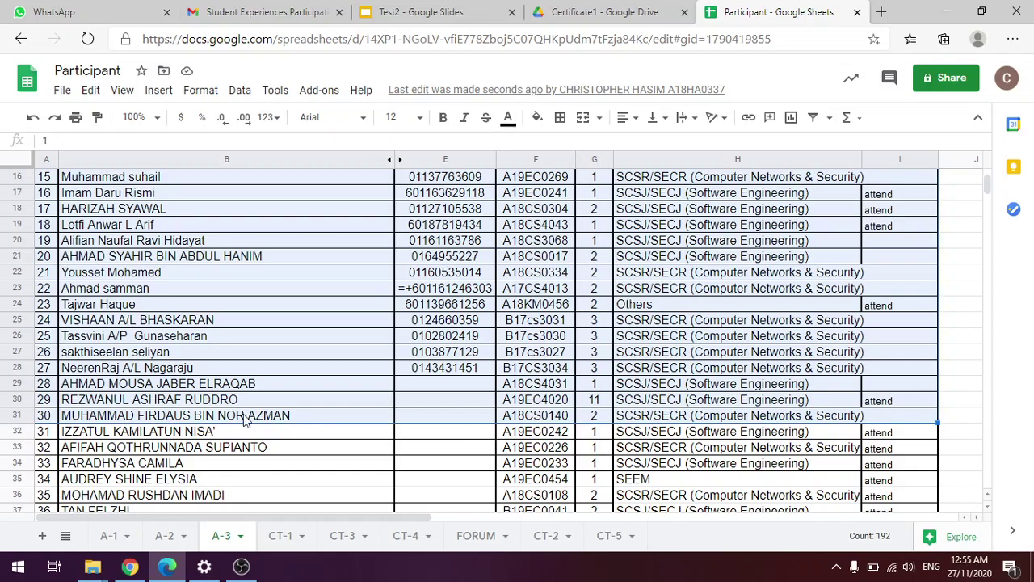
- Select the rows numbered 31 to 40 on sheet A-3, from the number through the attendance column
click(103, 438)
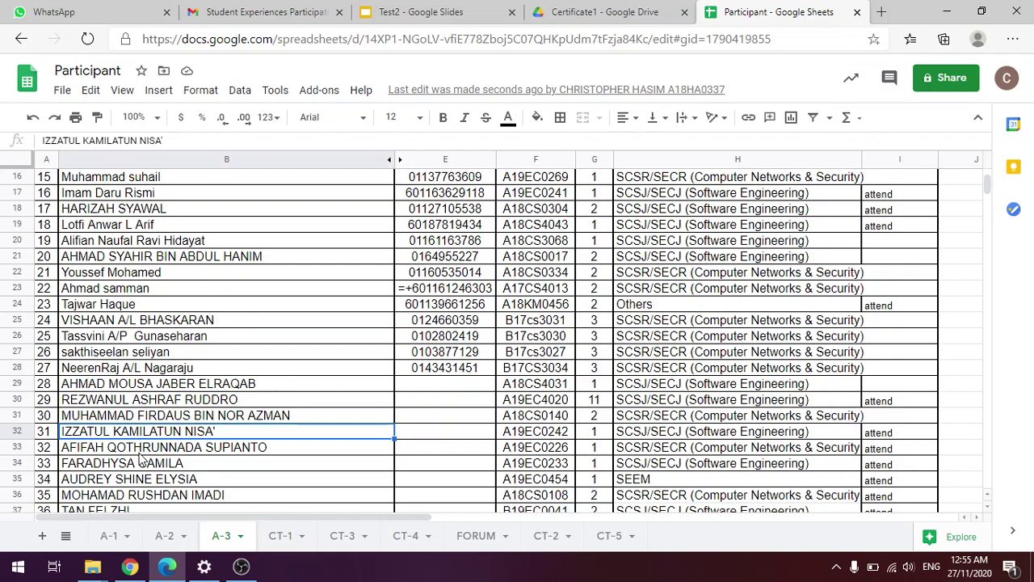
key(Down)
scroll(98, 454, down, 1)
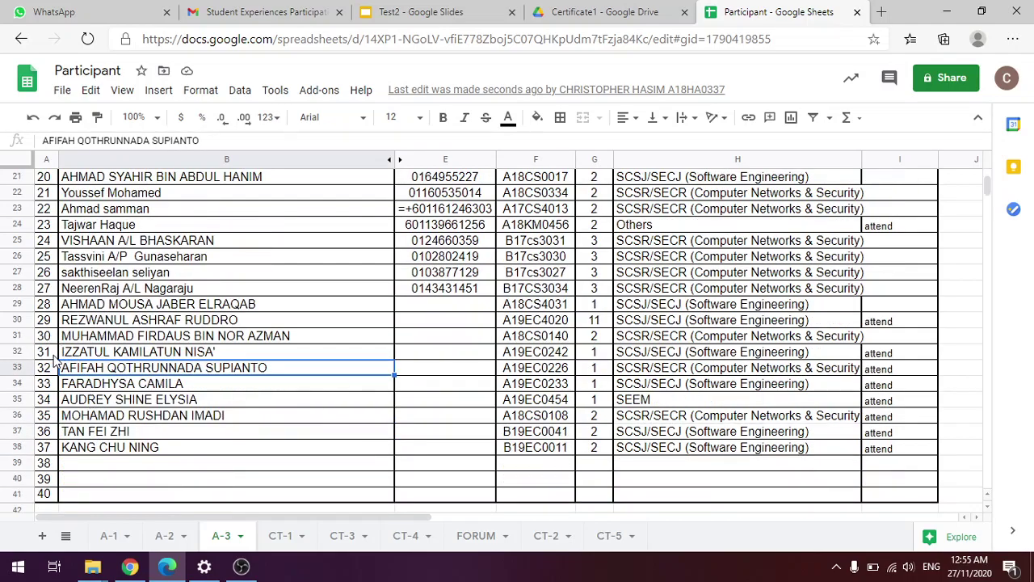
drag(49, 356, 380, 497)
drag(482, 517, 915, 510)
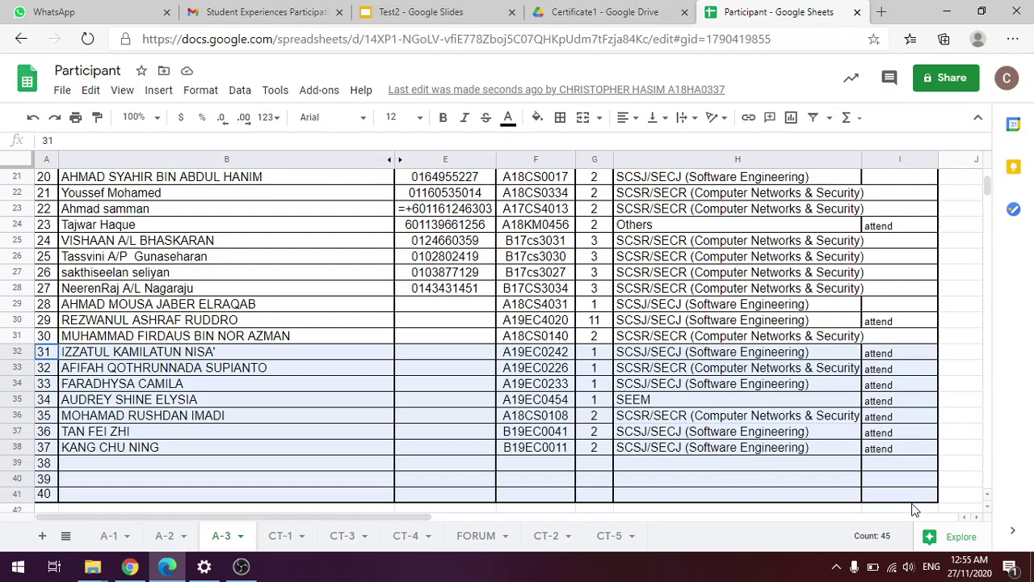
- Add a new blank sheet after A-3 and undo the stray <<E-mail>> entry in its first cell
click(43, 535)
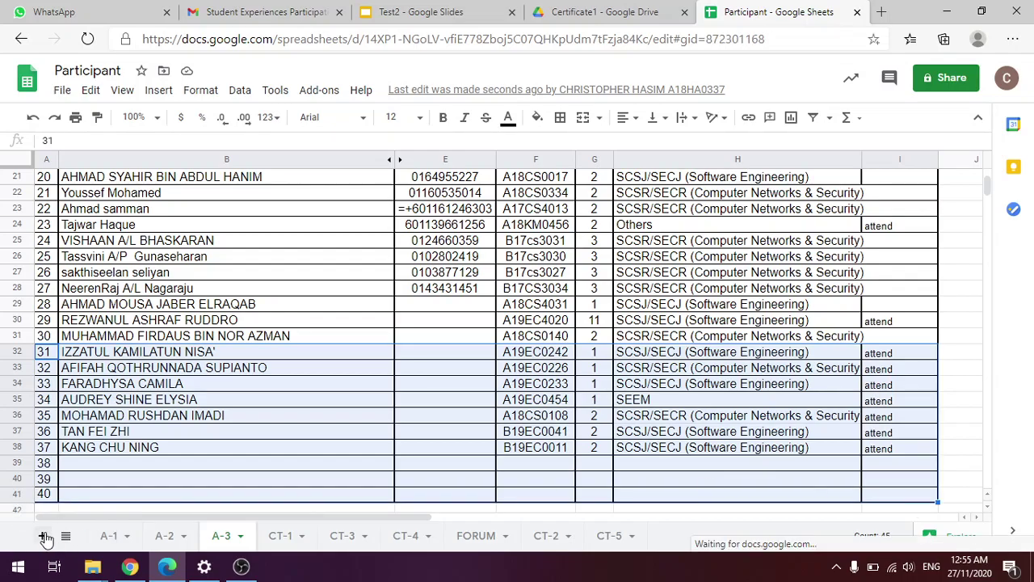
text(<<E-mail>>)
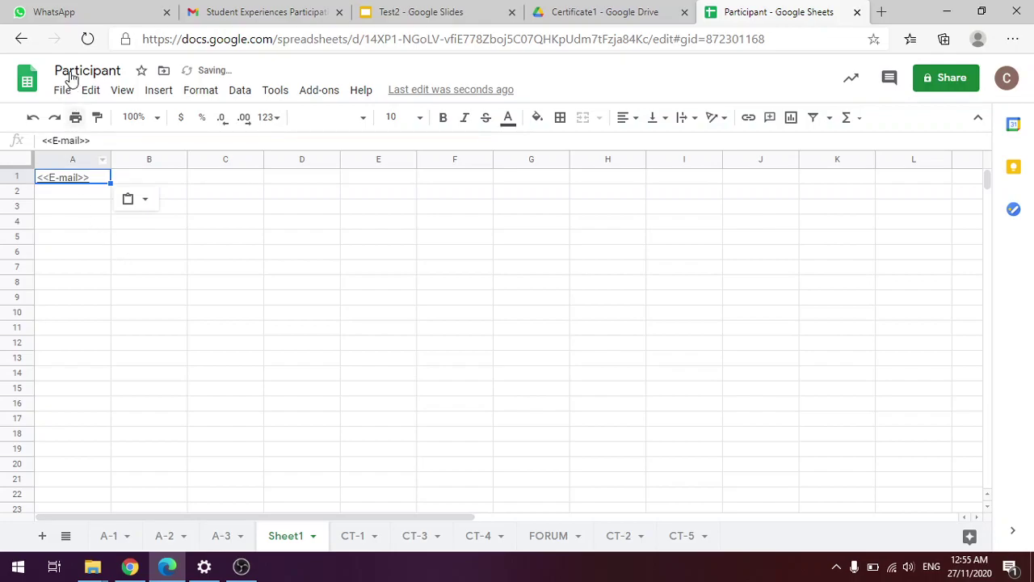
click(32, 127)
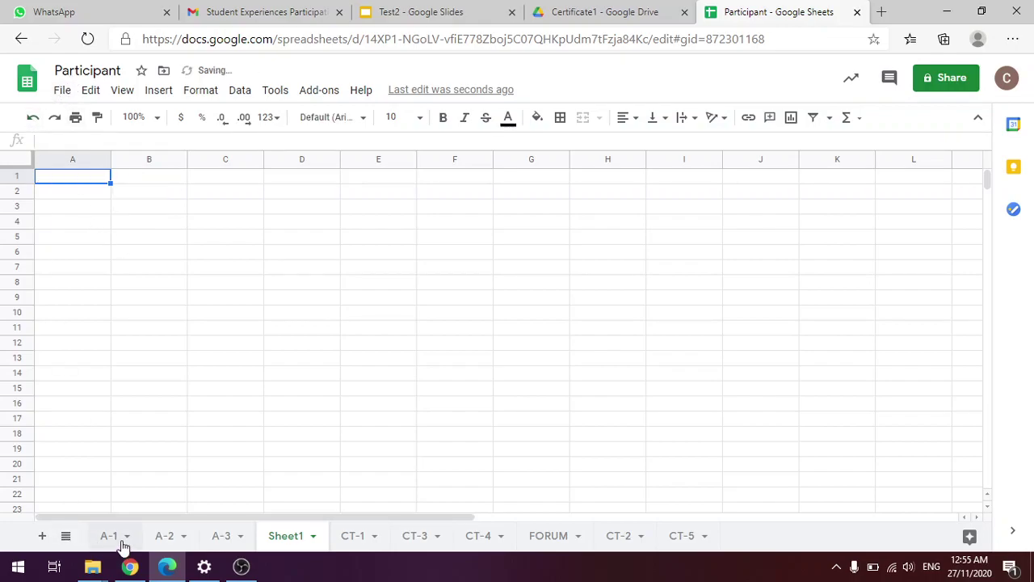
- Copy the selected rows 31 to 40 from sheet A-3 into Sheet1, starting at cell A1
click(231, 543)
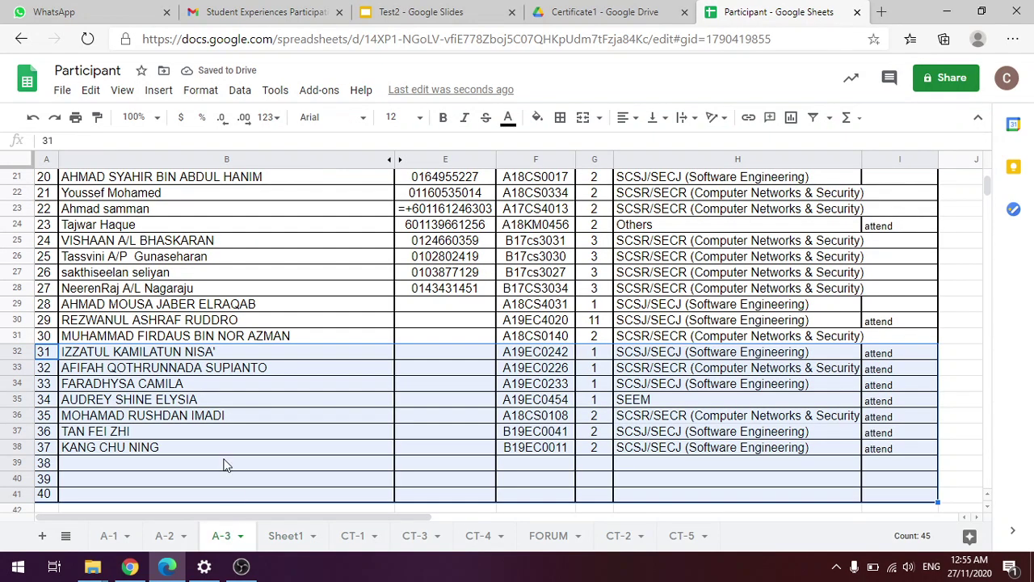
key(ctrl+c)
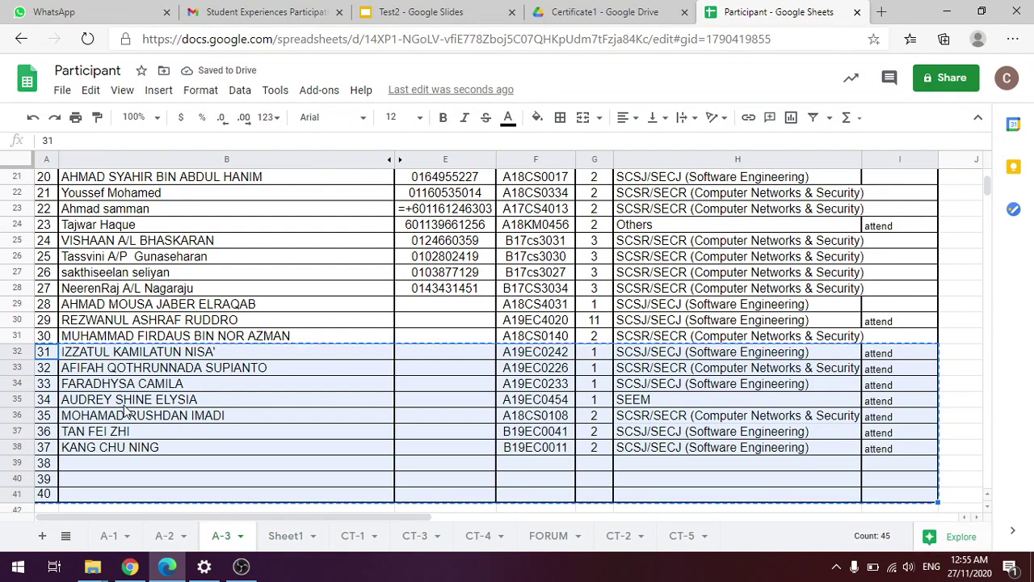
click(276, 540)
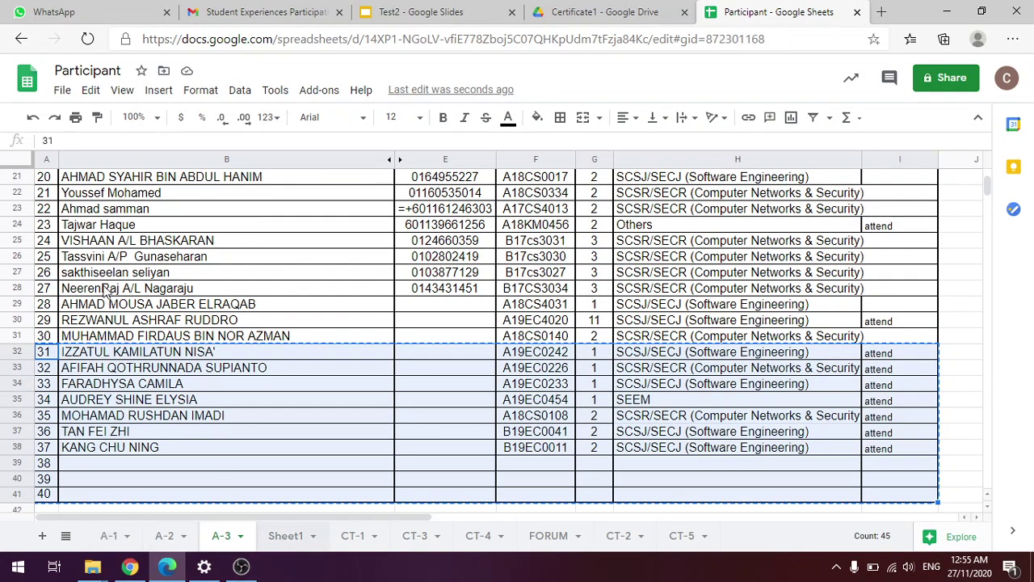
key(ctrl+v)
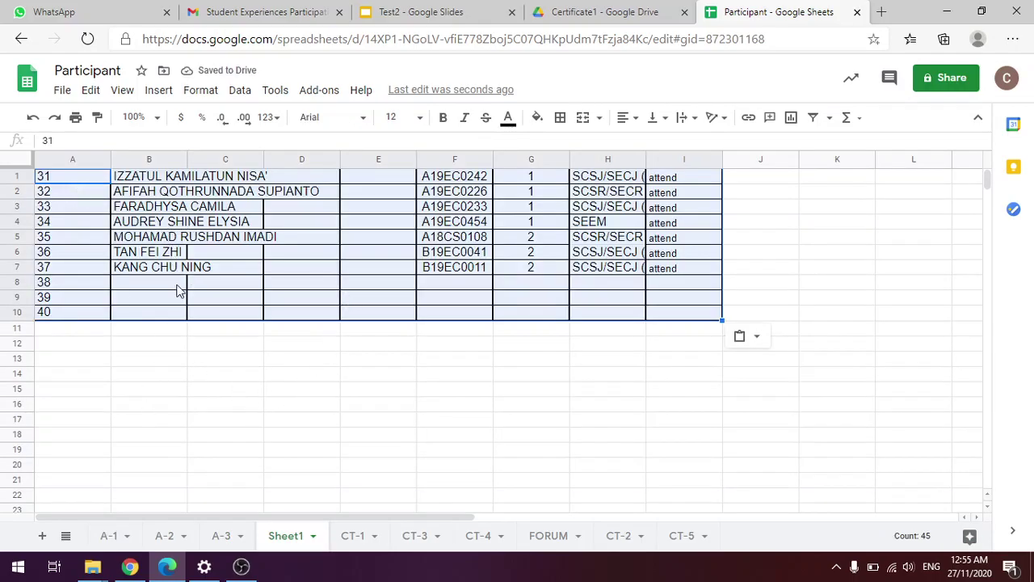
- Select the header row of sheet A-3, from No. through Attendance
click(224, 538)
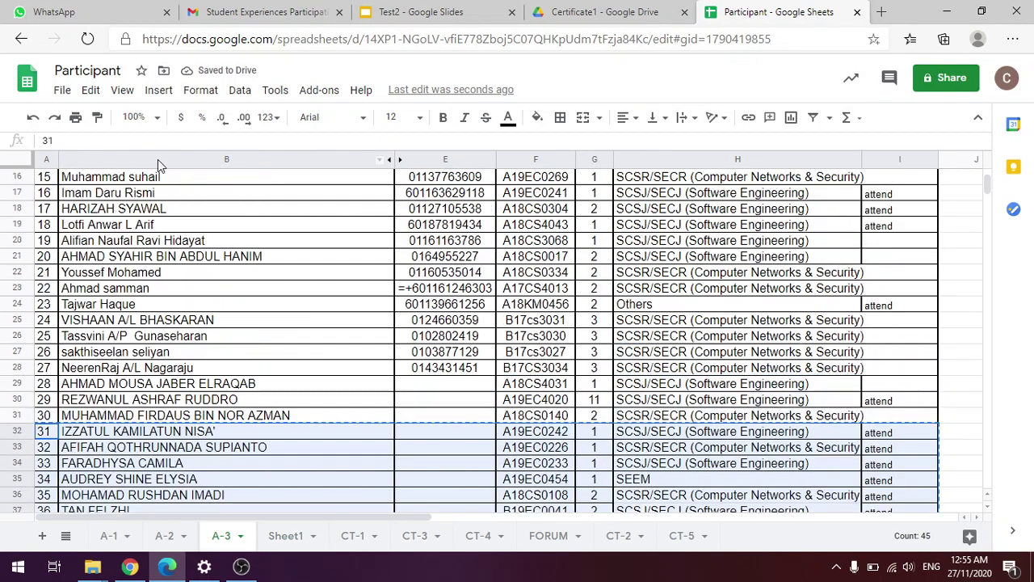
scroll(113, 178, up, 5)
drag(51, 179, 887, 182)
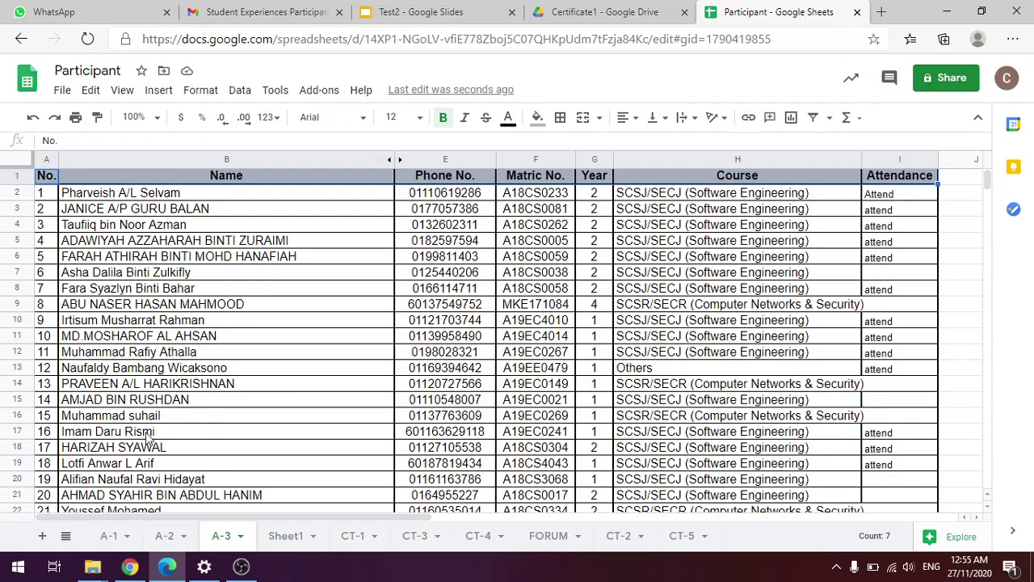
- Show the AutoCrat launch option while on Sheet1 and dismiss it without starting the add-on
click(290, 542)
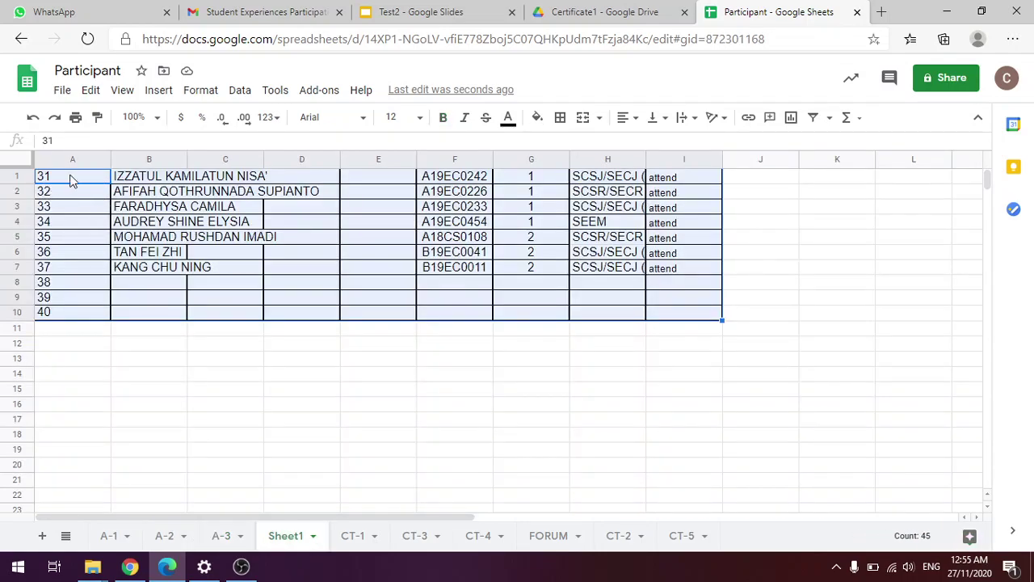
click(319, 89)
mouse_move(348, 161)
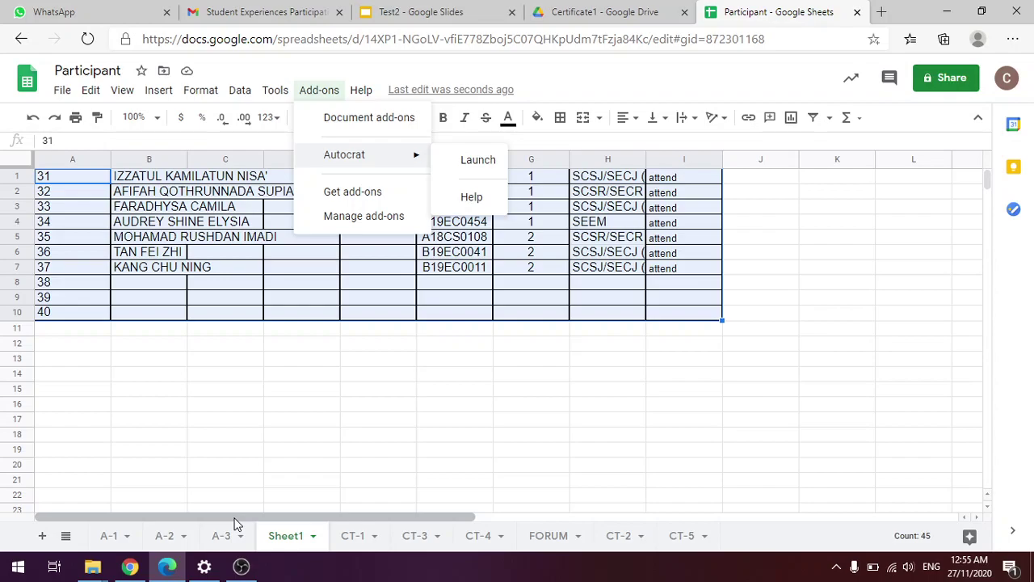
click(388, 341)
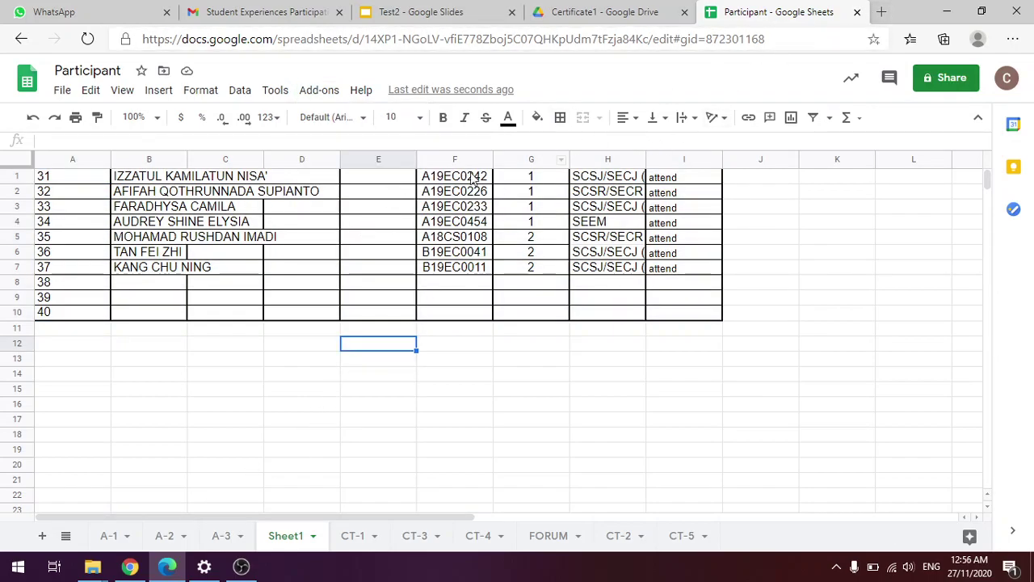
- Close the Participant spreadsheet and browse the files in My Drive
click(857, 12)
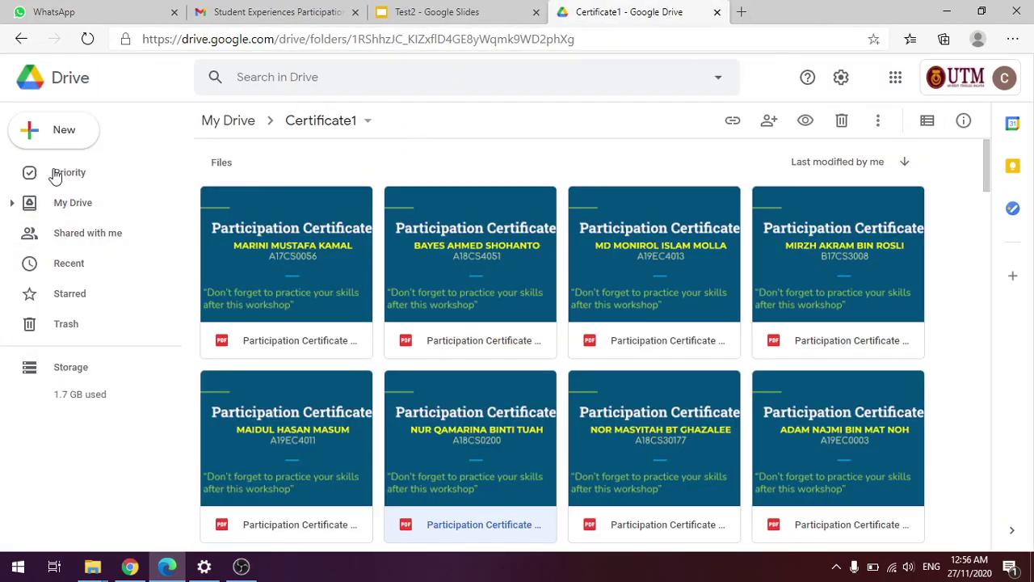
click(90, 210)
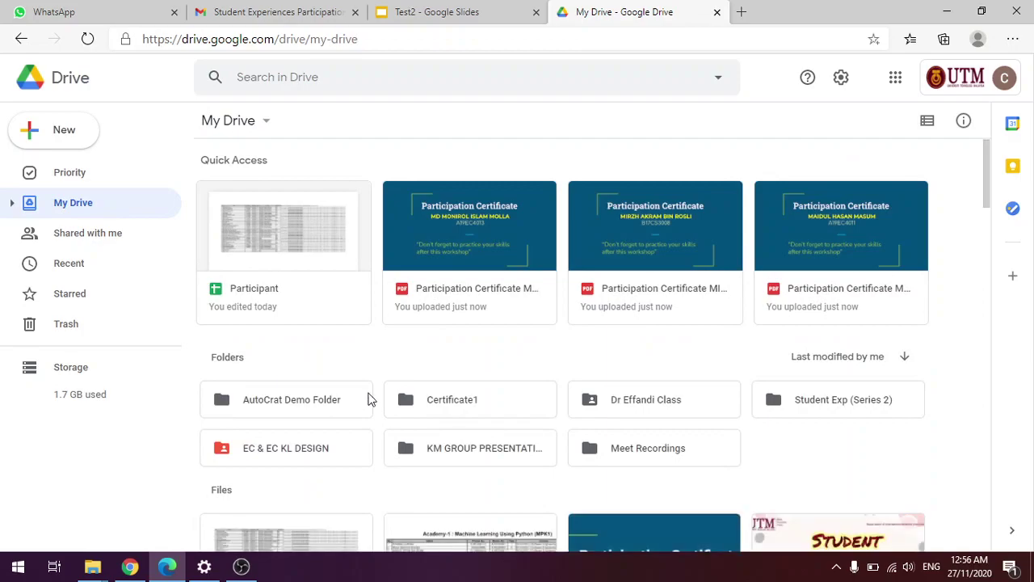
scroll(506, 447, down, 3)
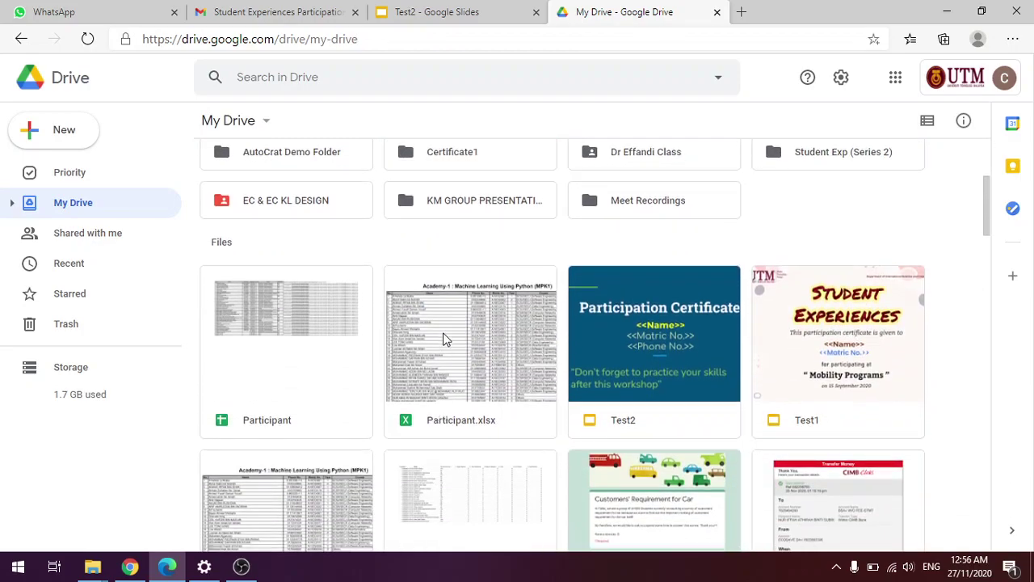
scroll(443, 338, down, 2)
scroll(300, 453, up, 2)
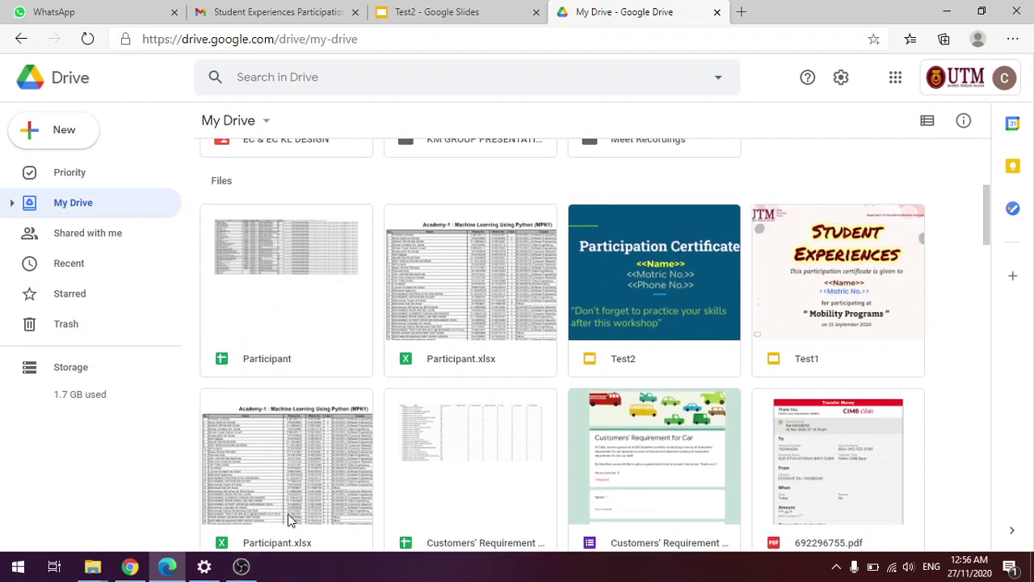
- Remove both Participant.xlsx files and the Participant Google spreadsheet from My Drive
right_click(290, 519)
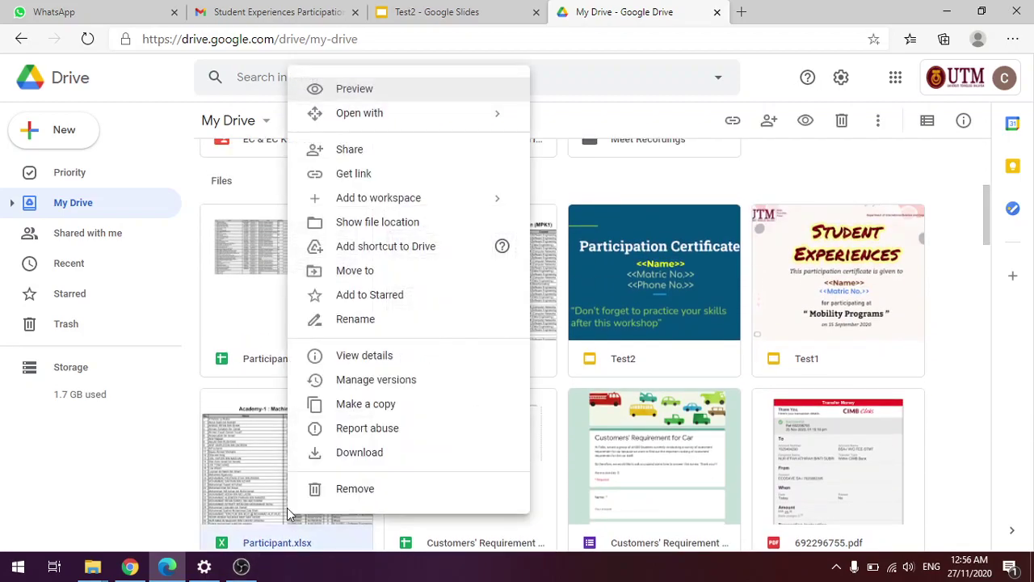
click(340, 489)
right_click(455, 296)
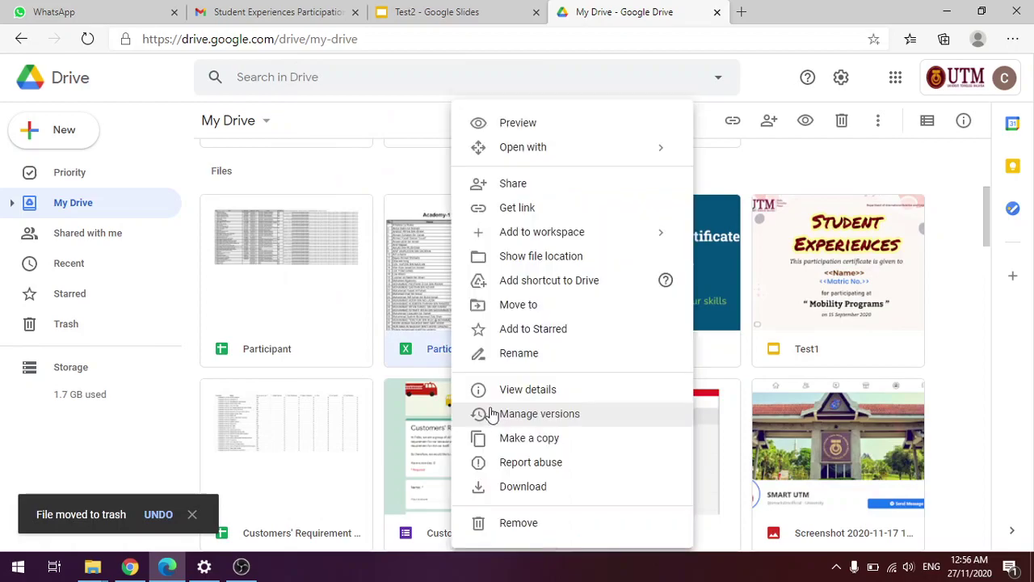
click(505, 523)
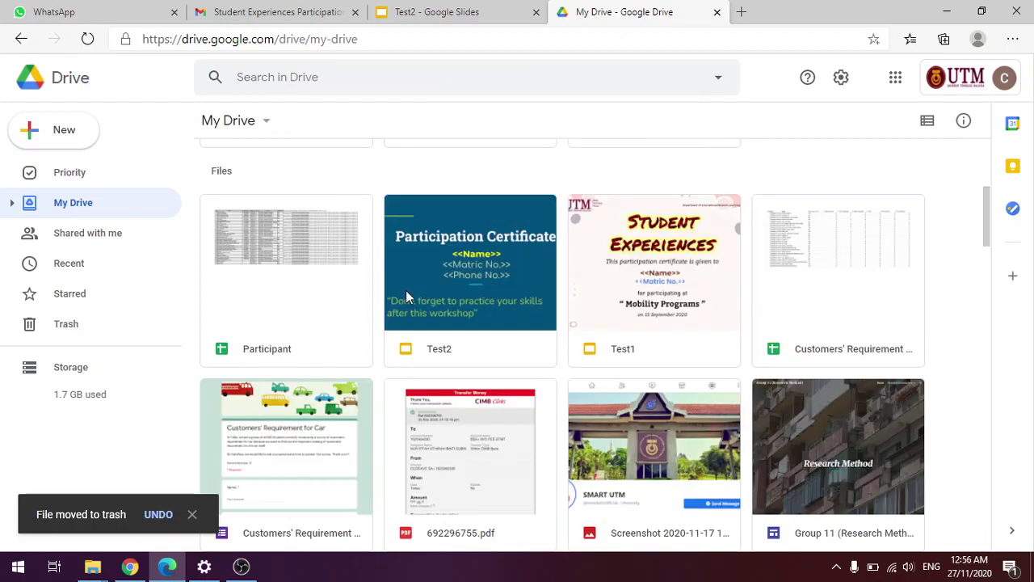
right_click(324, 355)
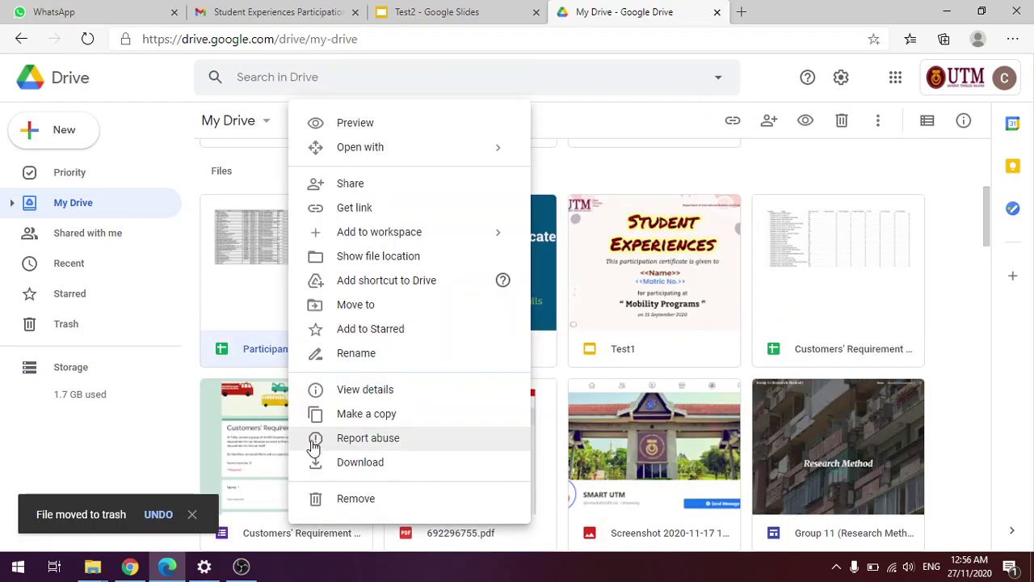
click(342, 502)
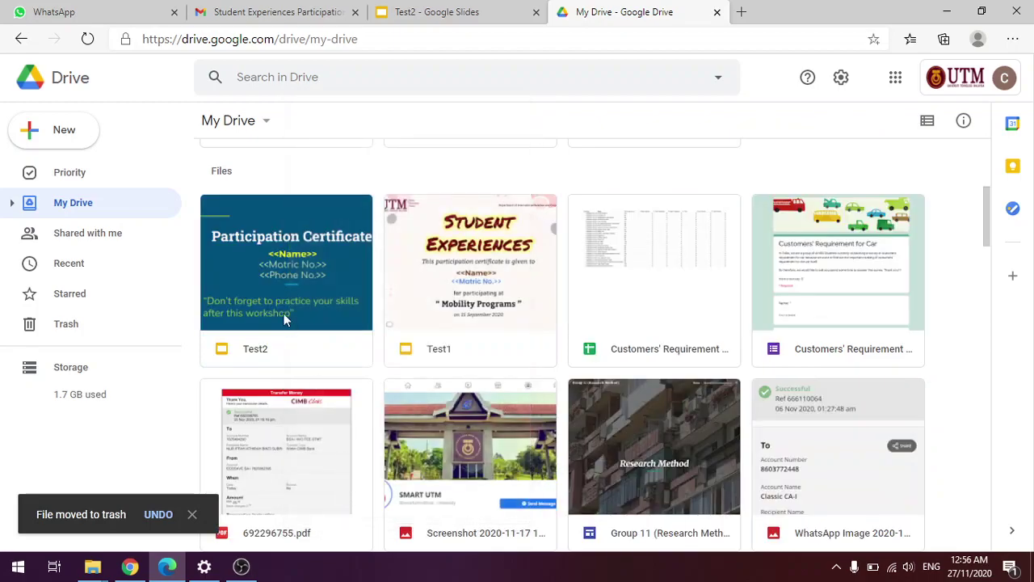
- Remove the Test1 presentation from My Drive and open the Test2 presentation
click(290, 243)
scroll(299, 267, up, 4)
scroll(303, 291, down, 5)
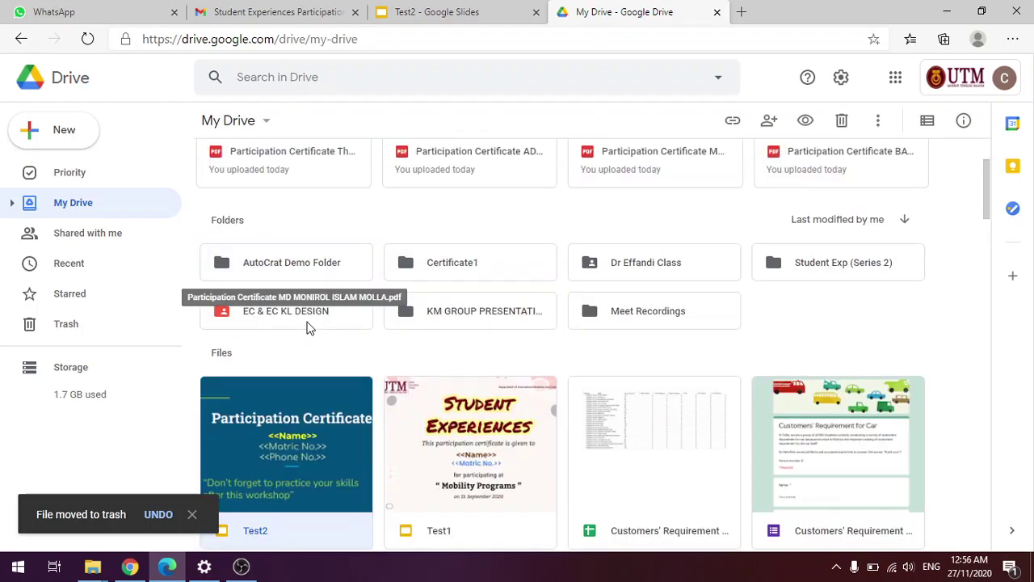
scroll(318, 297, up, 1)
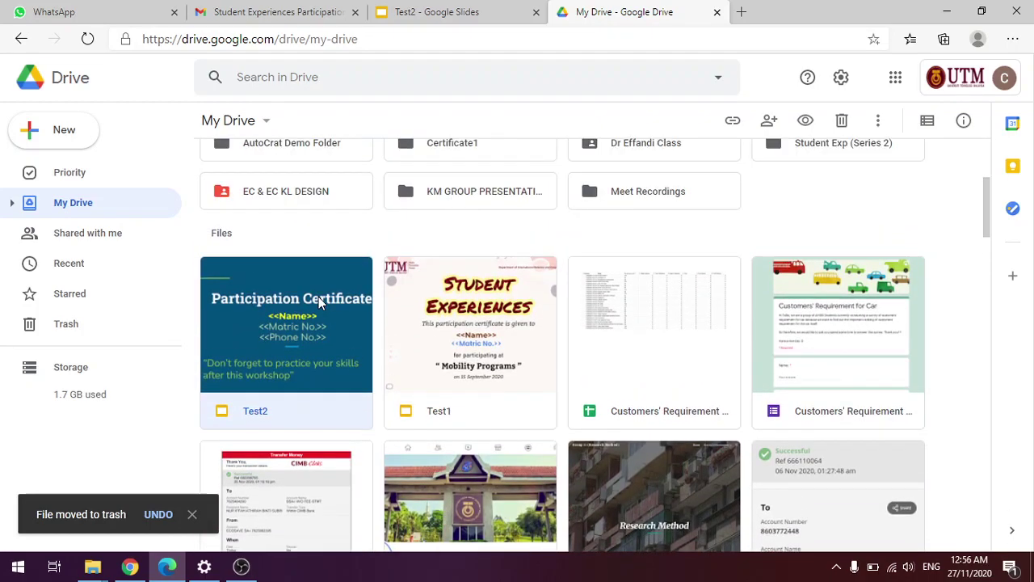
scroll(318, 297, up, 2)
scroll(323, 299, down, 2)
scroll(310, 317, up, 1)
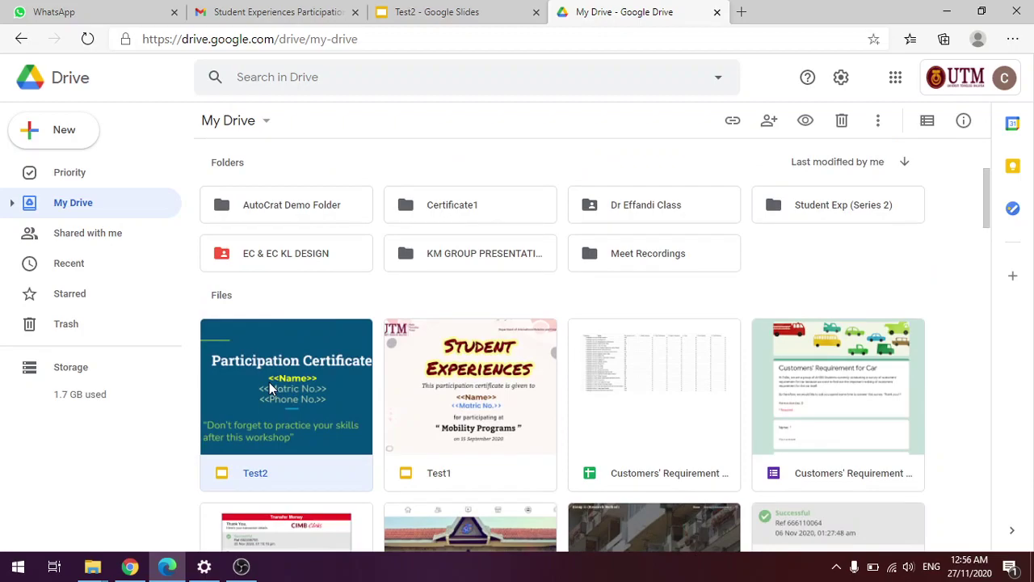
click(447, 425)
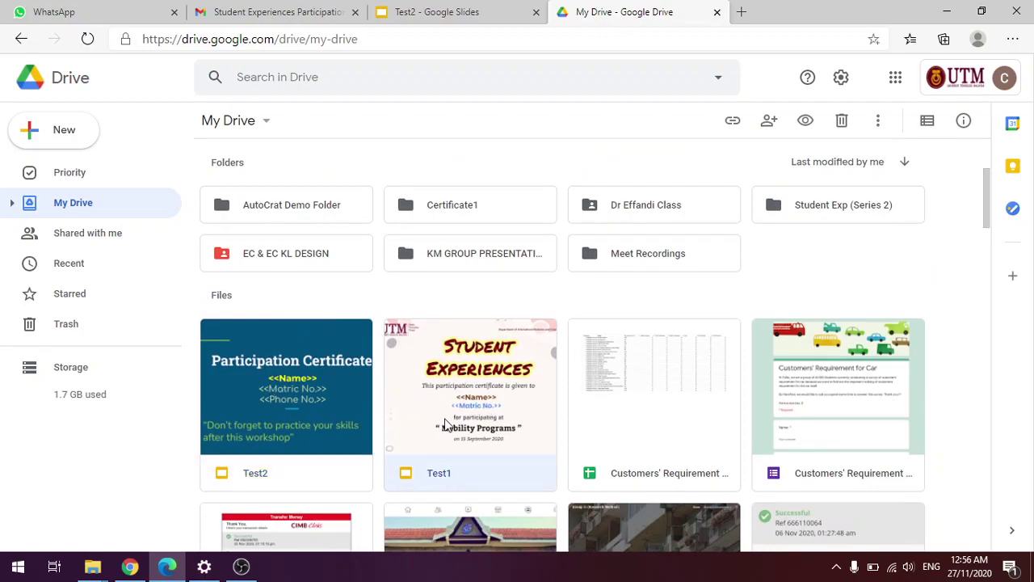
right_click(422, 403)
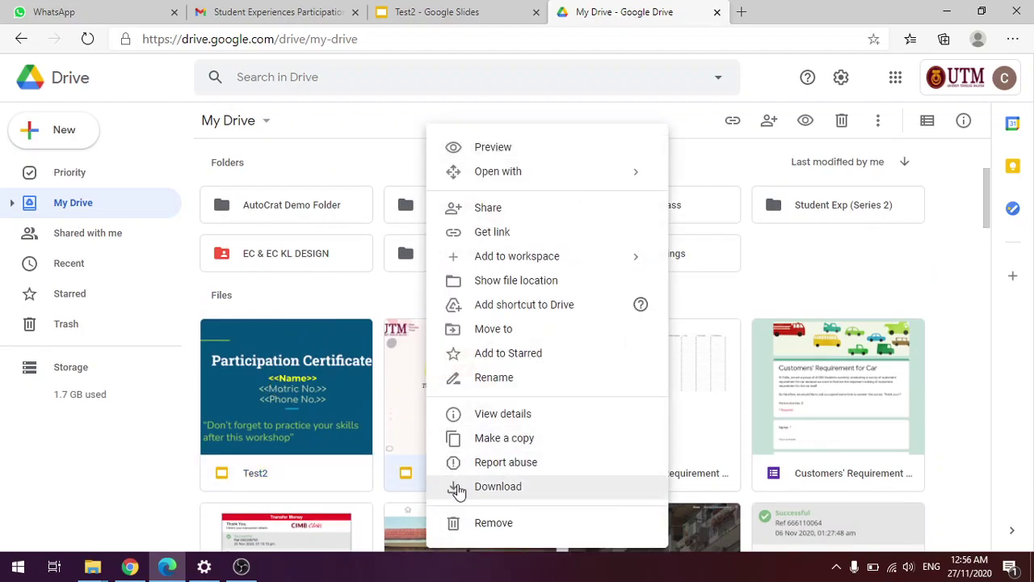
click(463, 526)
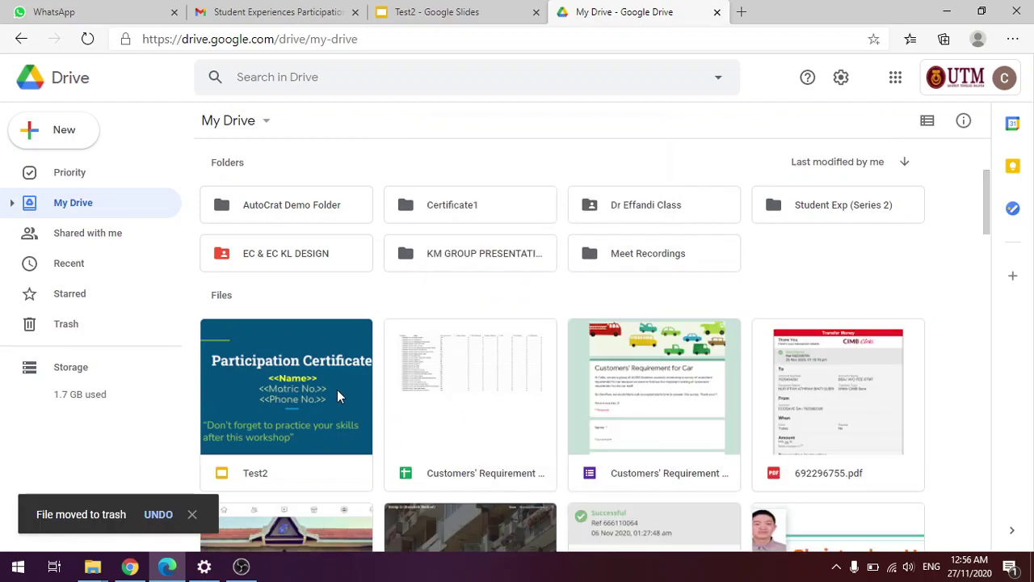
double_click(337, 394)
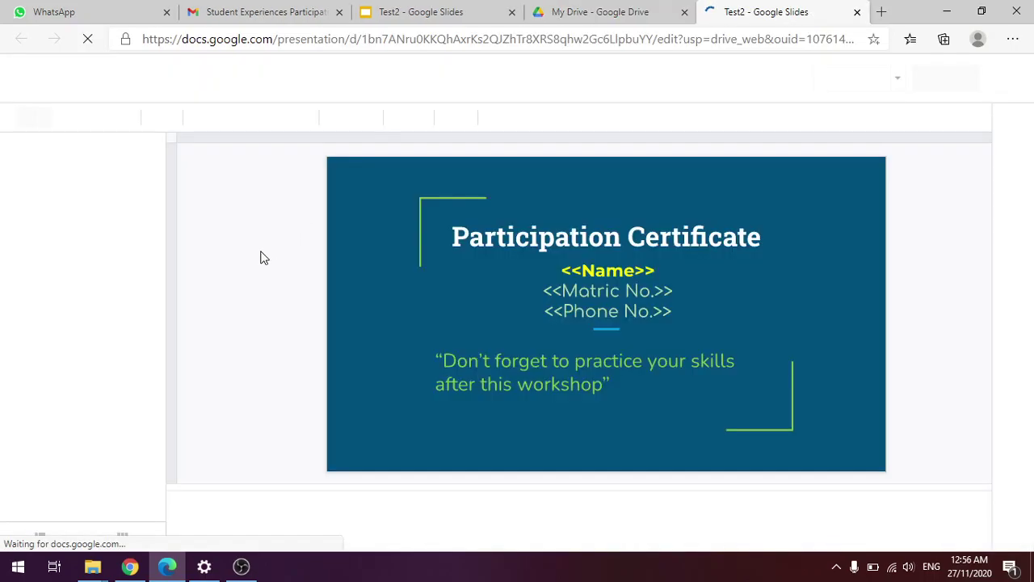